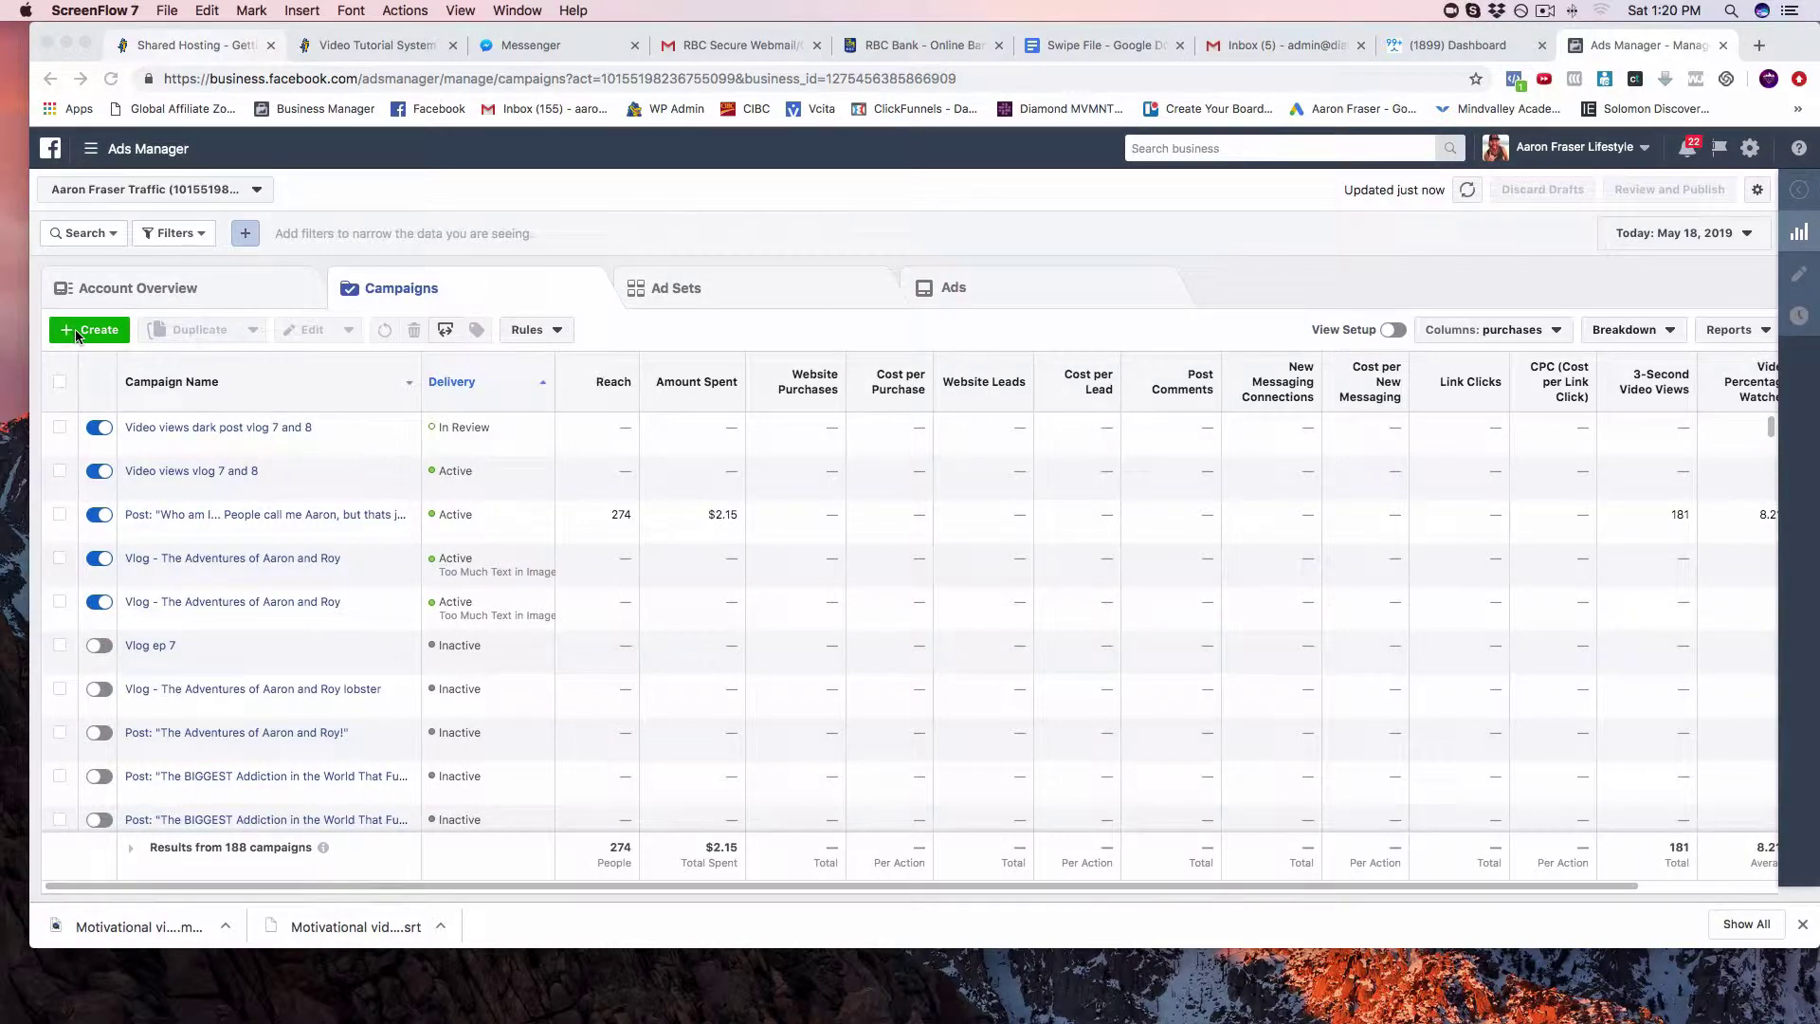
Start creating a new campaign and choose Messages as its marketing objective
{"action": "left_click", "coordinate": [78, 335]}
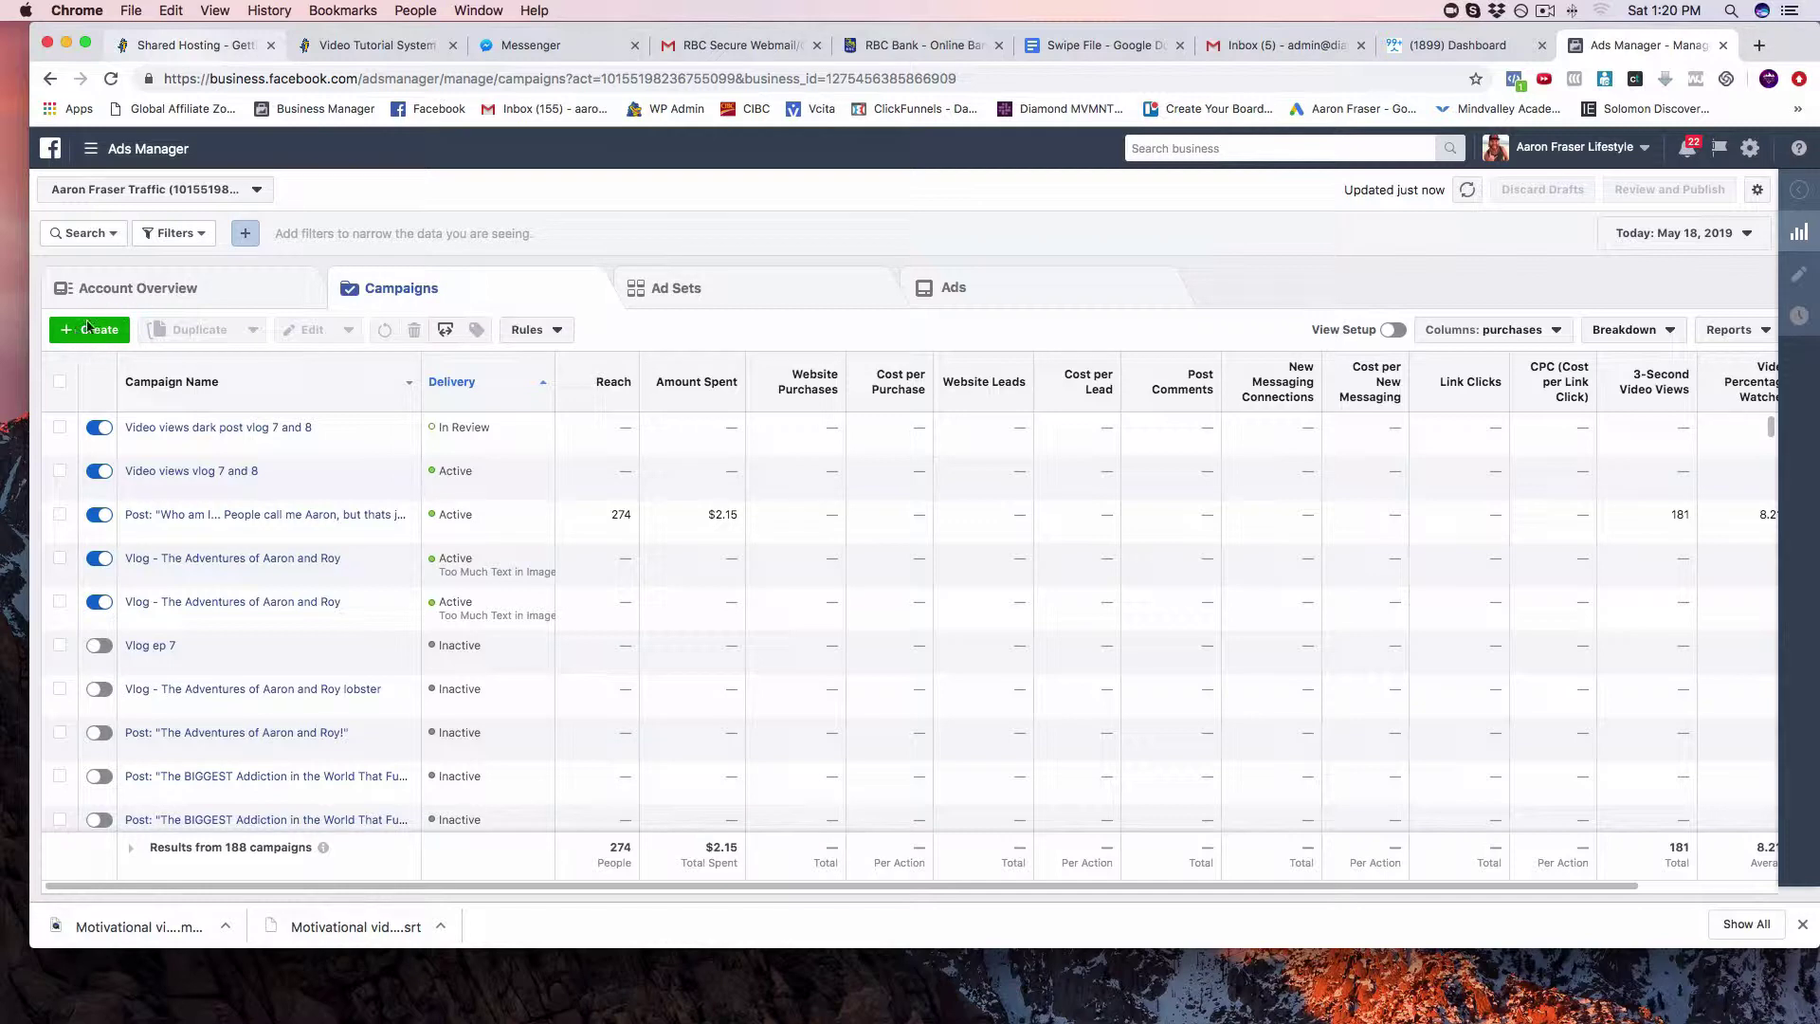
{"action": "left_click", "coordinate": [104, 337]}
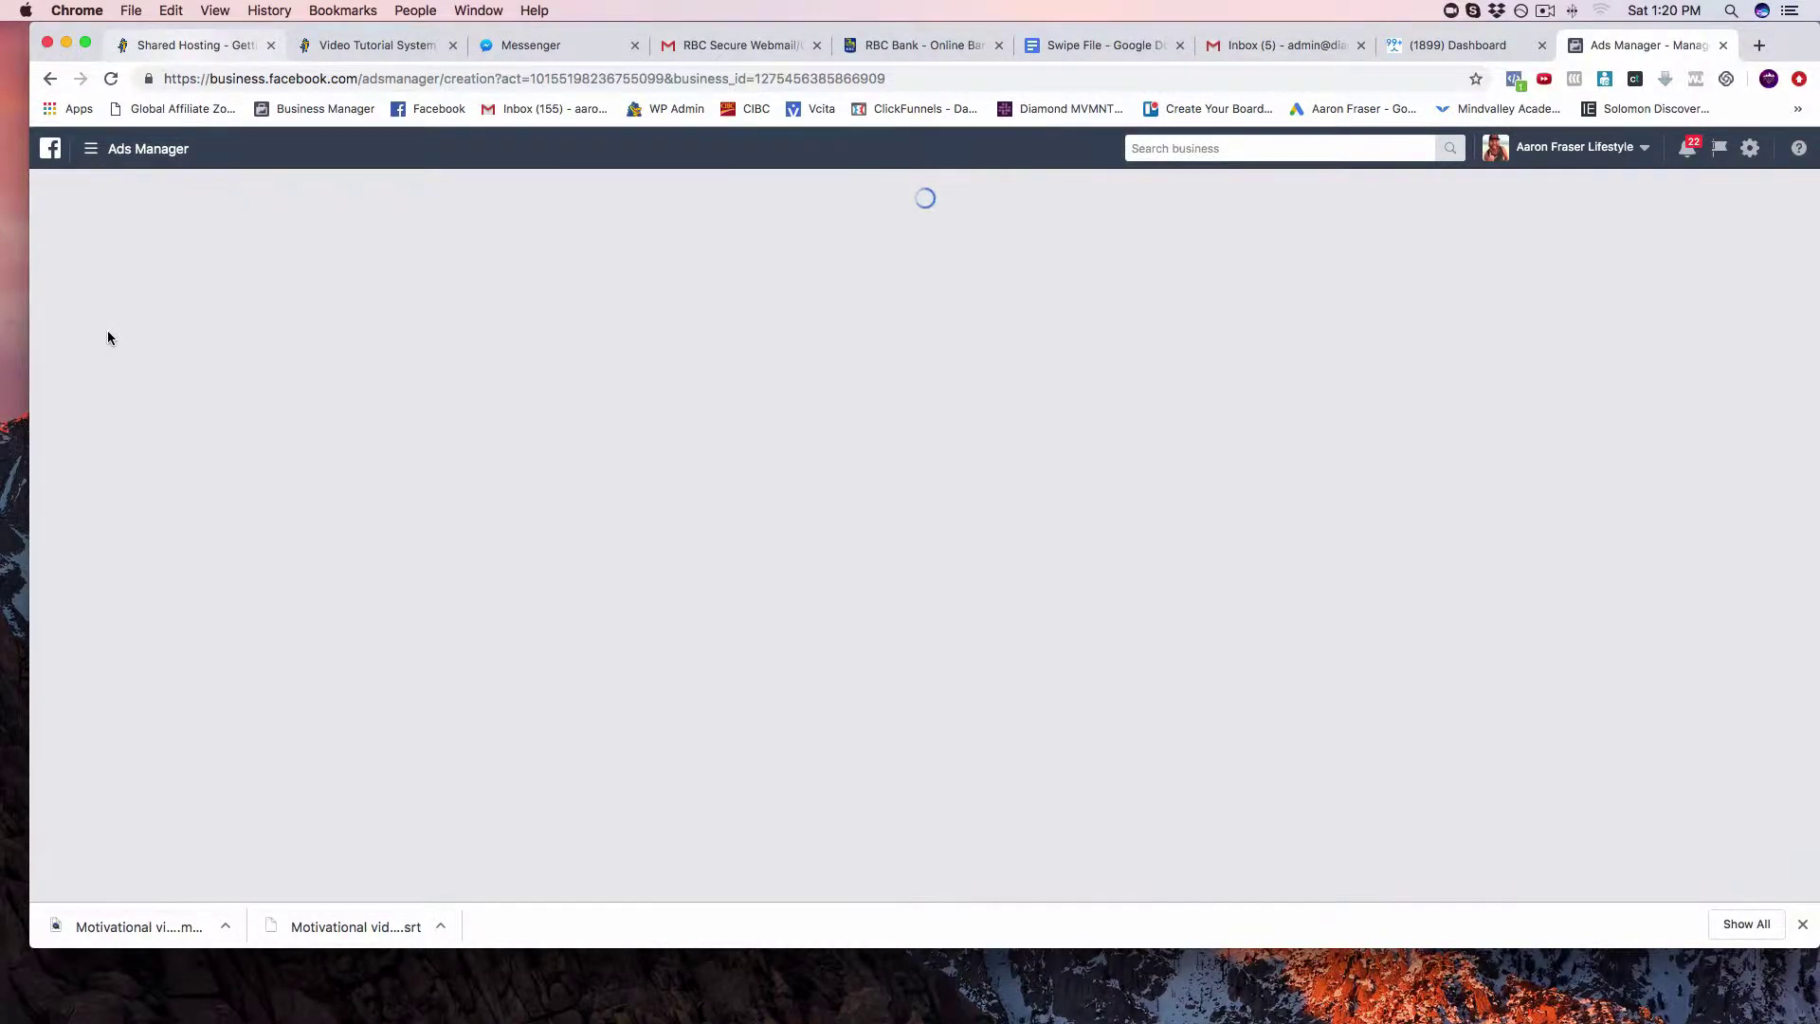
{"action": "scroll", "coordinate": [1016, 551], "scroll_direction": "down", "scroll_amount": 1}
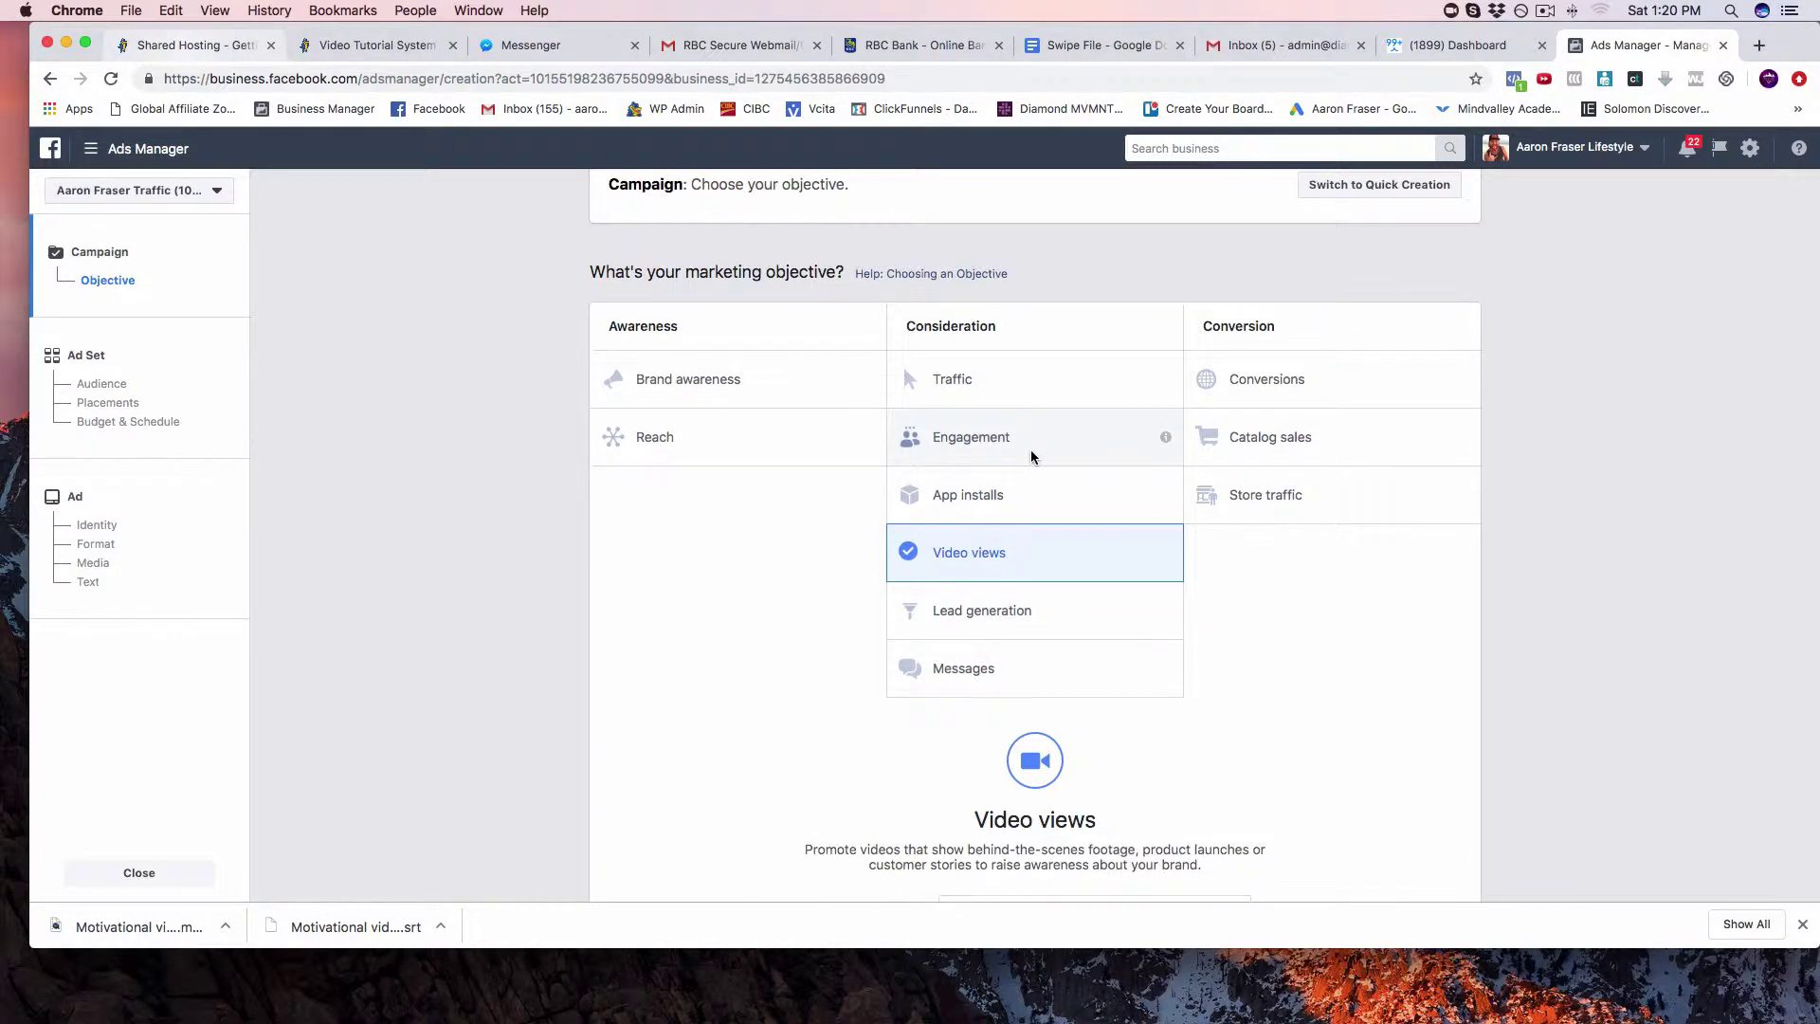
{"action": "scroll", "coordinate": [1024, 446], "scroll_direction": "down", "scroll_amount": 1}
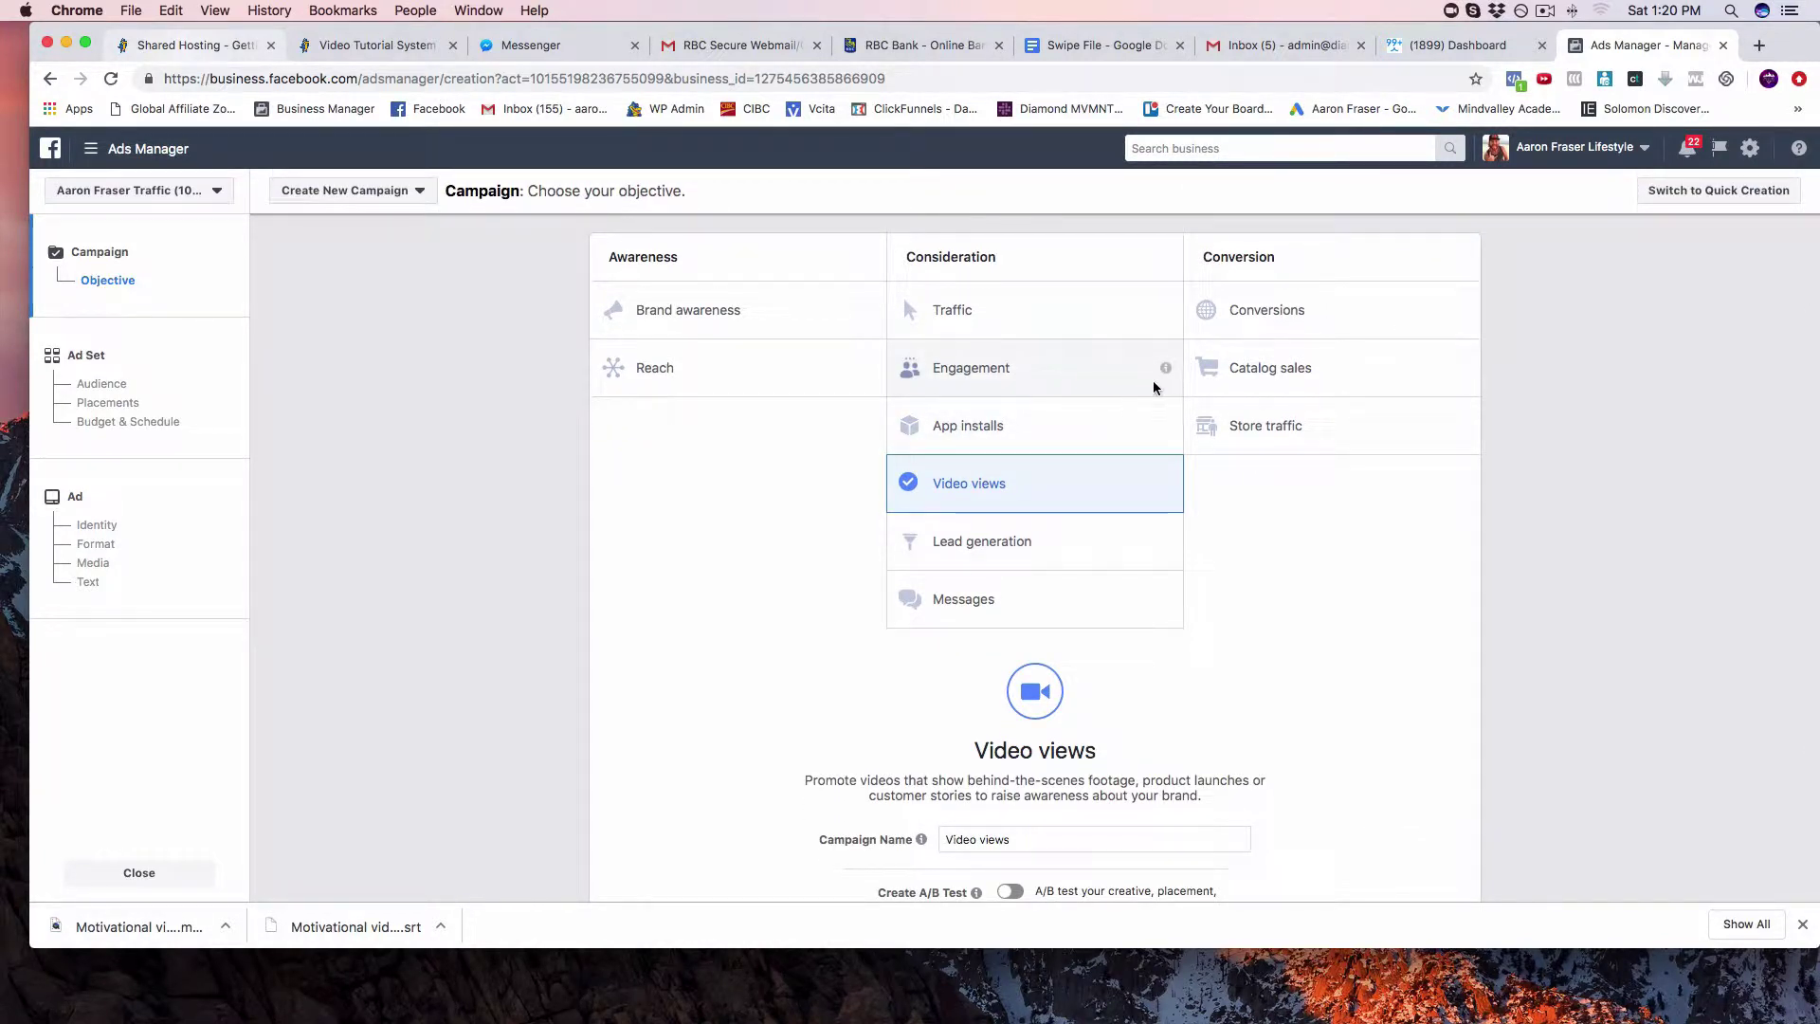
{"action": "mouse_move", "coordinate": [1165, 371]}
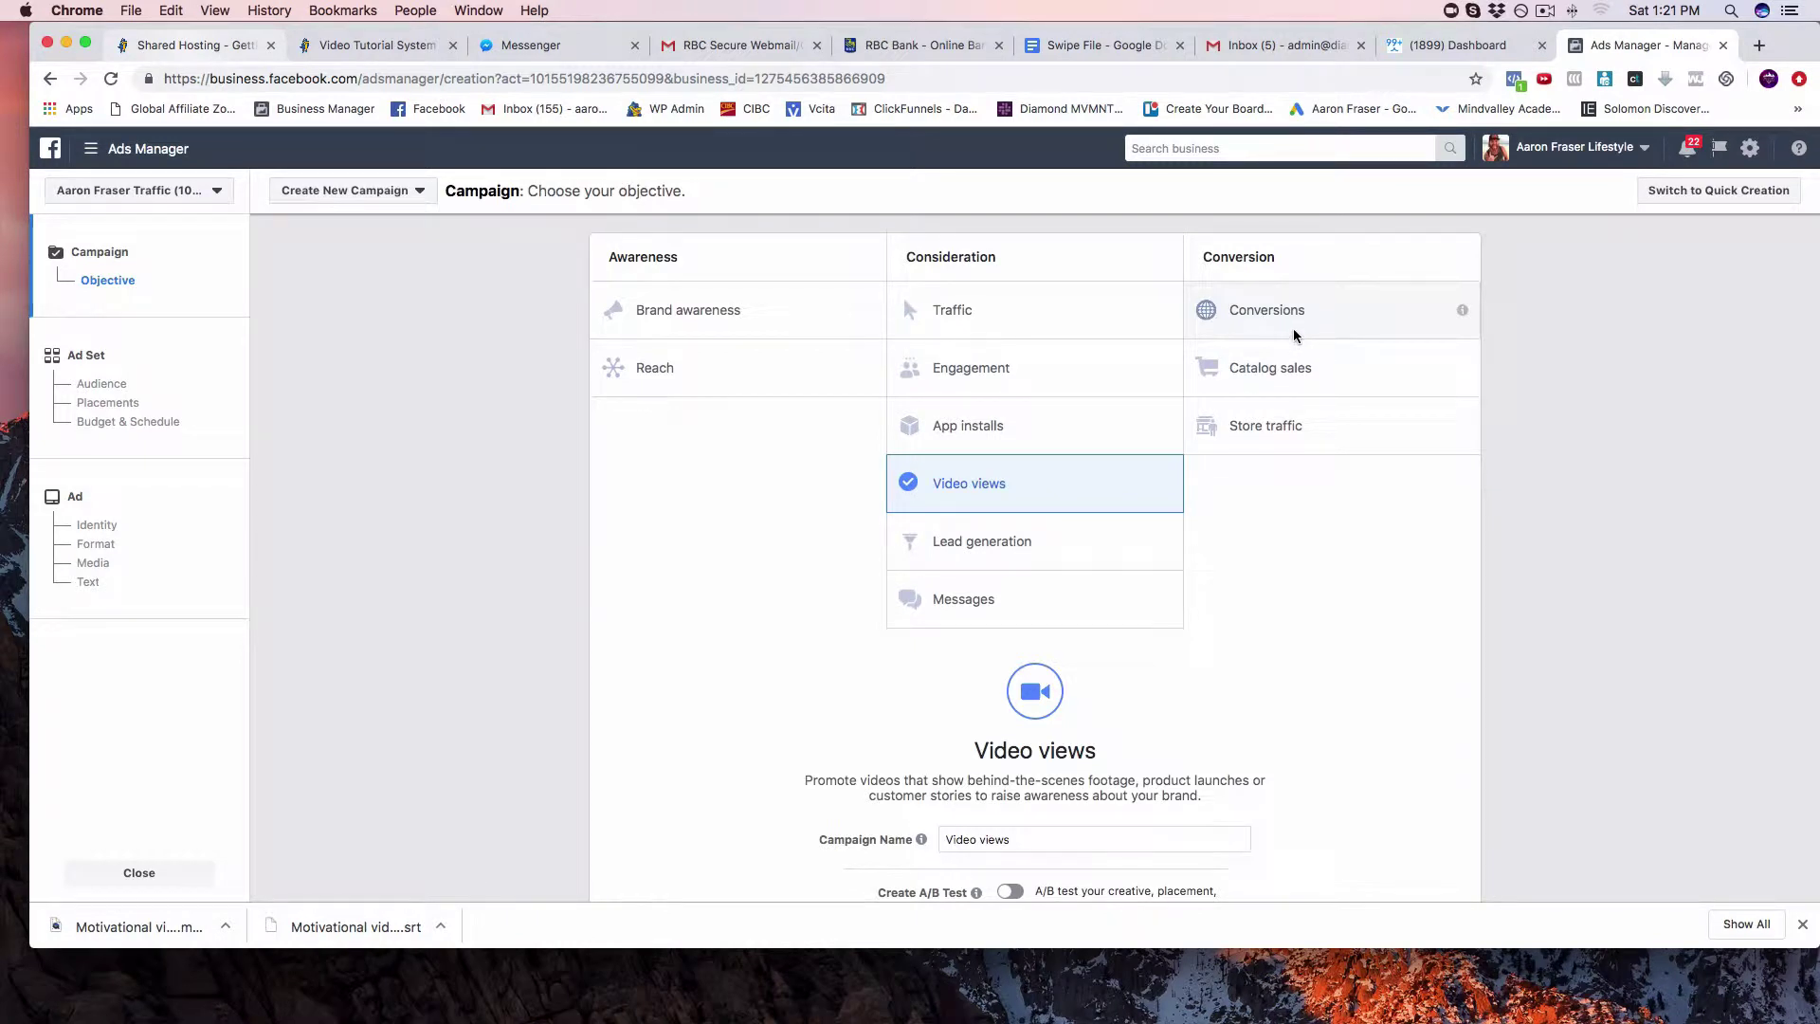
{"action": "scroll", "coordinate": [1013, 654], "scroll_direction": "down", "scroll_amount": 3}
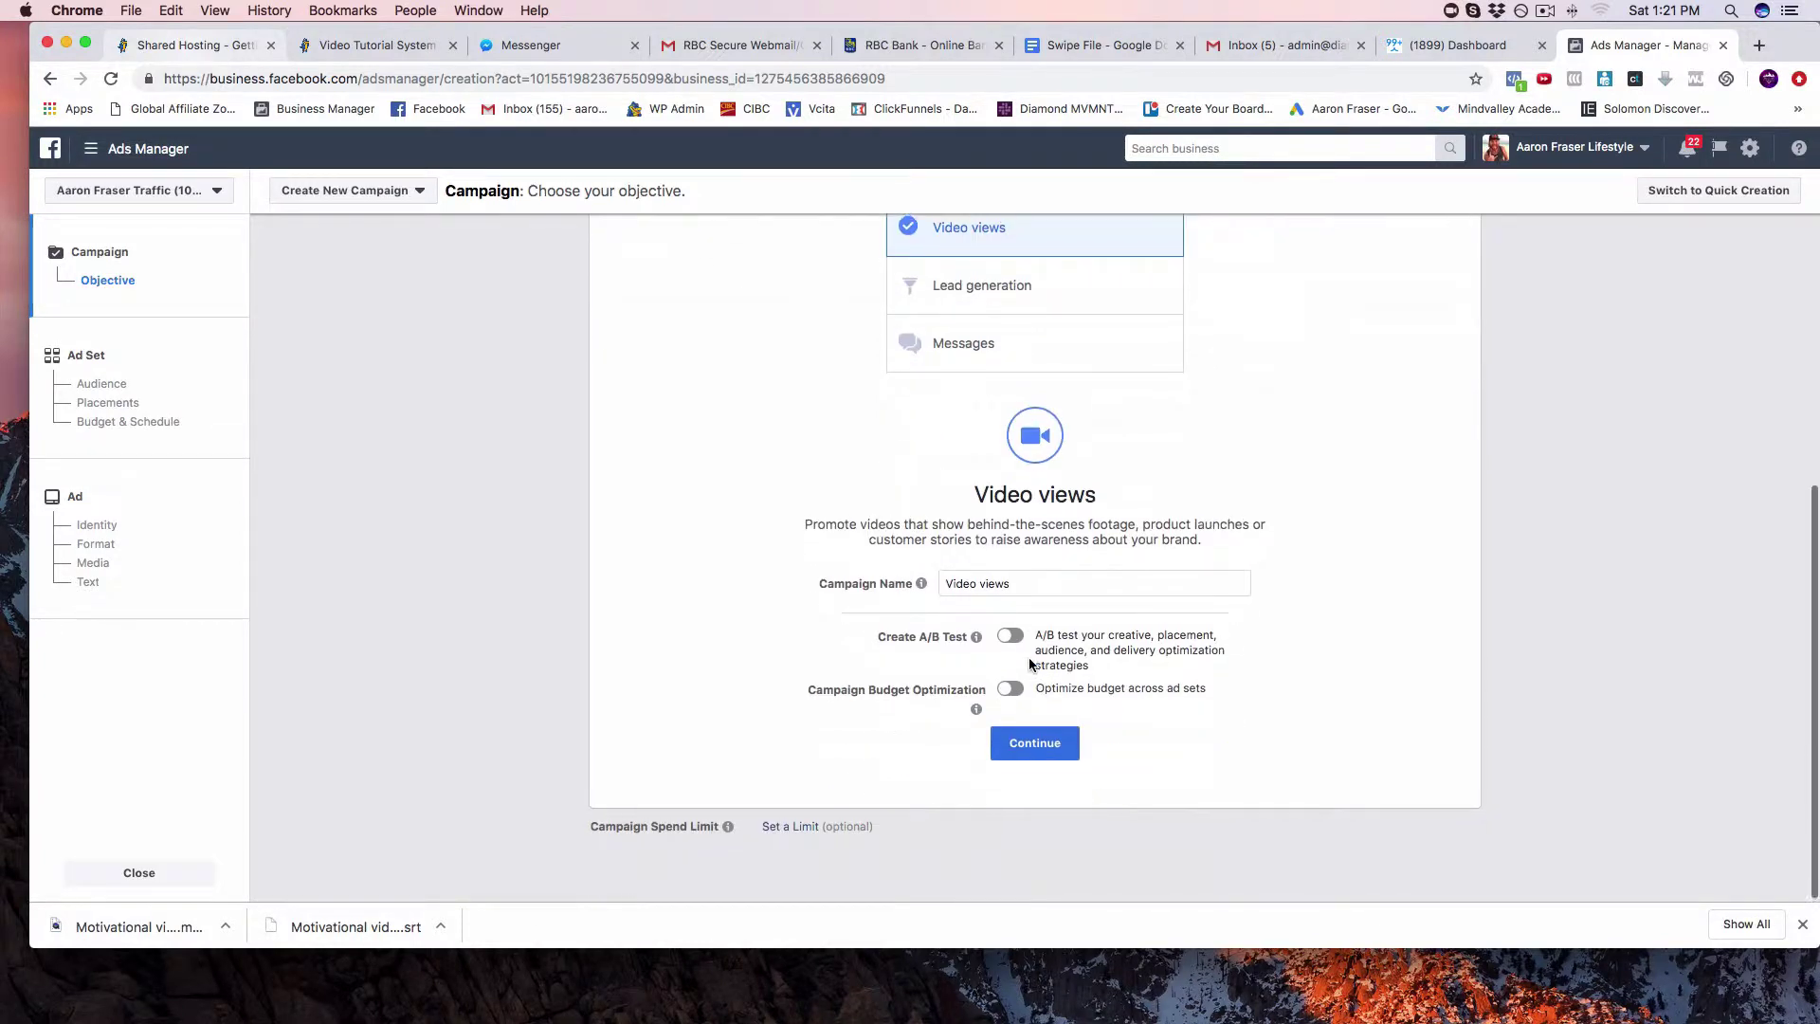
{"action": "left_click", "coordinate": [967, 512]}
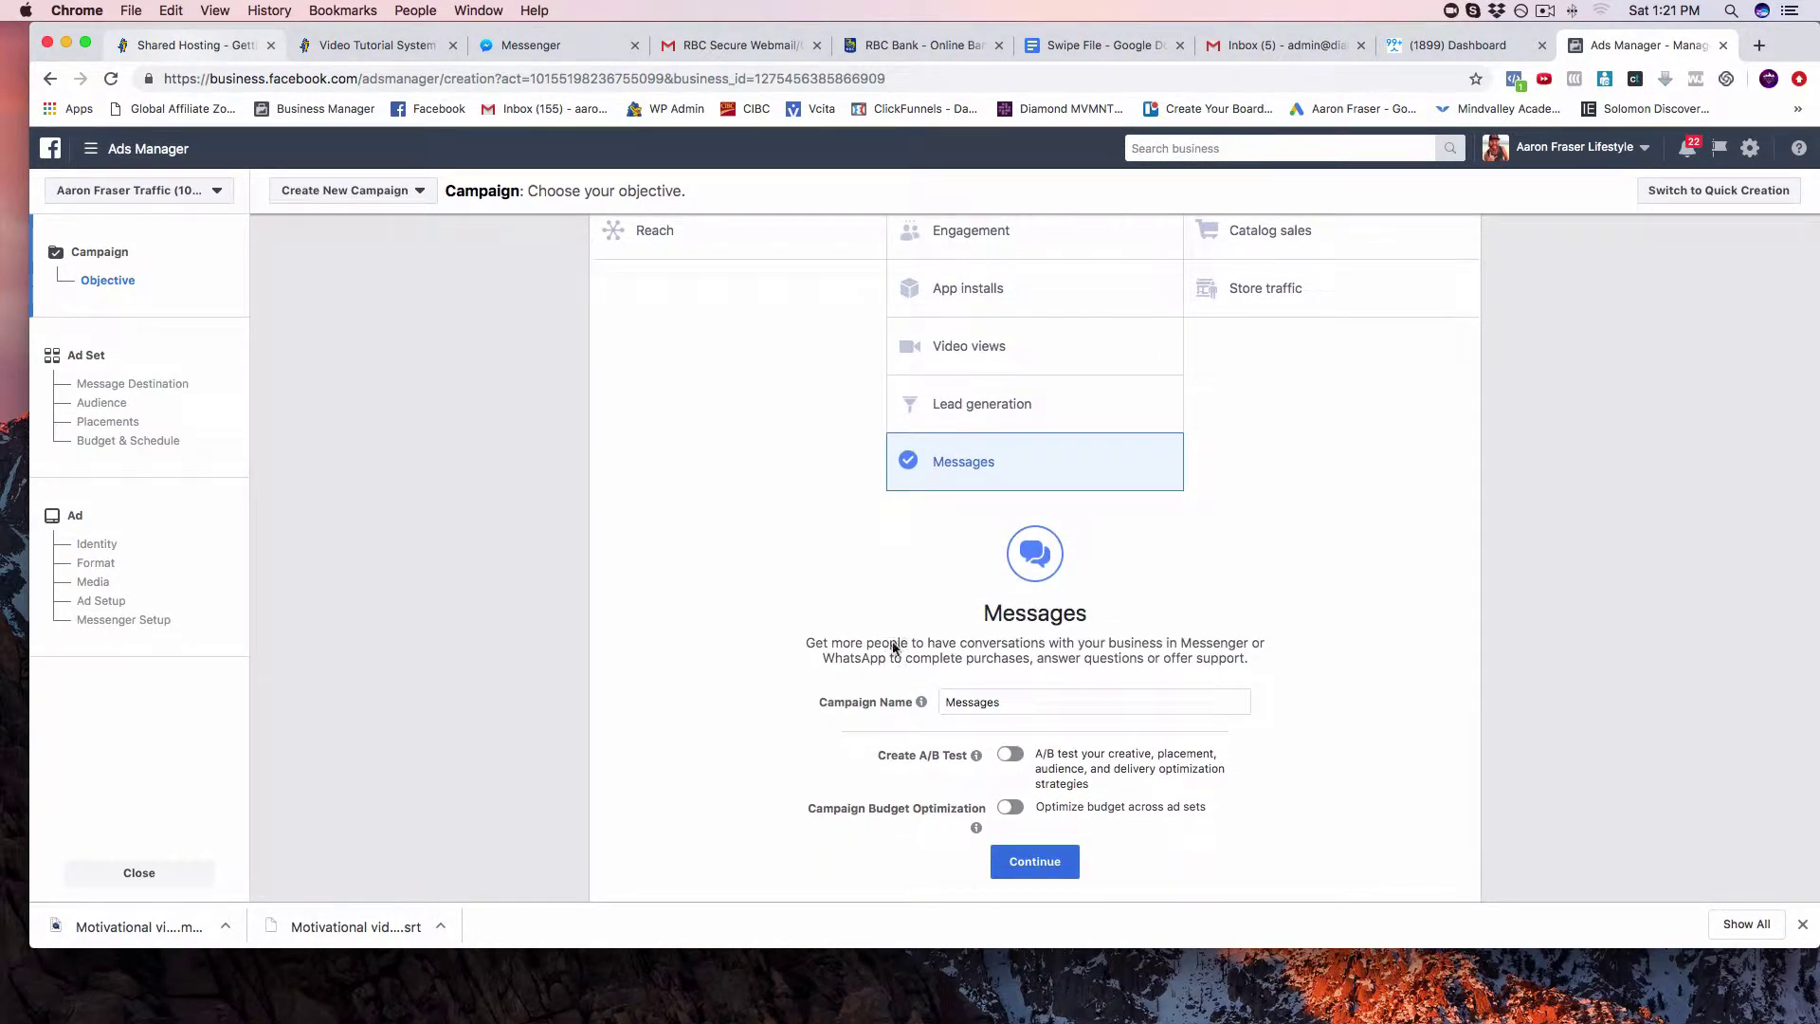
Name the campaign "Test 1 Story Ad"
{"action": "double_click", "coordinate": [1016, 705]}
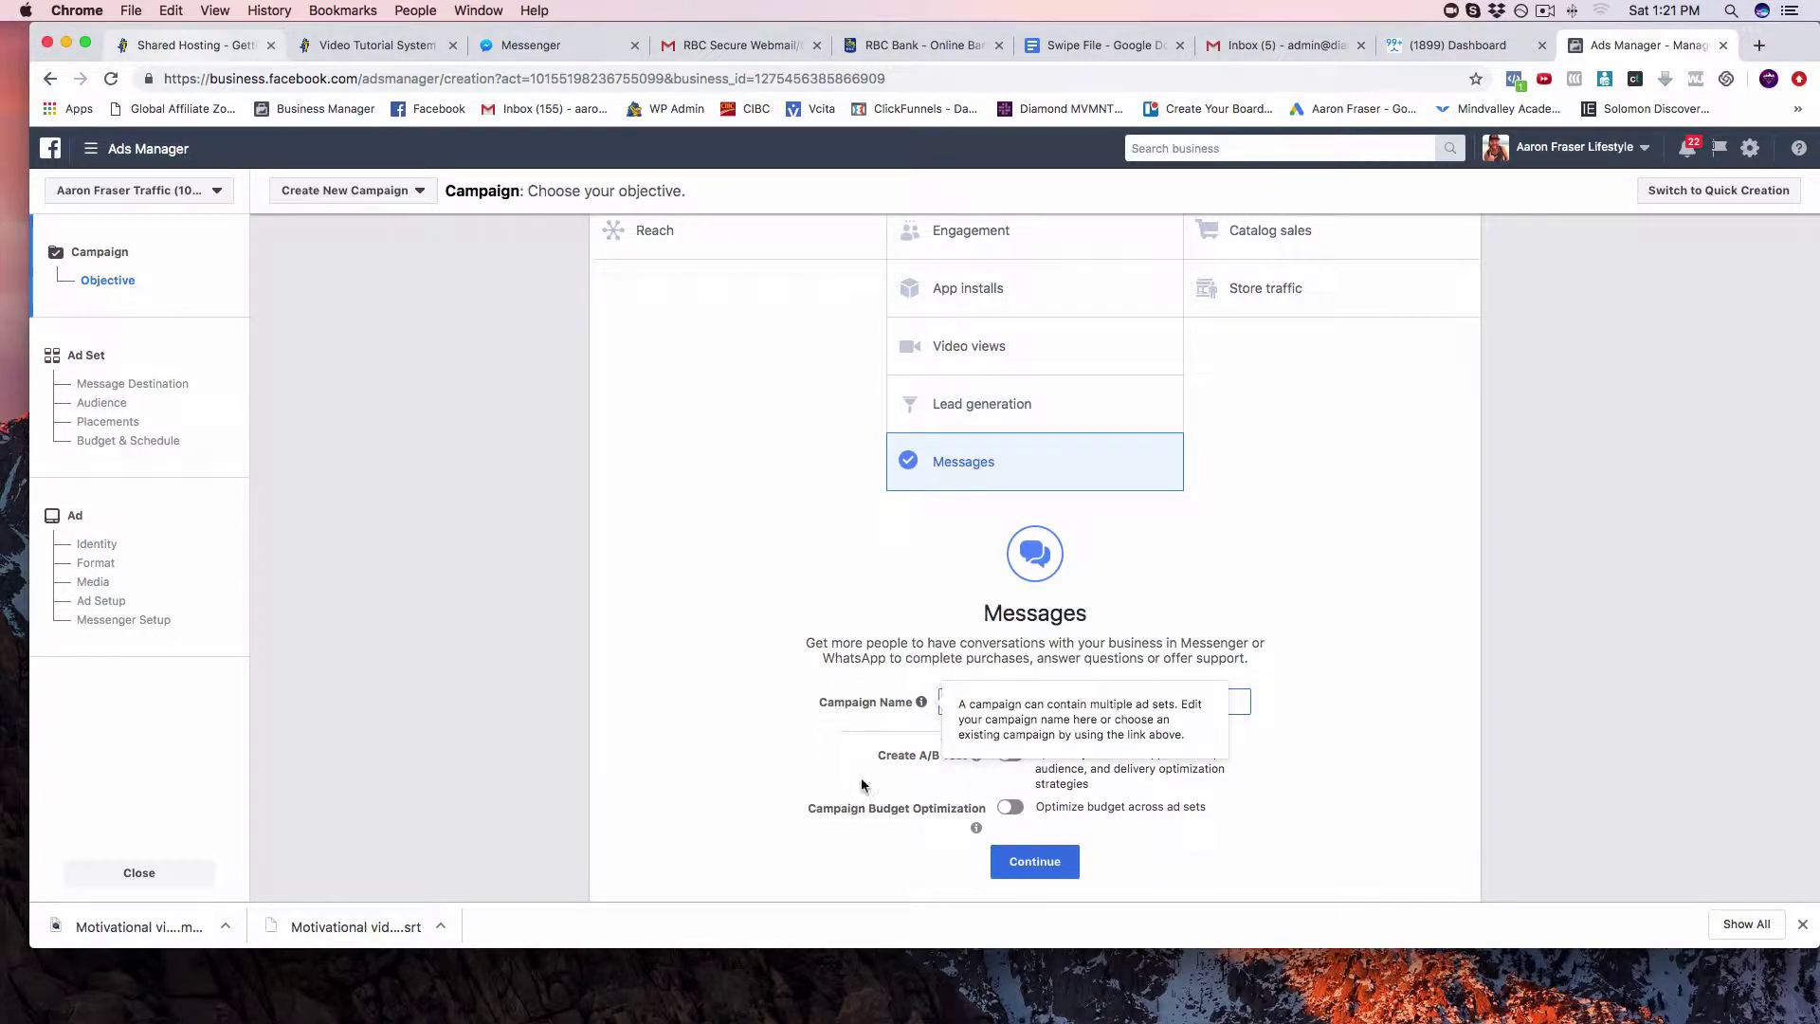
{"action": "left_click_drag", "start_coordinate": [943, 704], "coordinate": [1136, 705]}
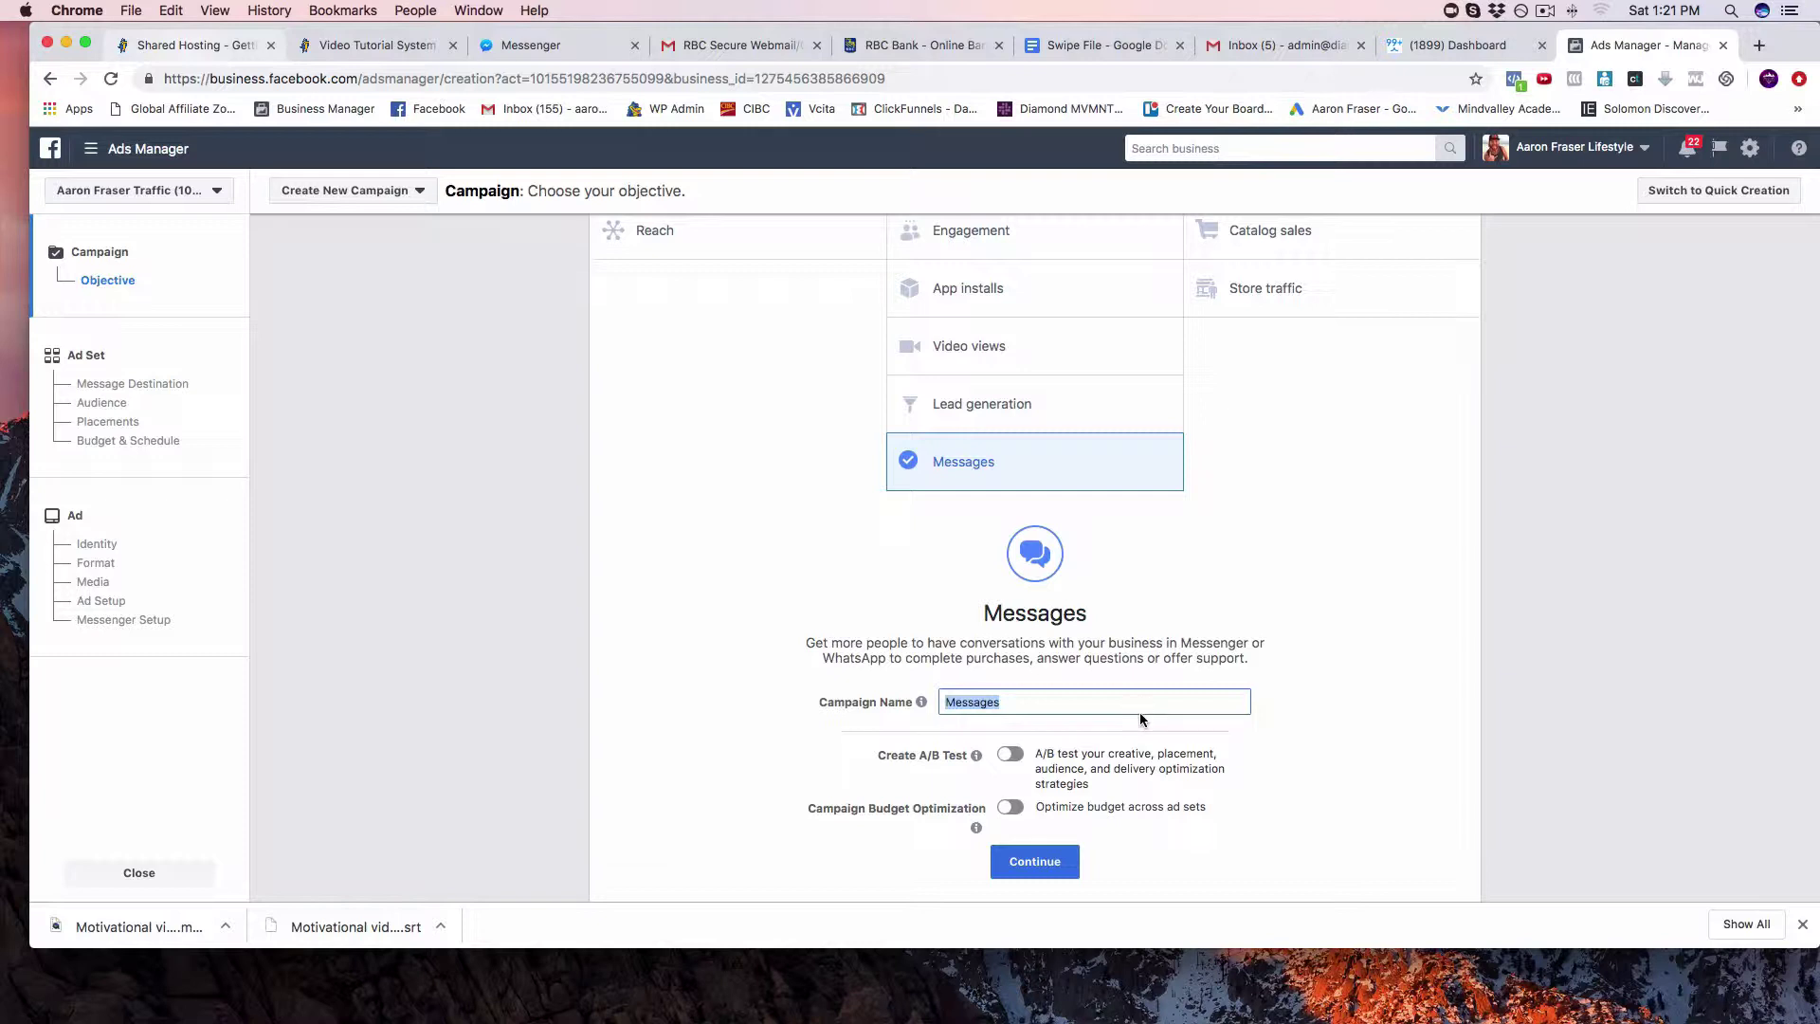
{"action": "type", "text": "Test 1 Story Ad"}
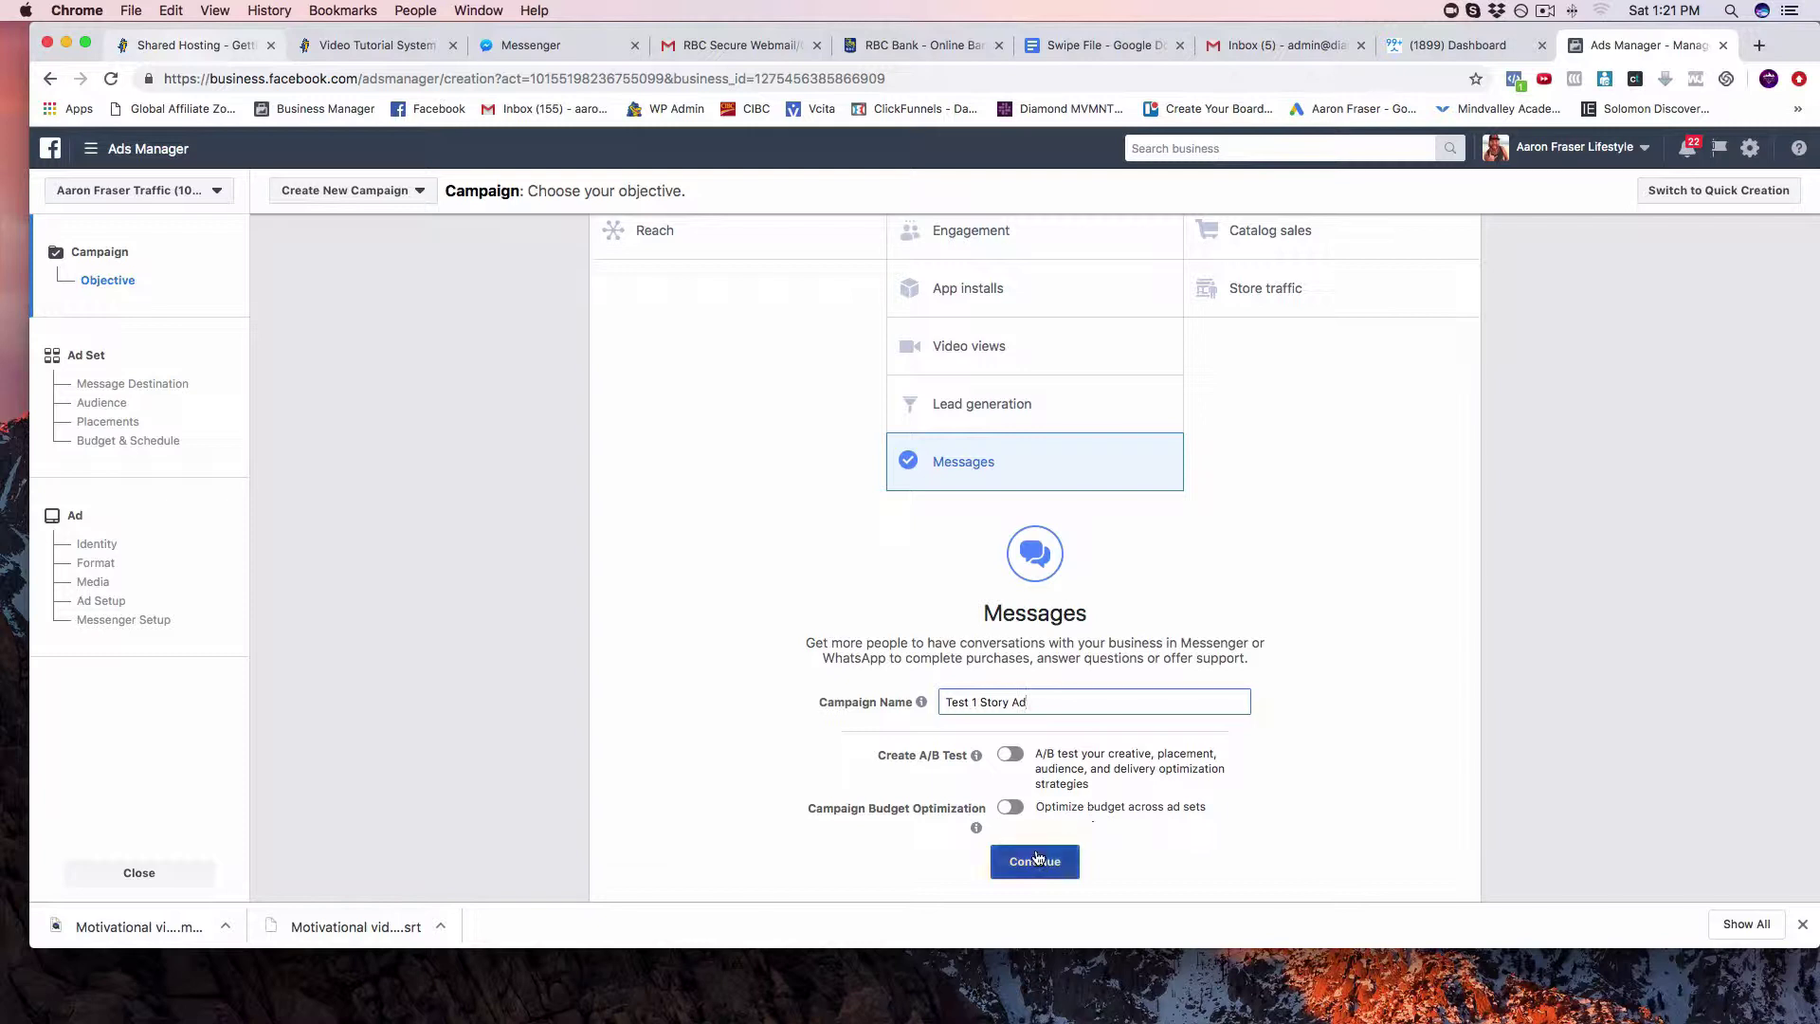
{"action": "scroll", "coordinate": [1047, 843], "scroll_direction": "down", "scroll_amount": 3}
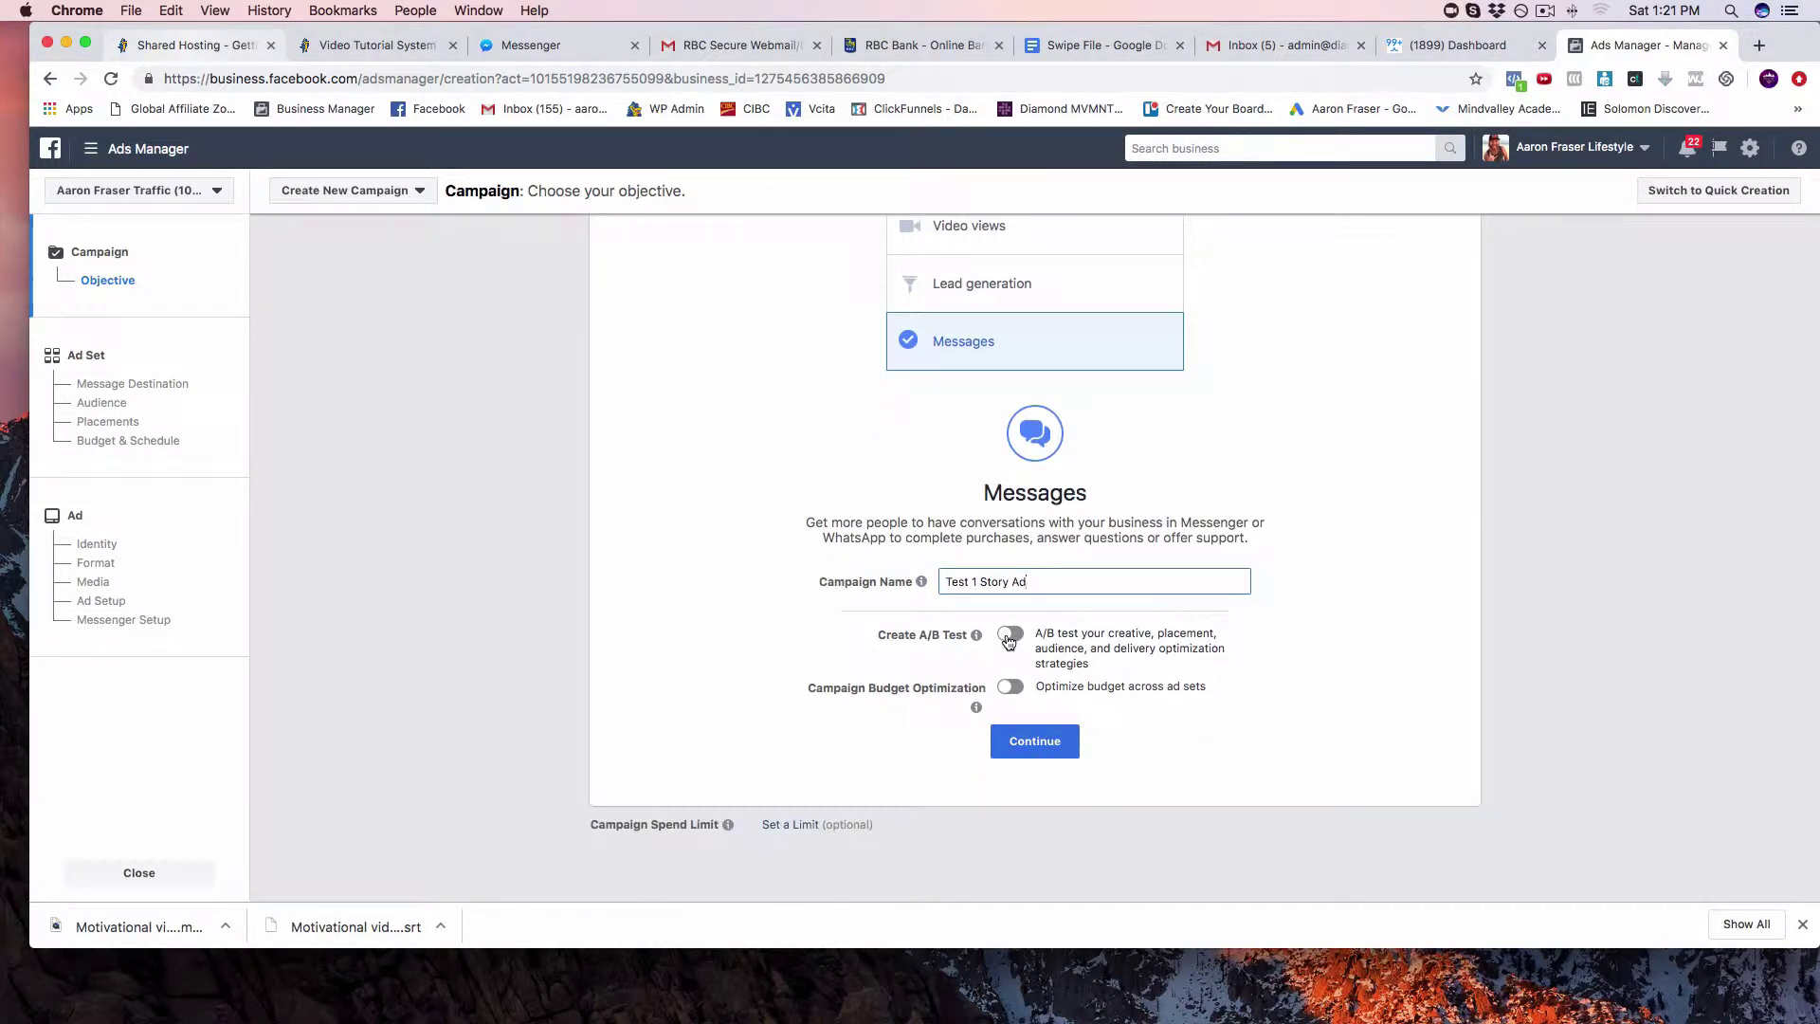
{"action": "left_click", "coordinate": [1046, 752]}
{"action": "left_click", "coordinate": [1046, 748]}
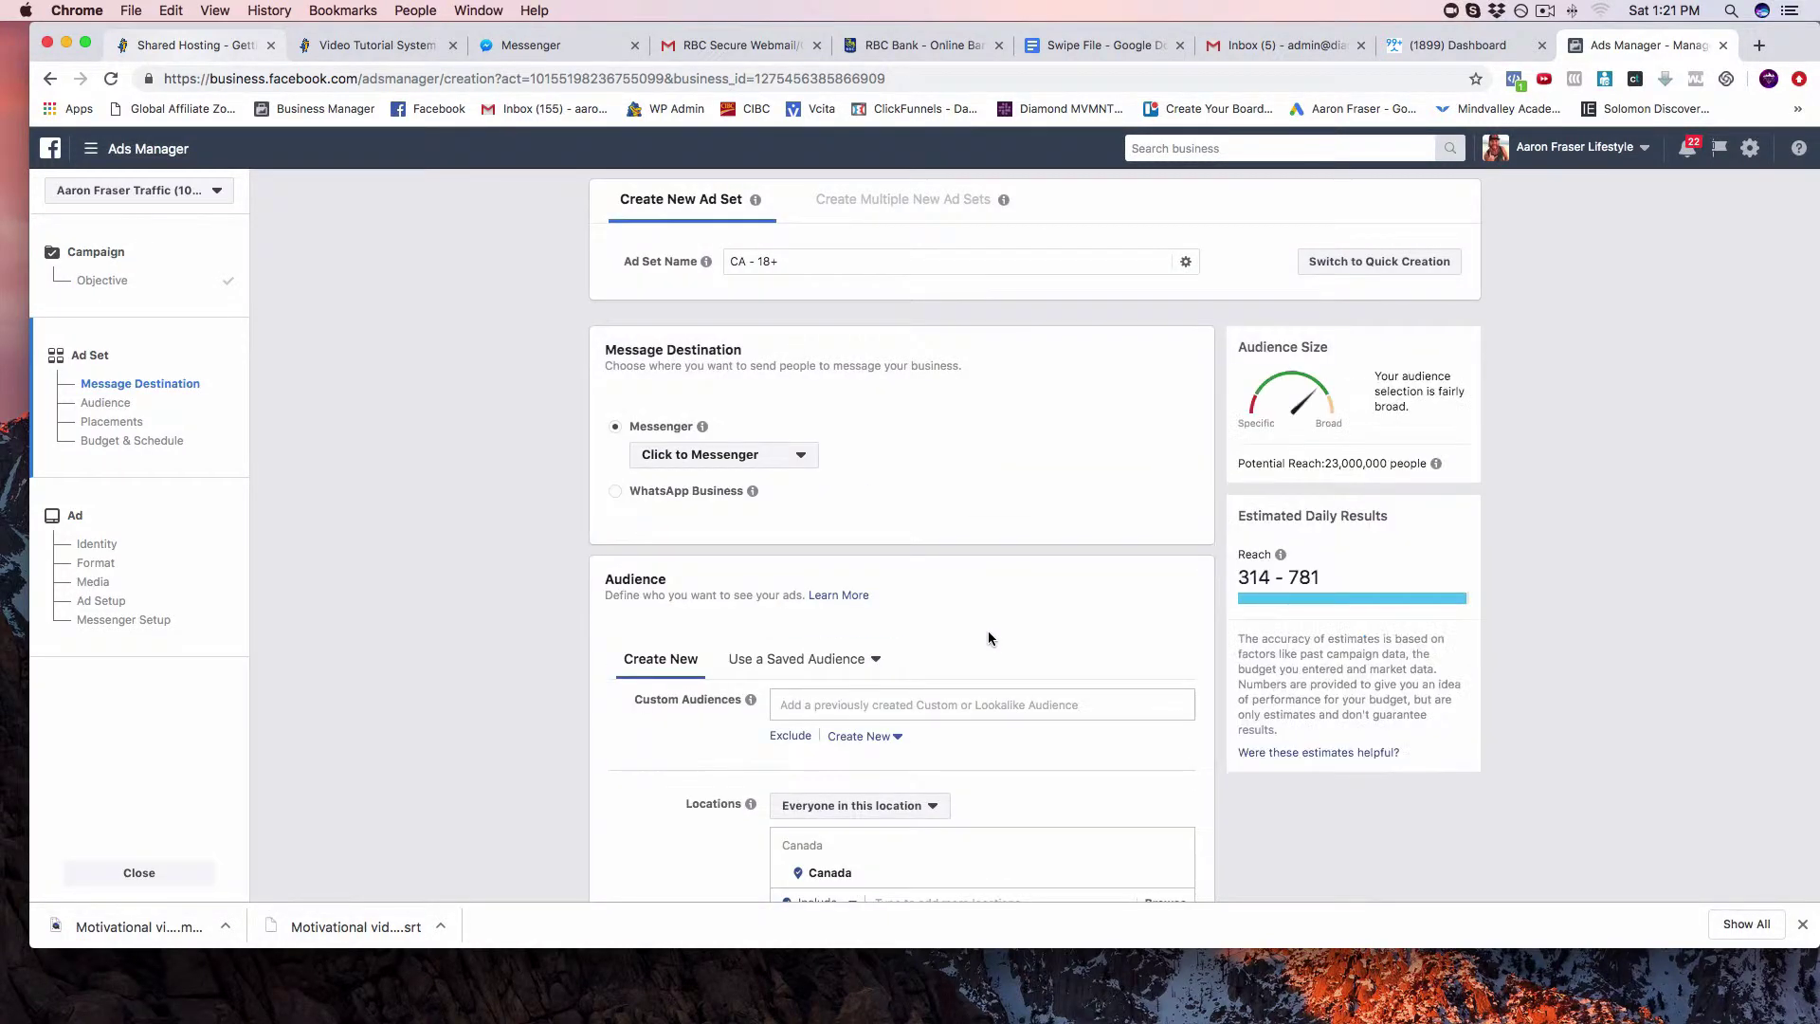
{"action": "scroll", "coordinate": [984, 585], "scroll_direction": "down", "scroll_amount": 3}
{"action": "scroll", "coordinate": [984, 580], "scroll_direction": "down", "scroll_amount": 10}
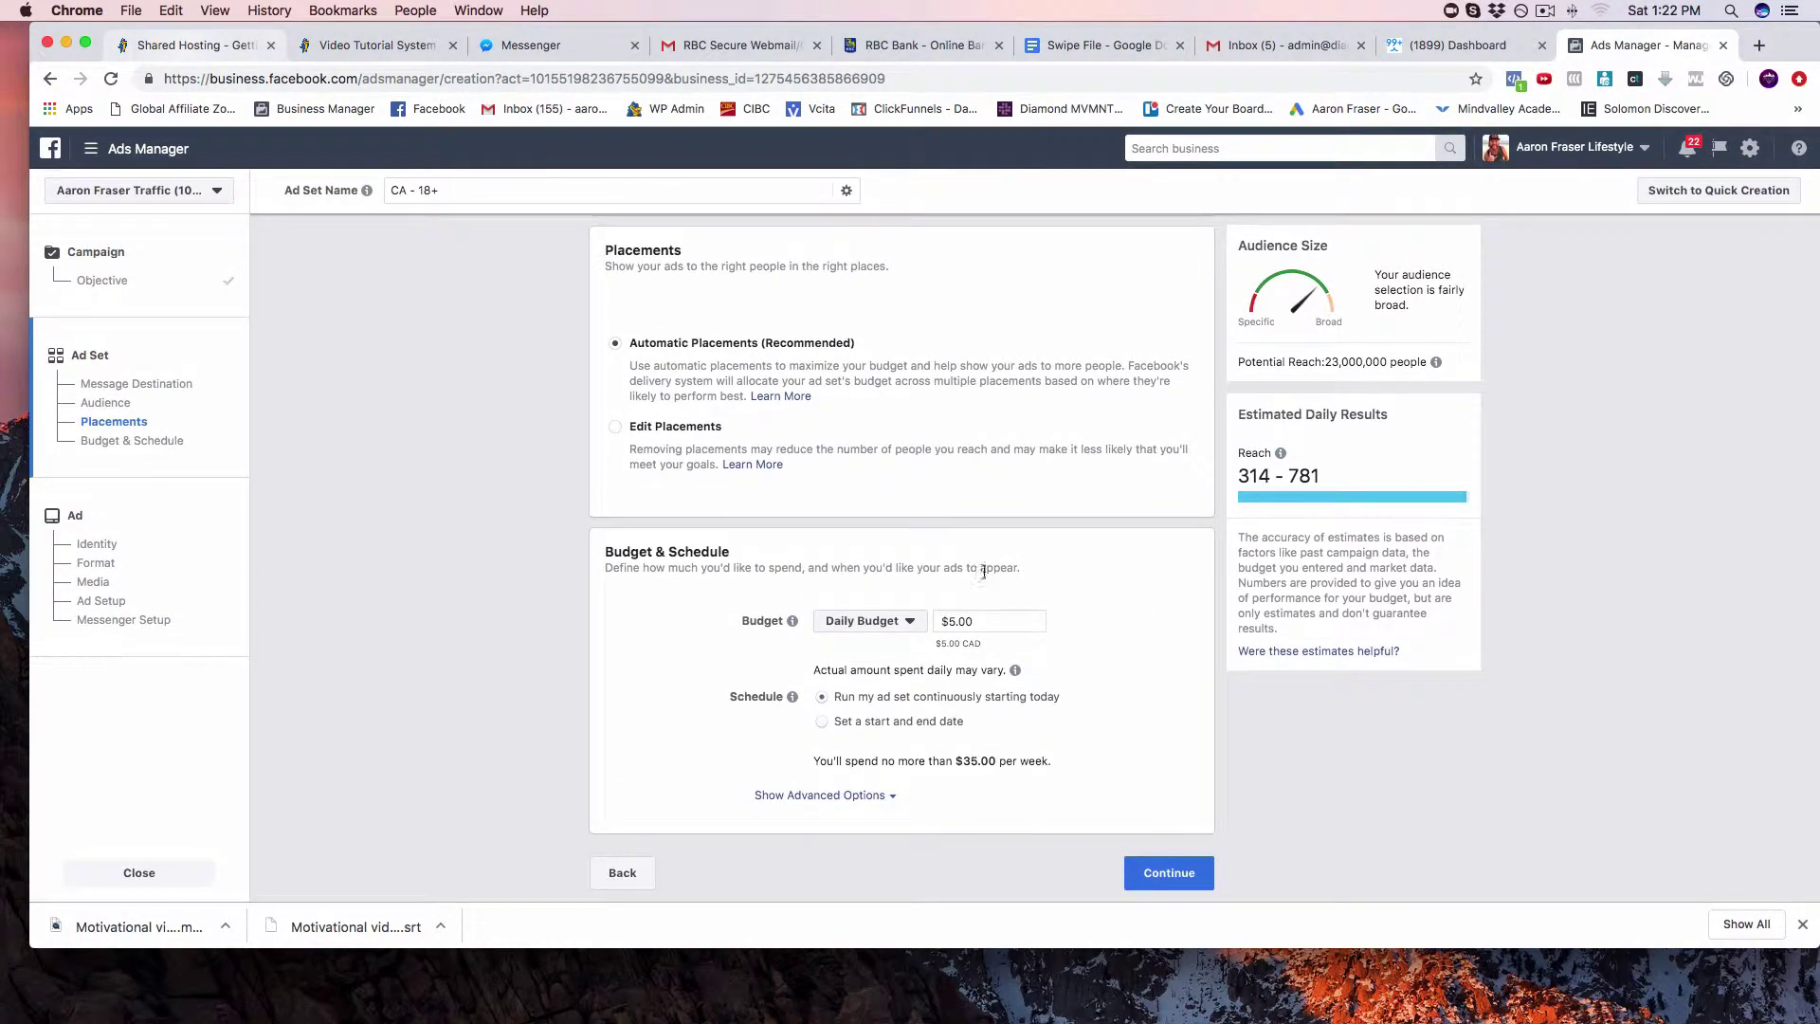
{"action": "left_click", "coordinate": [622, 872]}
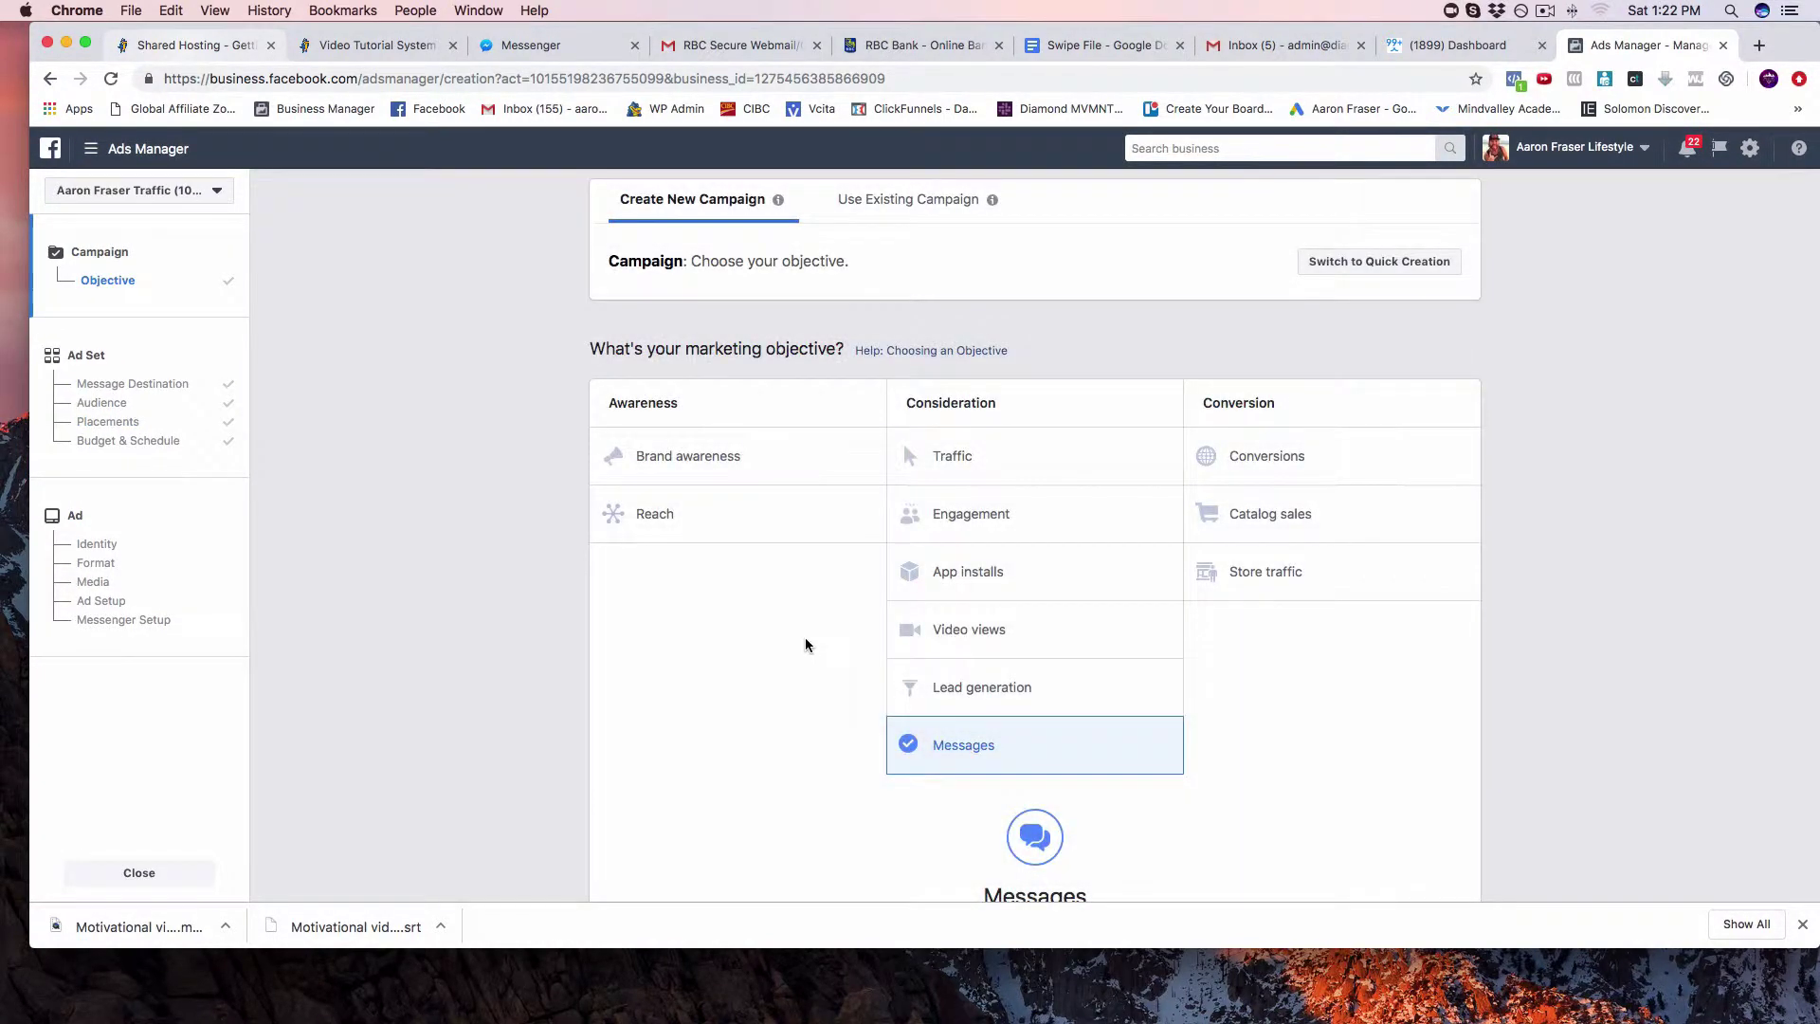
Enable the campaign's A/B test with Creative as the test variable and continue to the ad set settings
{"action": "scroll", "coordinate": [958, 682], "scroll_direction": "down", "scroll_amount": 5}
{"action": "left_click", "coordinate": [1009, 632]}
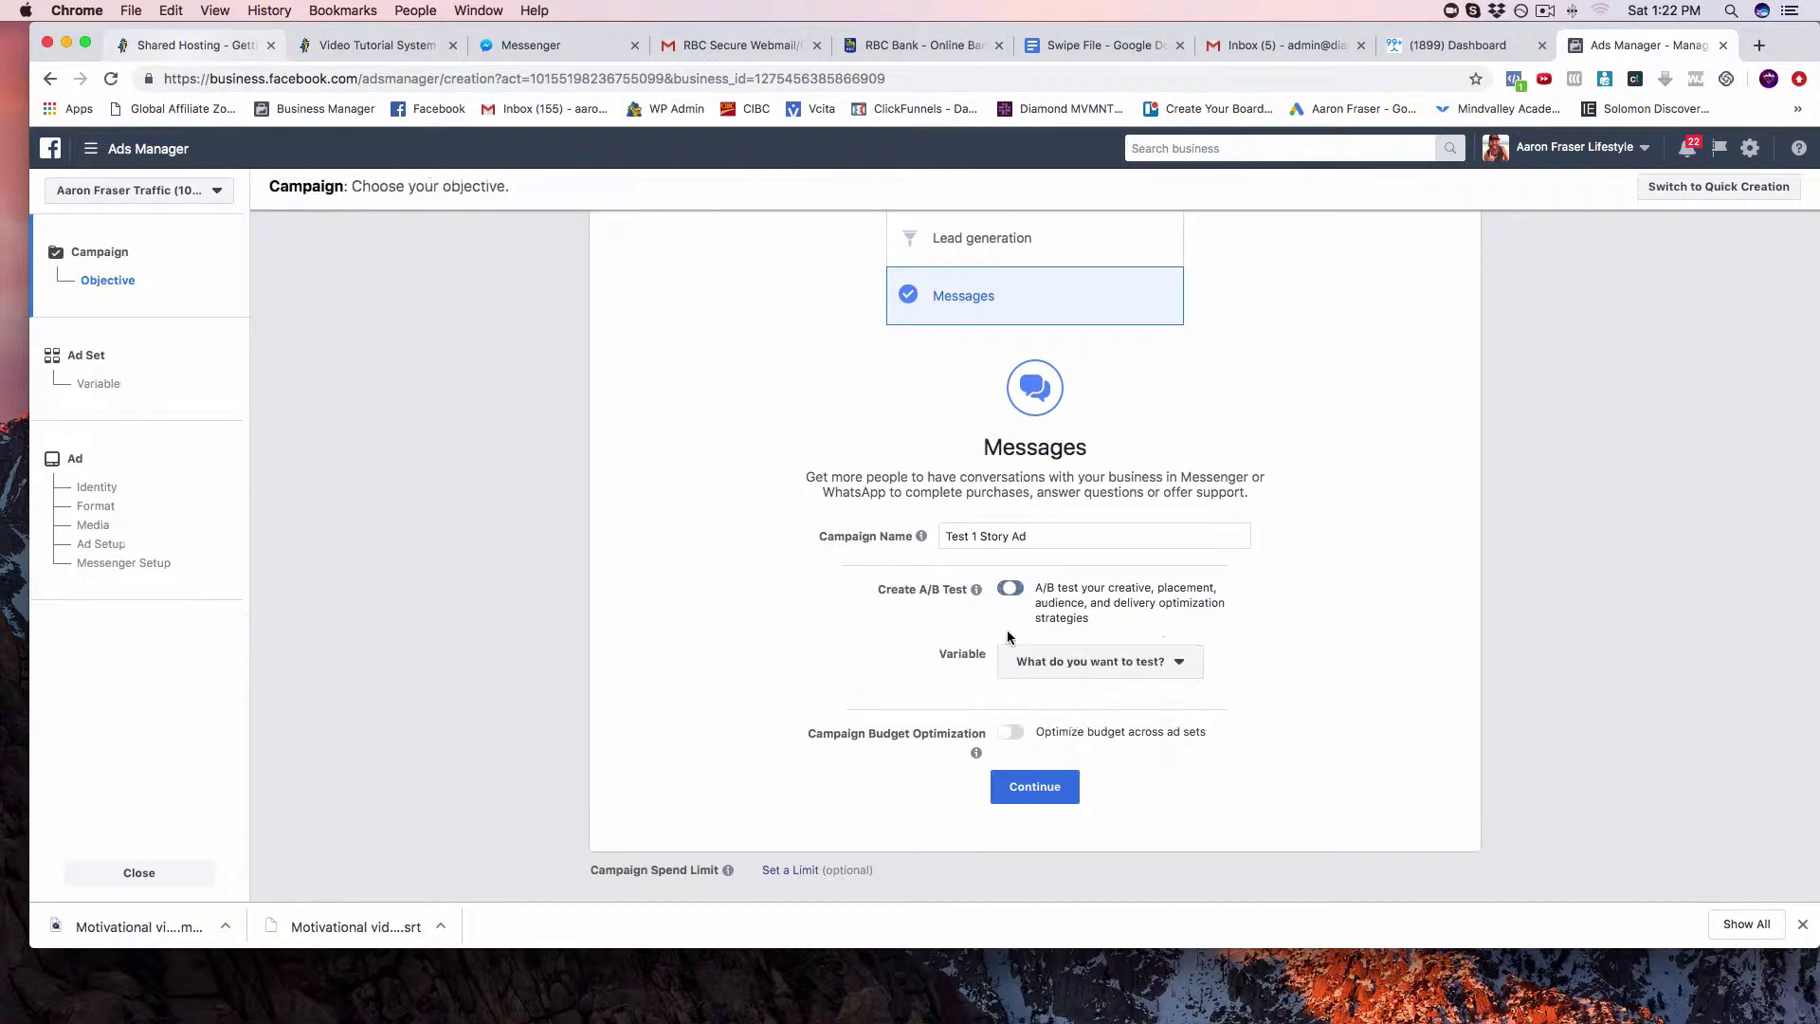
{"action": "left_click", "coordinate": [1124, 663]}
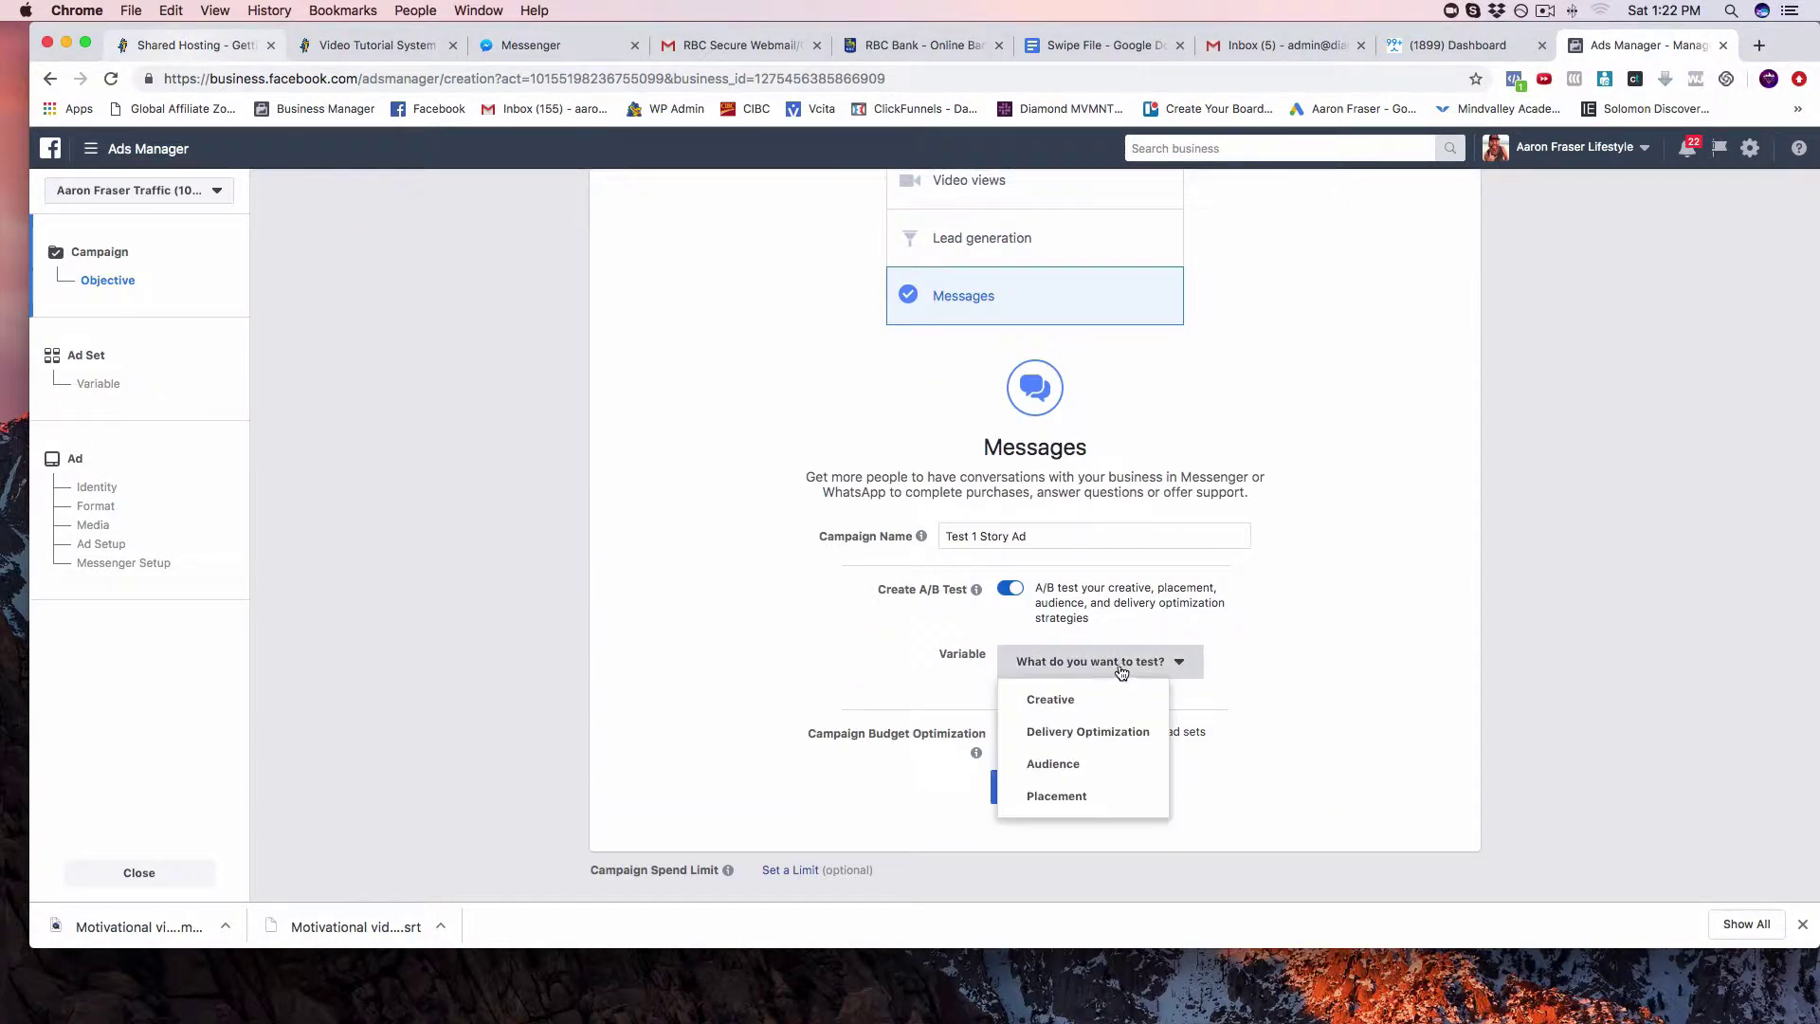
{"action": "scroll", "coordinate": [1124, 672], "scroll_direction": "down", "scroll_amount": 1}
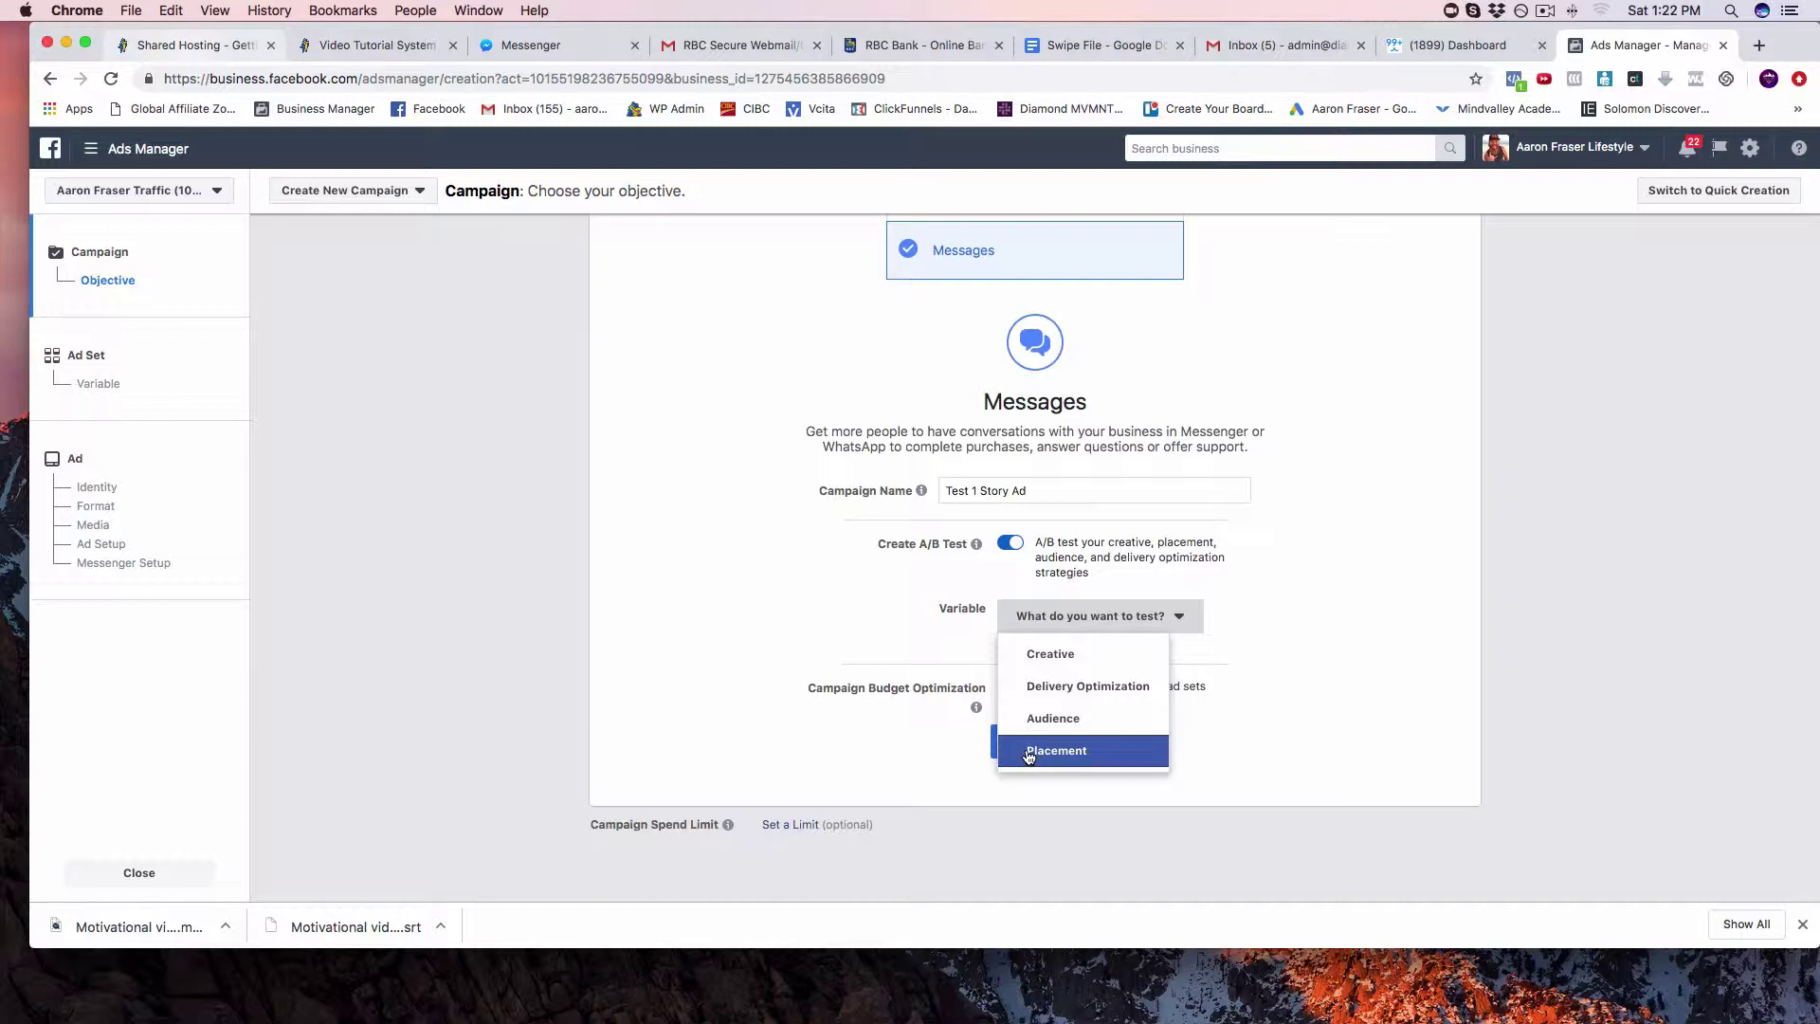
{"action": "left_click", "coordinate": [1043, 661]}
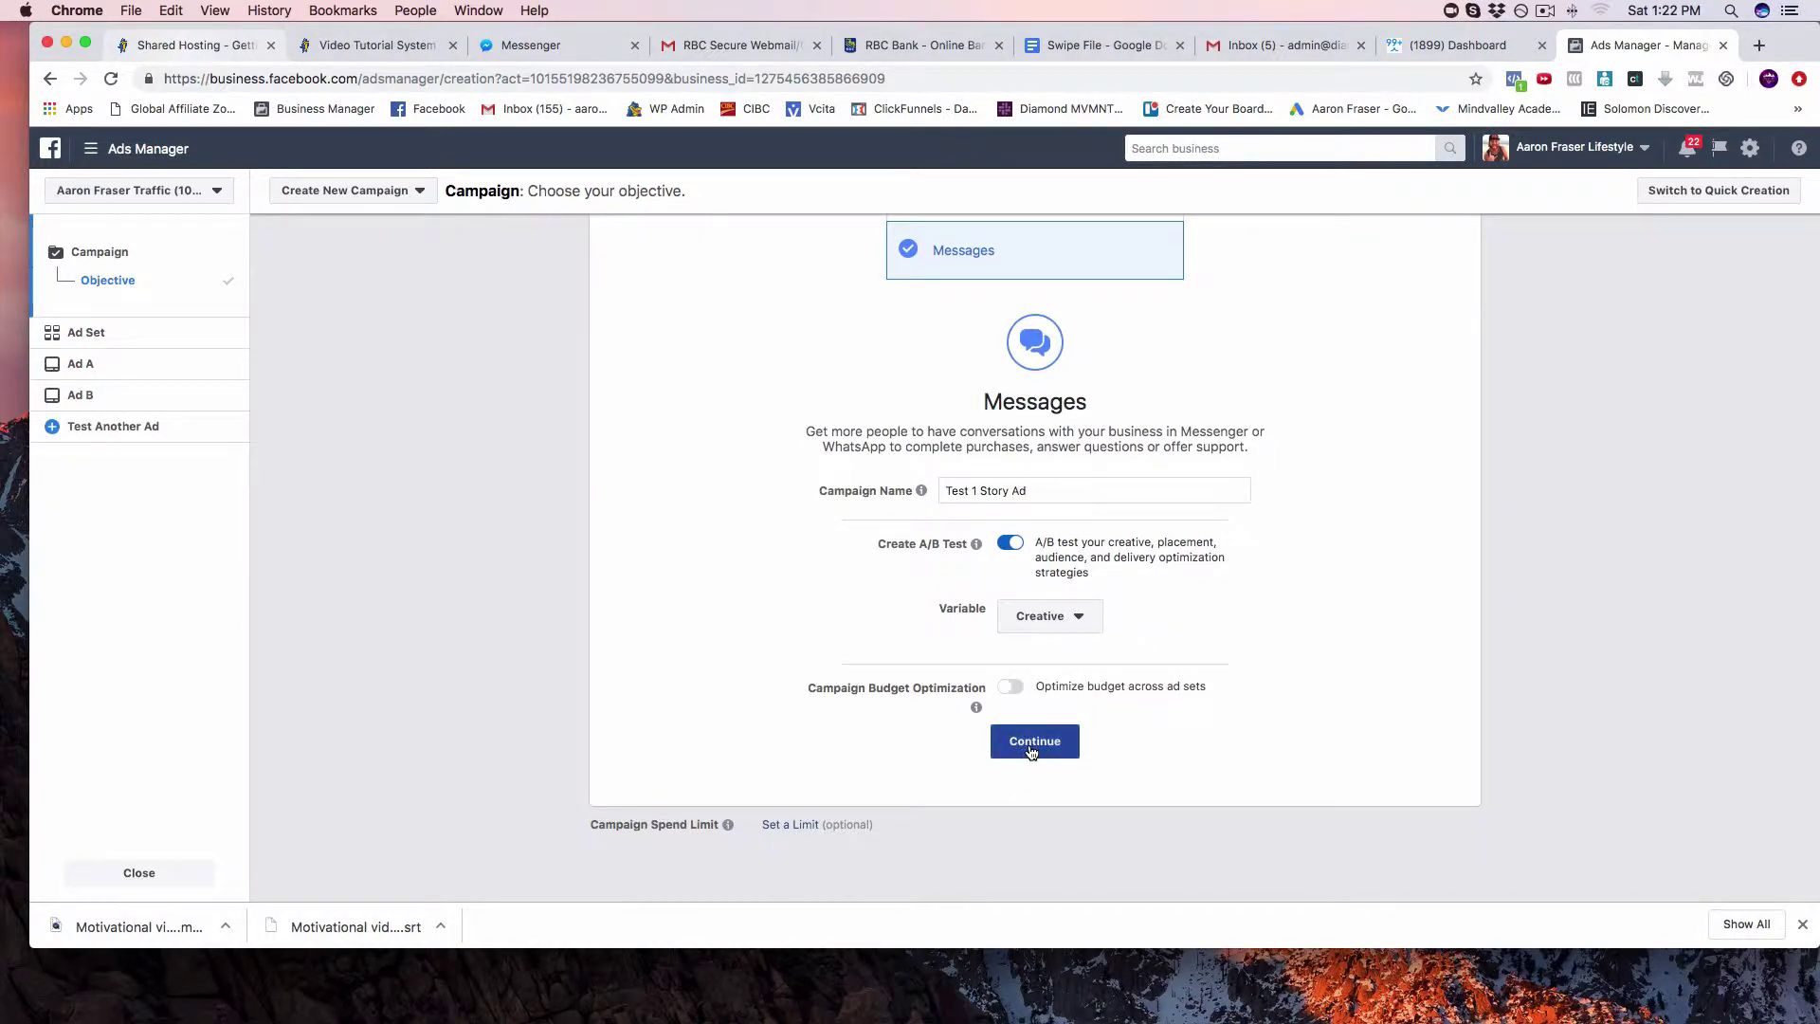
{"action": "left_click", "coordinate": [1031, 751]}
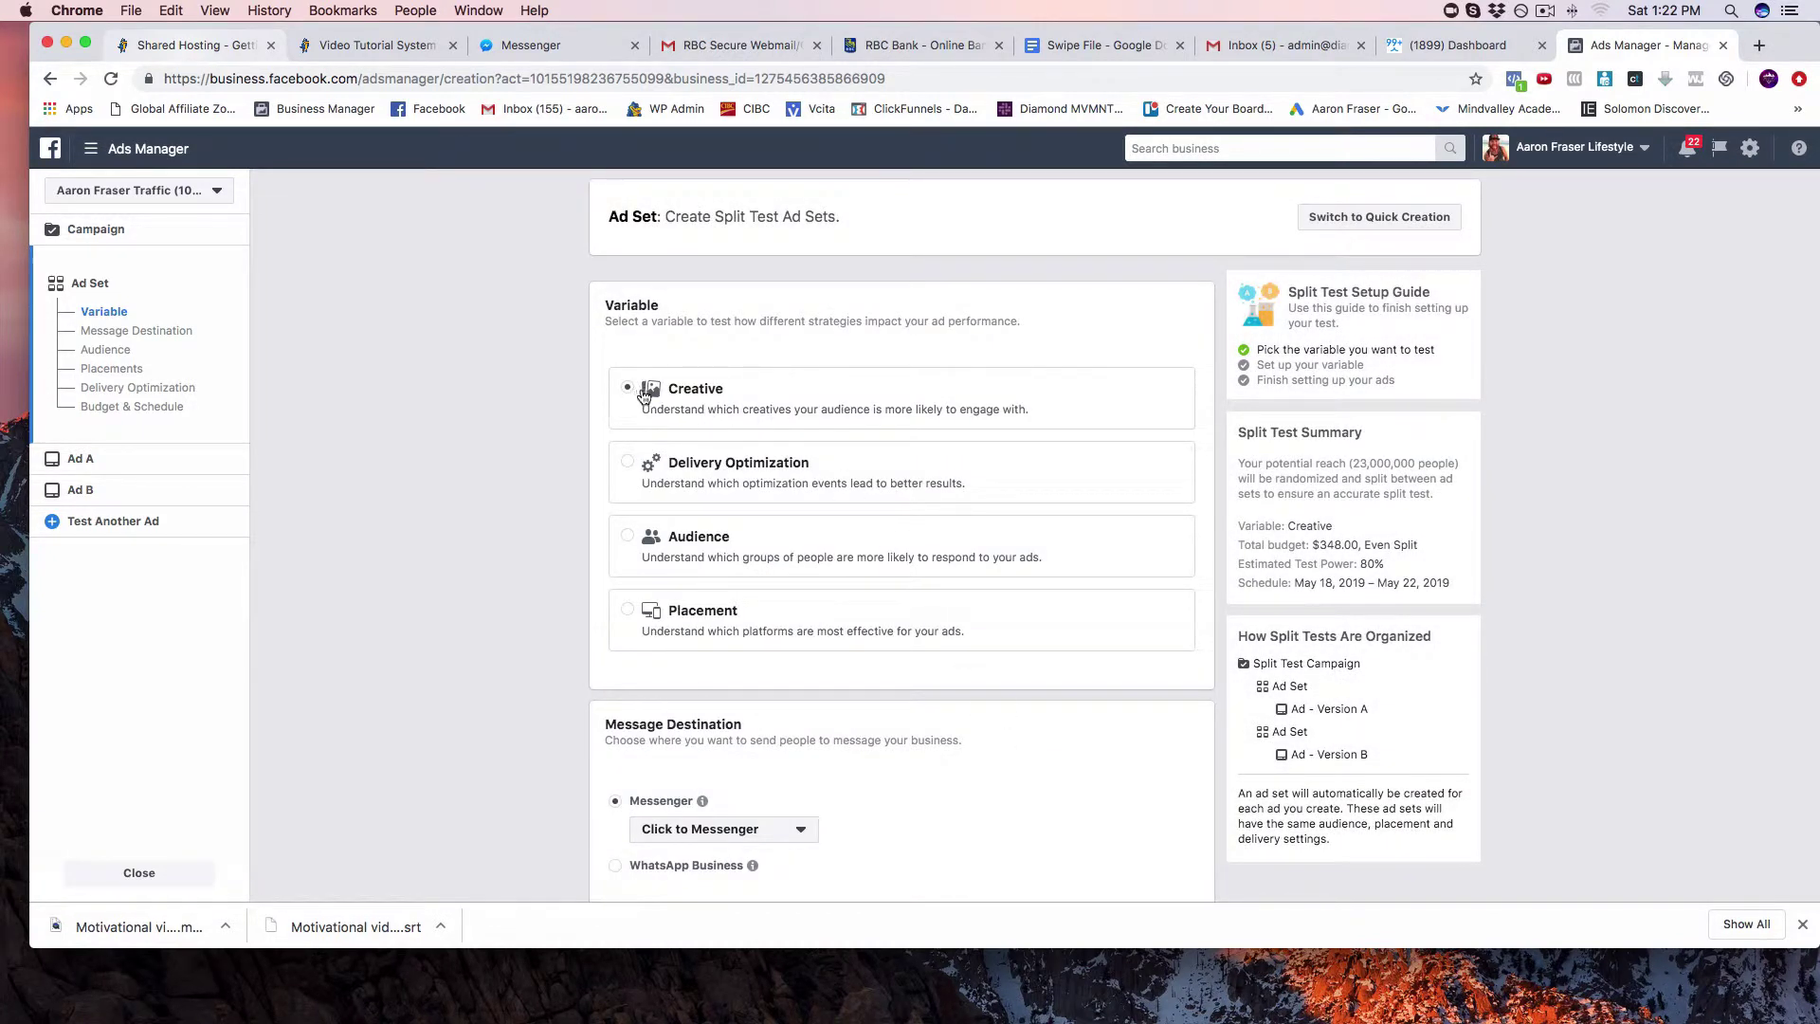
Choose Click to Messenger as the ad set's message destination
{"action": "scroll", "coordinate": [711, 424], "scroll_direction": "down", "scroll_amount": 3}
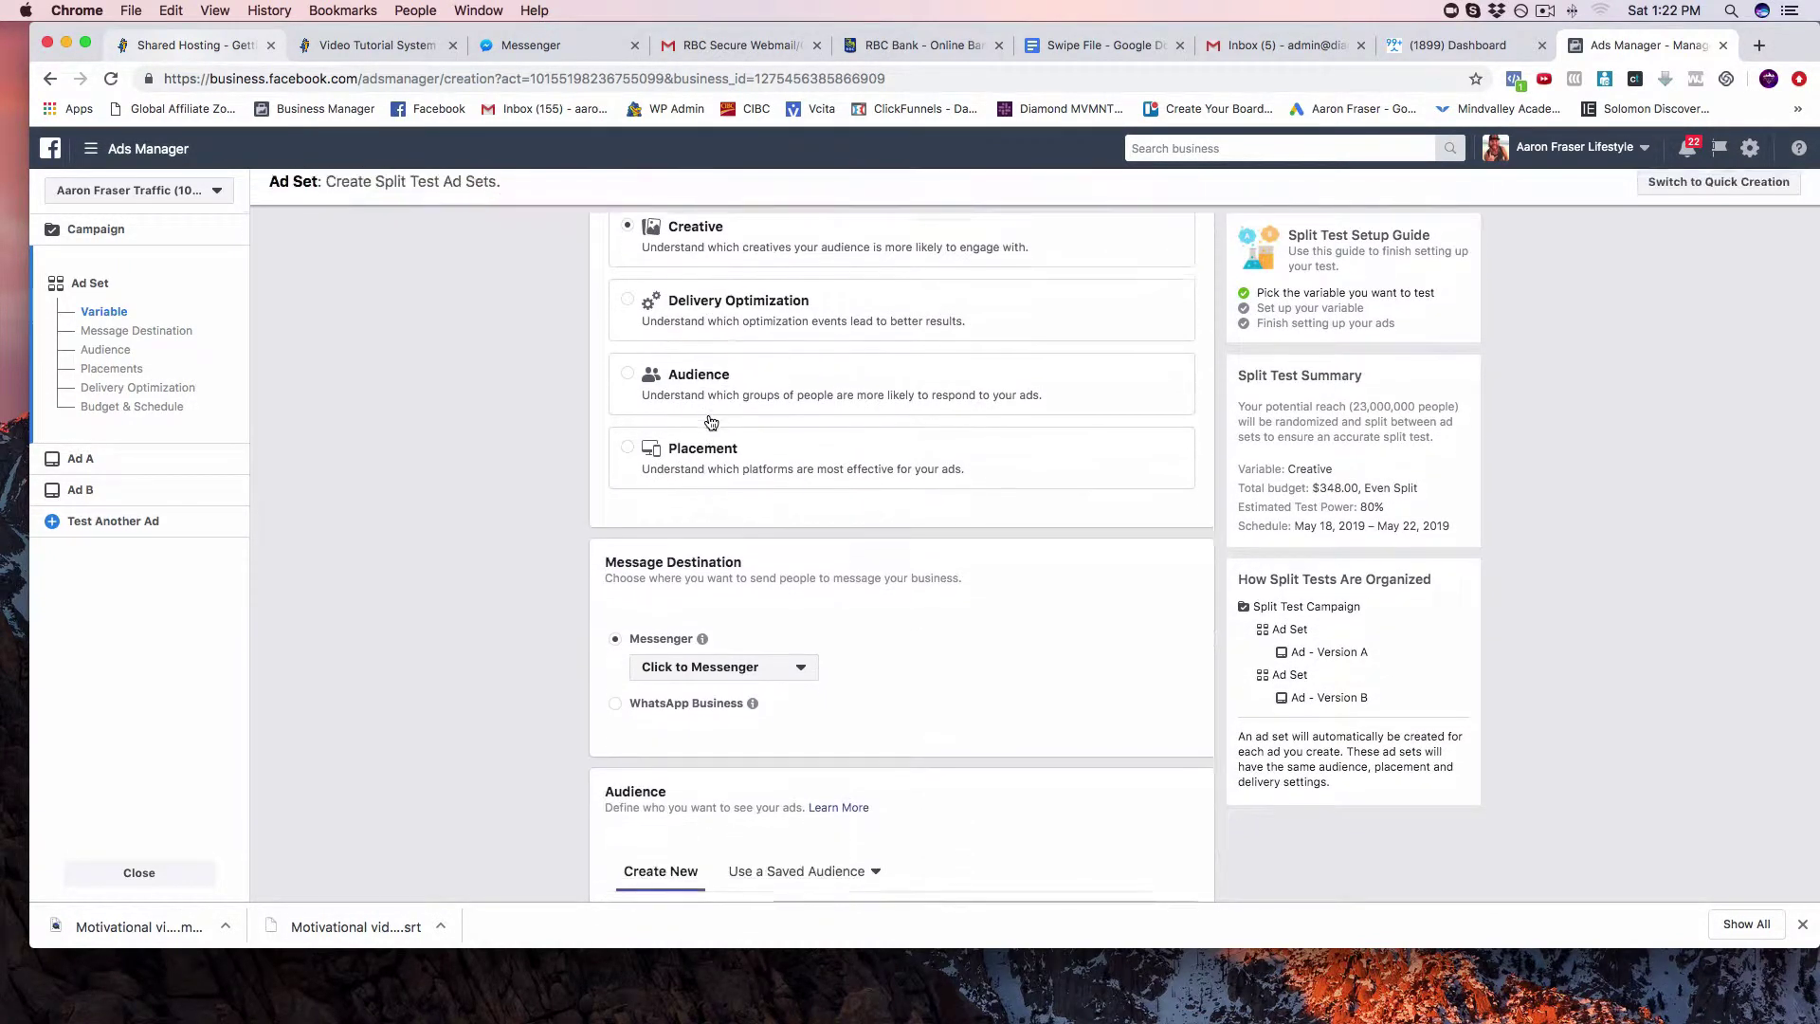
{"action": "scroll", "coordinate": [715, 426], "scroll_direction": "down", "scroll_amount": 3}
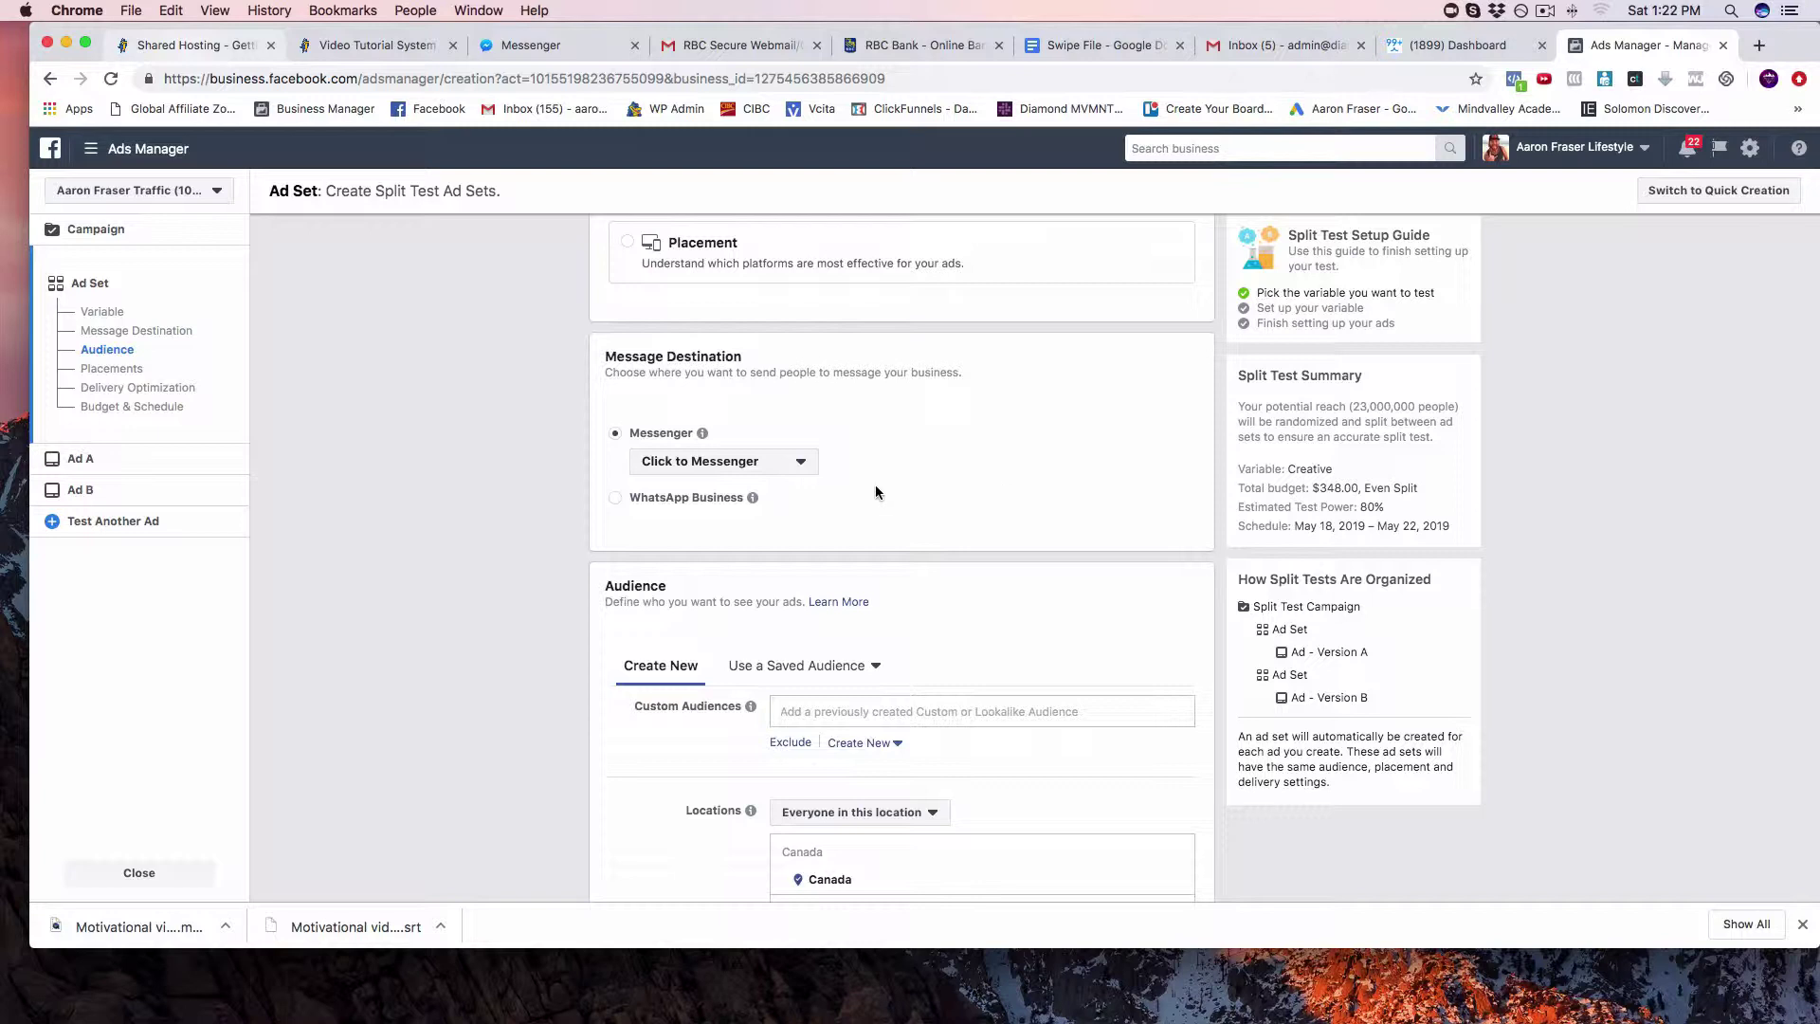
{"action": "left_click", "coordinate": [802, 463]}
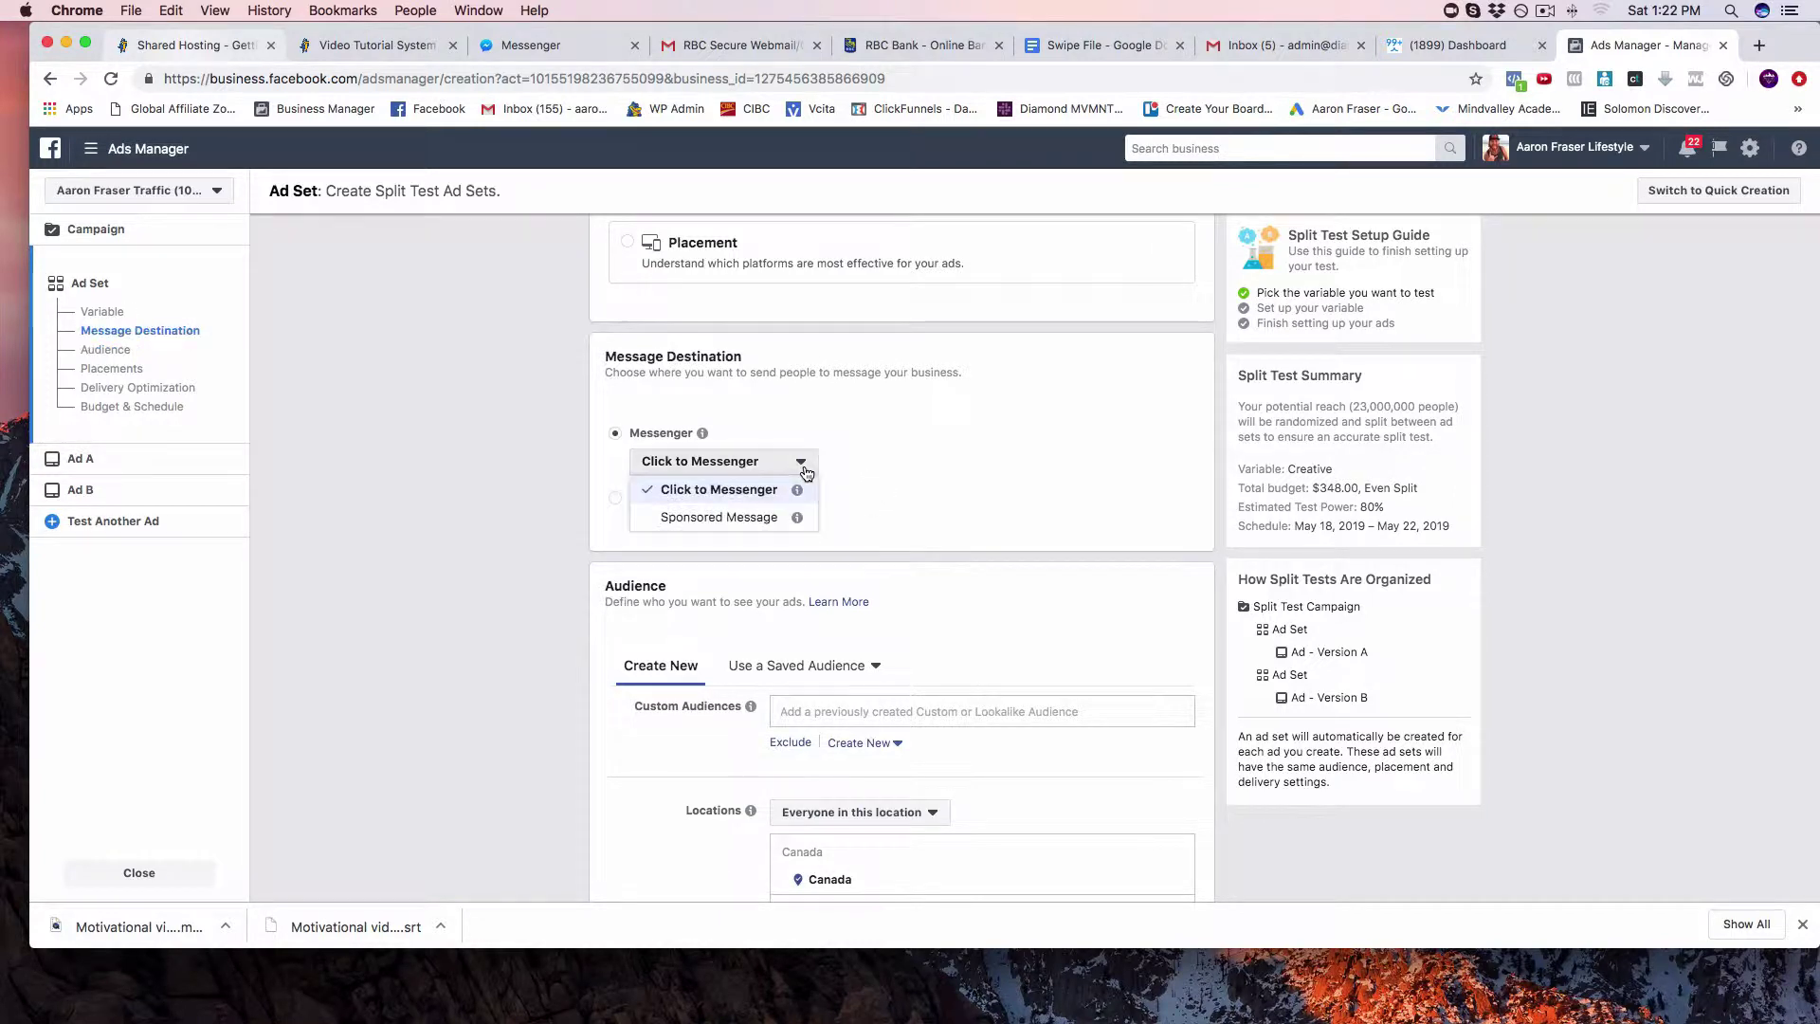
{"action": "left_click", "coordinate": [708, 498]}
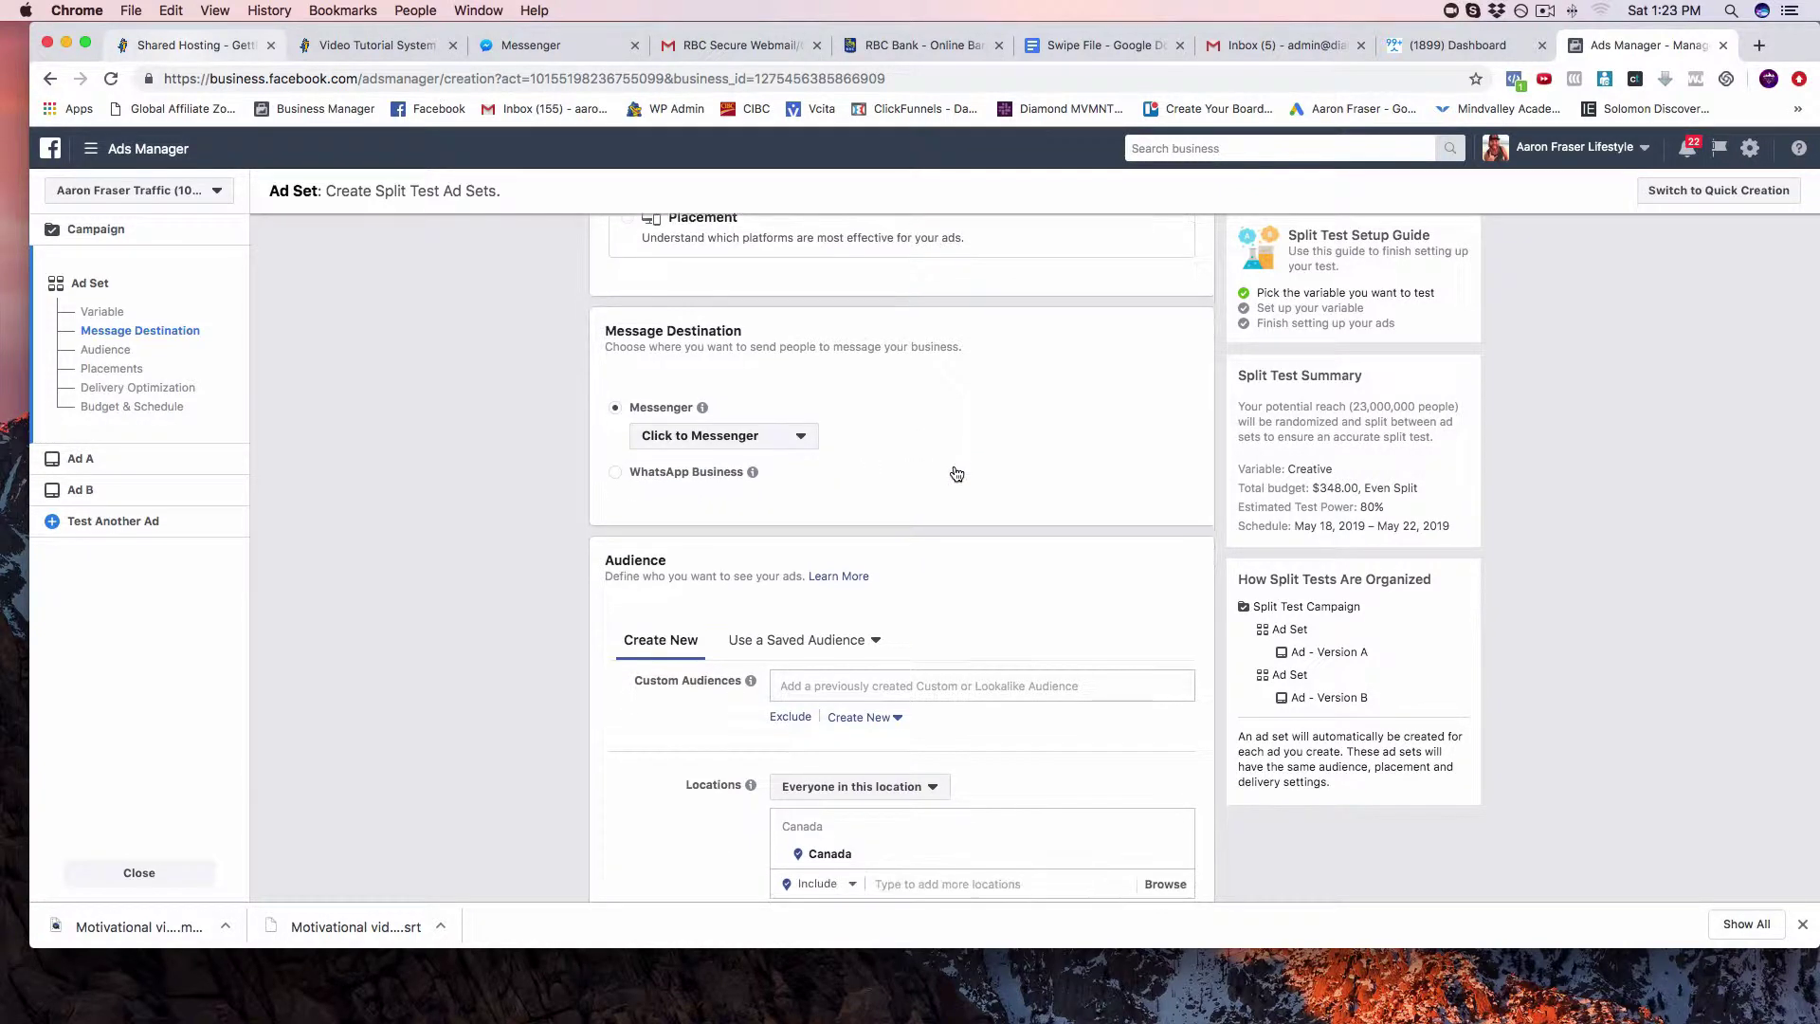
{"action": "scroll", "coordinate": [948, 473], "scroll_direction": "up", "scroll_amount": 3}
{"action": "scroll", "coordinate": [947, 471], "scroll_direction": "up", "scroll_amount": 3}
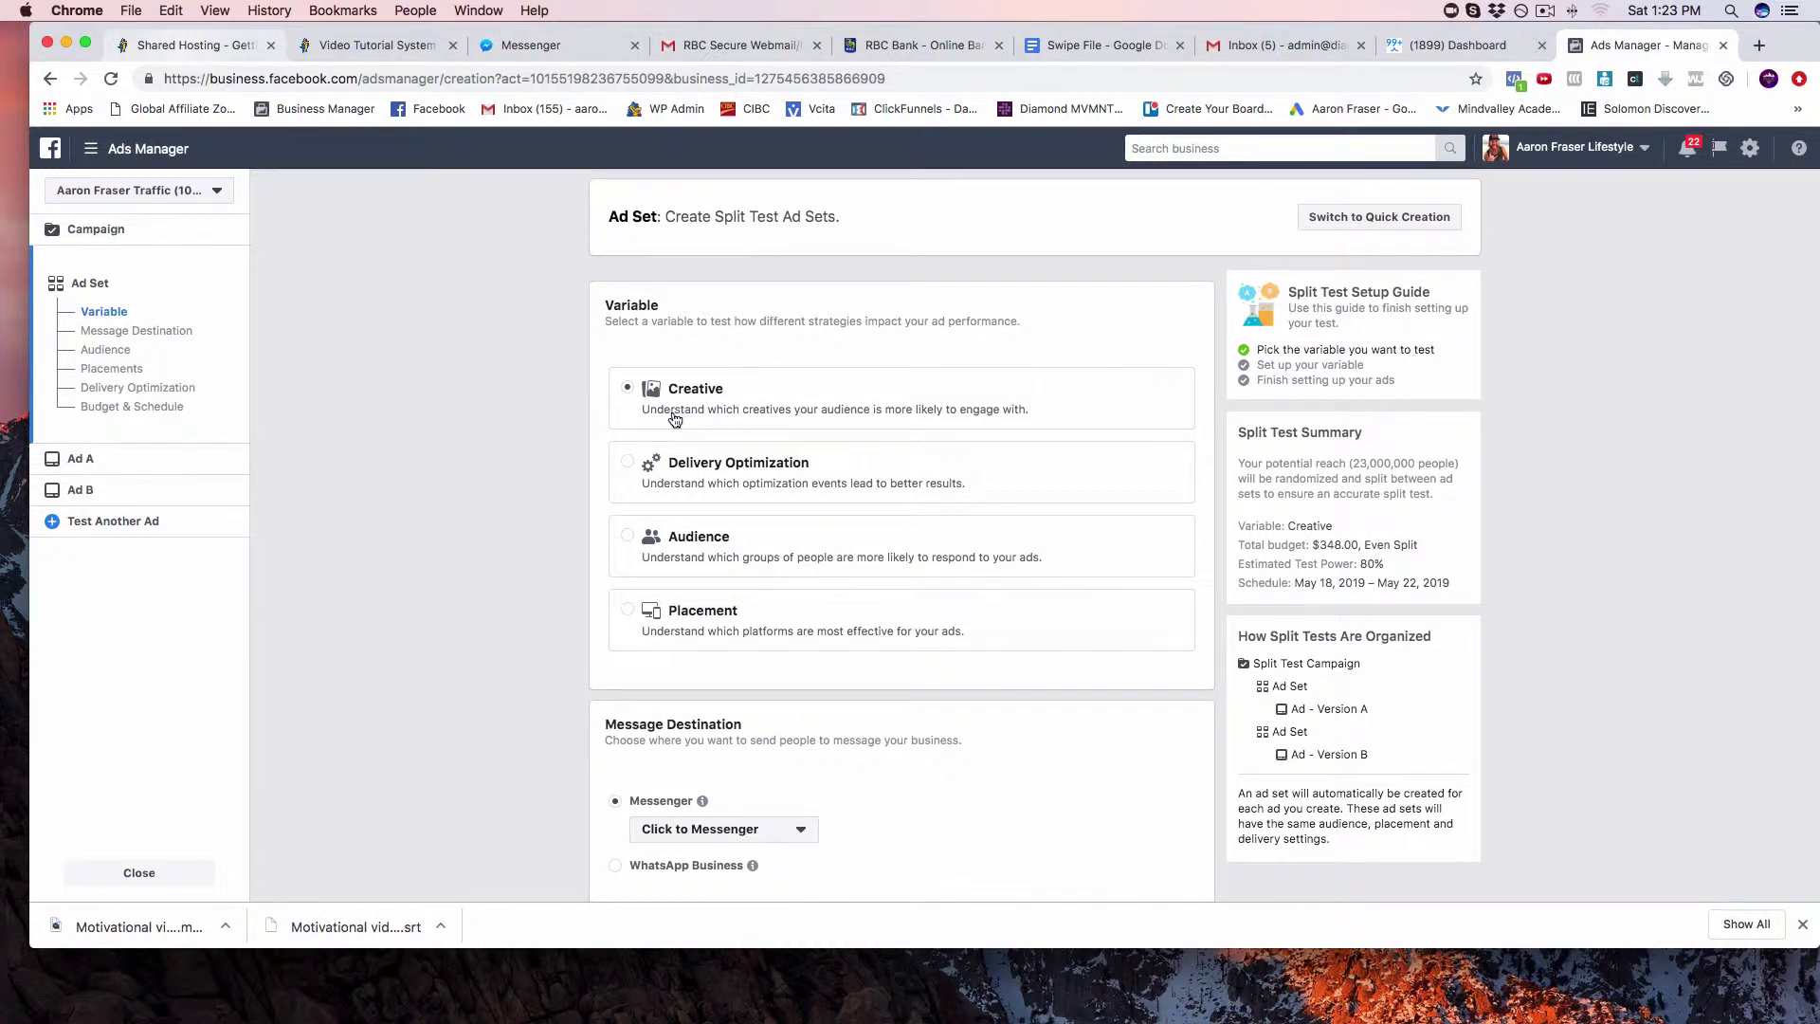
Add United States to the audience locations alongside Canada
{"action": "scroll", "coordinate": [679, 417], "scroll_direction": "down", "scroll_amount": 1}
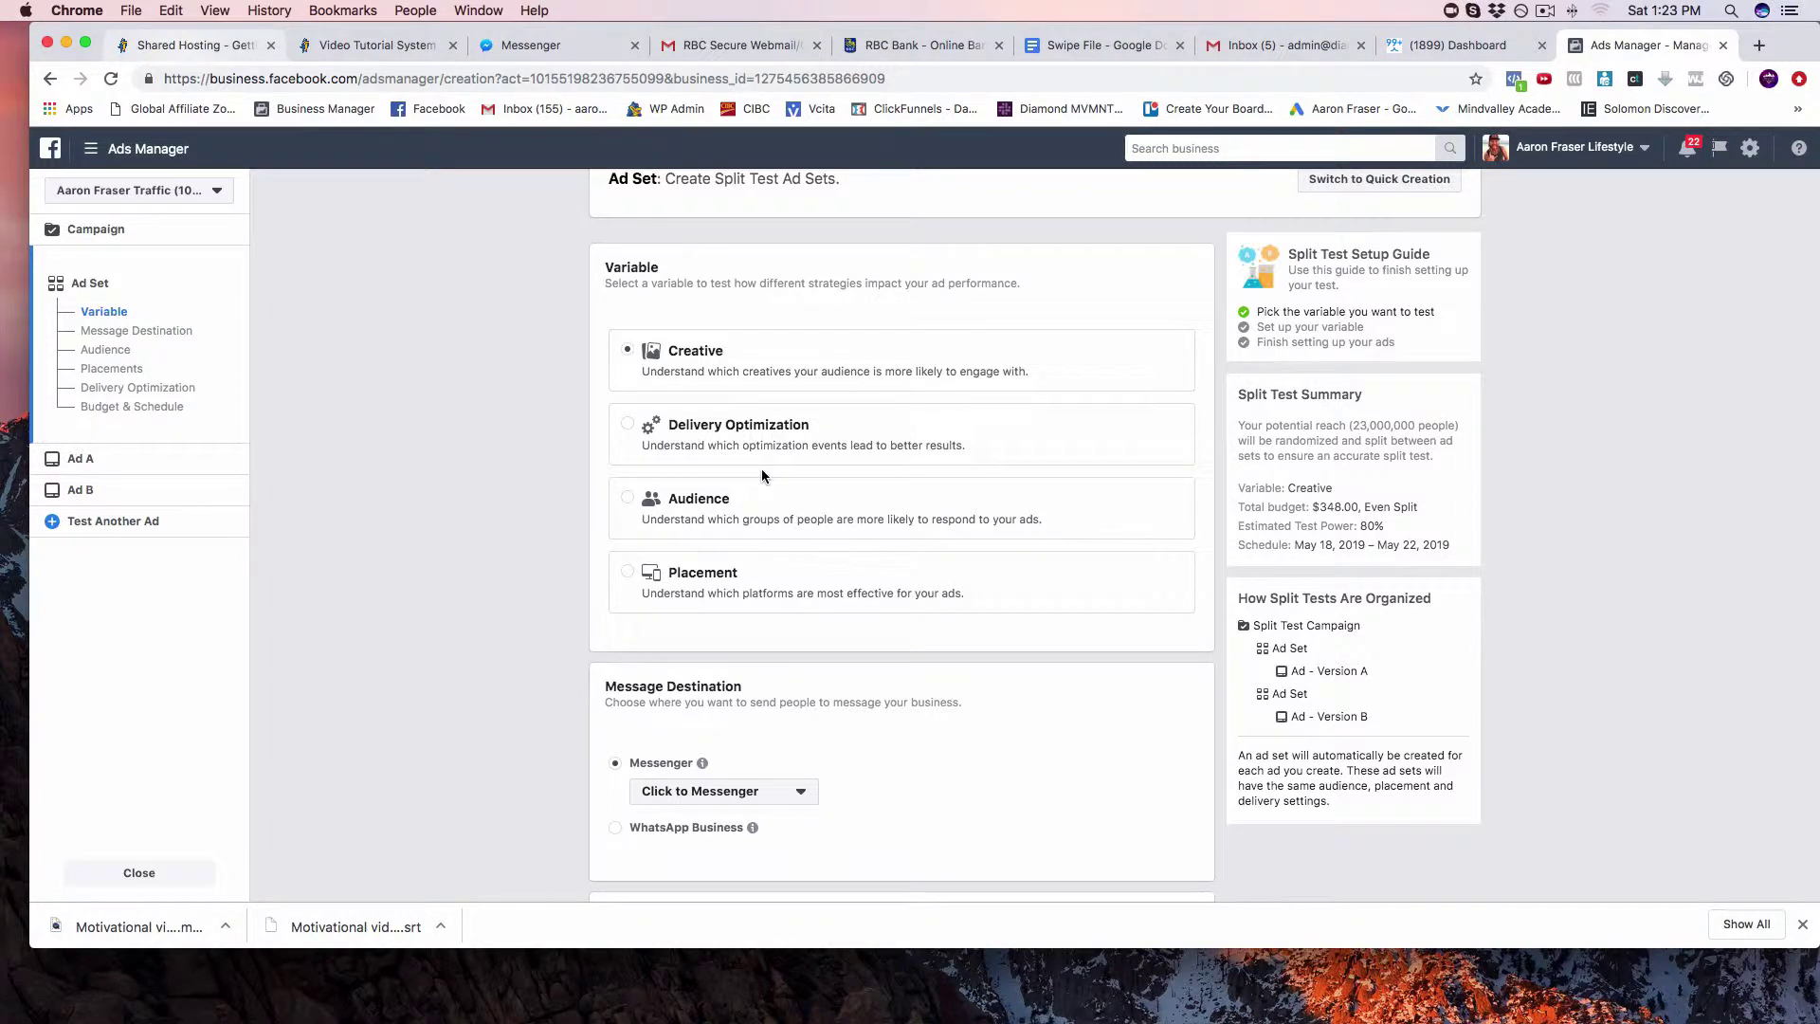
{"action": "scroll", "coordinate": [762, 475], "scroll_direction": "down", "scroll_amount": 6}
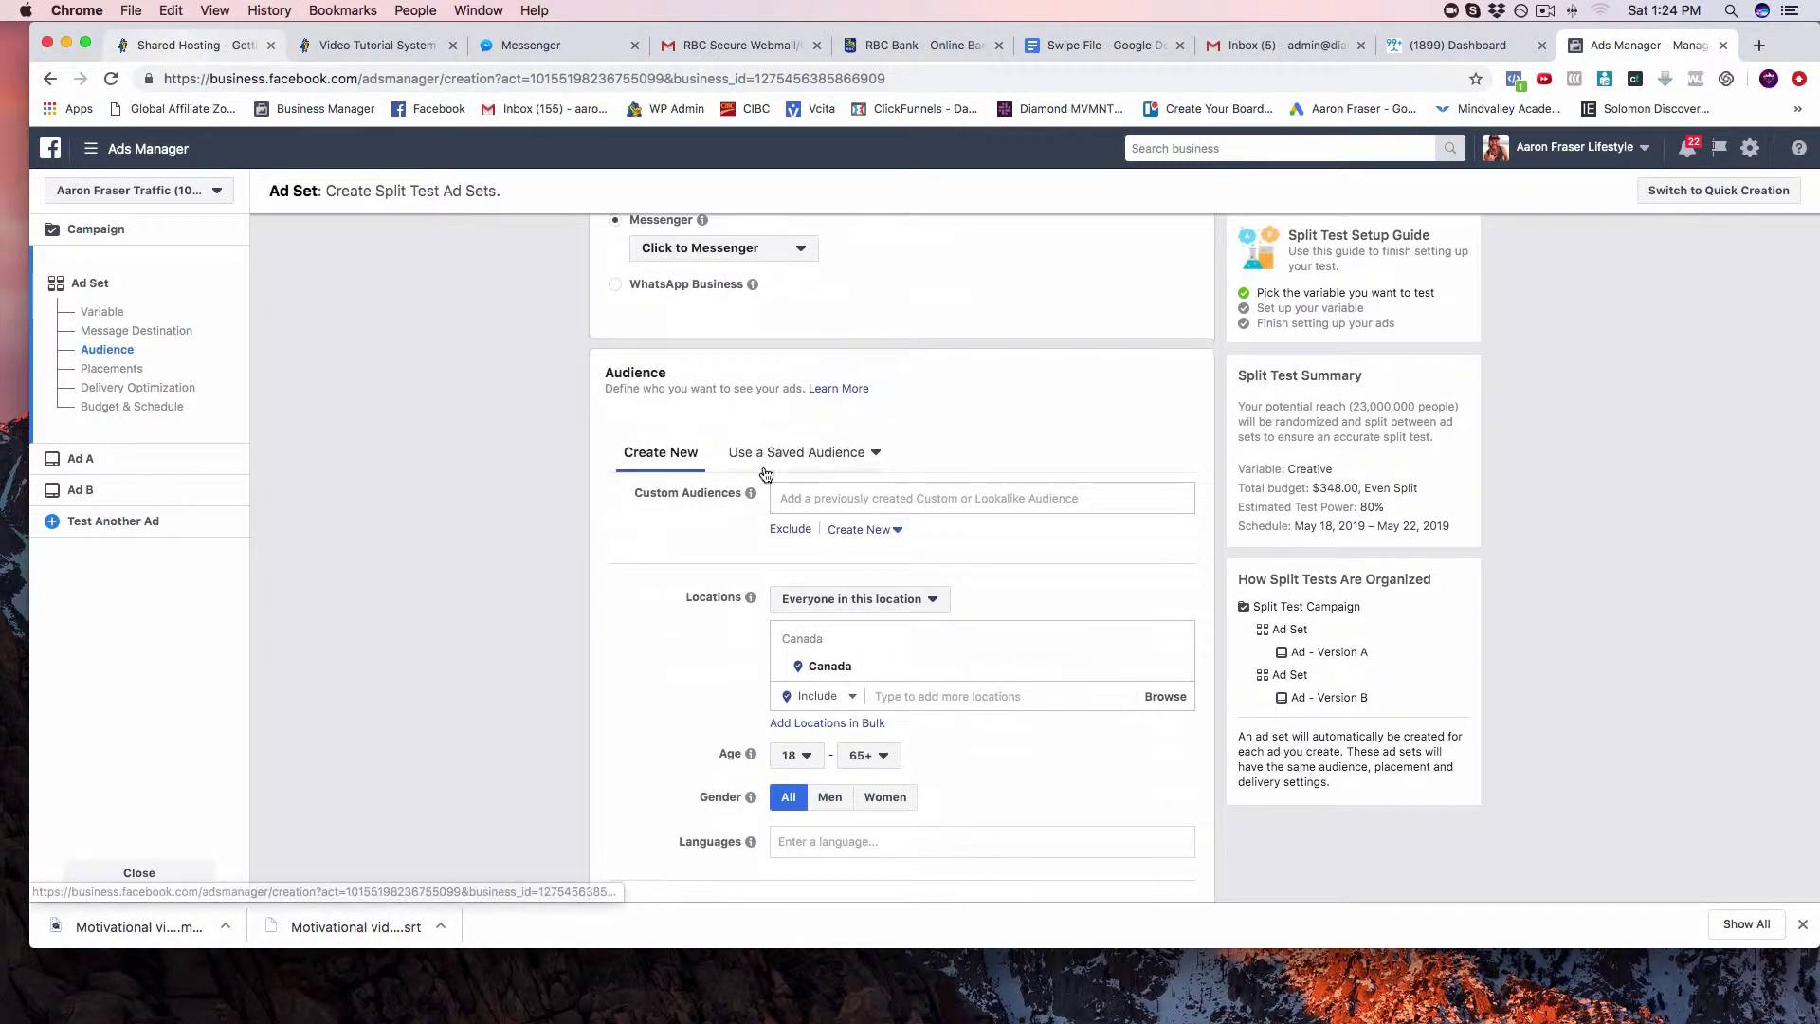
{"action": "scroll", "coordinate": [841, 487], "scroll_direction": "down", "scroll_amount": 2}
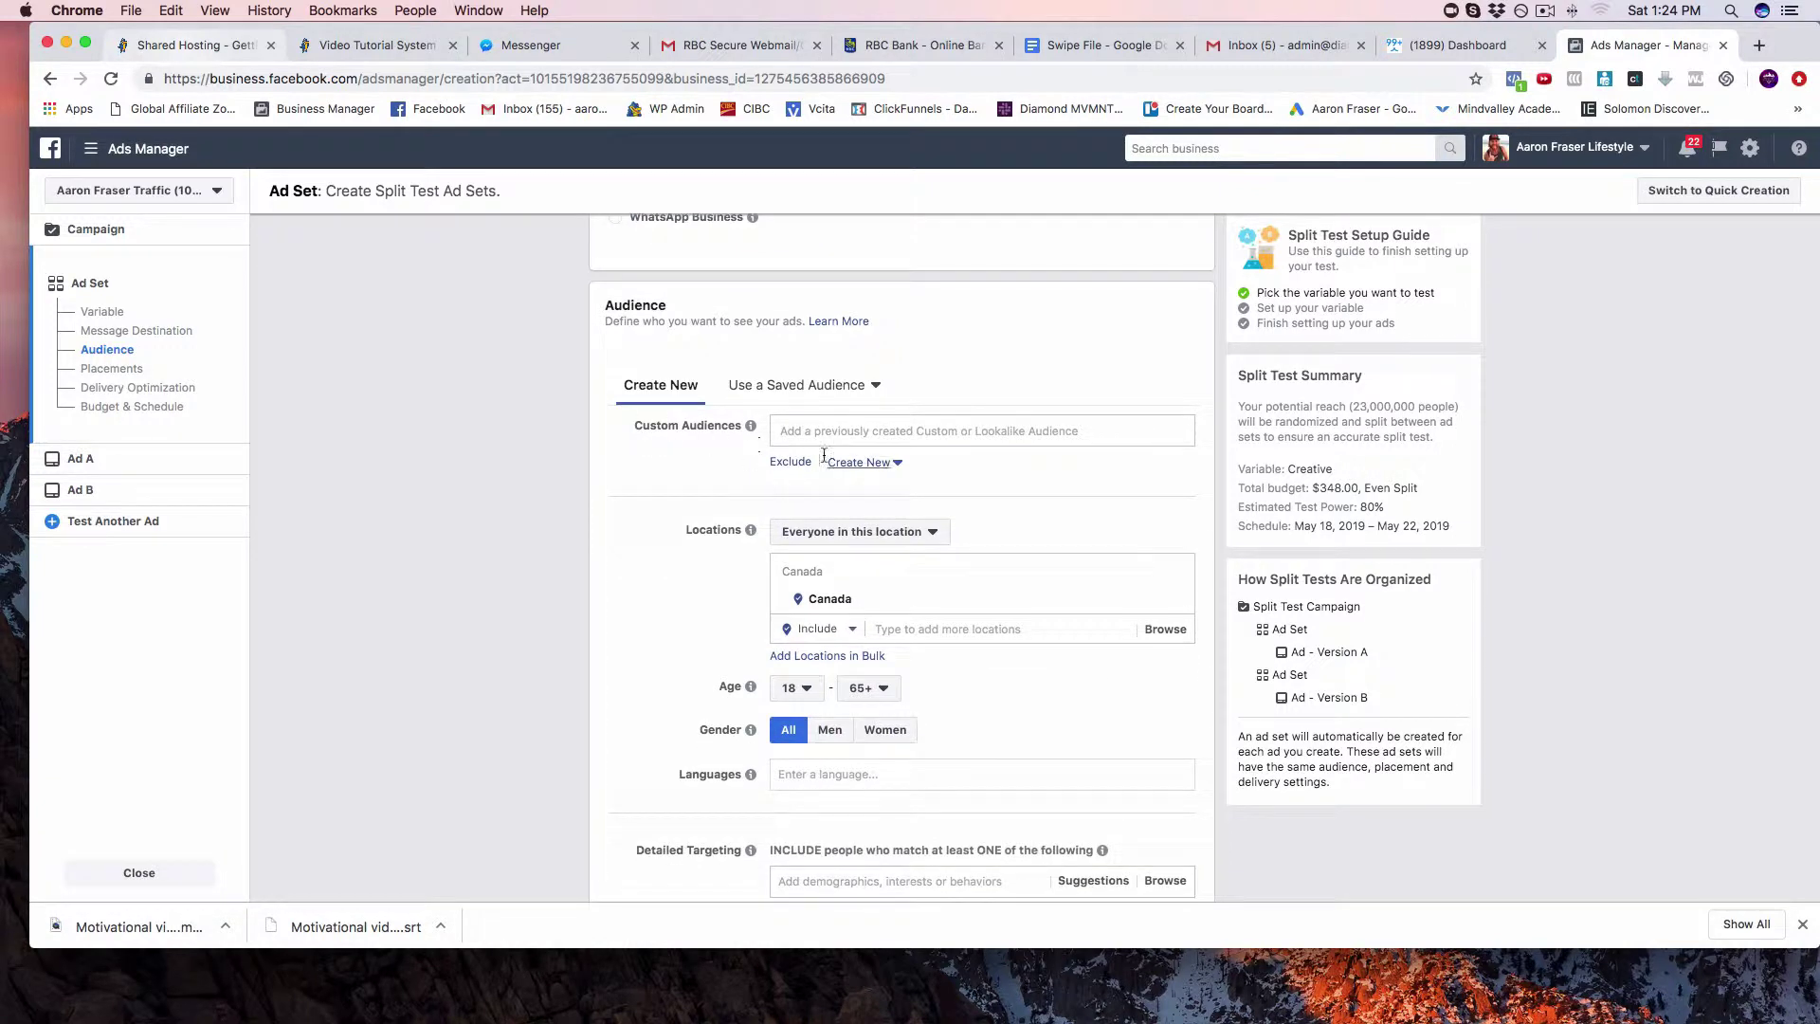
{"action": "scroll", "coordinate": [839, 442], "scroll_direction": "down", "scroll_amount": 3}
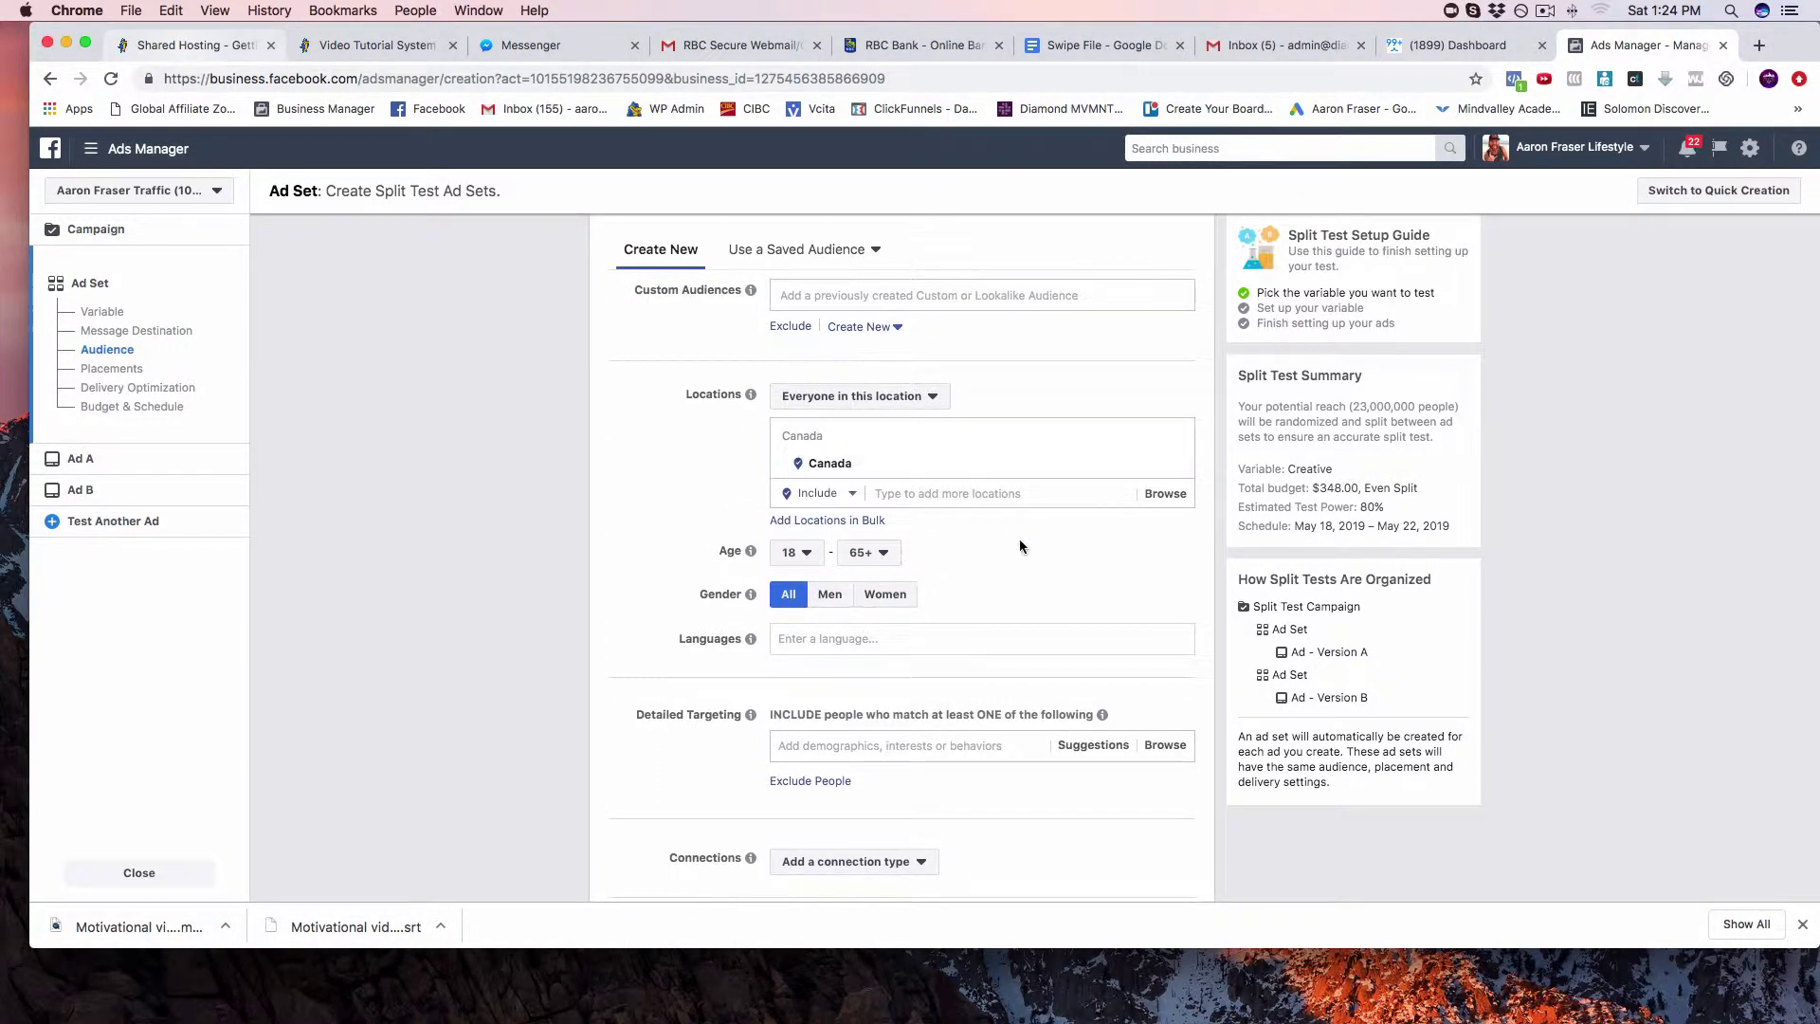
{"action": "mouse_move", "coordinate": [749, 638]}
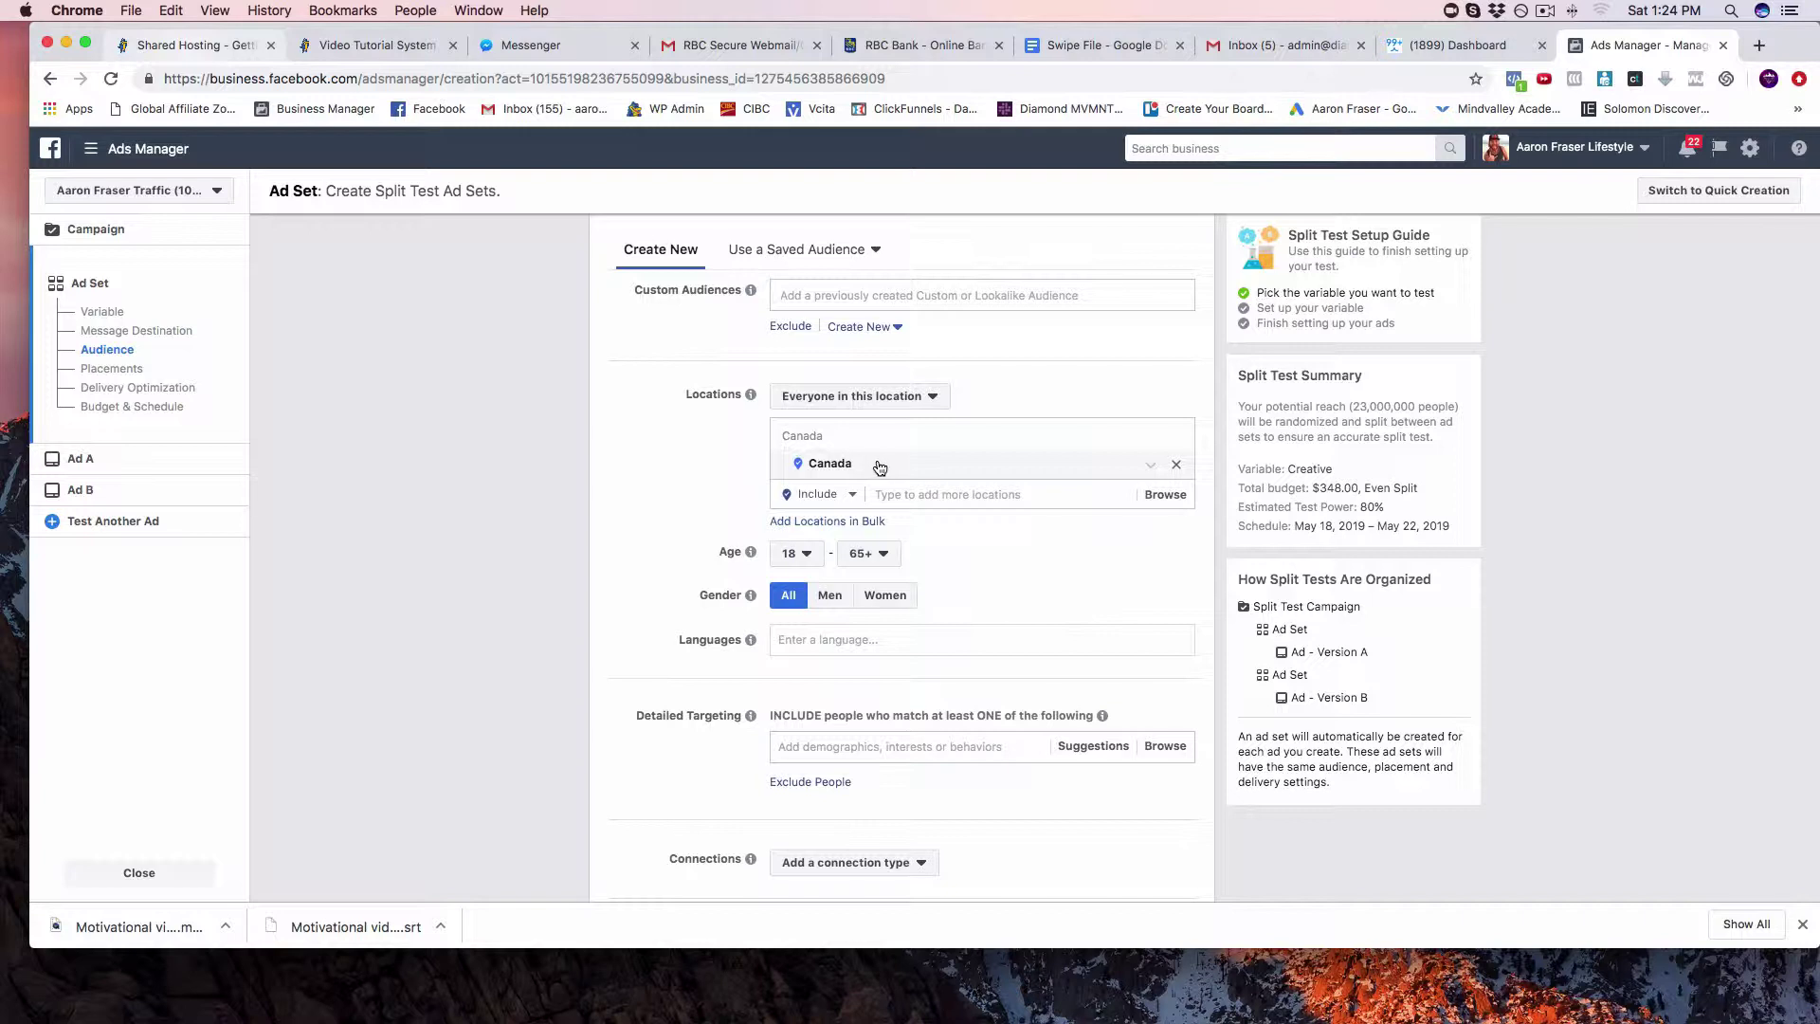
{"action": "left_click", "coordinate": [910, 494]}
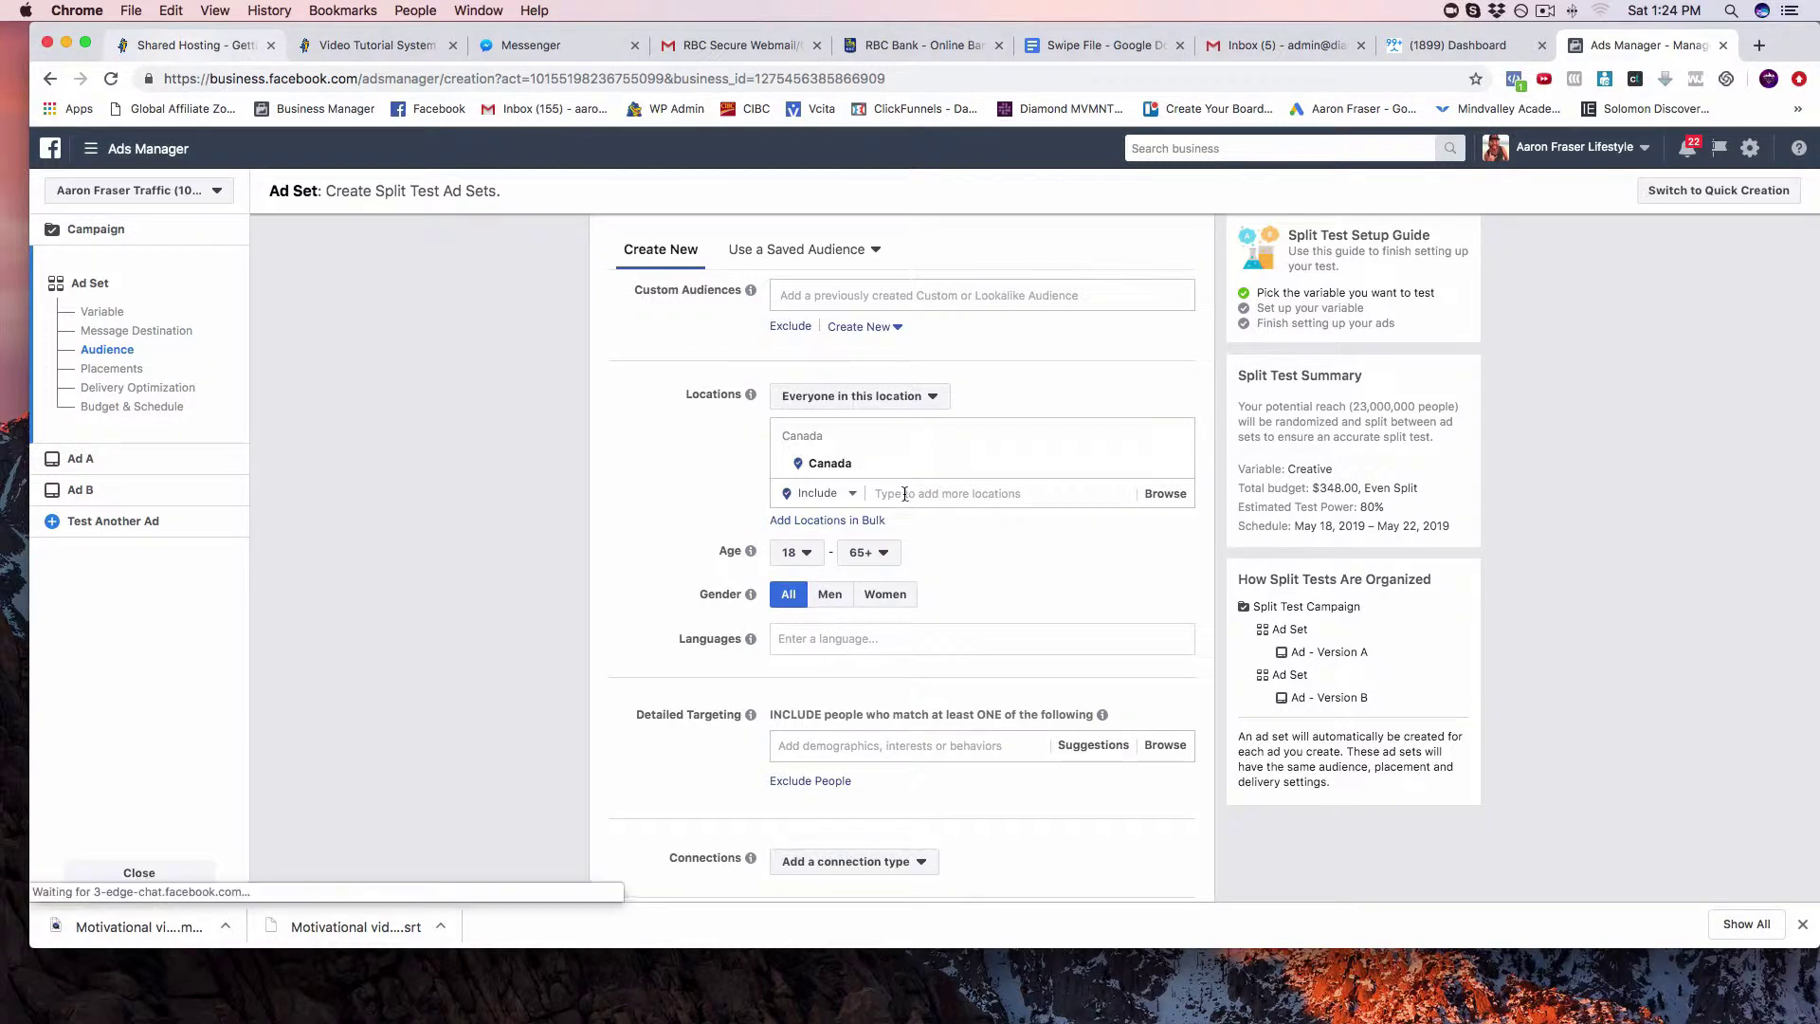
{"action": "type", "text": "un"}
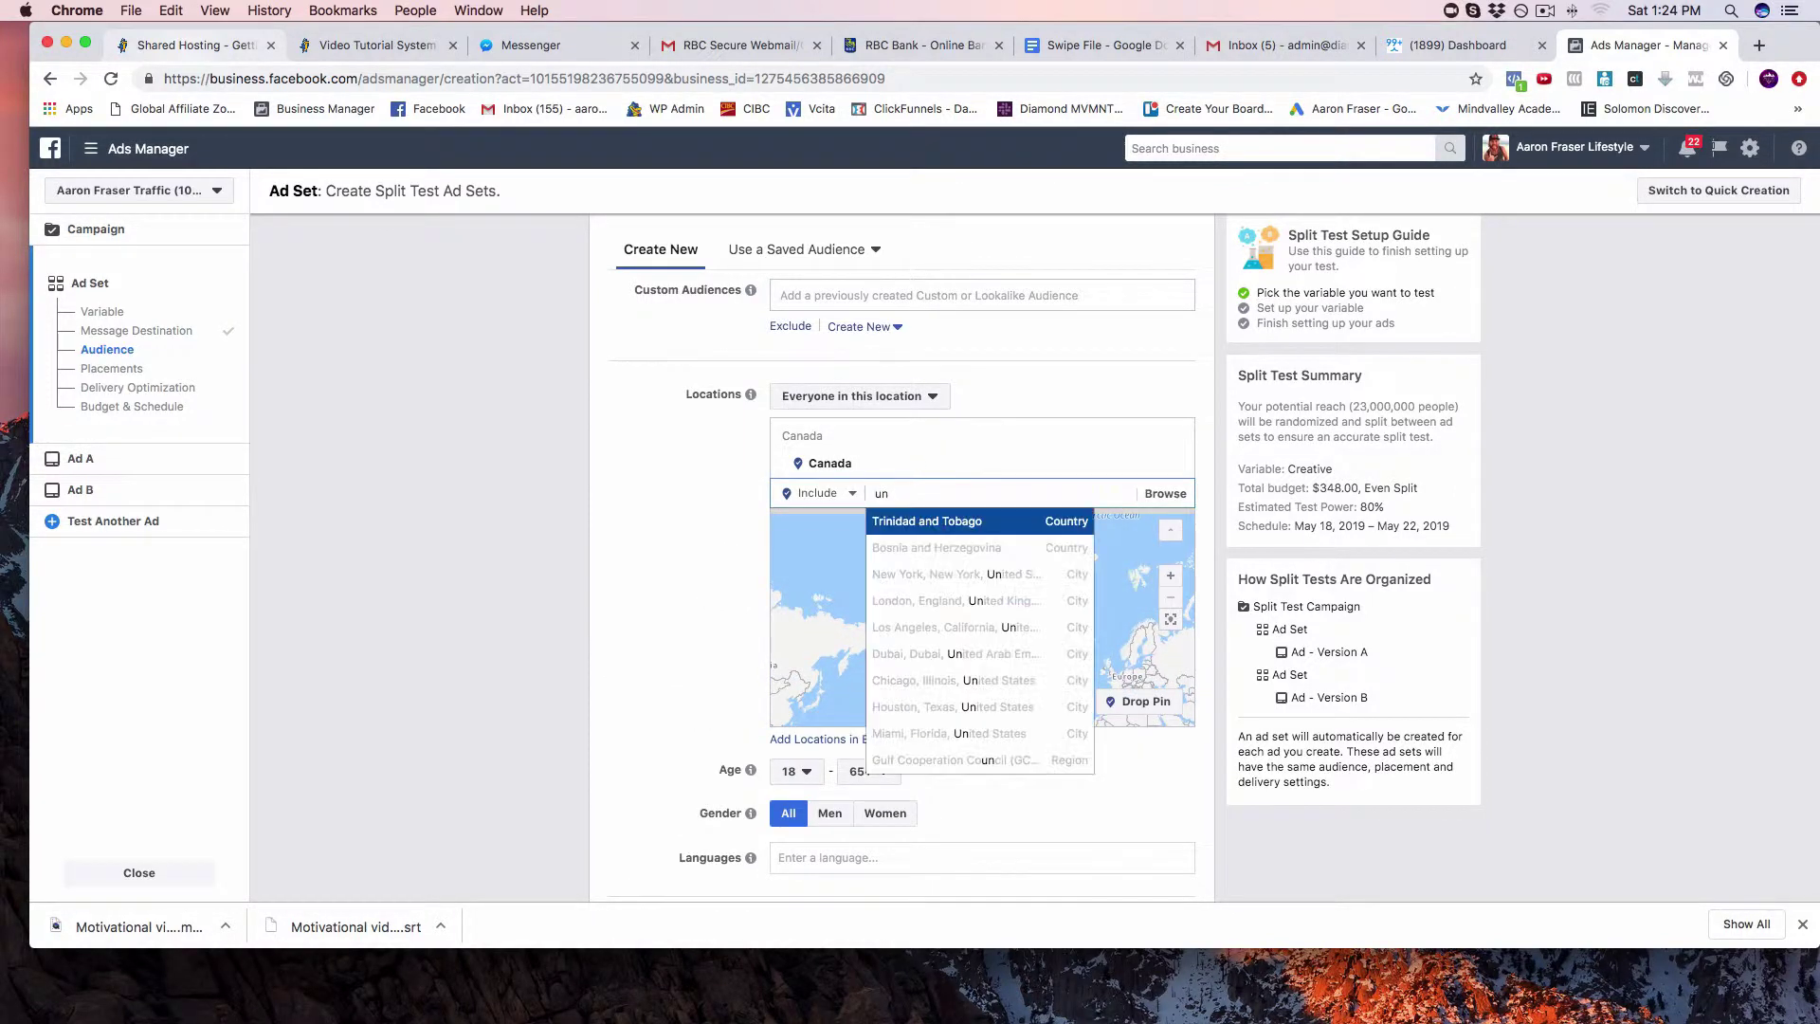
{"action": "type", "text": "ited states"}
{"action": "key", "text": "Return"}
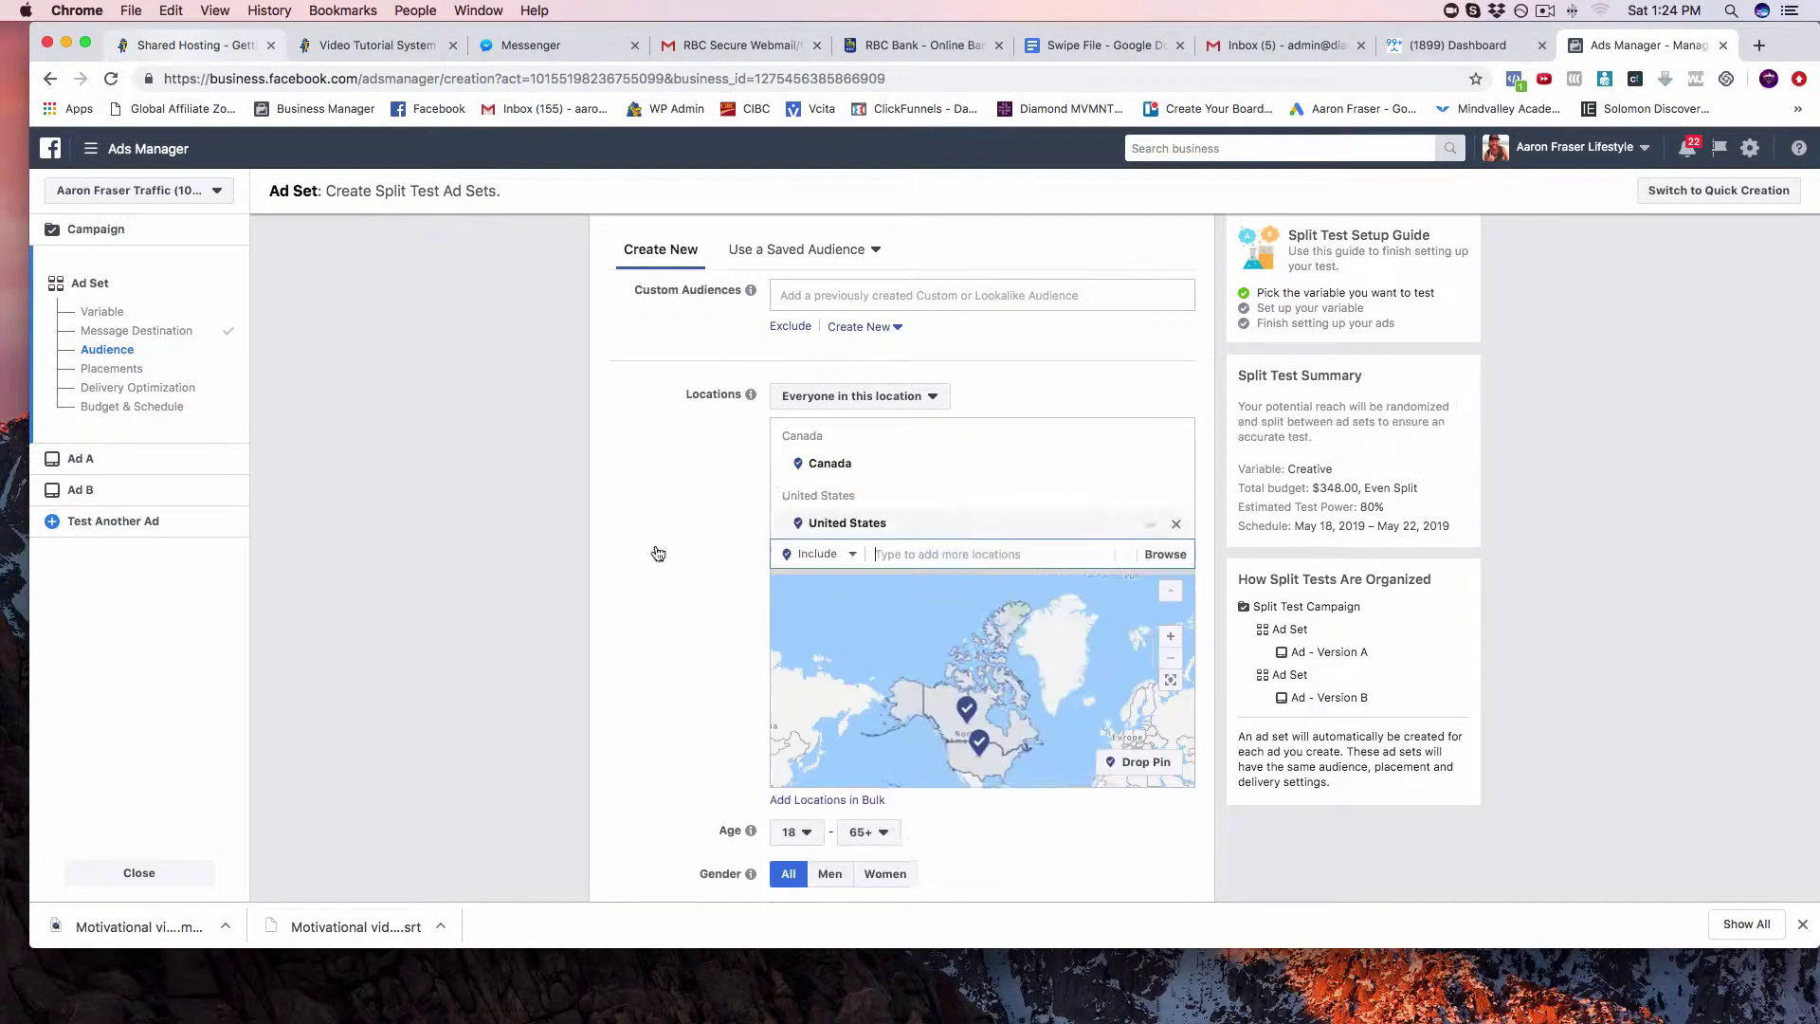
Set the audience age range to 21–45
{"action": "scroll", "coordinate": [710, 561], "scroll_direction": "down", "scroll_amount": 3}
{"action": "left_click", "coordinate": [787, 549]}
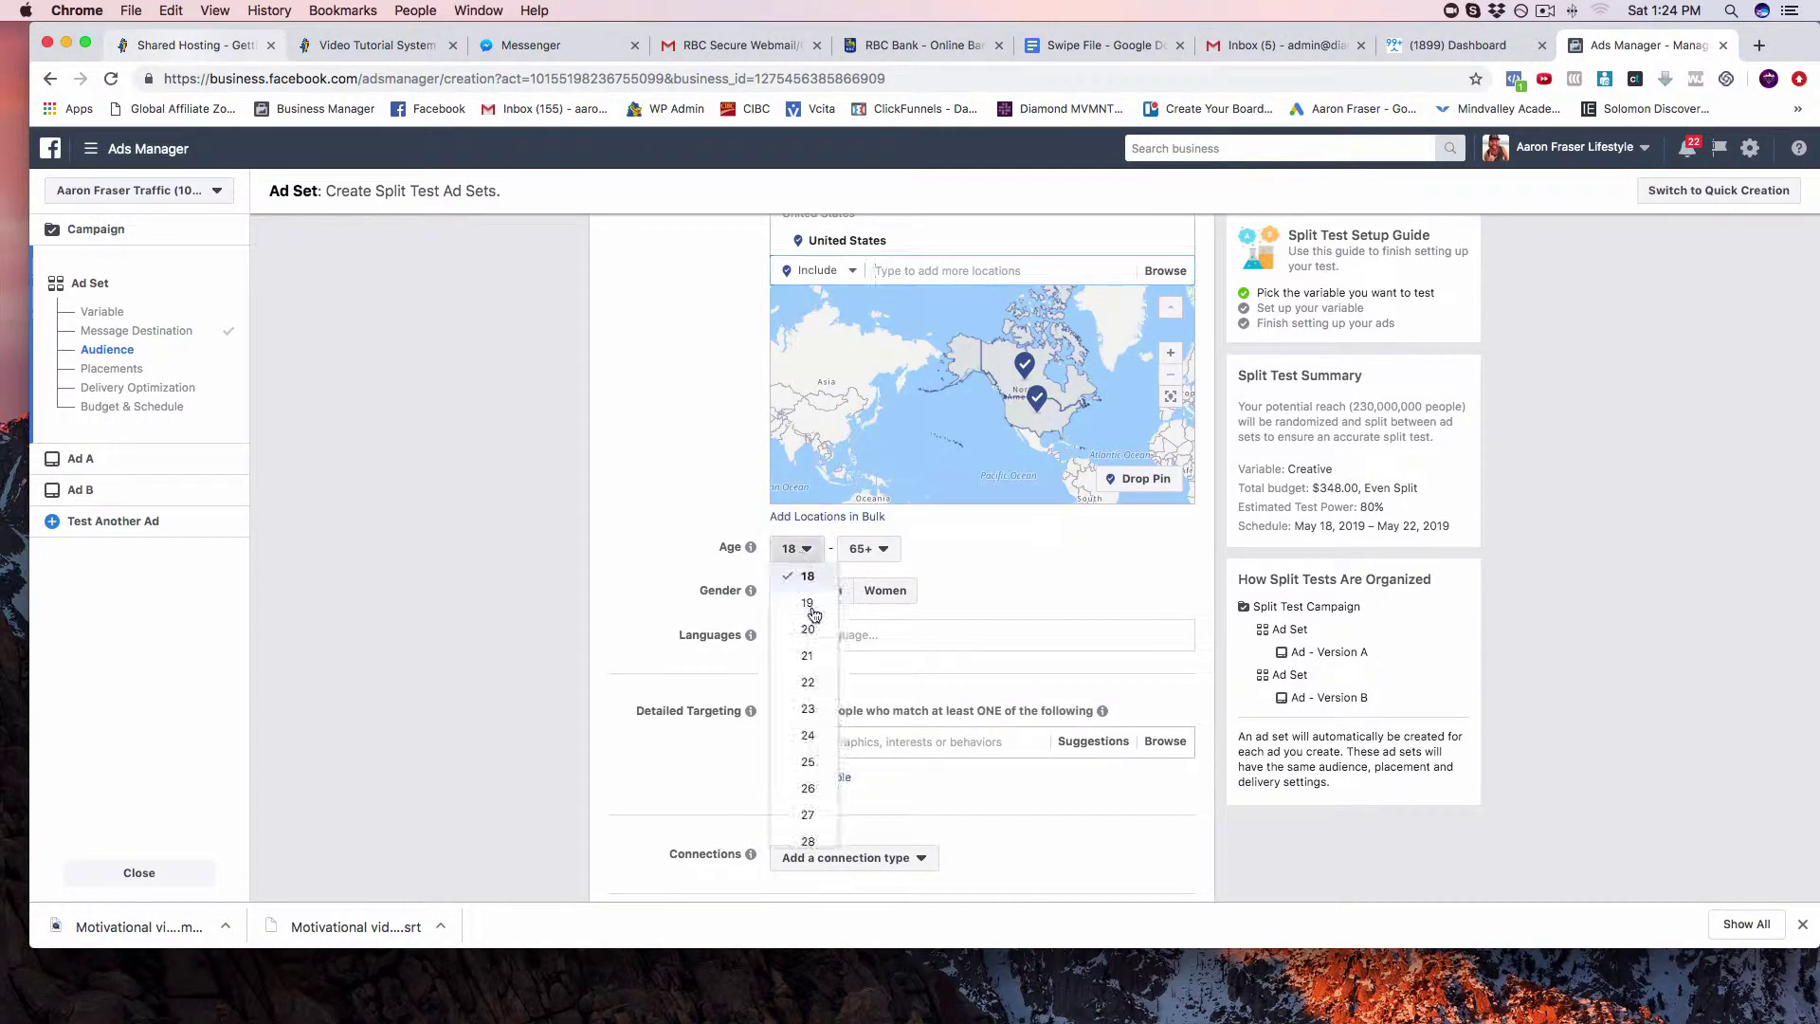
{"action": "left_click", "coordinate": [810, 654]}
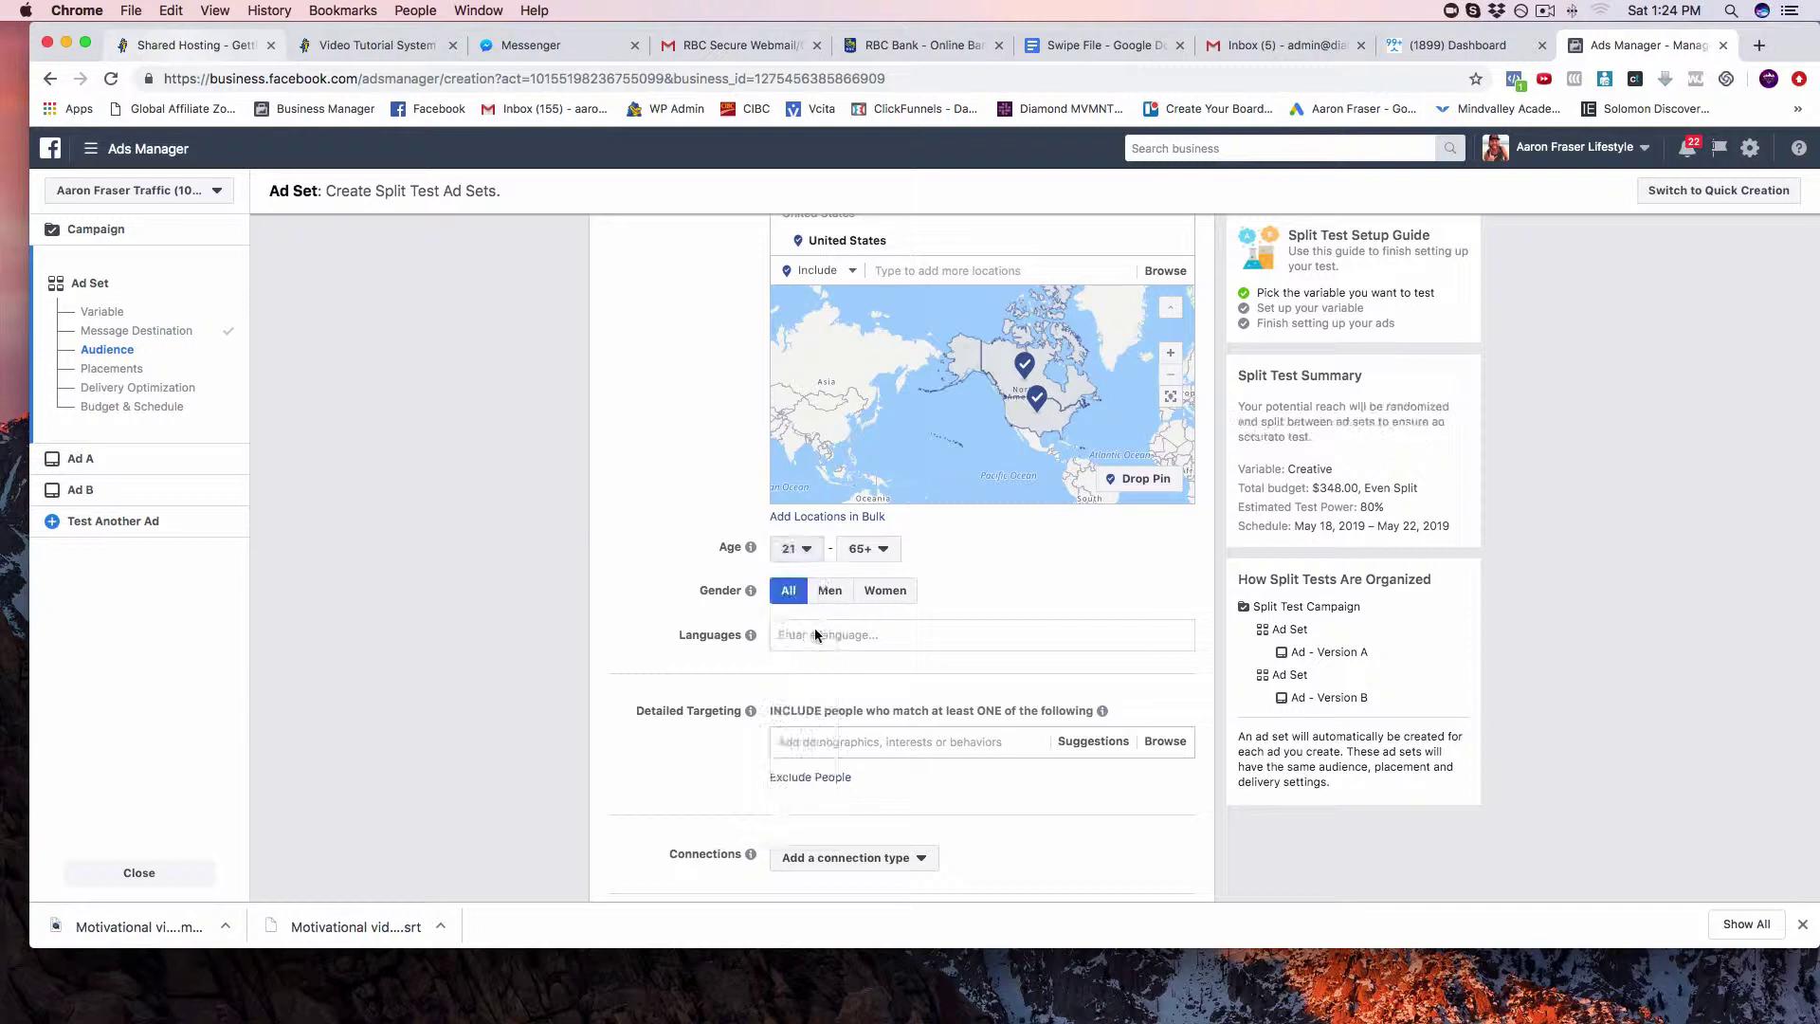
{"action": "left_click", "coordinate": [880, 549]}
{"action": "scroll", "coordinate": [874, 713], "scroll_direction": "up", "scroll_amount": 5}
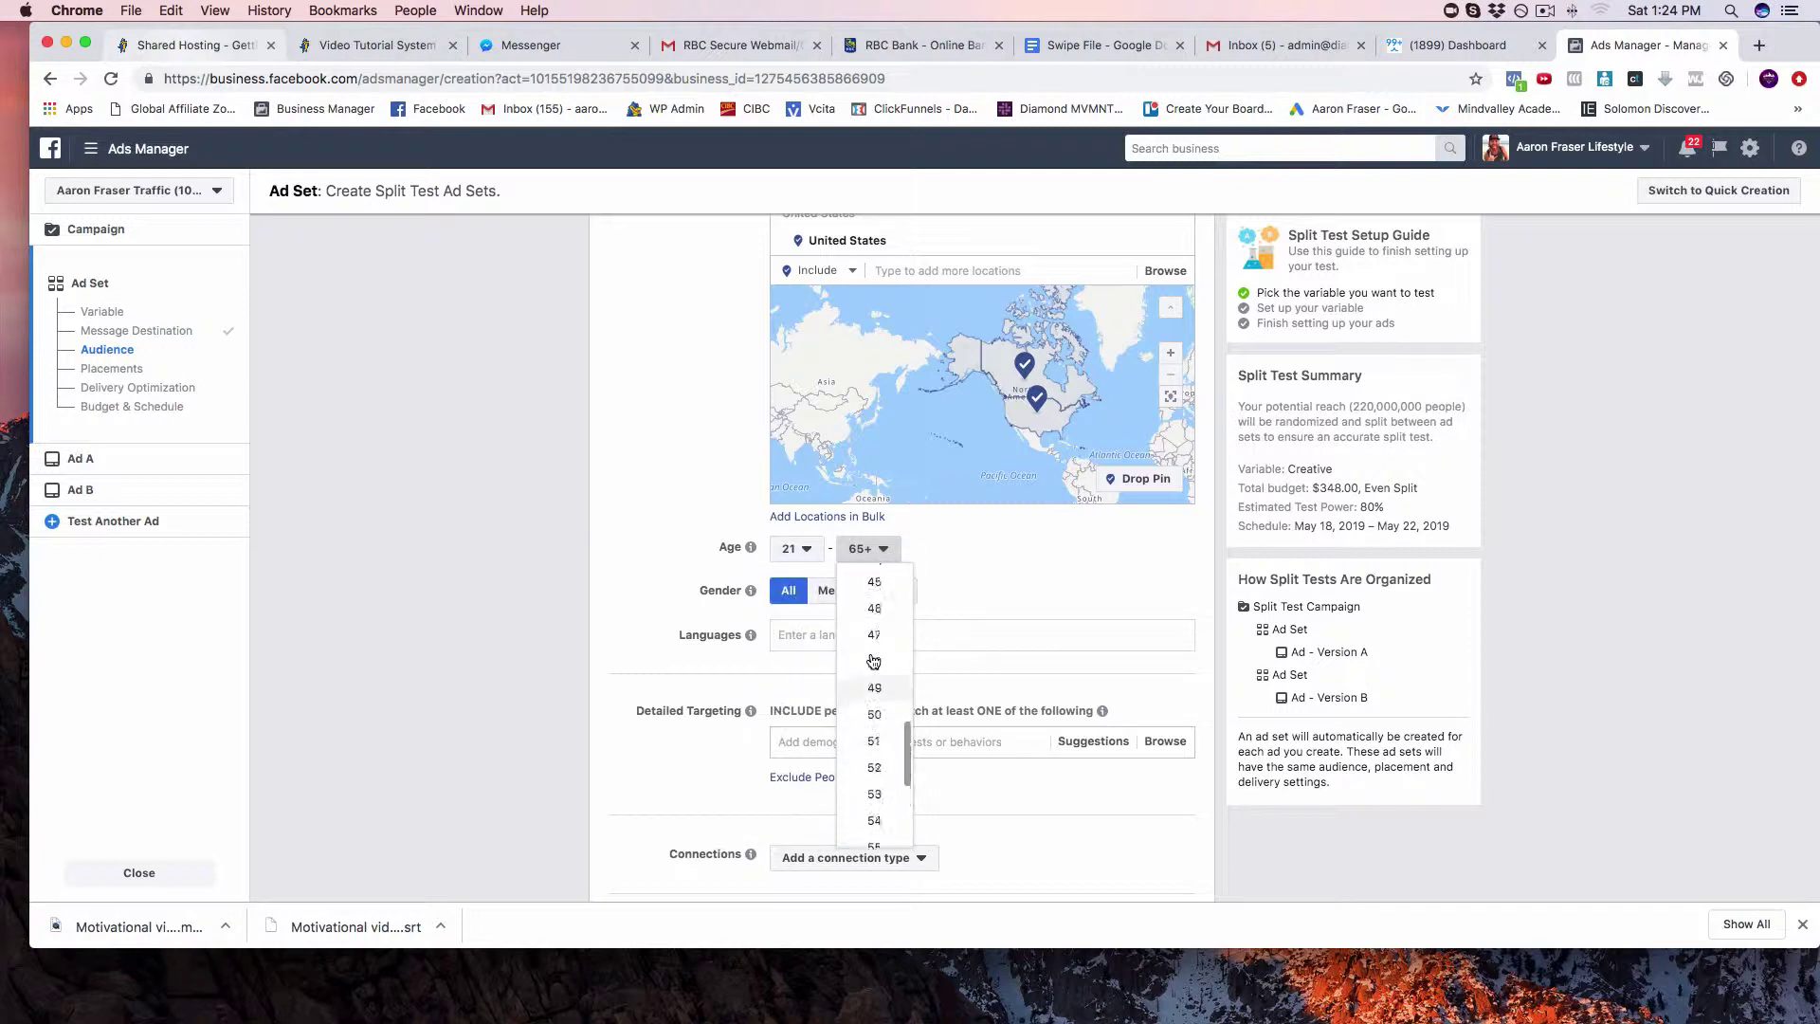
{"action": "left_click", "coordinate": [873, 623]}
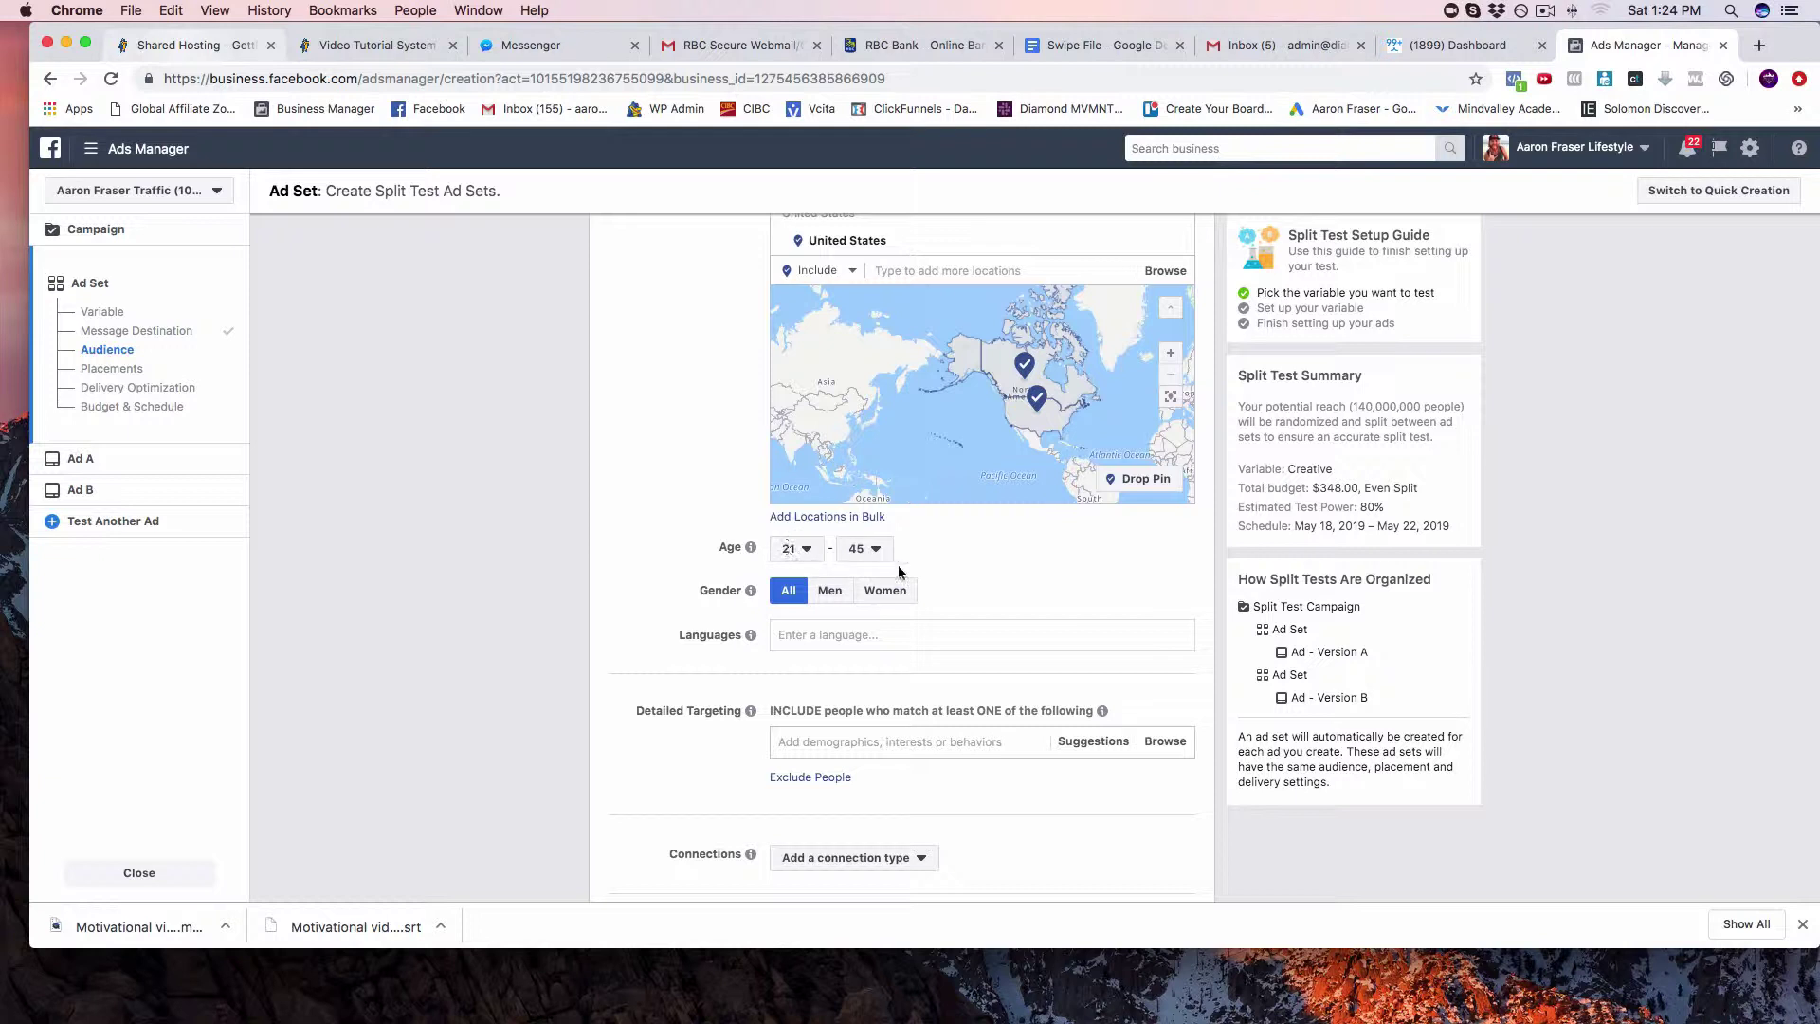
Review the rest of the audience settings, including languages, detailed targeting, connections, custom audiences and locations
{"action": "scroll", "coordinate": [829, 554], "scroll_direction": "down", "scroll_amount": 3}
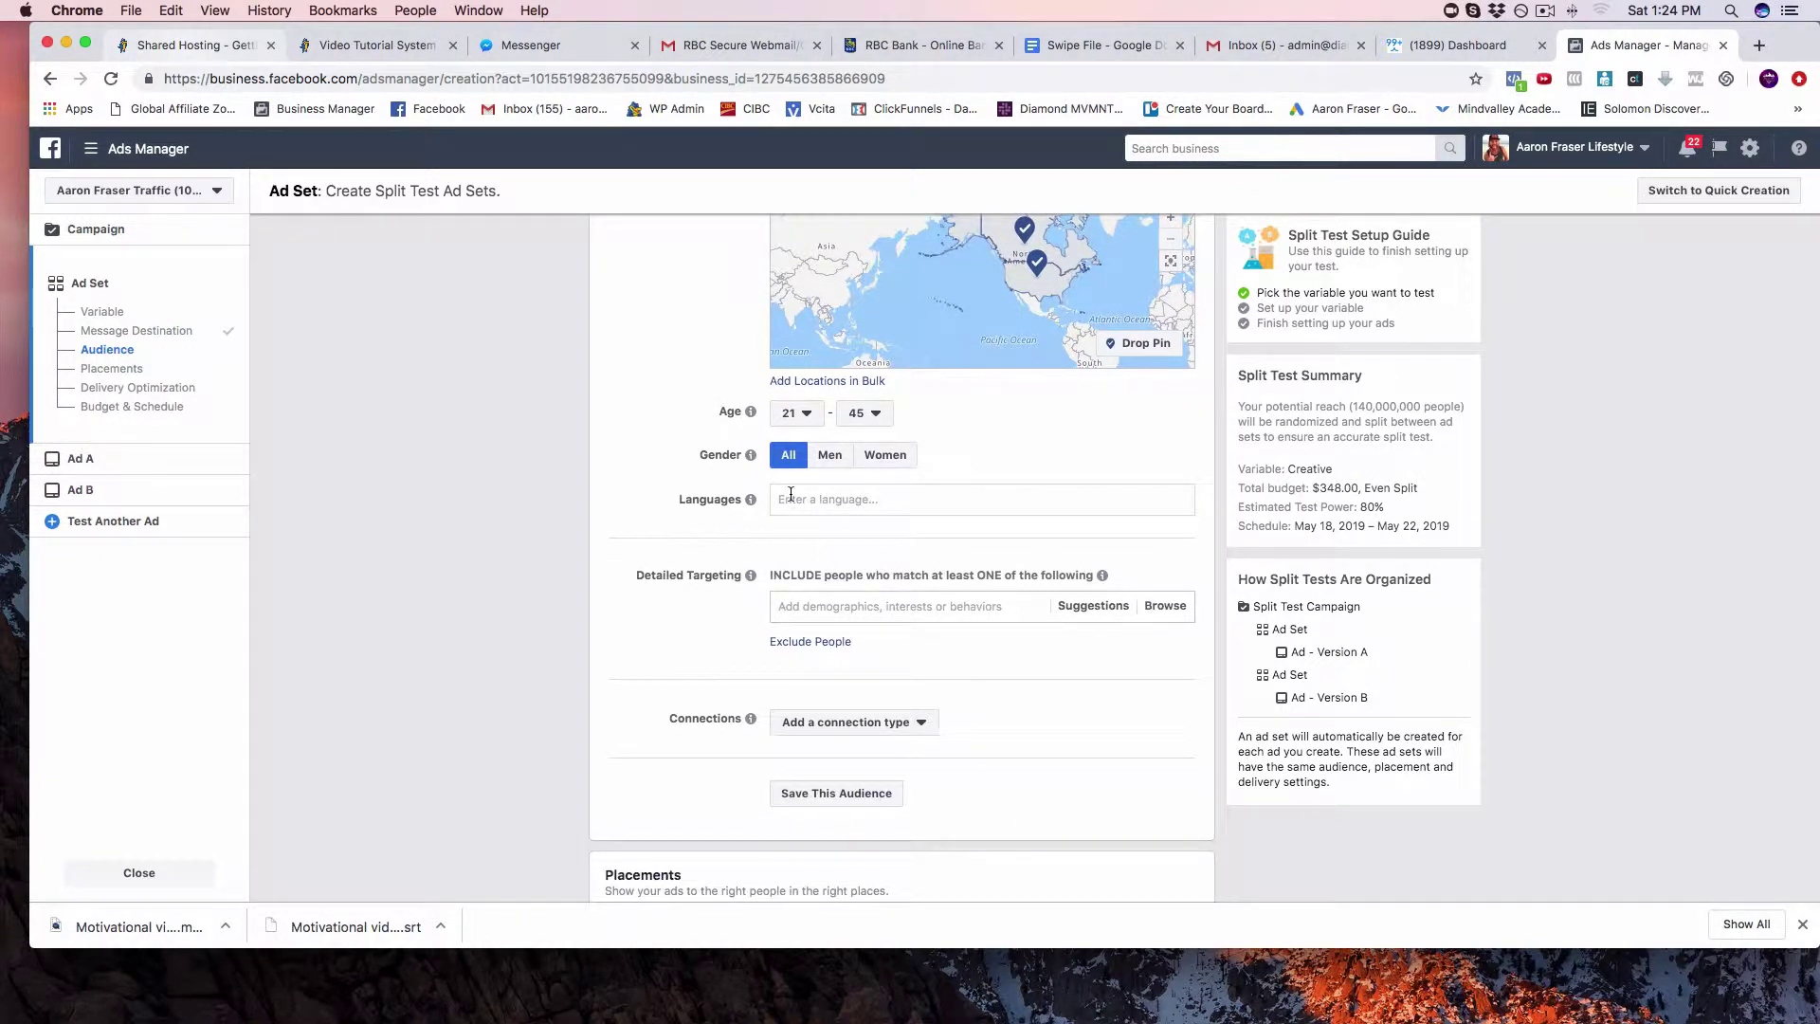
{"action": "scroll", "coordinate": [825, 483], "scroll_direction": "down", "scroll_amount": 3}
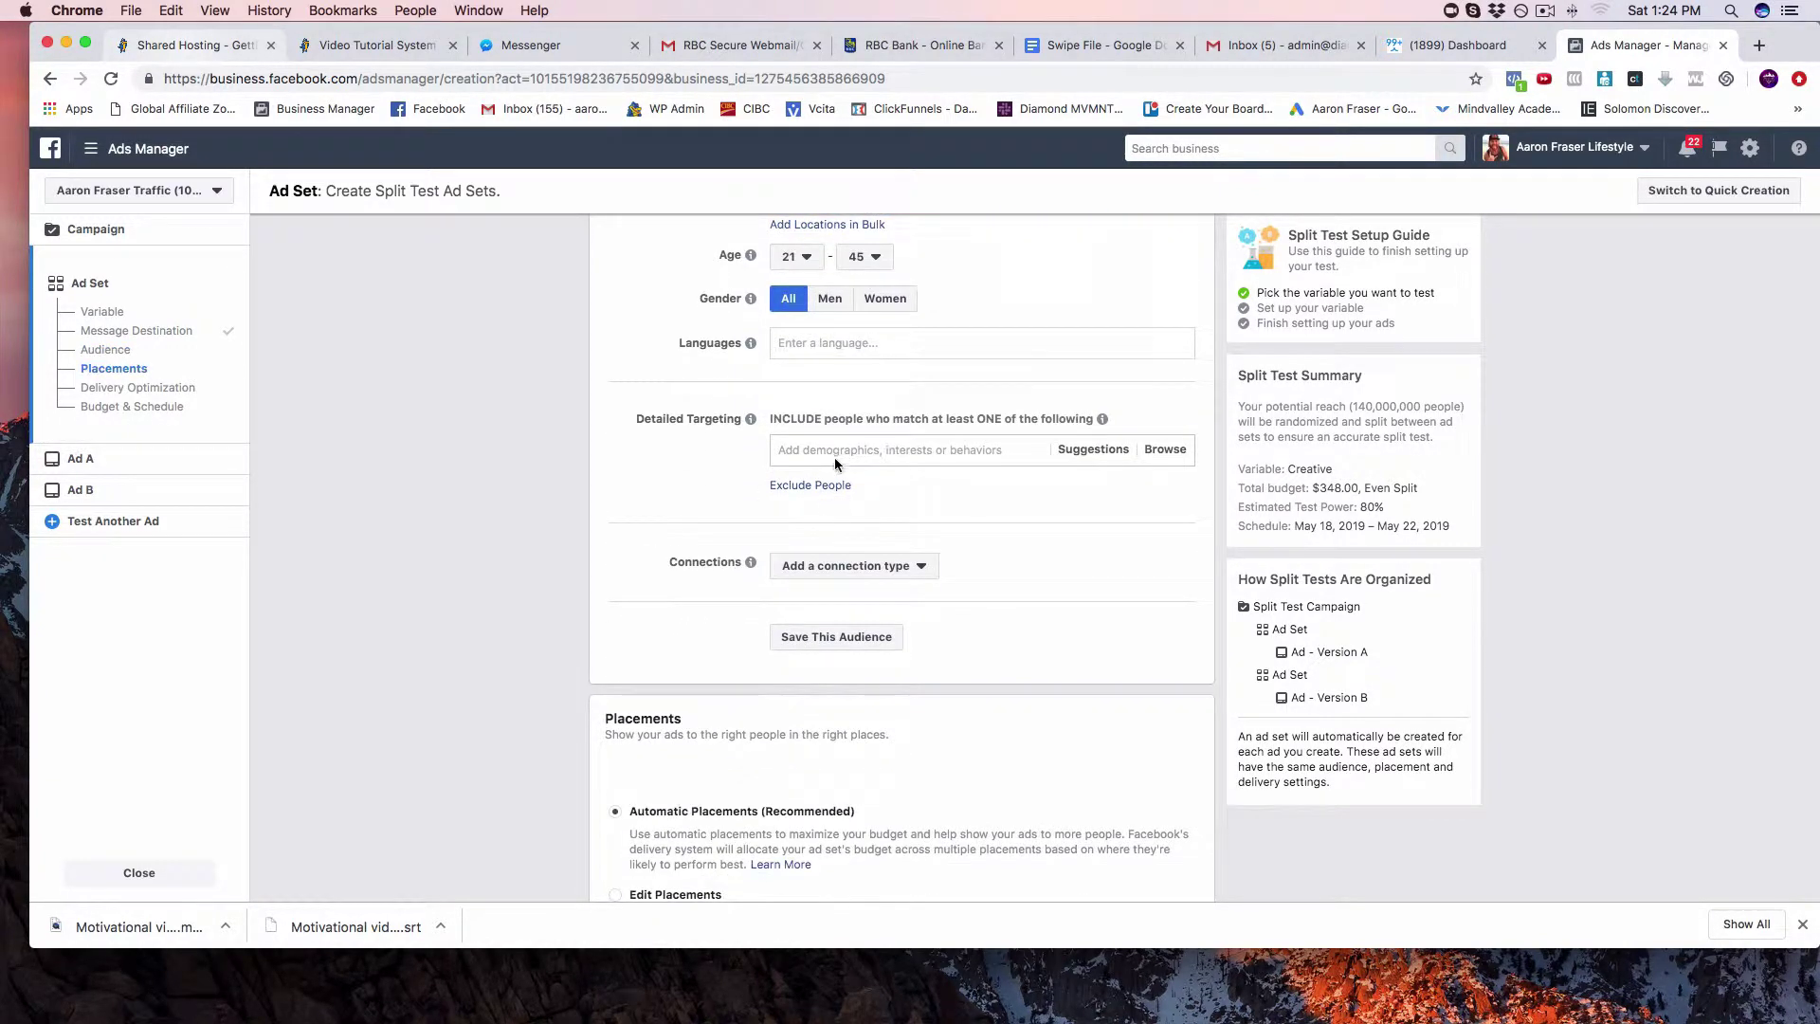
{"action": "left_click", "coordinate": [835, 452]}
{"action": "scroll", "coordinate": [884, 517], "scroll_direction": "down", "scroll_amount": 3}
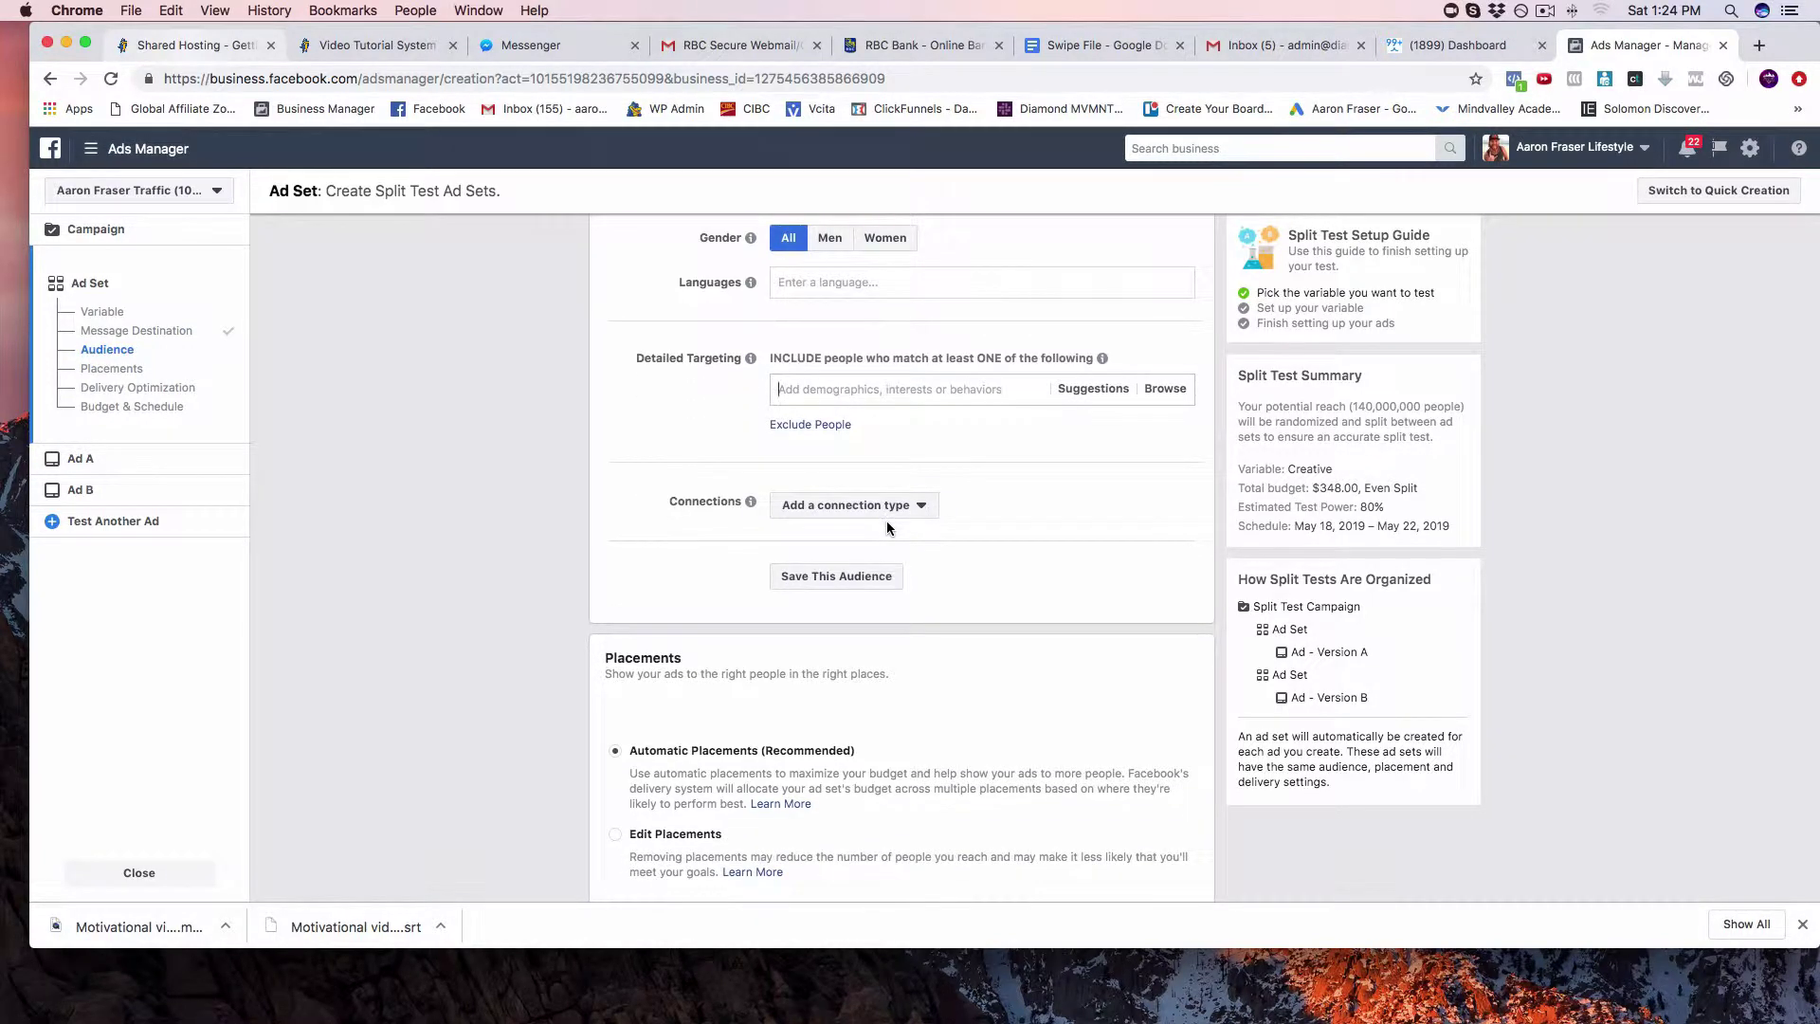
{"action": "scroll", "coordinate": [825, 512], "scroll_direction": "up", "scroll_amount": 10}
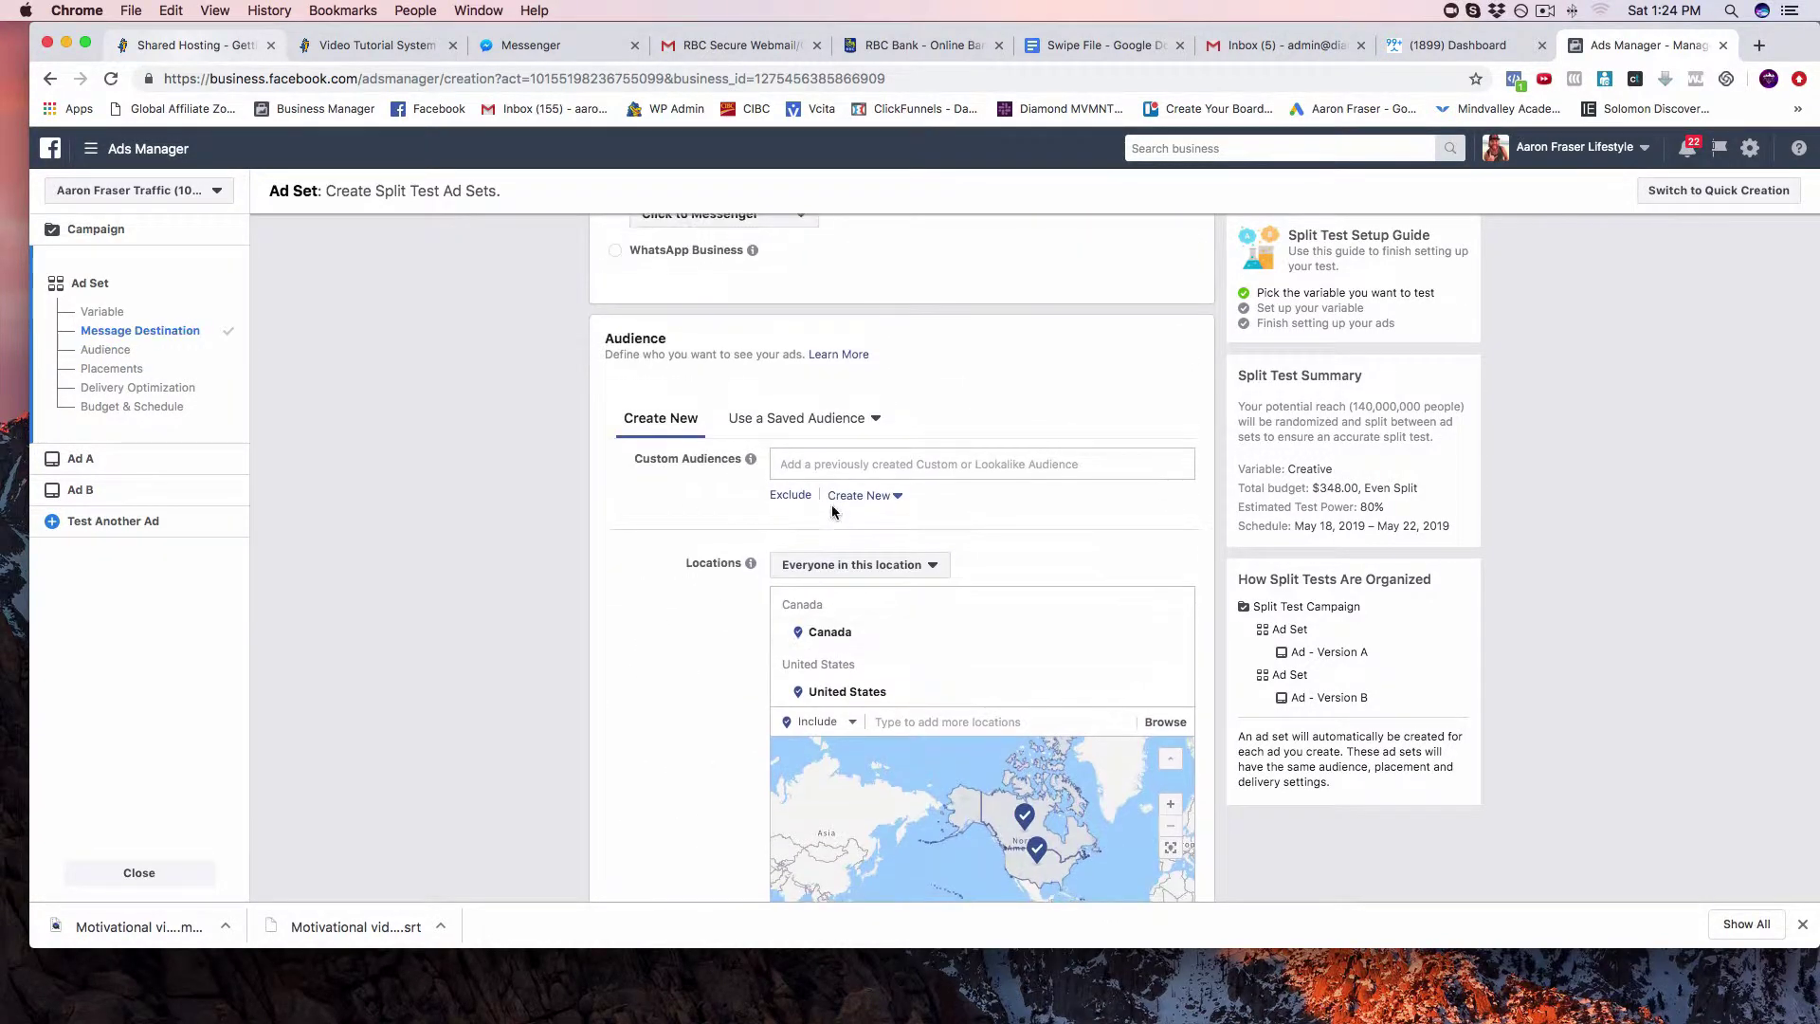
{"action": "scroll", "coordinate": [823, 568], "scroll_direction": "down", "scroll_amount": 2}
{"action": "scroll", "coordinate": [853, 654], "scroll_direction": "down", "scroll_amount": 1}
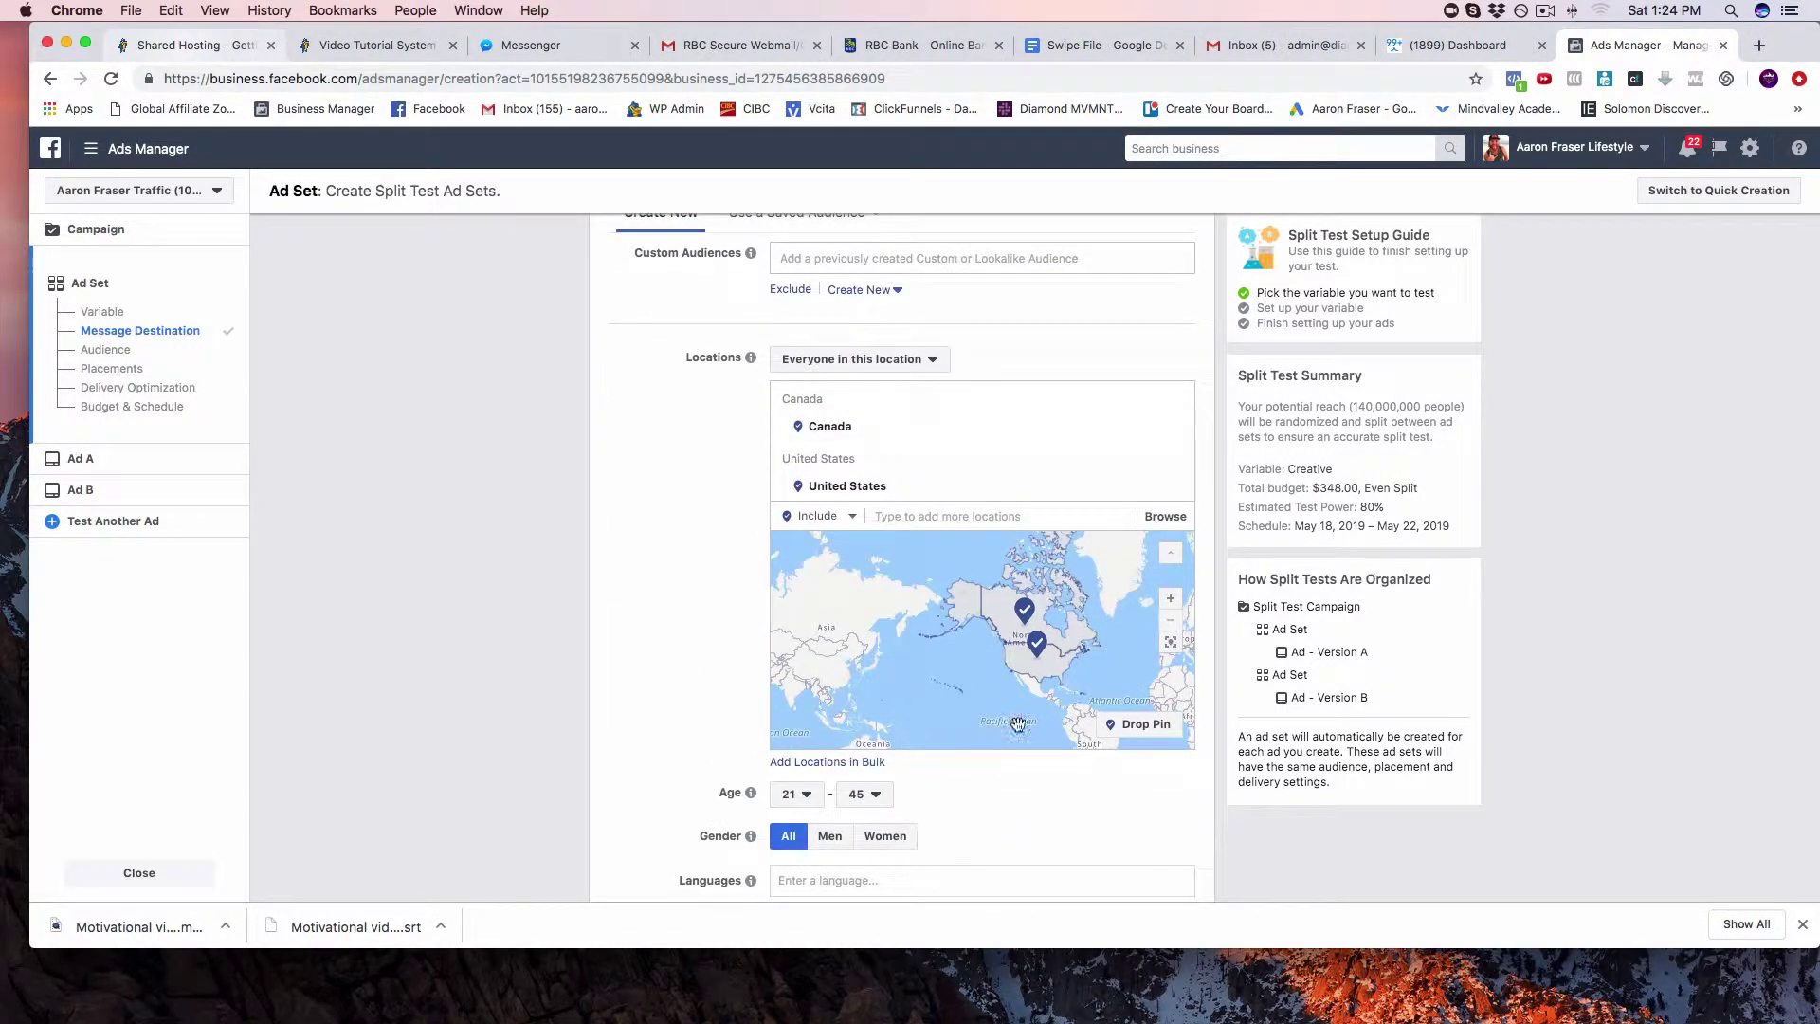
Switch to Edit Placements to examine the available platforms, and return to Automatic Placements
{"action": "scroll", "coordinate": [1012, 815], "scroll_direction": "down", "scroll_amount": 4}
{"action": "scroll", "coordinate": [928, 750], "scroll_direction": "down", "scroll_amount": 7}
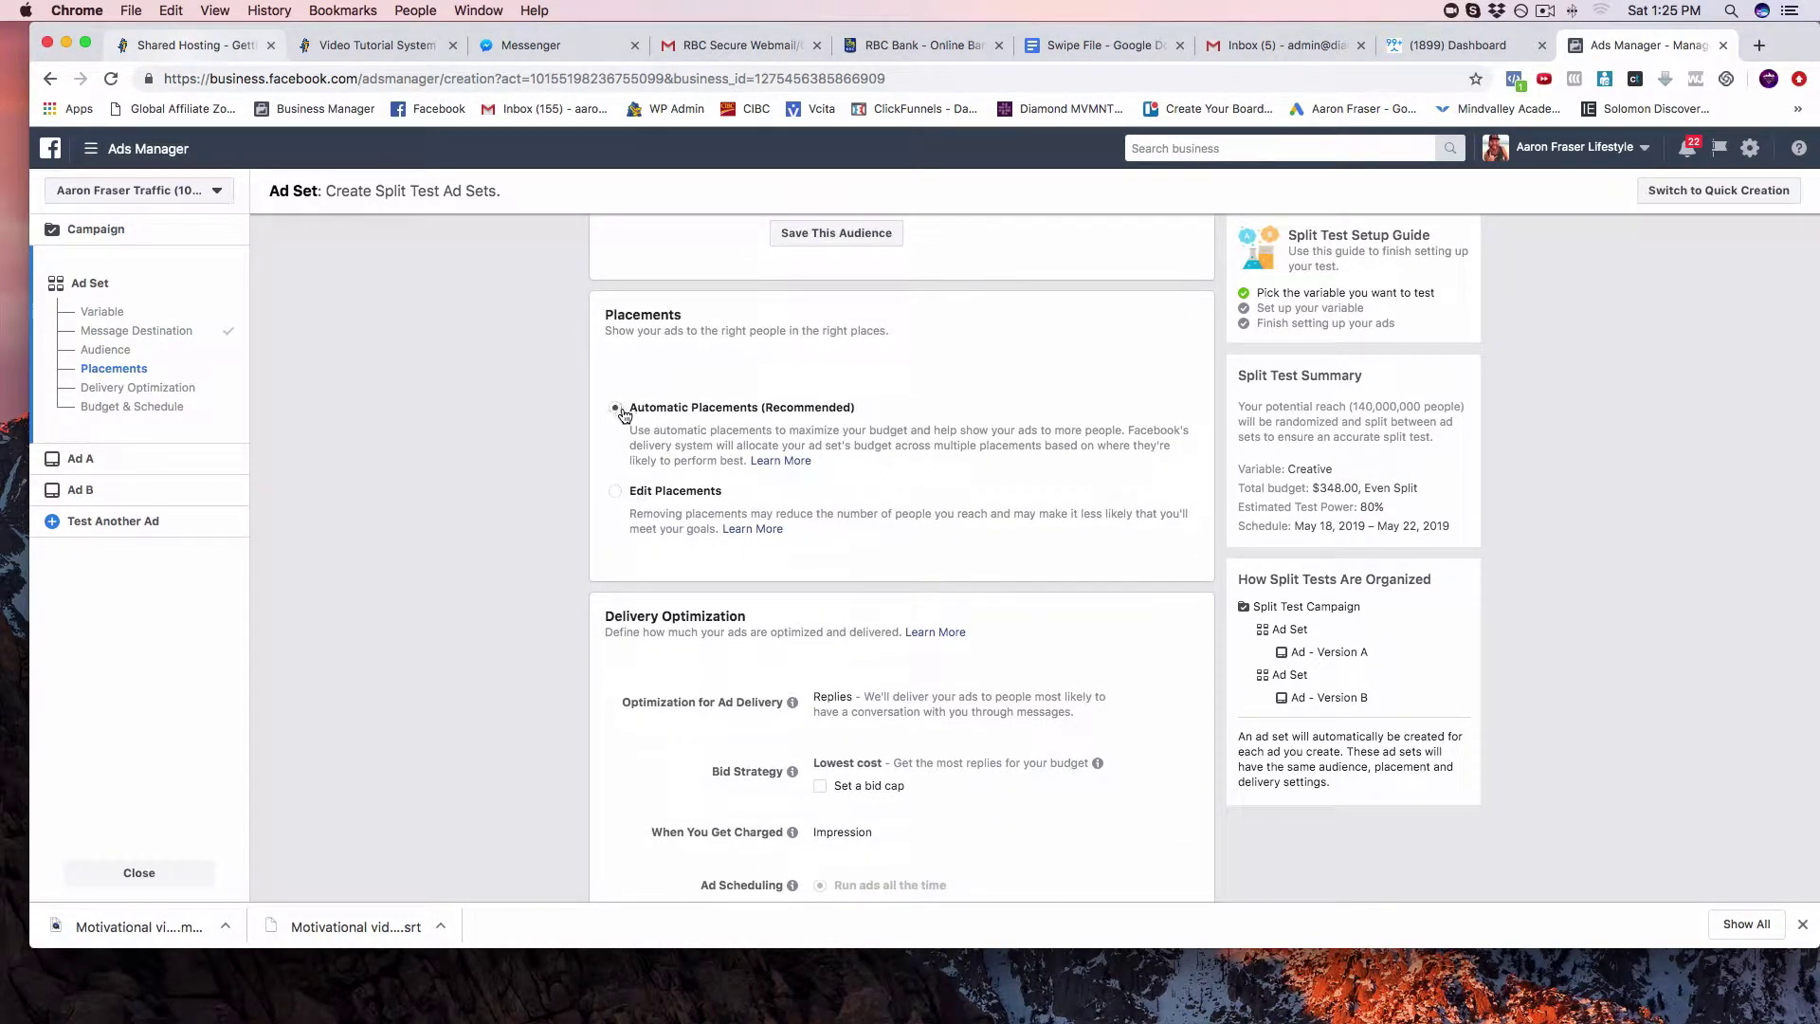
{"action": "left_click", "coordinate": [617, 491]}
{"action": "scroll", "coordinate": [781, 526], "scroll_direction": "down", "scroll_amount": 3}
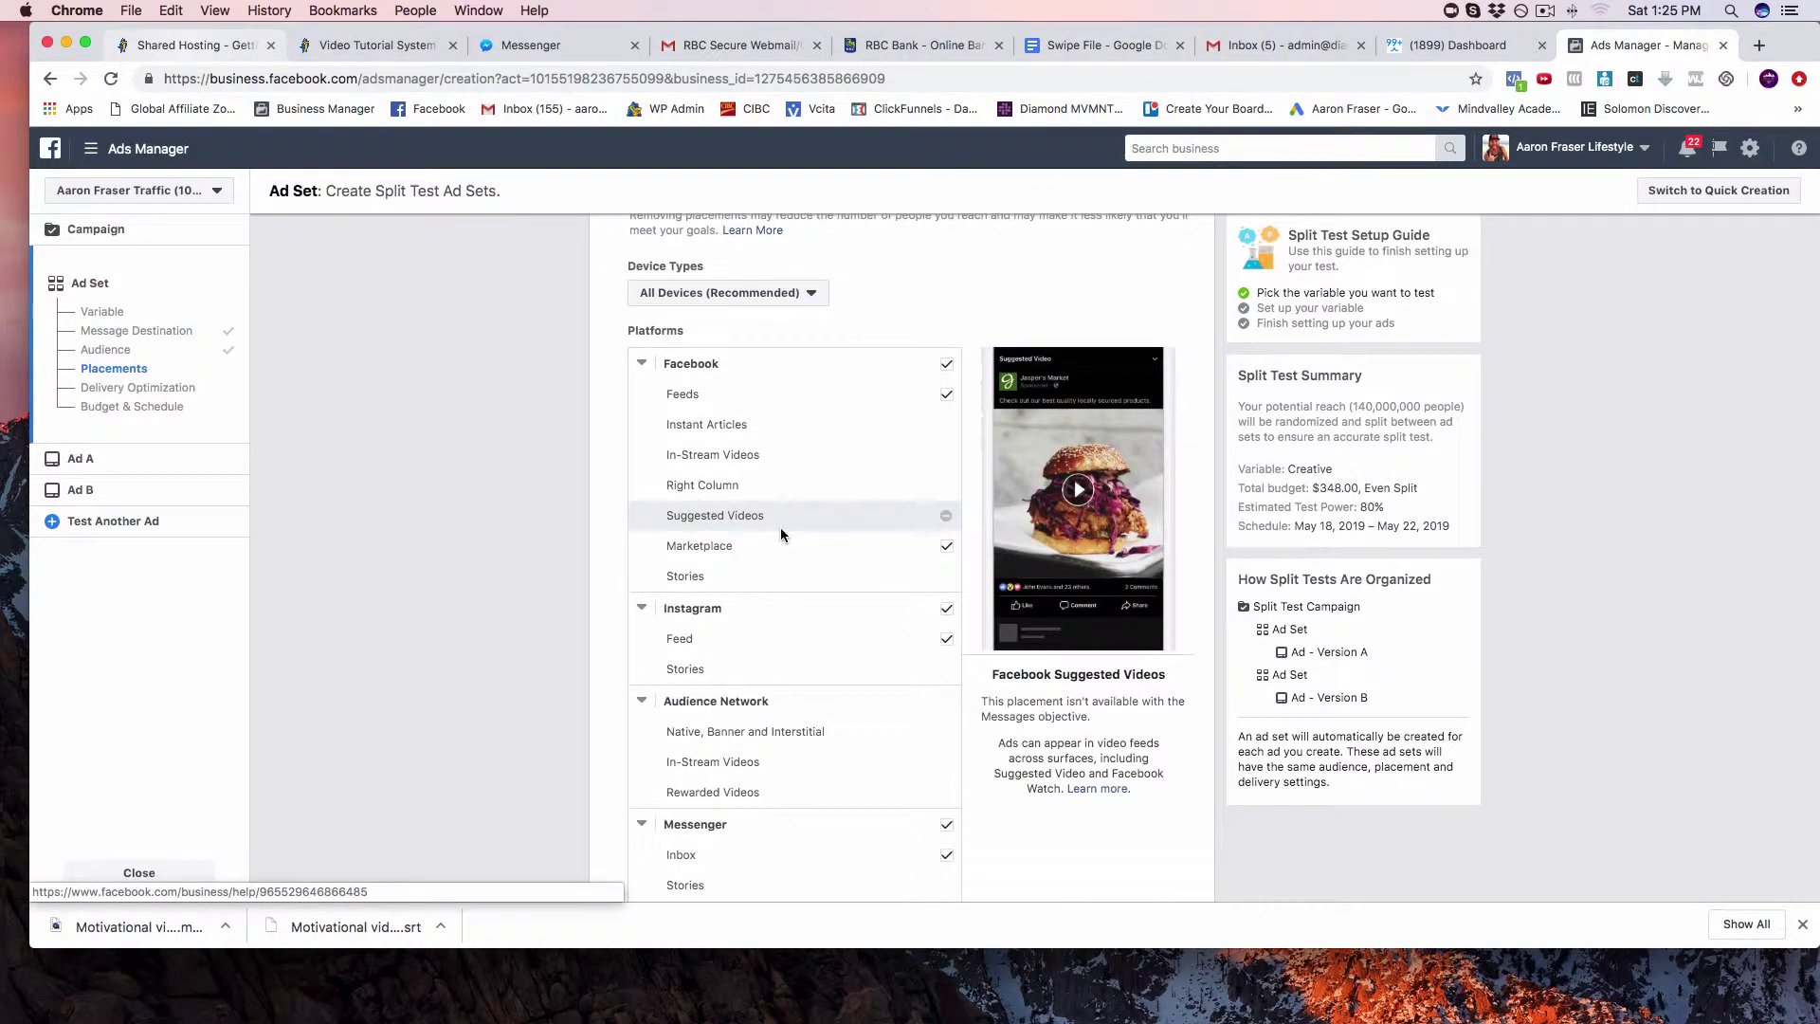
{"action": "scroll", "coordinate": [781, 531], "scroll_direction": "down", "scroll_amount": 1}
{"action": "scroll", "coordinate": [781, 527], "scroll_direction": "down", "scroll_amount": 3}
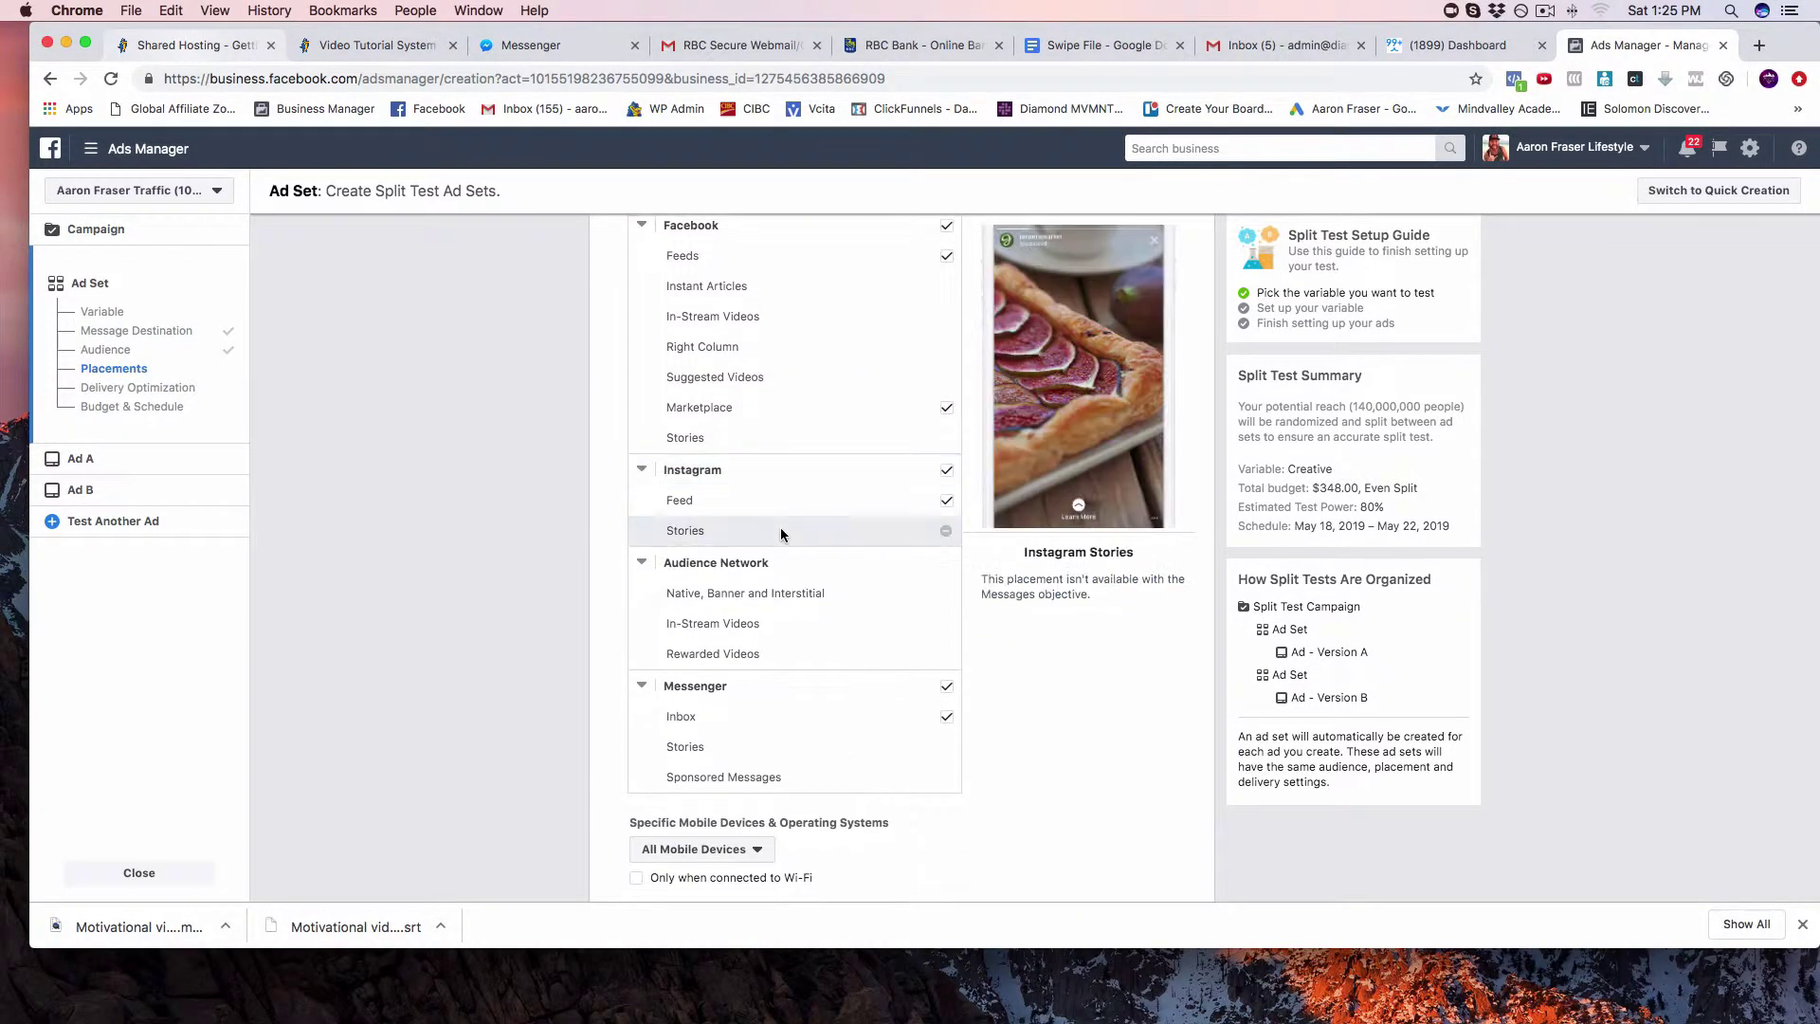
{"action": "scroll", "coordinate": [781, 527], "scroll_direction": "up", "scroll_amount": 8}
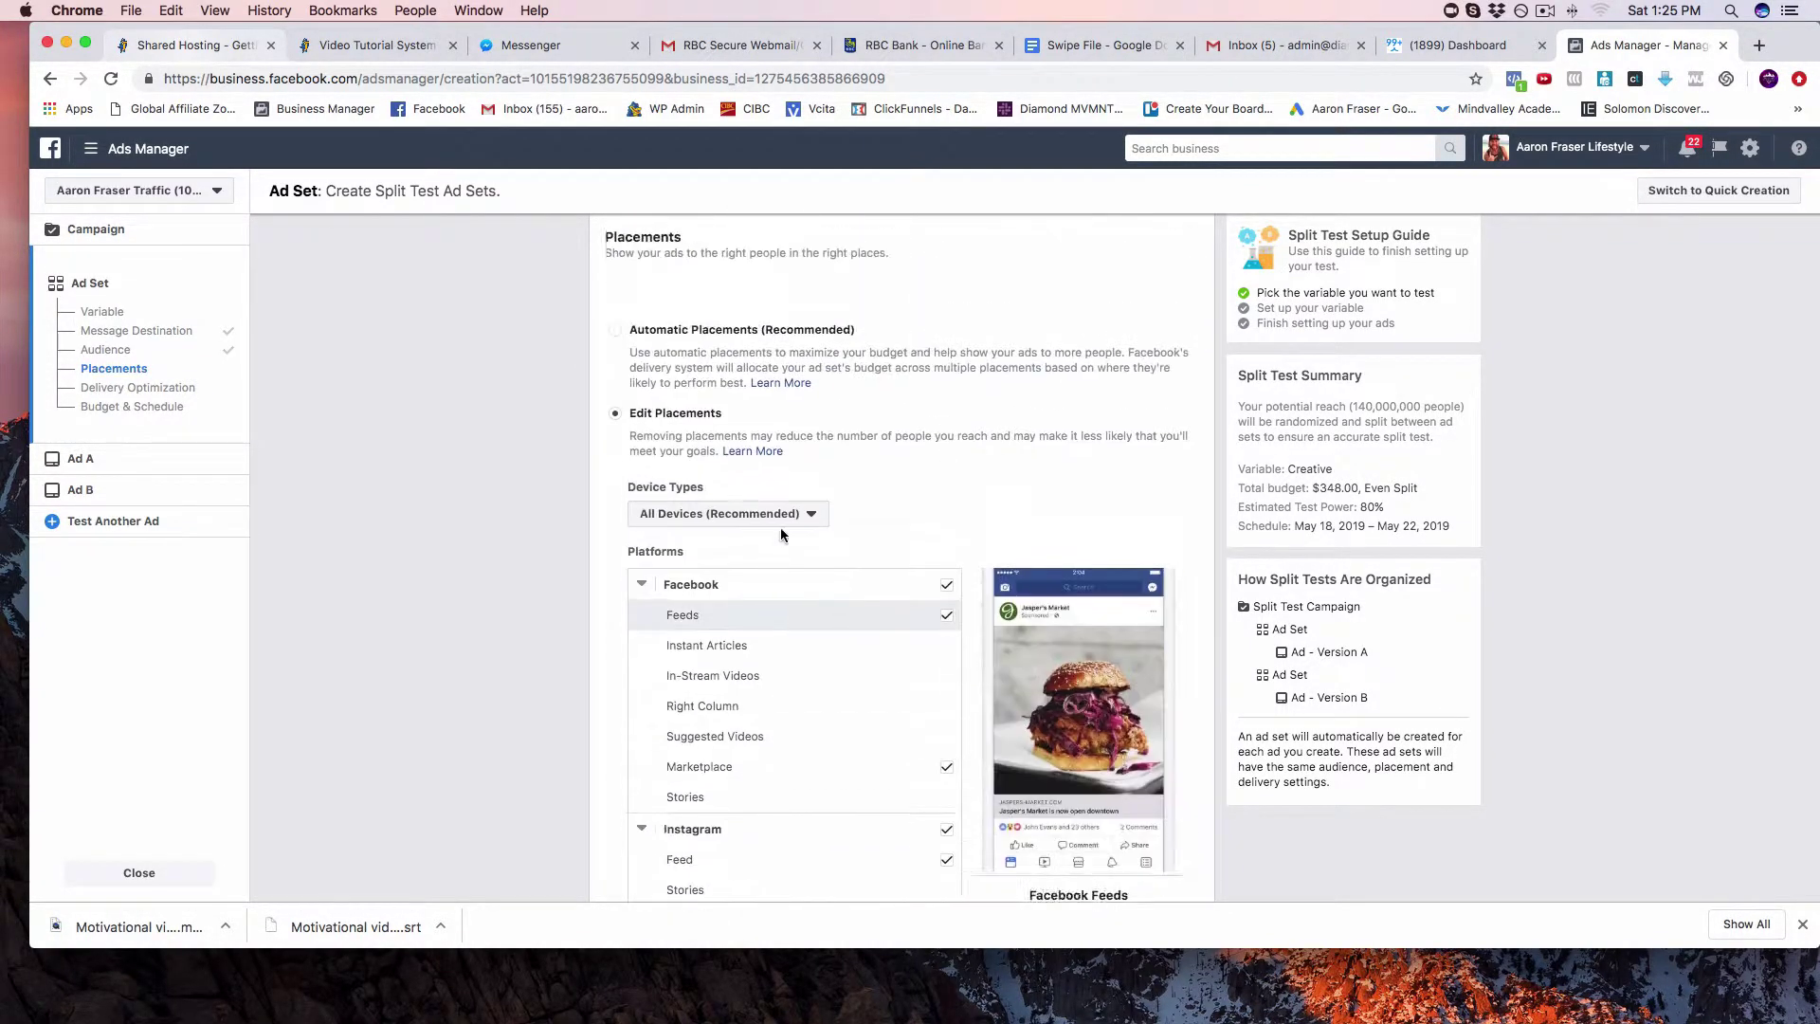
{"action": "left_click", "coordinate": [614, 376]}
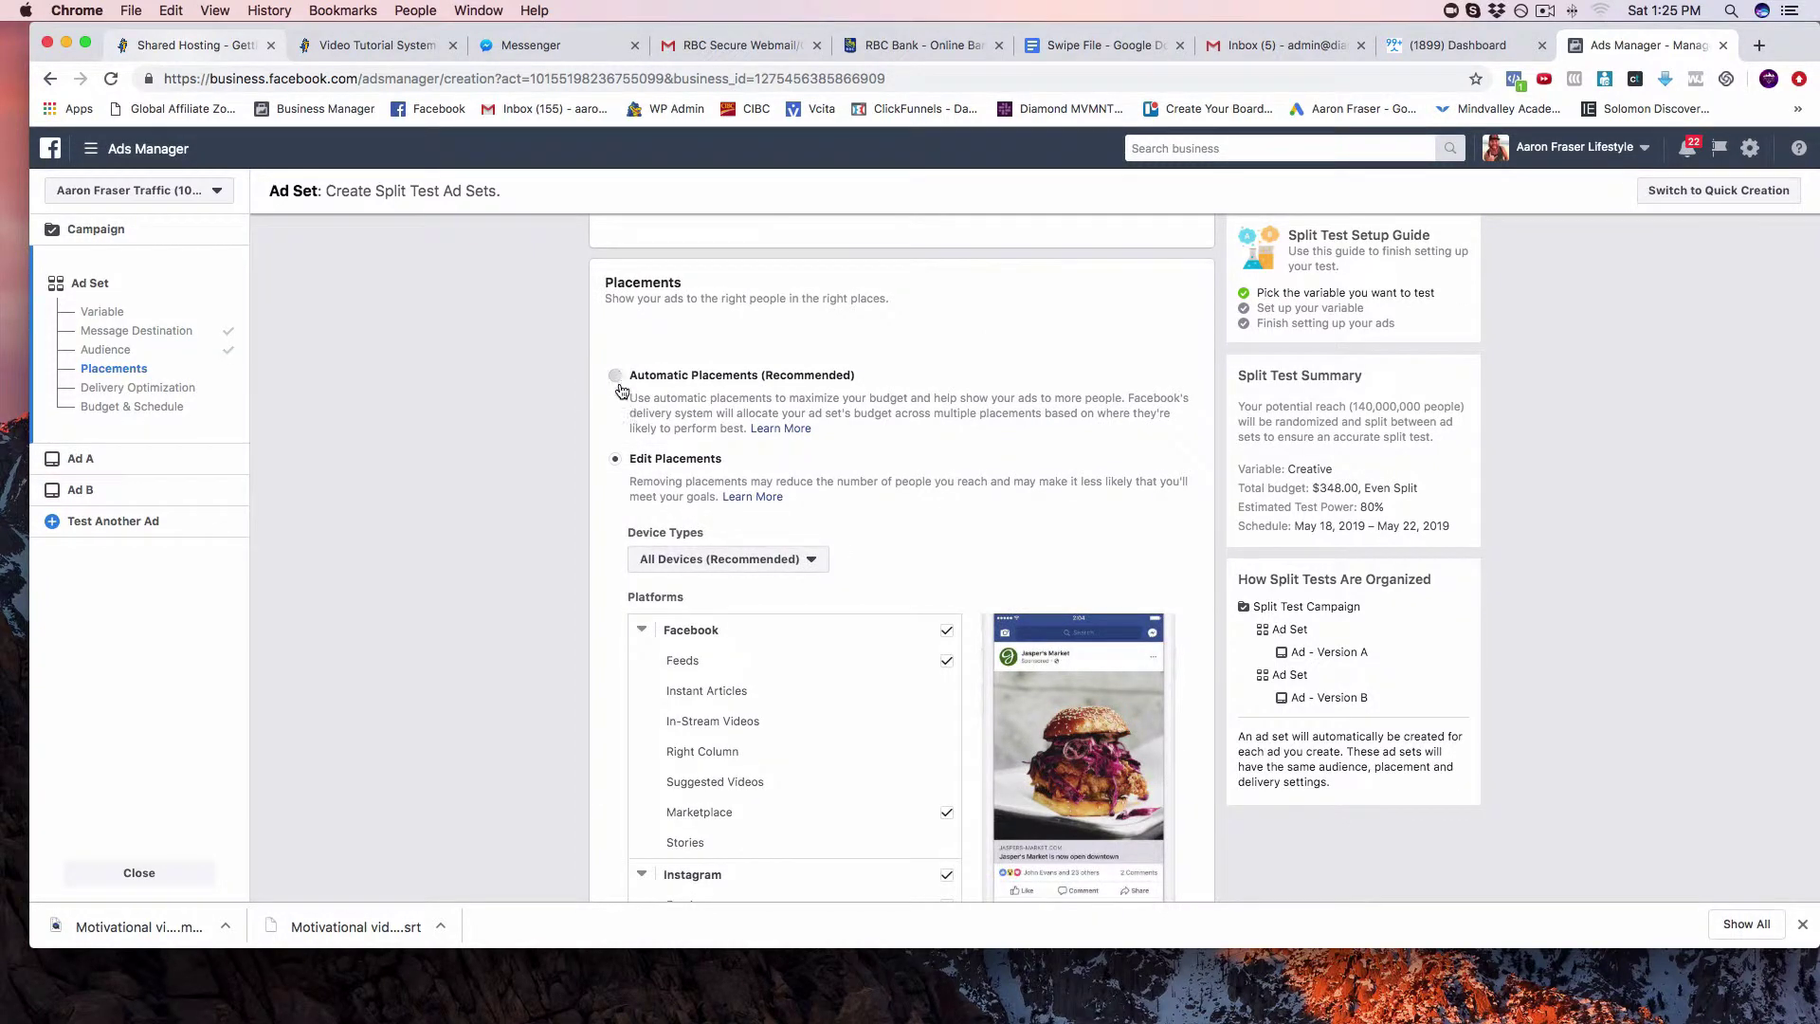
{"action": "left_click", "coordinate": [615, 459]}
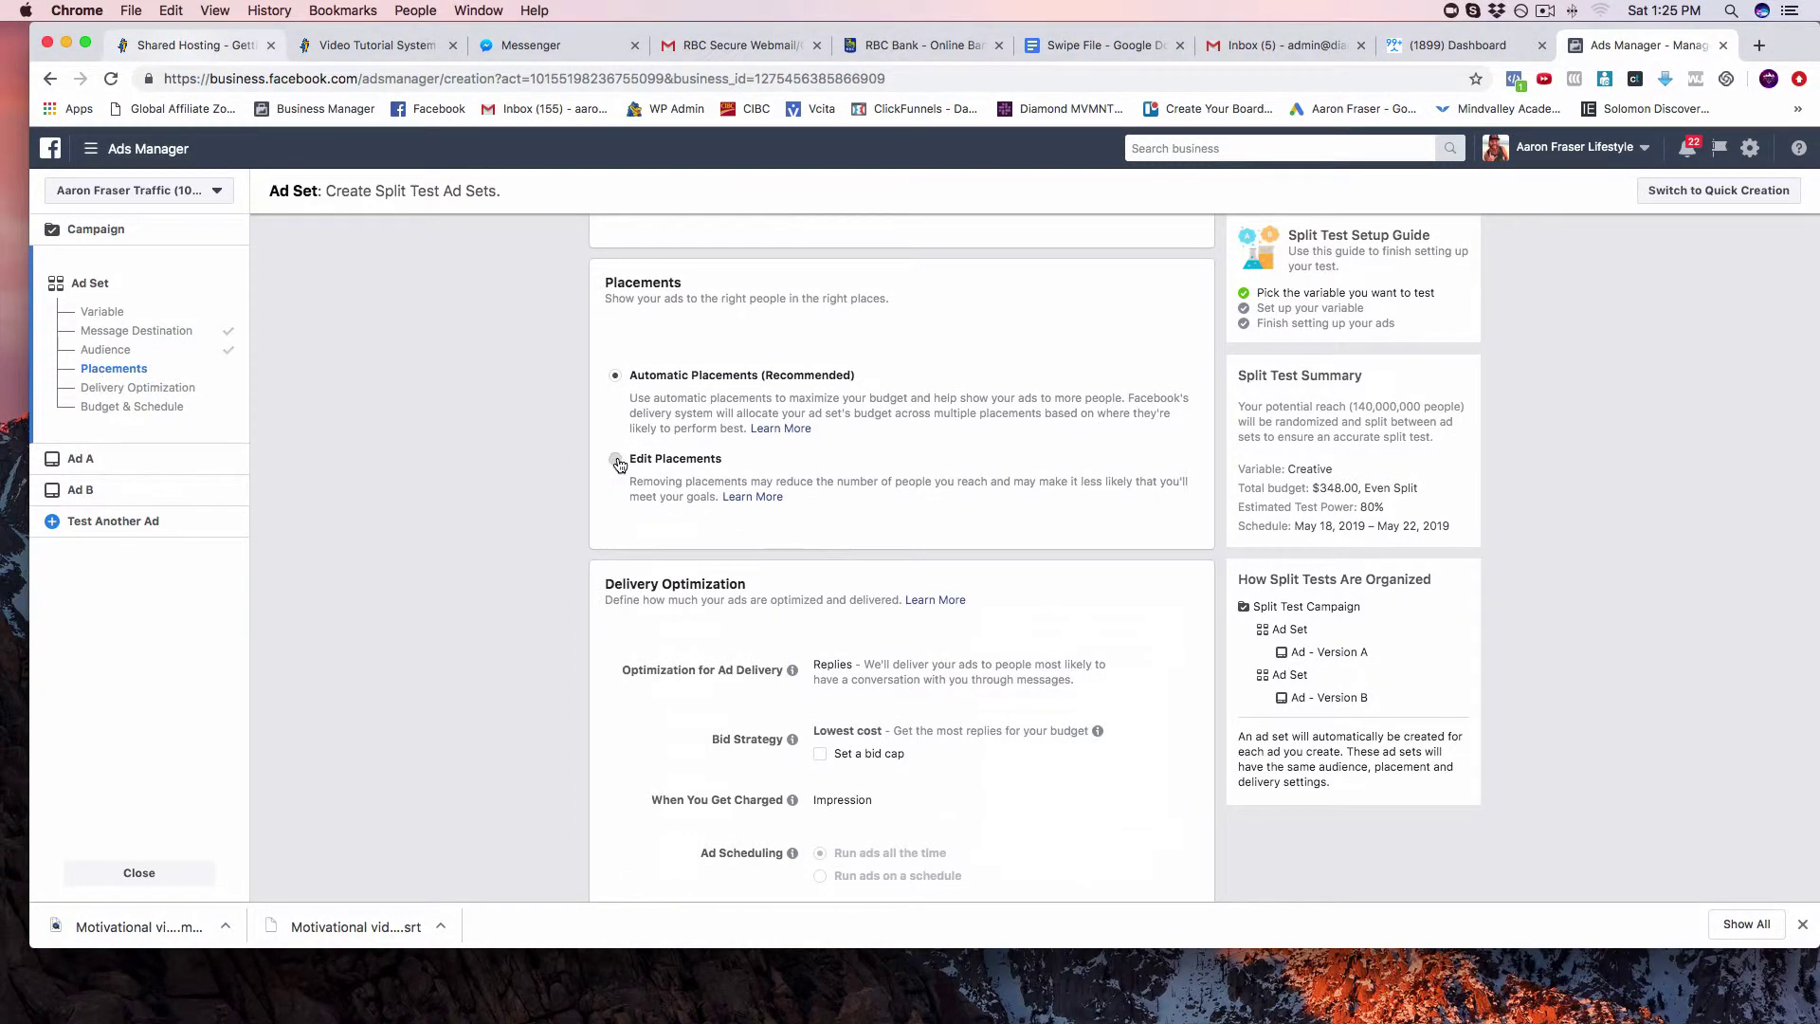
{"action": "left_click", "coordinate": [615, 377]}
Review the ad set's delivery optimization settings, including the optimization for ad delivery and bid strategy
{"action": "scroll", "coordinate": [843, 462], "scroll_direction": "down", "scroll_amount": 5}
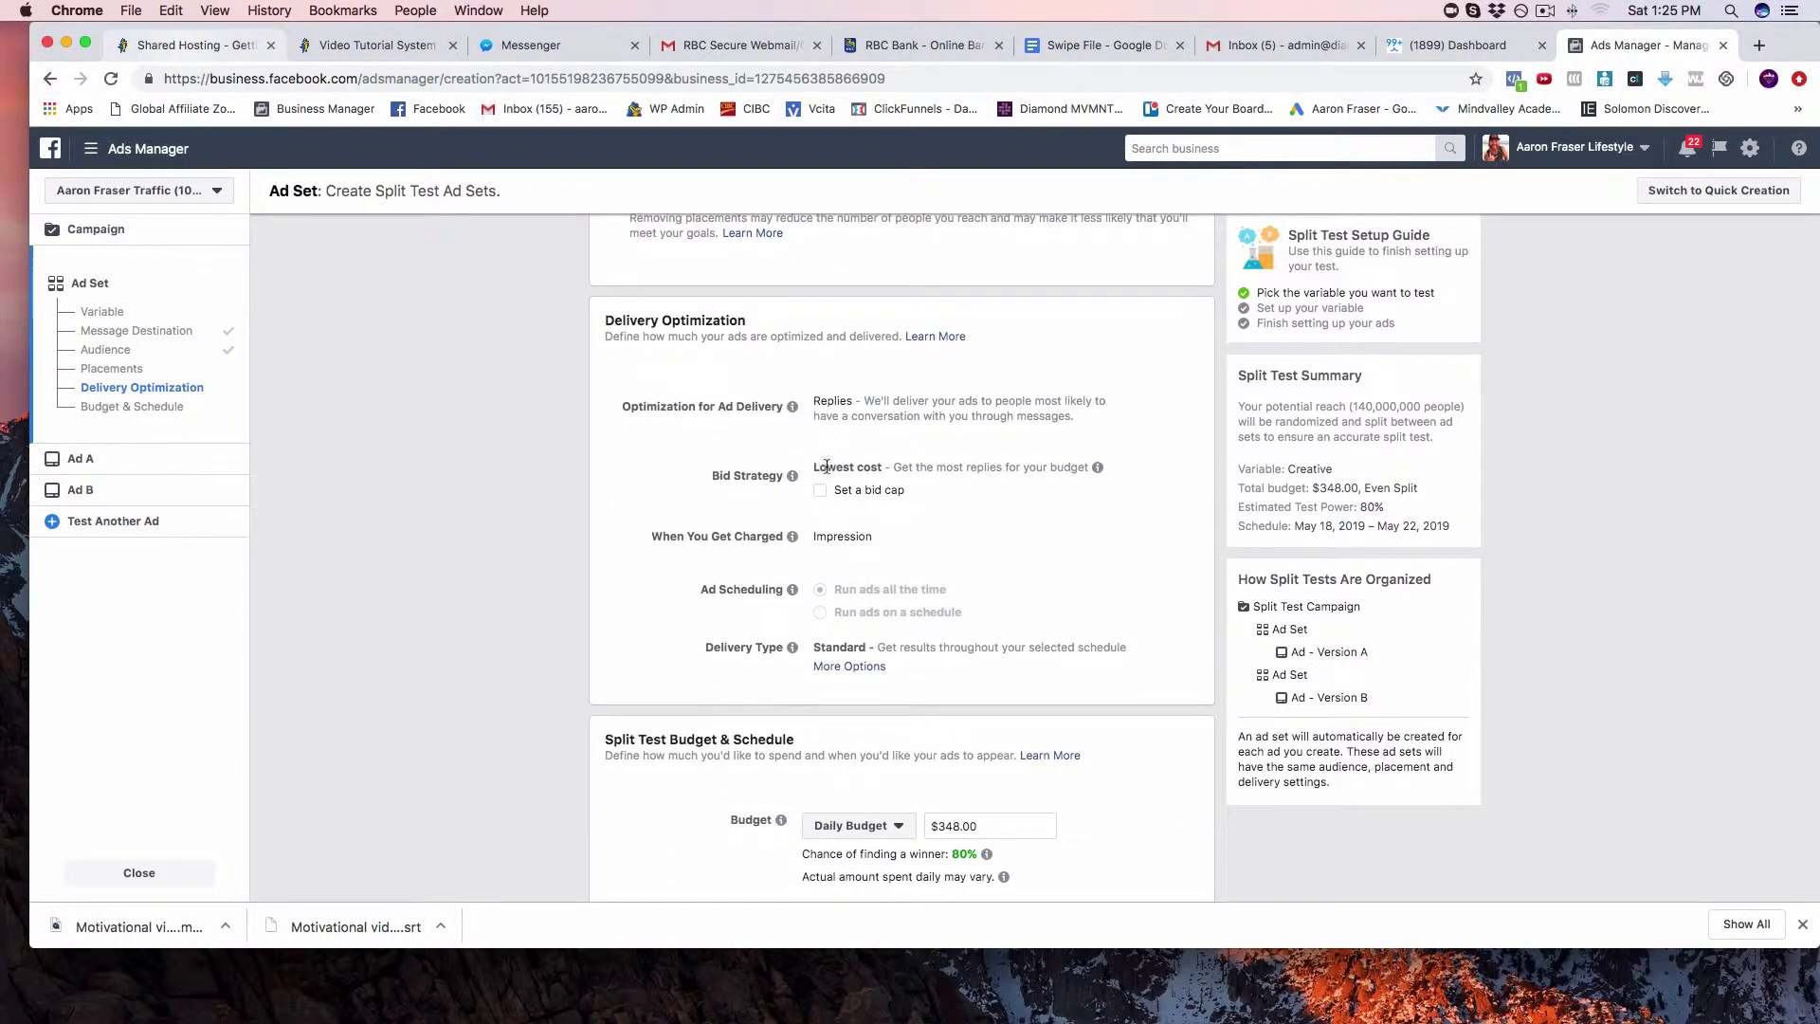
{"action": "scroll", "coordinate": [826, 465], "scroll_direction": "down", "scroll_amount": 2}
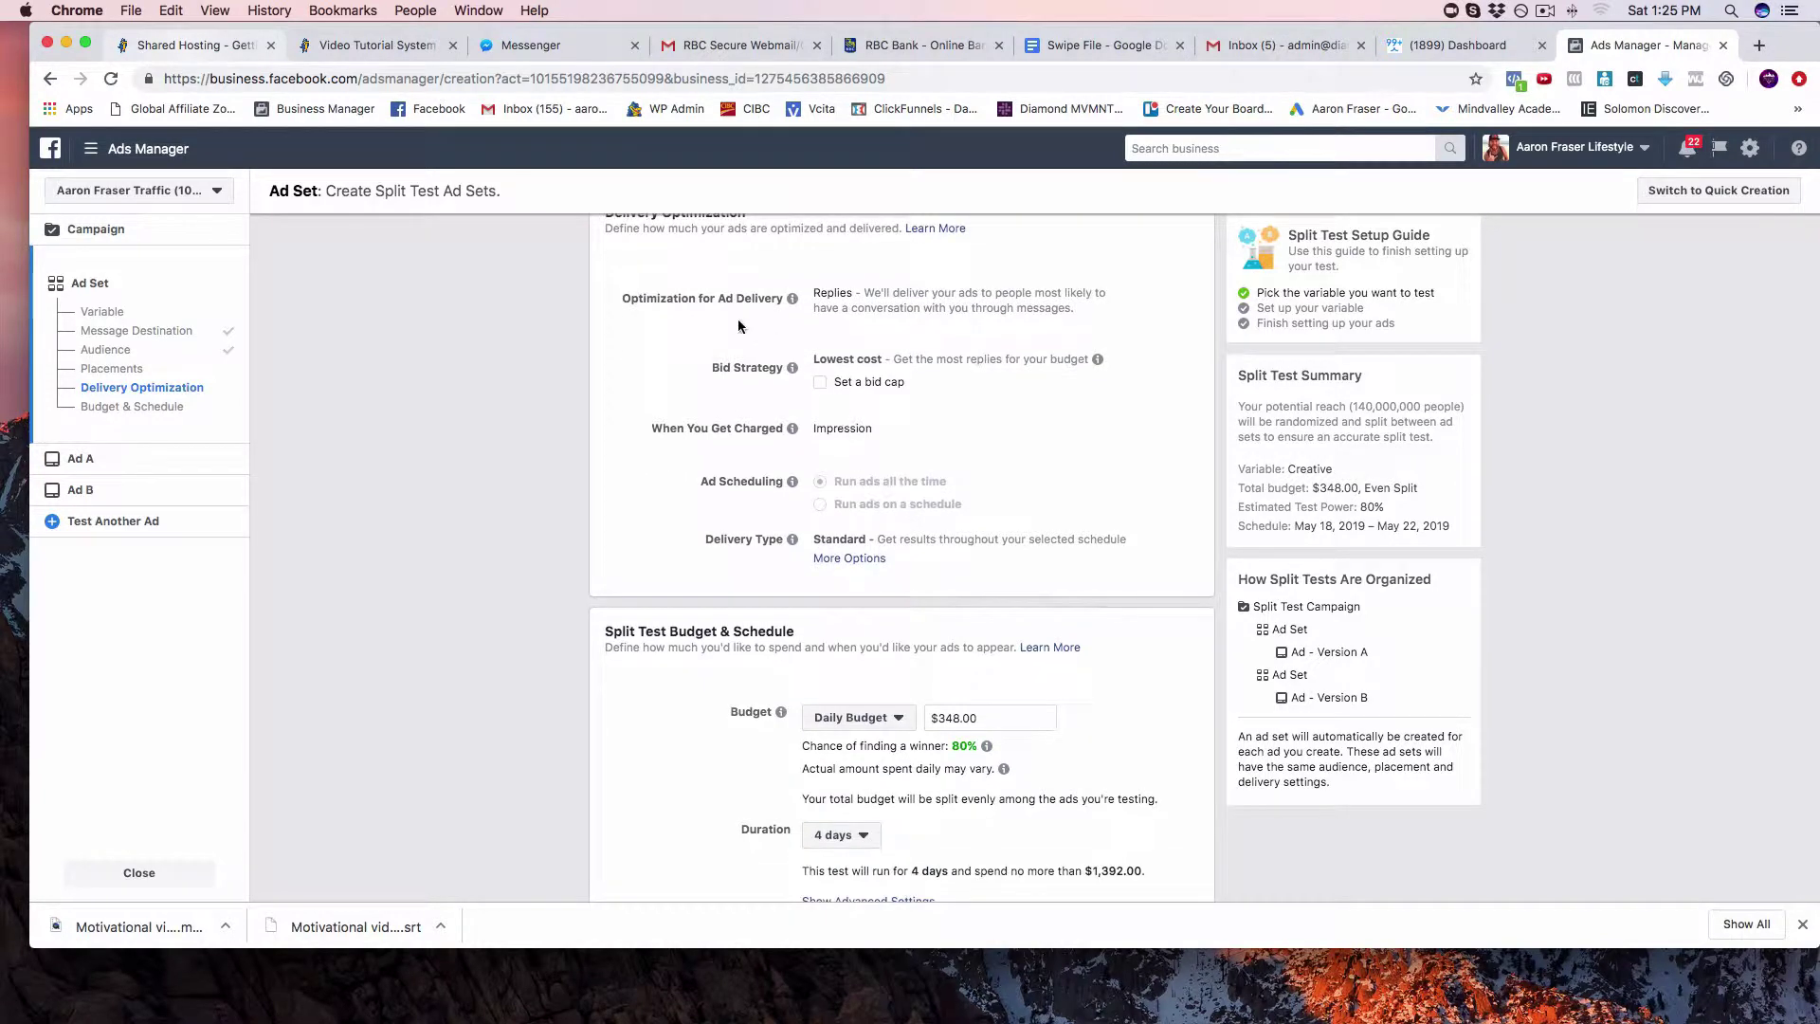
{"action": "left_click_drag", "start_coordinate": [813, 293], "coordinate": [1084, 327]}
{"action": "left_click", "coordinate": [1084, 327]}
{"action": "scroll", "coordinate": [1084, 327], "scroll_direction": "down", "scroll_amount": 2}
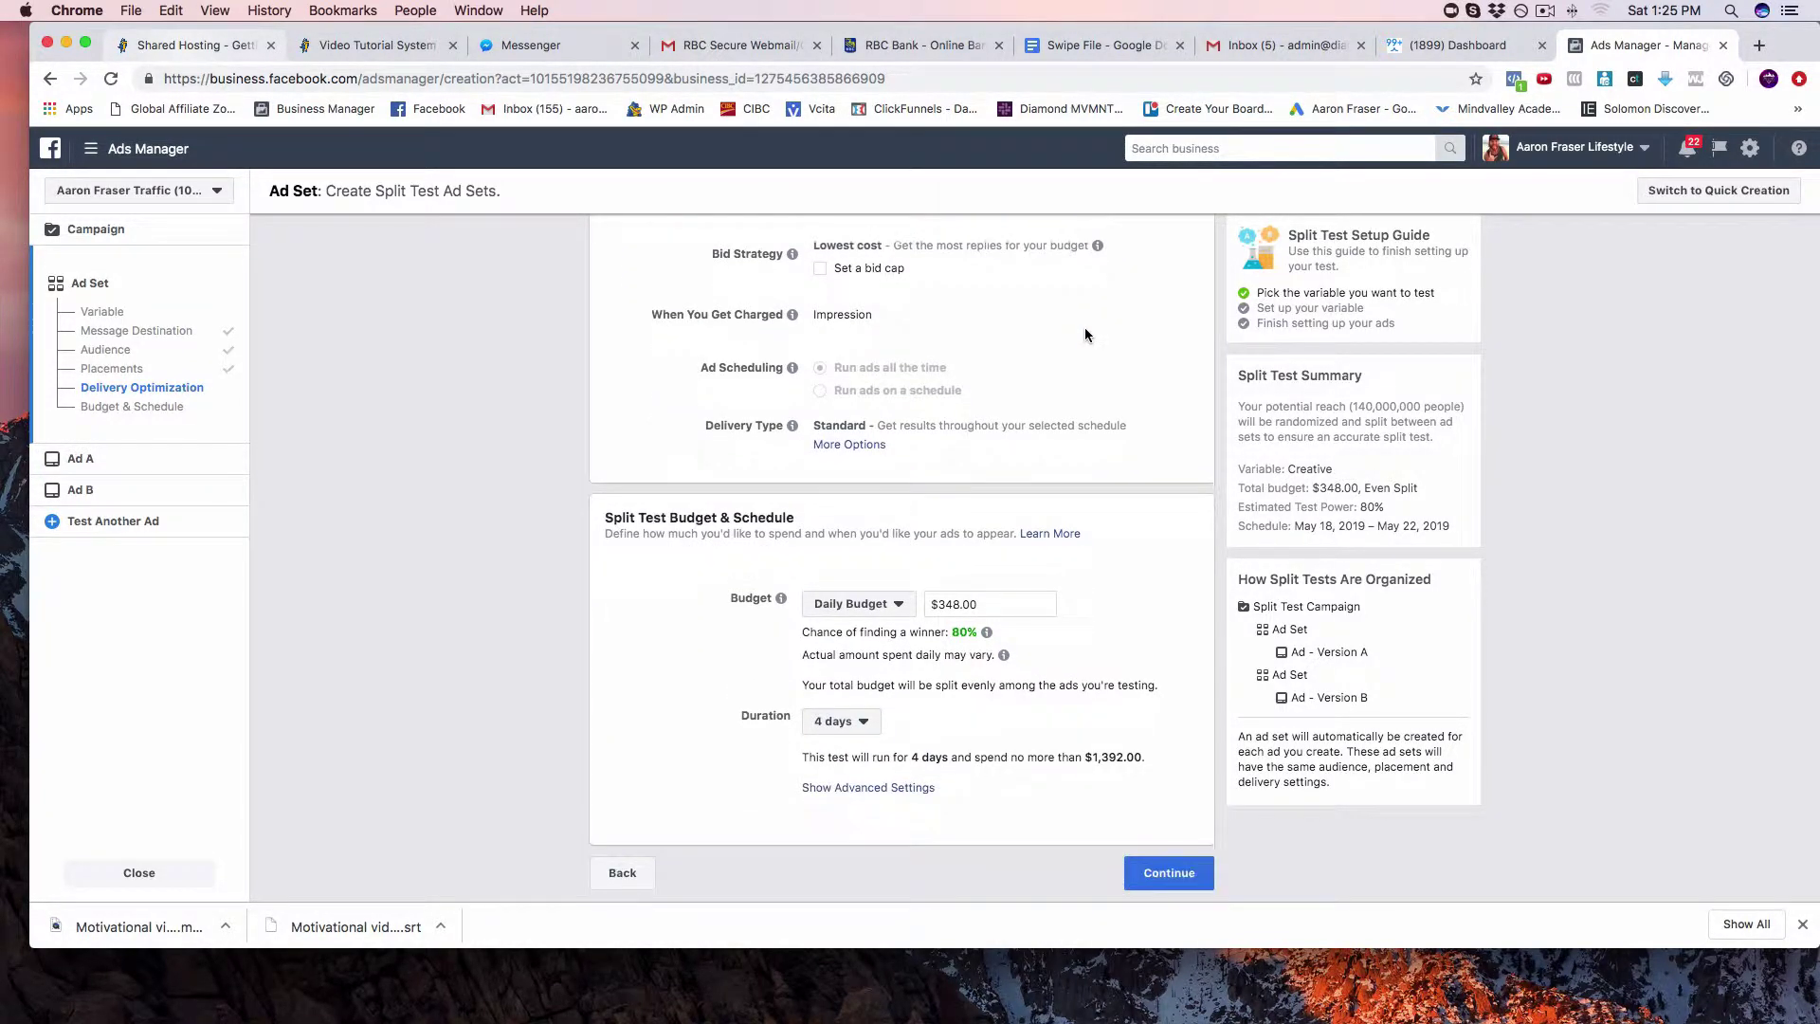
Try a daily budget of $30 for the split test
{"action": "left_click", "coordinate": [1009, 598]}
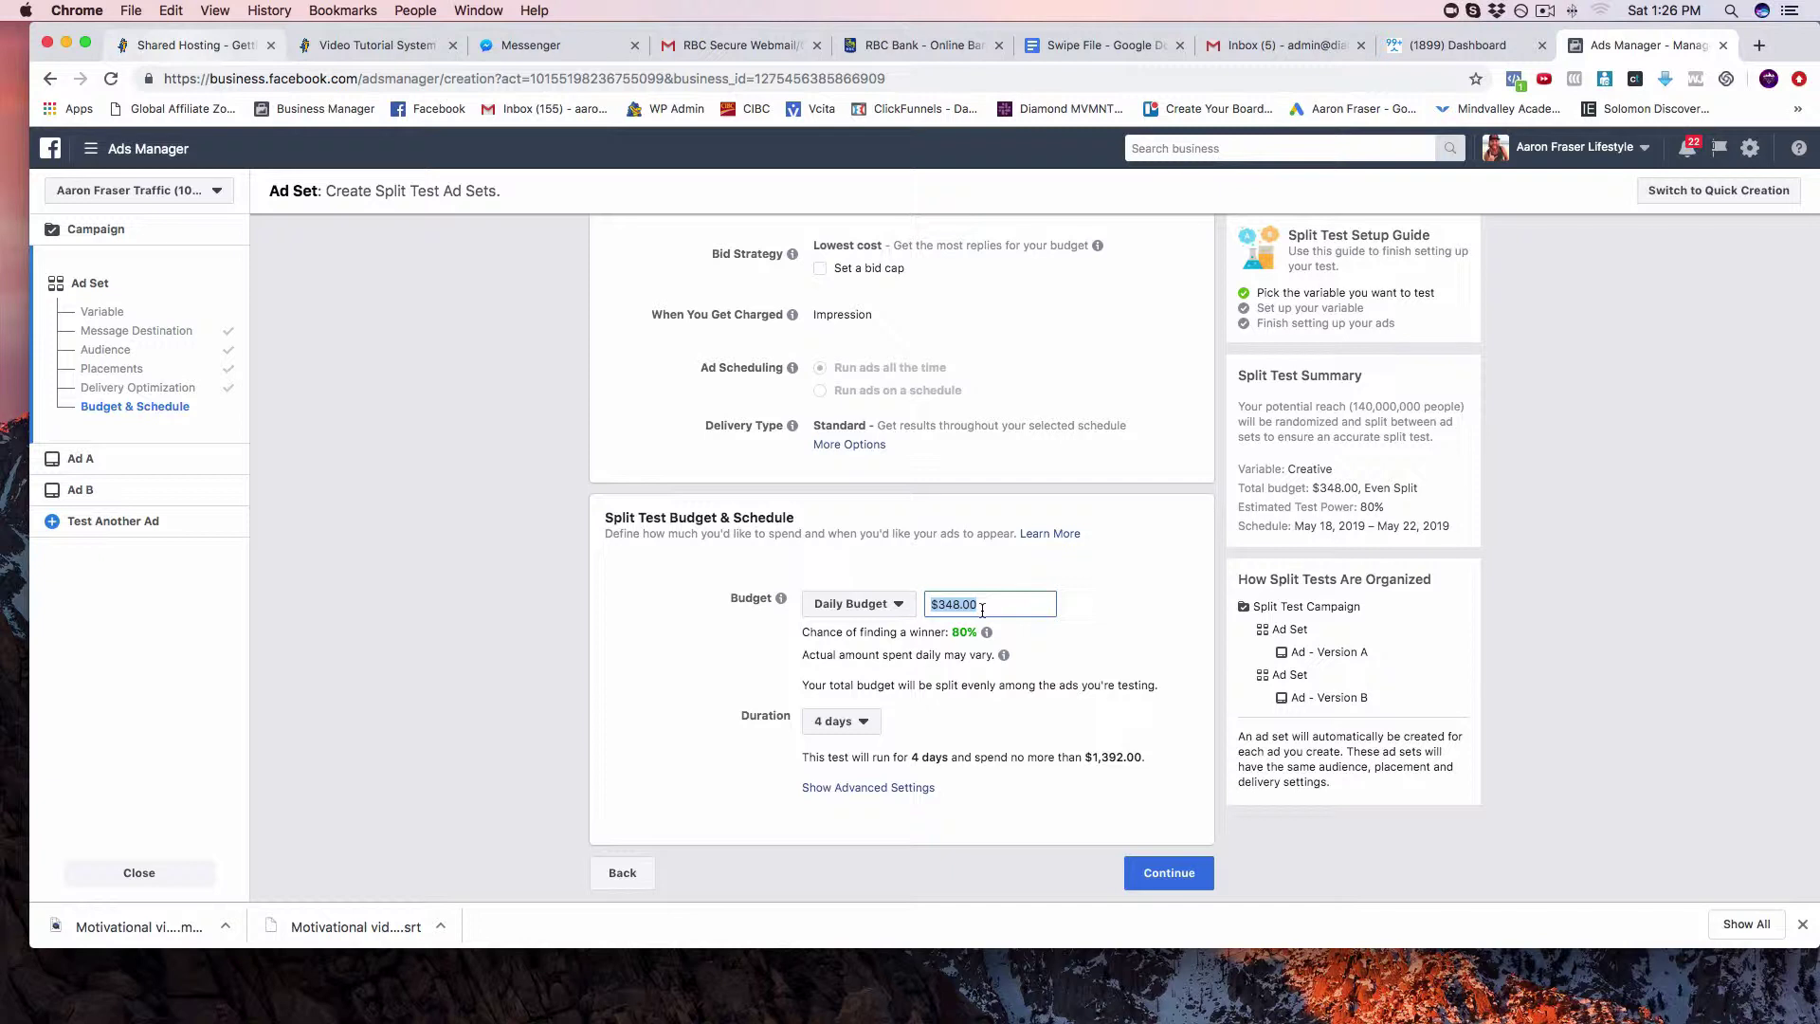
{"action": "type", "text": "30"}
{"action": "left_click", "coordinate": [1092, 621]}
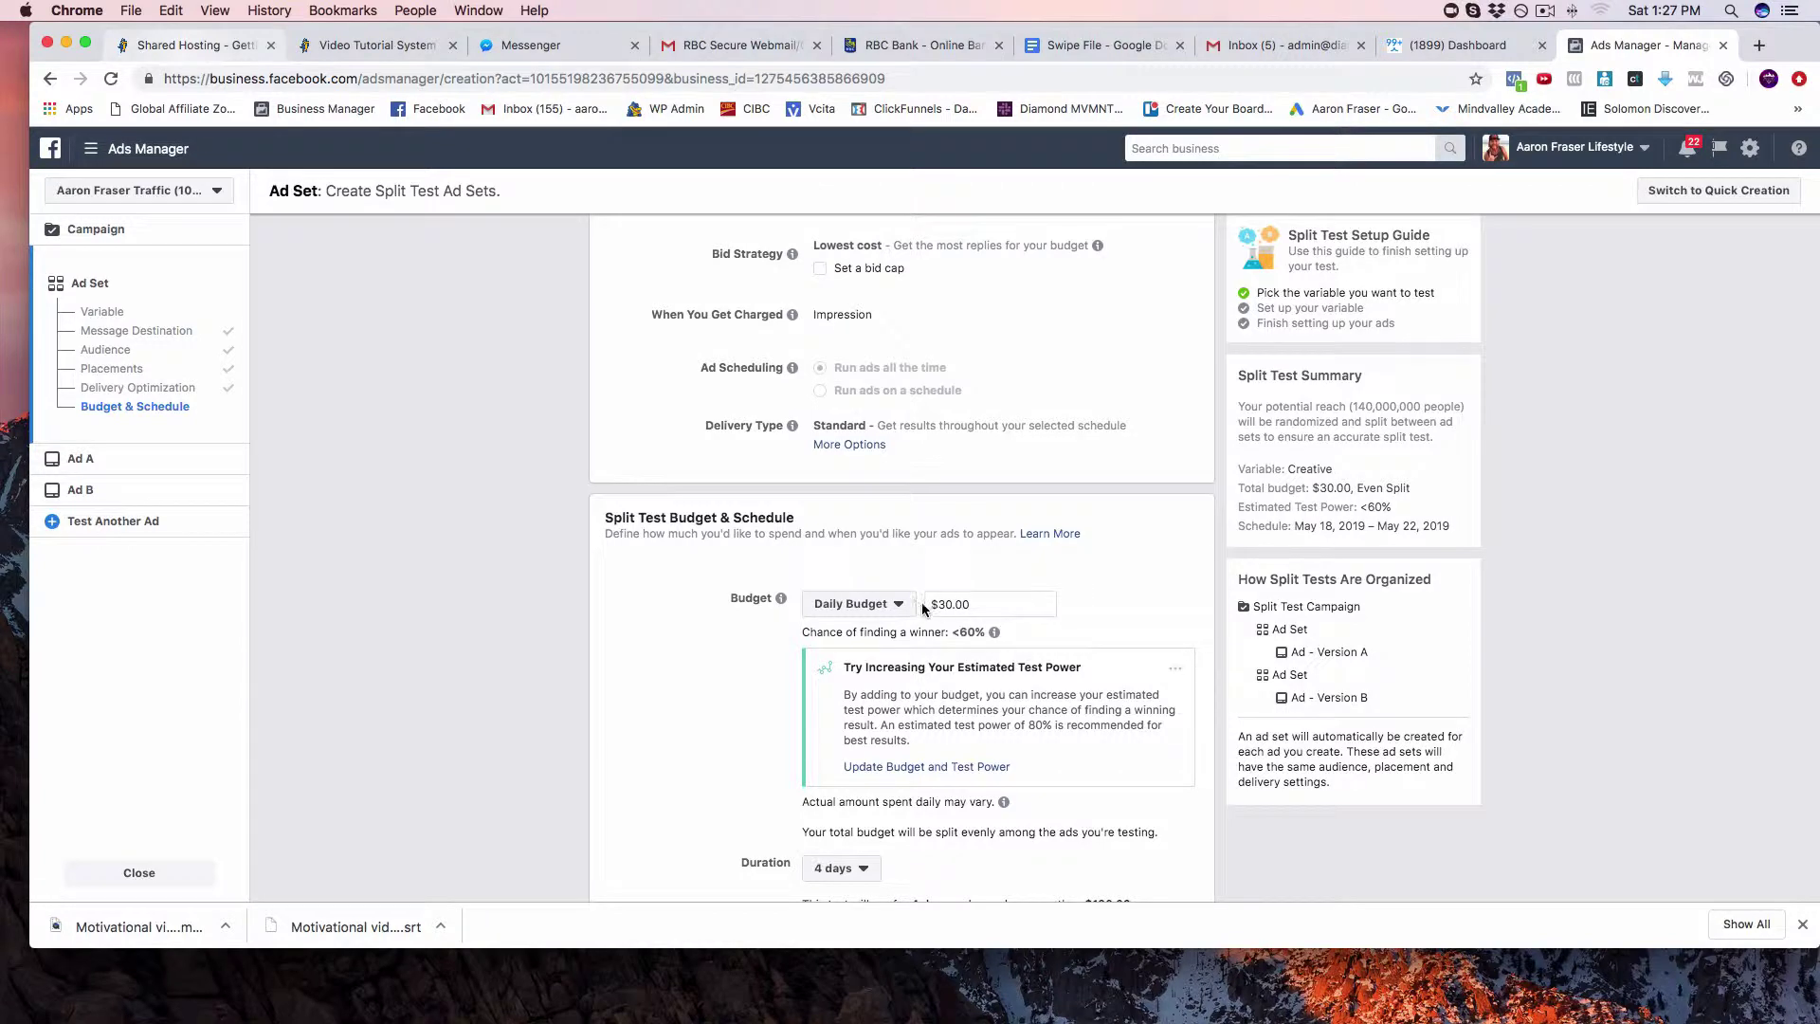
Try a split test duration of 7 days
{"action": "scroll", "coordinate": [946, 679], "scroll_direction": "down", "scroll_amount": 3}
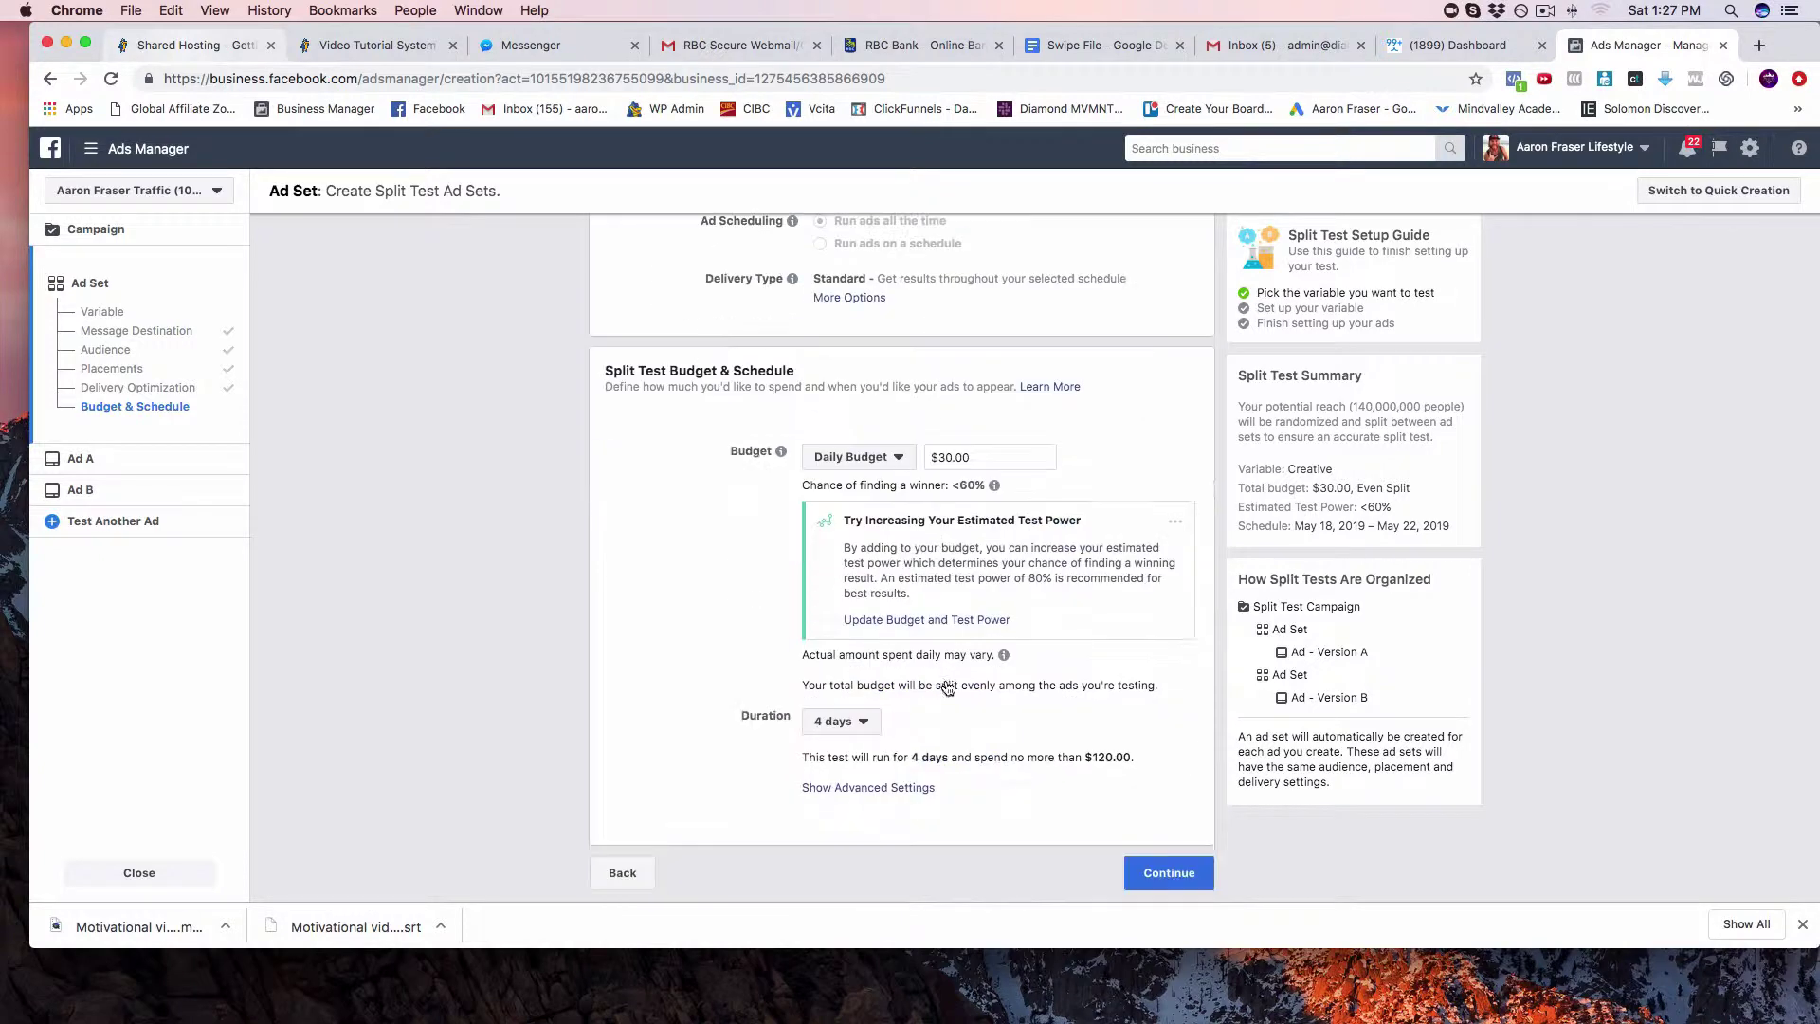
{"action": "left_click", "coordinate": [879, 727]}
{"action": "scroll", "coordinate": [853, 654], "scroll_direction": "down", "scroll_amount": 3}
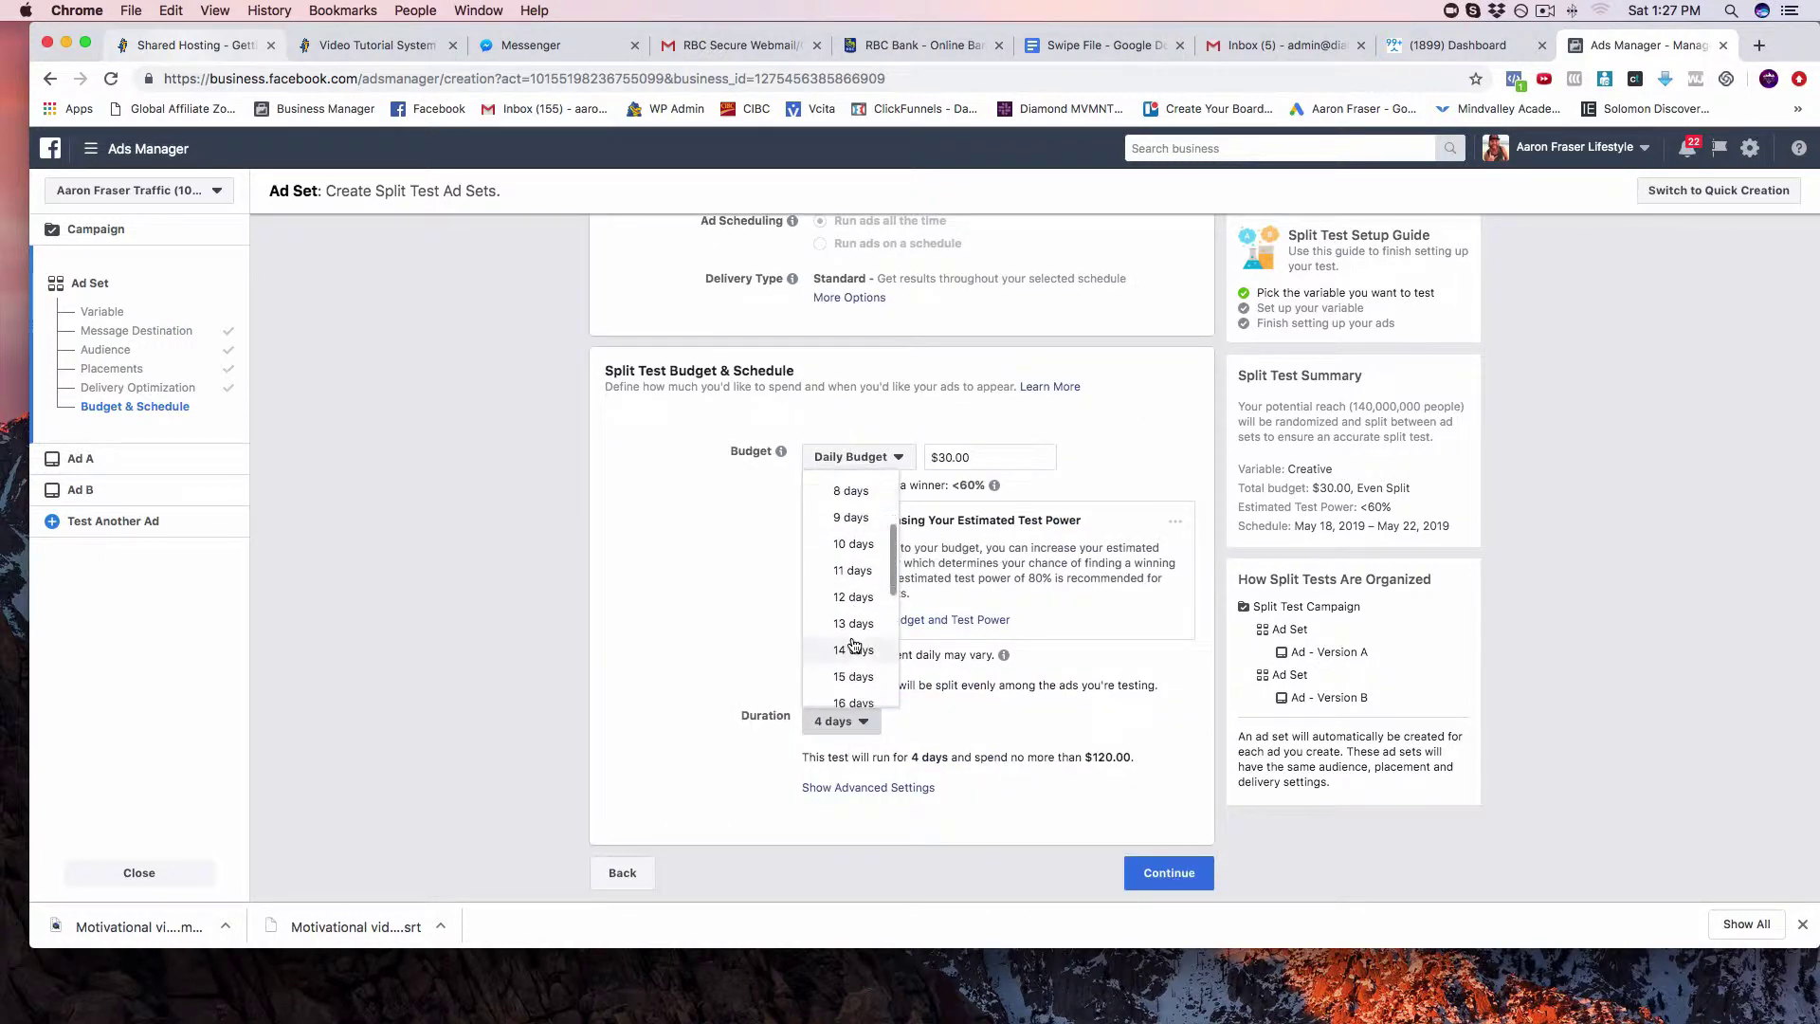
{"action": "scroll", "coordinate": [851, 647], "scroll_direction": "up", "scroll_amount": 3}
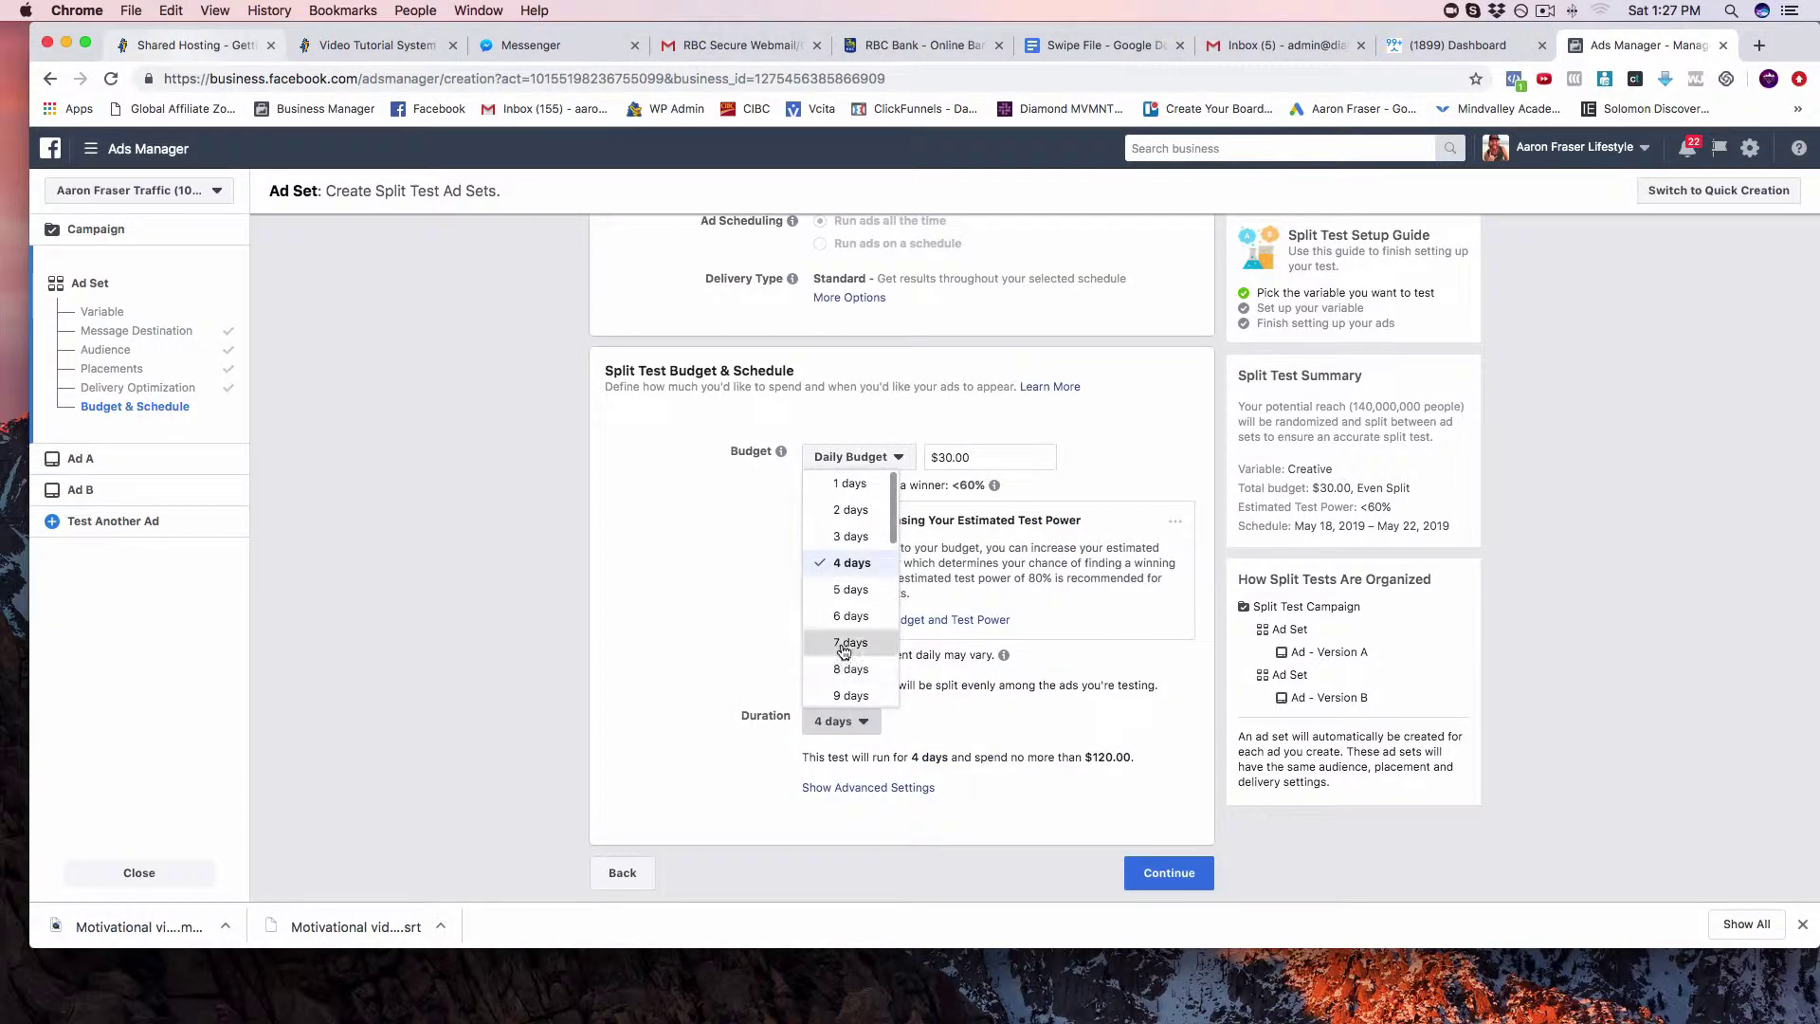
{"action": "left_click", "coordinate": [843, 644]}
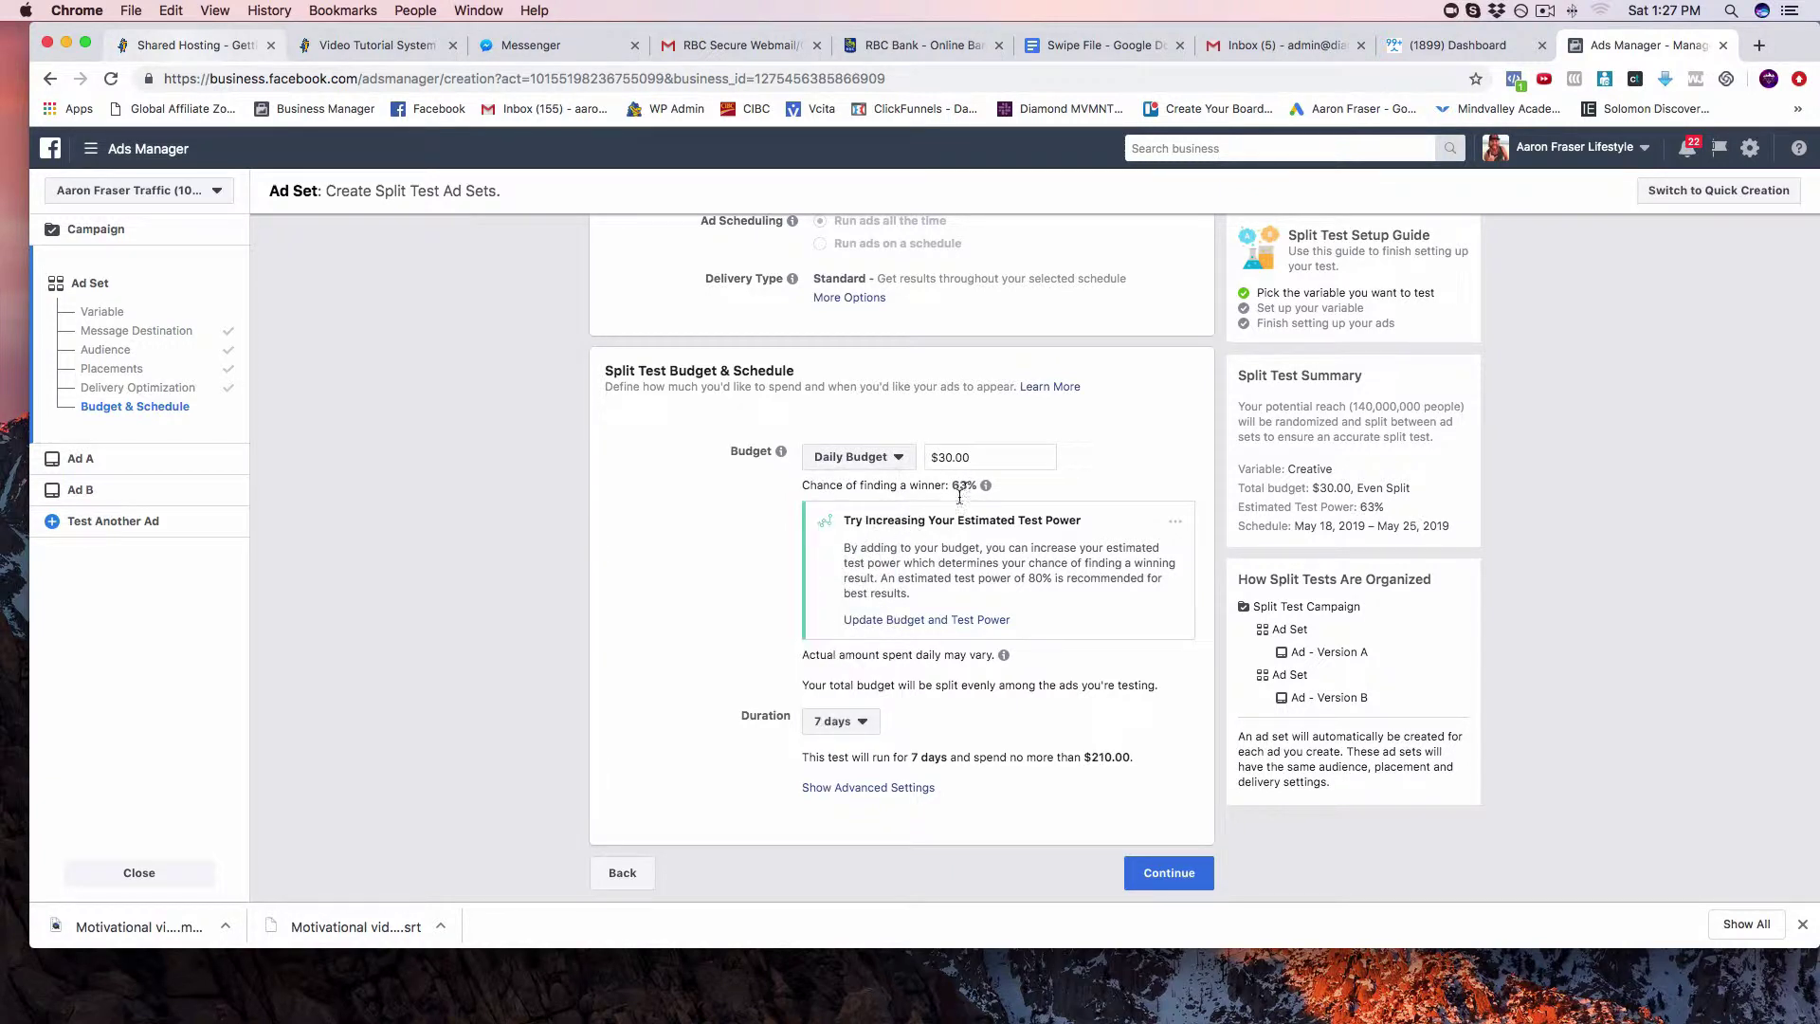
Try a split test duration of 14 days
{"action": "left_click", "coordinate": [863, 727]}
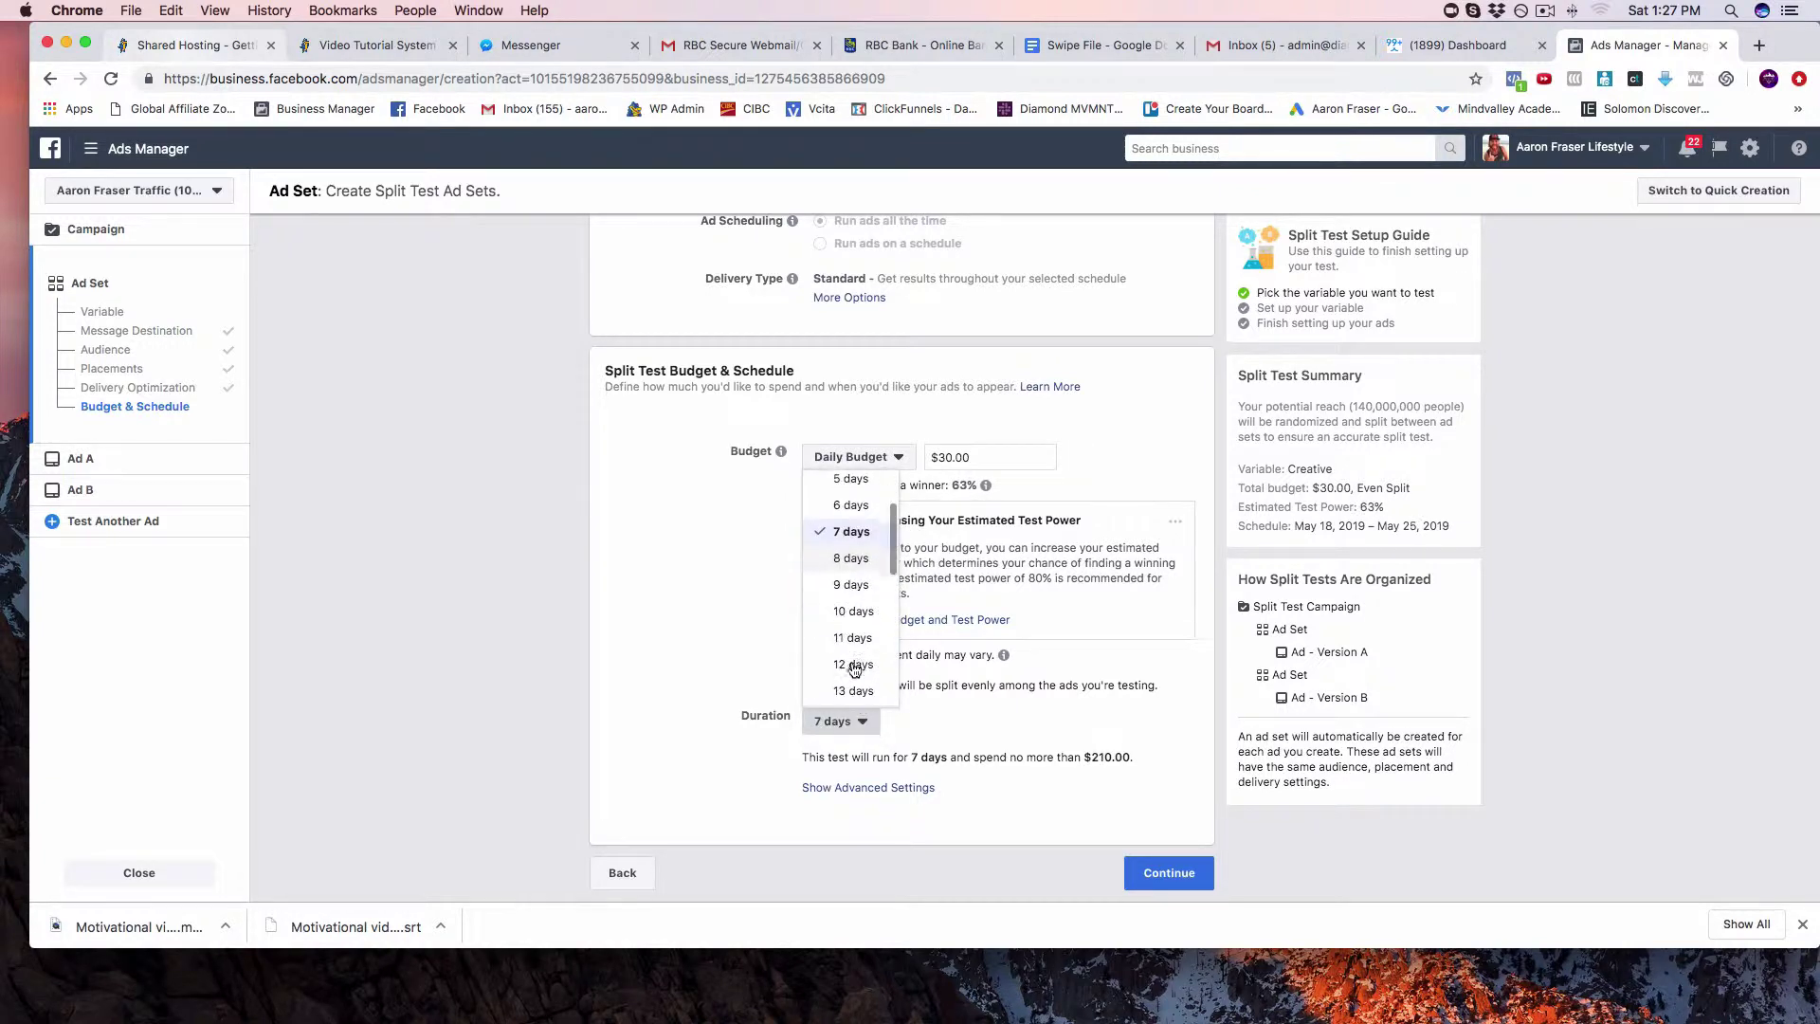
{"action": "scroll", "coordinate": [855, 669], "scroll_direction": "down", "scroll_amount": 3}
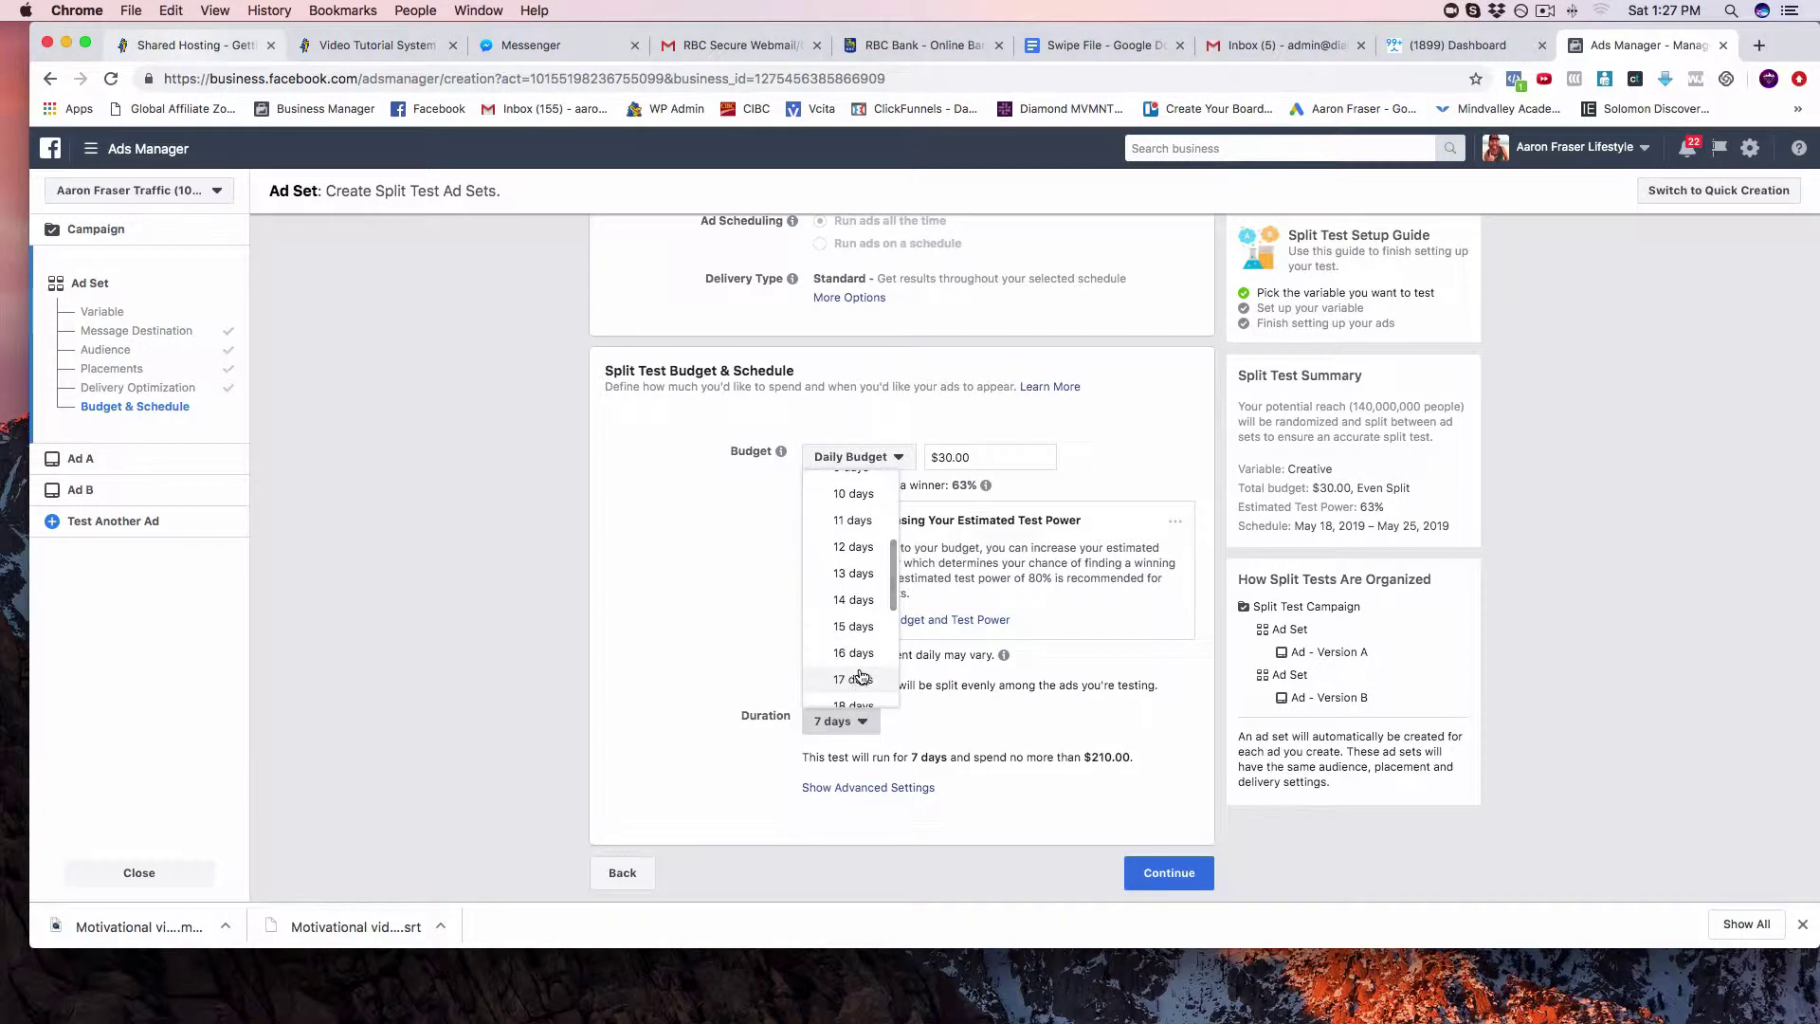
{"action": "scroll", "coordinate": [858, 673], "scroll_direction": "down", "scroll_amount": 1}
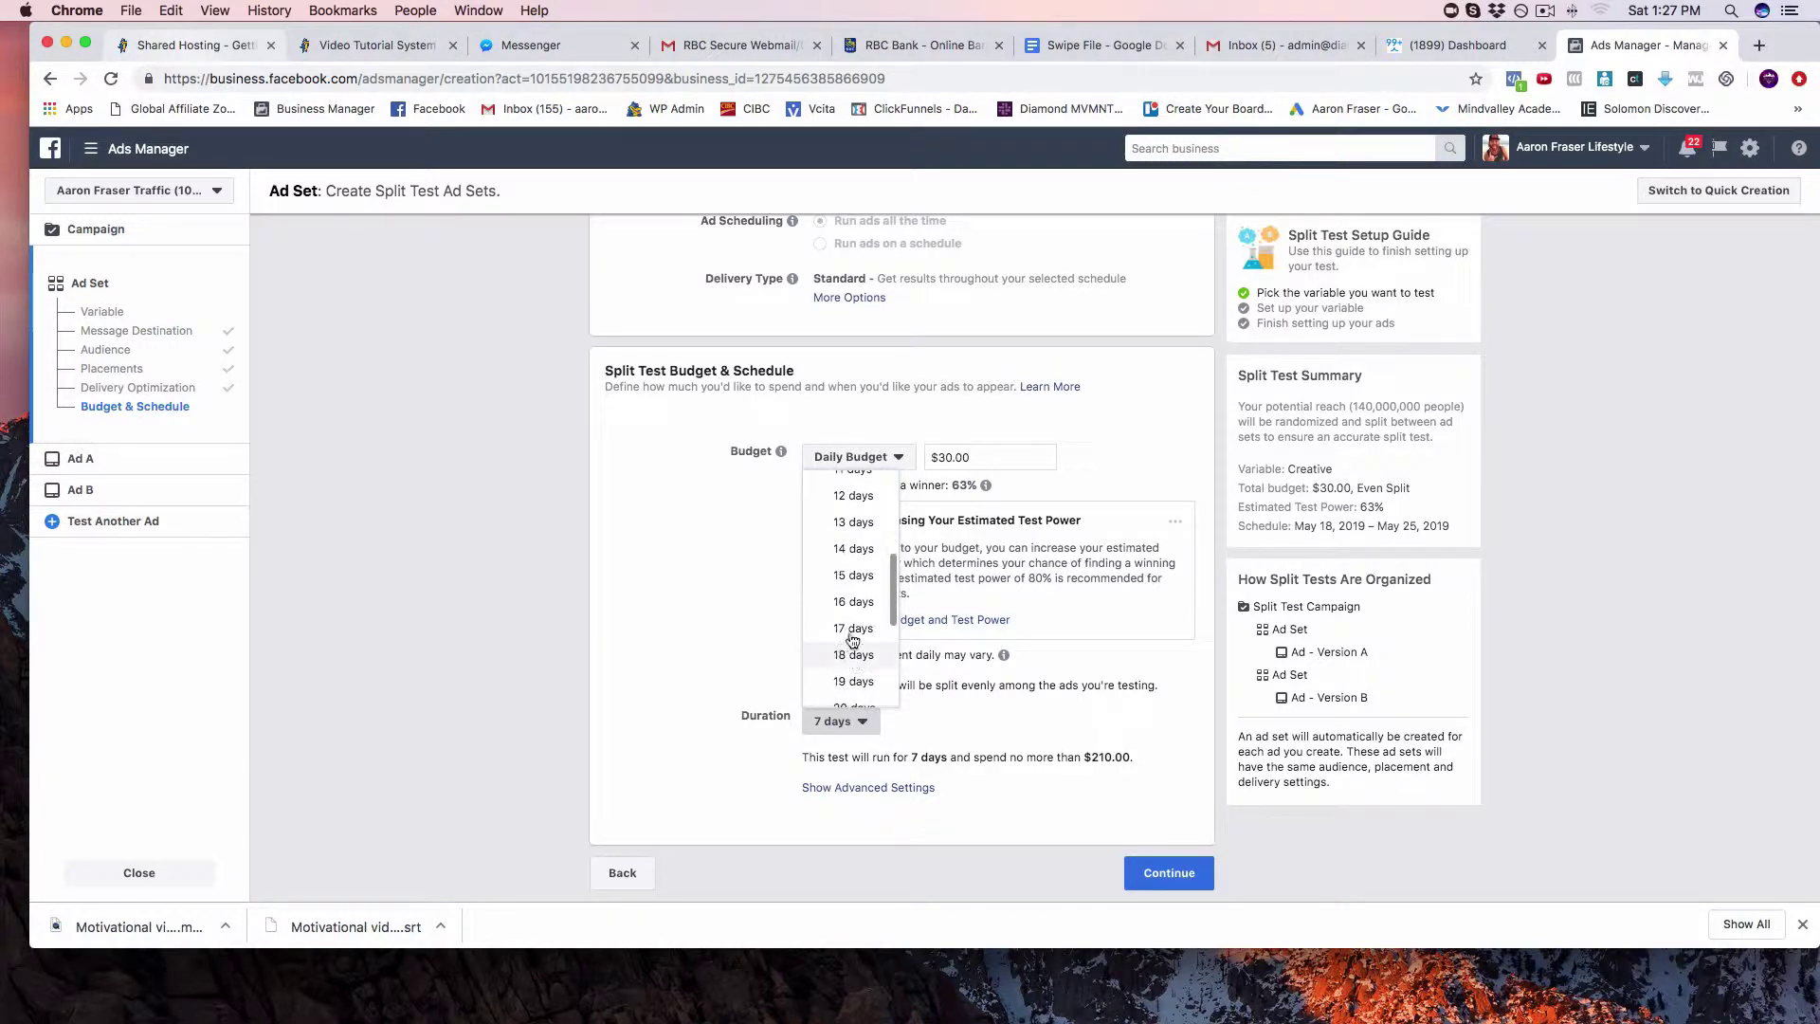
{"action": "left_click", "coordinate": [853, 547]}
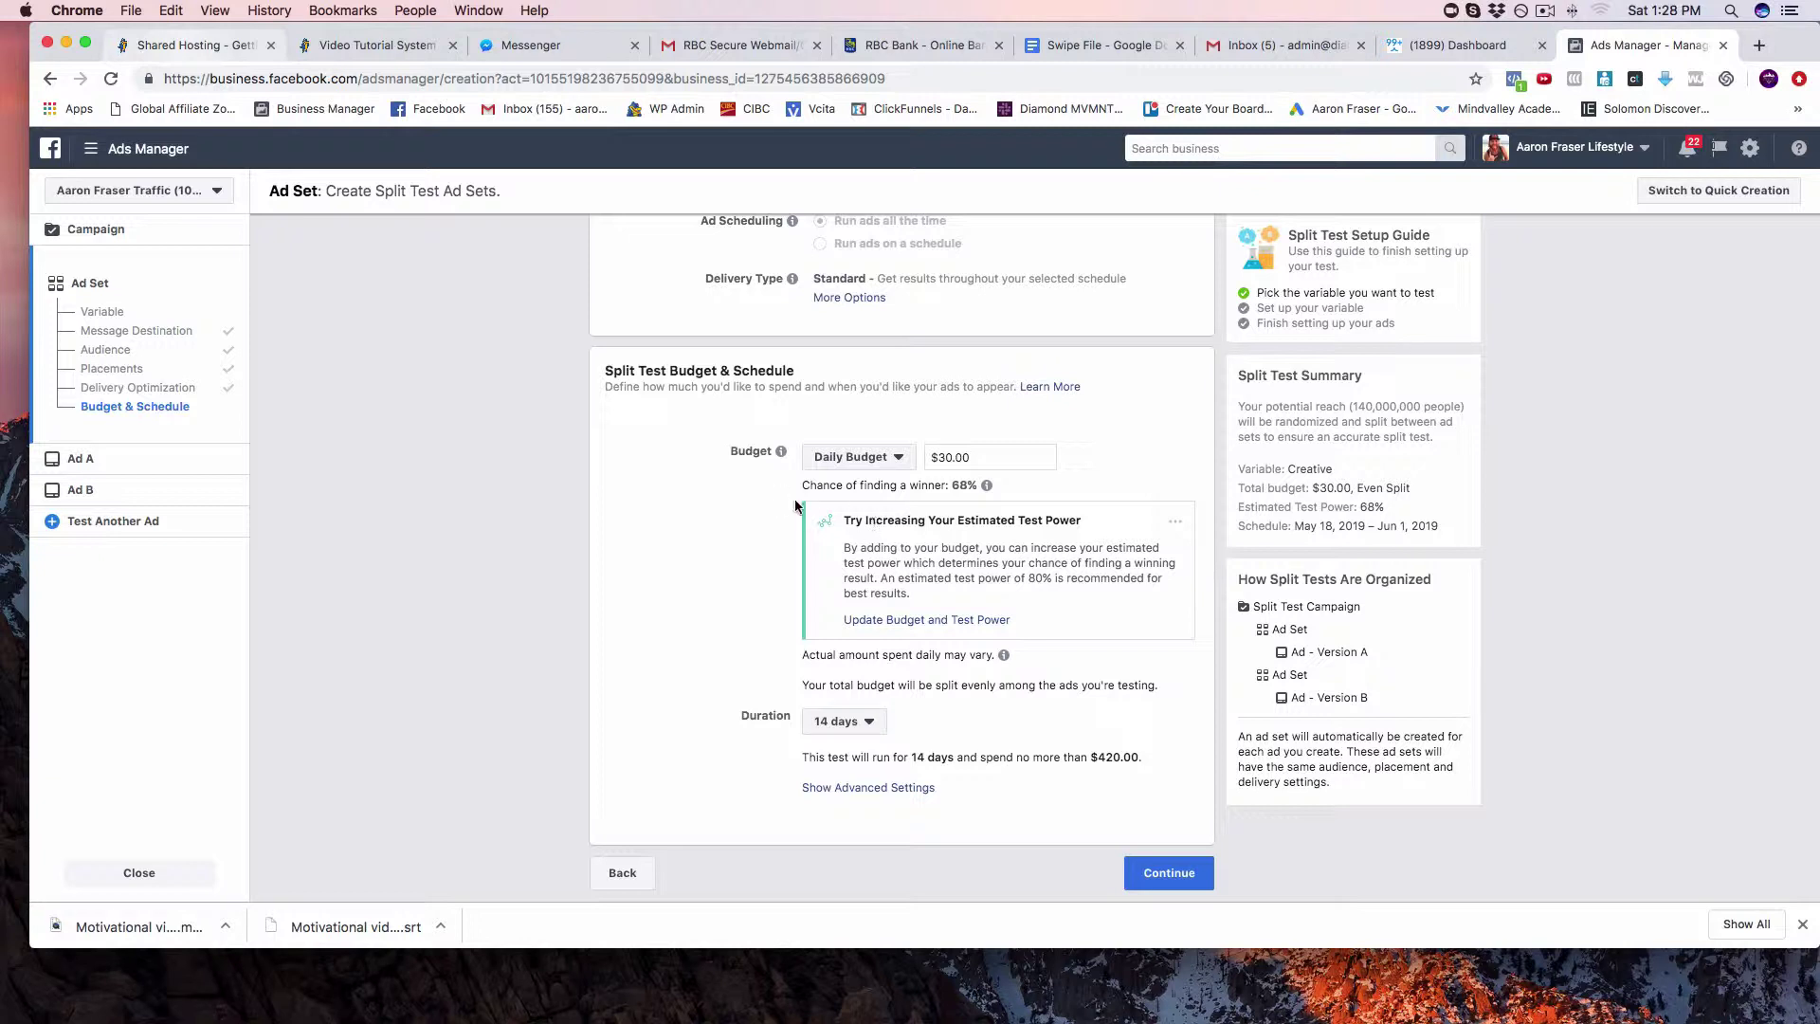
Set the split test duration to 30 days
{"action": "left_click", "coordinate": [865, 726]}
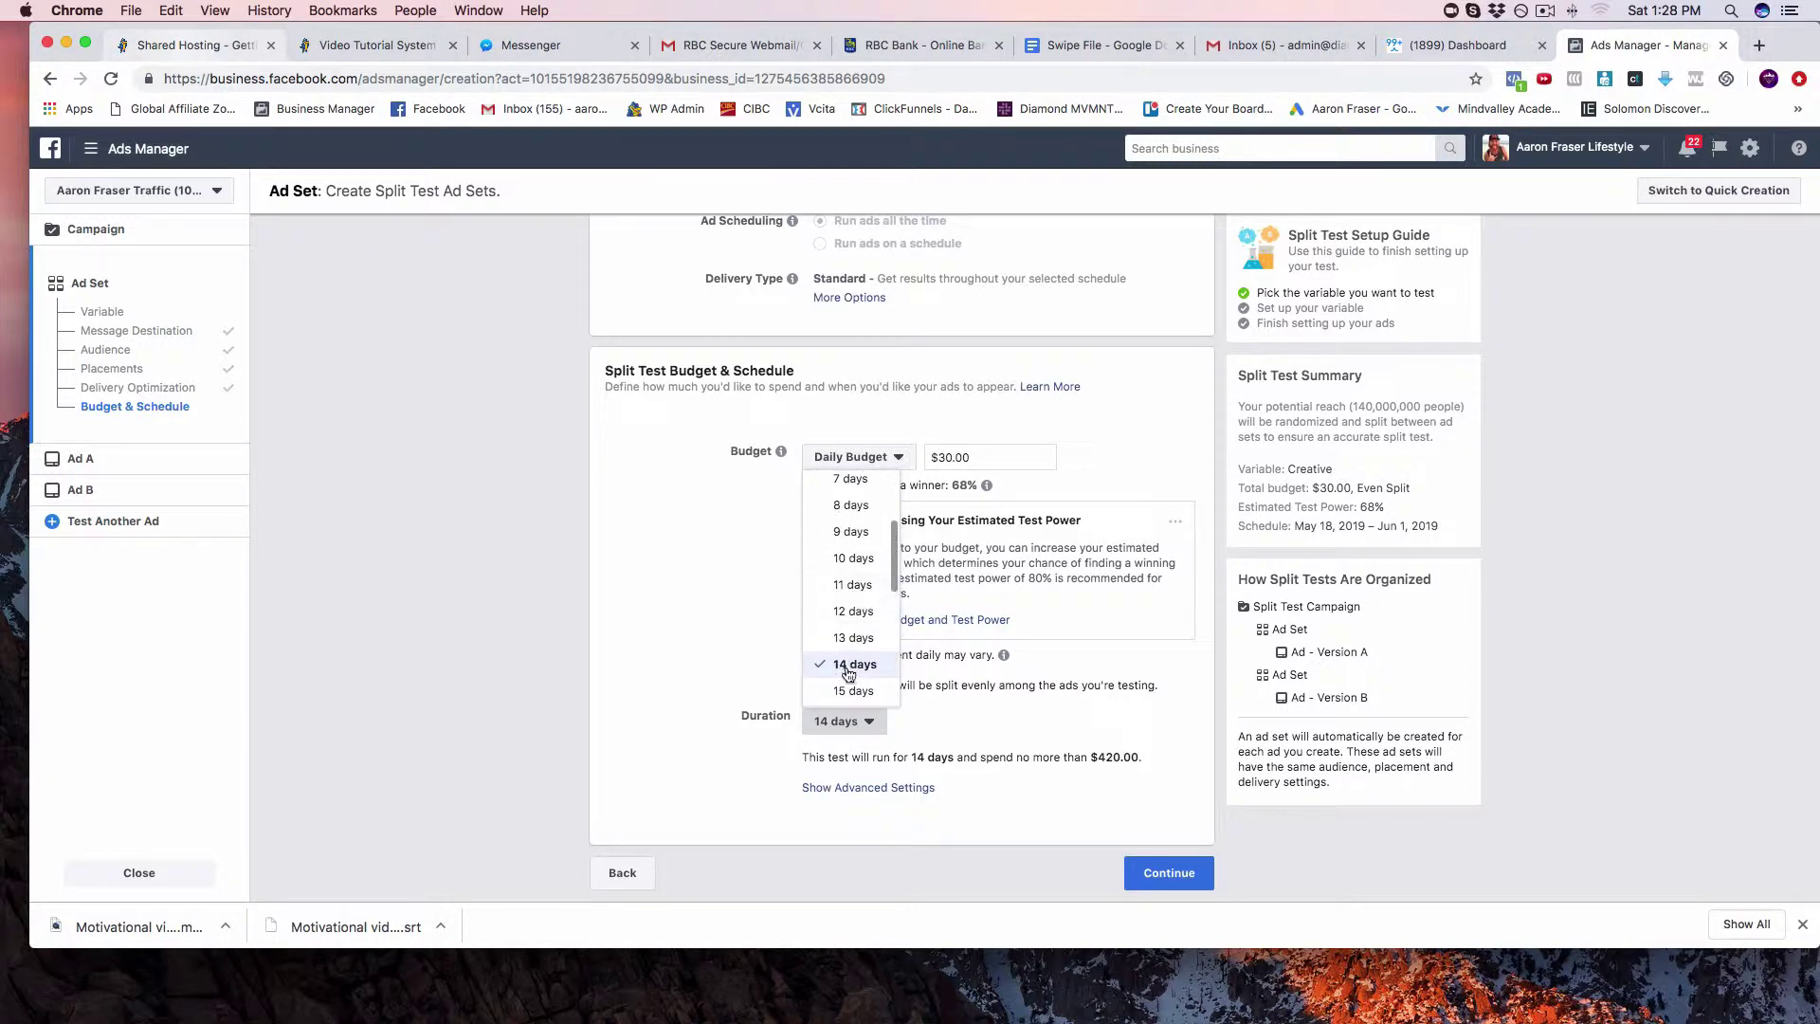
{"action": "scroll", "coordinate": [835, 624], "scroll_direction": "down", "scroll_amount": 8}
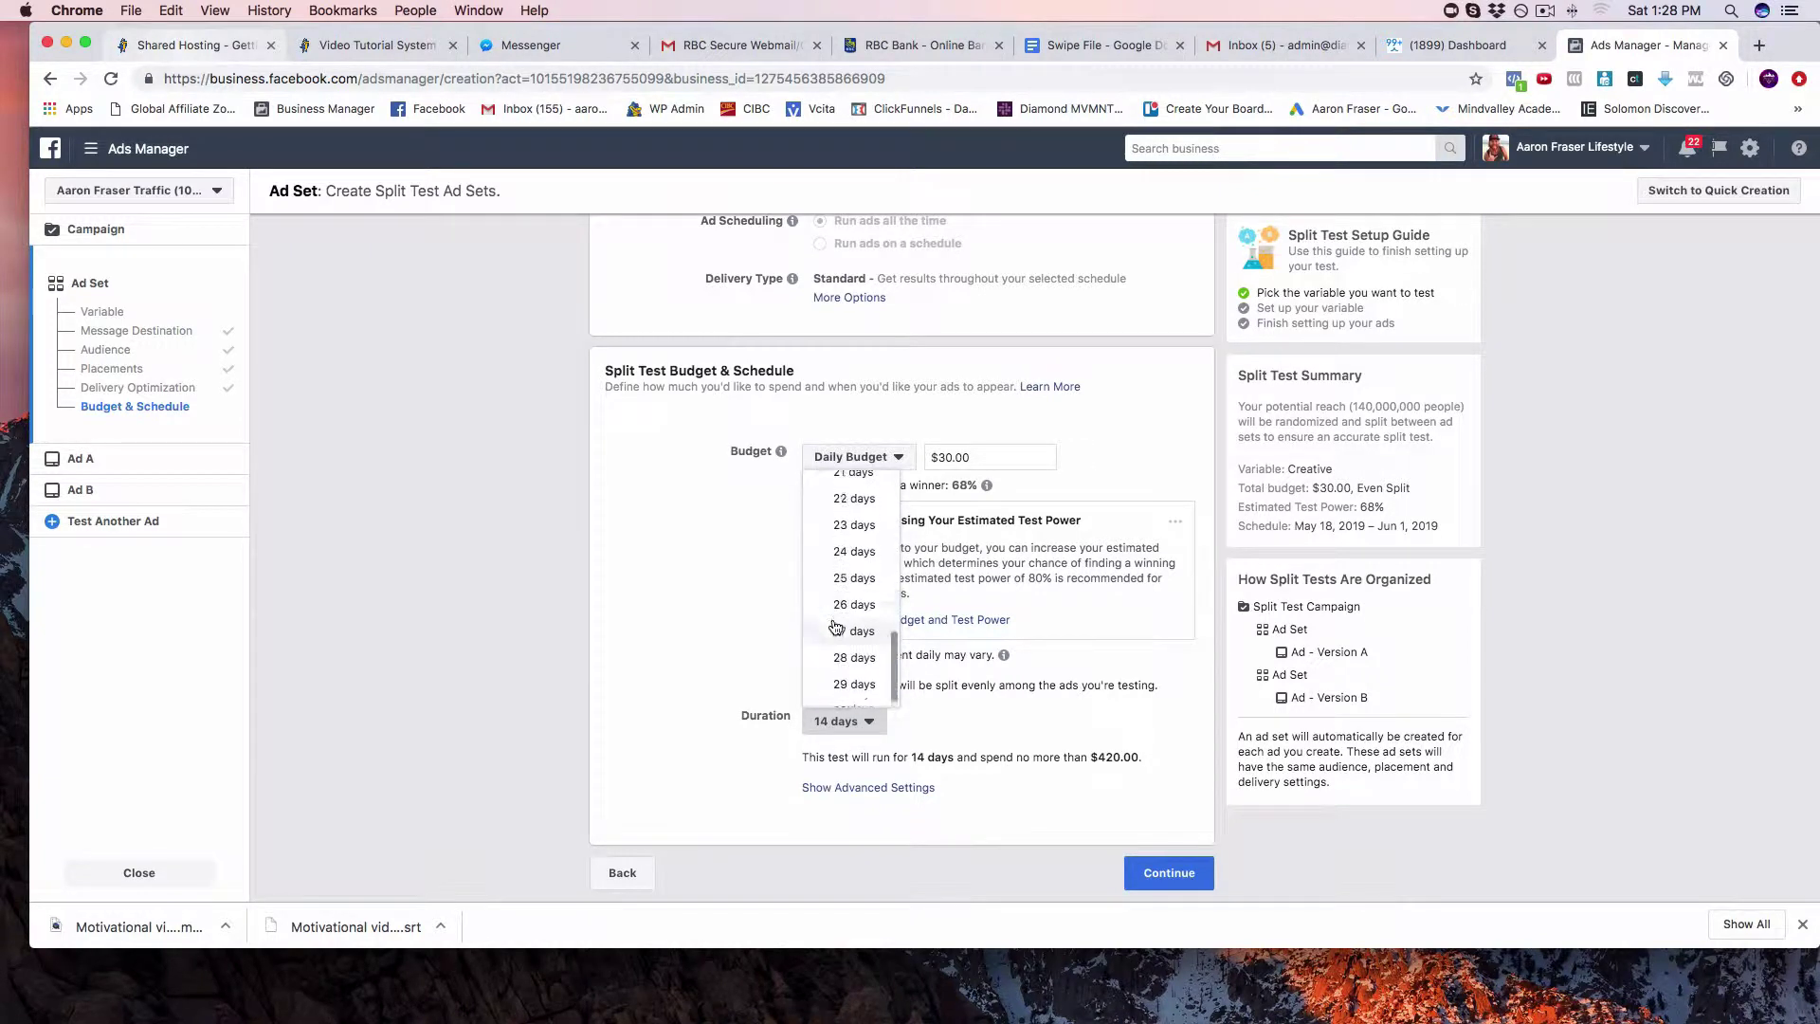
{"action": "left_click", "coordinate": [847, 694]}
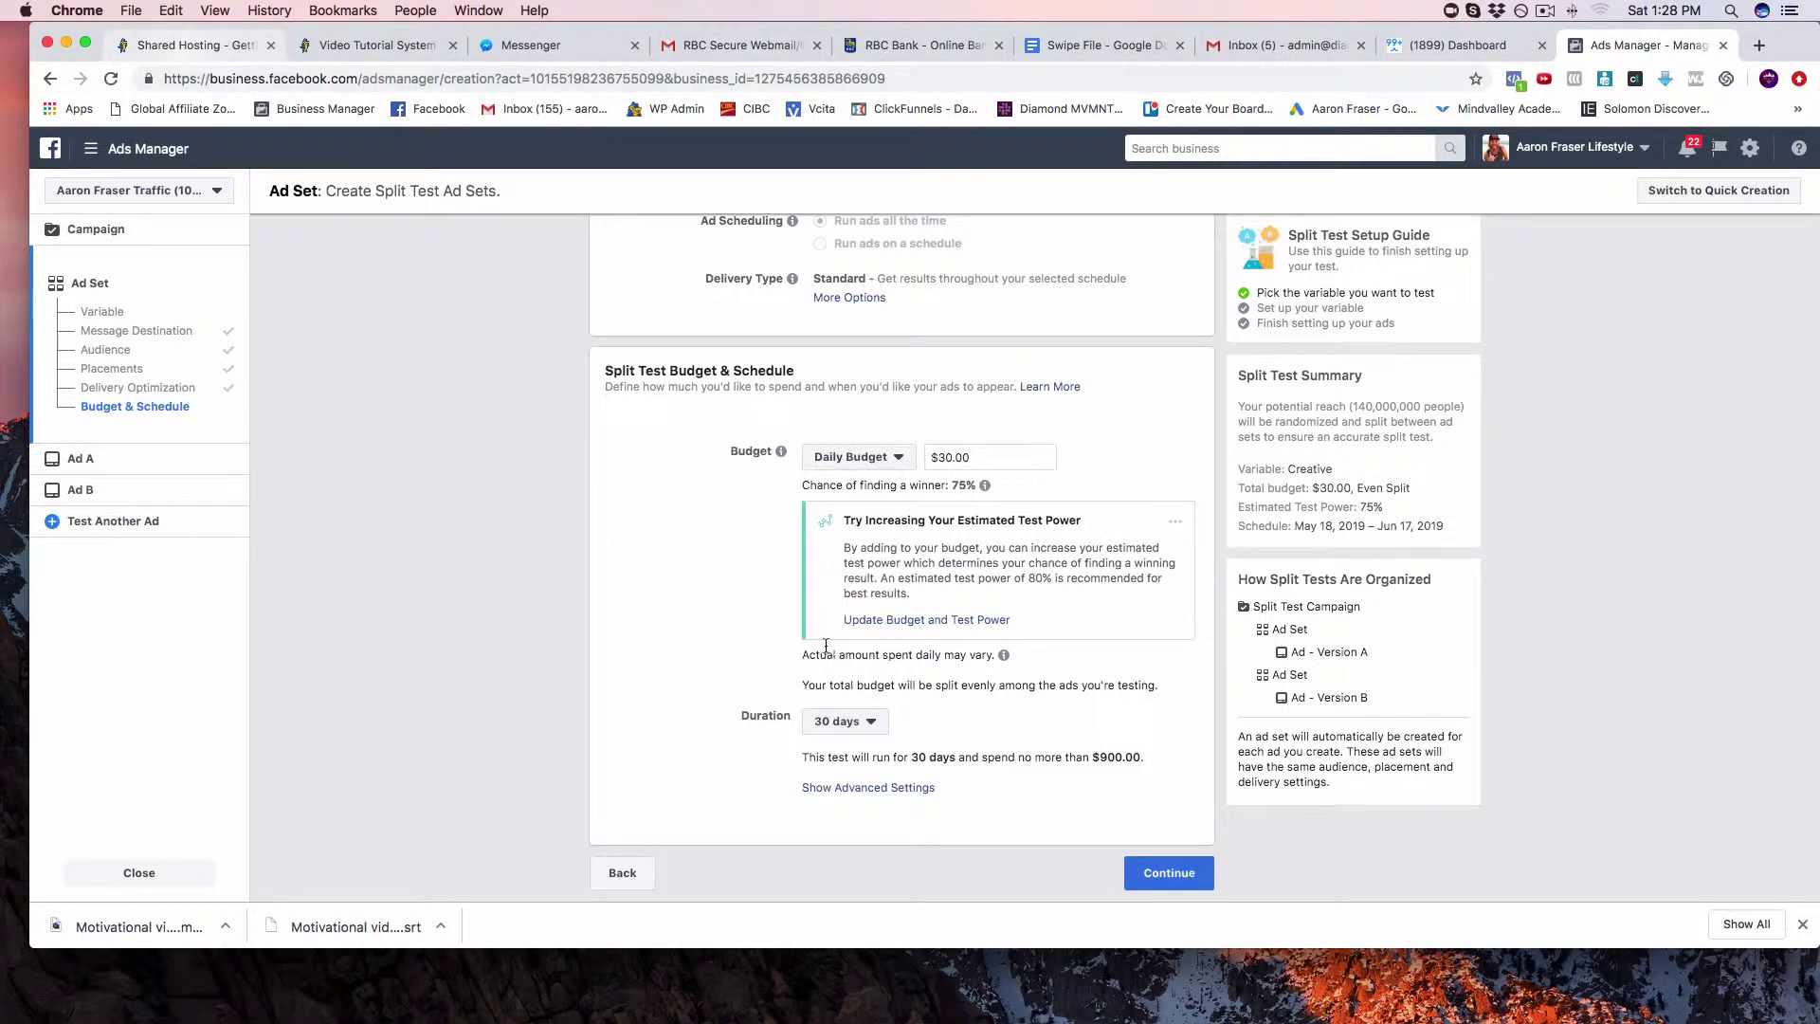
Try raising the split test's daily budget to $150
{"action": "left_click", "coordinate": [962, 458]}
{"action": "type", "text": "150"}
{"action": "left_click", "coordinate": [1089, 459]}
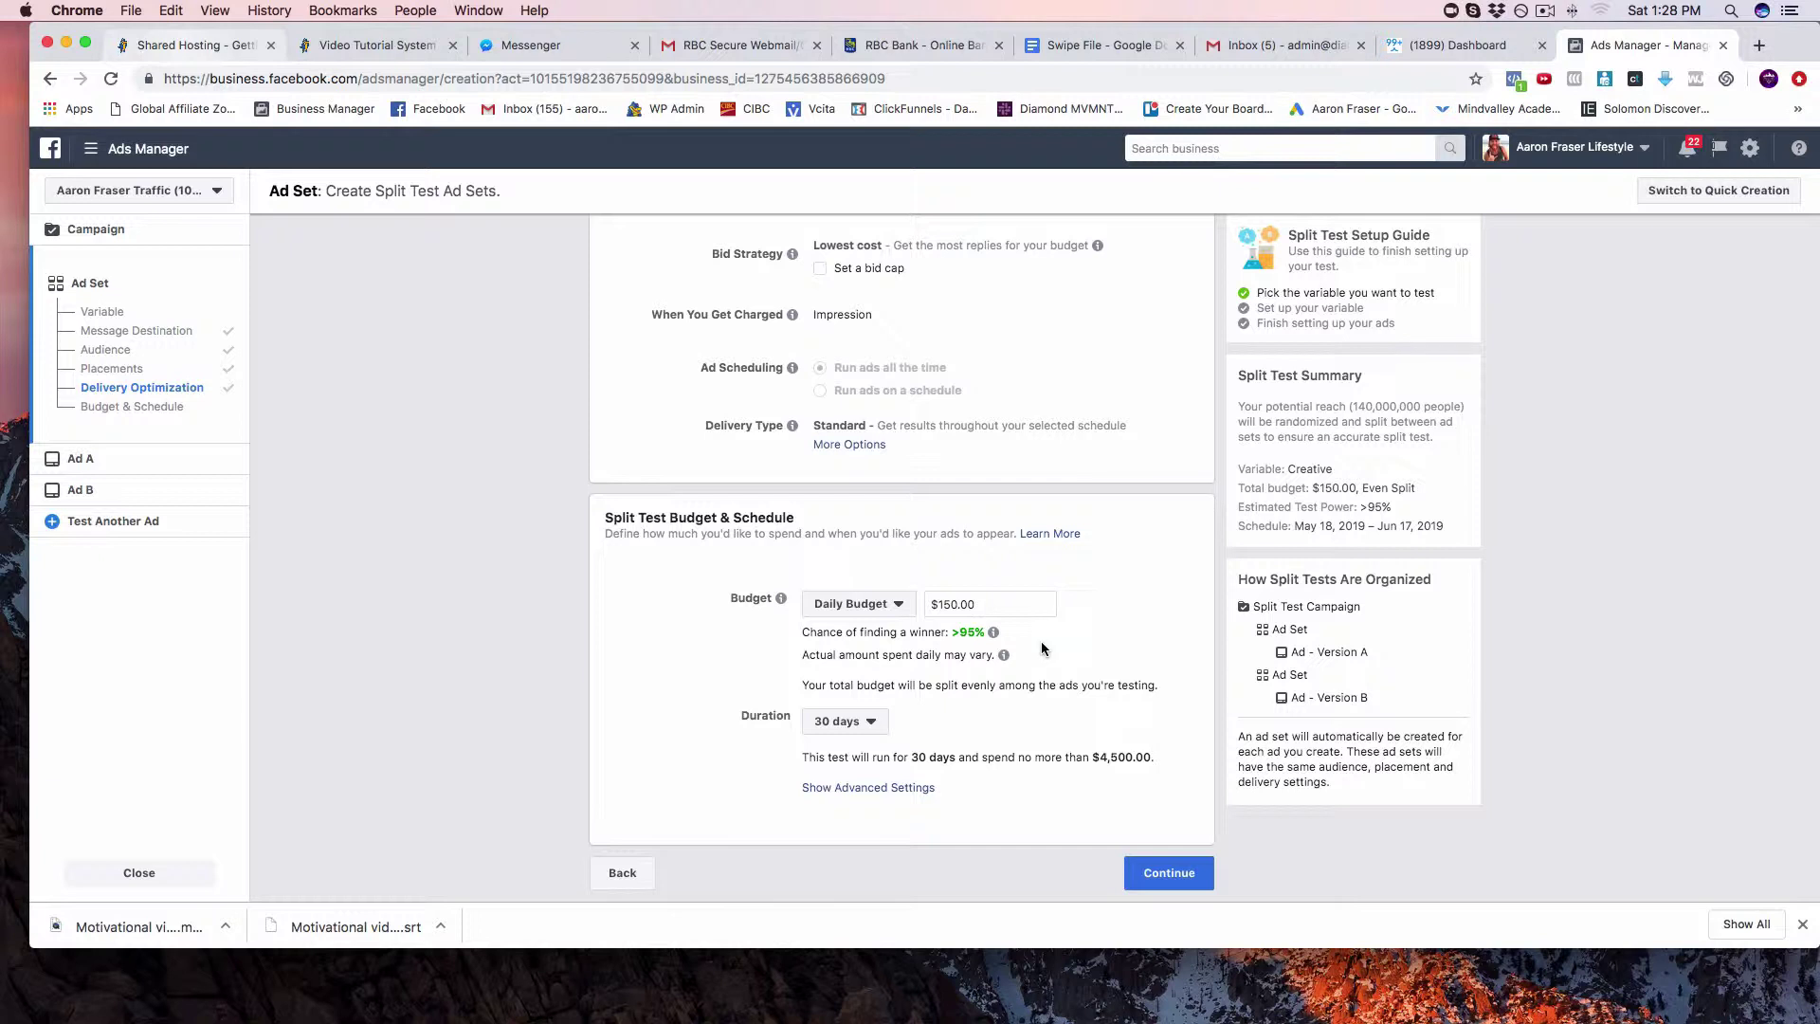
Change the split test's budget type to Lifetime Budget and set the amount to $150
{"action": "left_click", "coordinate": [888, 603]}
{"action": "left_click", "coordinate": [880, 631]}
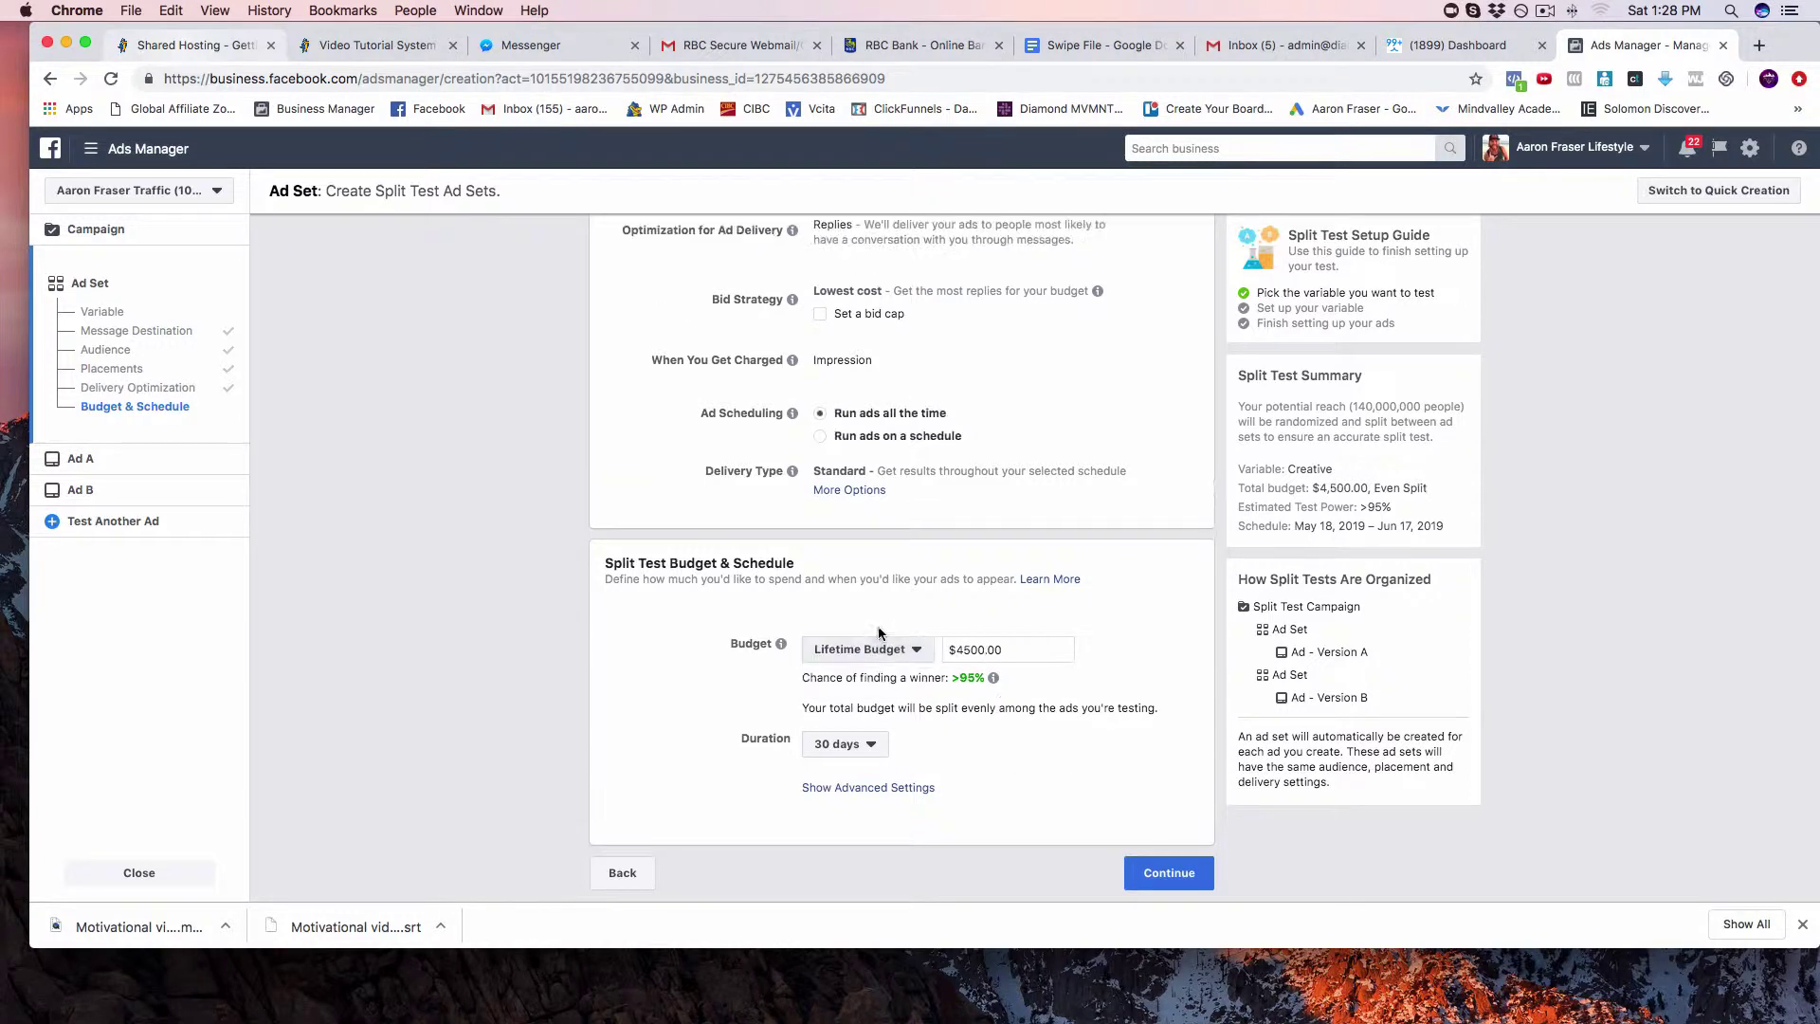
{"action": "left_click_drag", "start_coordinate": [1016, 648], "coordinate": [938, 649]}
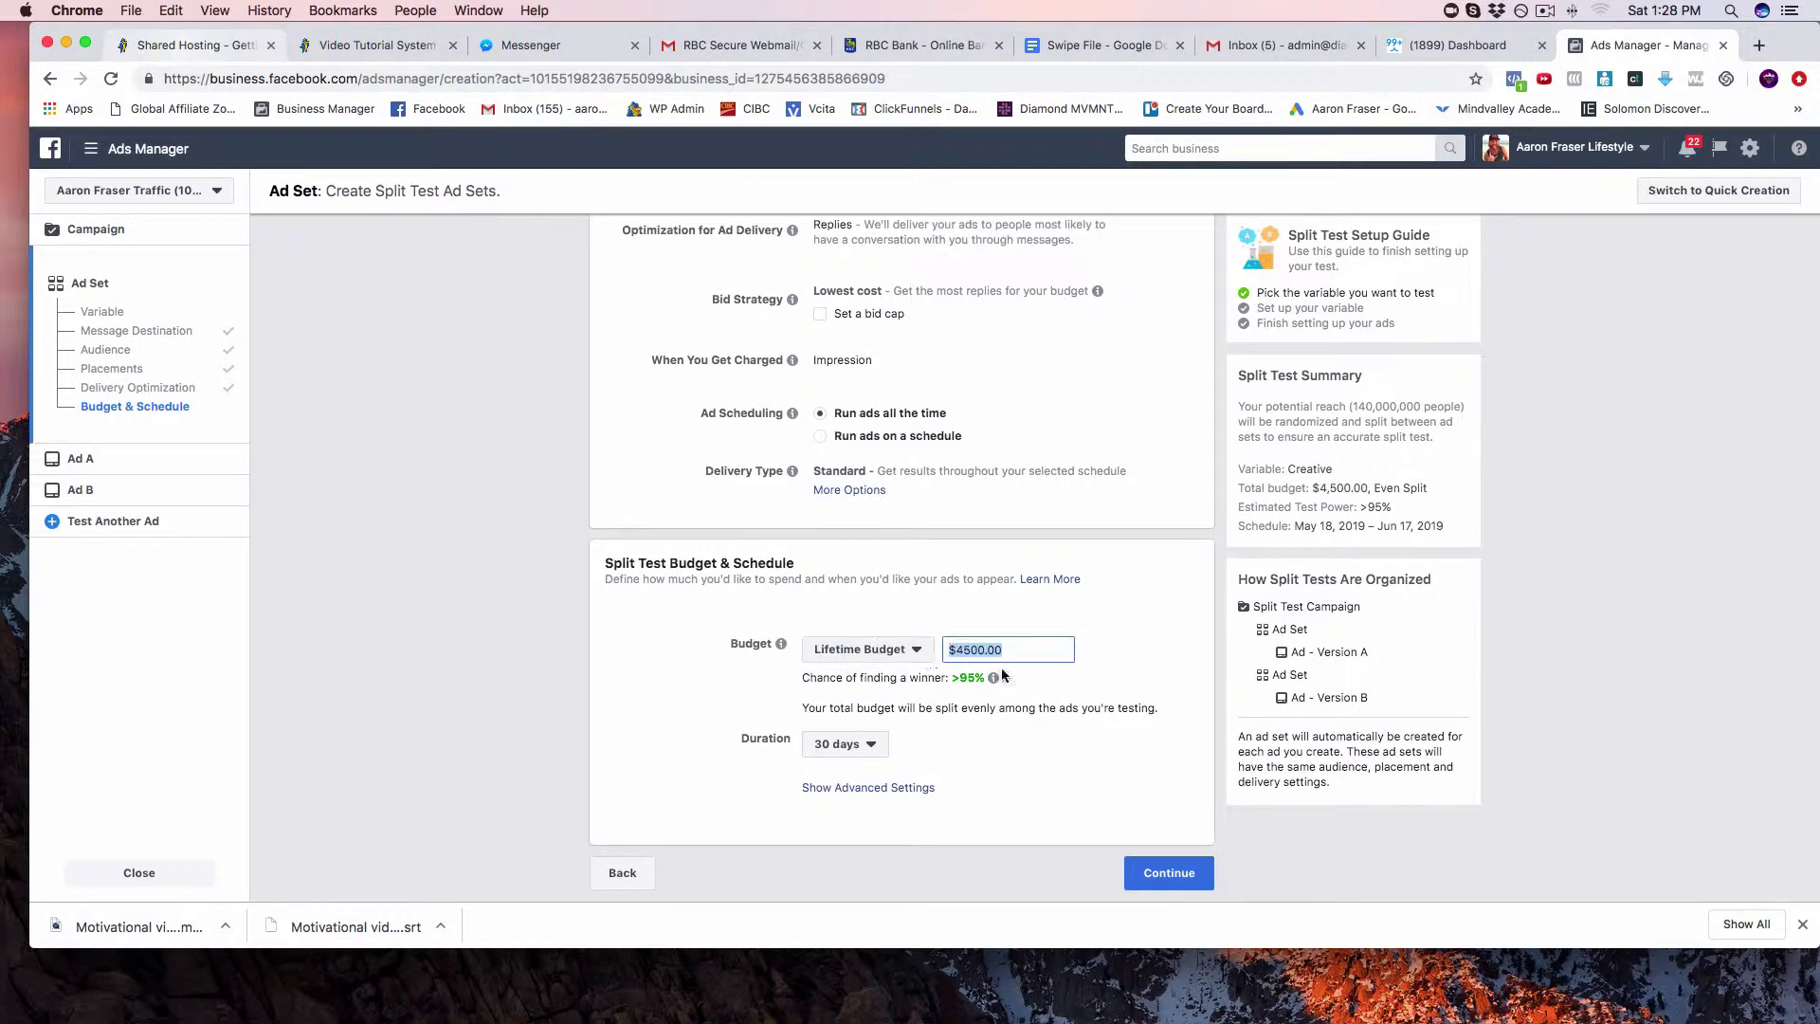
{"action": "type", "text": "150"}
{"action": "scroll", "coordinate": [1096, 640], "scroll_direction": "down", "scroll_amount": 3}
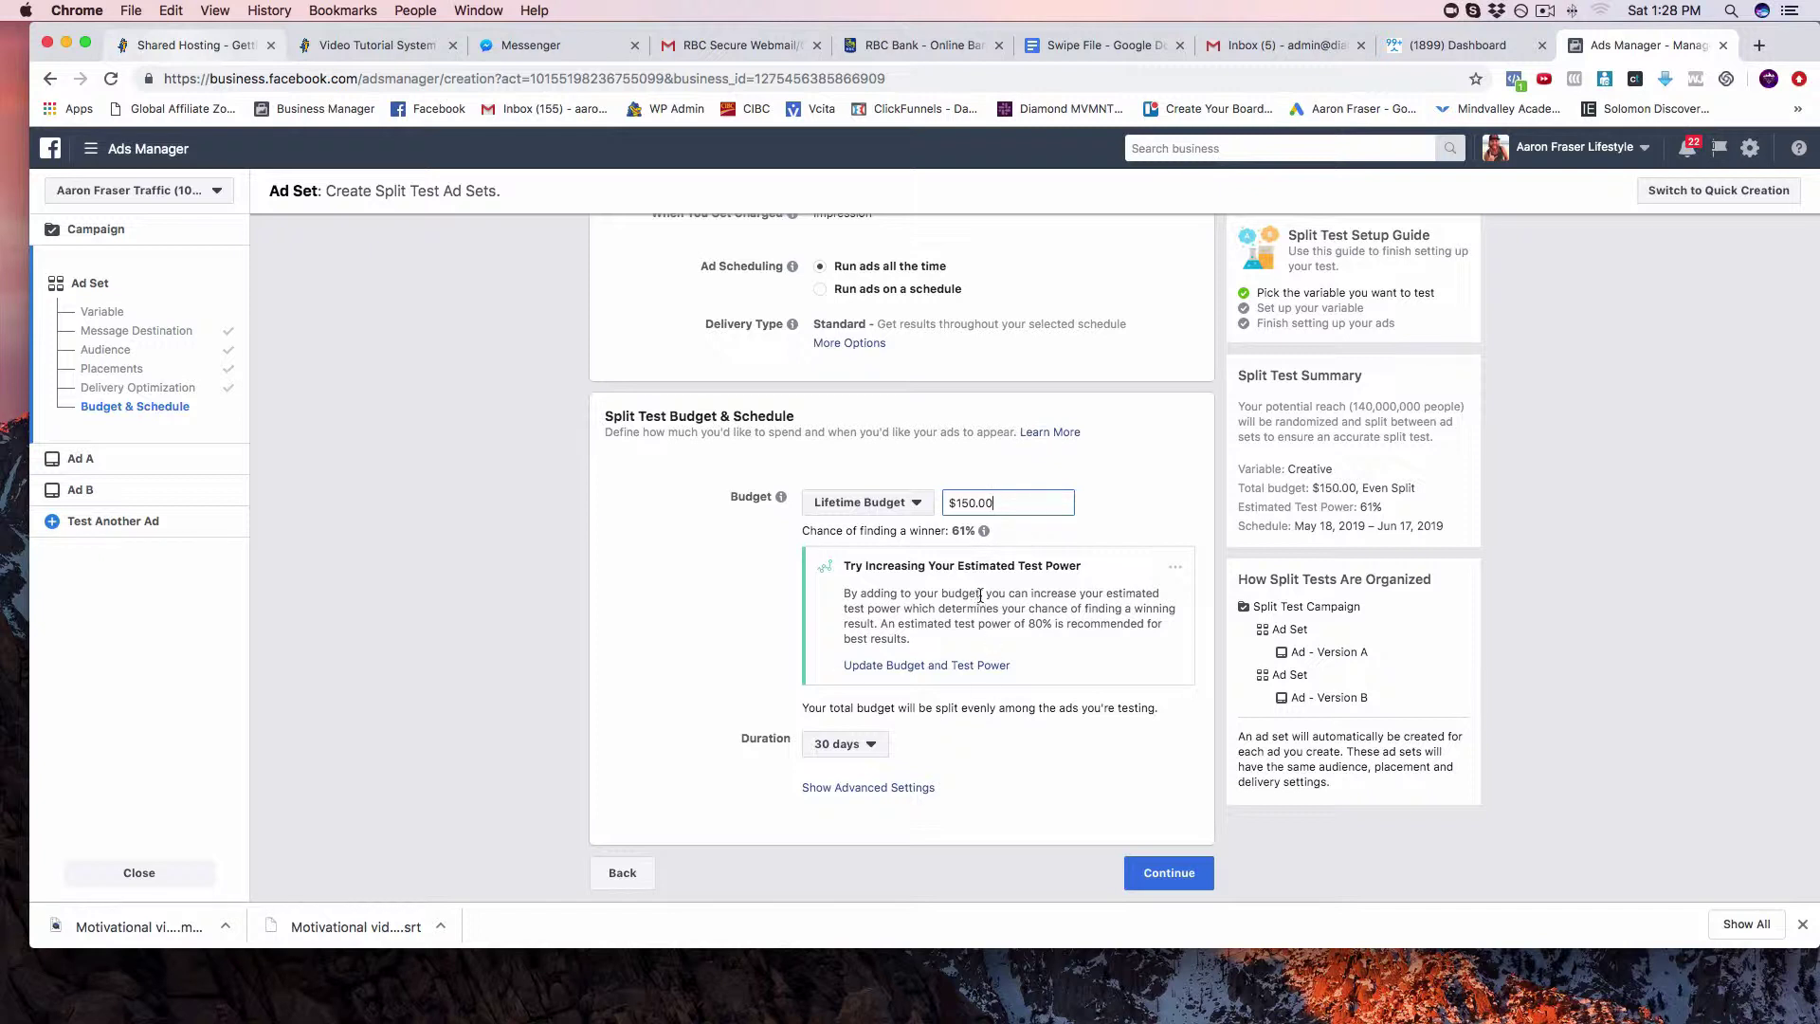
Try a $30 lifetime budget for the split test
{"action": "left_click_drag", "start_coordinate": [1000, 500], "coordinate": [907, 495]}
{"action": "type", "text": "30"}
{"action": "left_click", "coordinate": [1005, 729]}
Set the split test duration to 7 days
{"action": "left_click", "coordinate": [879, 748]}
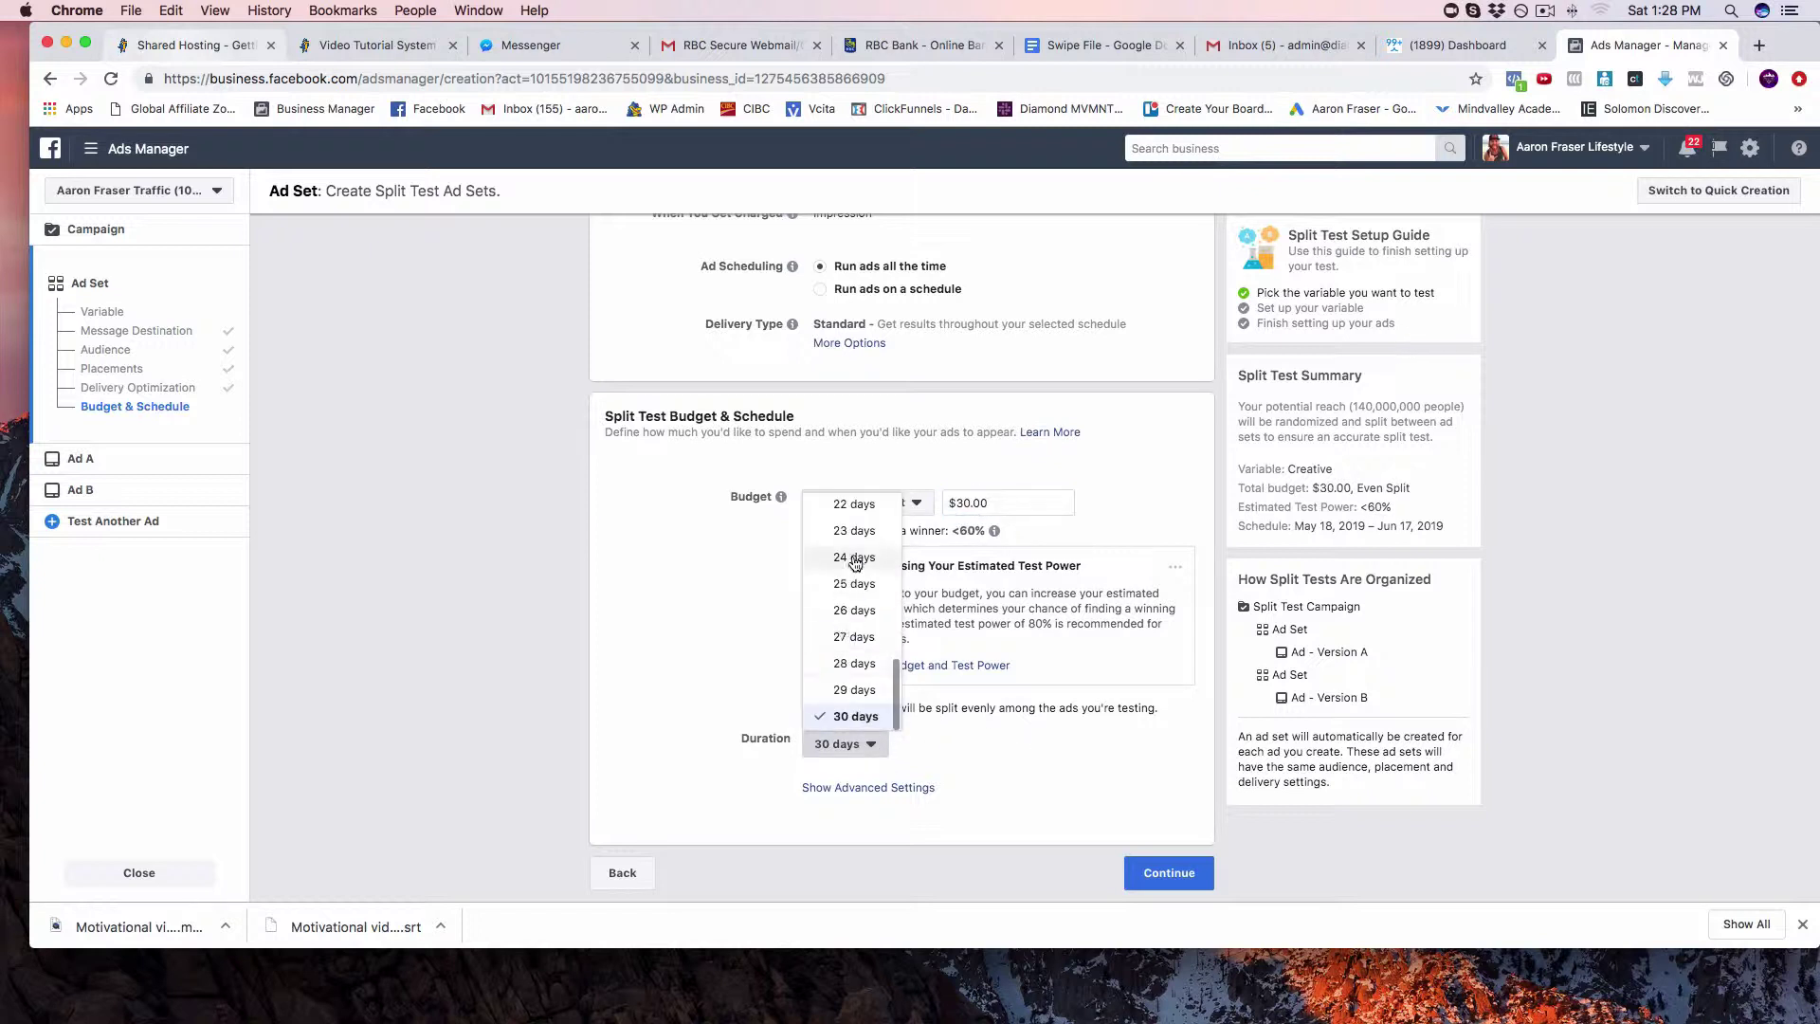
{"action": "scroll", "coordinate": [850, 607], "scroll_direction": "up", "scroll_amount": 10}
{"action": "left_click", "coordinate": [848, 614]}
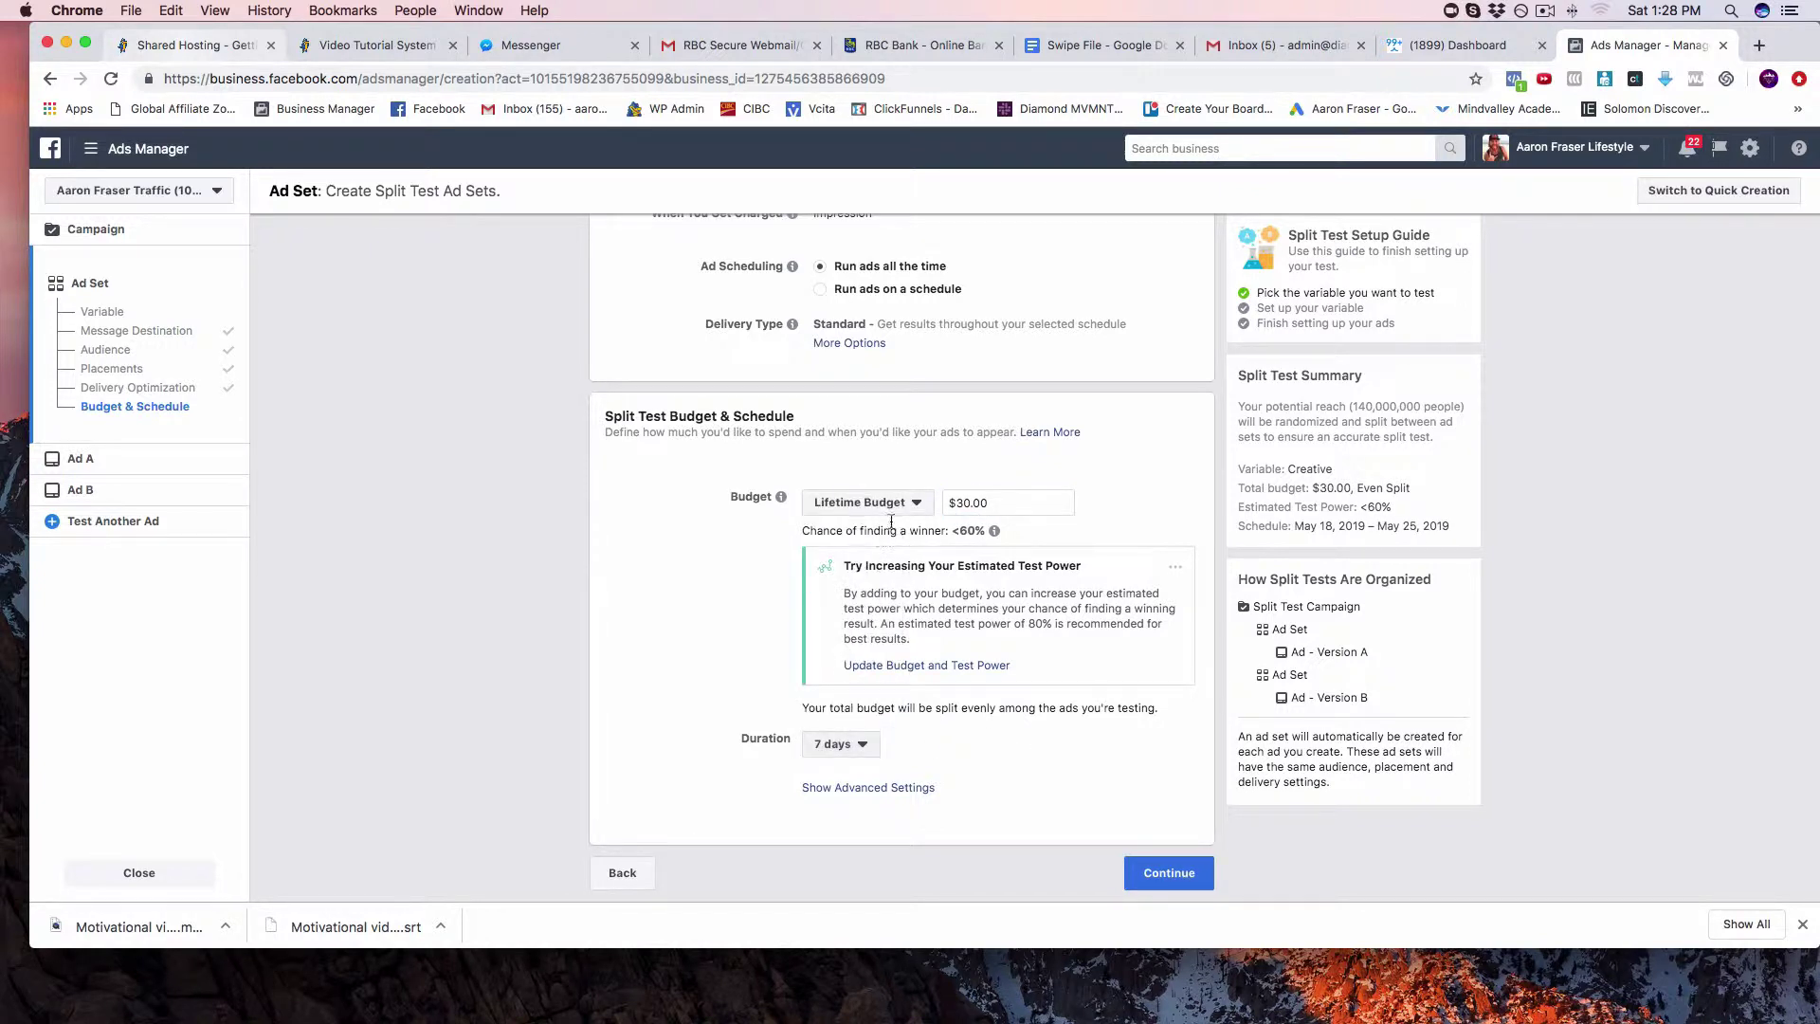
Change the split test's budget type to Daily Budget, set the amount to $30, and continue to the Ad A setup
{"action": "left_click", "coordinate": [863, 502]}
{"action": "left_click", "coordinate": [866, 556]}
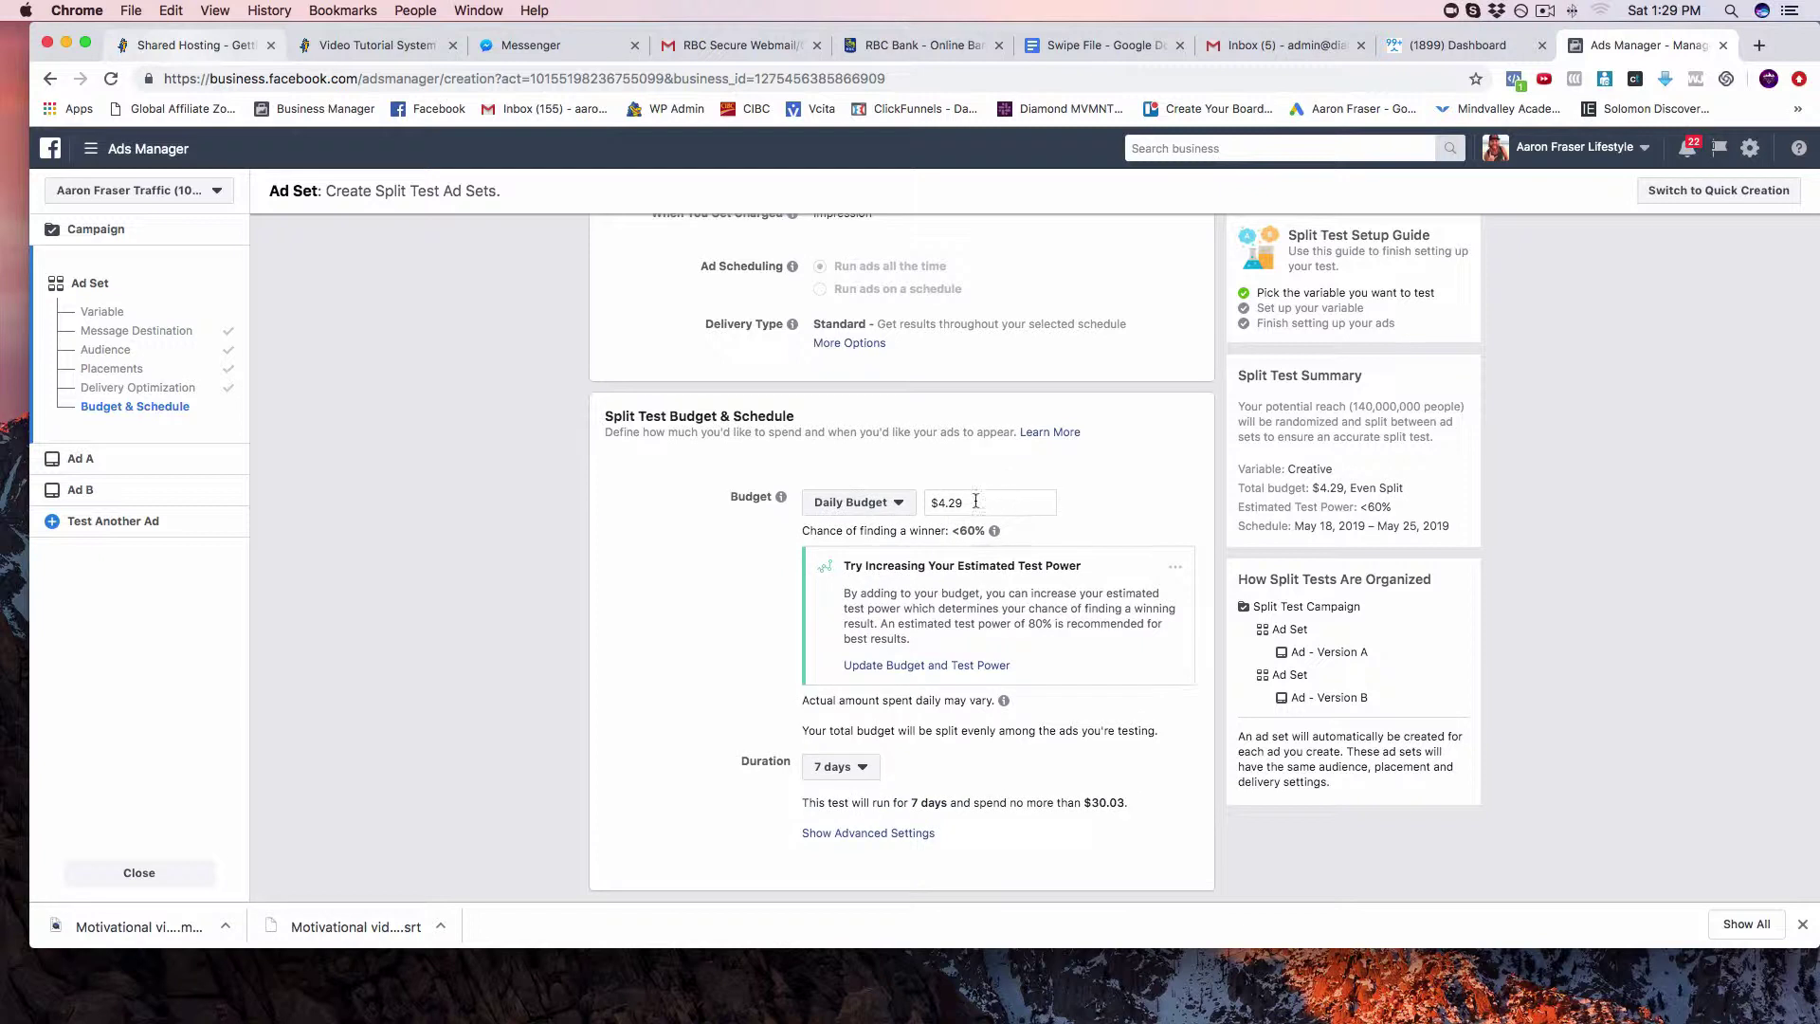
{"action": "left_click", "coordinate": [981, 502]}
{"action": "type", "text": "30"}
{"action": "left_click", "coordinate": [1127, 502]}
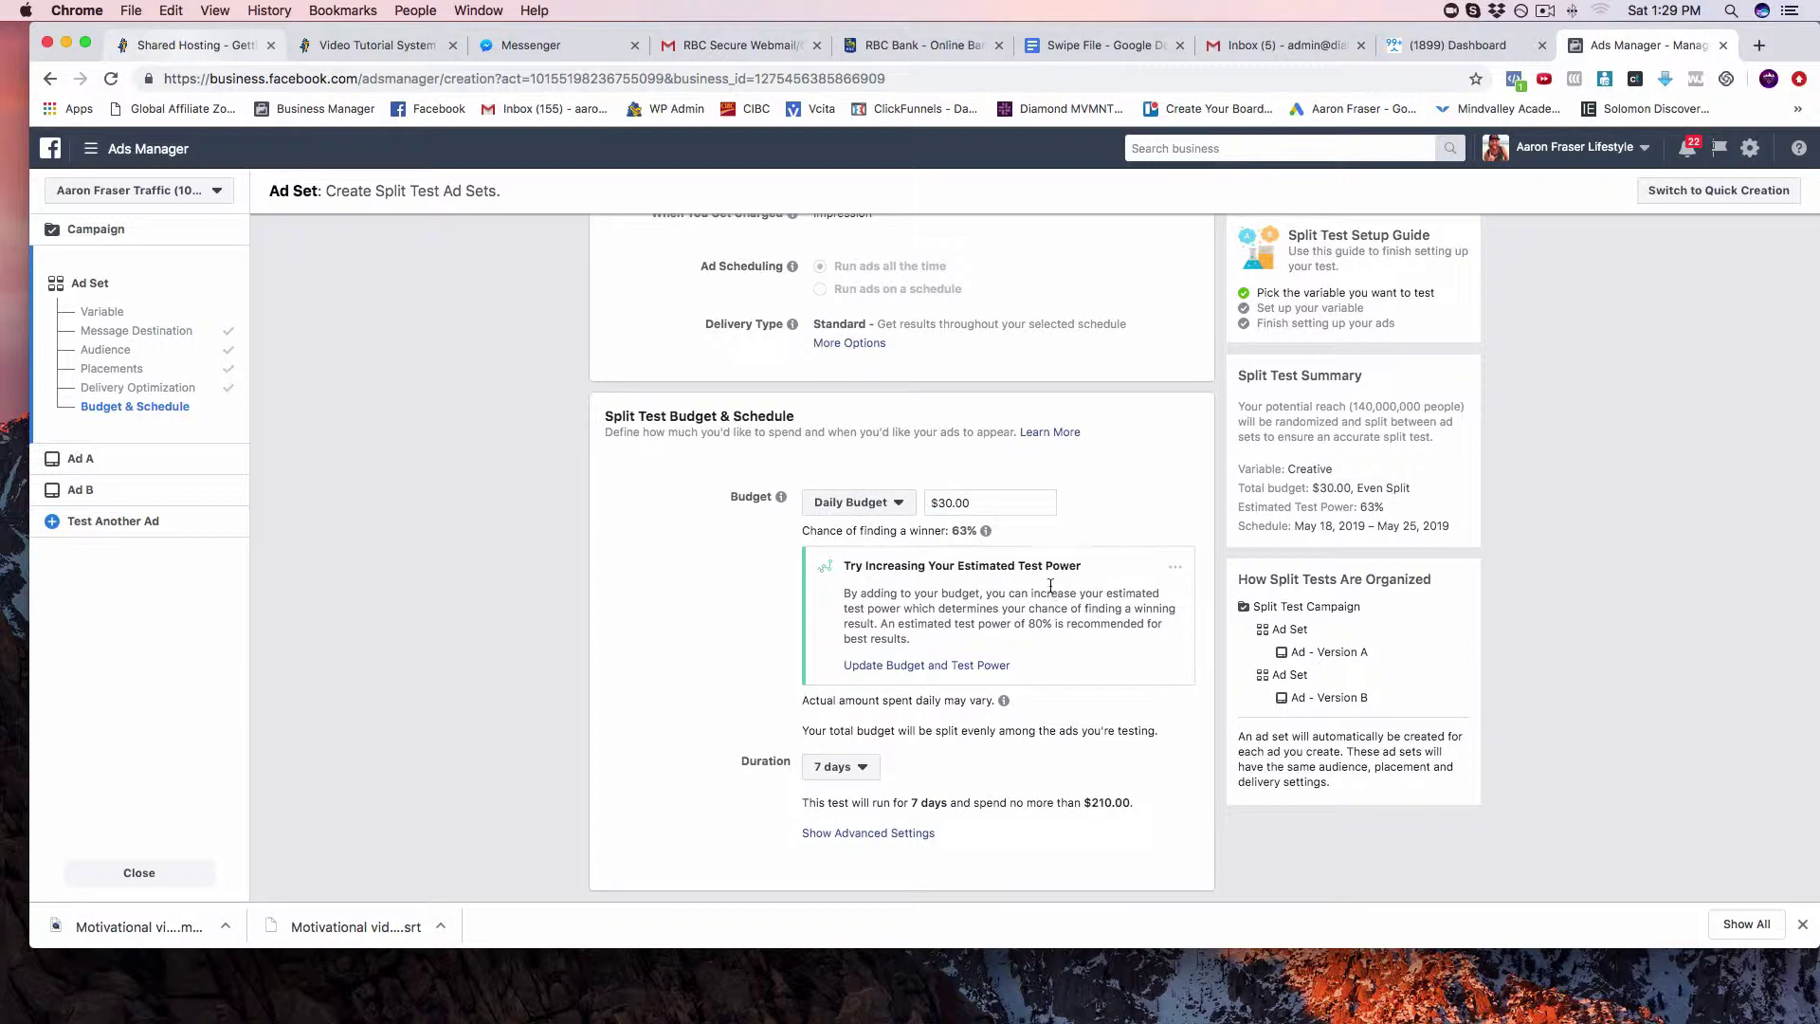
{"action": "scroll", "coordinate": [1062, 621], "scroll_direction": "down", "scroll_amount": 1}
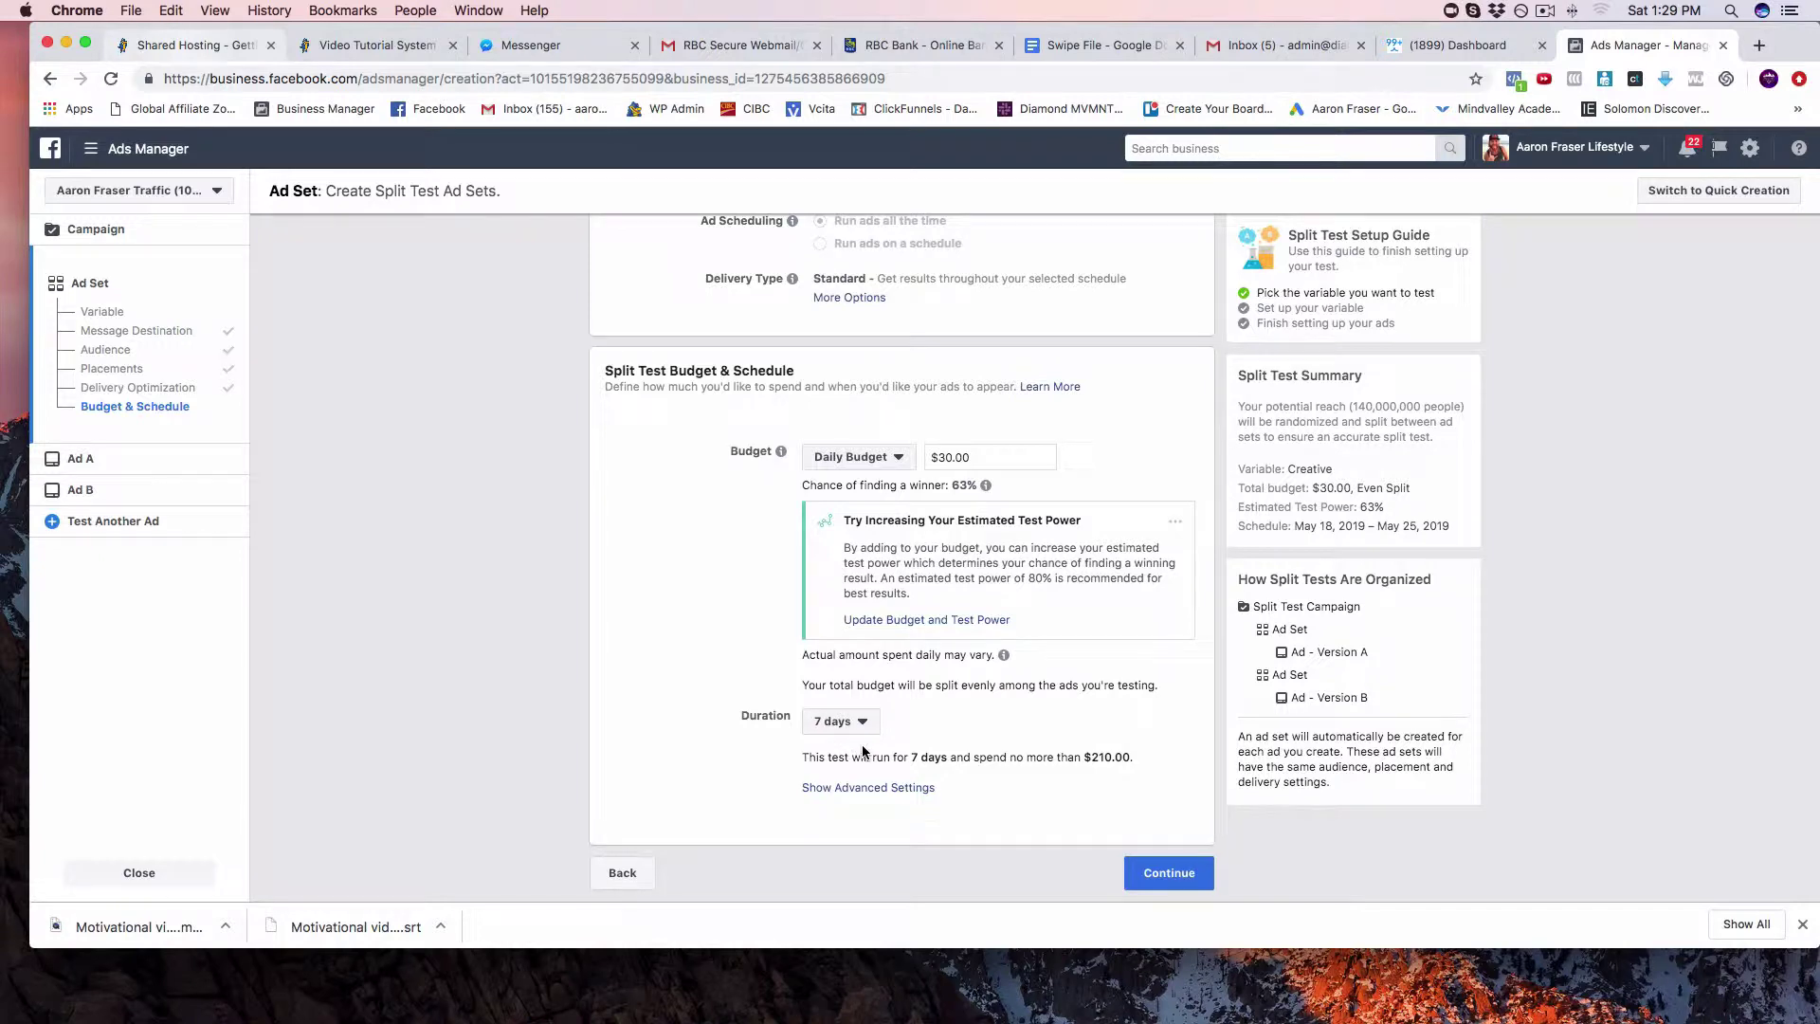
{"action": "left_click", "coordinate": [1169, 873]}
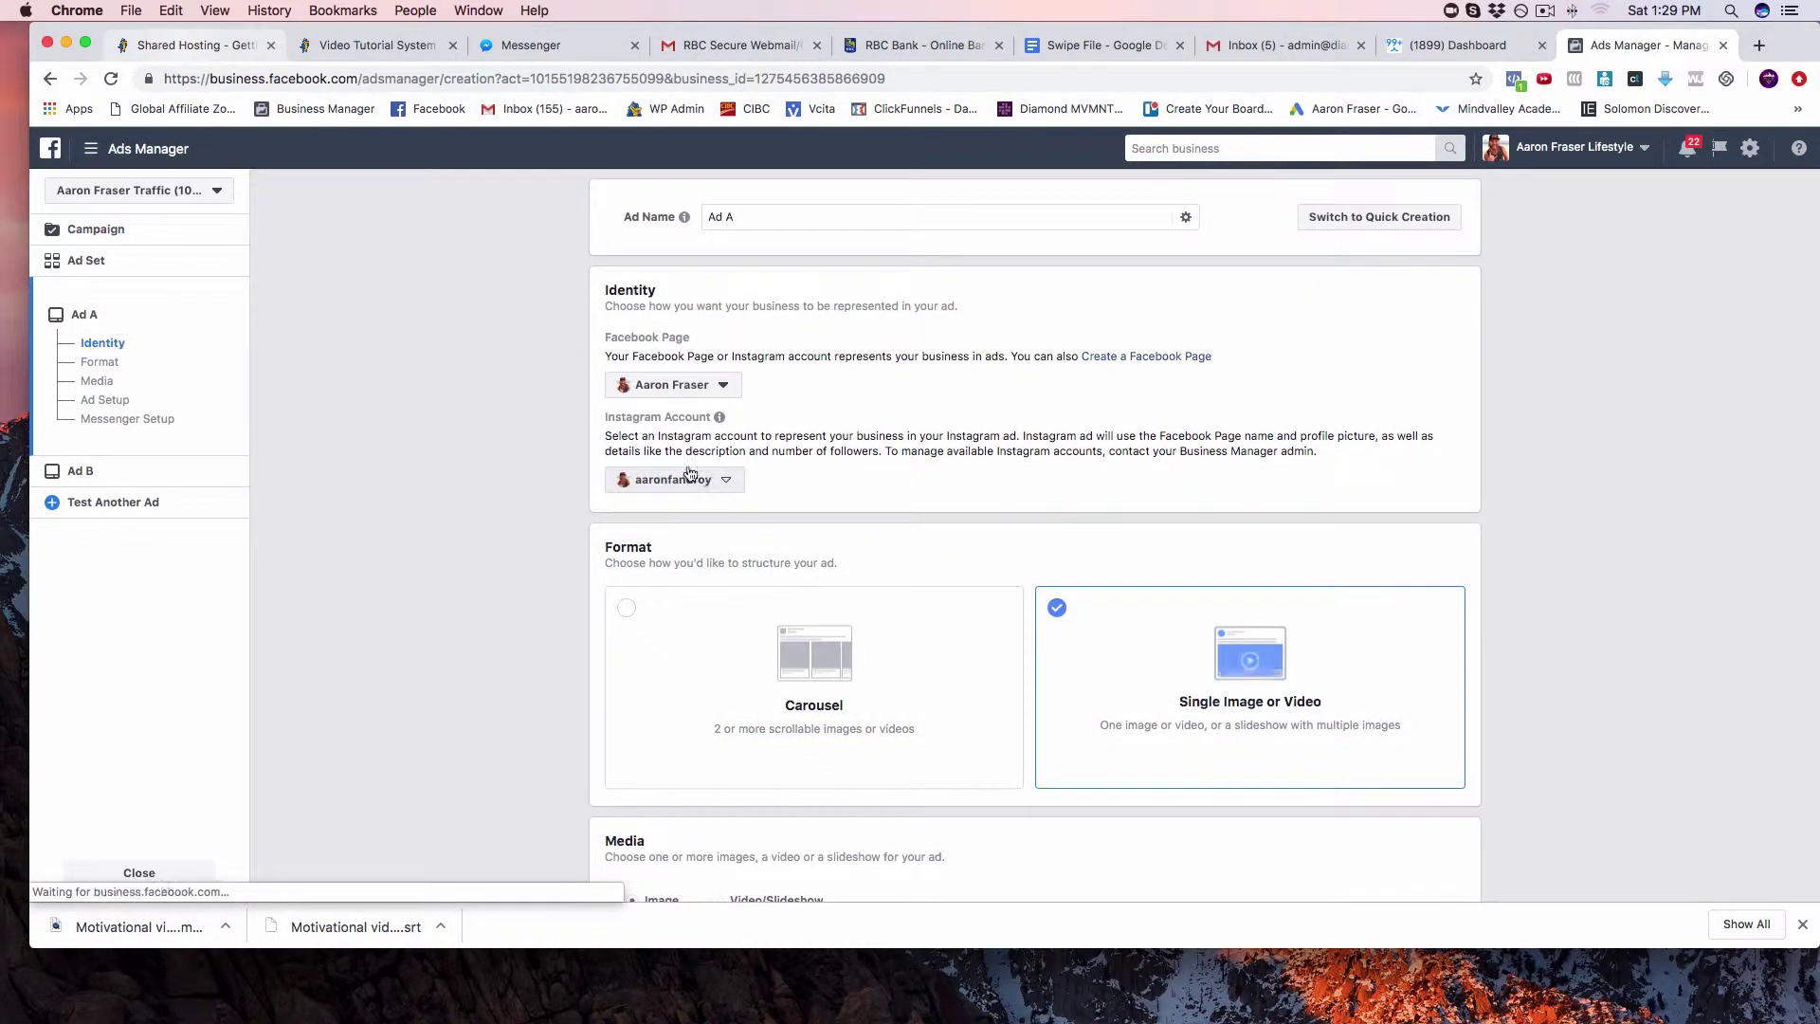
Examine Ad A's name, identity, format, media, ad text and Messenger setup options
{"action": "left_click_drag", "start_coordinate": [746, 217], "coordinate": [717, 217]}
{"action": "left_click", "coordinate": [738, 217]}
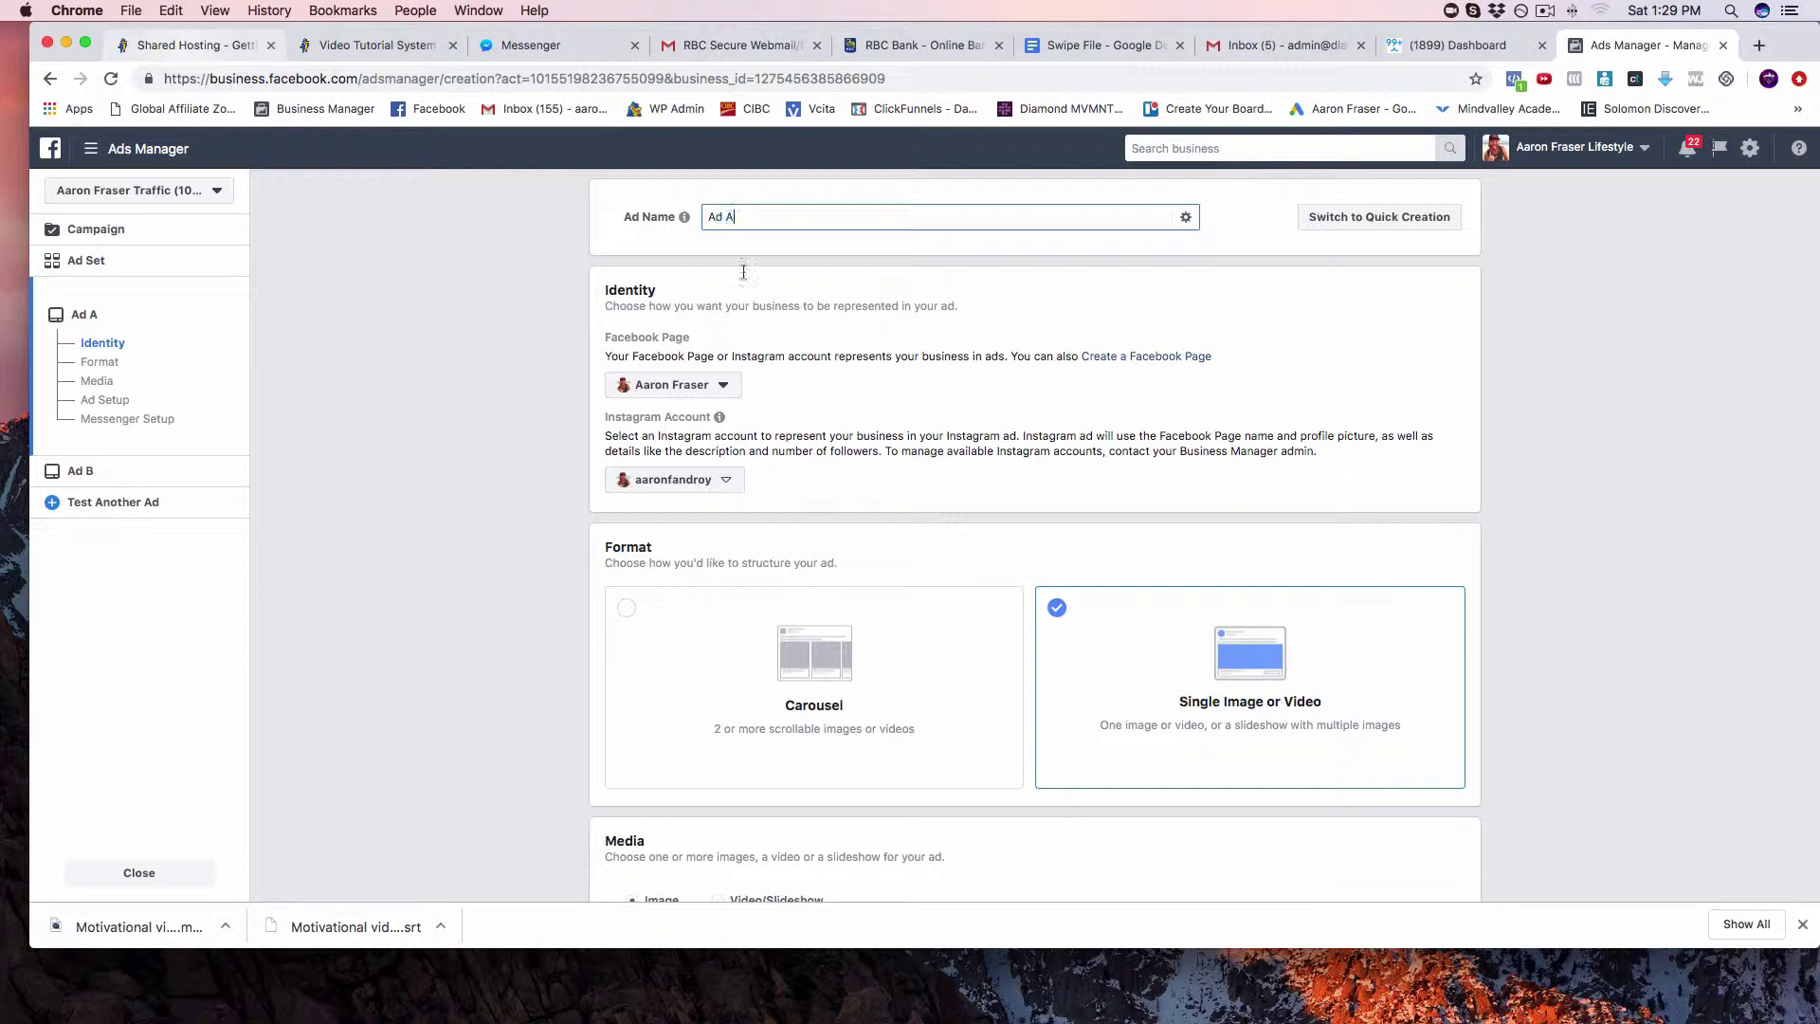
{"action": "scroll", "coordinate": [744, 332], "scroll_direction": "down", "scroll_amount": 2}
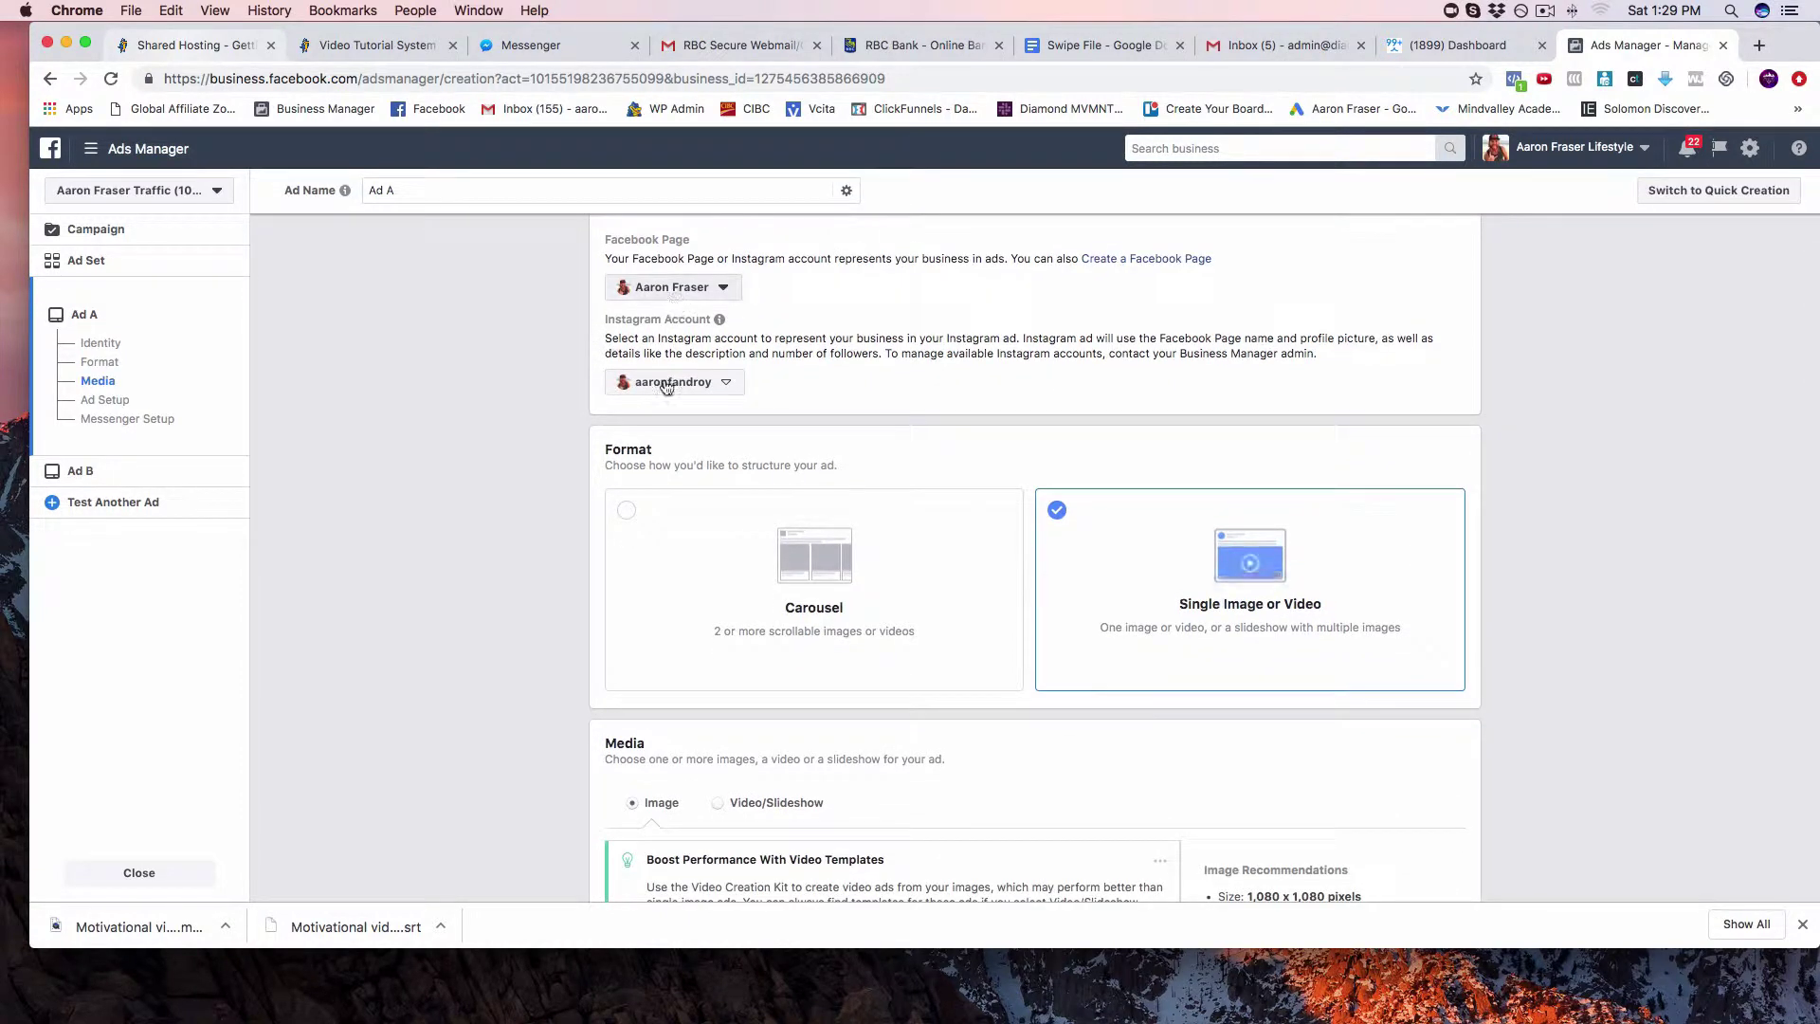
{"action": "scroll", "coordinate": [689, 377], "scroll_direction": "down", "scroll_amount": 3}
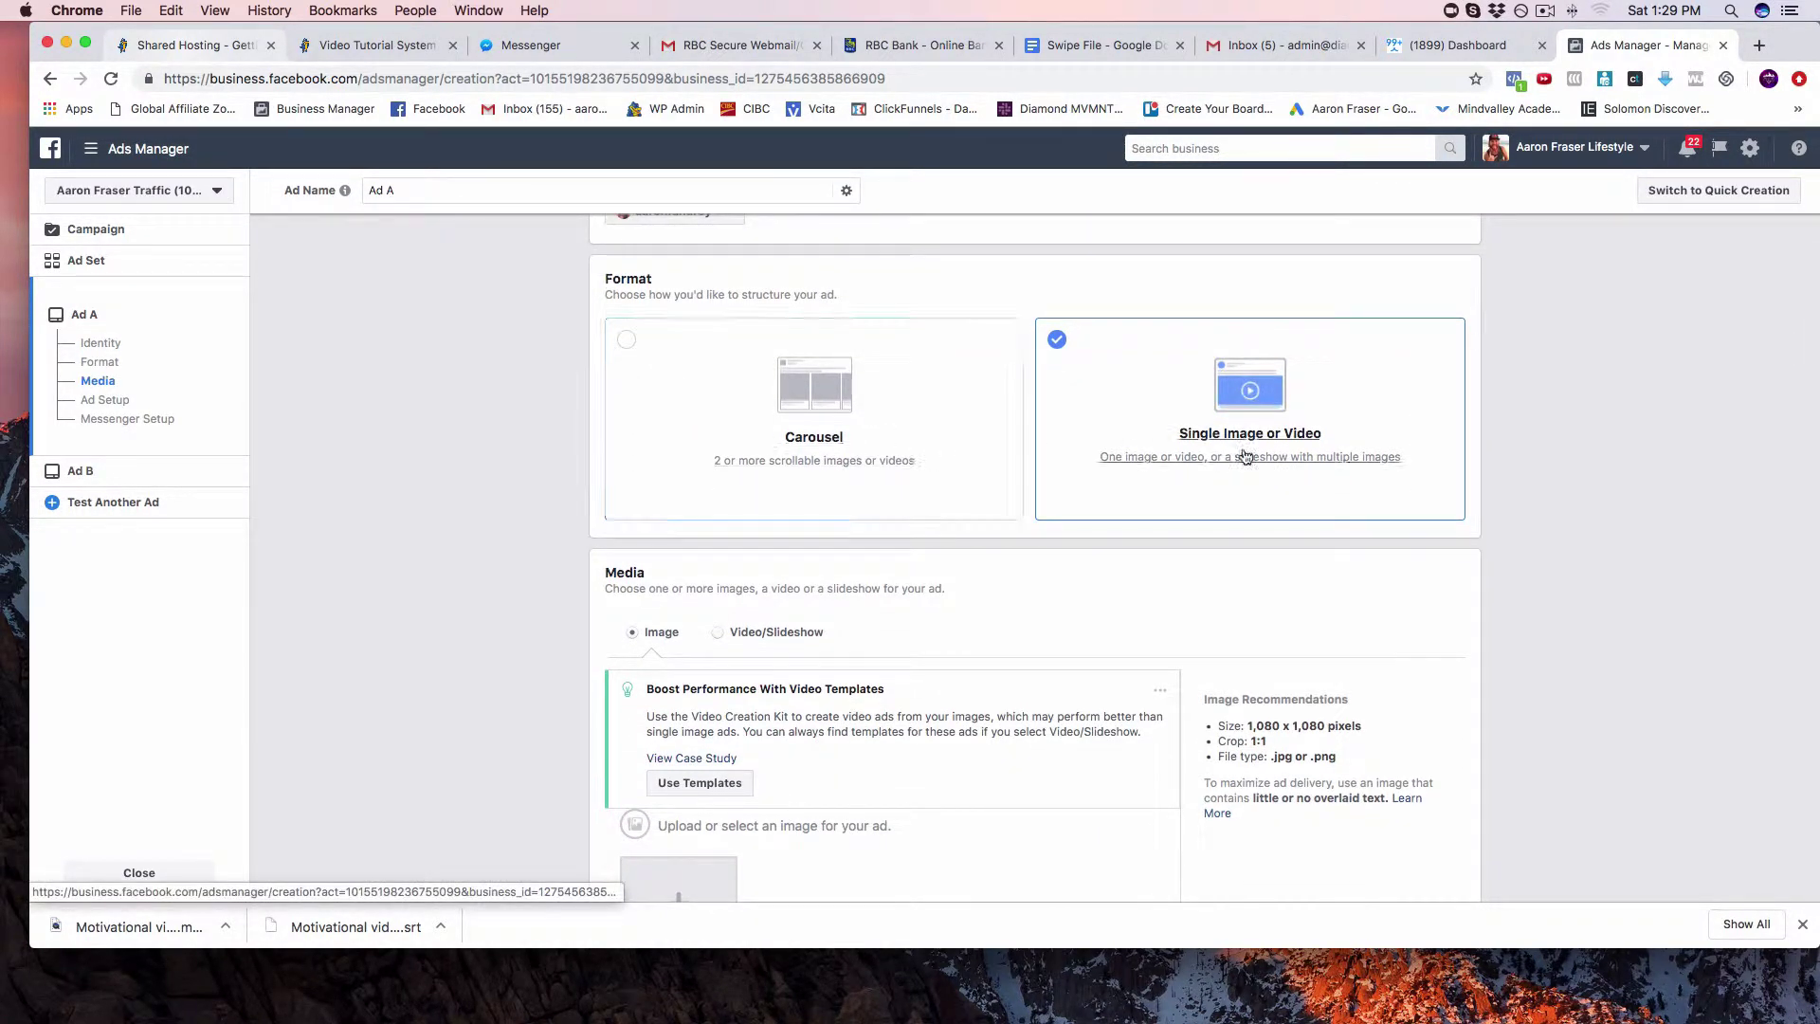
{"action": "scroll", "coordinate": [1299, 459], "scroll_direction": "down", "scroll_amount": 3}
{"action": "scroll", "coordinate": [1268, 463], "scroll_direction": "down", "scroll_amount": 2}
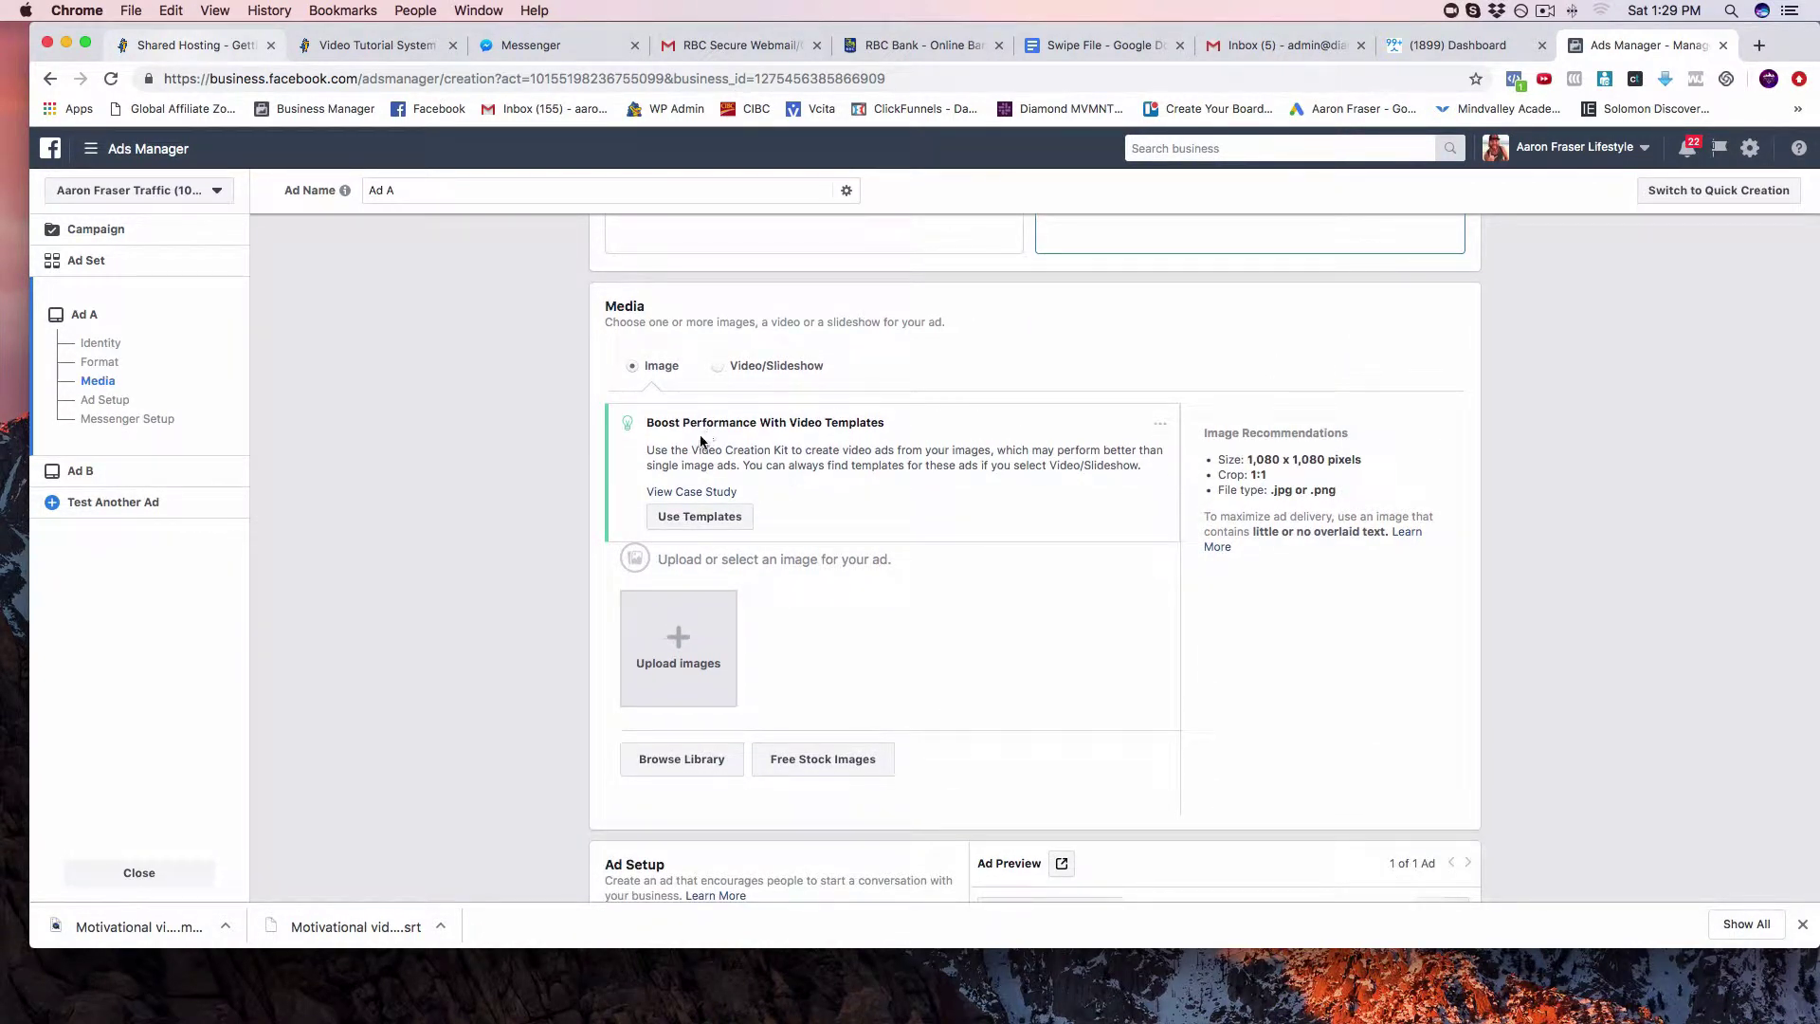
{"action": "scroll", "coordinate": [753, 530], "scroll_direction": "down", "scroll_amount": 2}
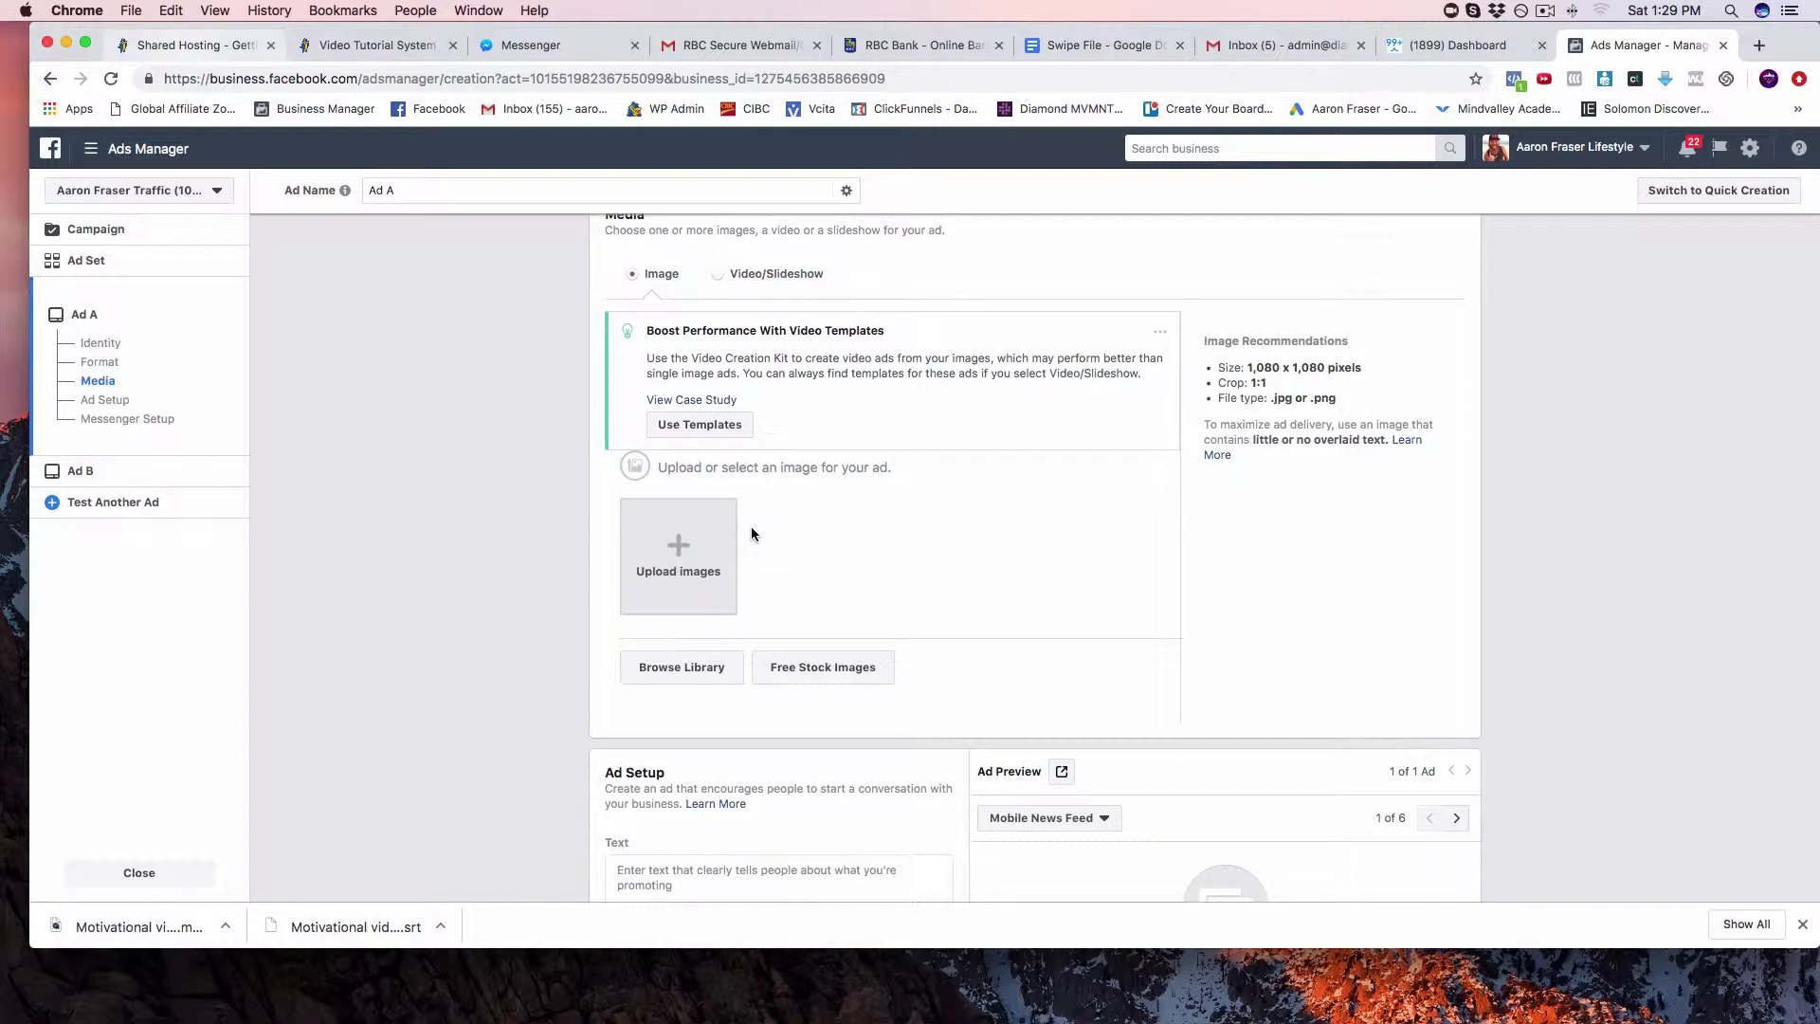
{"action": "scroll", "coordinate": [1158, 565], "scroll_direction": "up", "scroll_amount": 7}
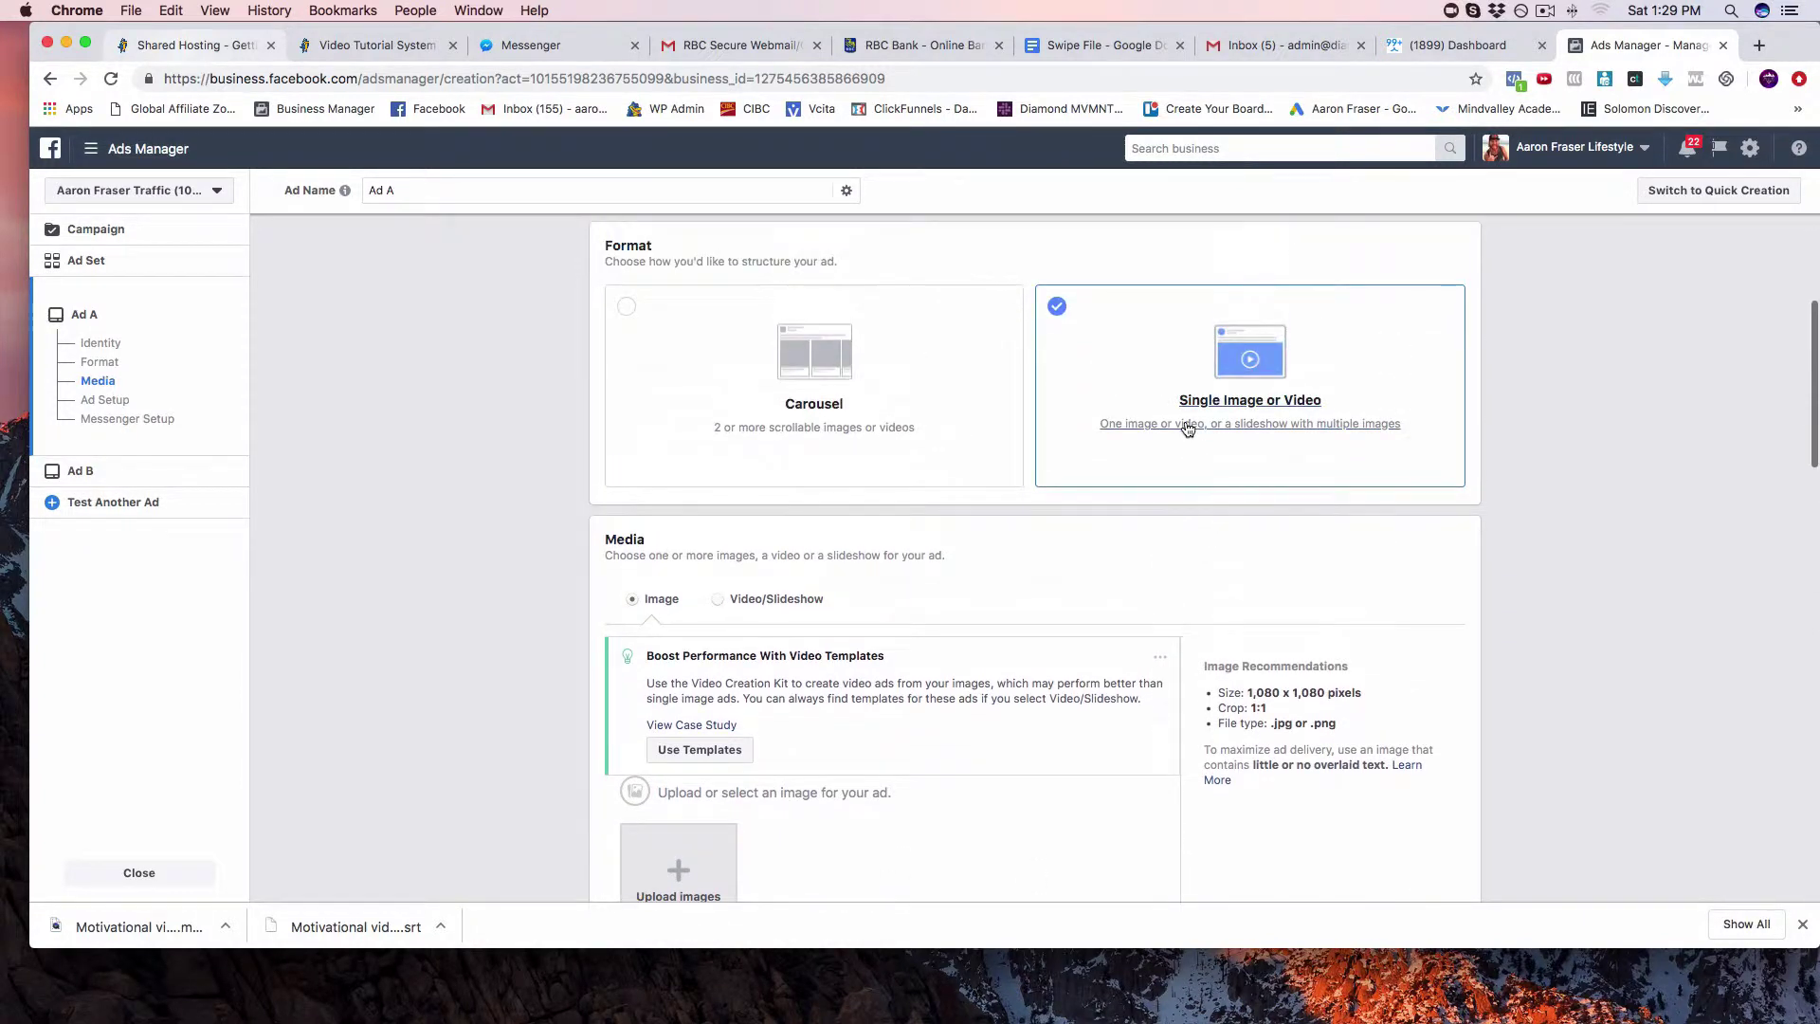
{"action": "scroll", "coordinate": [1021, 546], "scroll_direction": "down", "scroll_amount": 5}
{"action": "scroll", "coordinate": [675, 597], "scroll_direction": "down", "scroll_amount": 10}
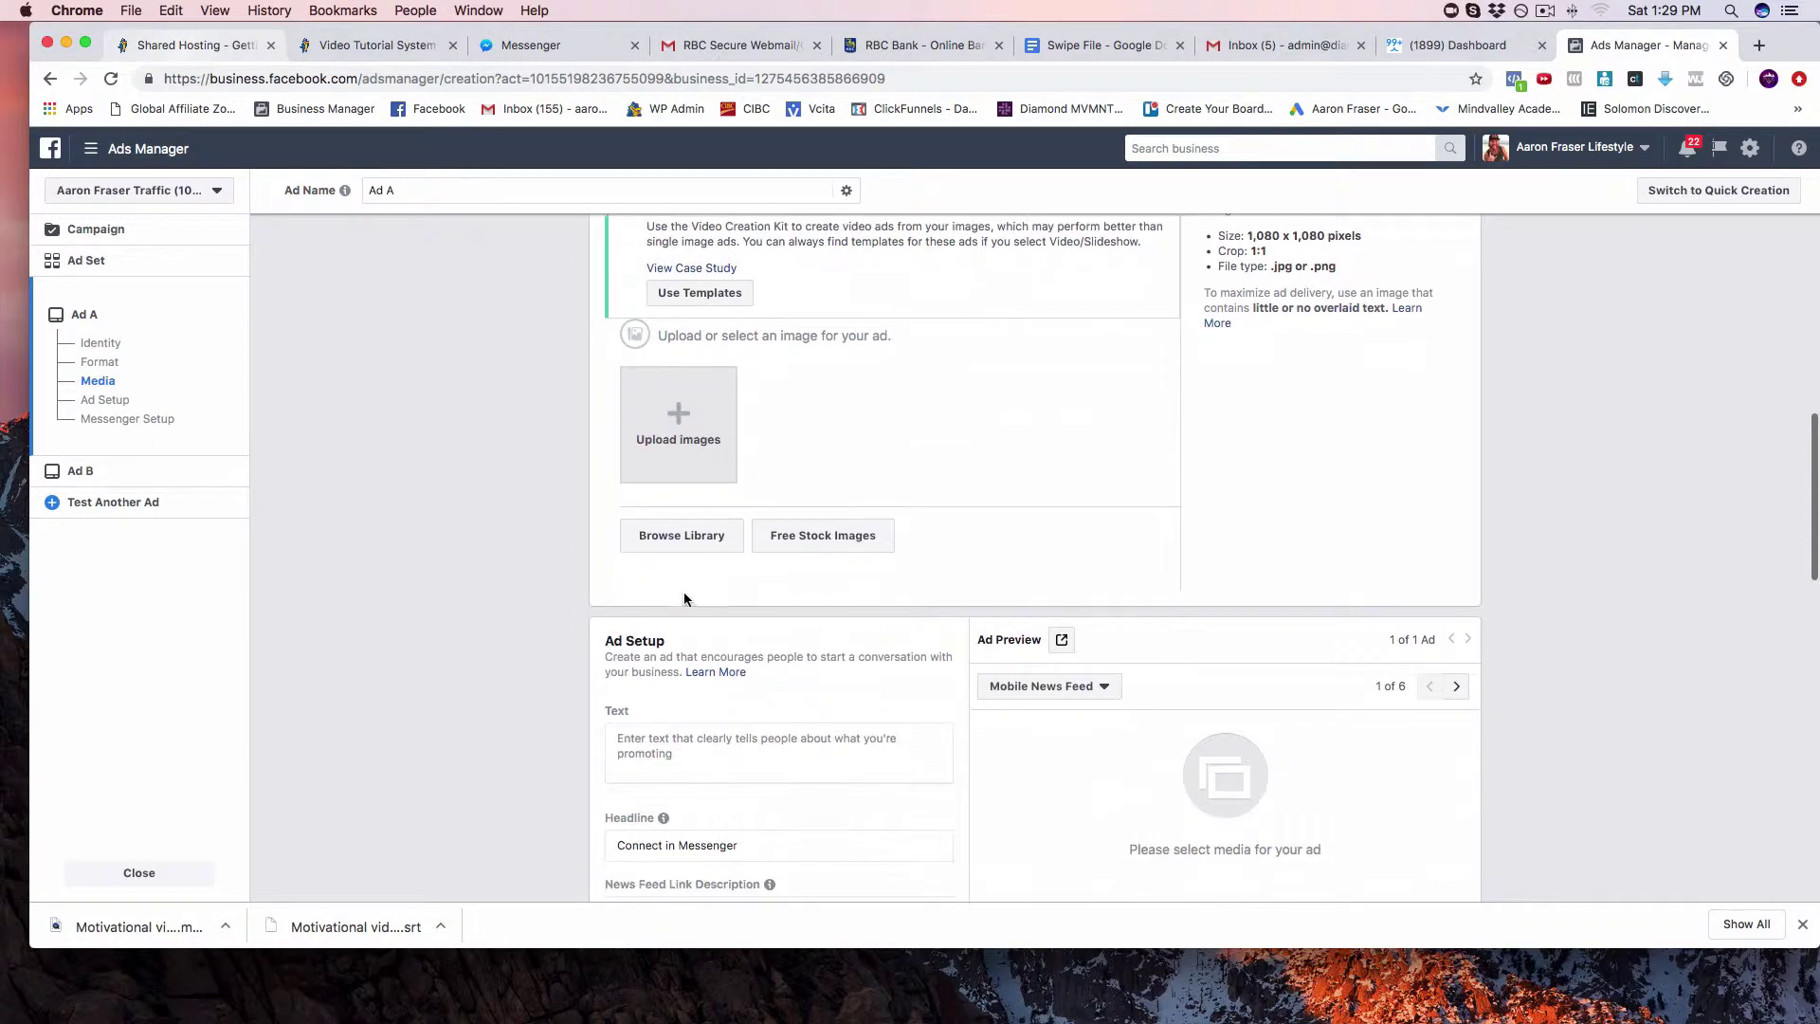
{"action": "scroll", "coordinate": [686, 588], "scroll_direction": "down", "scroll_amount": 5}
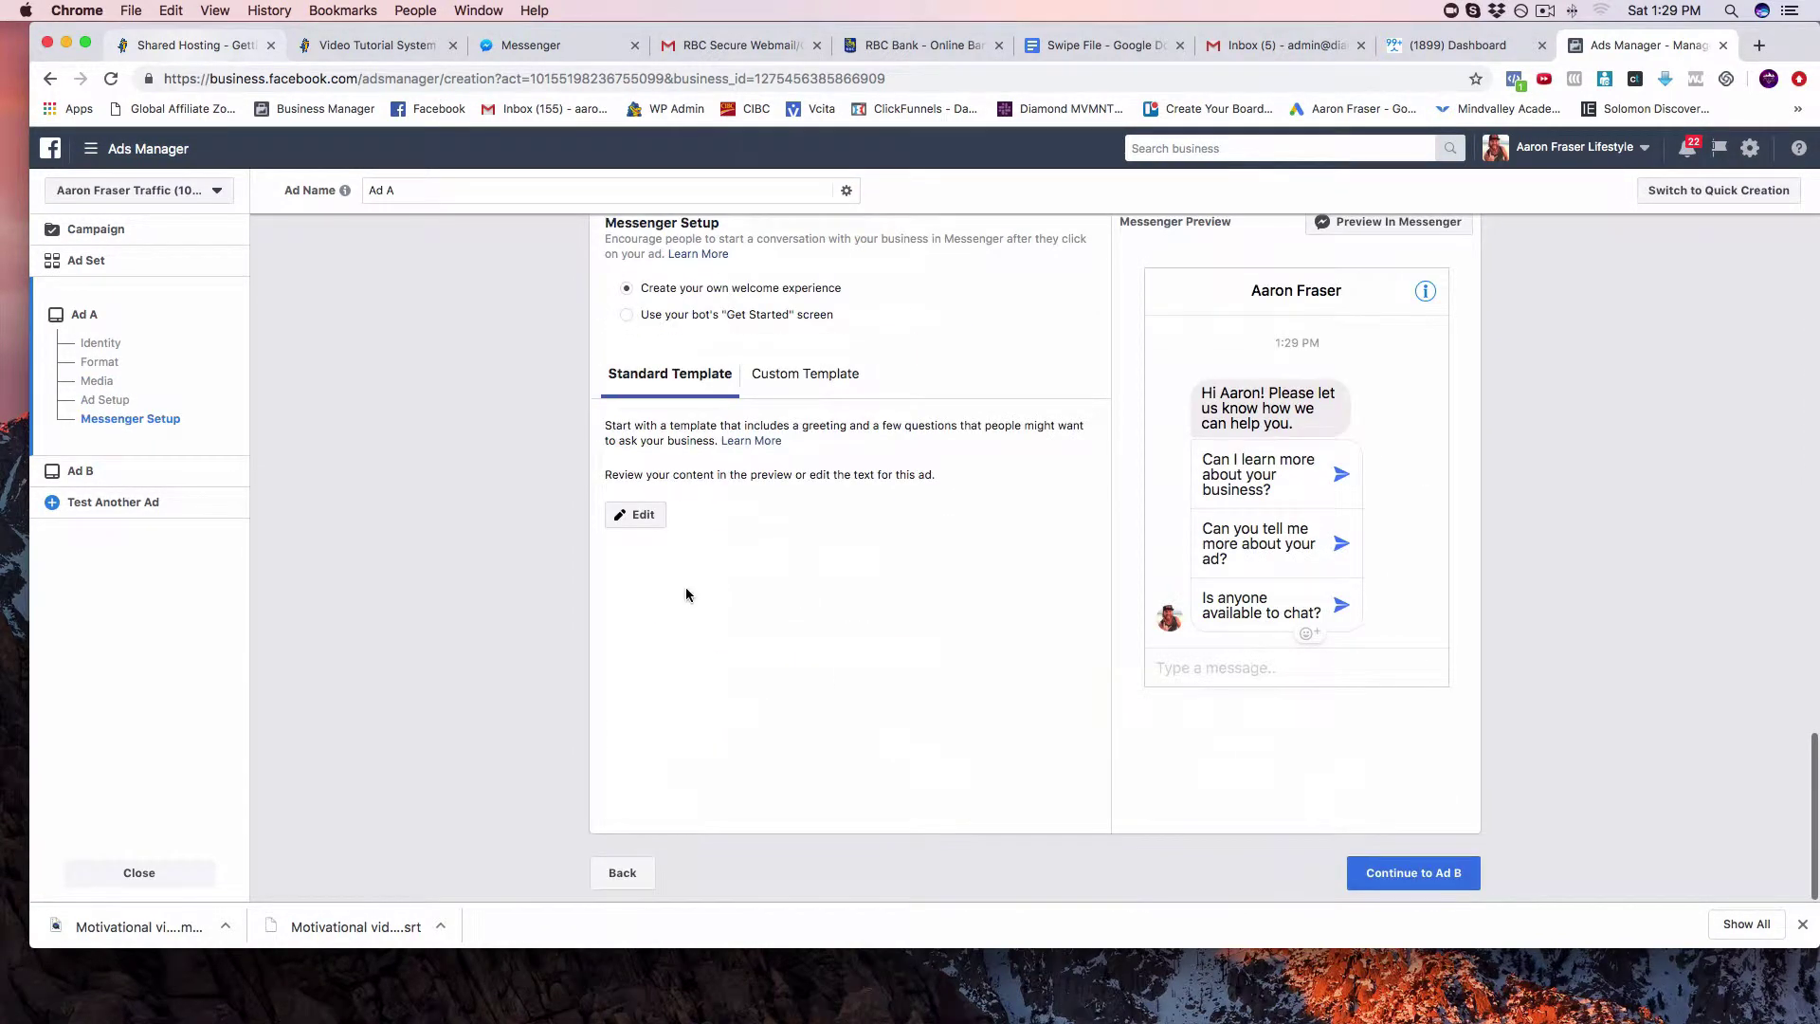
{"action": "scroll", "coordinate": [688, 592], "scroll_direction": "up", "scroll_amount": 15}
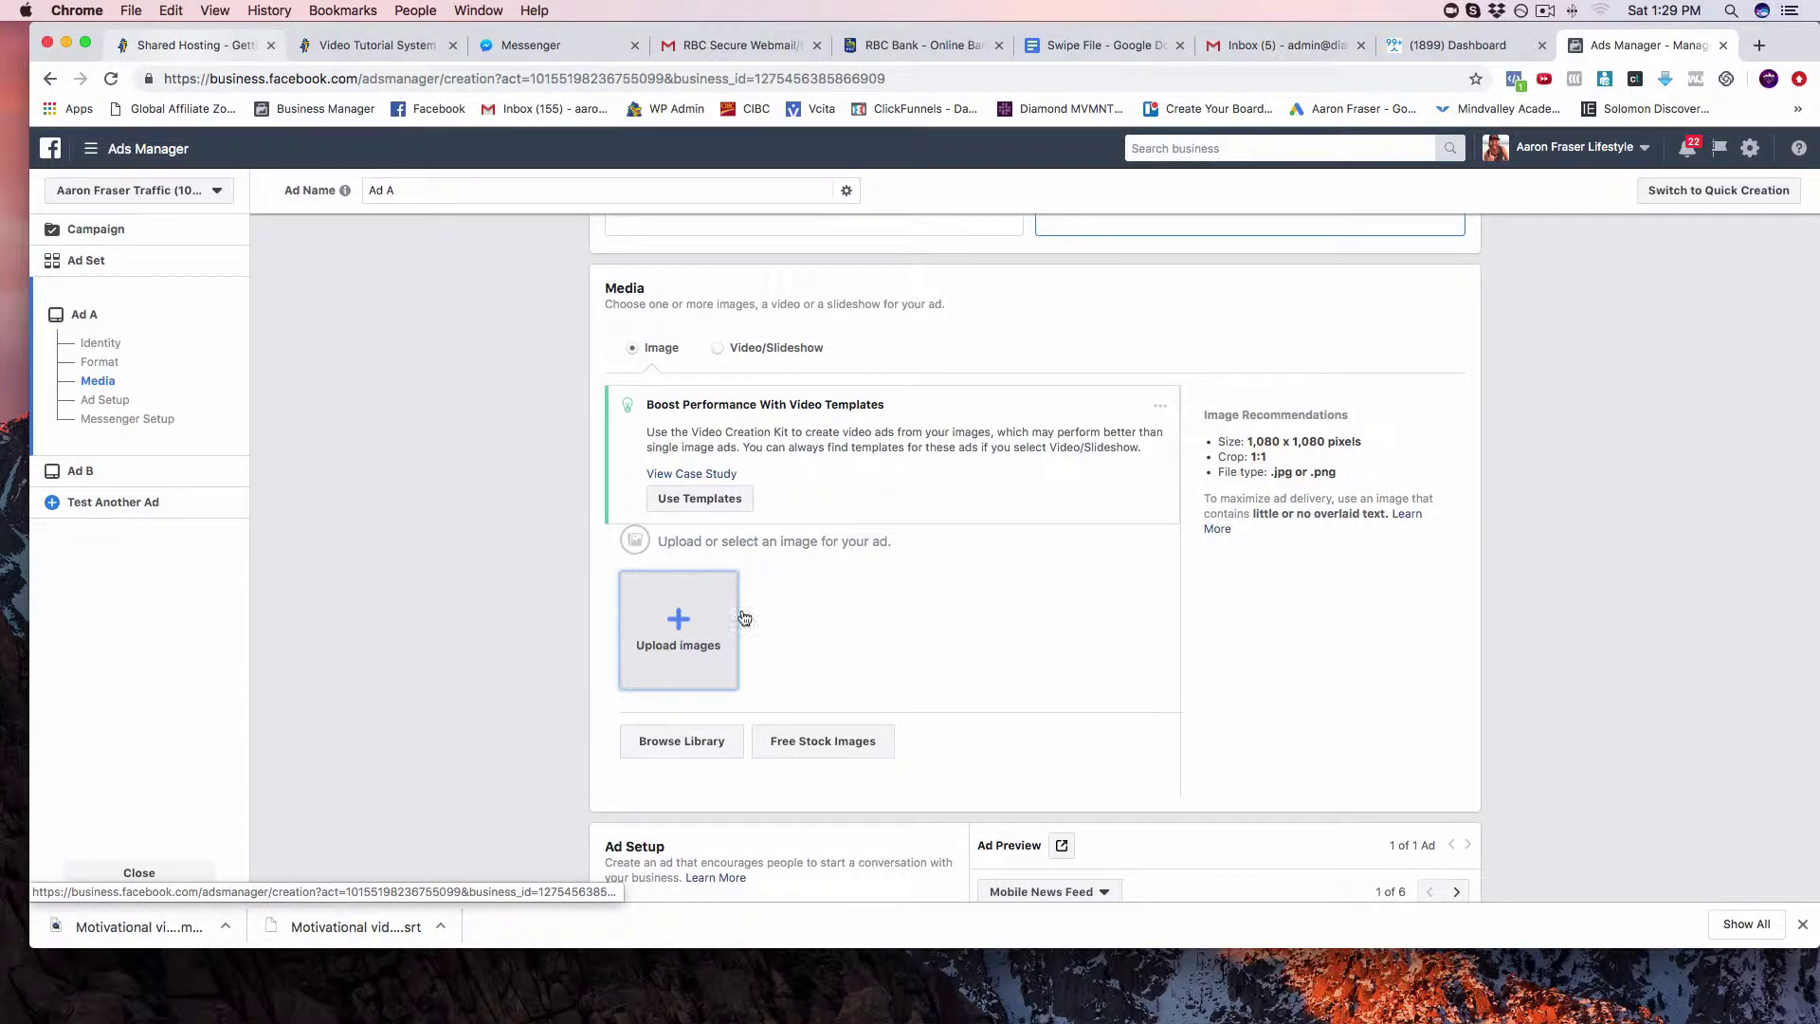
Add the 810 × 1080 studio photo from the Facebook Page's images as Ad A's image
{"action": "left_click", "coordinate": [674, 612]}
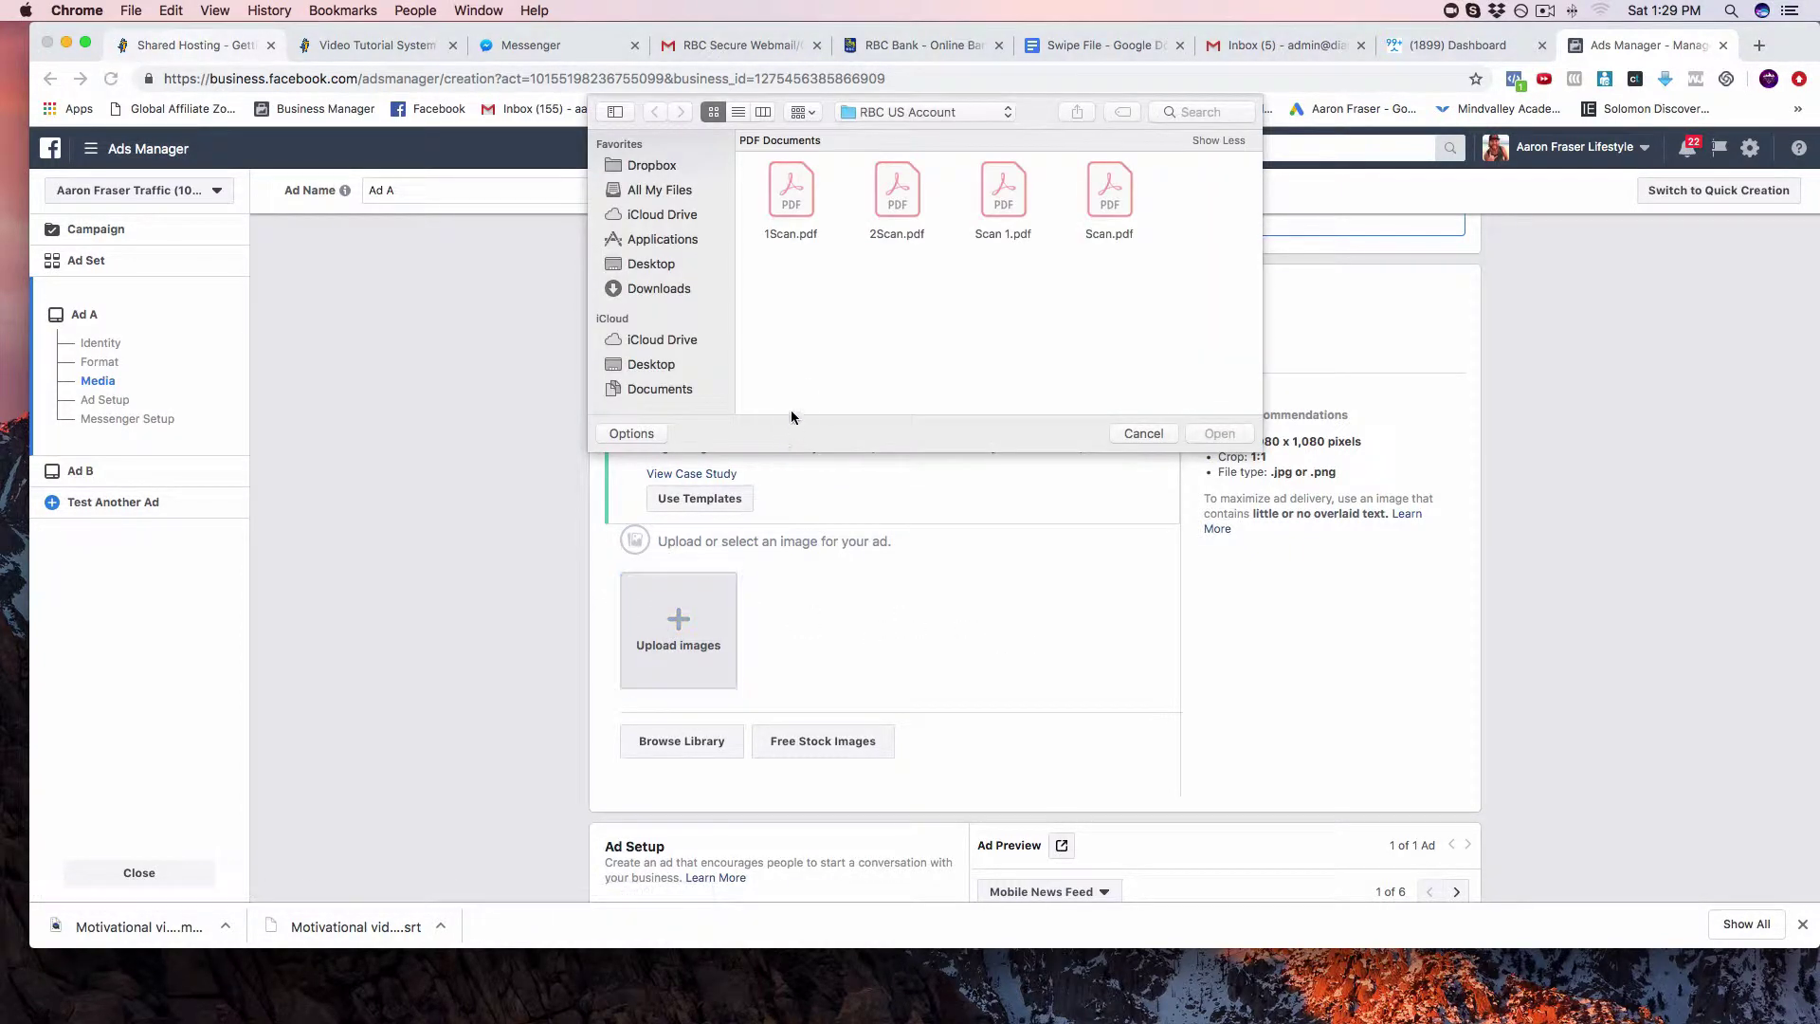
{"action": "left_click", "coordinate": [1142, 433]}
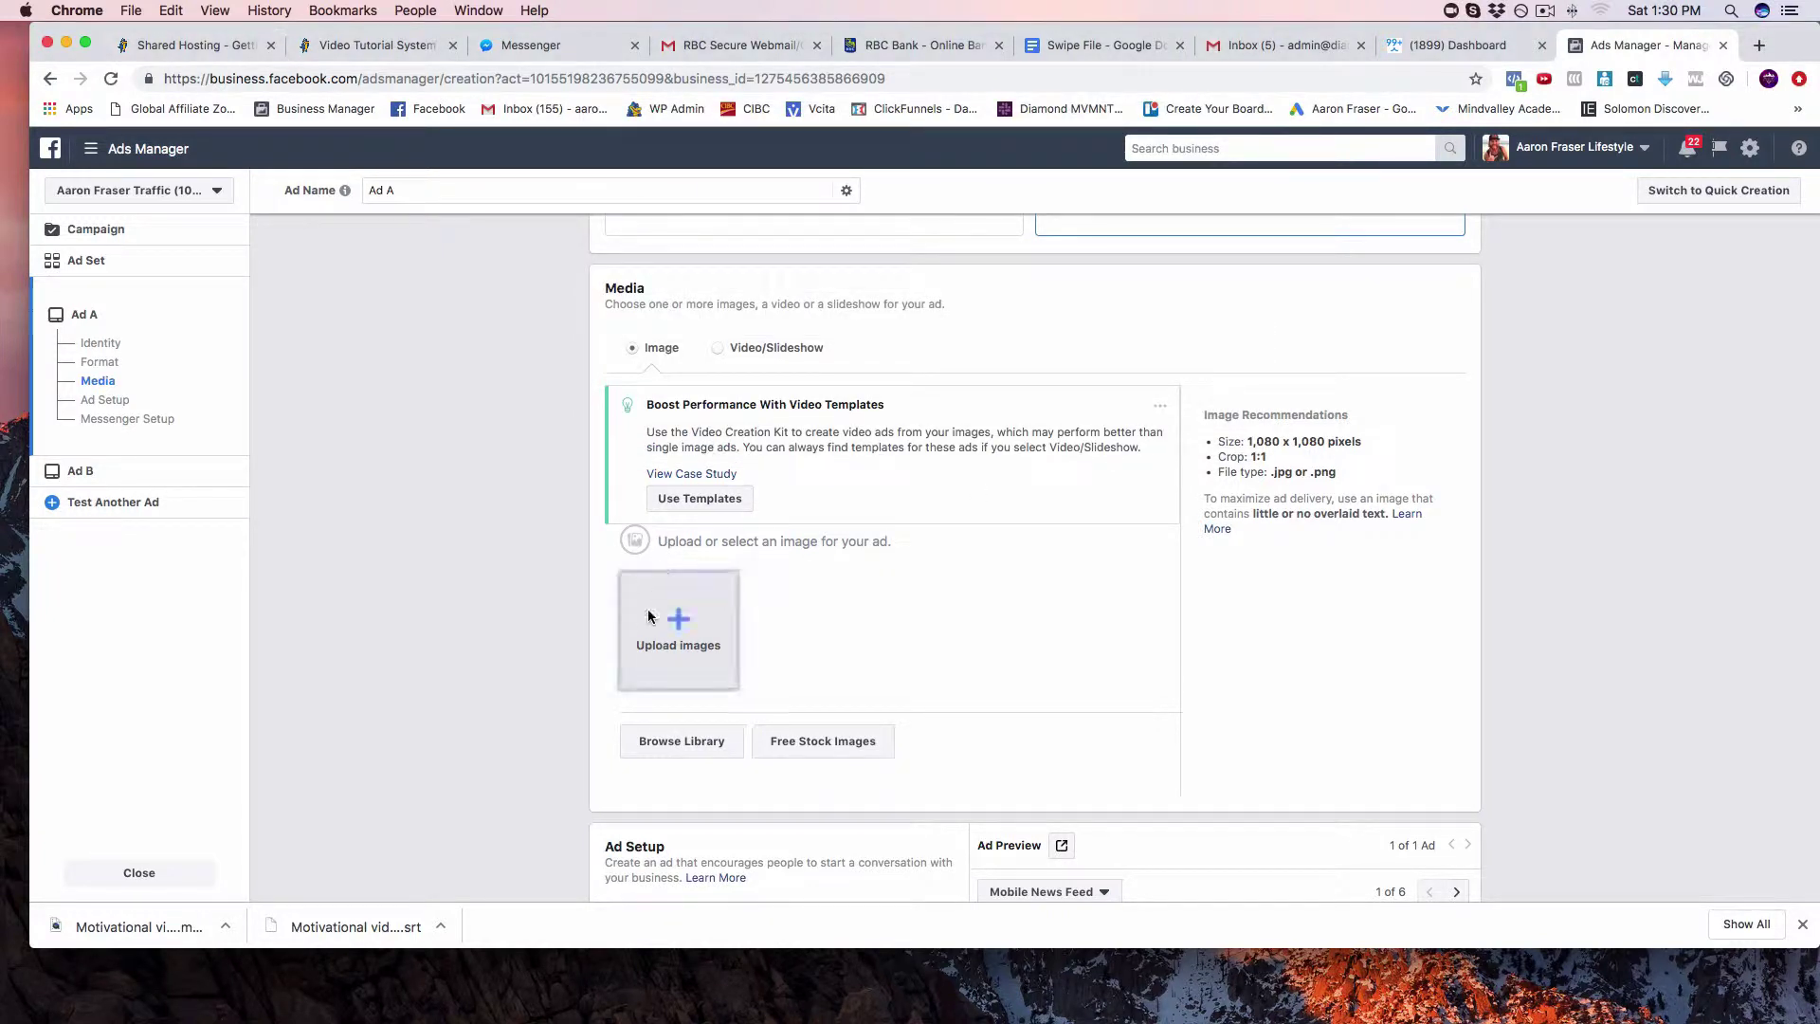
{"action": "left_click", "coordinate": [673, 747]}
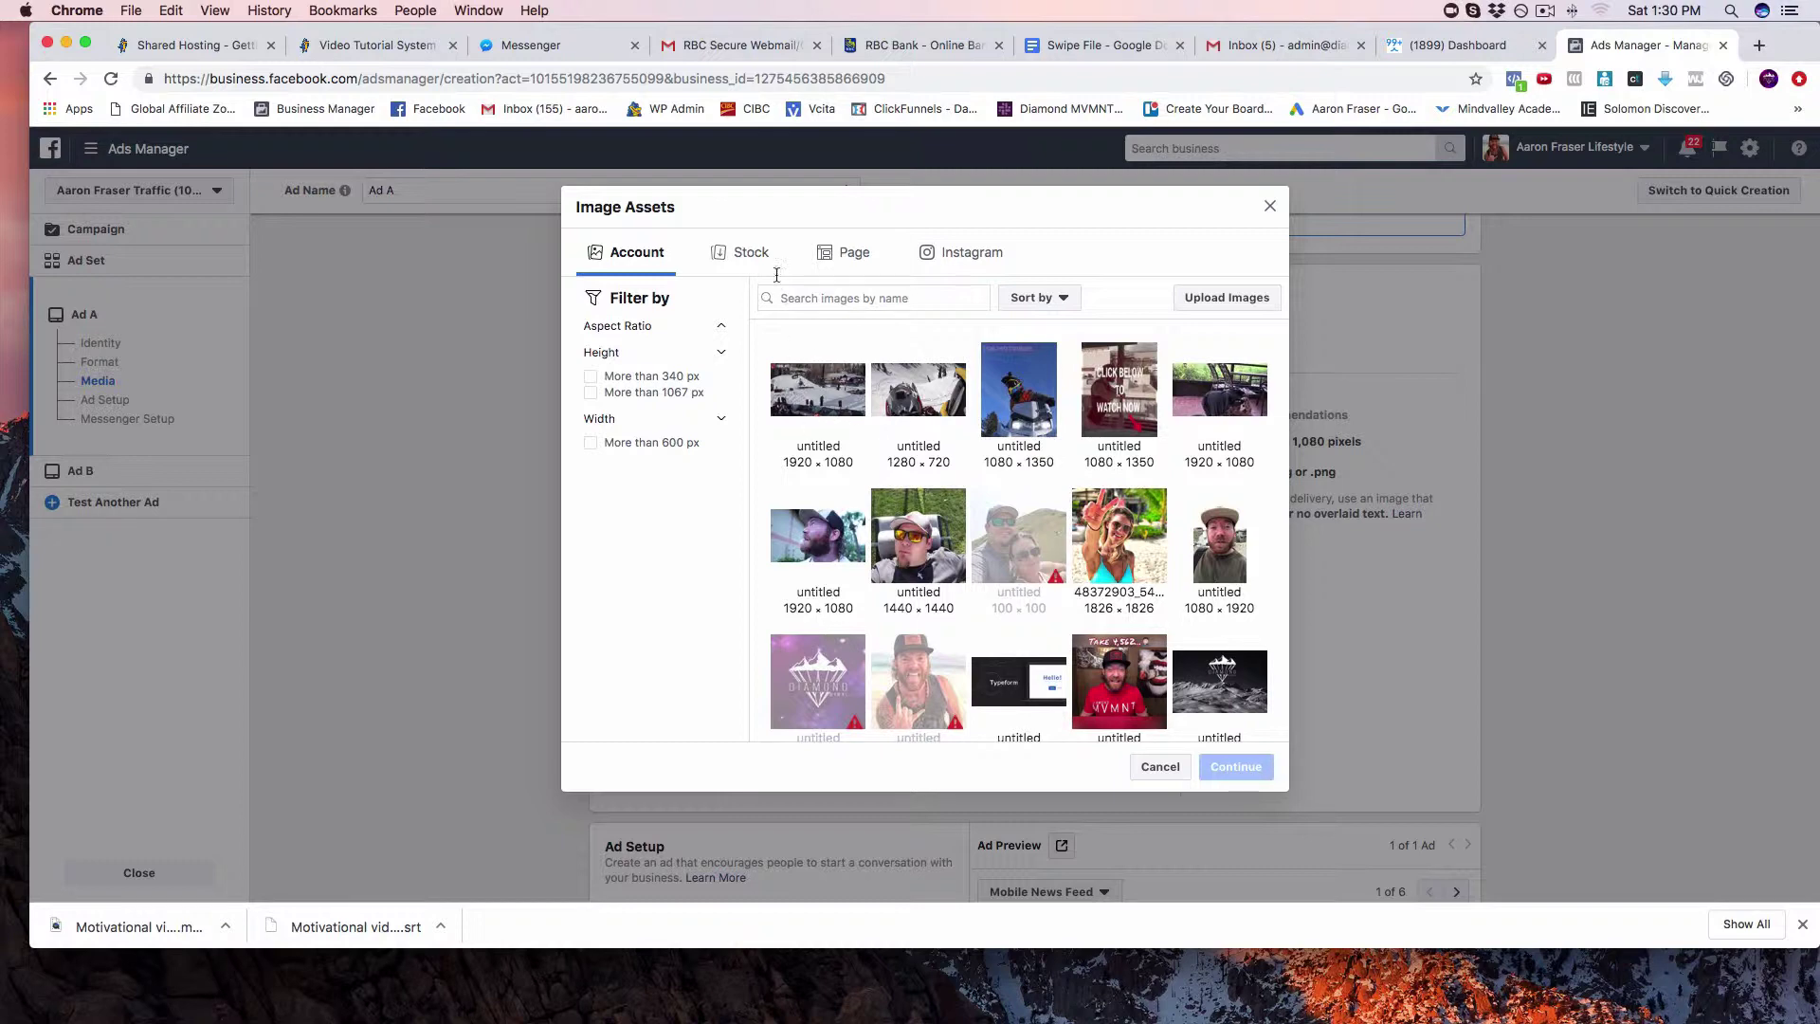
{"action": "left_click", "coordinate": [852, 263]}
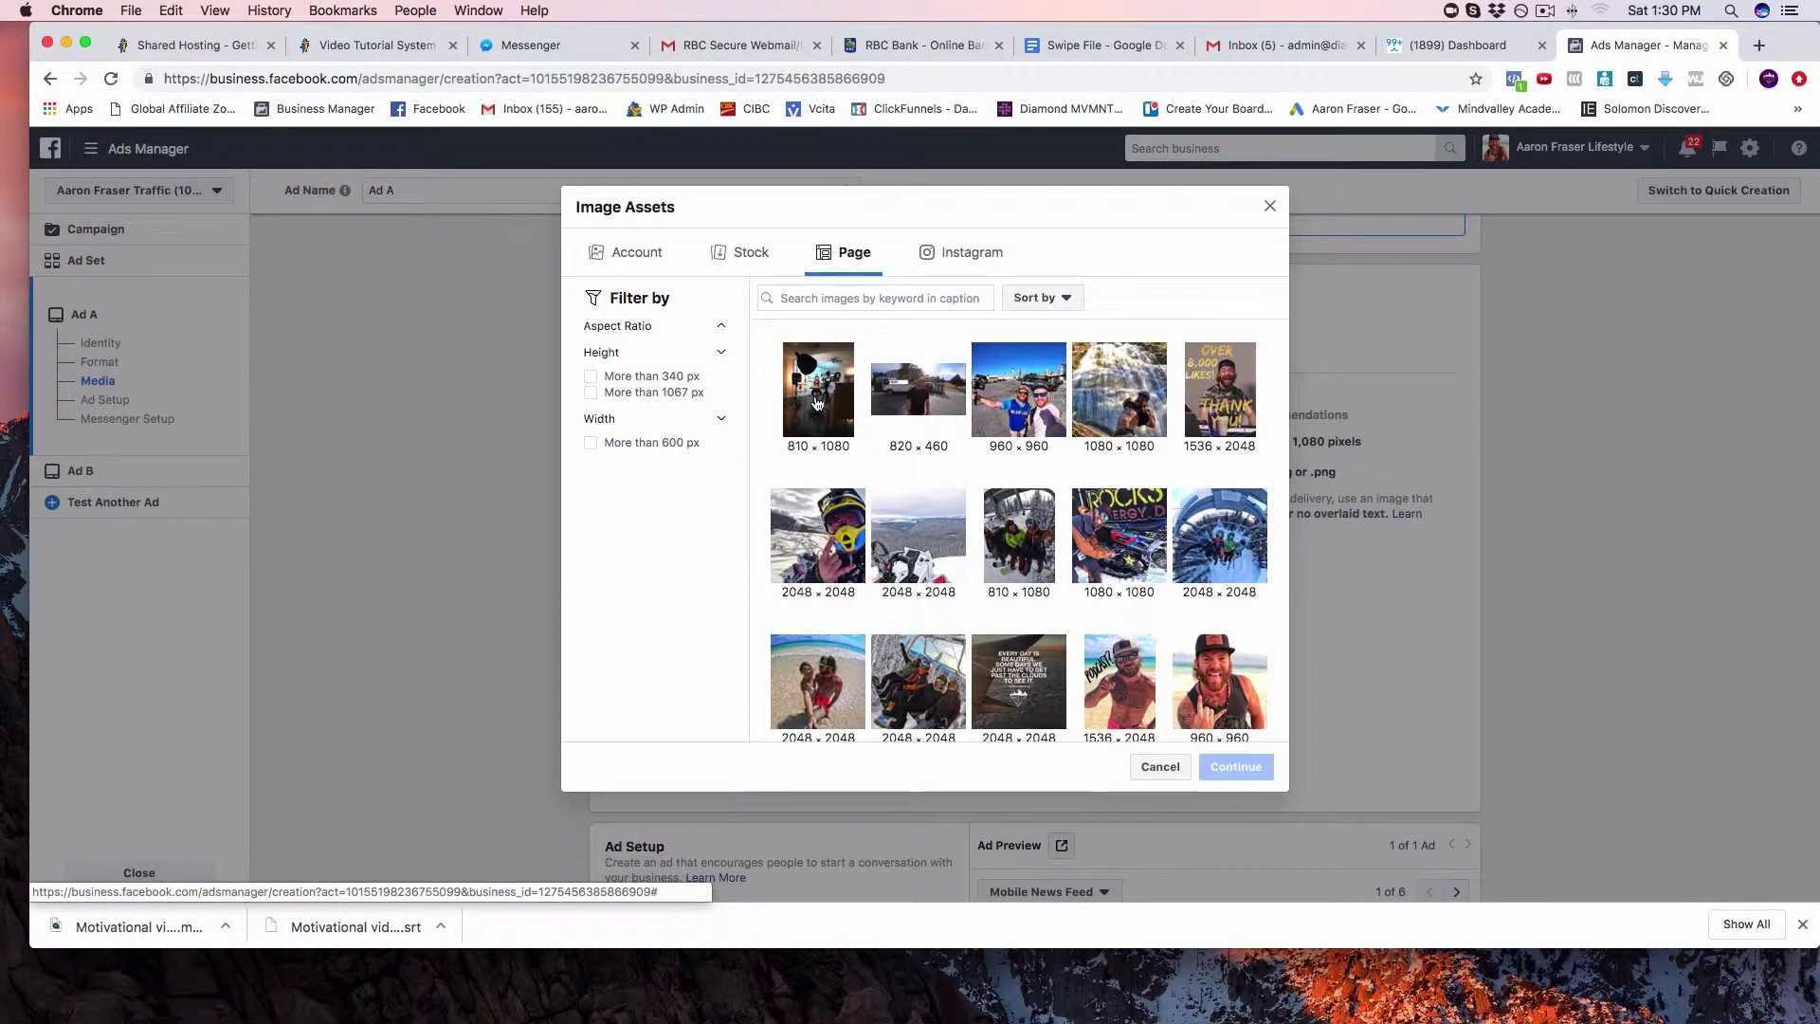
{"action": "left_click", "coordinate": [812, 403]}
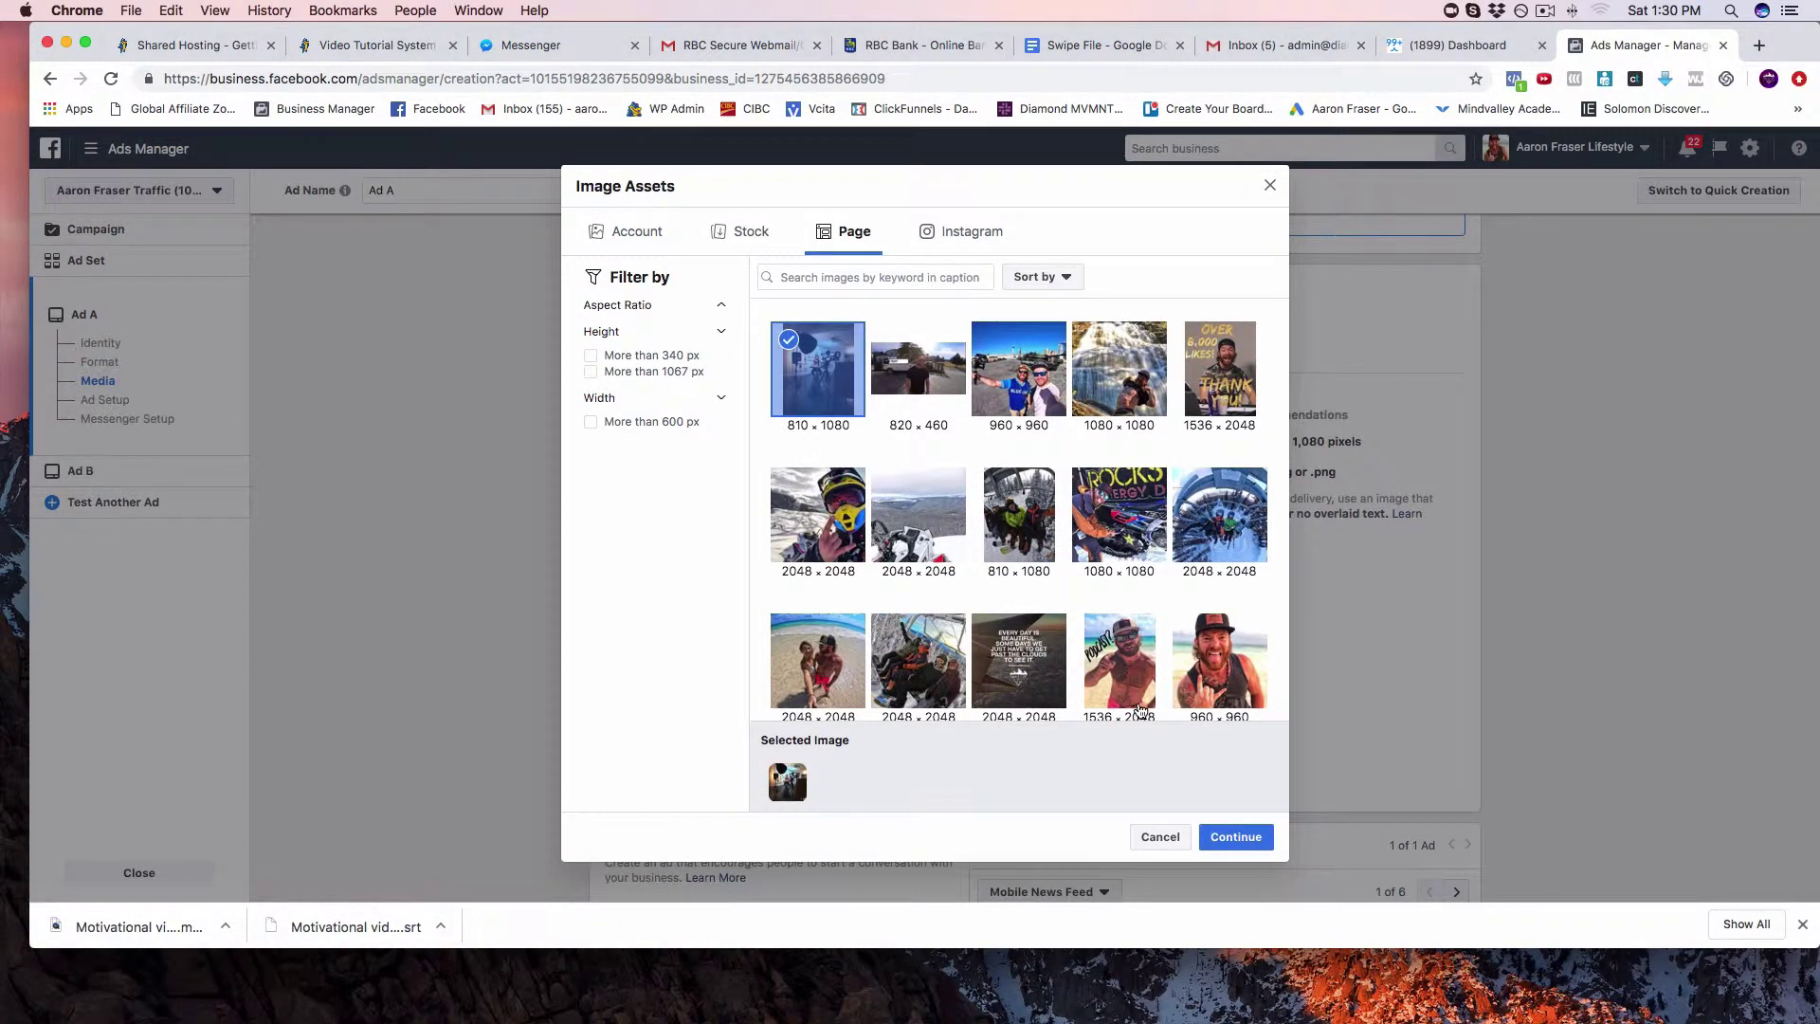
{"action": "left_click", "coordinate": [995, 407]}
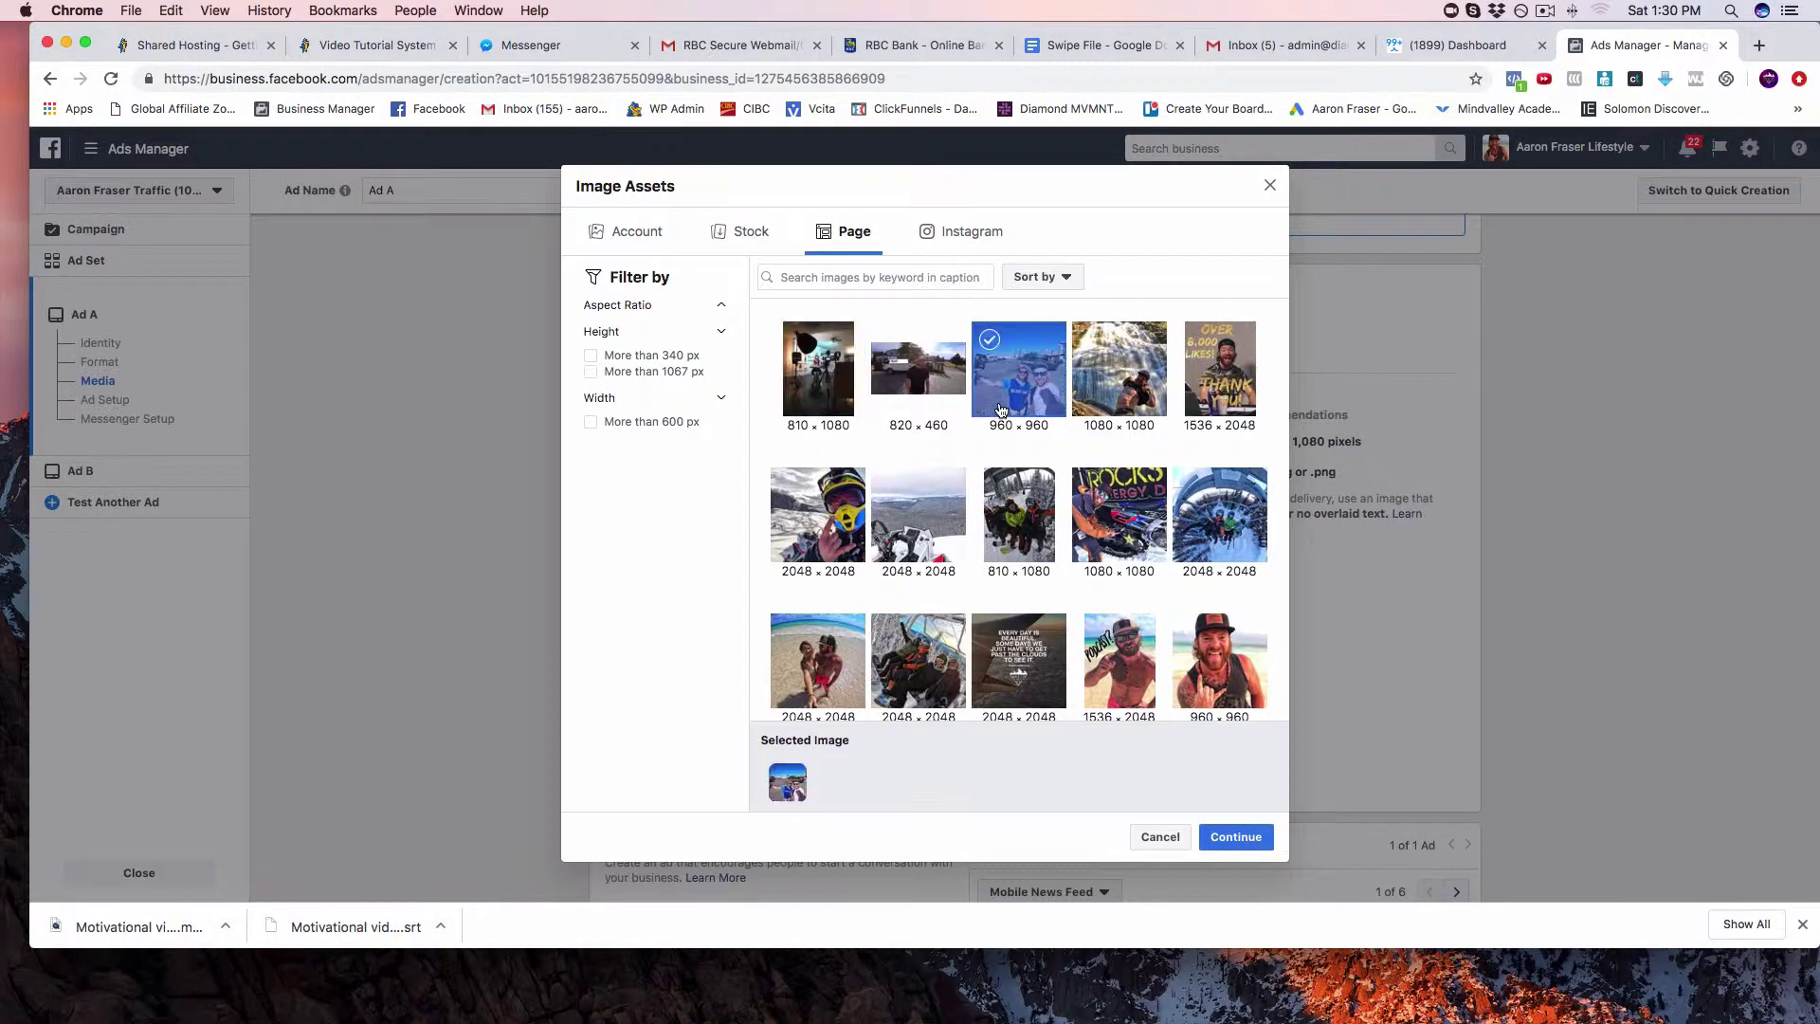
{"action": "left_click", "coordinate": [798, 373]}
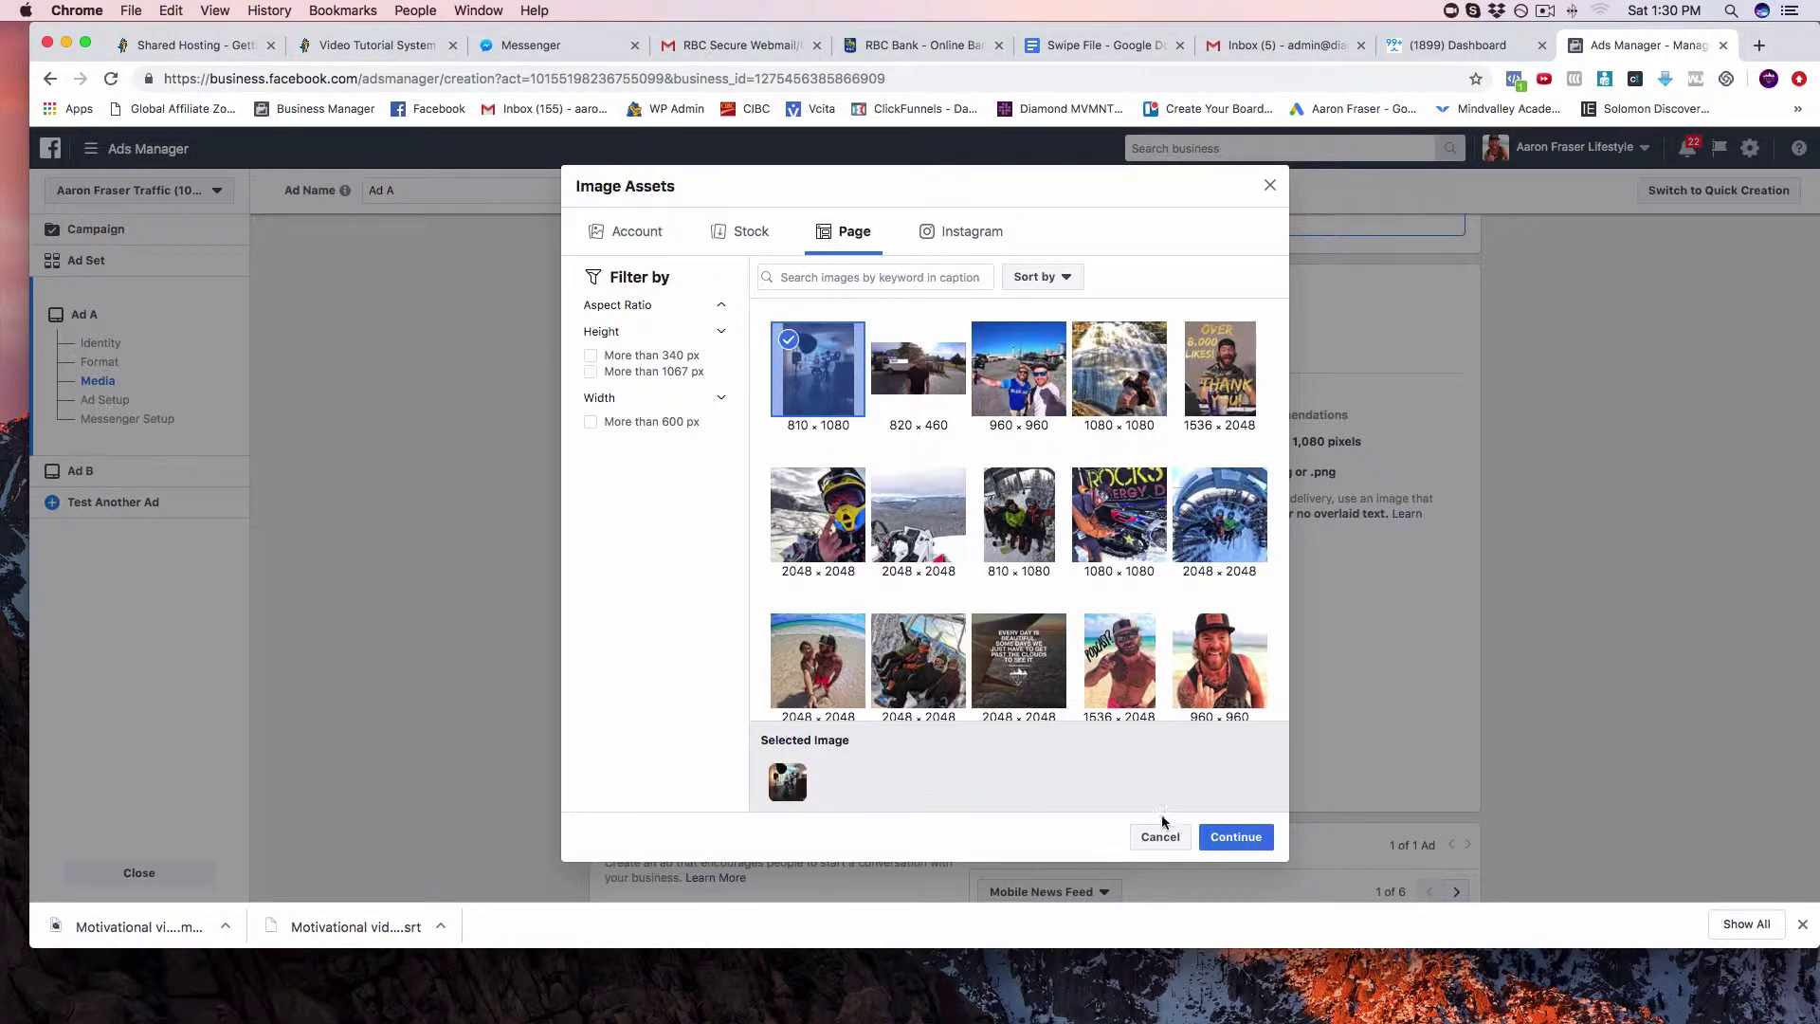
{"action": "left_click", "coordinate": [1223, 838]}
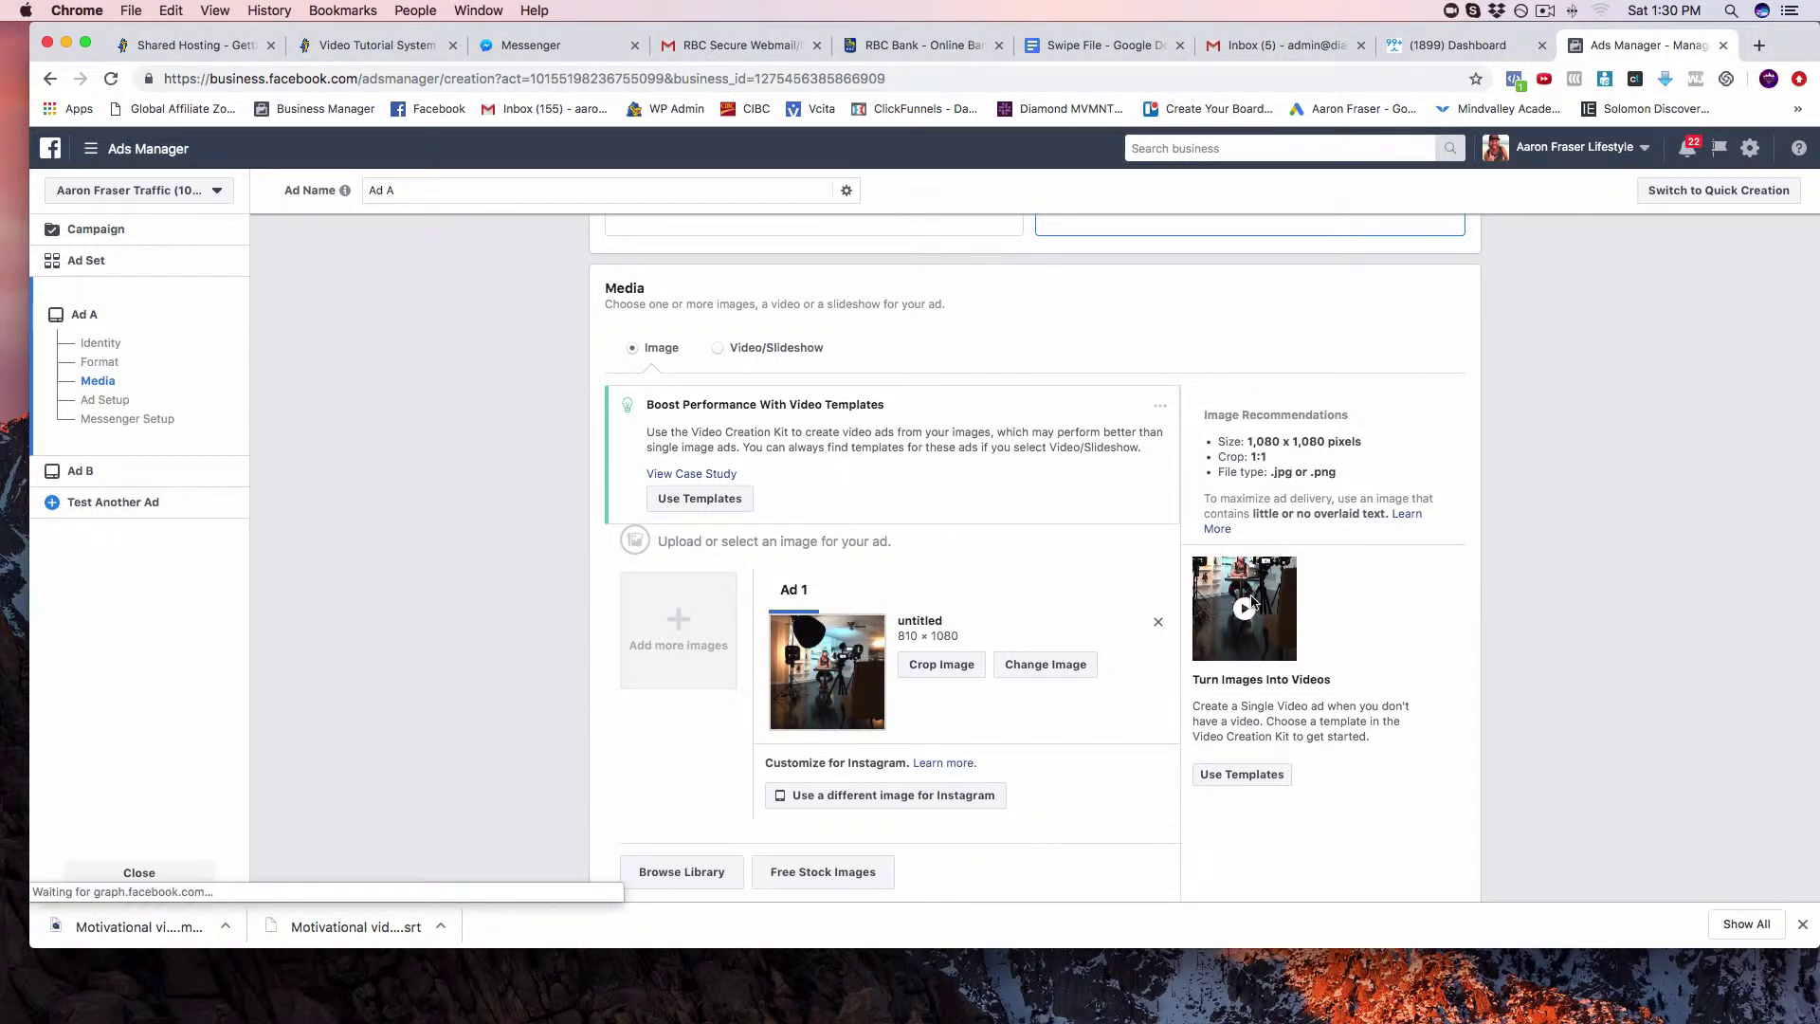
Open Ad A's studio photo for cropping and shift the square crop frame slightly upward
{"action": "scroll", "coordinate": [1044, 593], "scroll_direction": "down", "scroll_amount": 2}
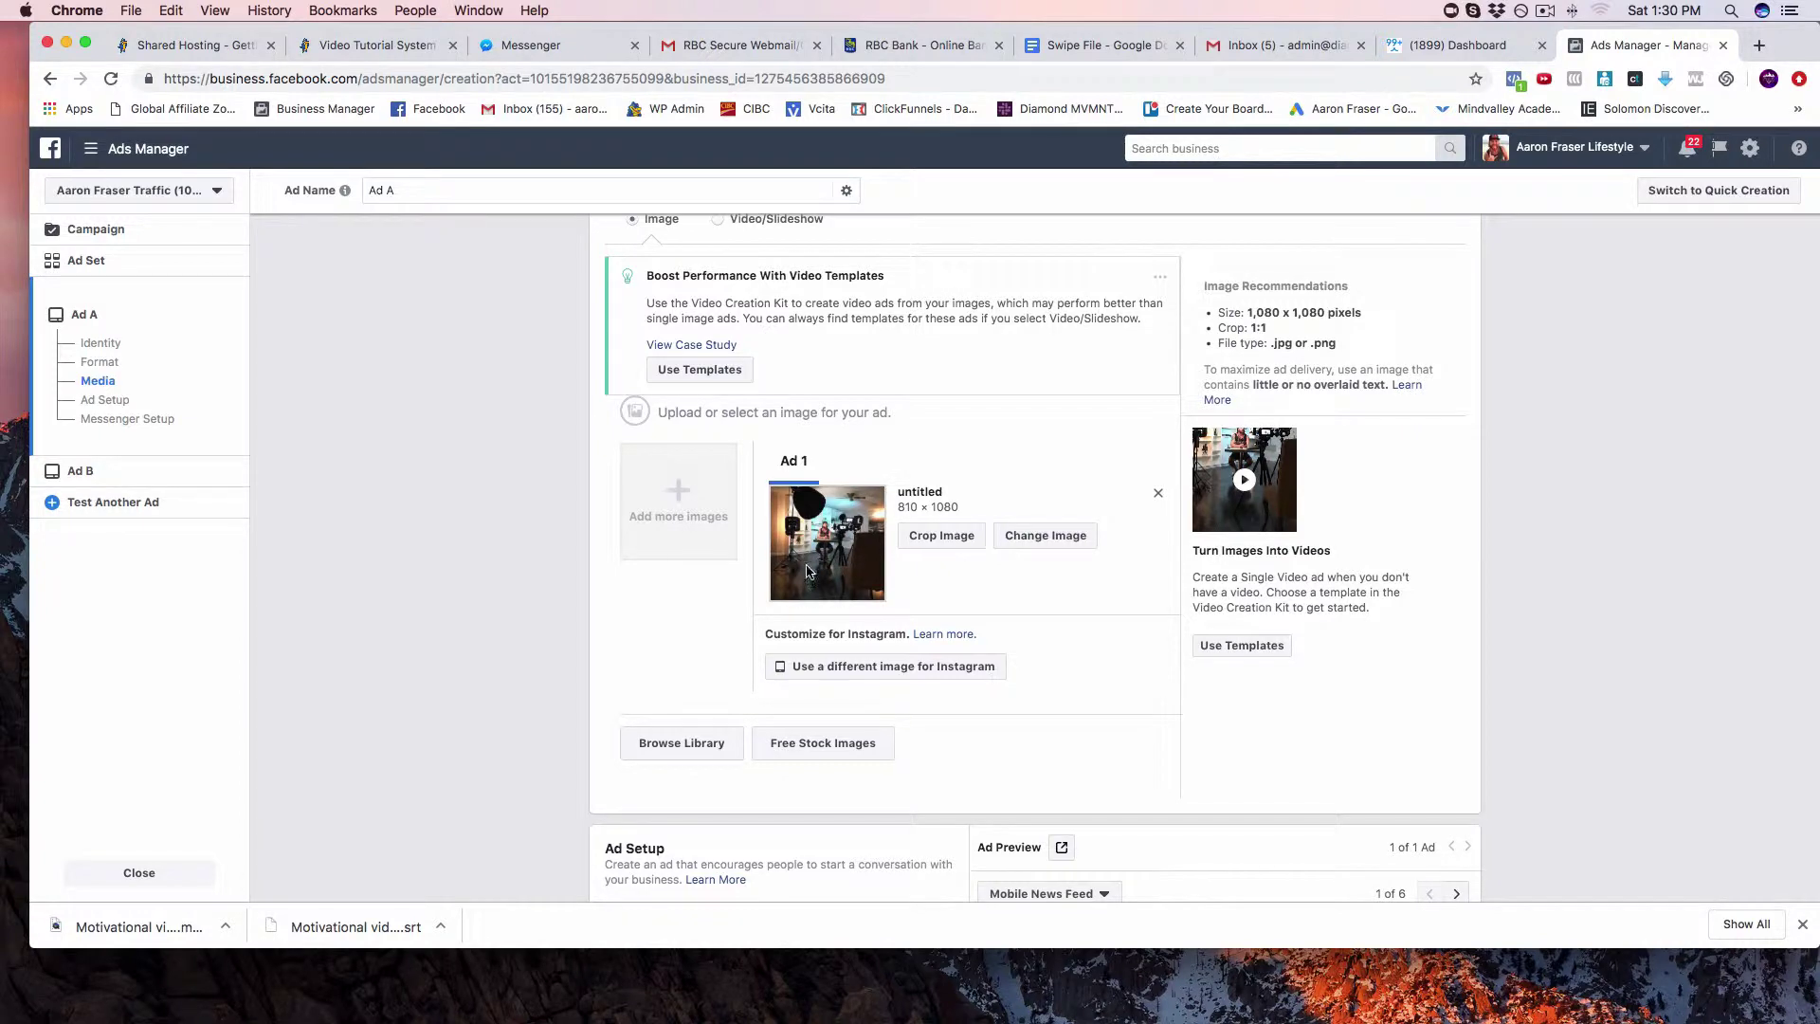
{"action": "left_click", "coordinate": [934, 550]}
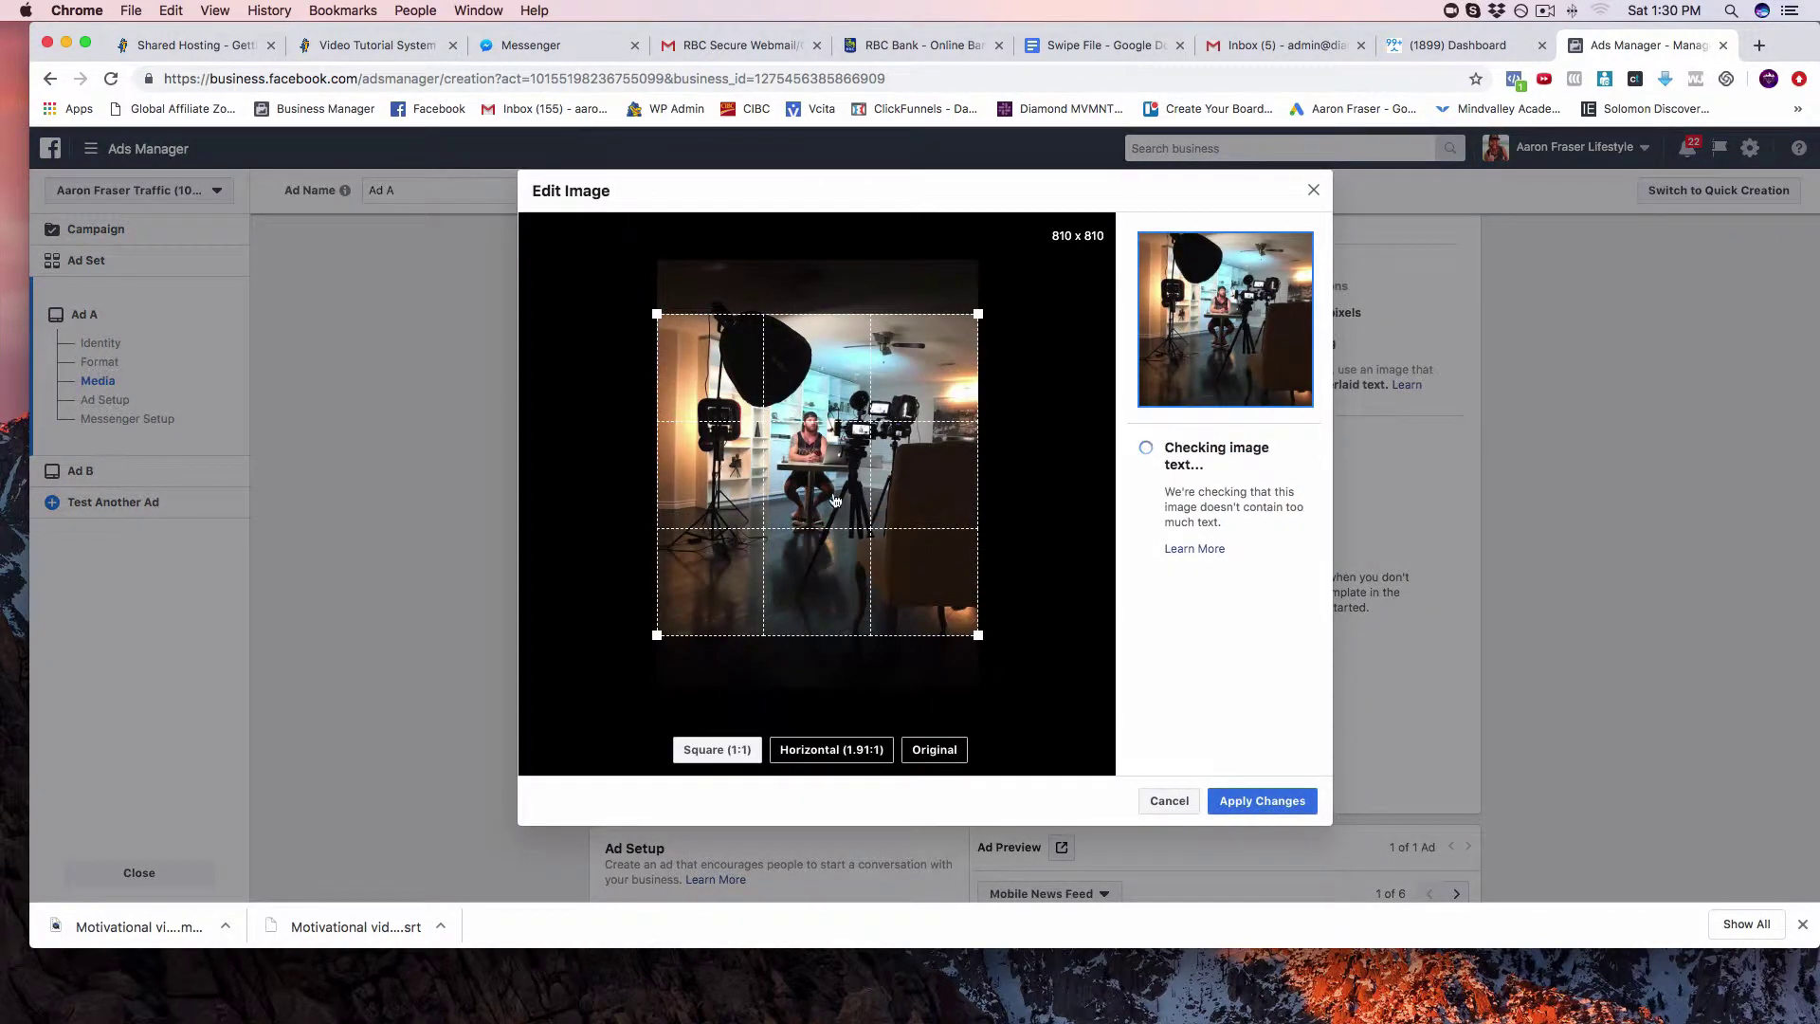
{"action": "left_click_drag", "start_coordinate": [825, 496], "coordinate": [822, 478]}
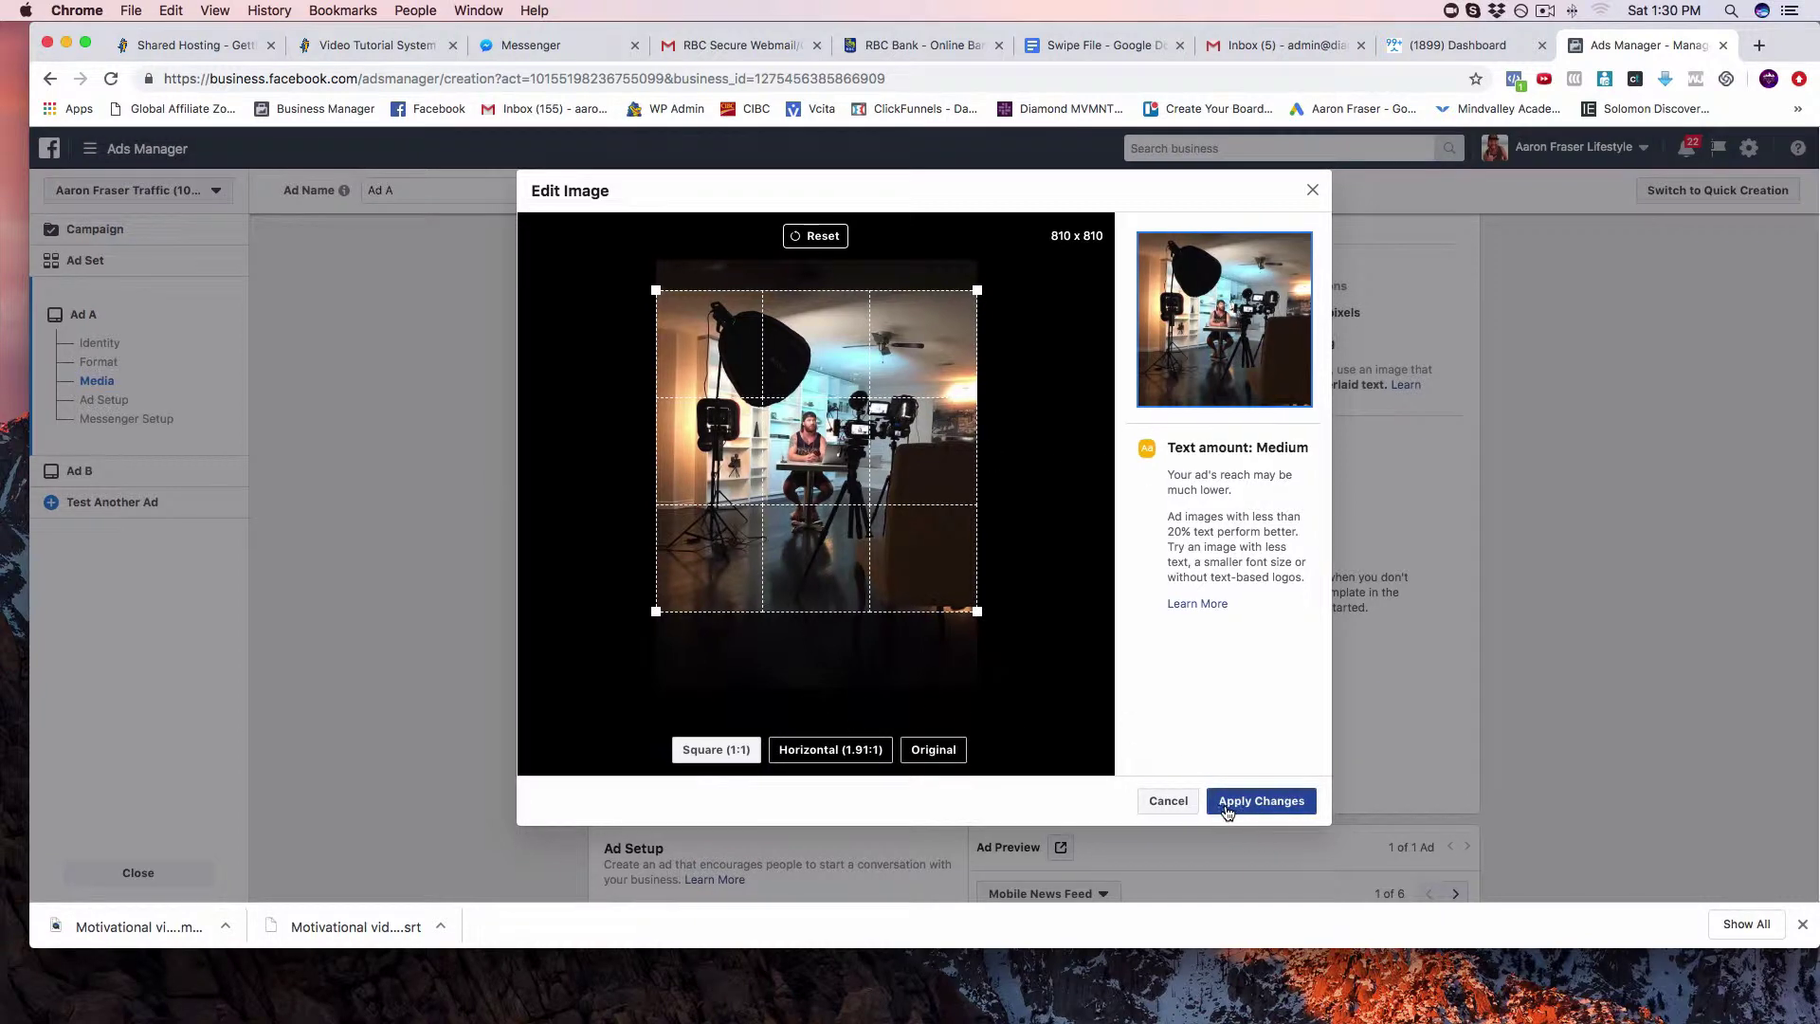
Try the Horizontal (1.91:1), Original and Square (1:1) crops on the photo, including a square frame moved upward, to compare their text ratings
{"action": "left_click", "coordinate": [860, 755]}
{"action": "left_click", "coordinate": [933, 749]}
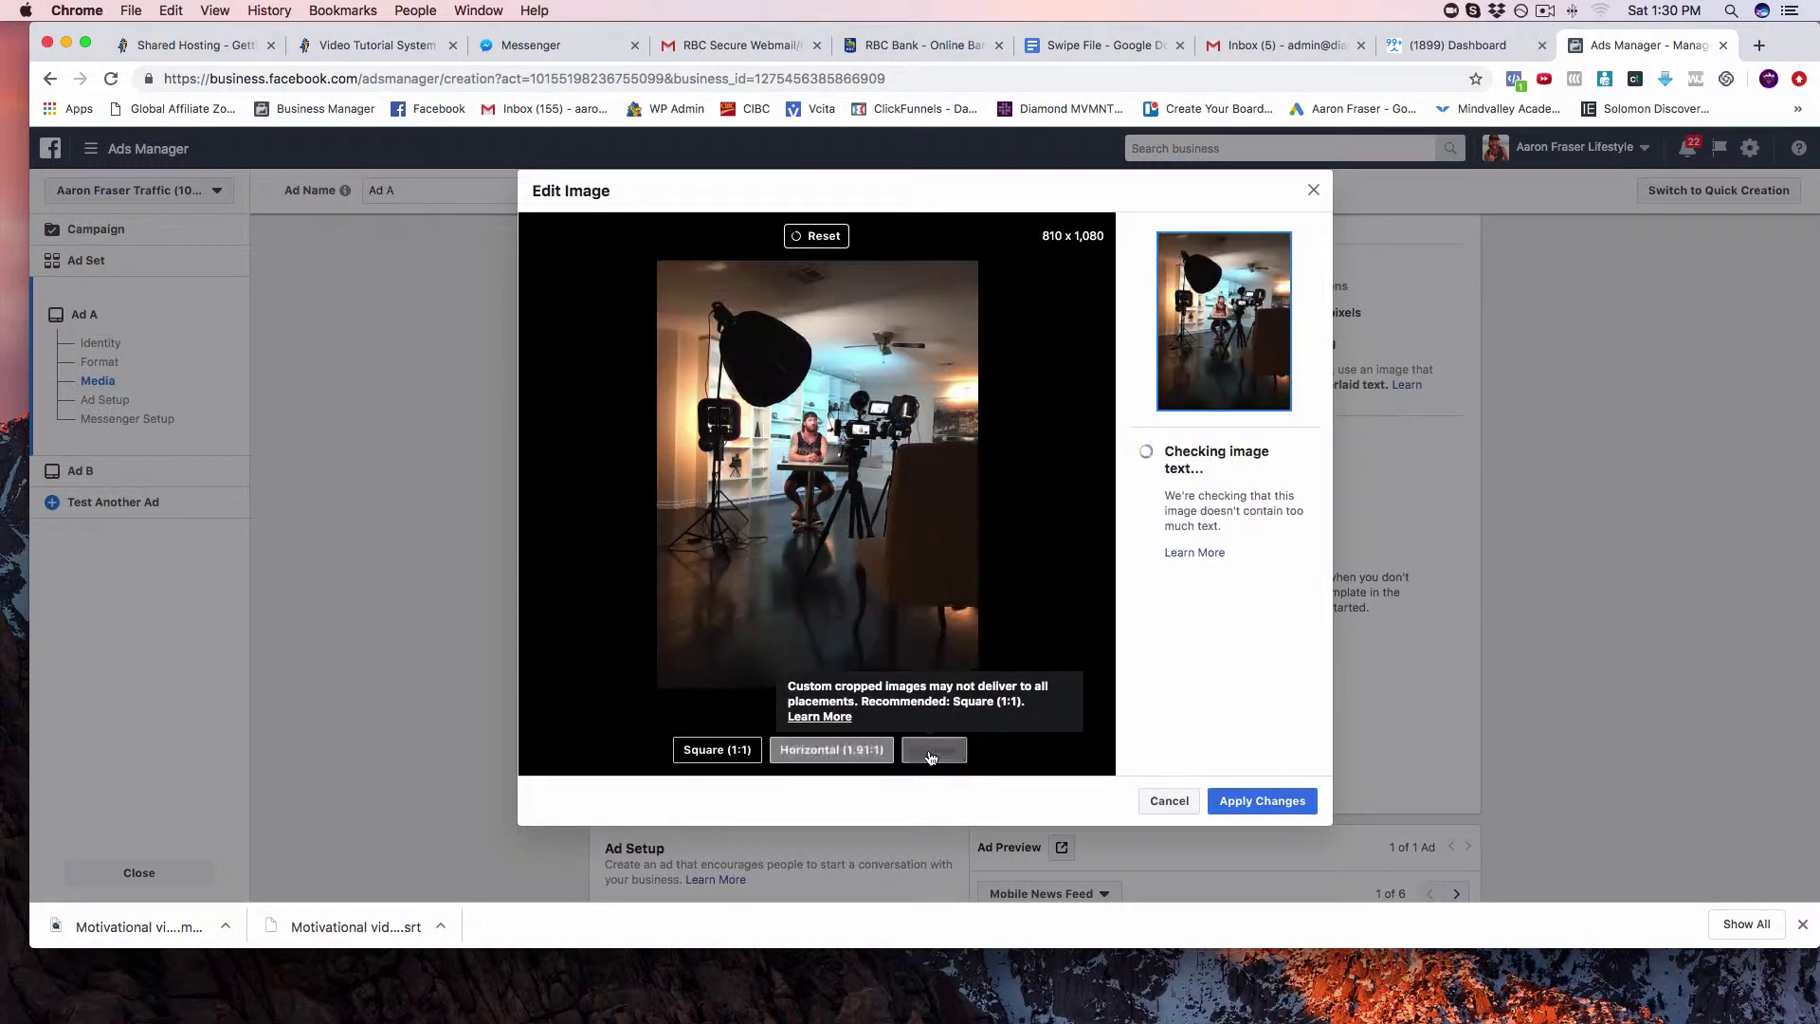
{"action": "left_click", "coordinate": [717, 749]}
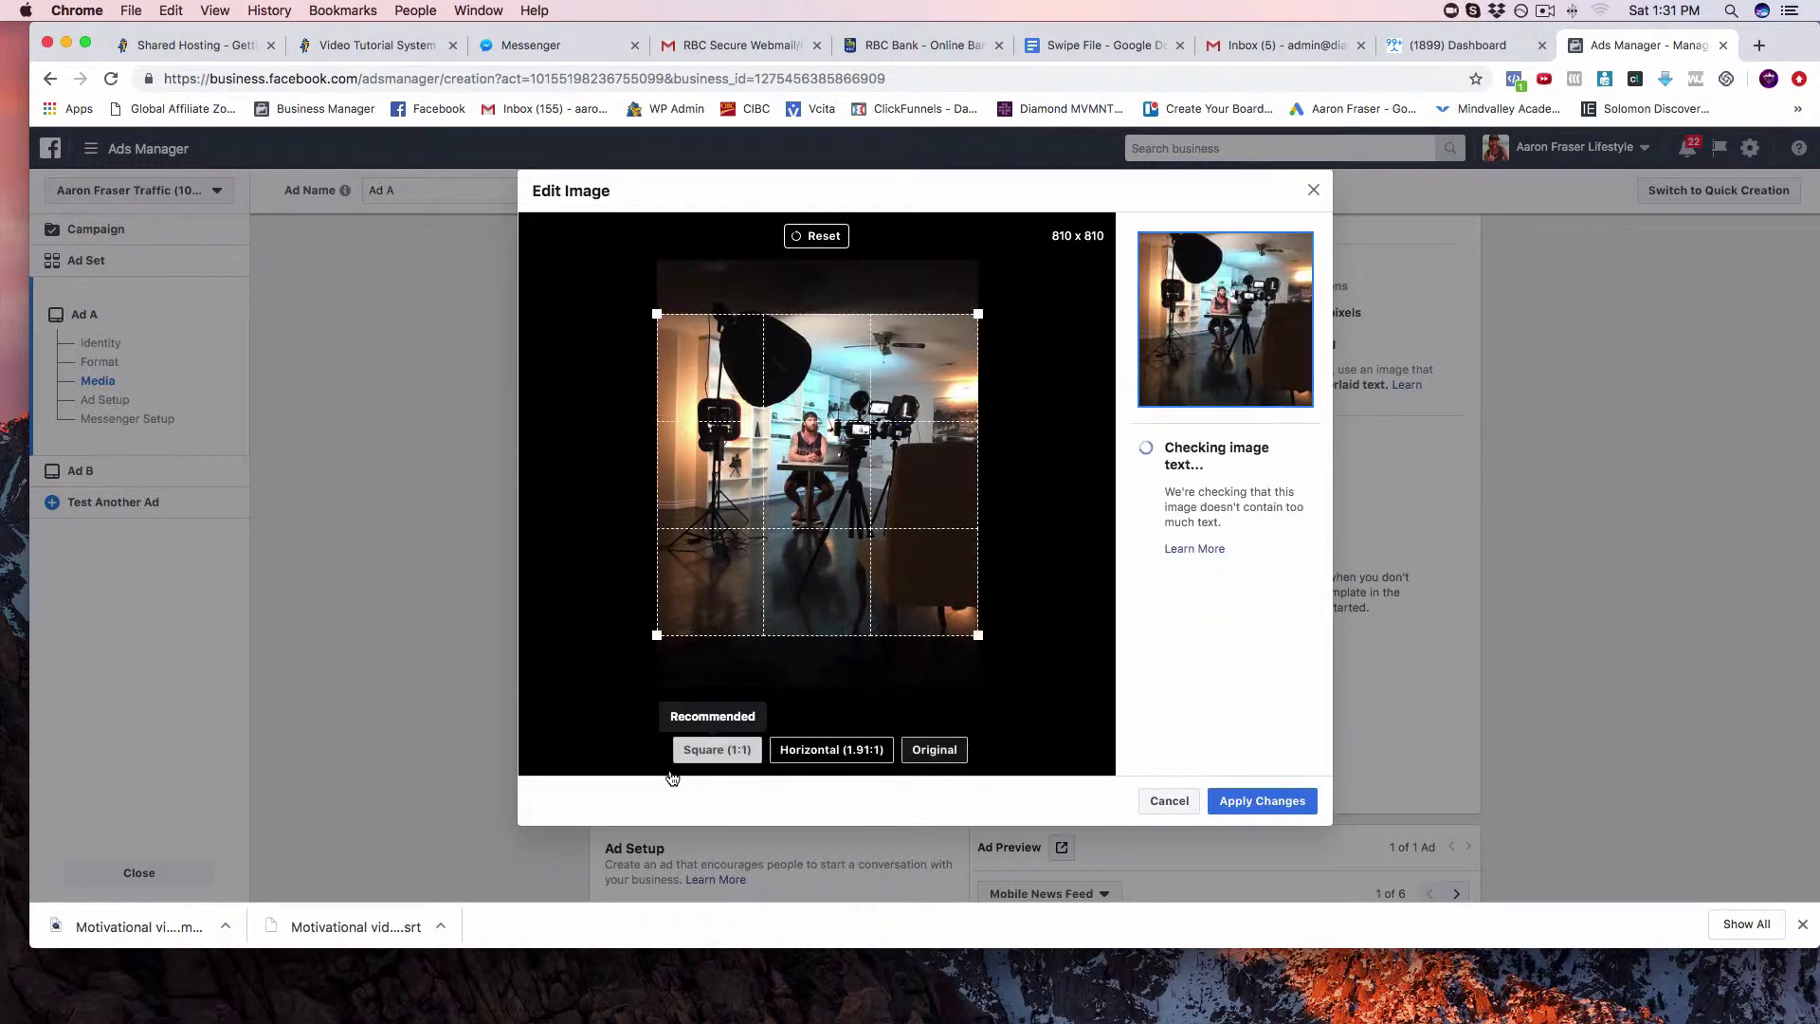
{"action": "left_click_drag", "start_coordinate": [766, 569], "coordinate": [766, 548]}
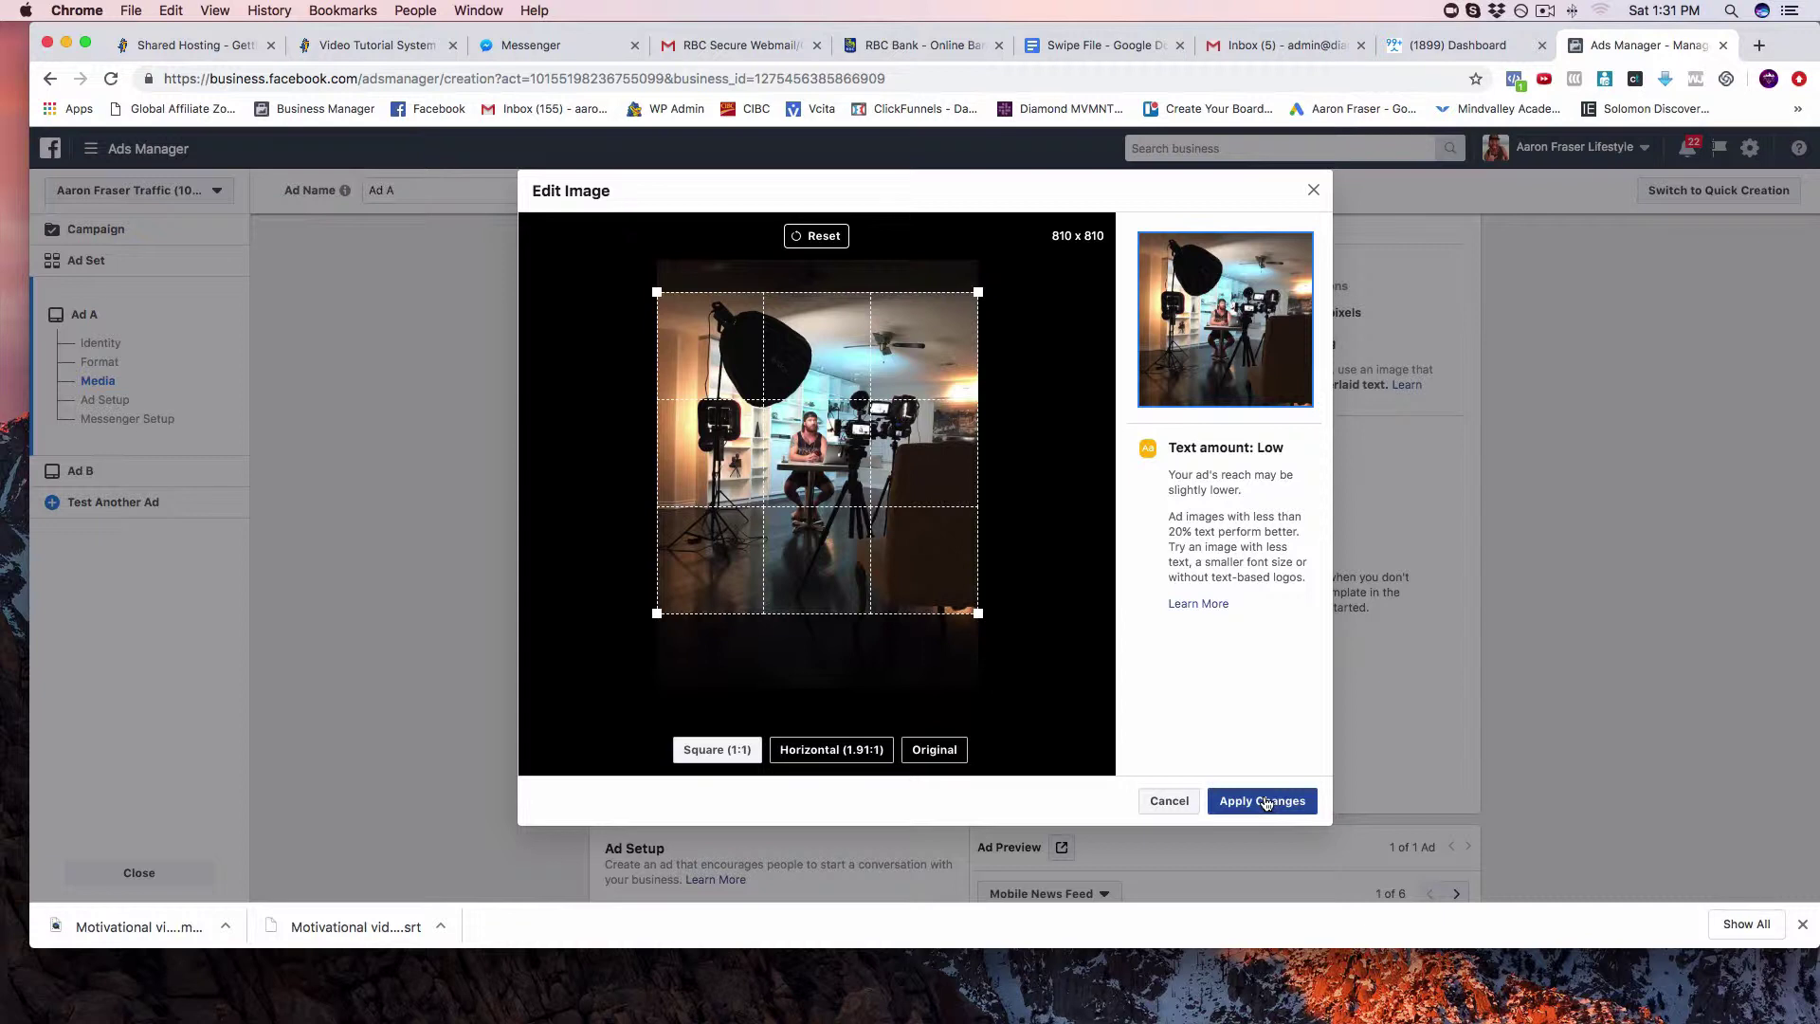
{"action": "left_click", "coordinate": [817, 753]}
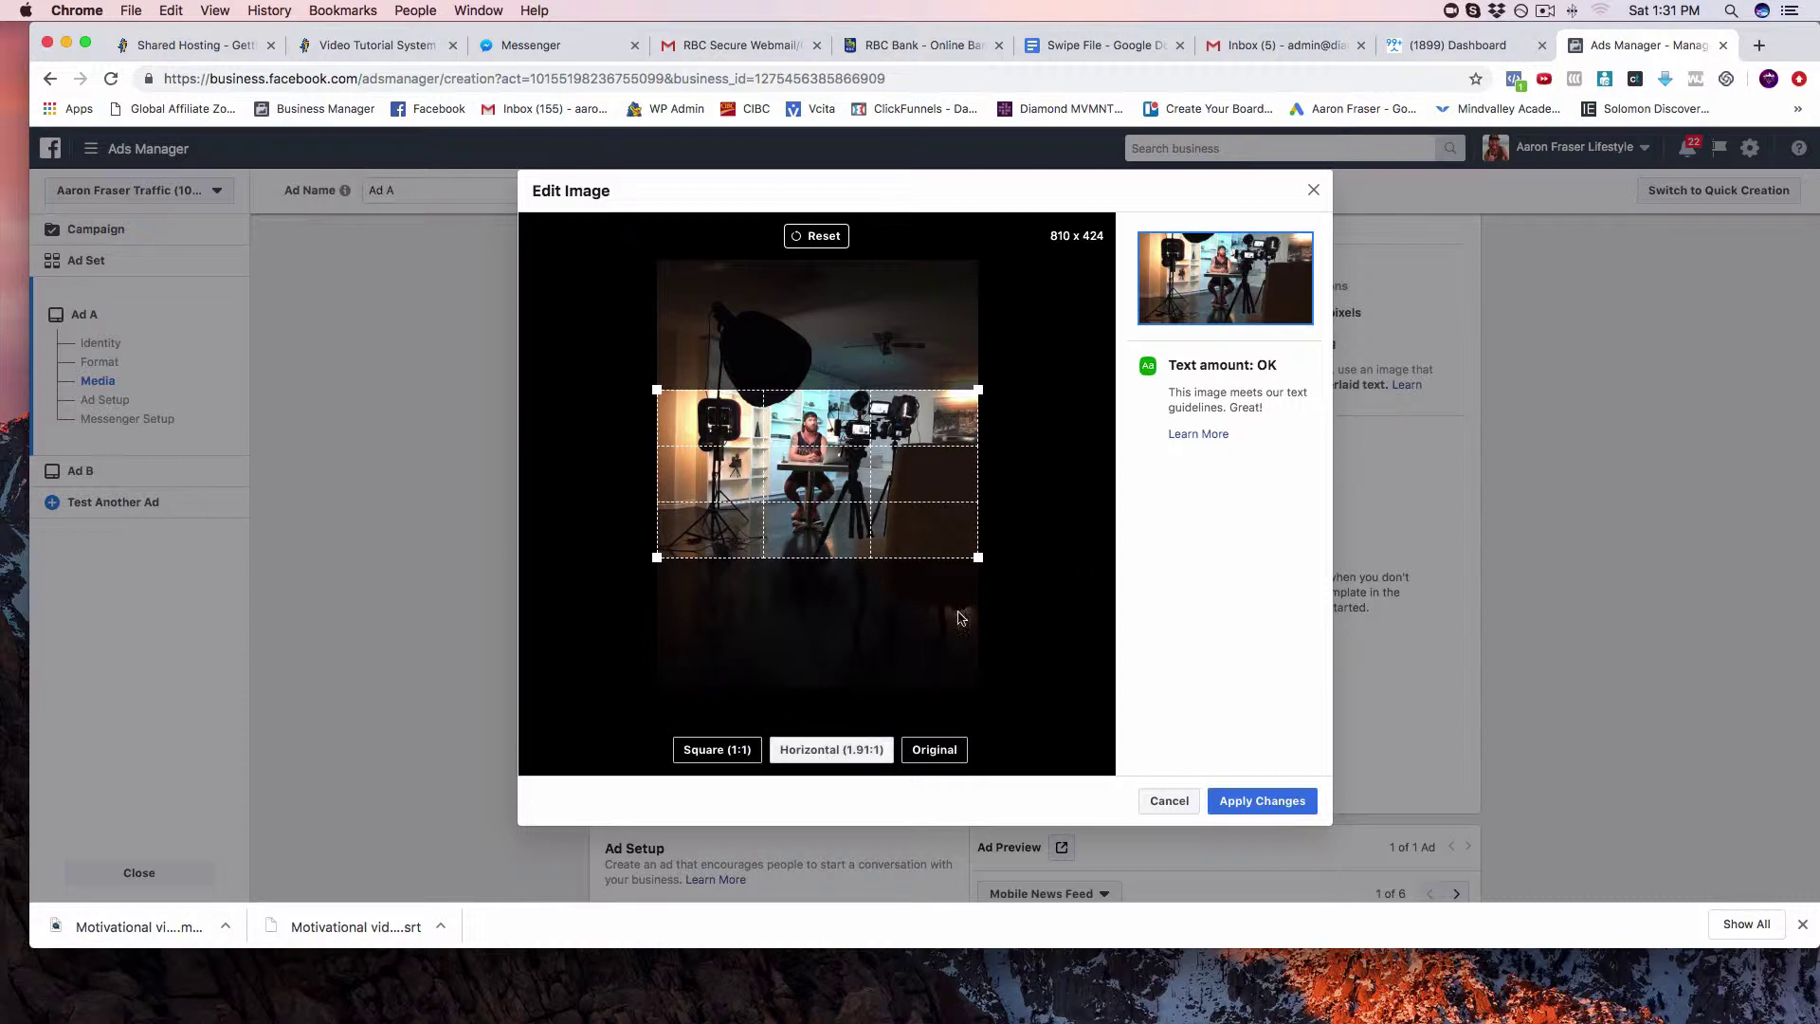
{"action": "left_click", "coordinate": [715, 754]}
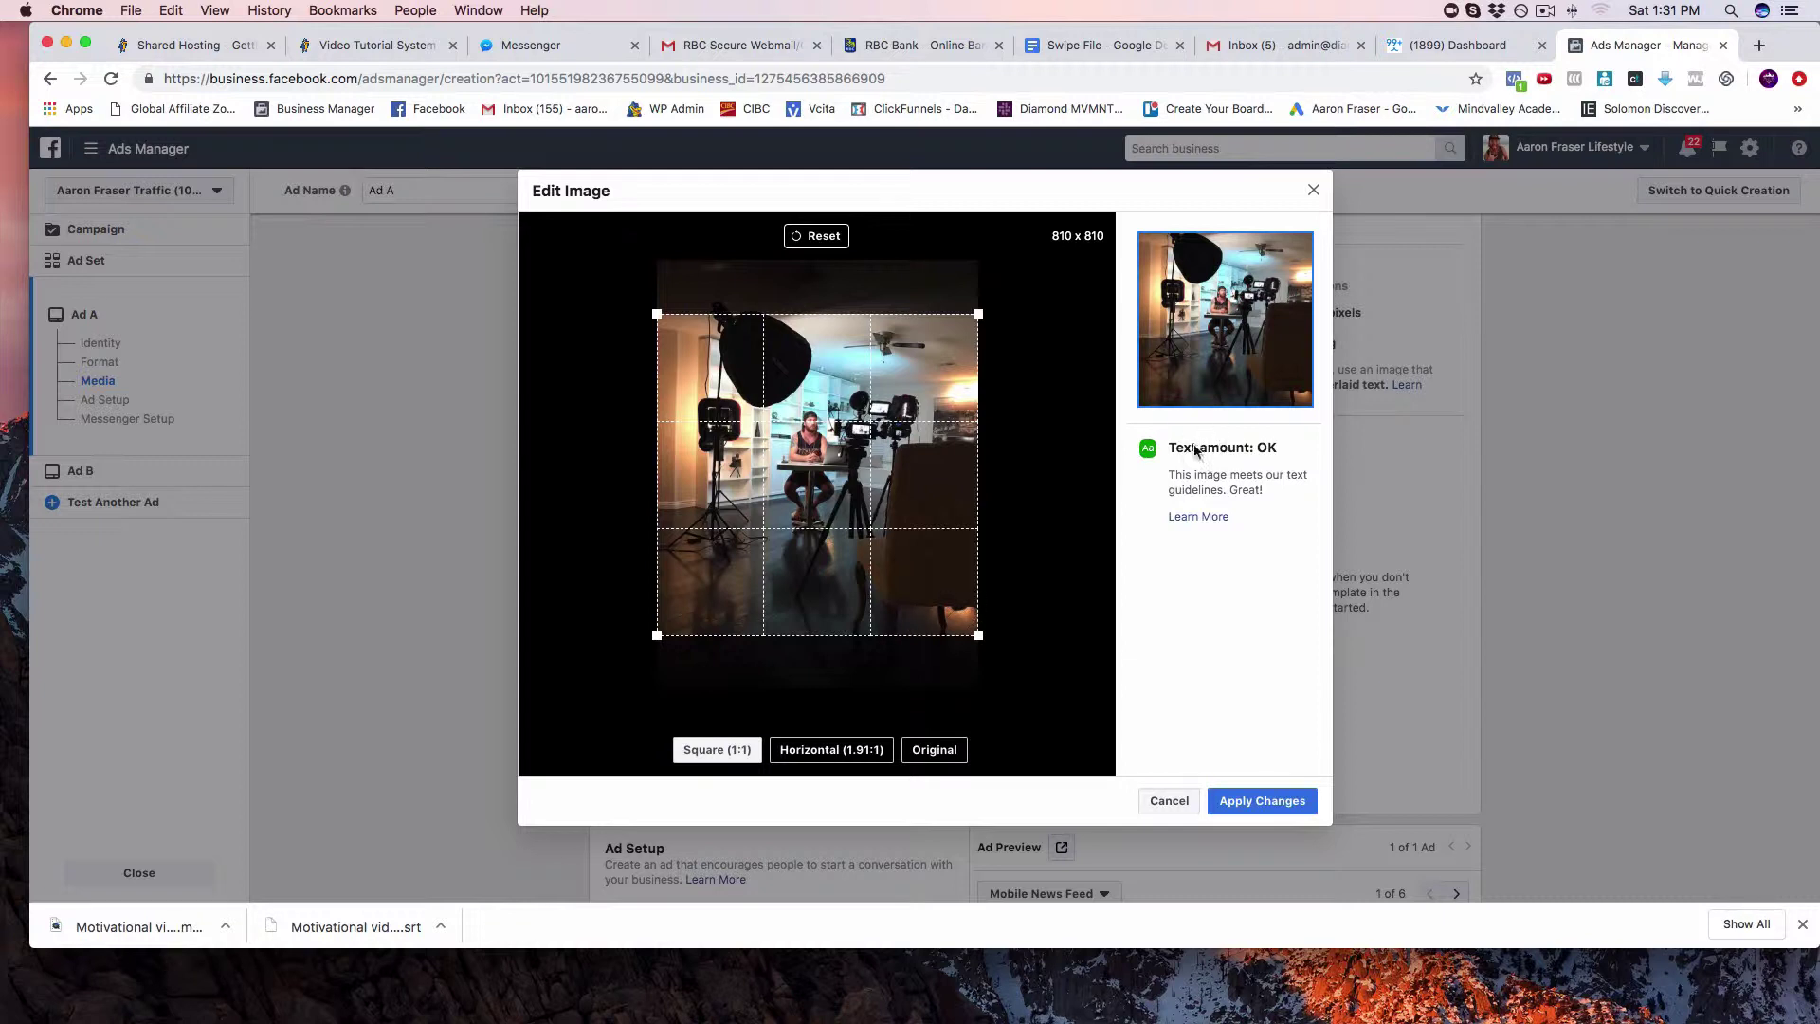
{"action": "left_click", "coordinate": [838, 760]}
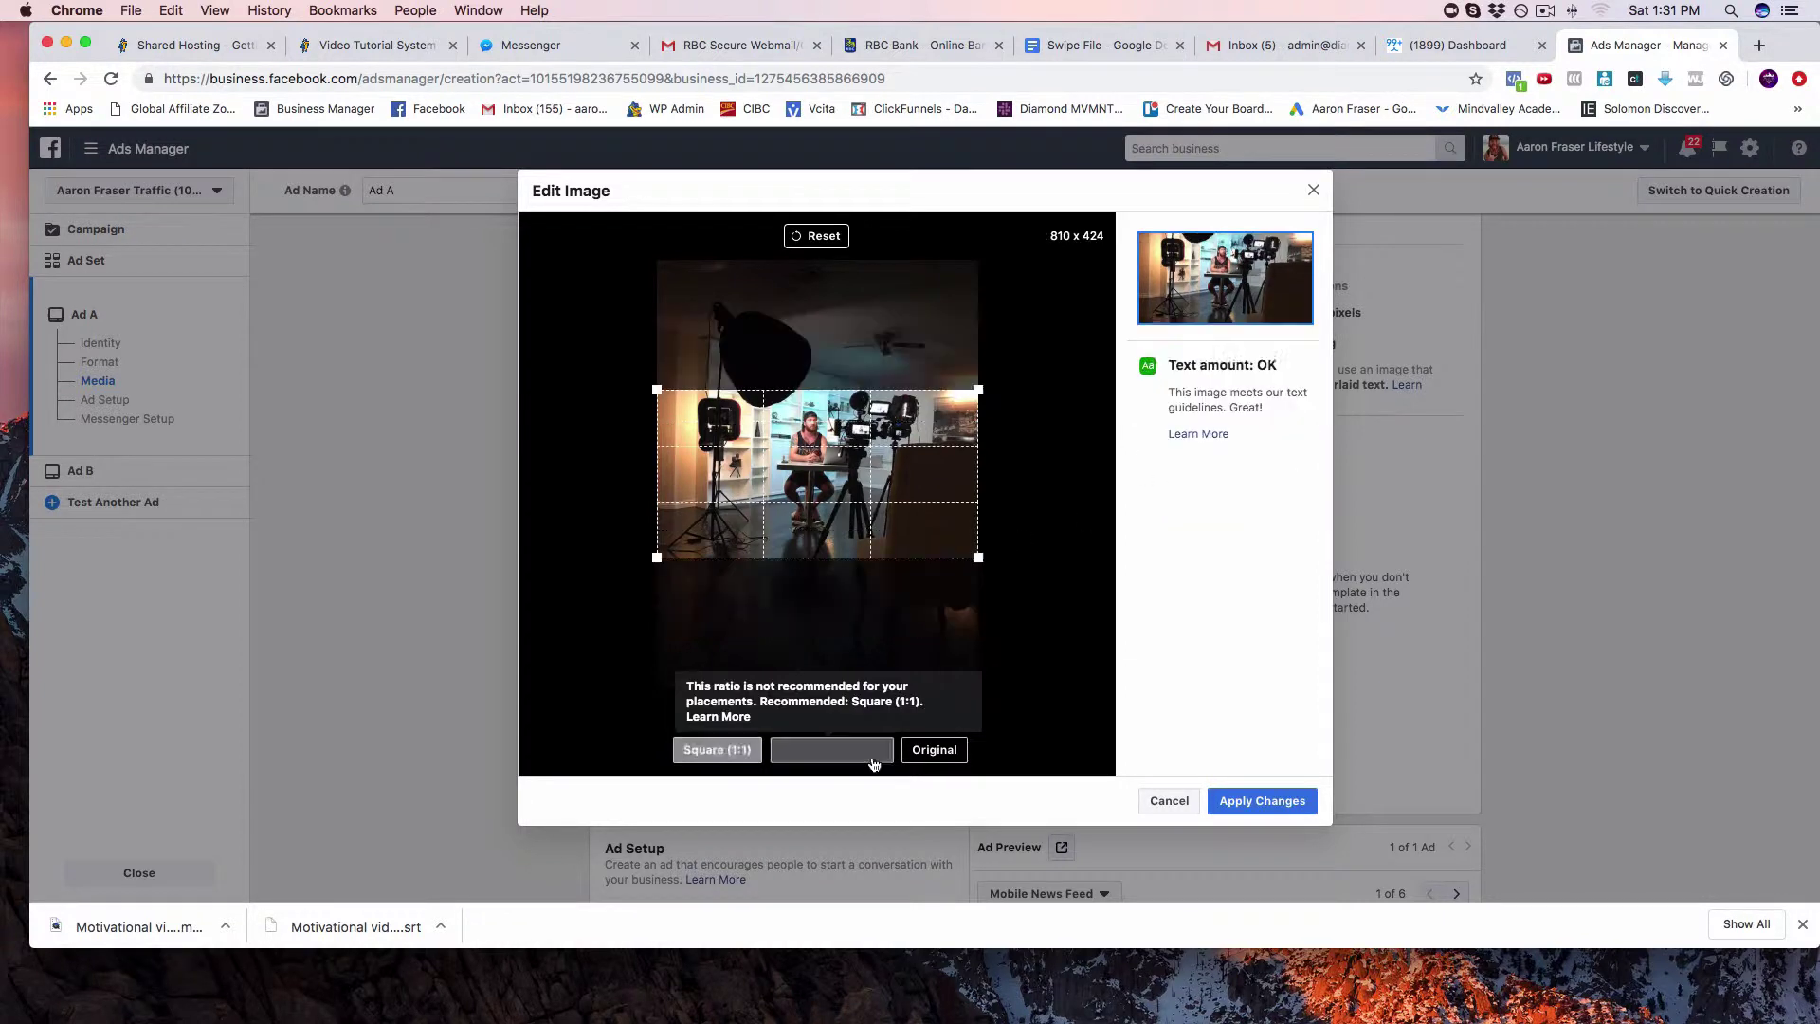
{"action": "left_click", "coordinate": [932, 761]}
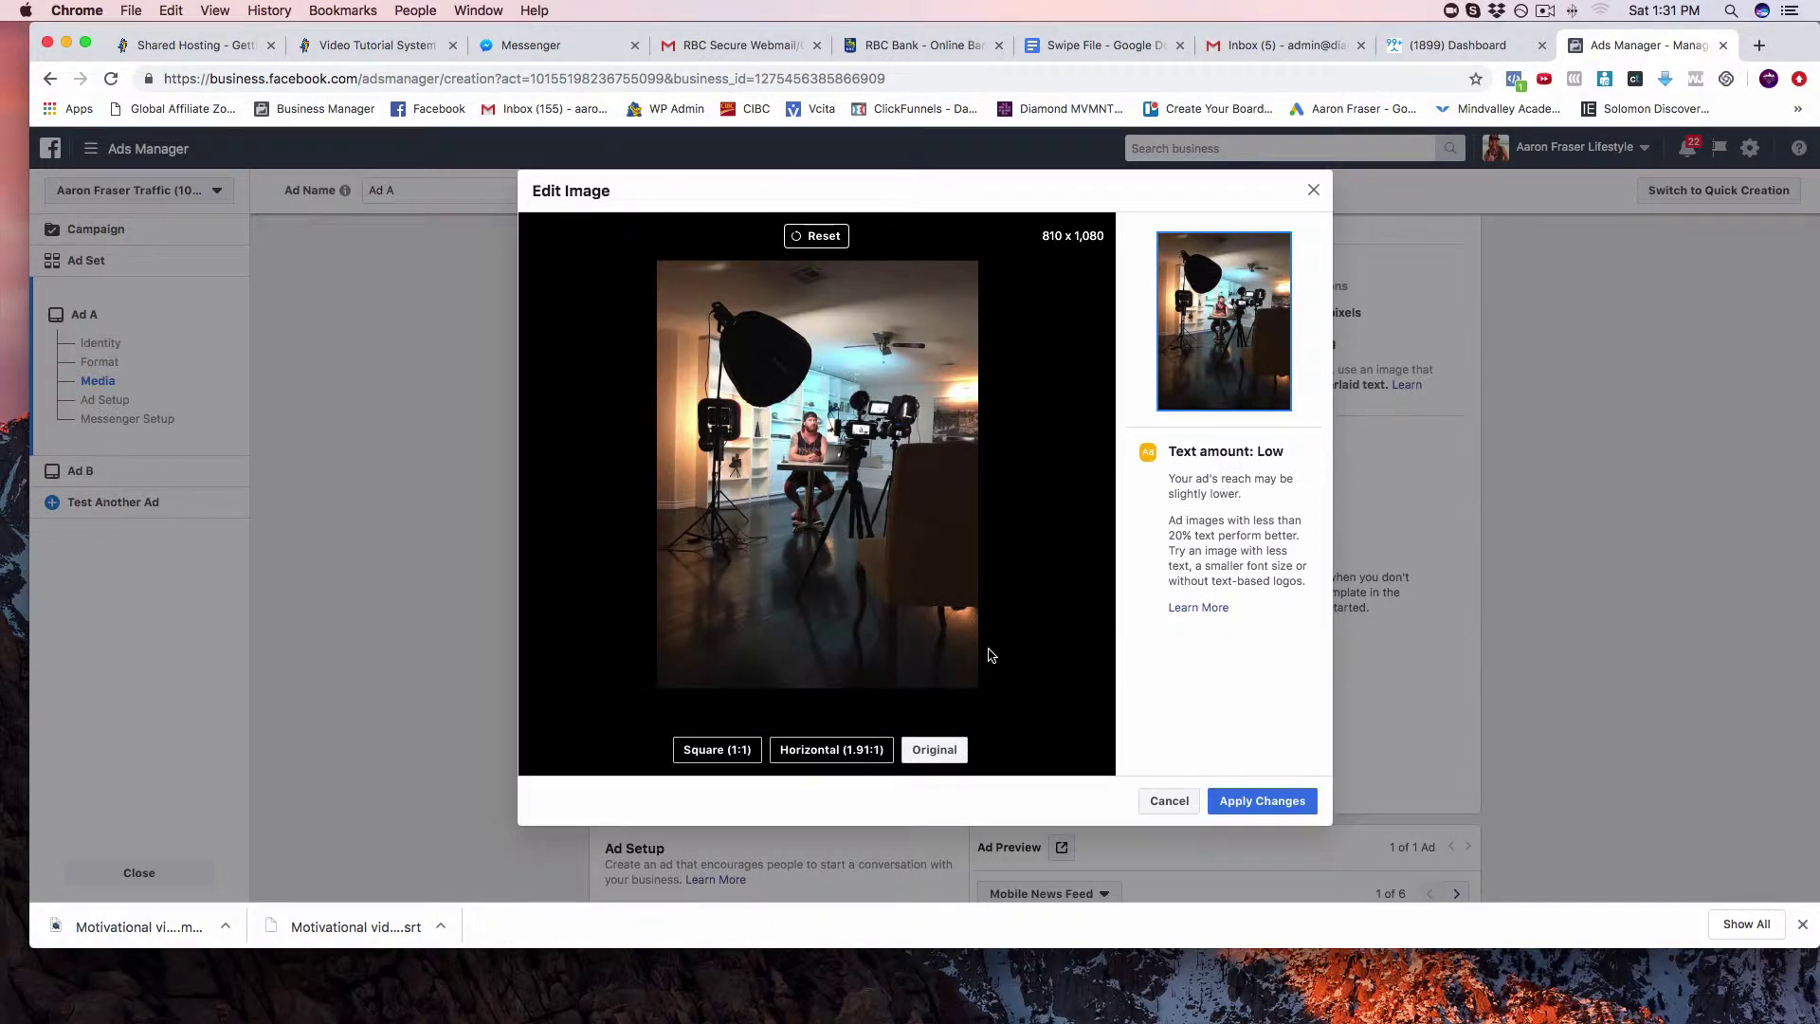
{"action": "left_click", "coordinate": [829, 750]}
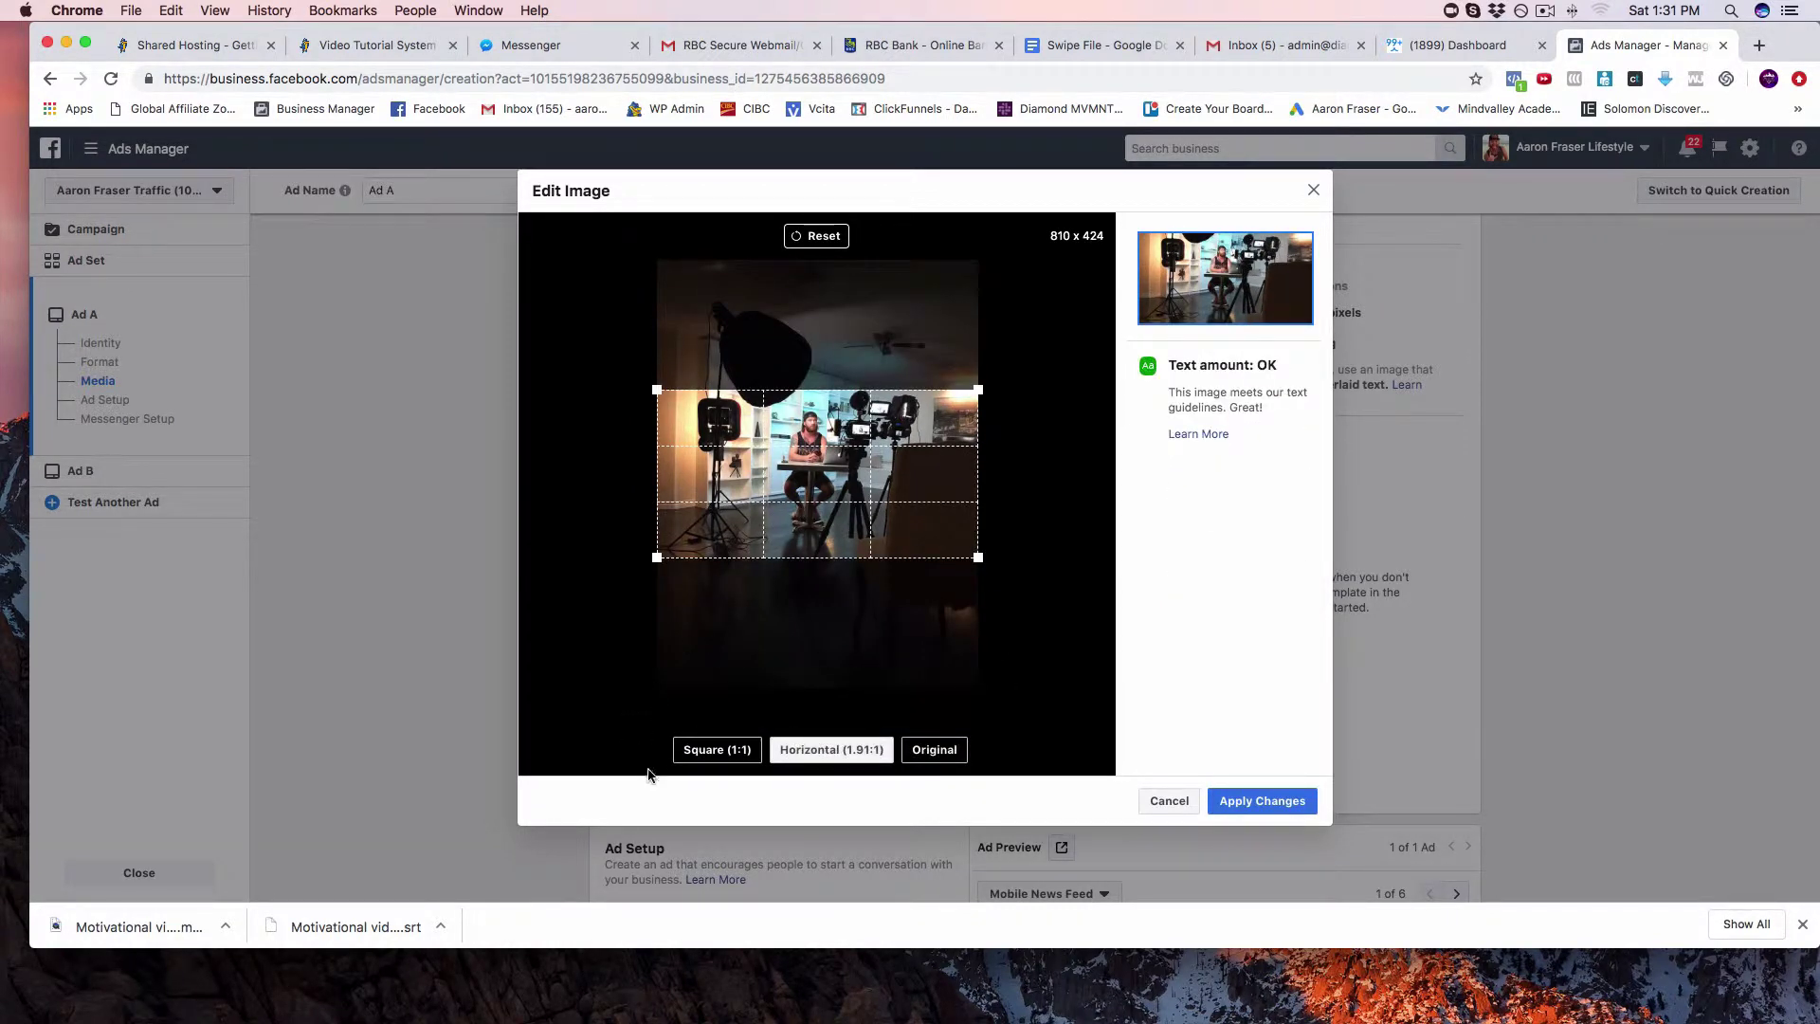
Crop Ad A's photo to Square (1:1) with the frame covering the softbox, cameras and seated person, and apply the crop
{"action": "left_click", "coordinate": [717, 749]}
{"action": "left_click_drag", "start_coordinate": [775, 605], "coordinate": [786, 643]}
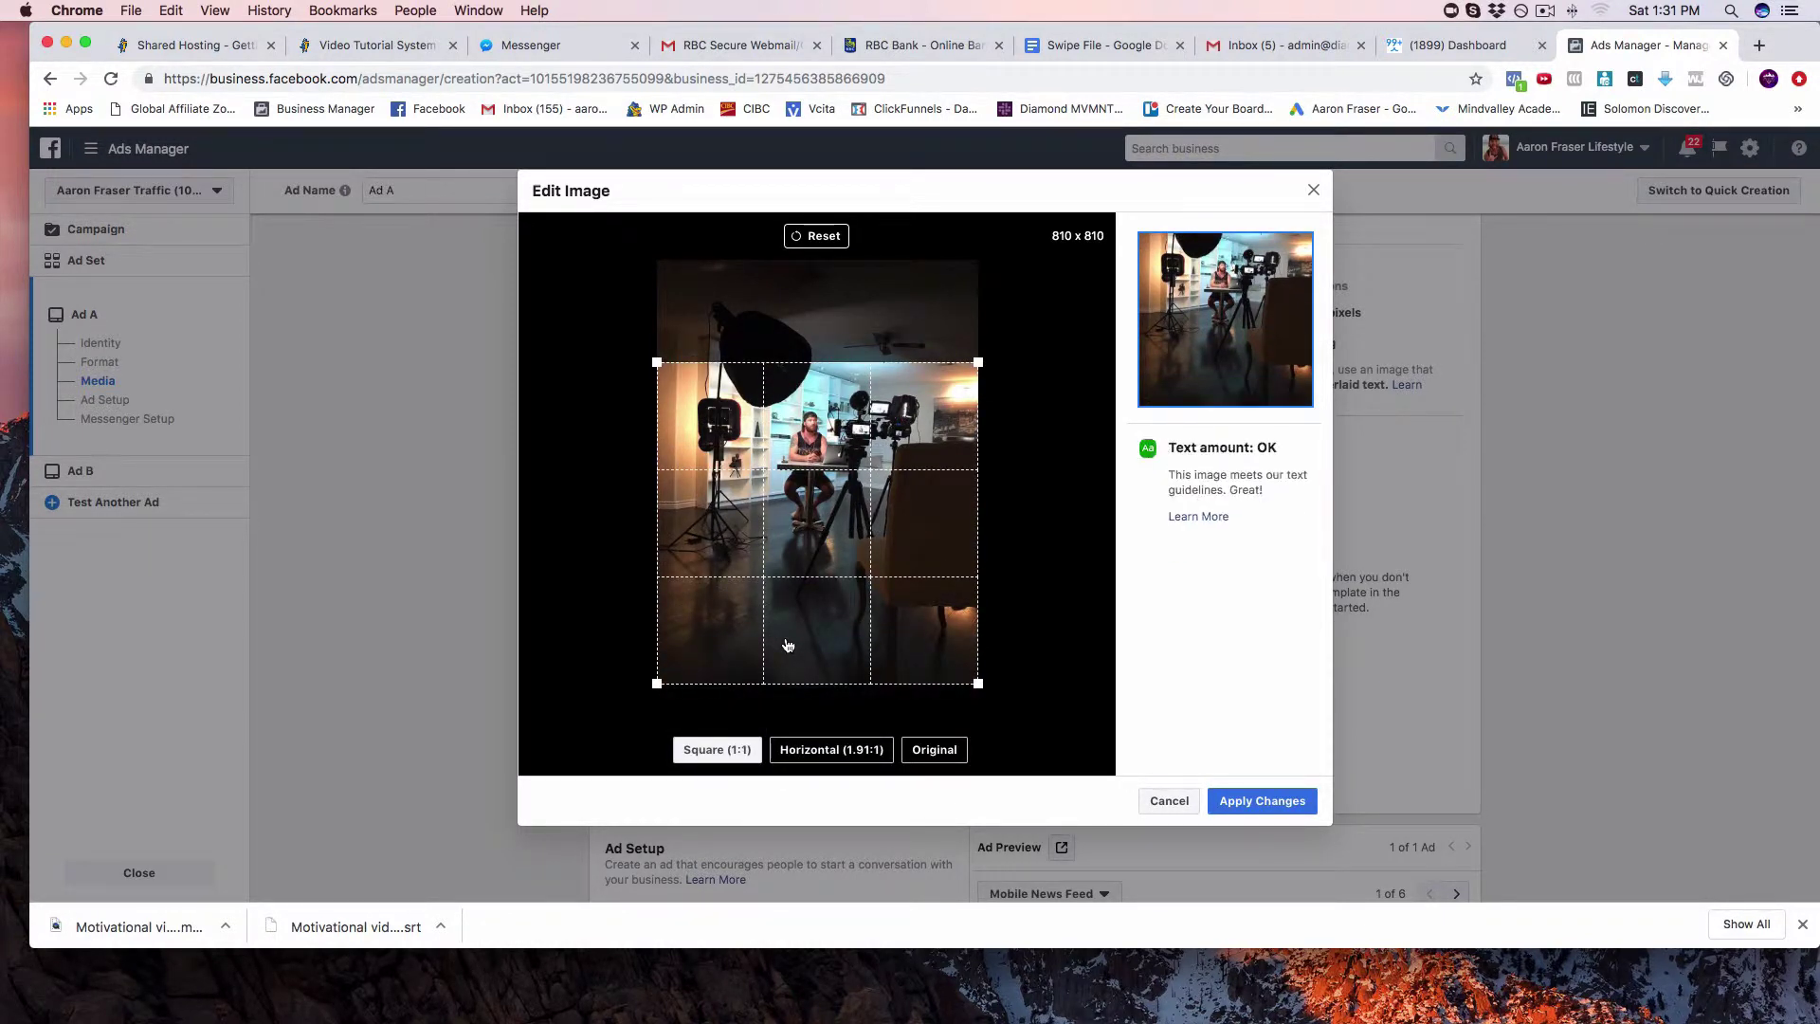
{"action": "left_click_drag", "start_coordinate": [787, 645], "coordinate": [785, 609]}
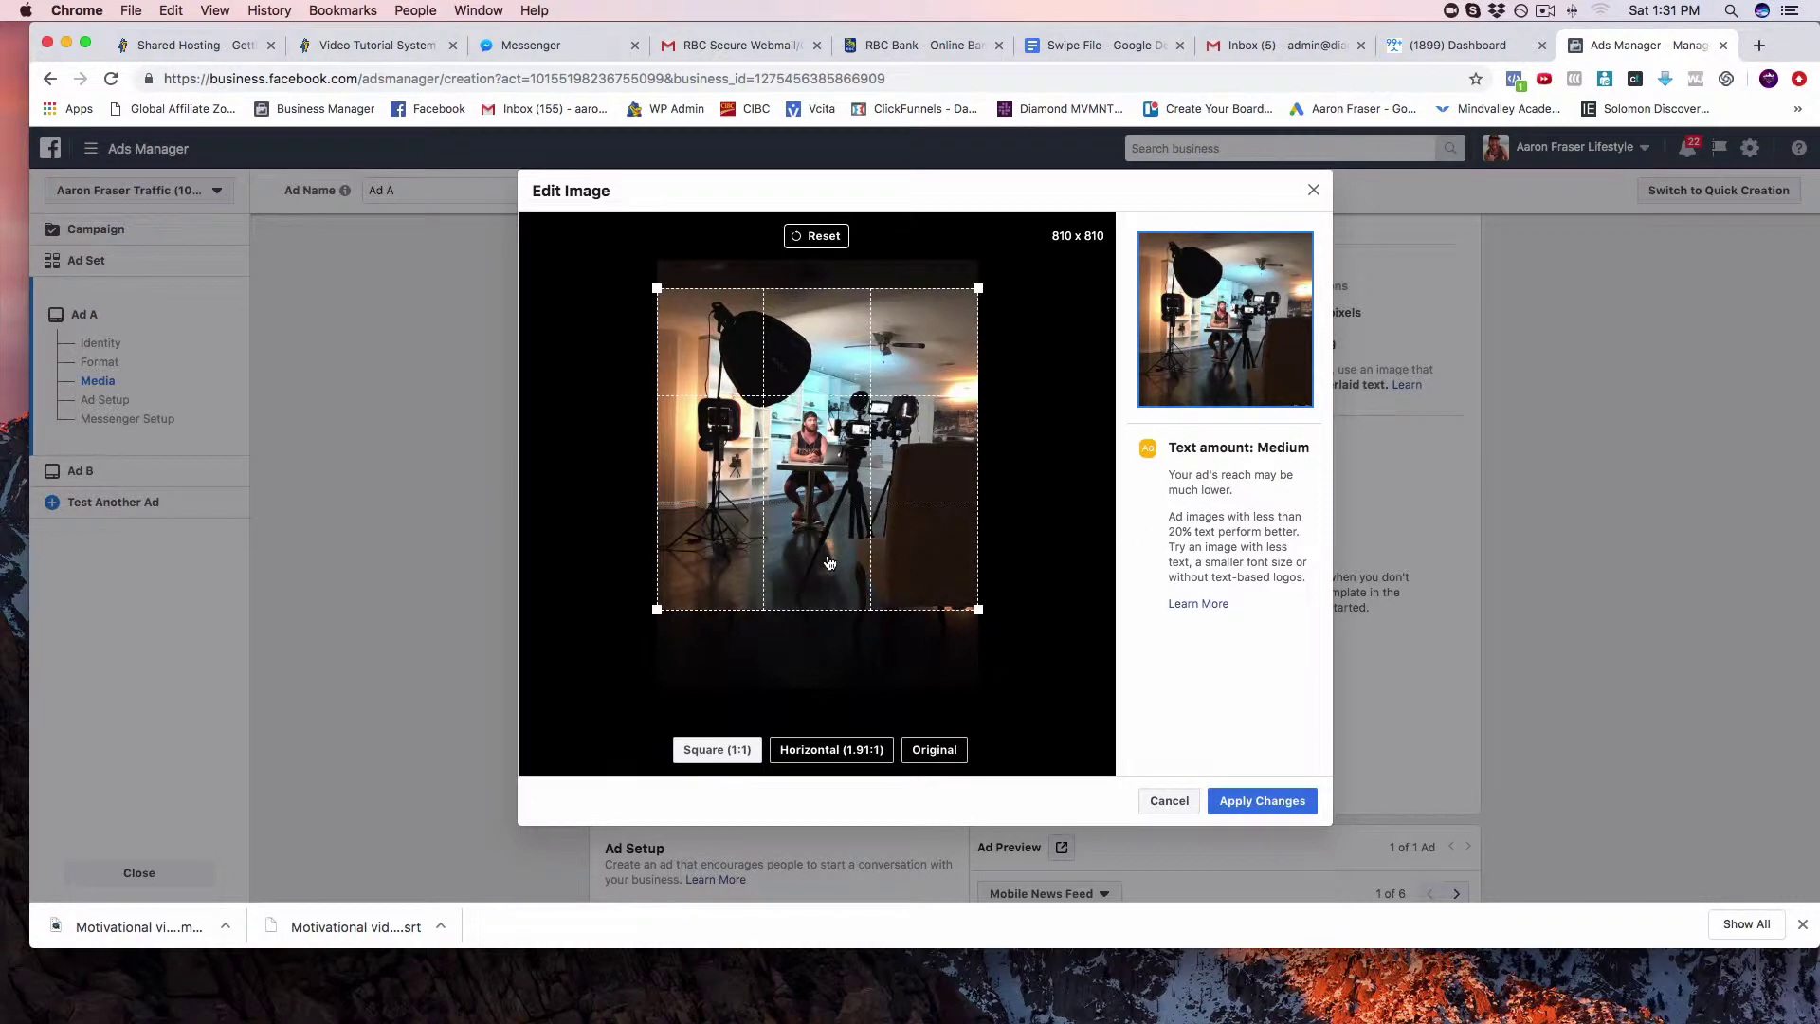
{"action": "left_click_drag", "start_coordinate": [830, 562], "coordinate": [827, 570]}
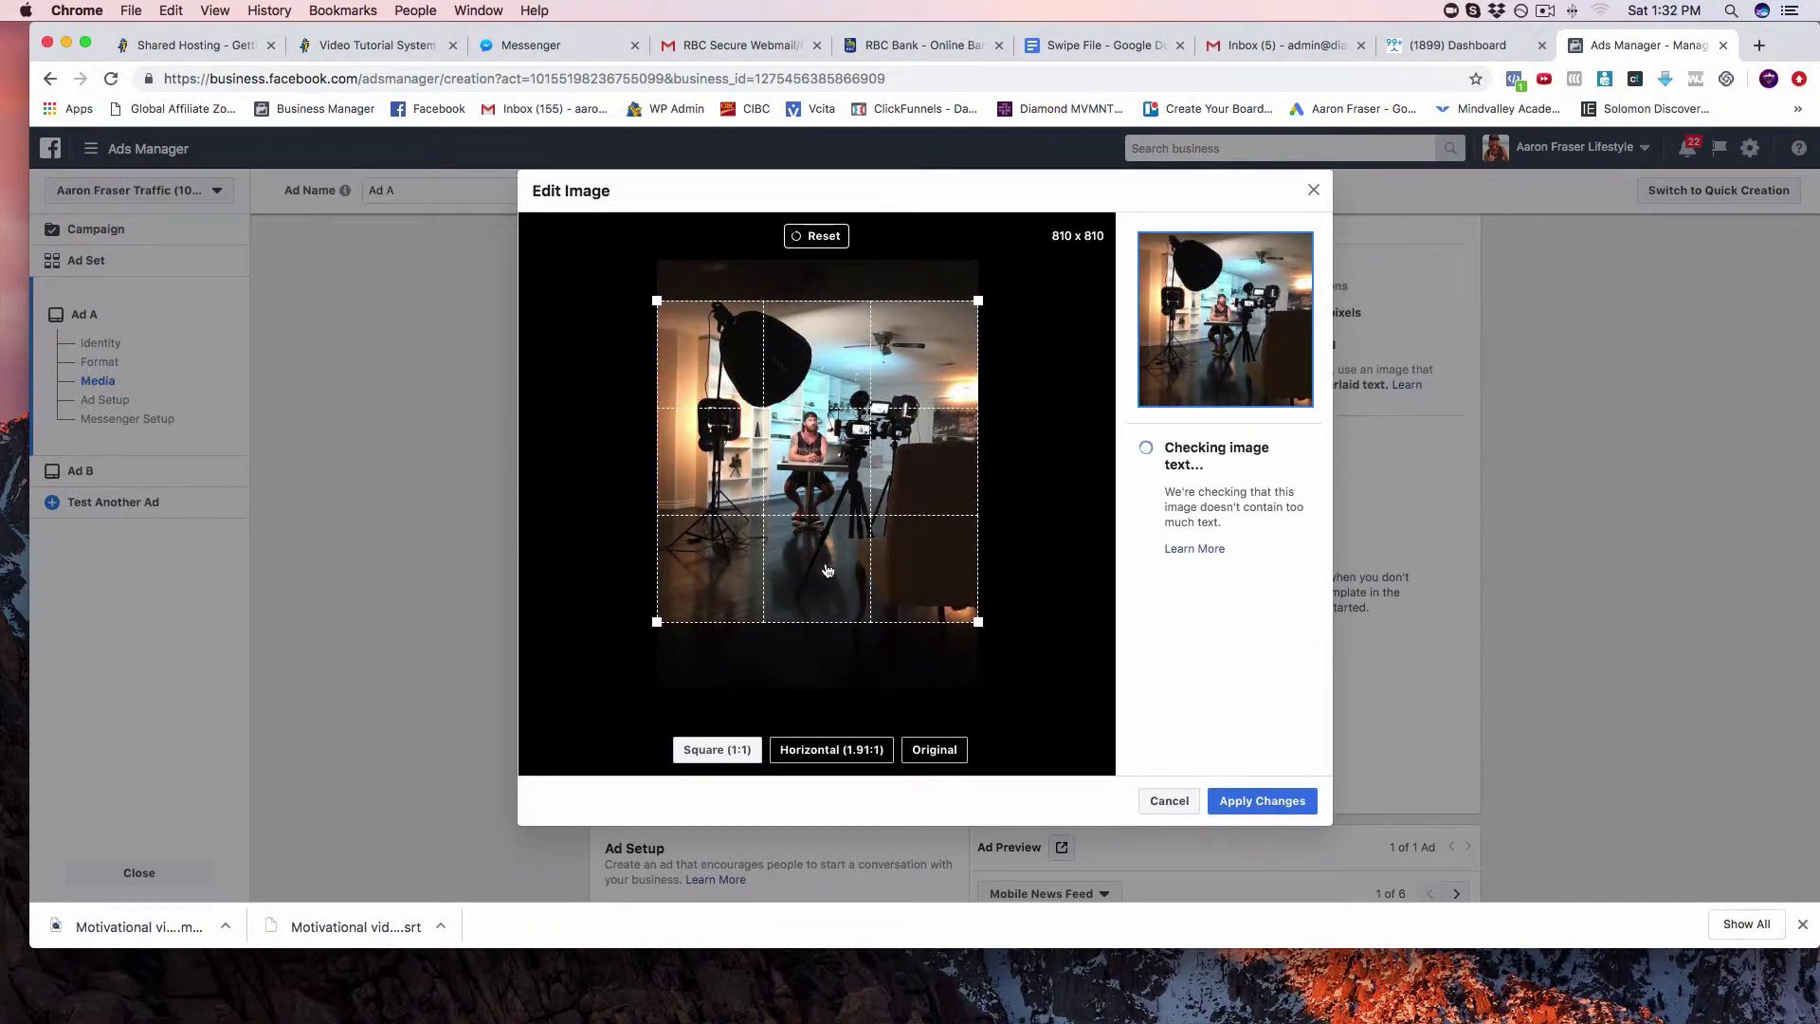
{"action": "left_click", "coordinate": [1262, 803]}
Enter "This is my copy. I do things online. Reach out to me now" as Ad A's text
{"action": "scroll", "coordinate": [919, 741], "scroll_direction": "down", "scroll_amount": 3}
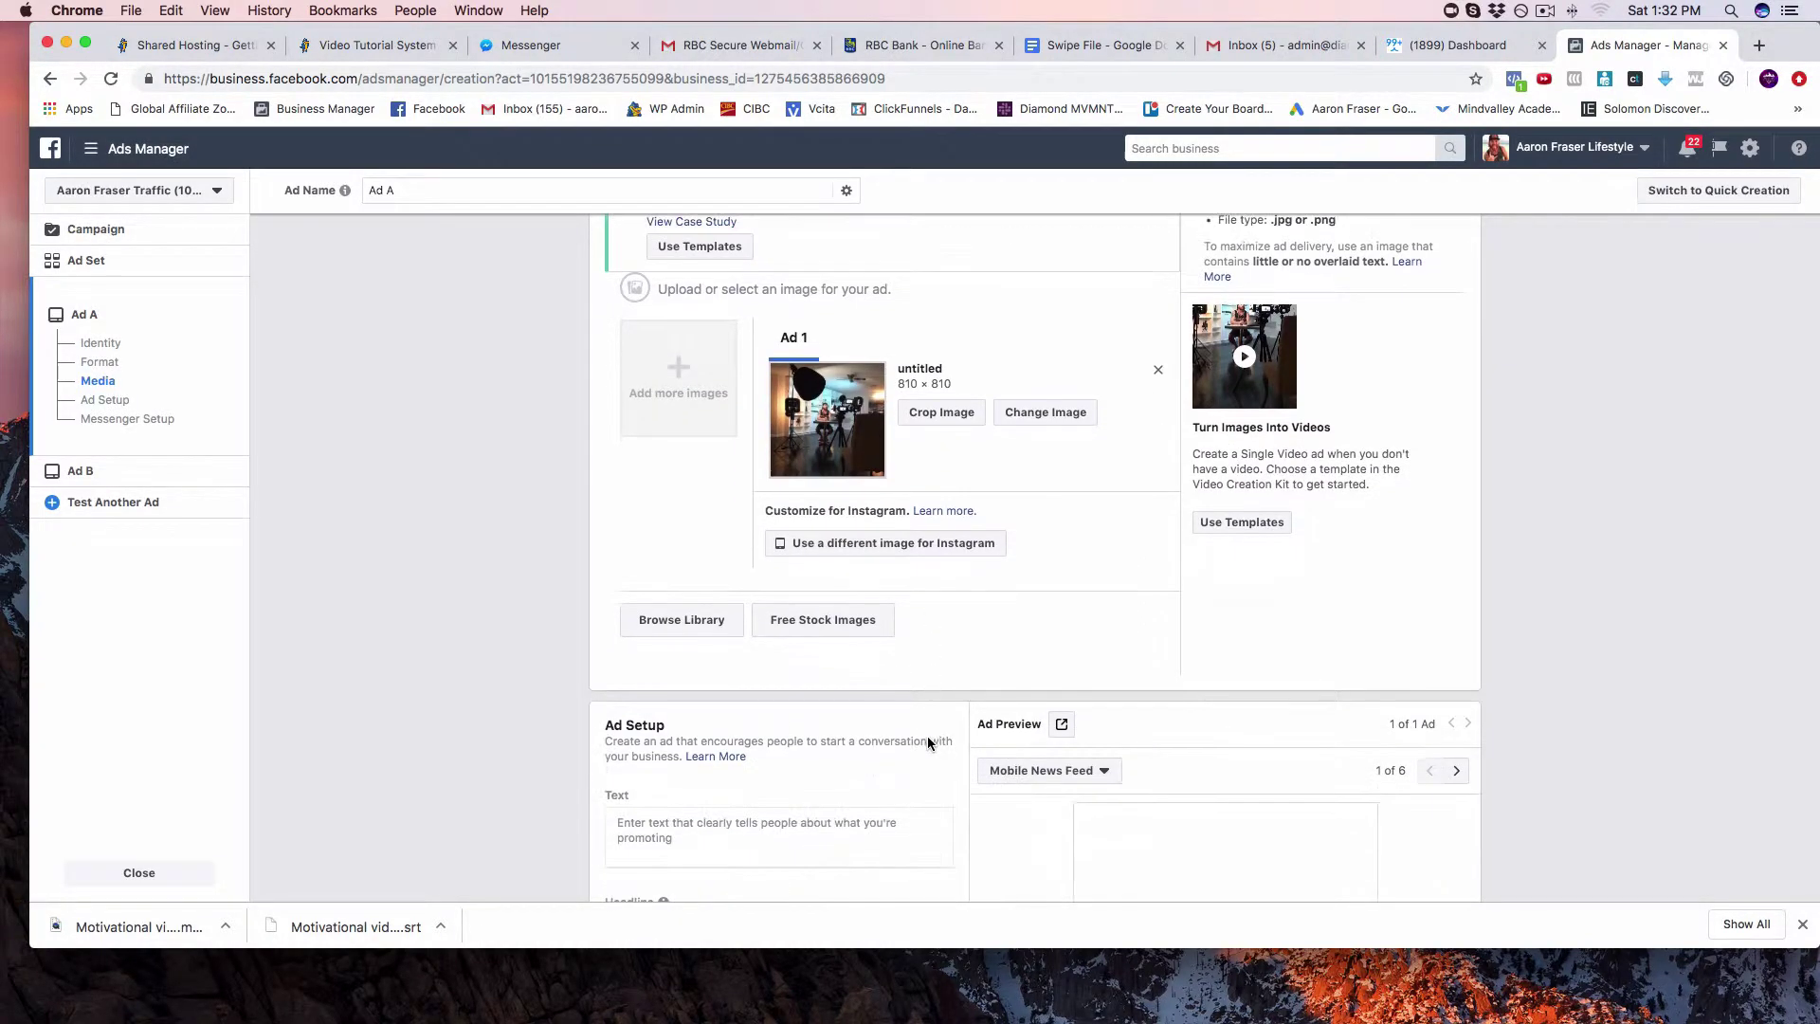
{"action": "scroll", "coordinate": [905, 719], "scroll_direction": "down", "scroll_amount": 8}
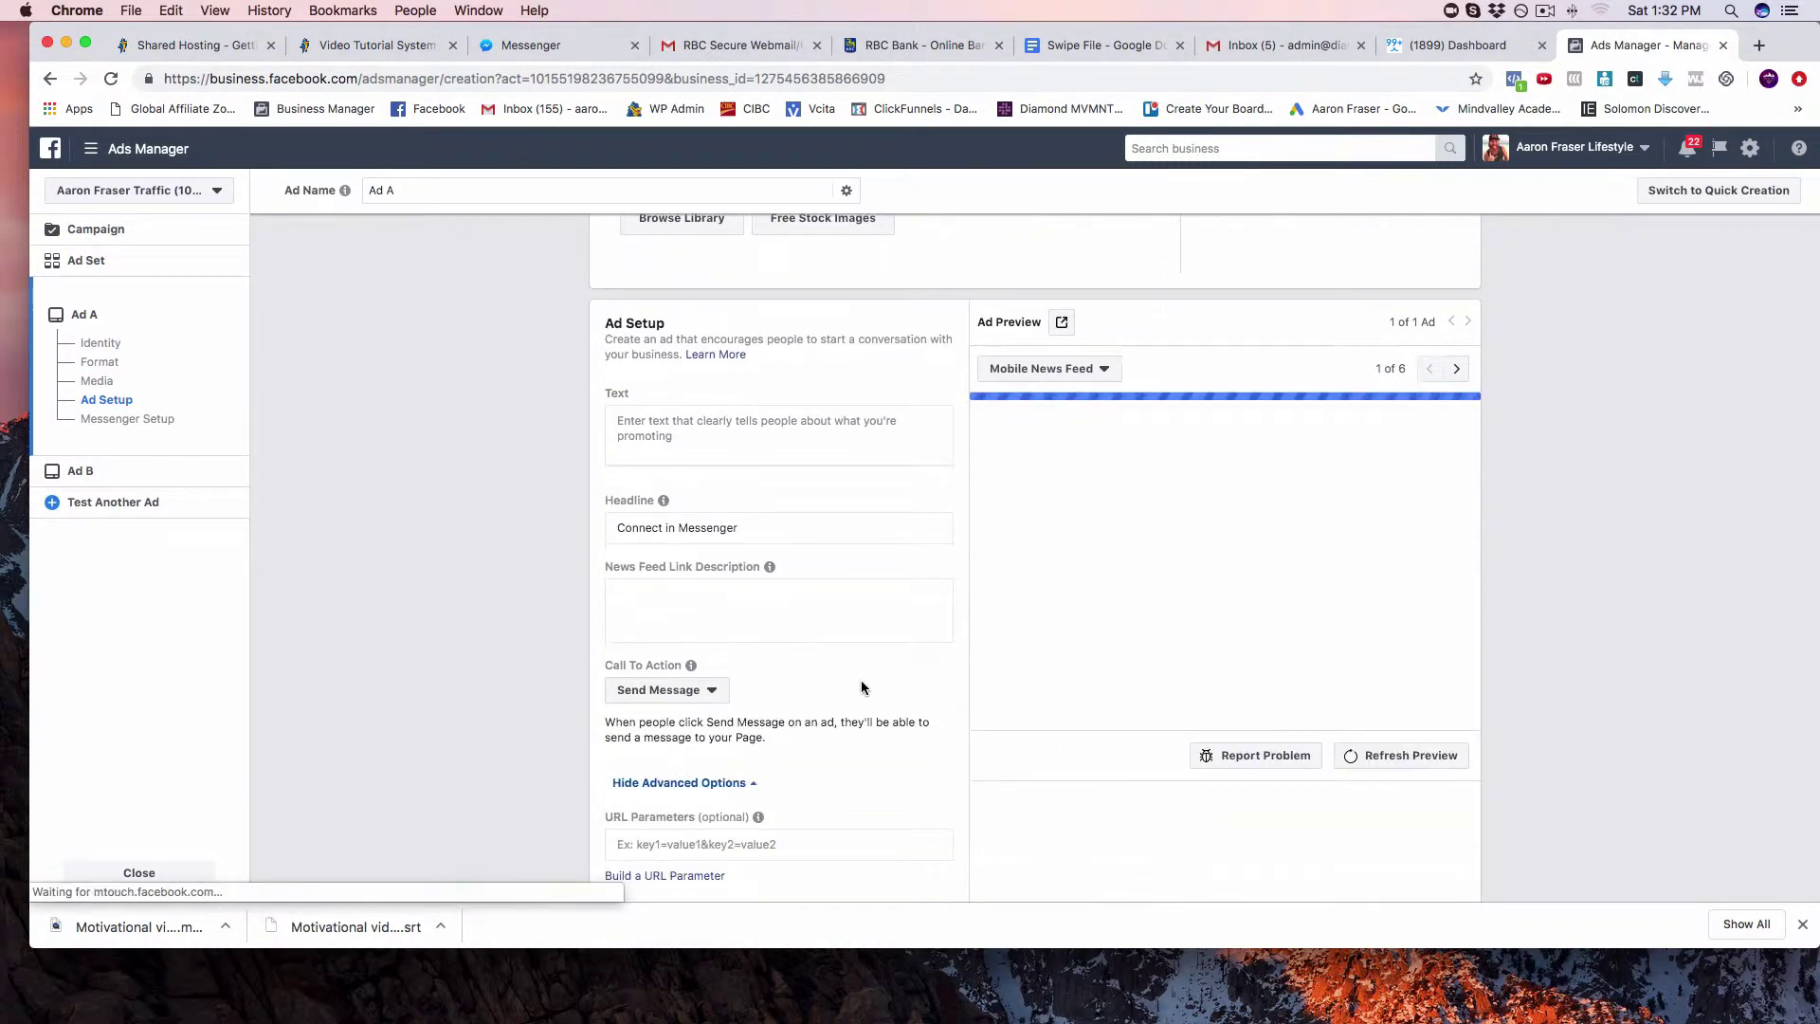
{"action": "left_click", "coordinate": [618, 424]}
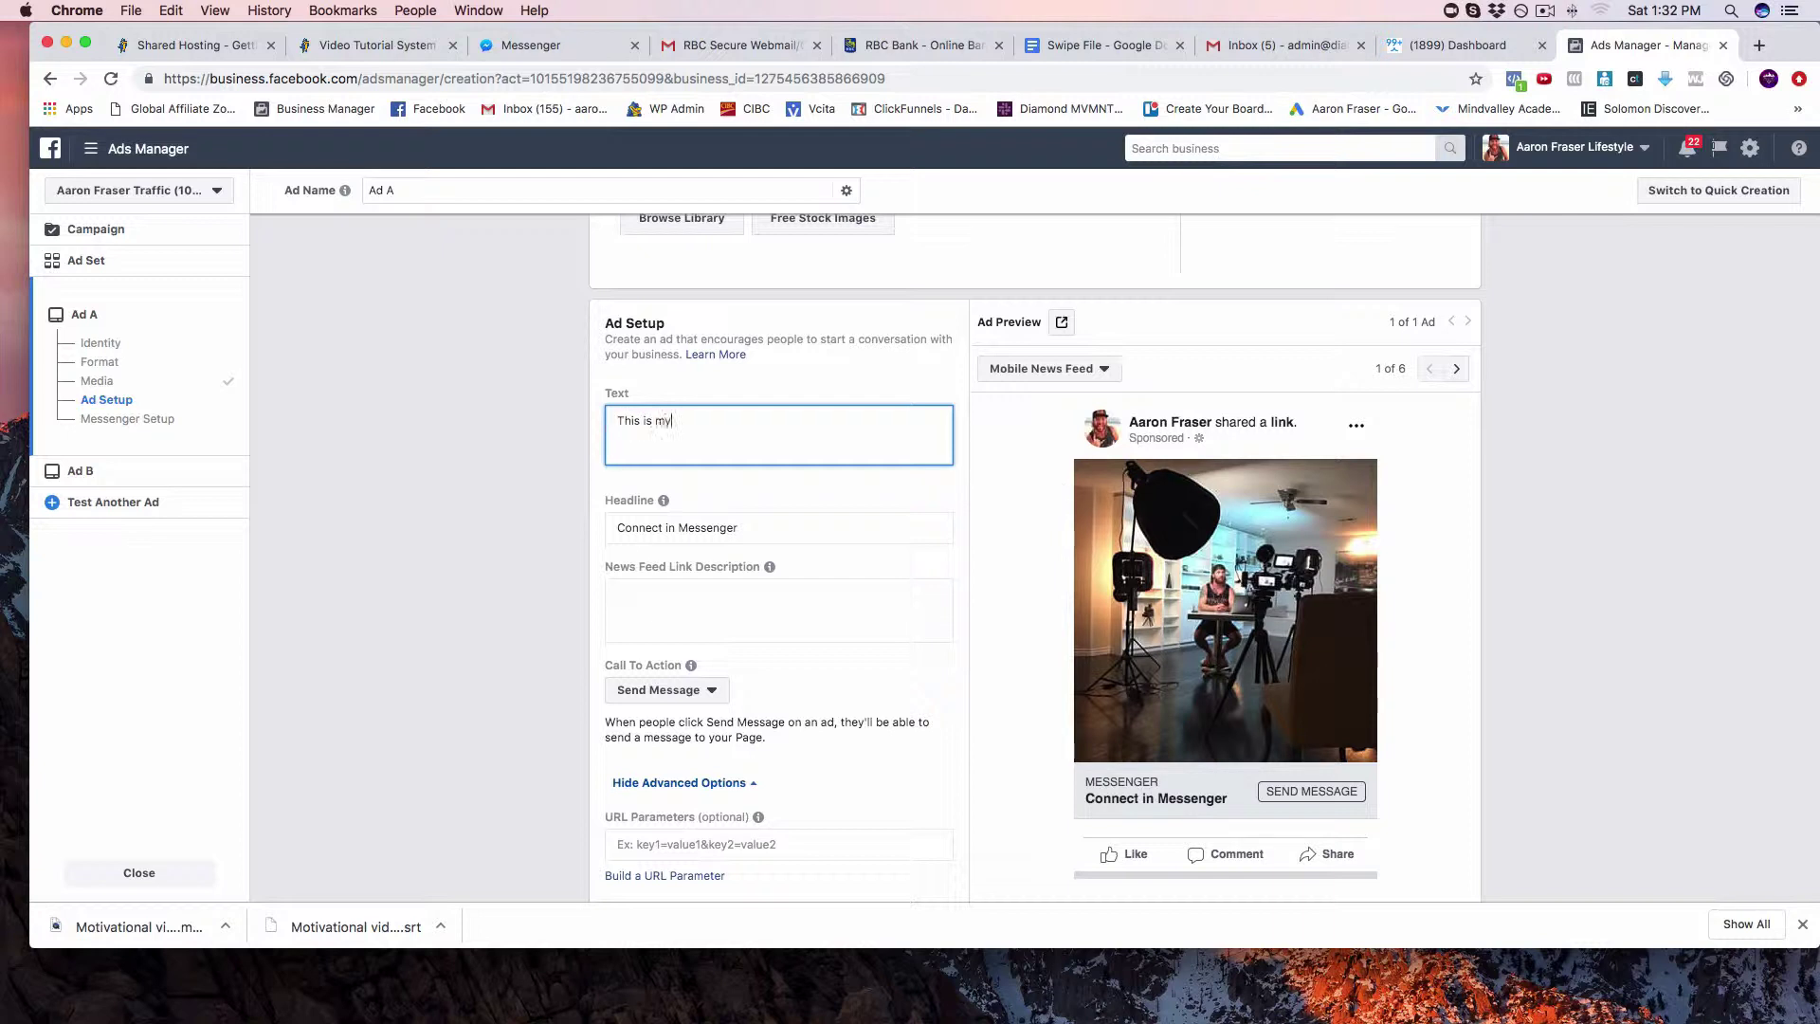
{"action": "type", "text": "This is my copy"}
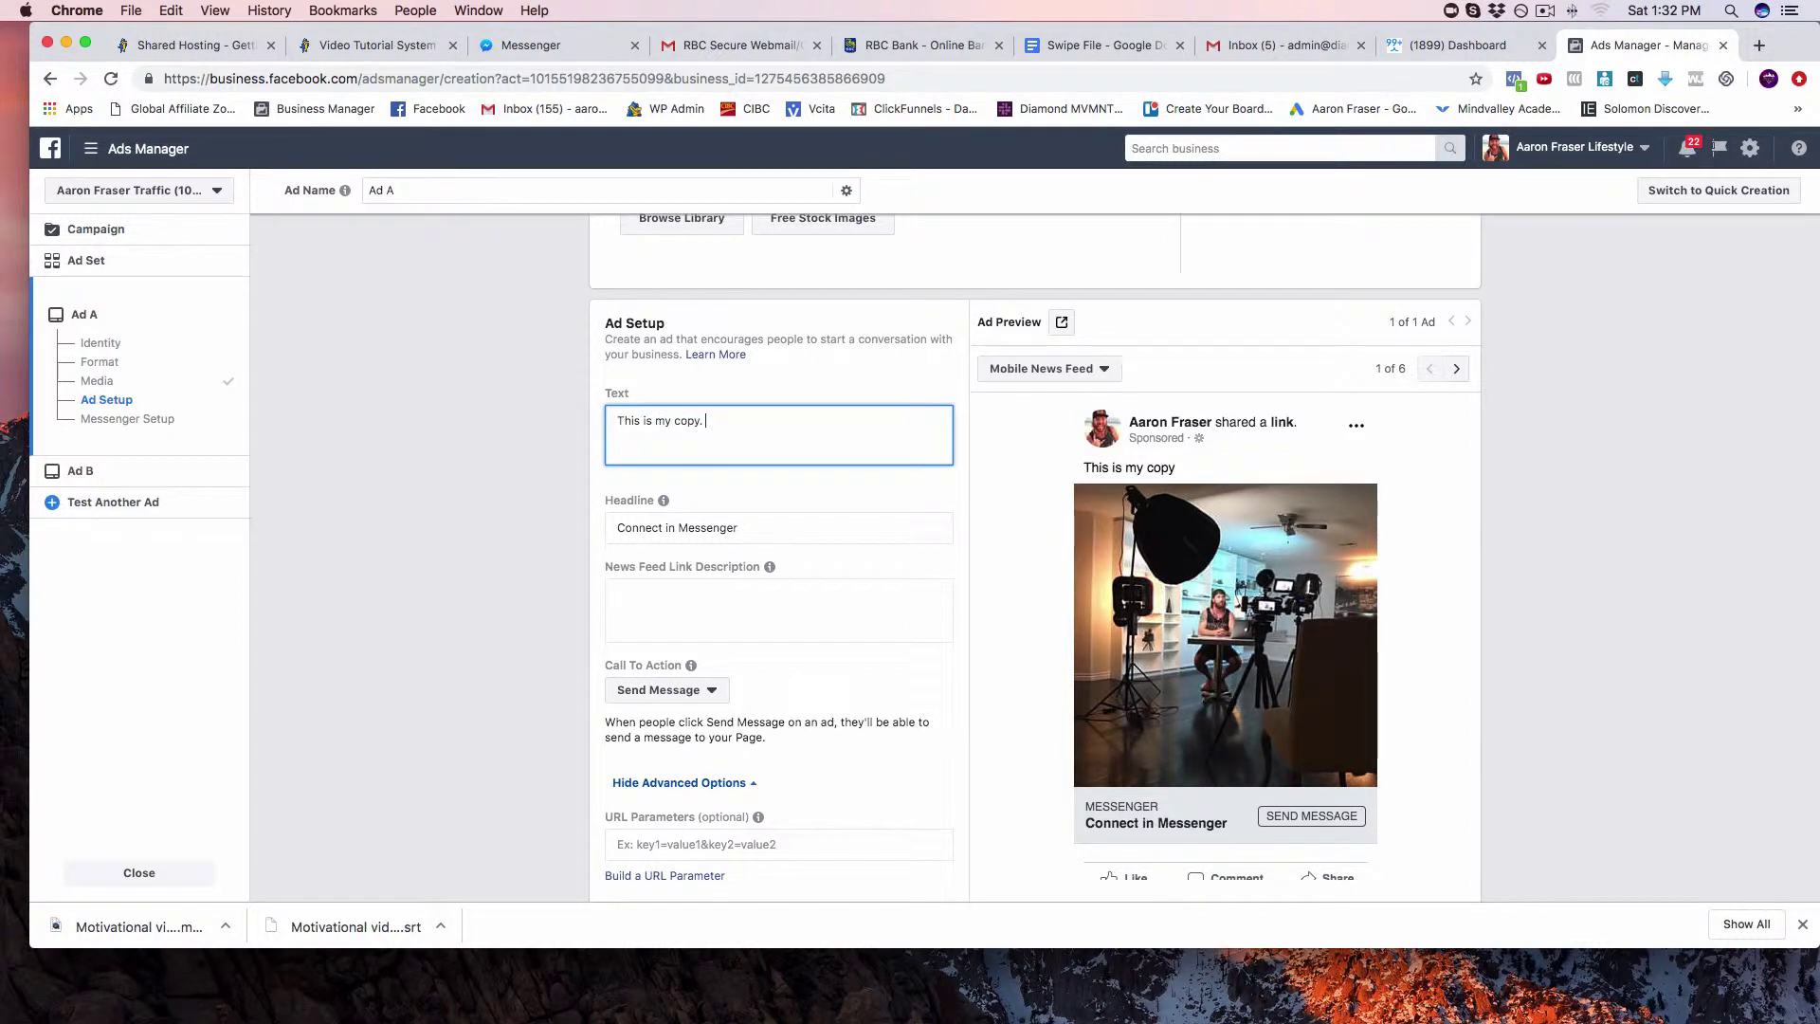
{"action": "type", "text": ". I do things online. Reach out to me now"}
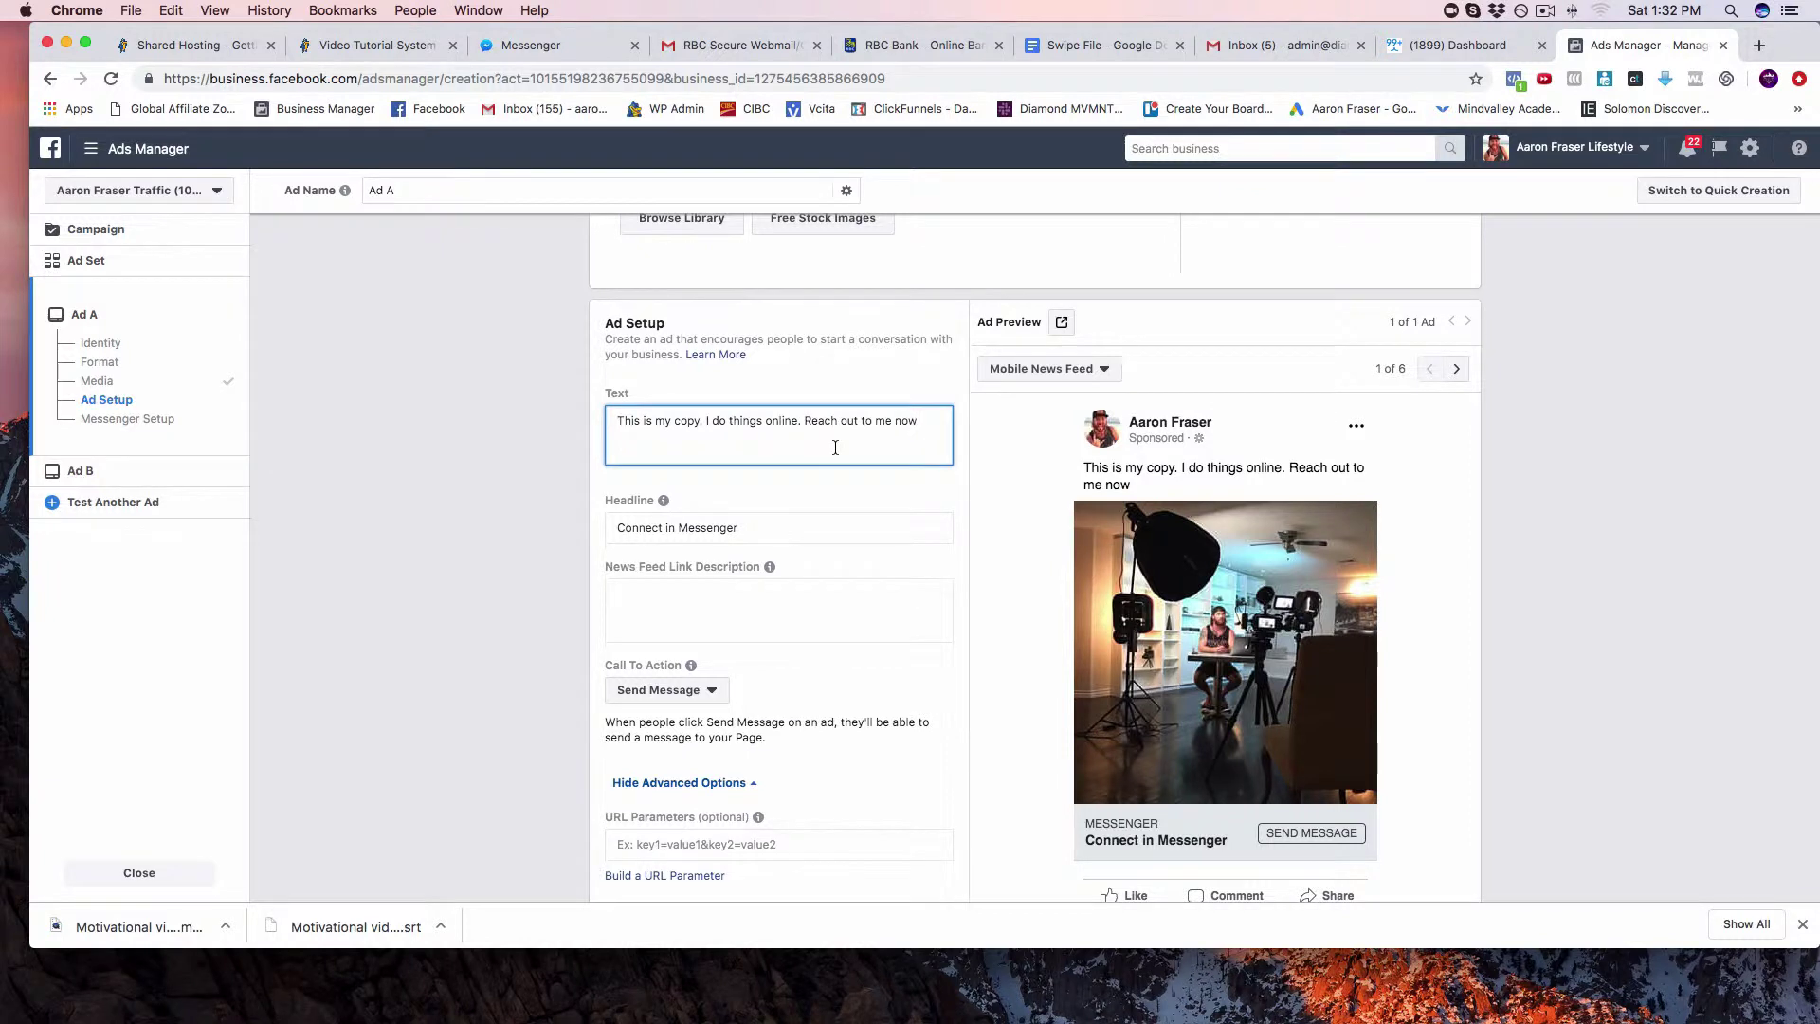
Examine Ad A's identity, format, headline, link description, call to action and conversion tracking settings
{"action": "scroll", "coordinate": [835, 447], "scroll_direction": "down", "scroll_amount": 2}
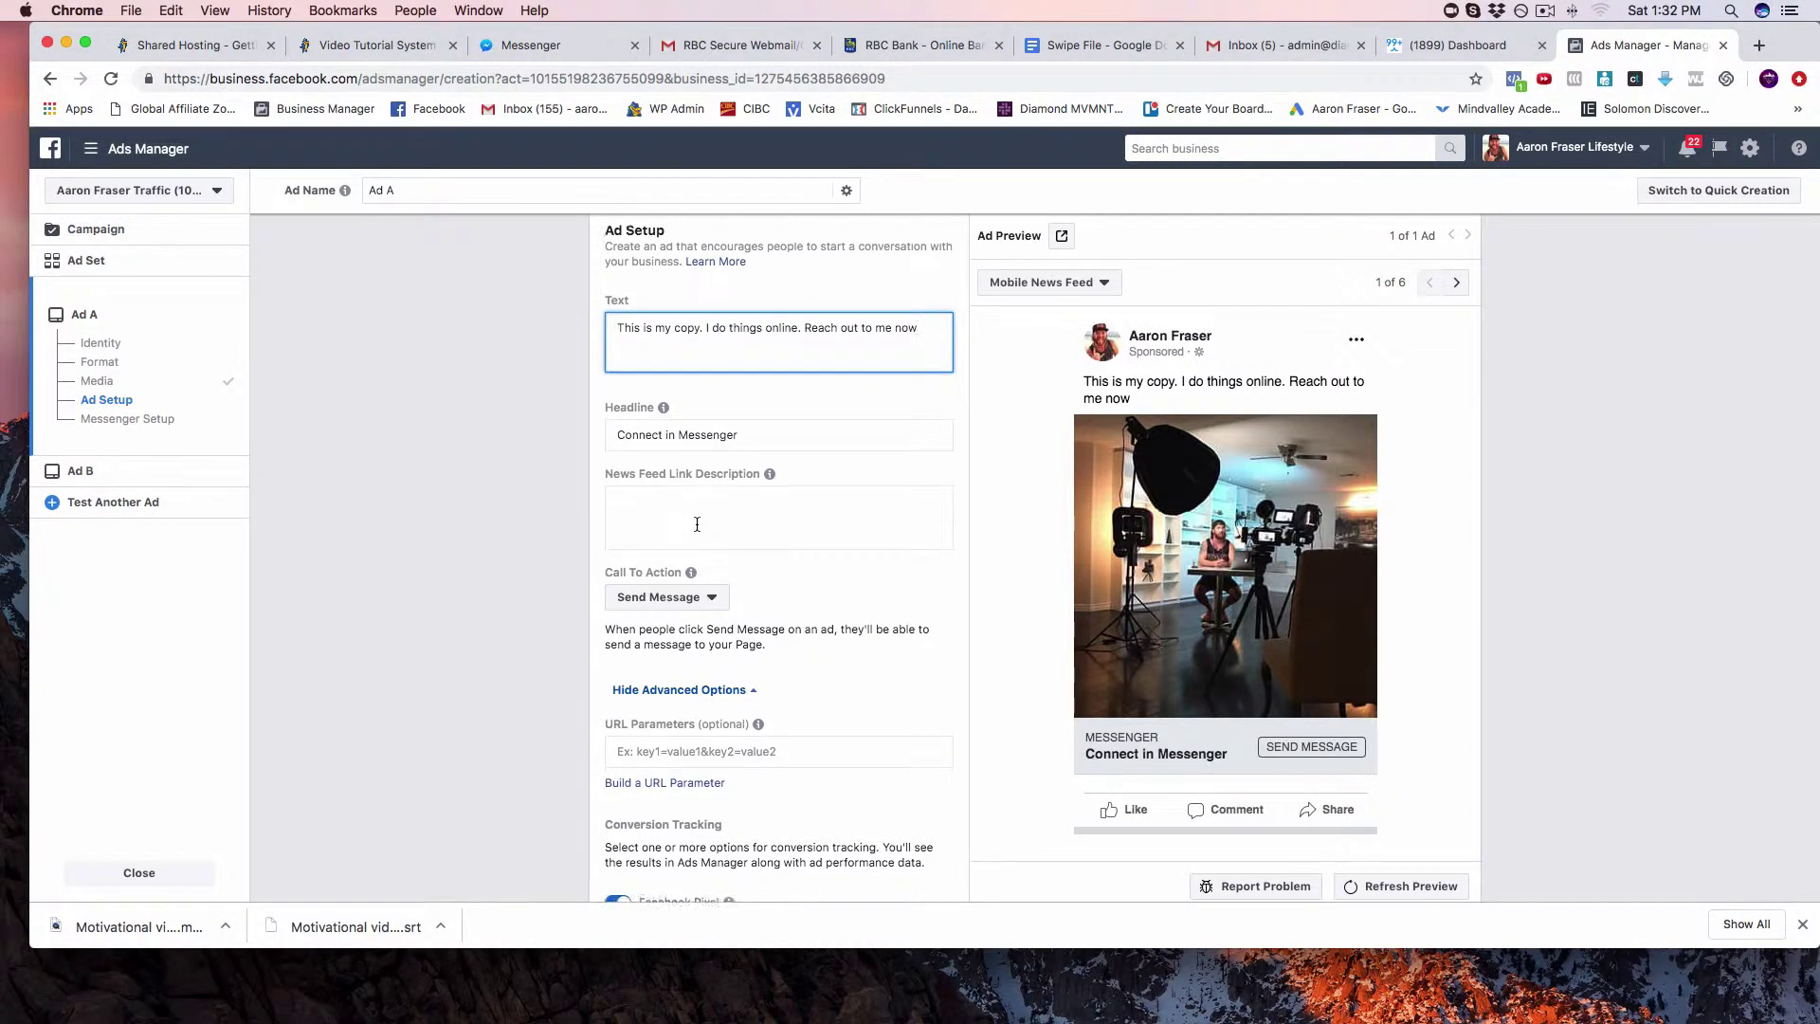
{"action": "scroll", "coordinate": [696, 523], "scroll_direction": "down", "scroll_amount": 2}
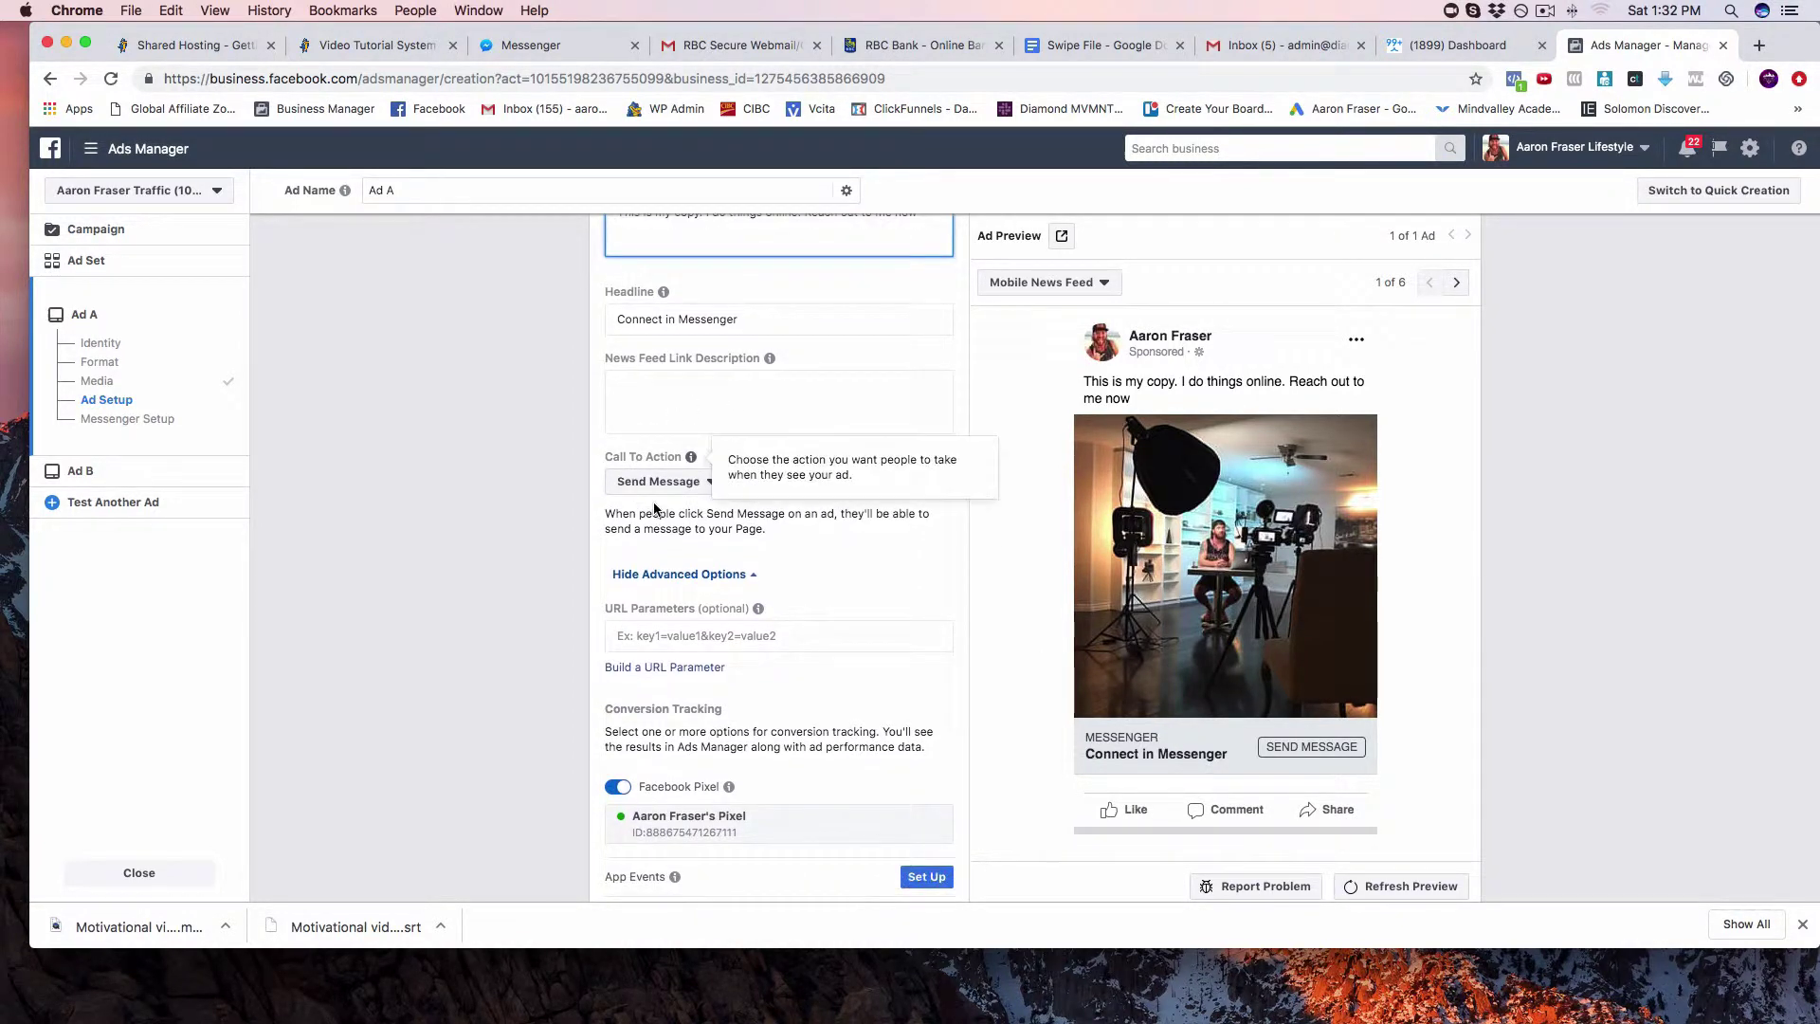
{"action": "scroll", "coordinate": [698, 526], "scroll_direction": "down", "scroll_amount": 2}
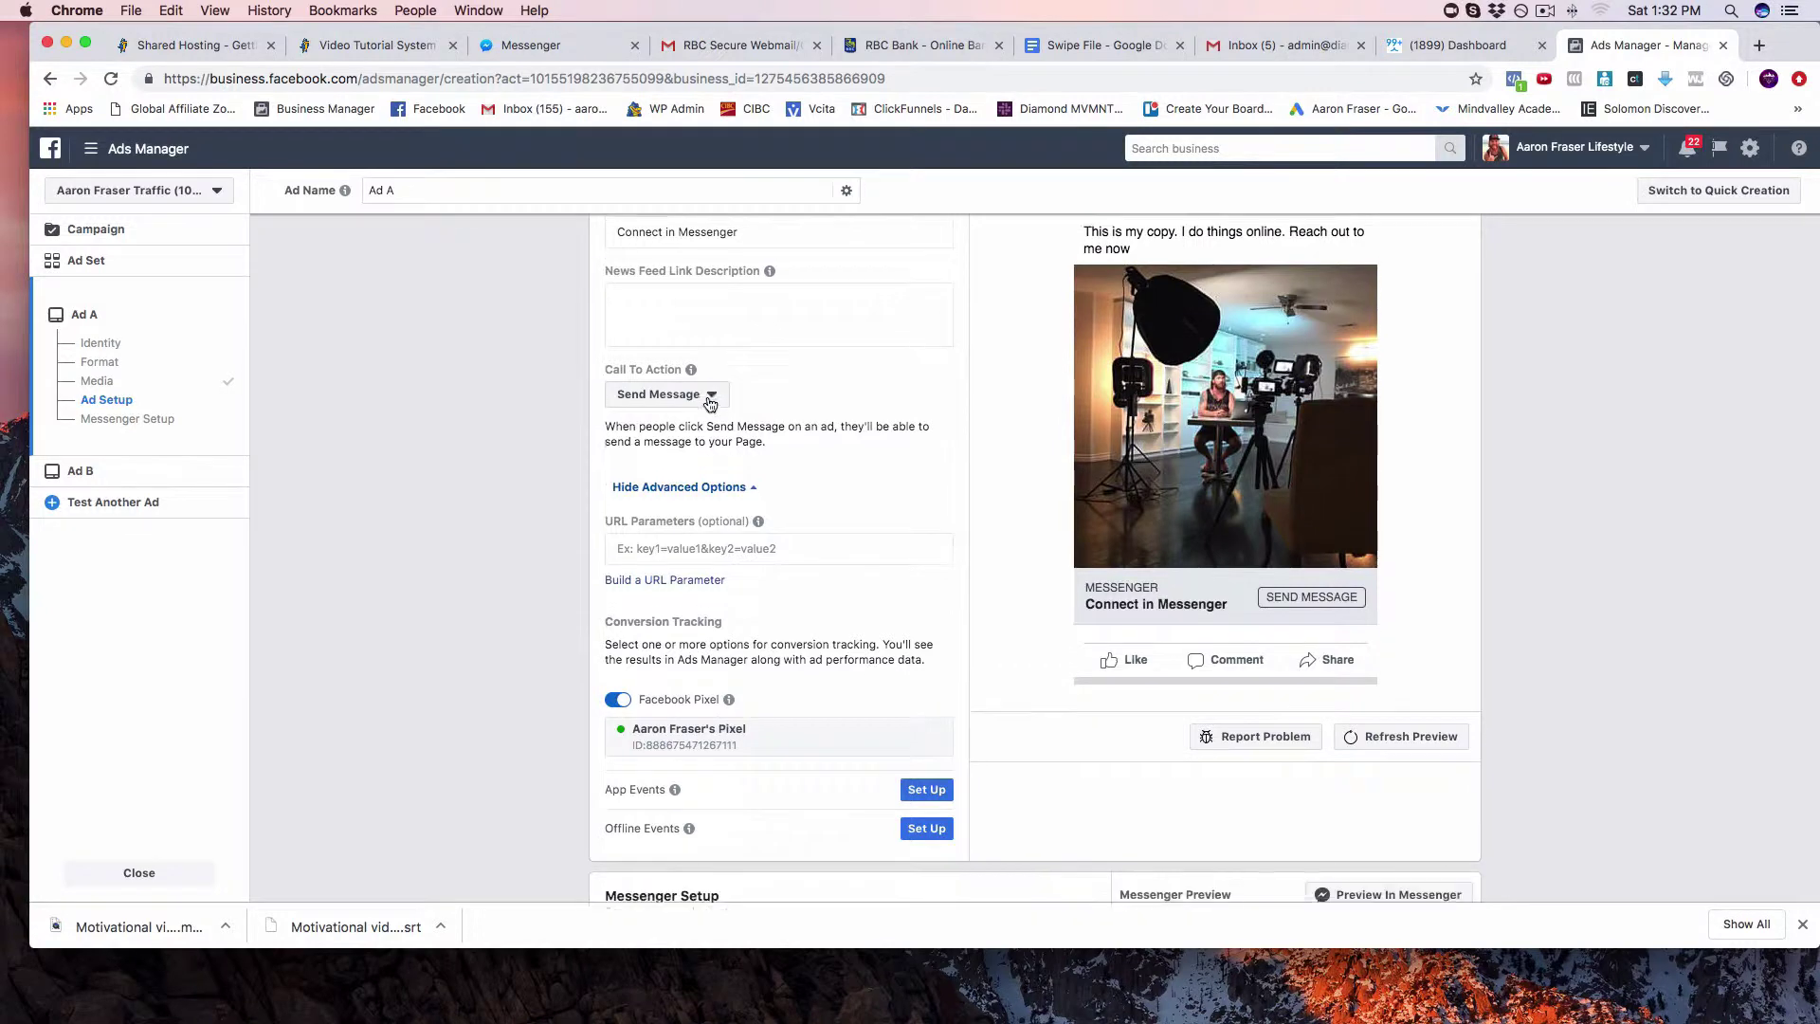
{"action": "scroll", "coordinate": [848, 432], "scroll_direction": "down", "scroll_amount": 4}
{"action": "scroll", "coordinate": [848, 431], "scroll_direction": "up", "scroll_amount": 20}
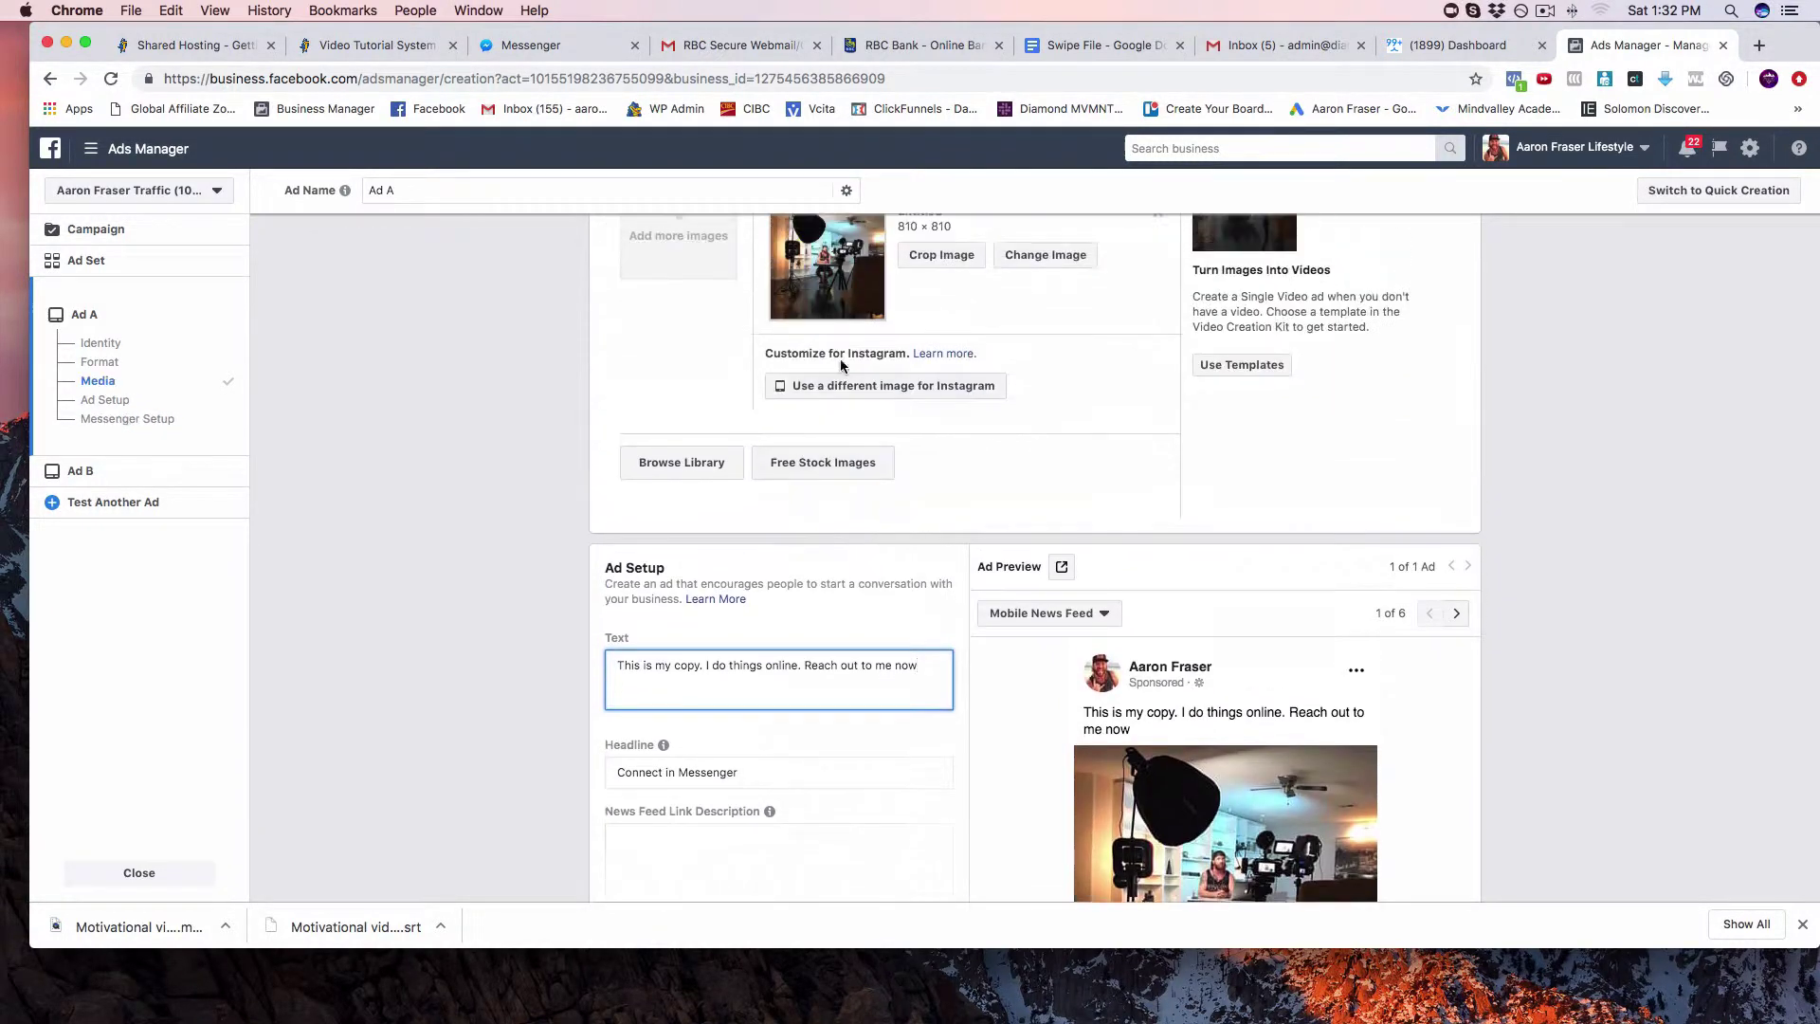
{"action": "scroll", "coordinate": [827, 562], "scroll_direction": "up", "scroll_amount": 3}
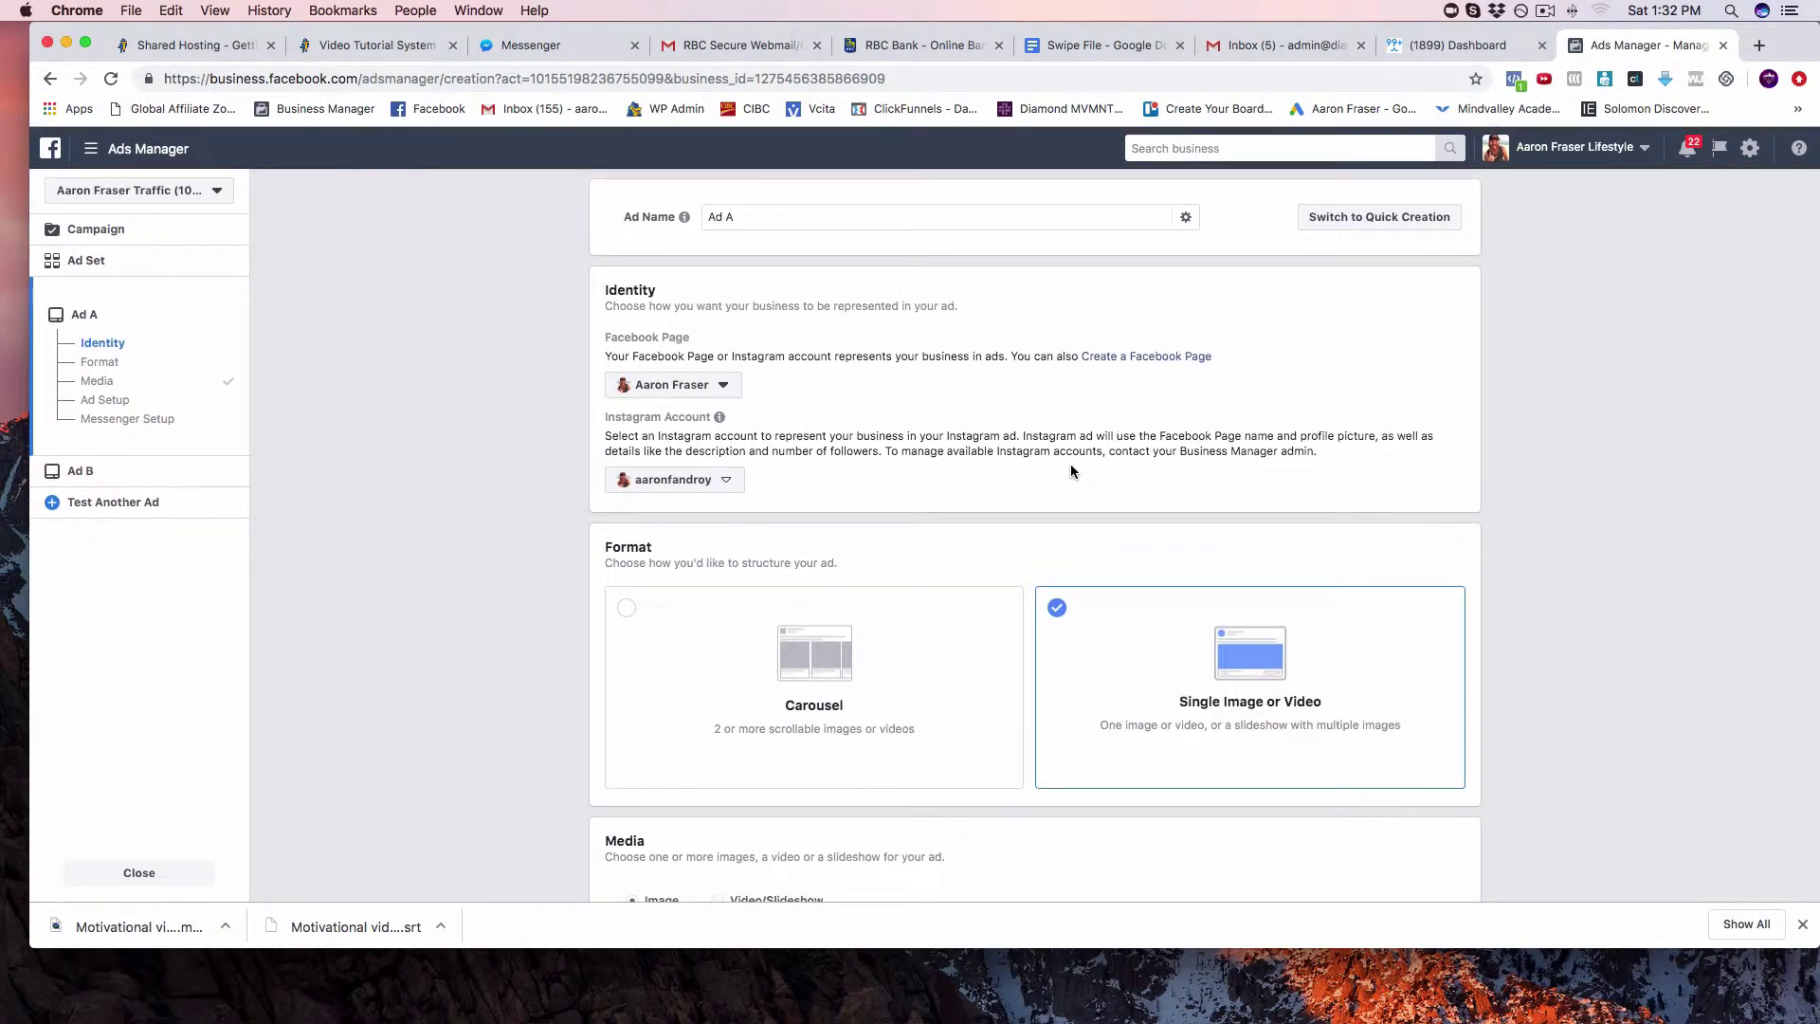
{"action": "scroll", "coordinate": [1056, 455], "scroll_direction": "down", "scroll_amount": 10}
{"action": "scroll", "coordinate": [1055, 455], "scroll_direction": "down", "scroll_amount": 3}
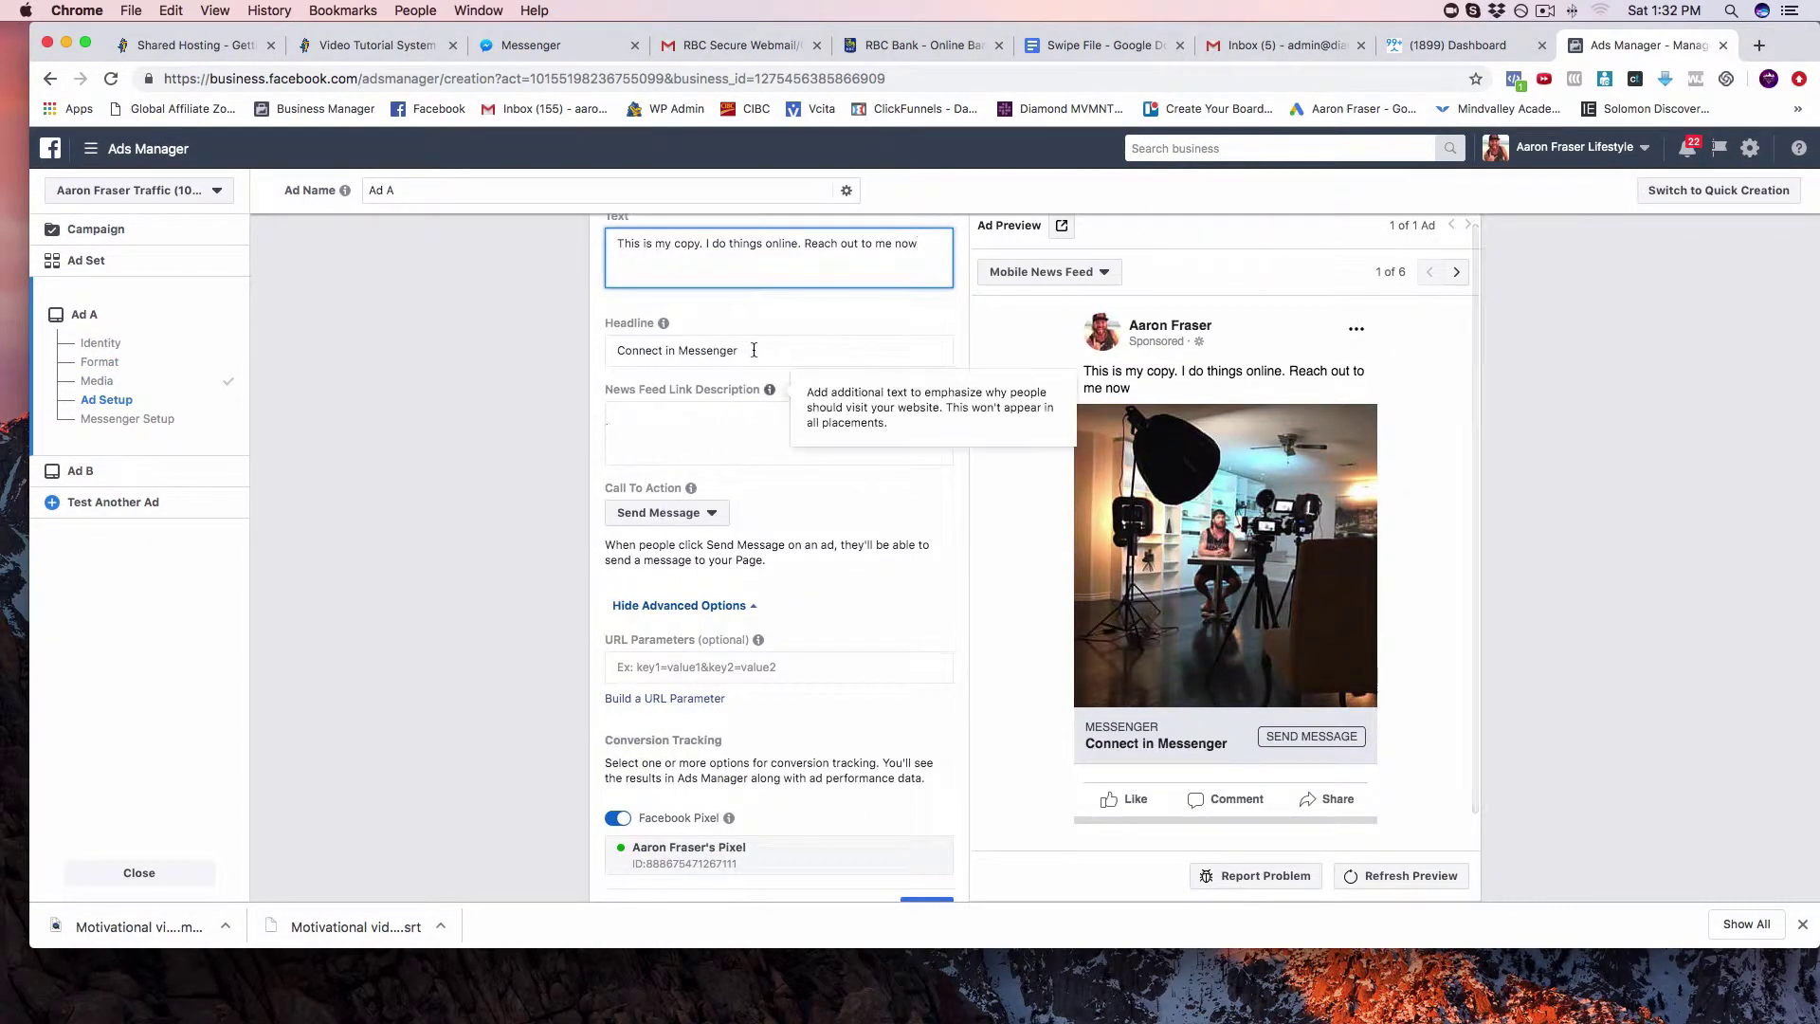
{"action": "key", "text": "Tab"}
{"action": "left_click", "coordinate": [833, 348]}
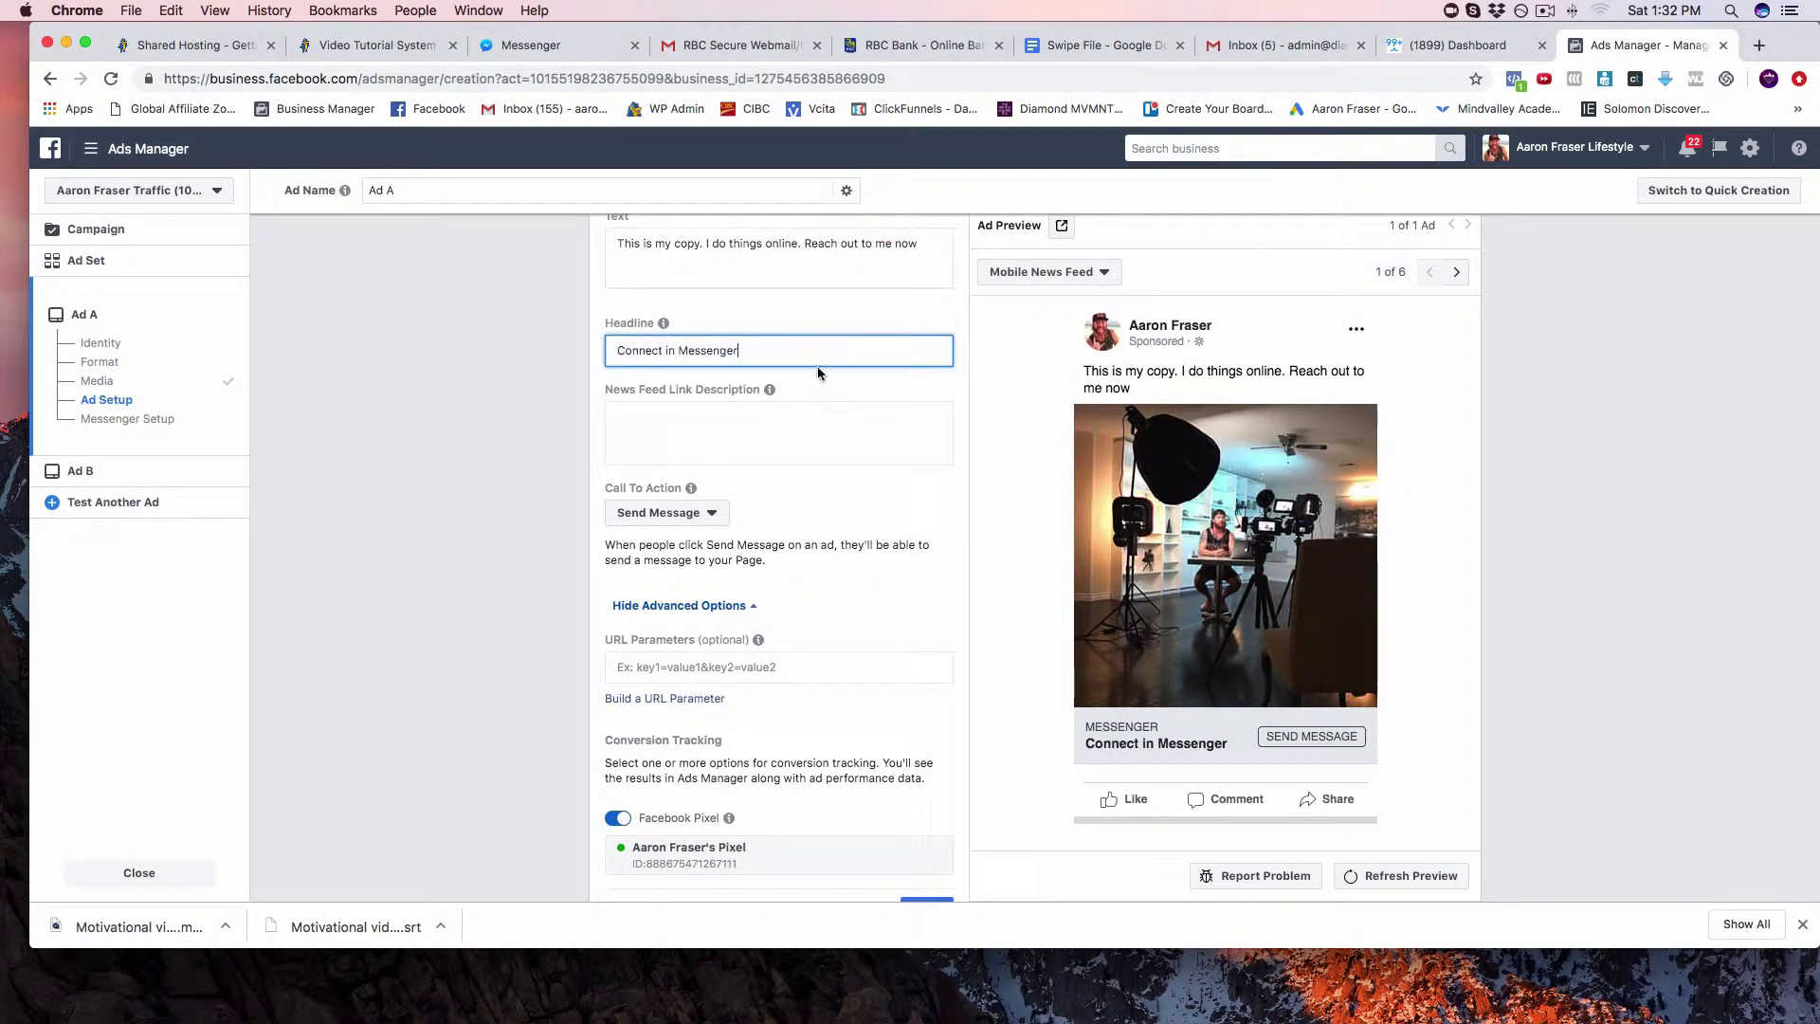
{"action": "scroll", "coordinate": [804, 454], "scroll_direction": "down", "scroll_amount": 2}
{"action": "scroll", "coordinate": [804, 454], "scroll_direction": "down", "scroll_amount": 5}
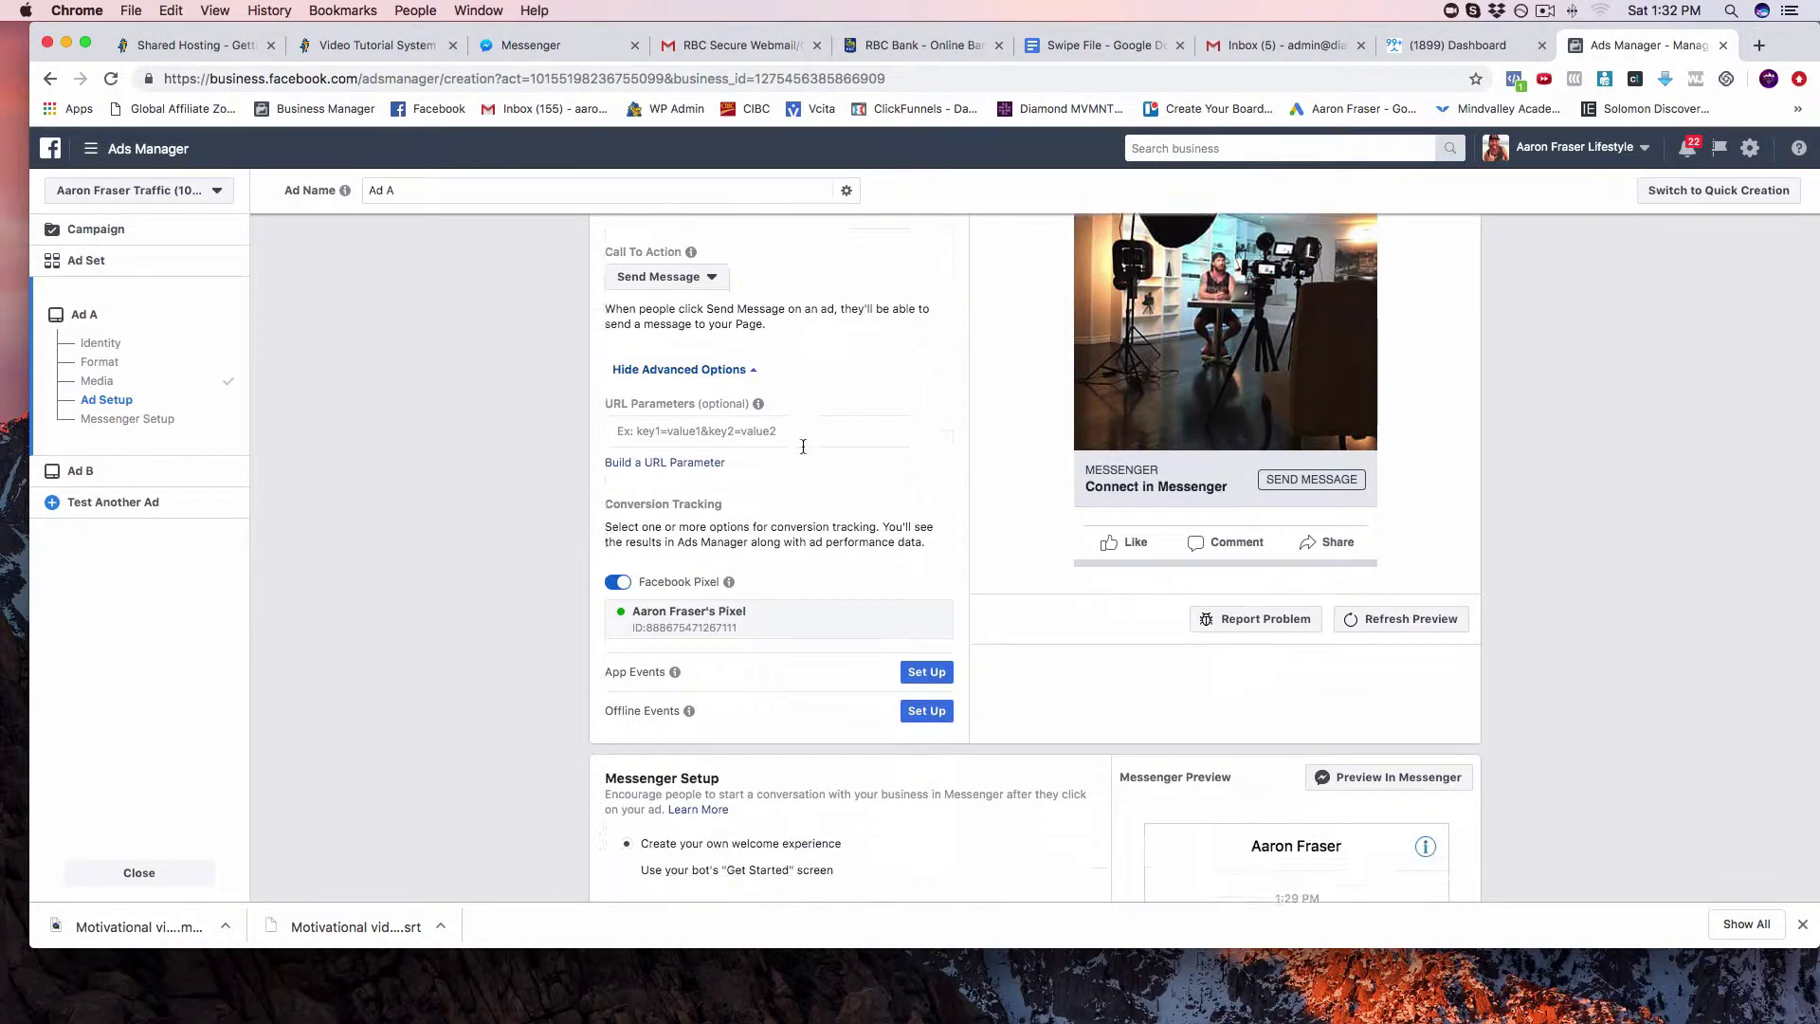
{"action": "scroll", "coordinate": [803, 445], "scroll_direction": "down", "scroll_amount": 6}
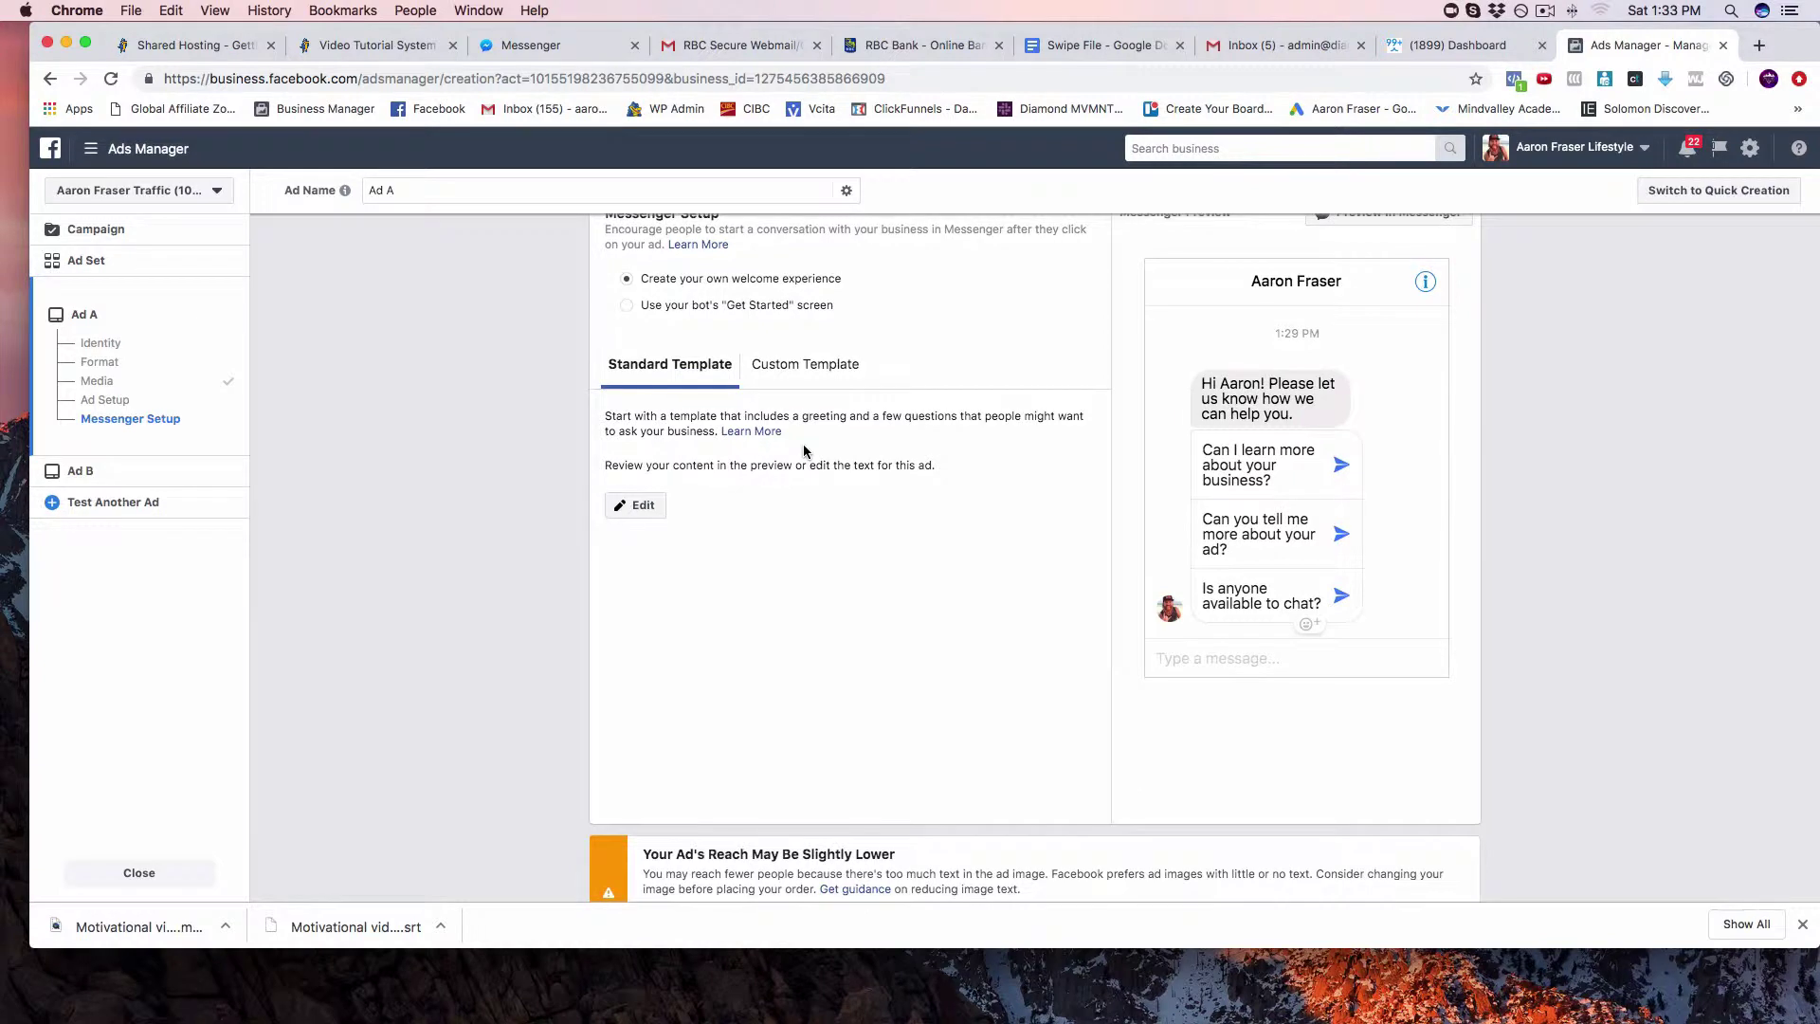
Try switching on Request Manual Review for Ad A's image and switch it back off
{"action": "scroll", "coordinate": [804, 450], "scroll_direction": "down", "scroll_amount": 2}
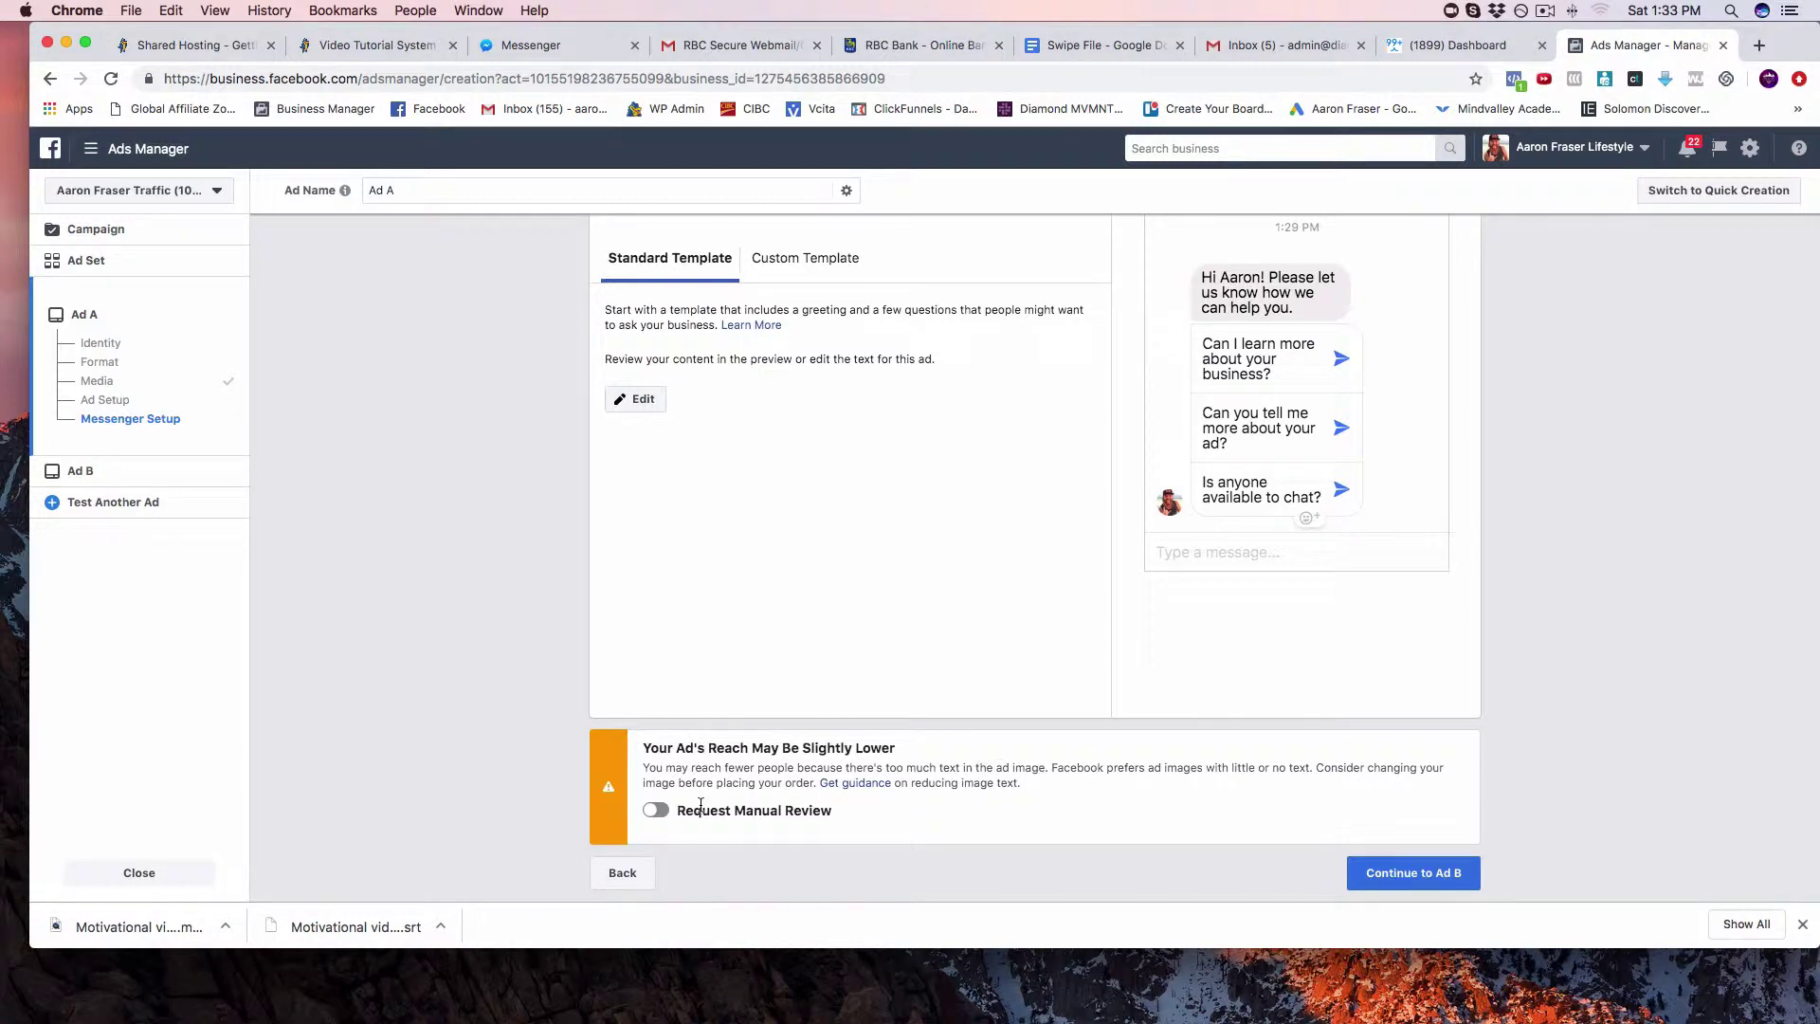
{"action": "left_click", "coordinate": [654, 812]}
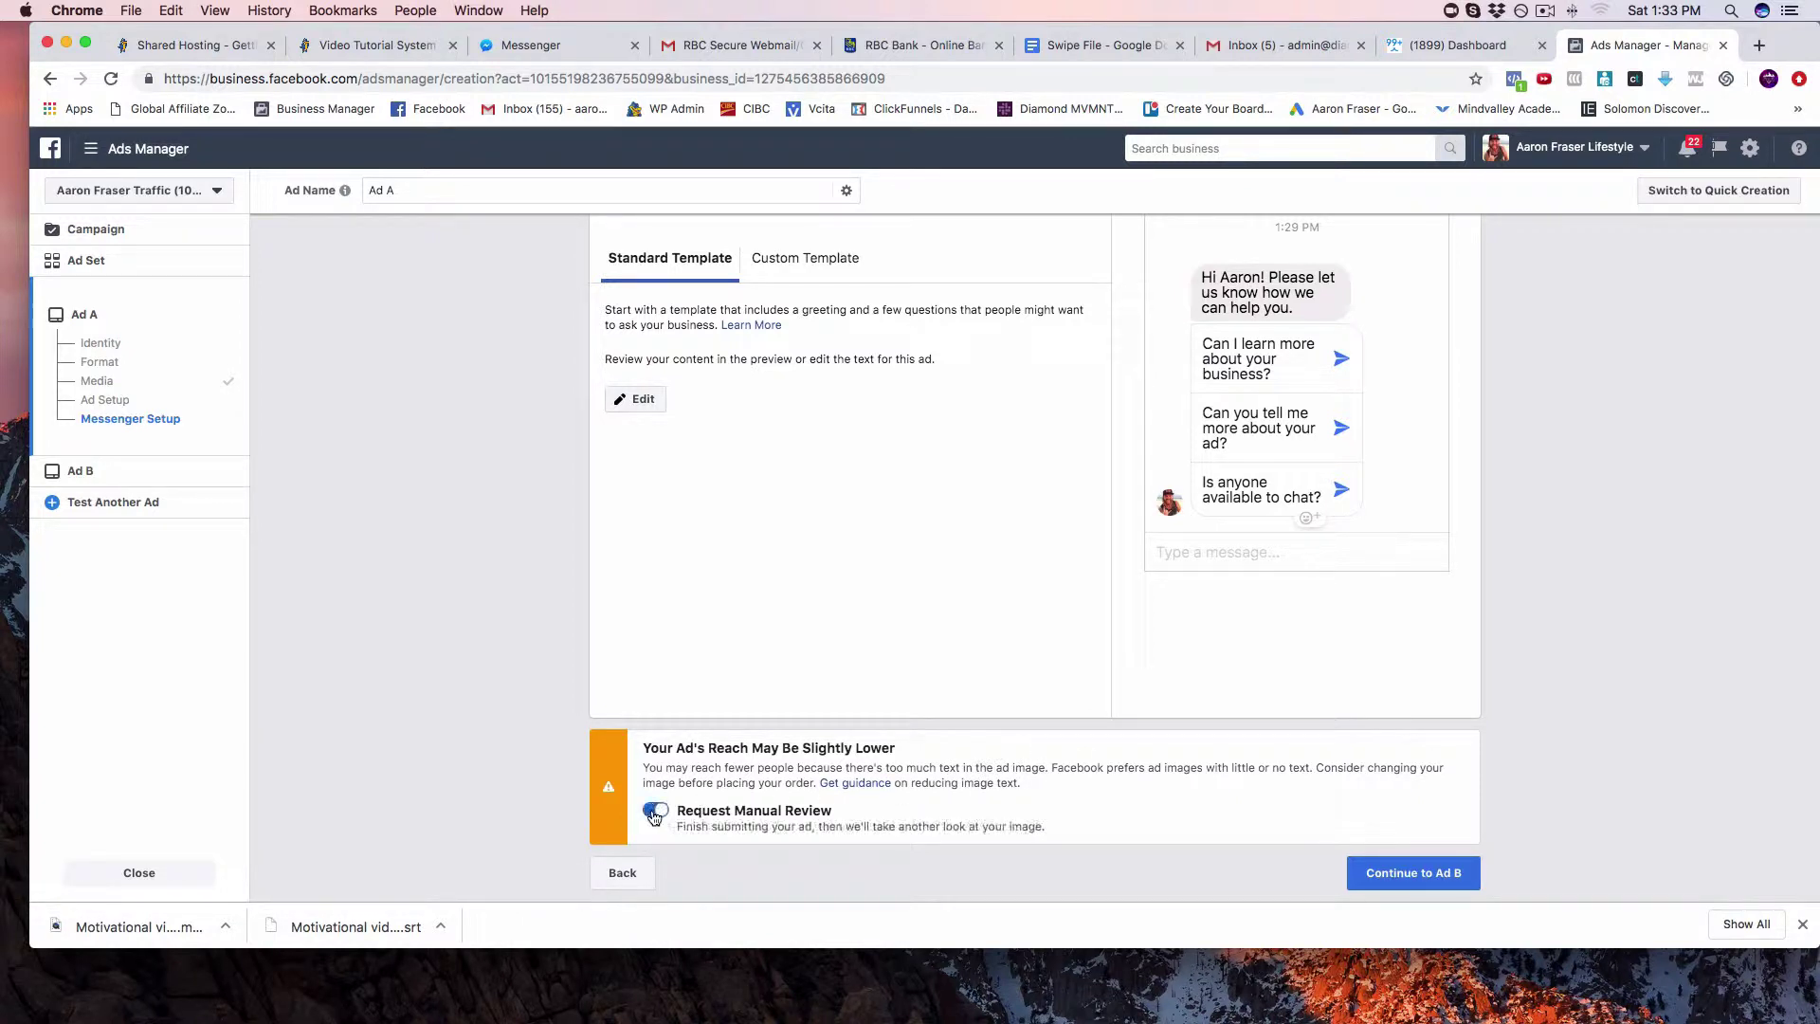
{"action": "left_click", "coordinate": [654, 812]}
Compare the Custom Template with the Standard Template for Ad A's Messenger welcome experience, ending on the Standard Template
{"action": "scroll", "coordinate": [1047, 682], "scroll_direction": "up", "scroll_amount": 3}
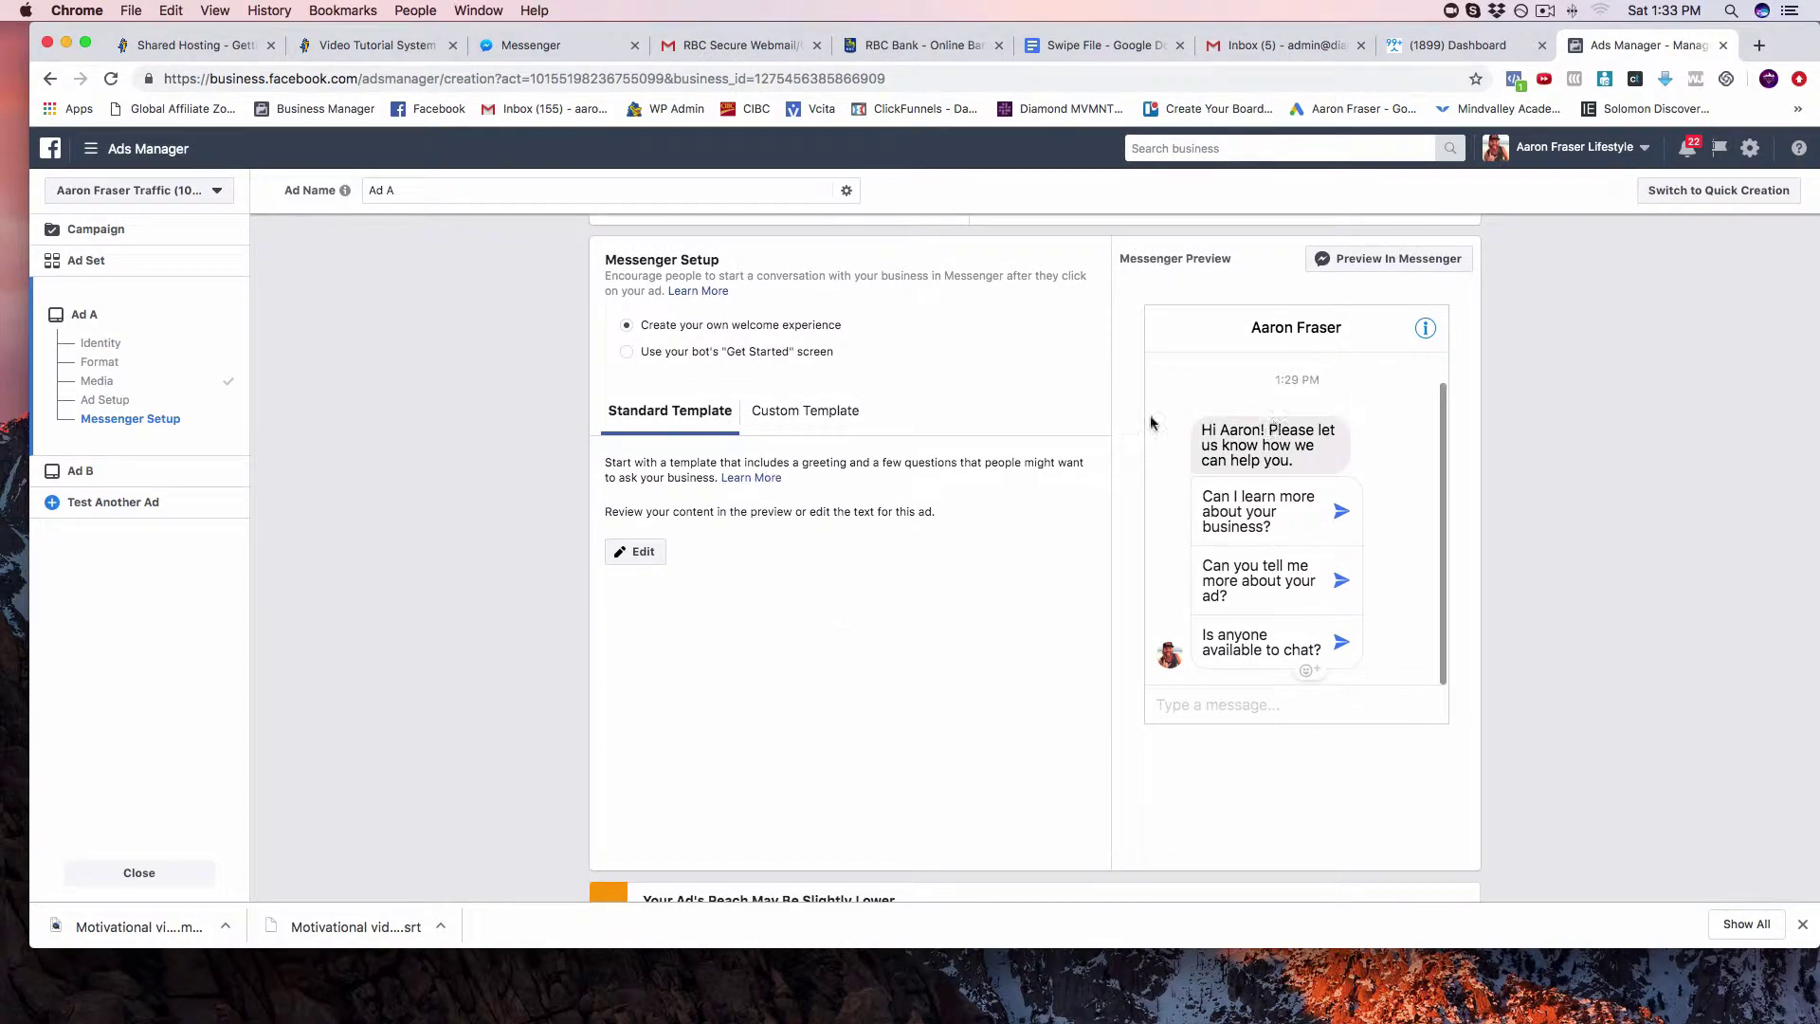
{"action": "scroll", "coordinate": [1312, 532], "scroll_direction": "up", "scroll_amount": 1}
{"action": "scroll", "coordinate": [1312, 532], "scroll_direction": "down", "scroll_amount": 1}
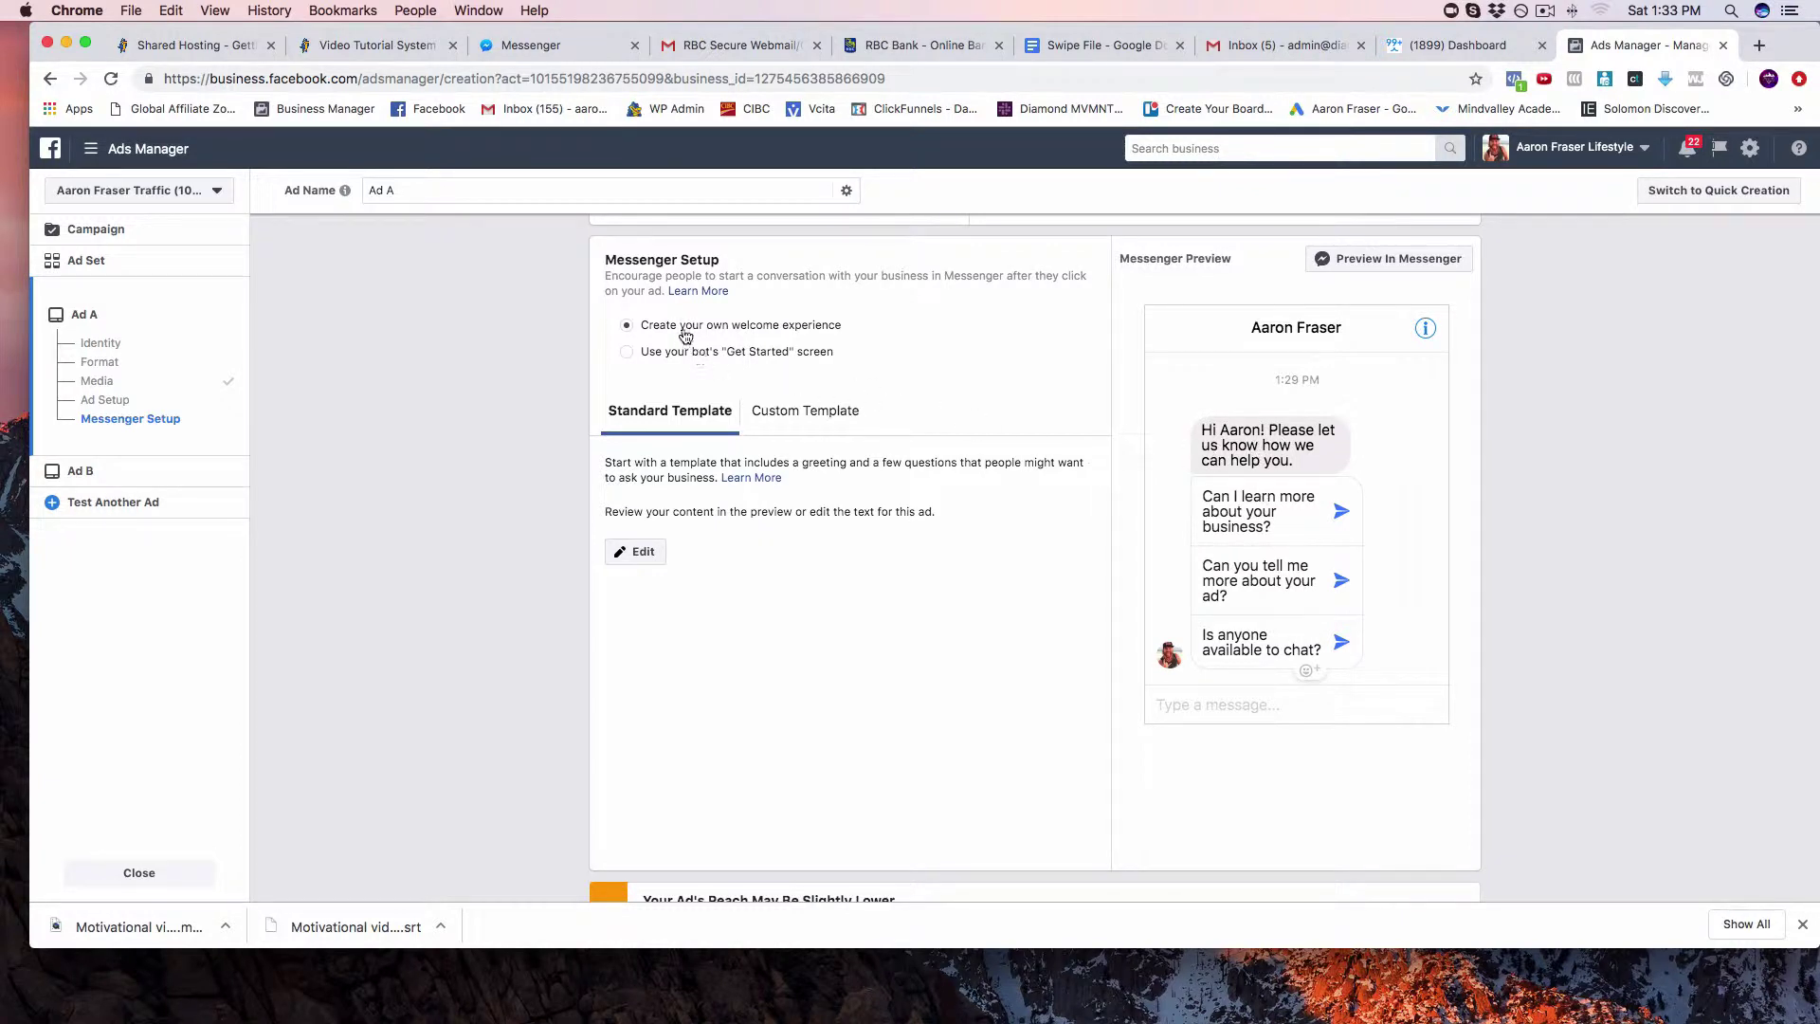
{"action": "left_click", "coordinate": [820, 412]}
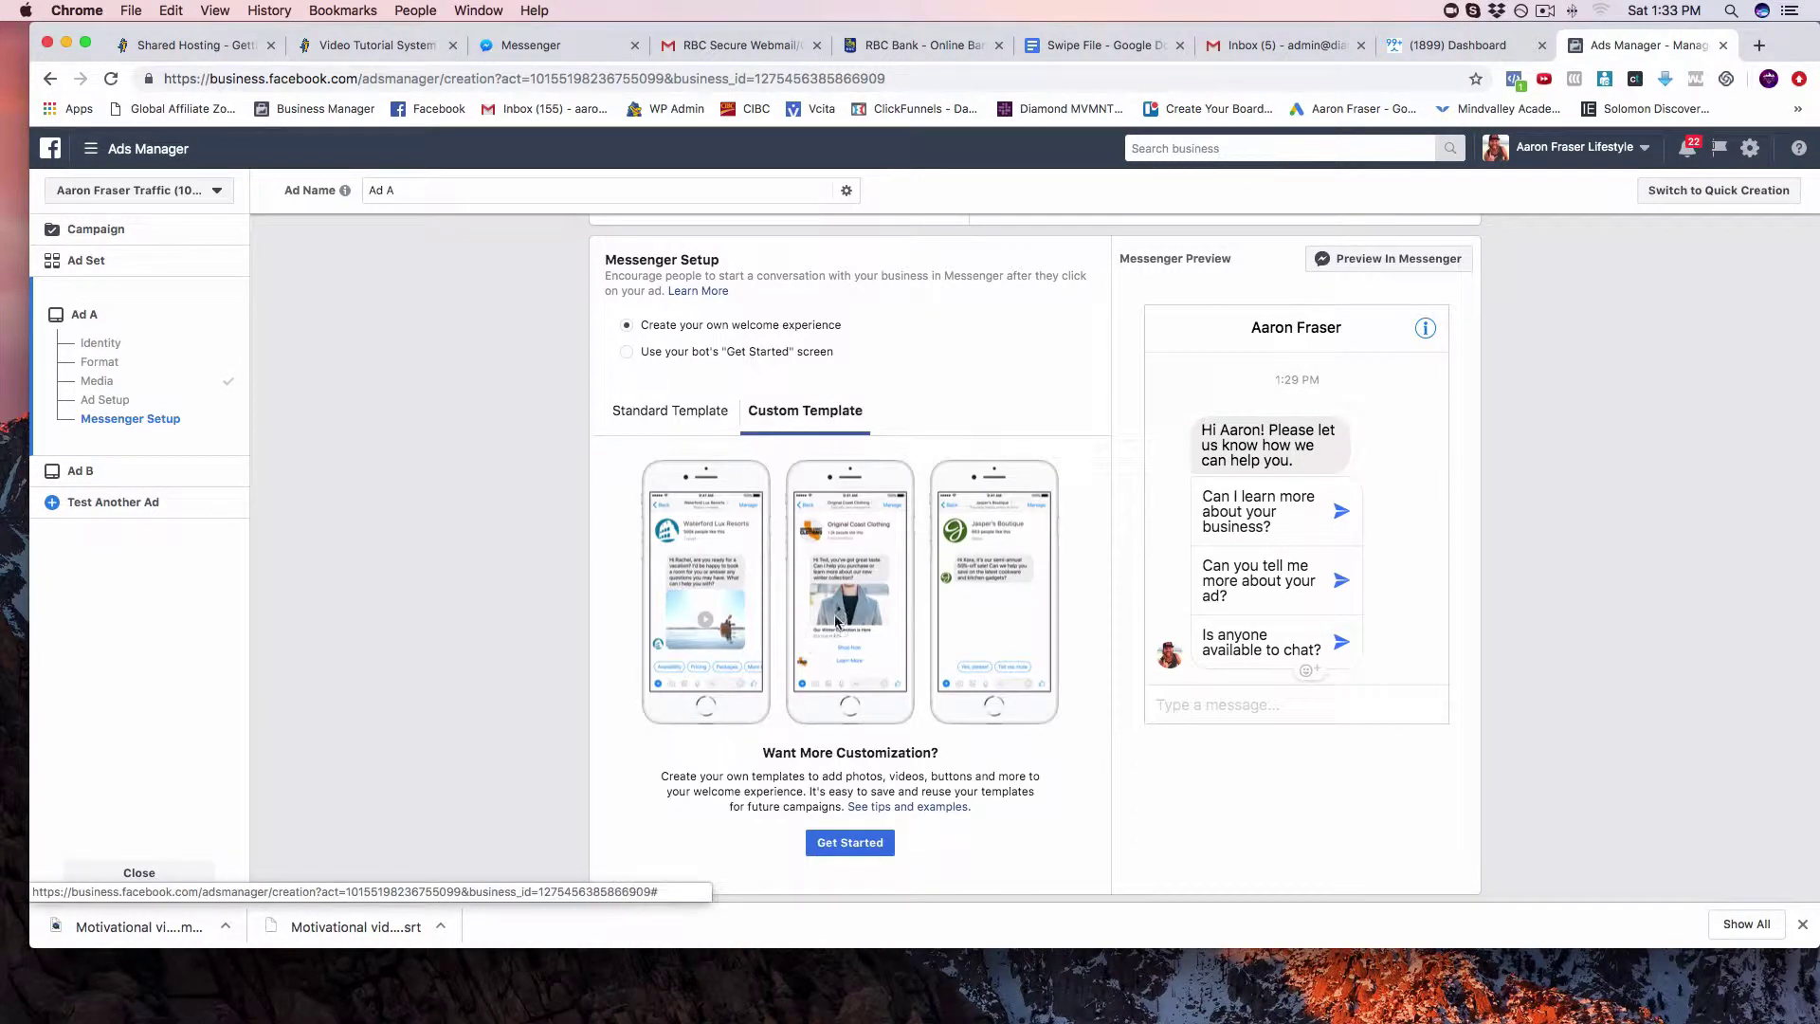
{"action": "left_click", "coordinate": [667, 420]}
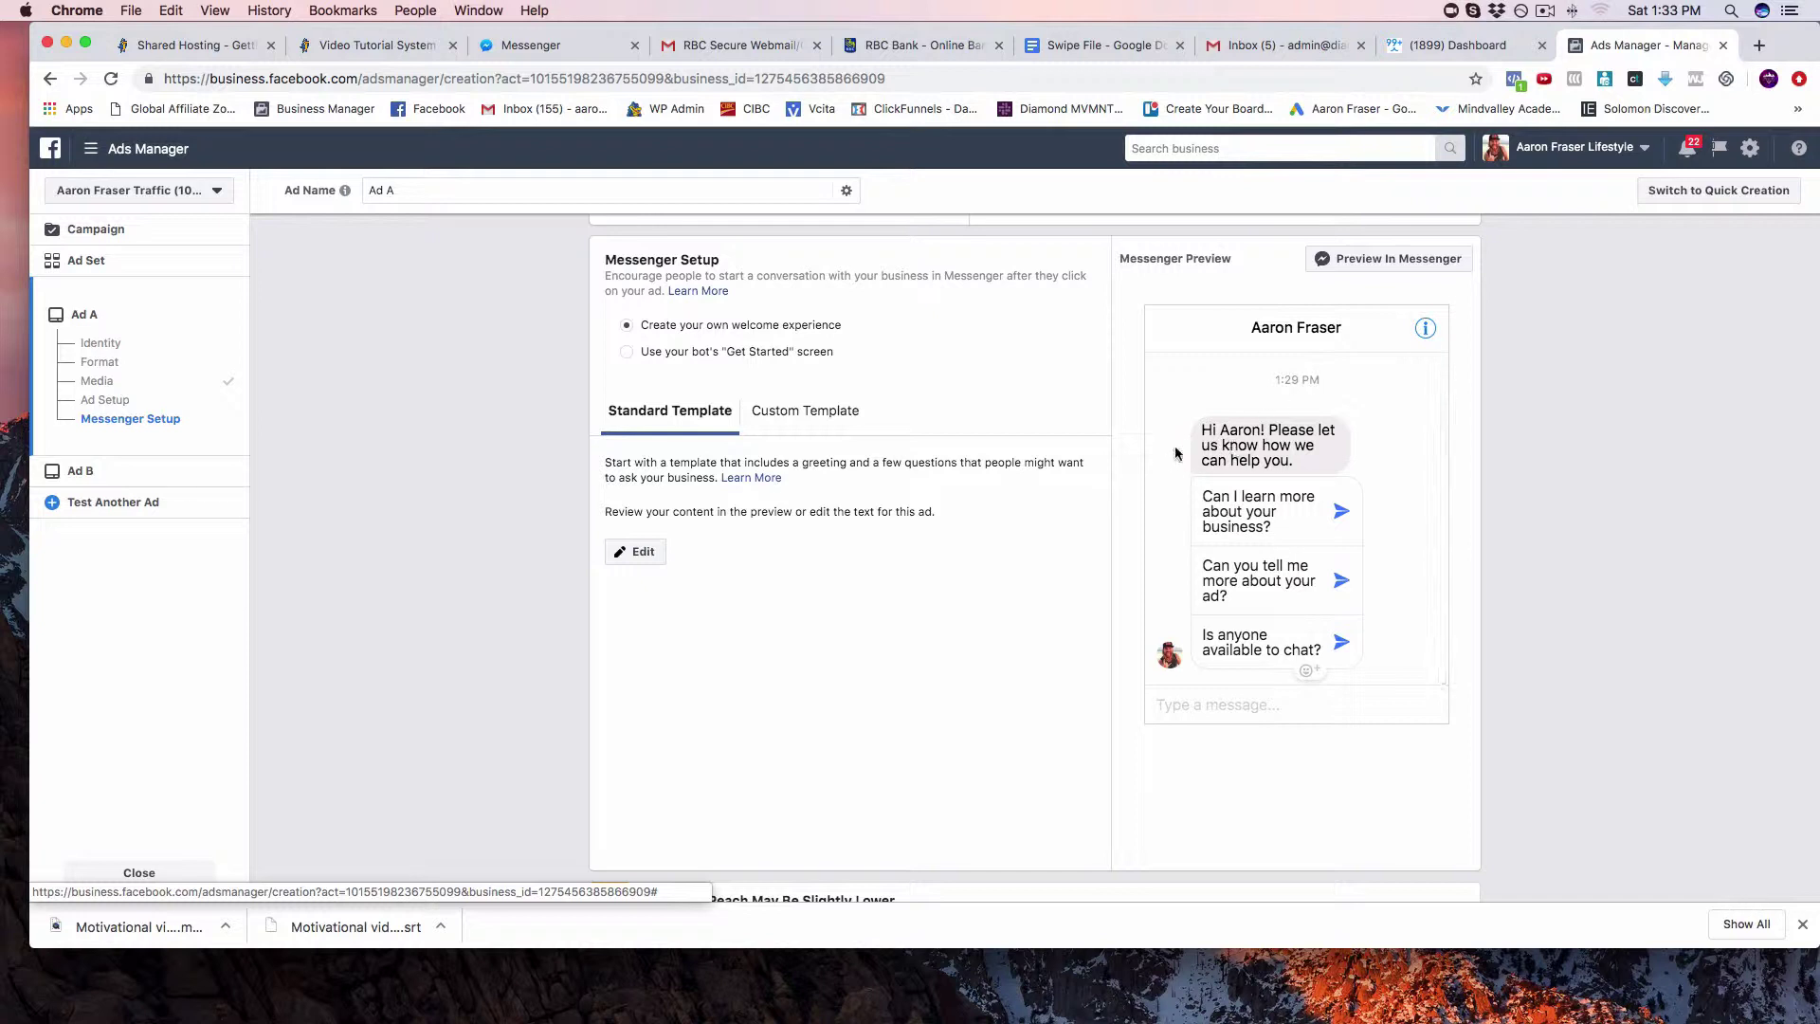
Check the Standard Template's greeting and suggested questions in the preview and its editor, and save the template
{"action": "scroll", "coordinate": [1189, 445], "scroll_direction": "up", "scroll_amount": 1}
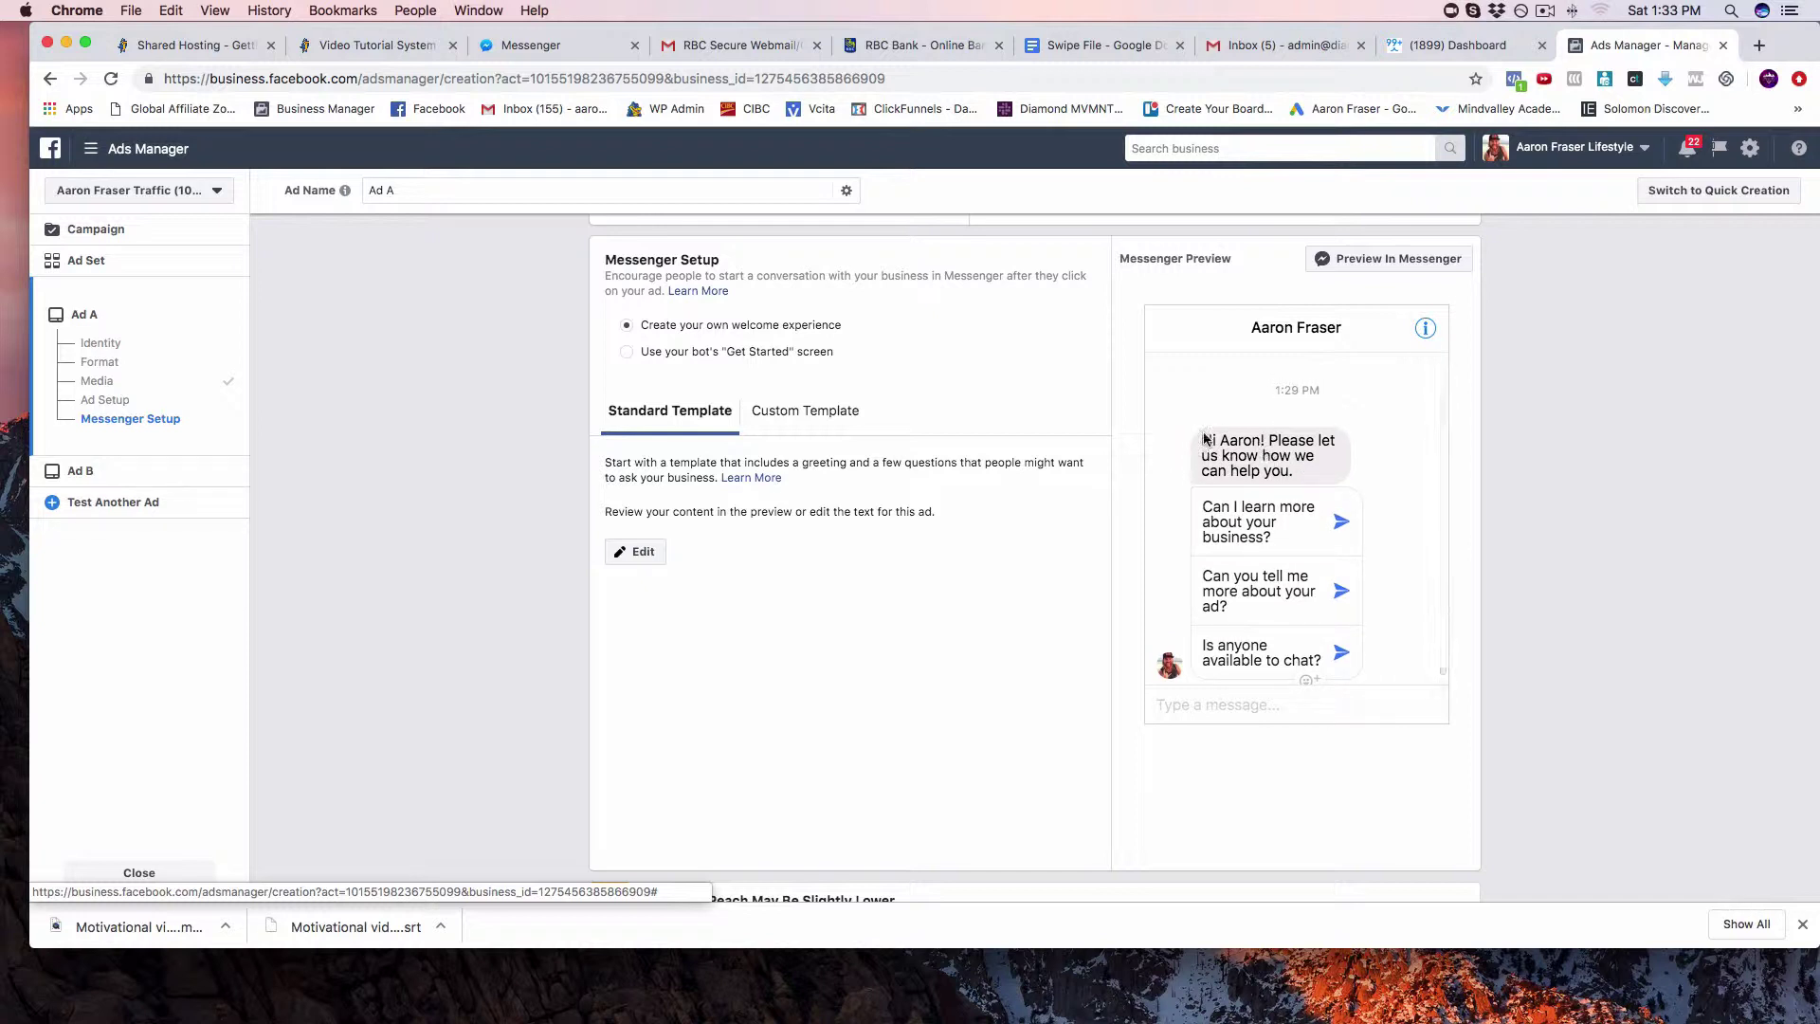
{"action": "scroll", "coordinate": [1204, 445], "scroll_direction": "up", "scroll_amount": 2}
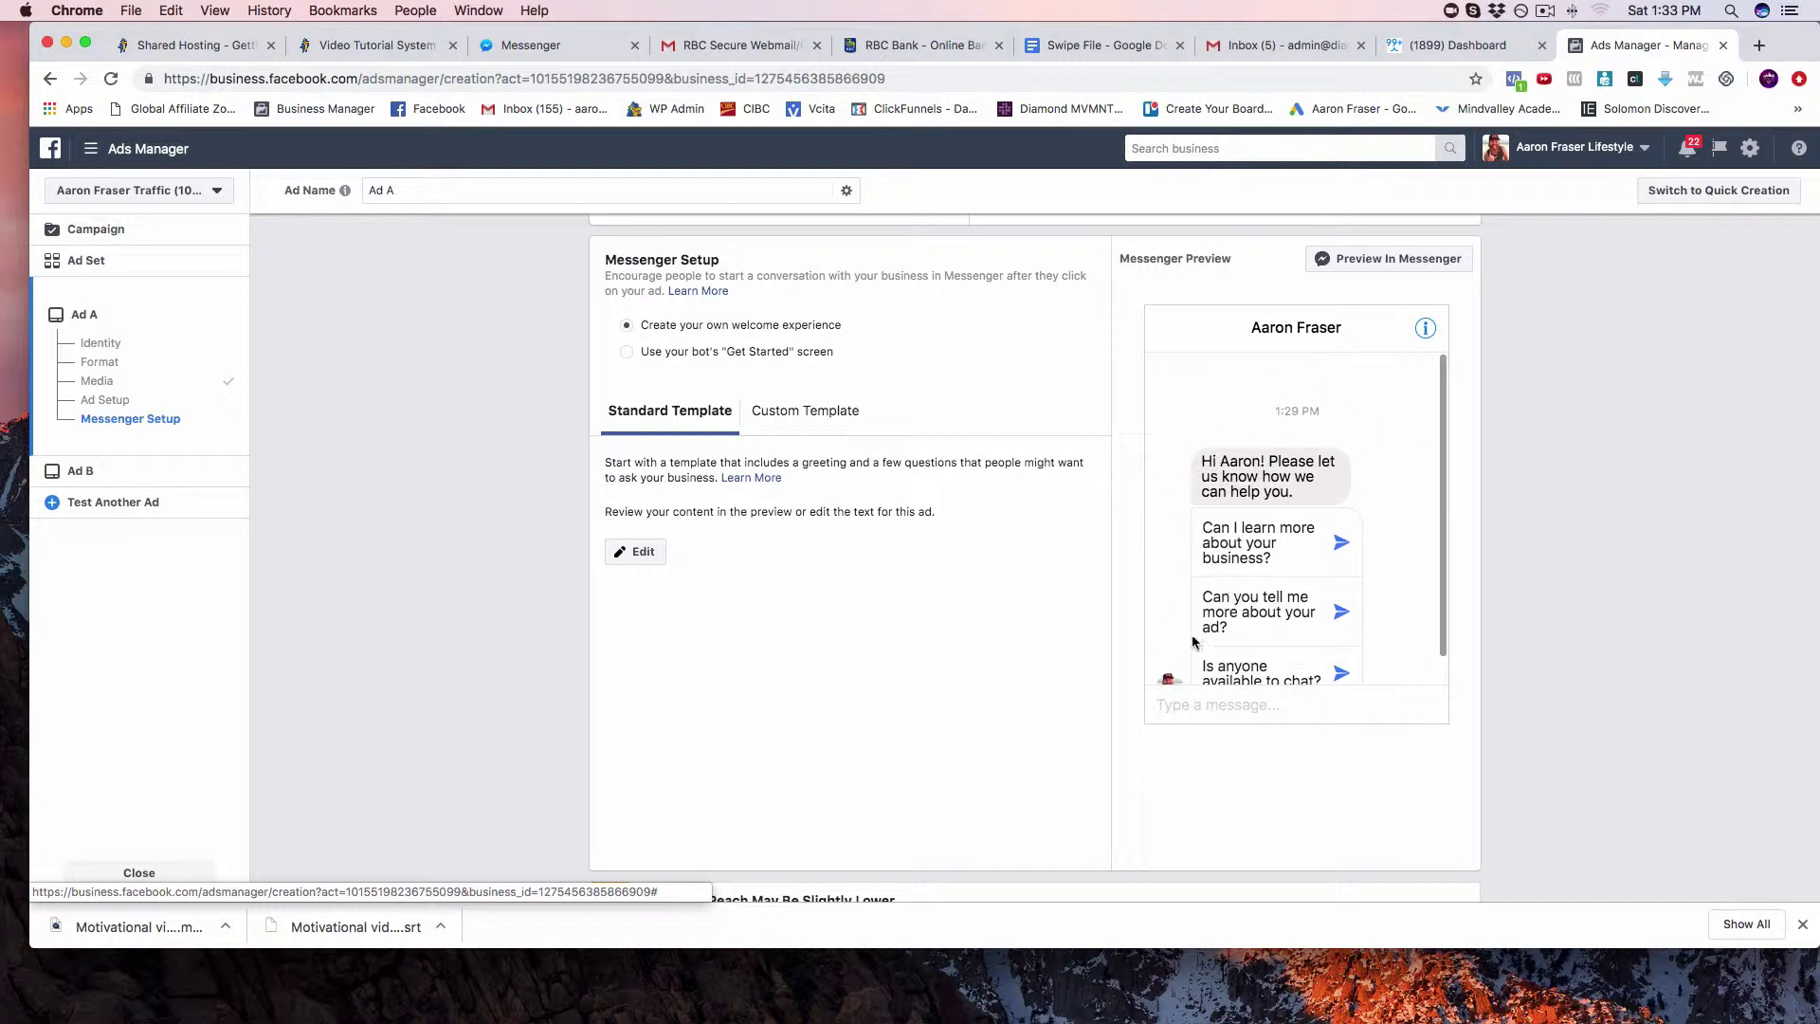
{"action": "scroll", "coordinate": [1256, 626], "scroll_direction": "down", "scroll_amount": 3}
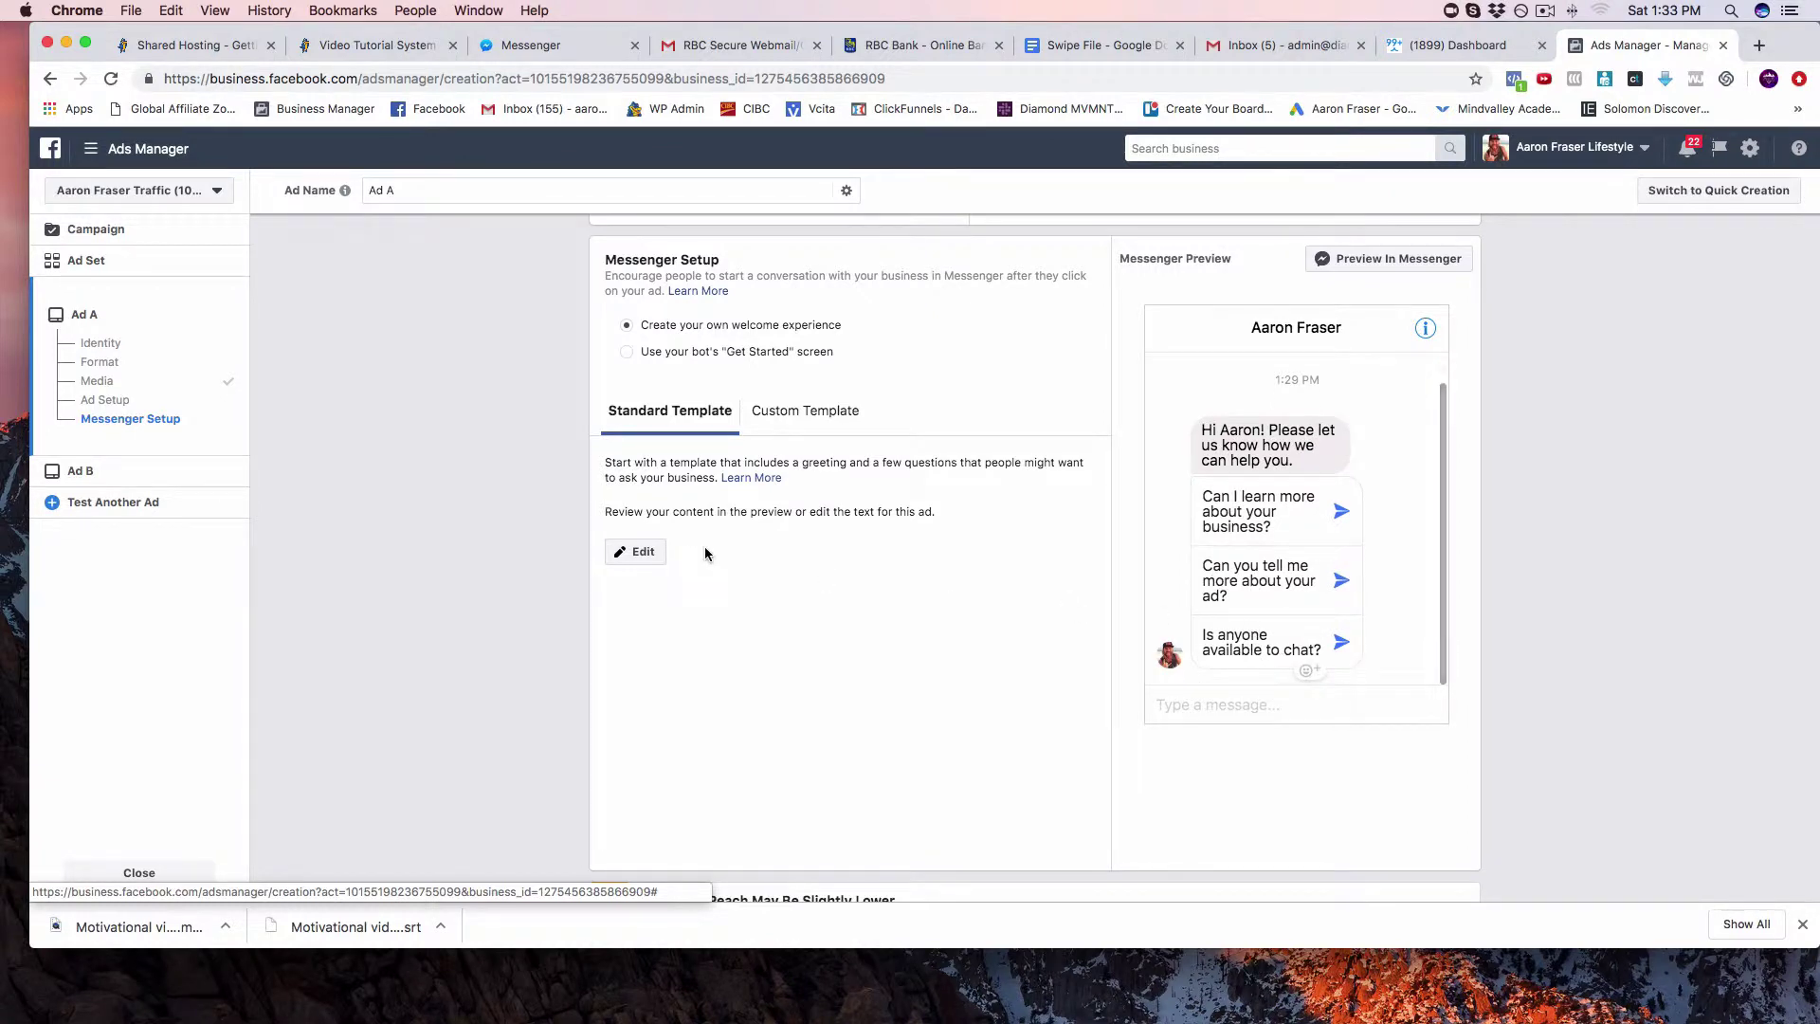
{"action": "left_click", "coordinate": [635, 551]}
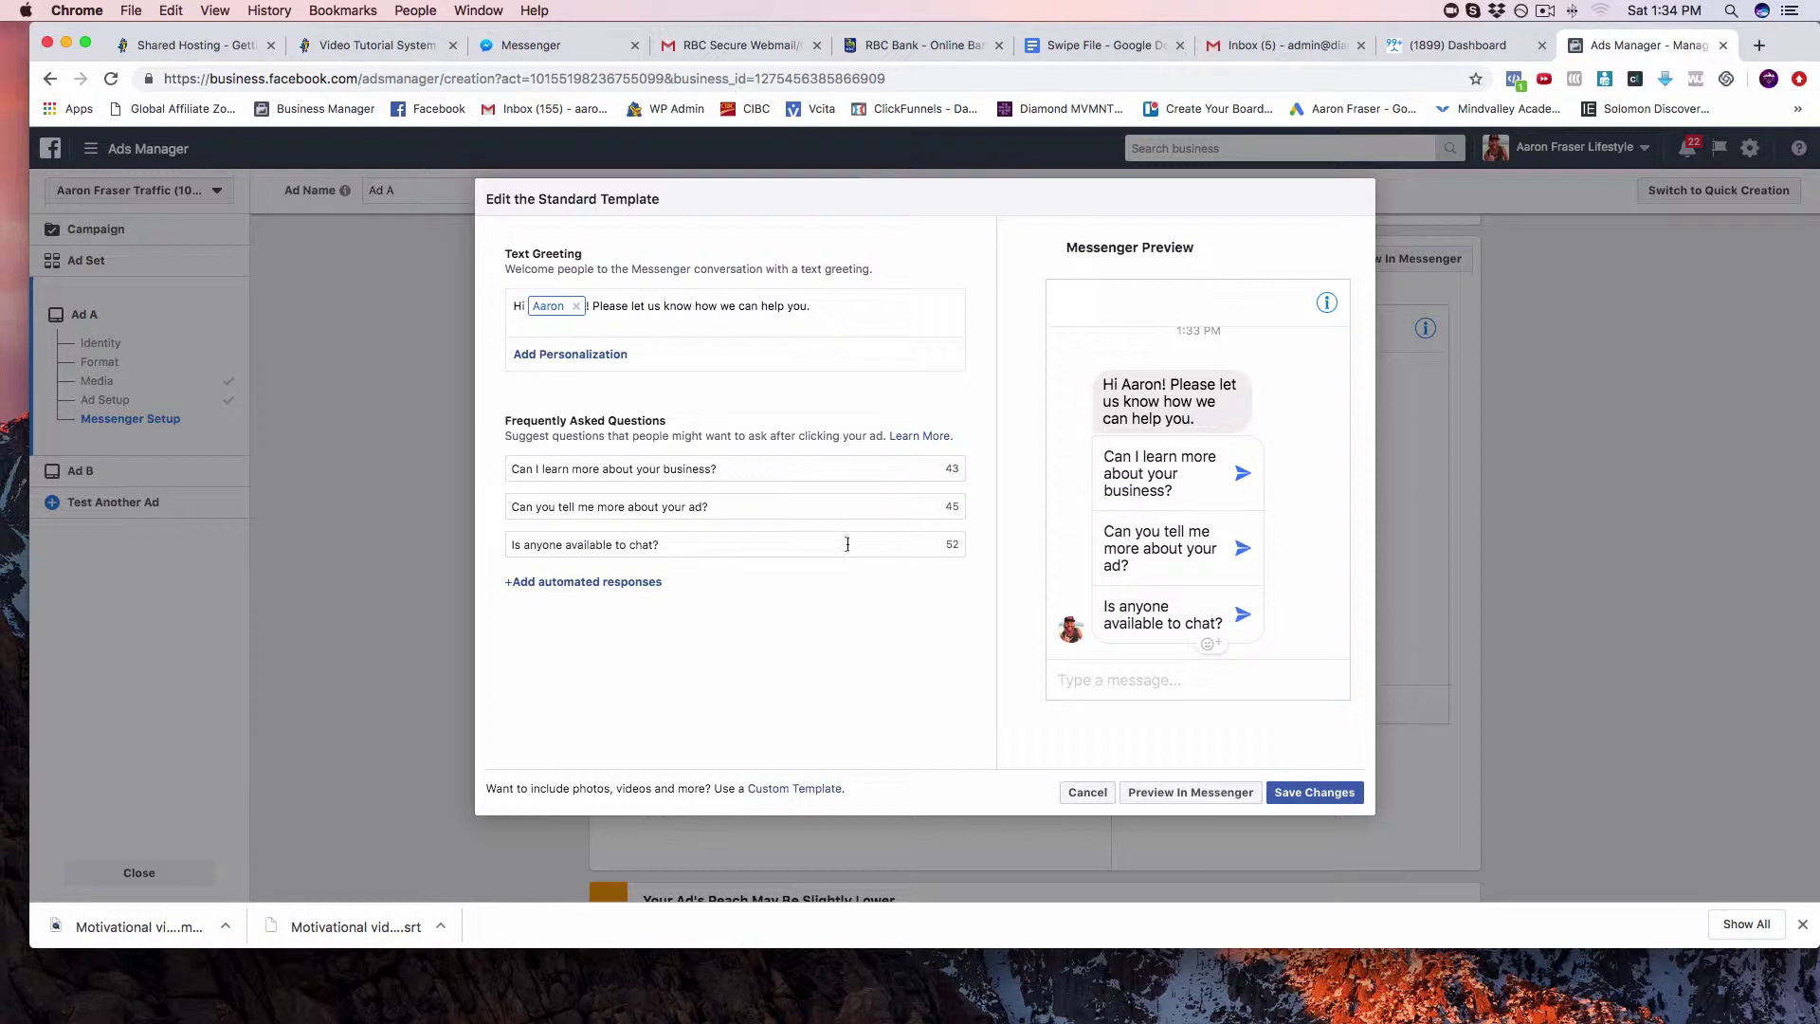
{"action": "left_click", "coordinate": [1339, 792]}
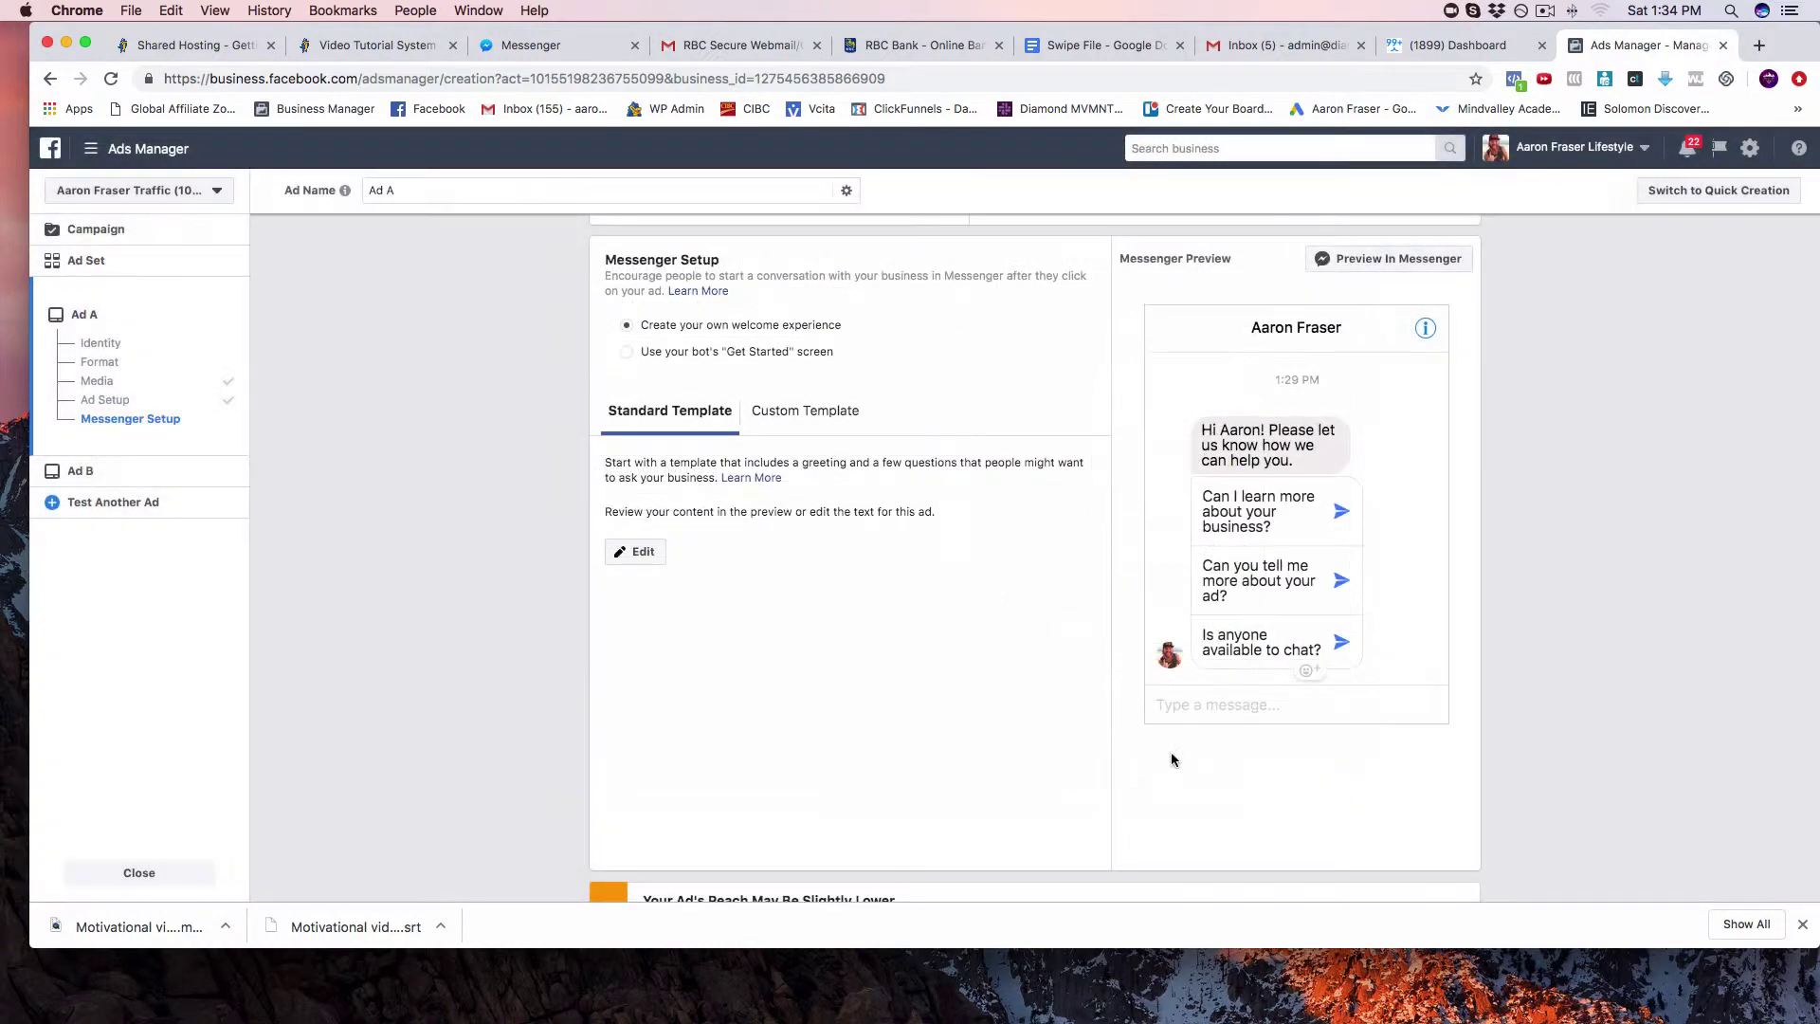
Review Ad A's completed text, headline, image preview, conversion tracking and Messenger setup from start to finish
{"action": "scroll", "coordinate": [918, 623], "scroll_direction": "down", "scroll_amount": 5}
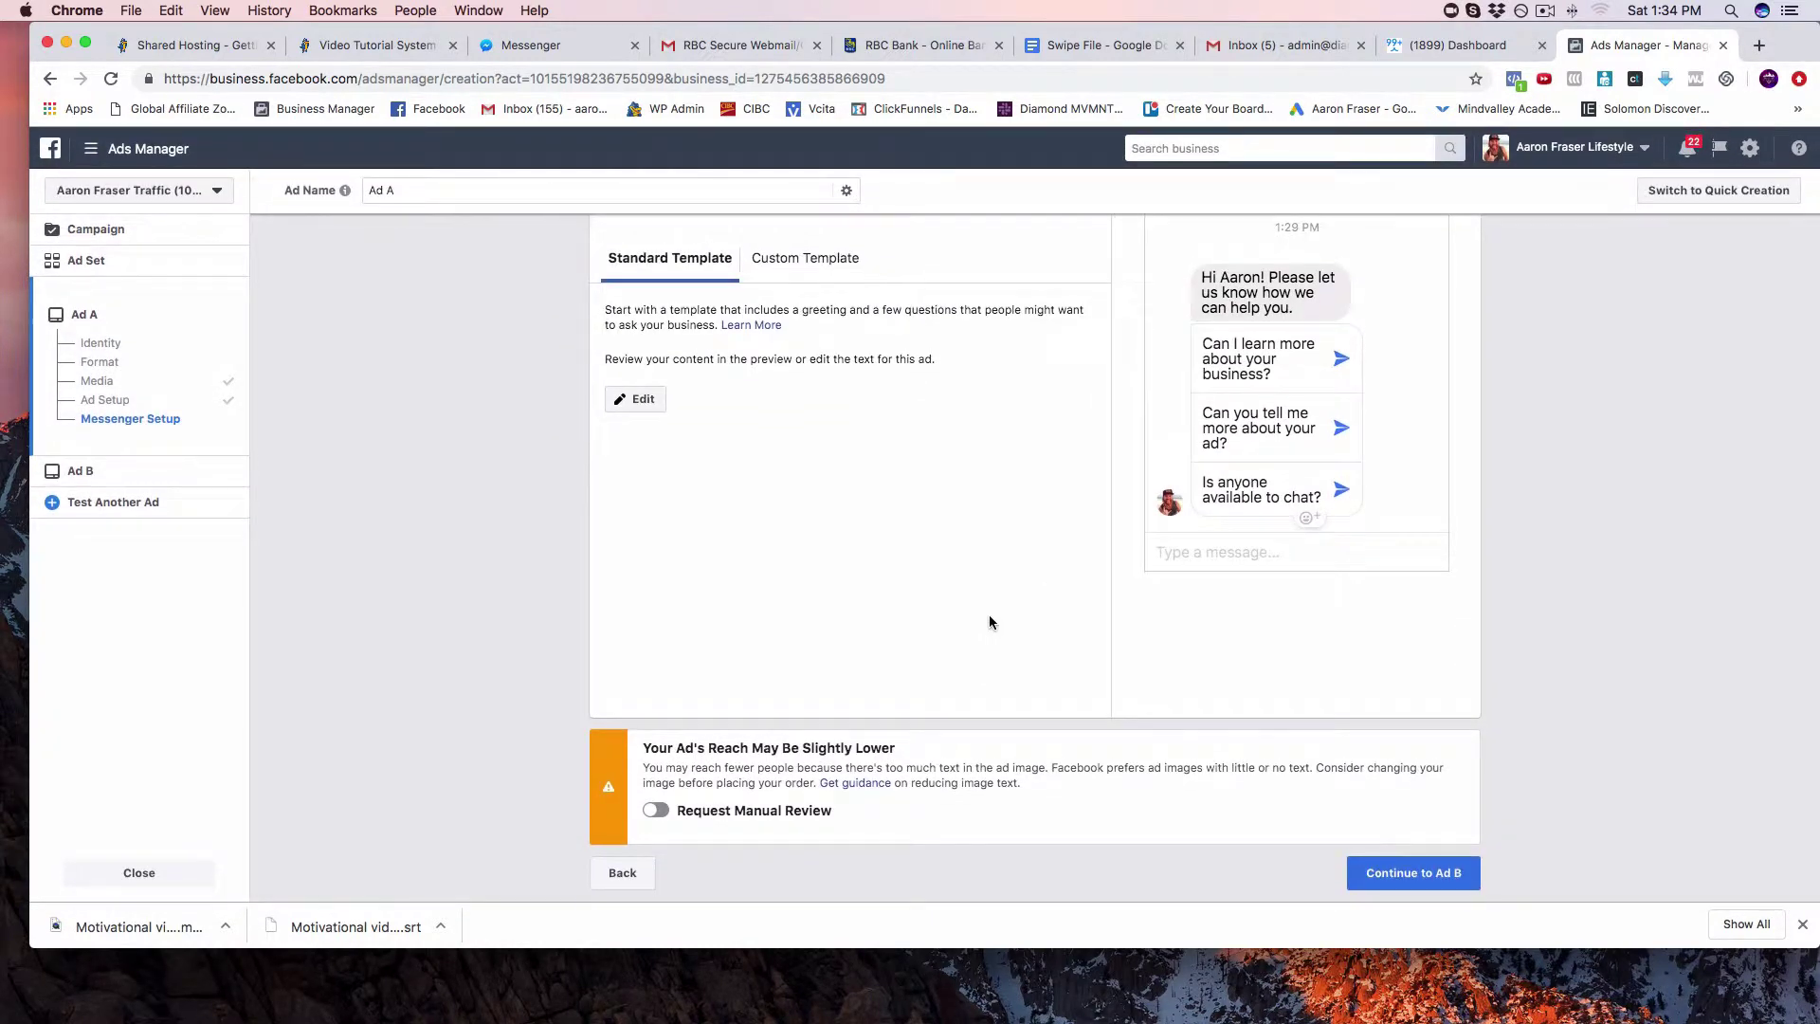
{"action": "scroll", "coordinate": [973, 592], "scroll_direction": "up", "scroll_amount": 15}
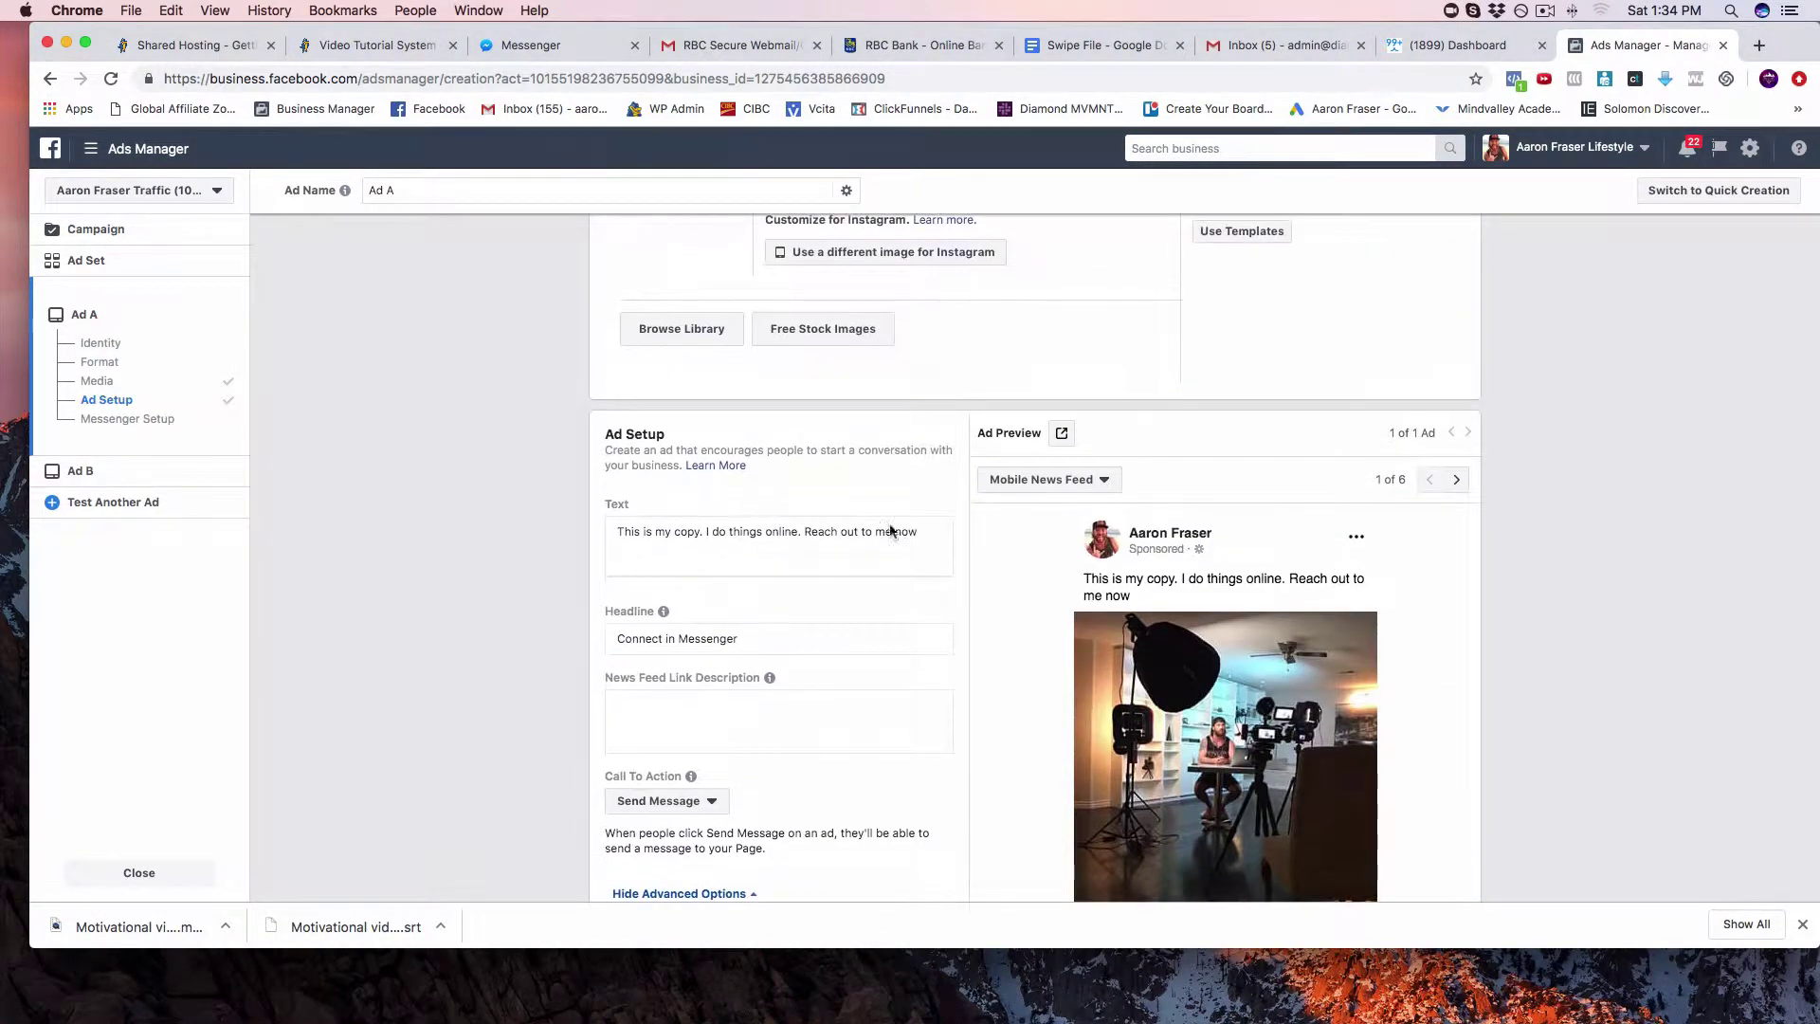
{"action": "scroll", "coordinate": [1081, 658], "scroll_direction": "up", "scroll_amount": 5}
{"action": "scroll", "coordinate": [1074, 656], "scroll_direction": "down", "scroll_amount": 5}
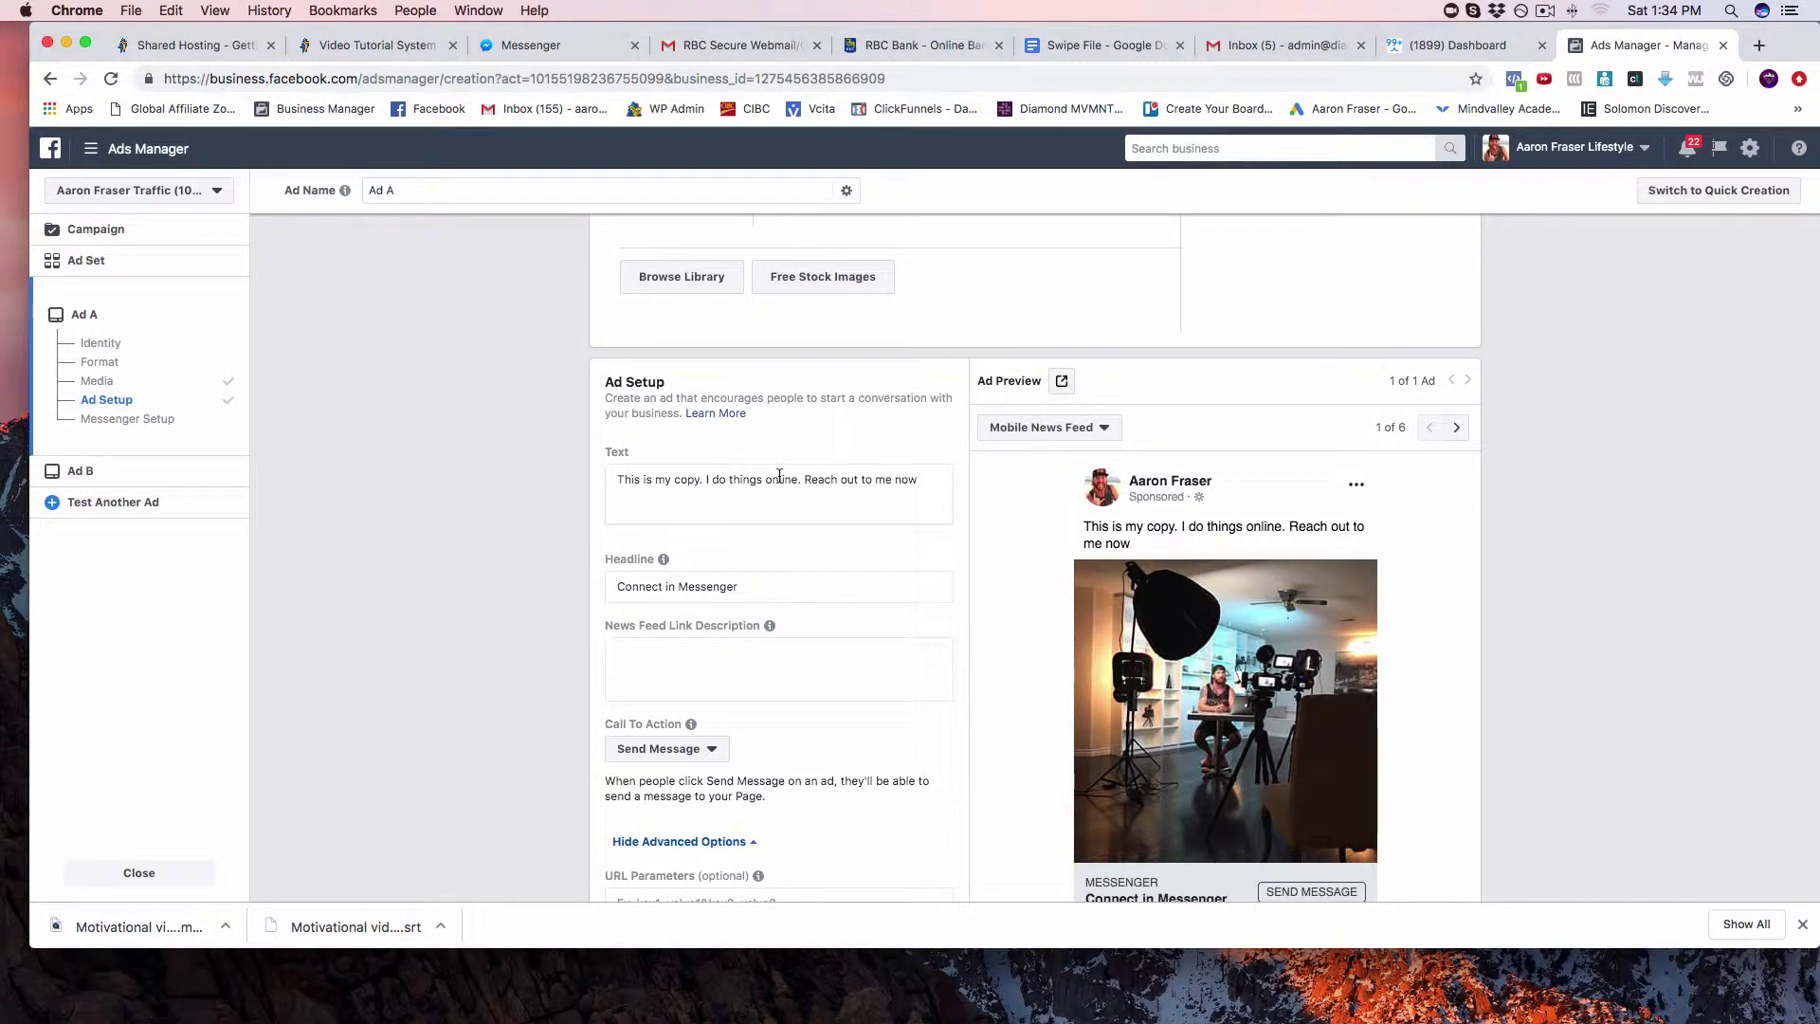
{"action": "scroll", "coordinate": [774, 474], "scroll_direction": "down", "scroll_amount": 2}
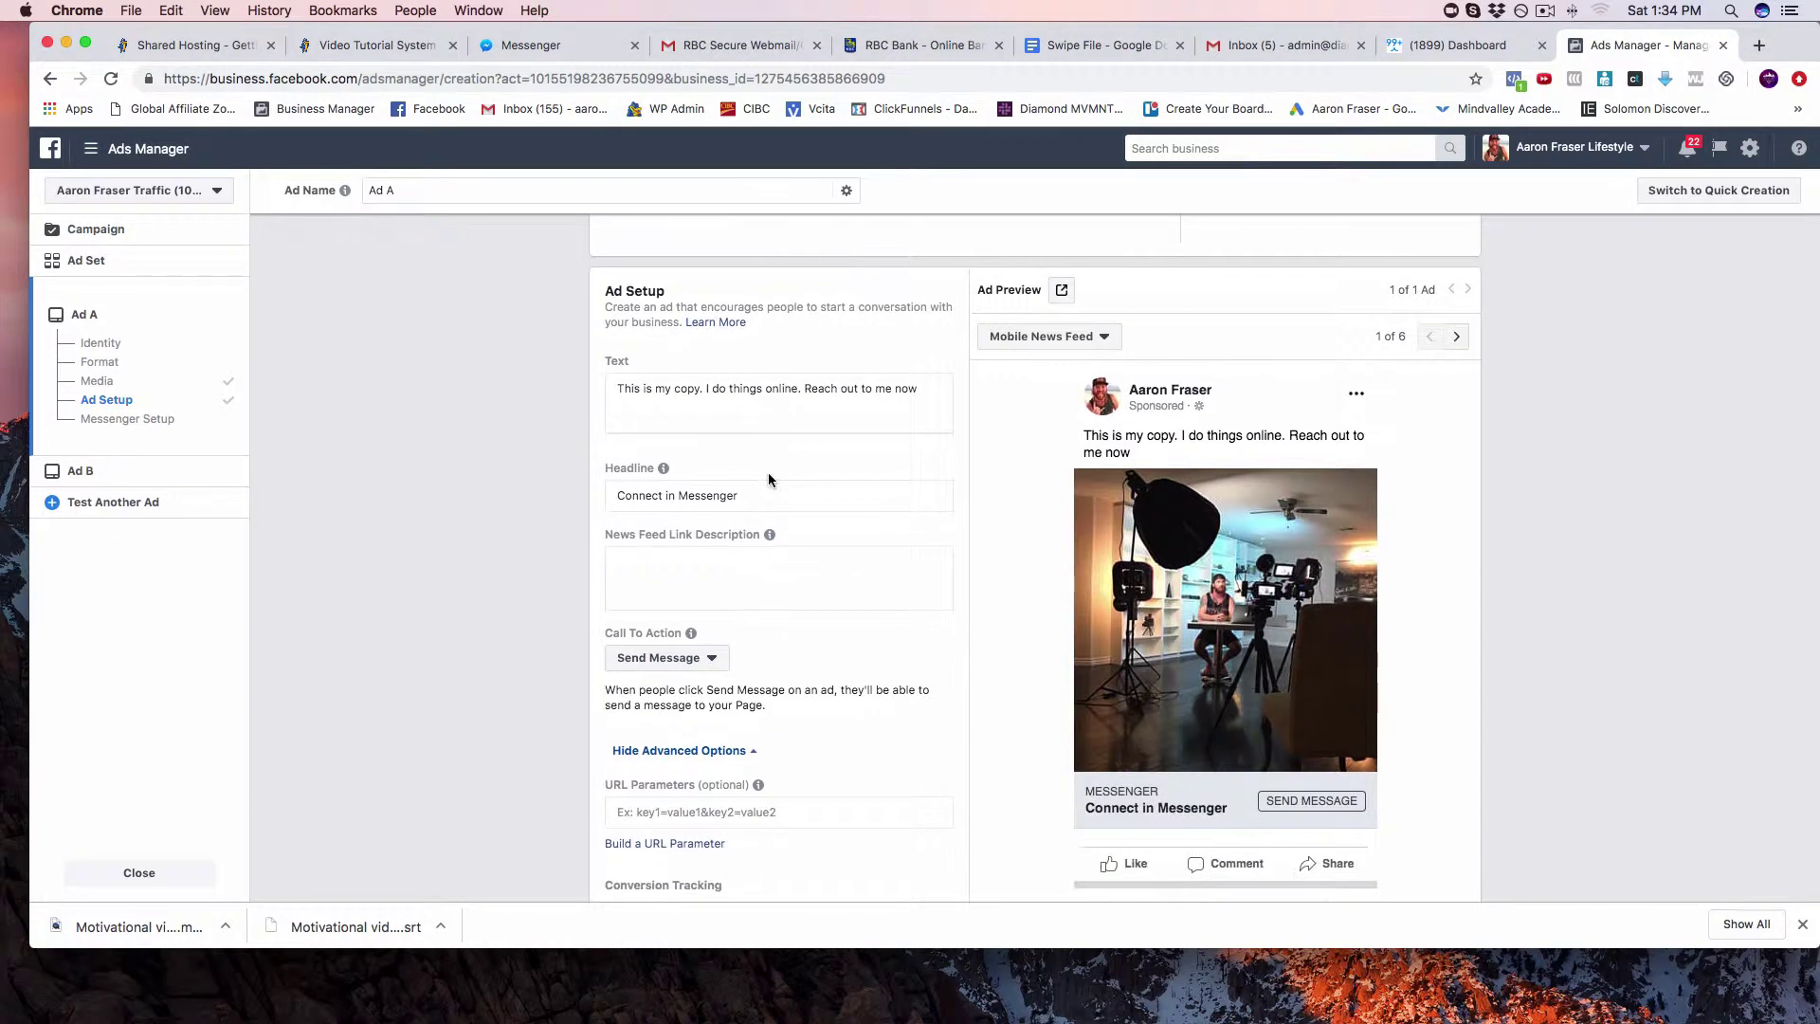
{"action": "scroll", "coordinate": [806, 502], "scroll_direction": "down", "scroll_amount": 5}
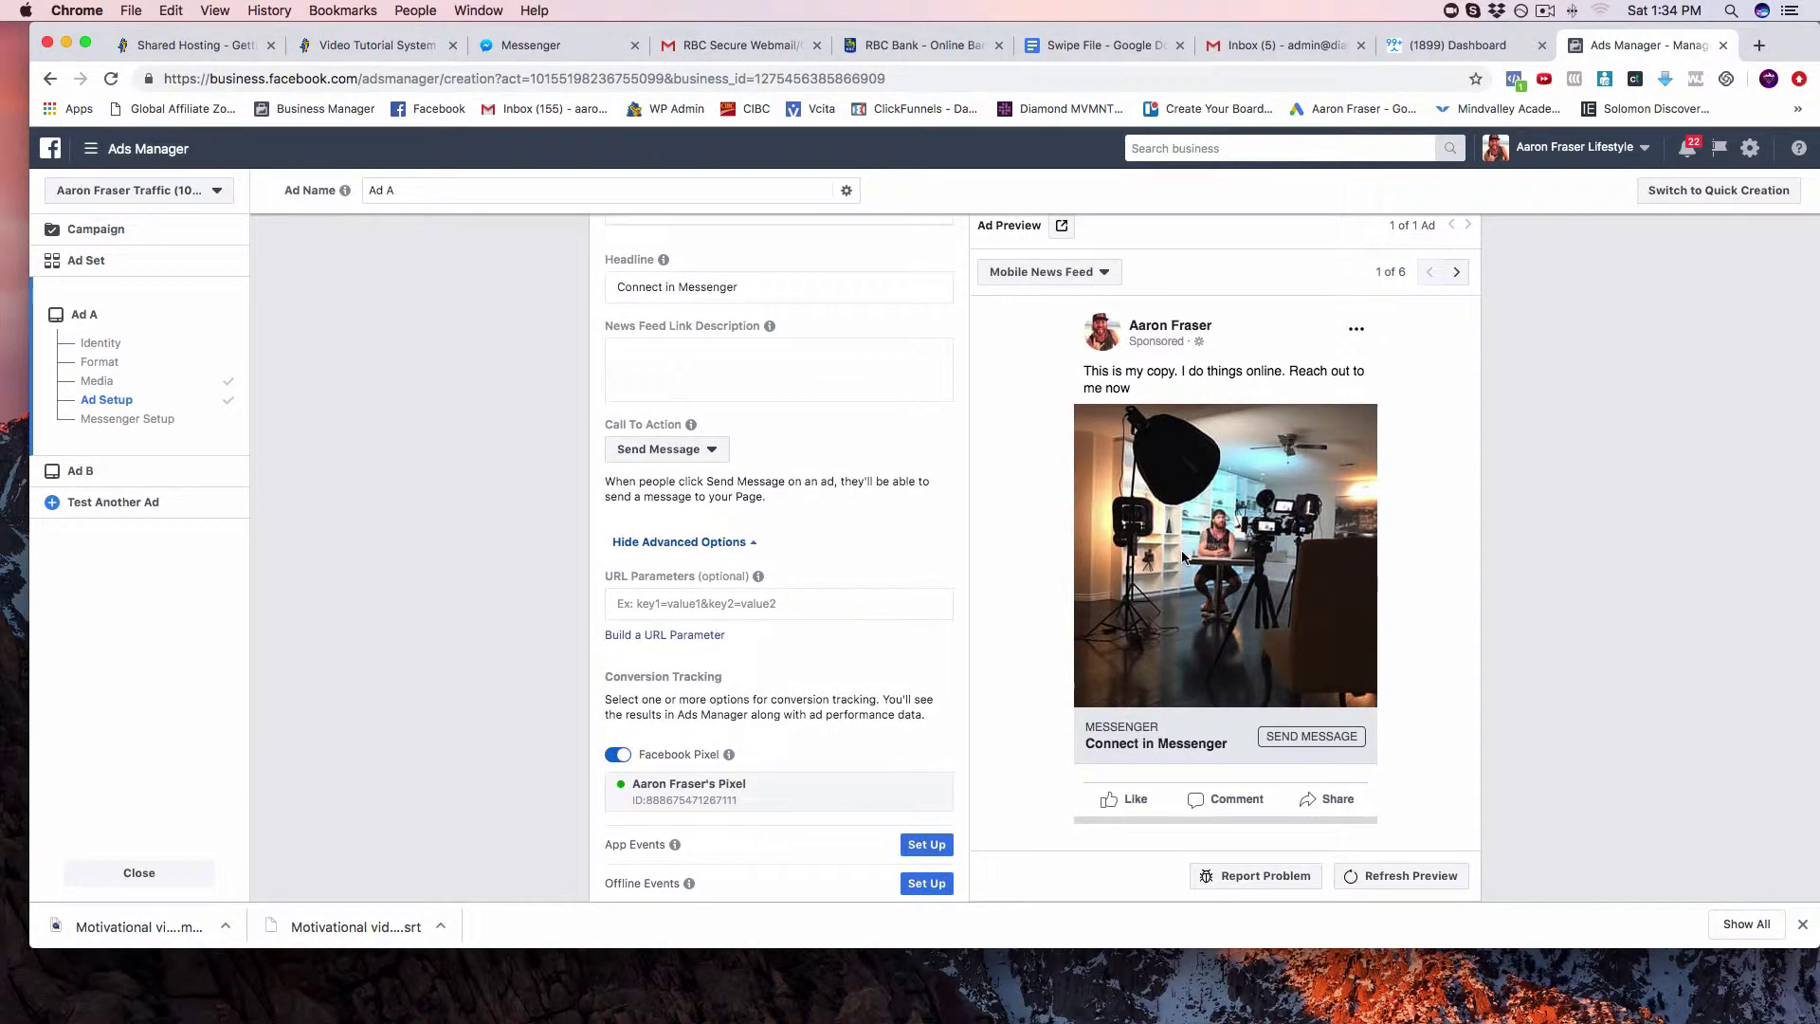
{"action": "scroll", "coordinate": [1184, 578], "scroll_direction": "down", "scroll_amount": 2}
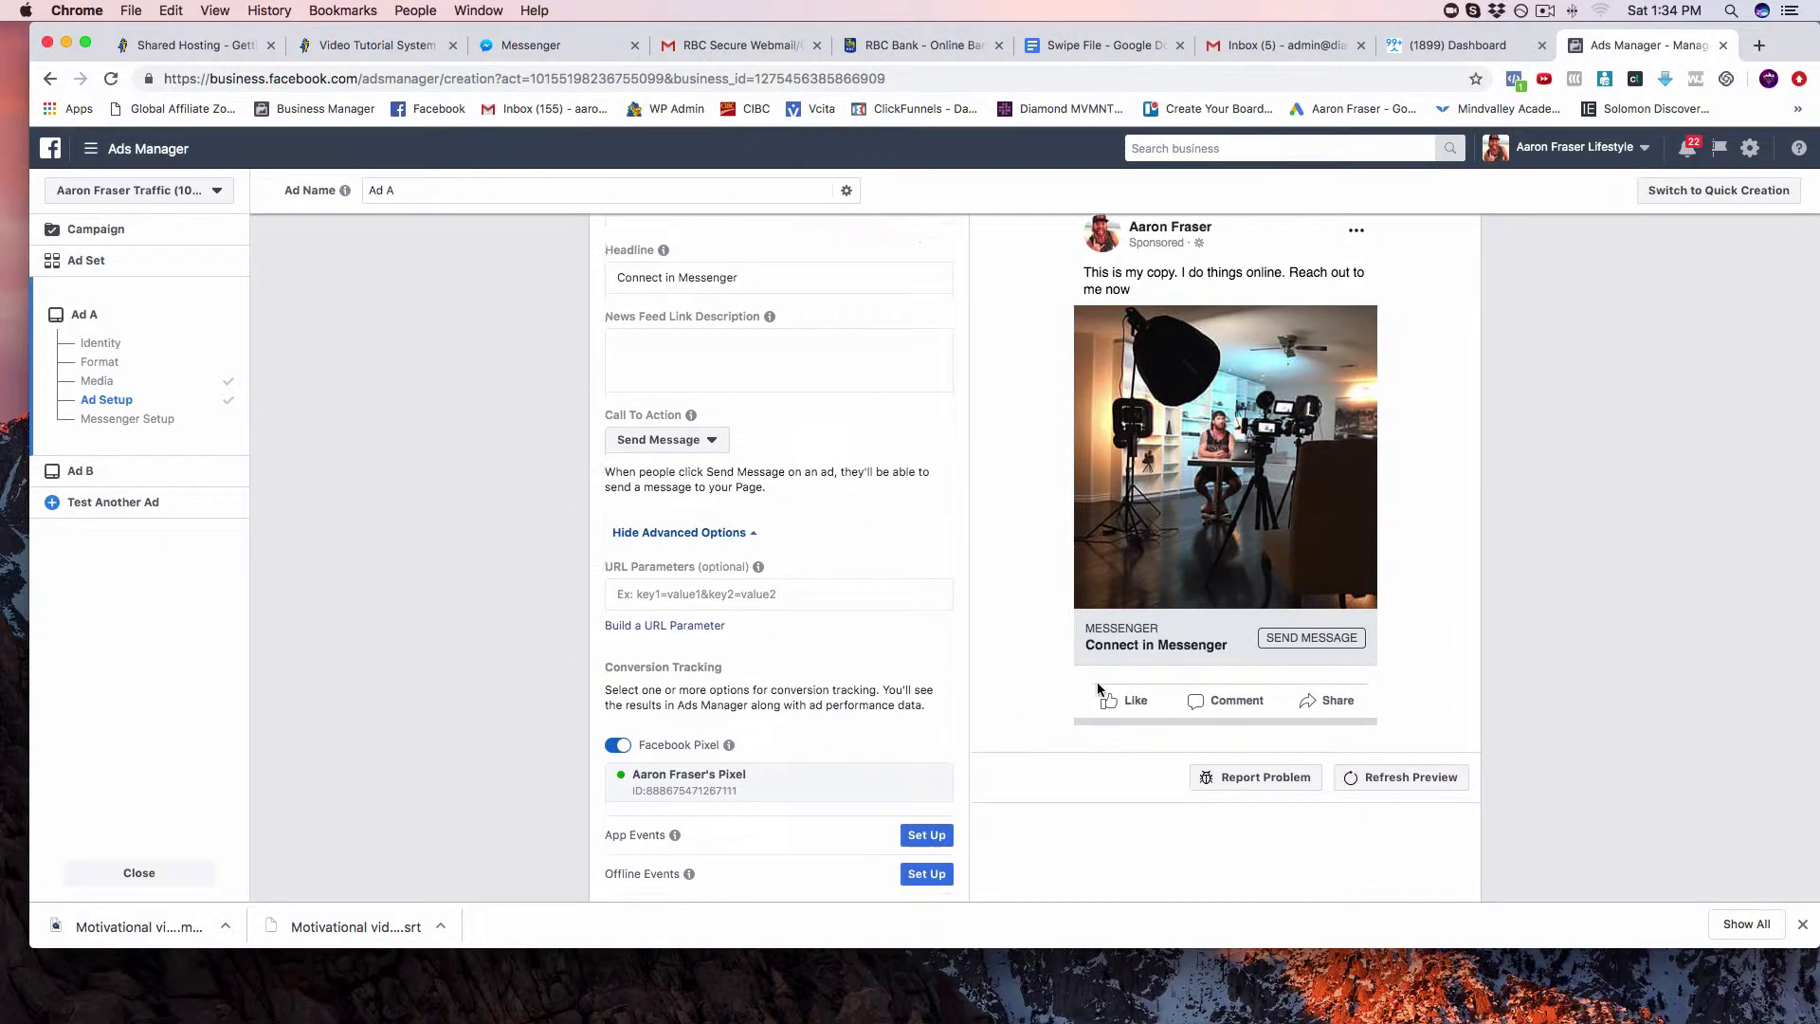
{"action": "scroll", "coordinate": [1128, 696], "scroll_direction": "down", "scroll_amount": 8}
{"action": "scroll", "coordinate": [1094, 675], "scroll_direction": "down", "scroll_amount": 10}
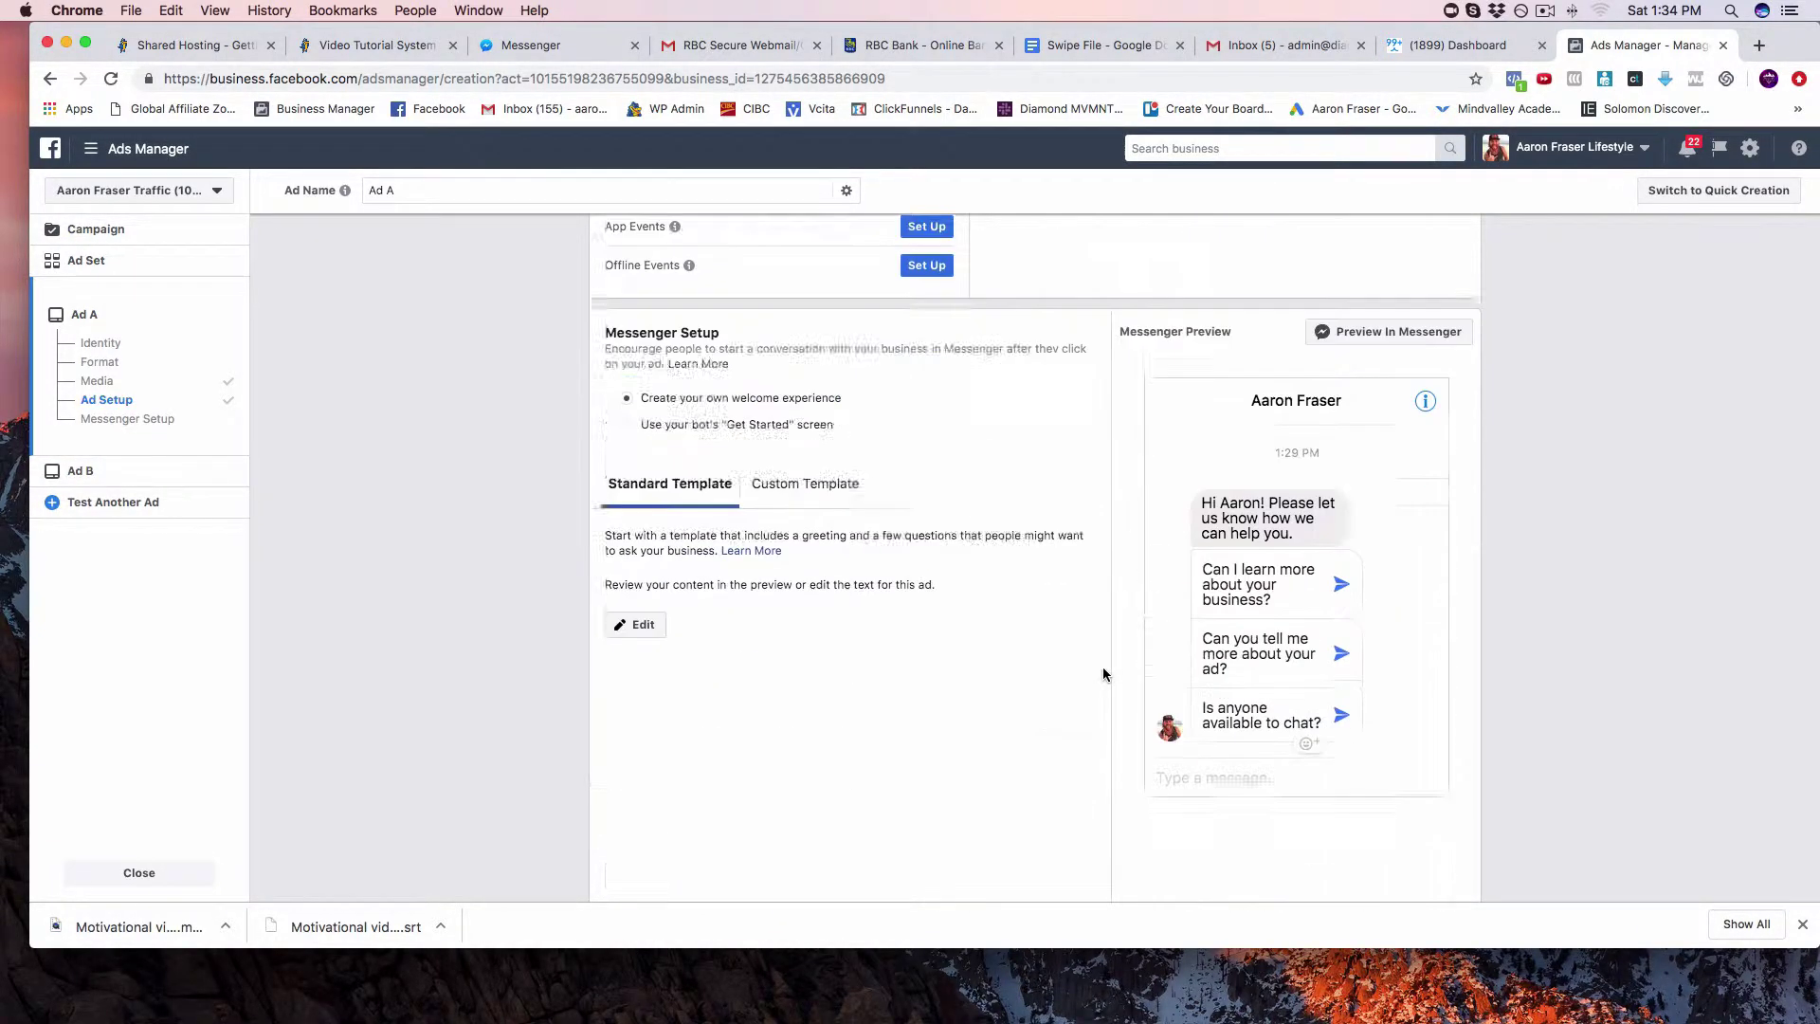
Recheck Ad A's image, text, headline and Messenger setup as the baseline for the split test
{"action": "scroll", "coordinate": [1118, 697], "scroll_direction": "up", "scroll_amount": 20}
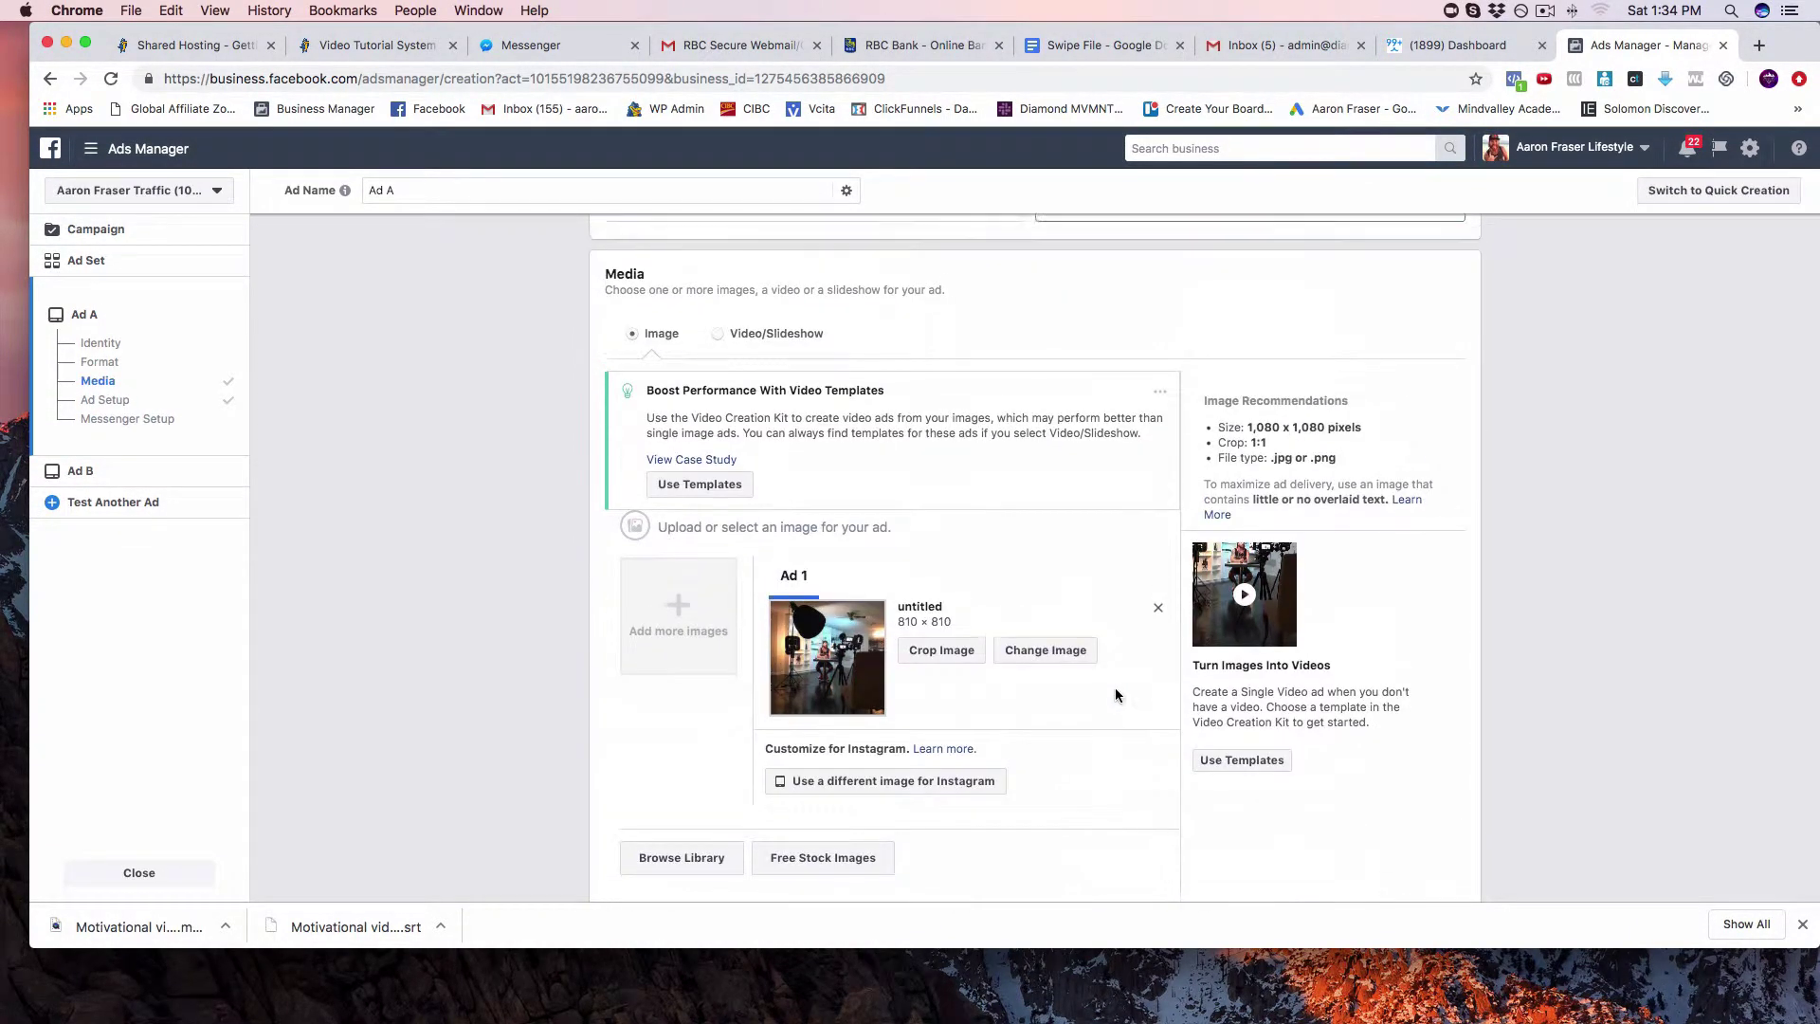
{"action": "scroll", "coordinate": [967, 691], "scroll_direction": "down", "scroll_amount": 20}
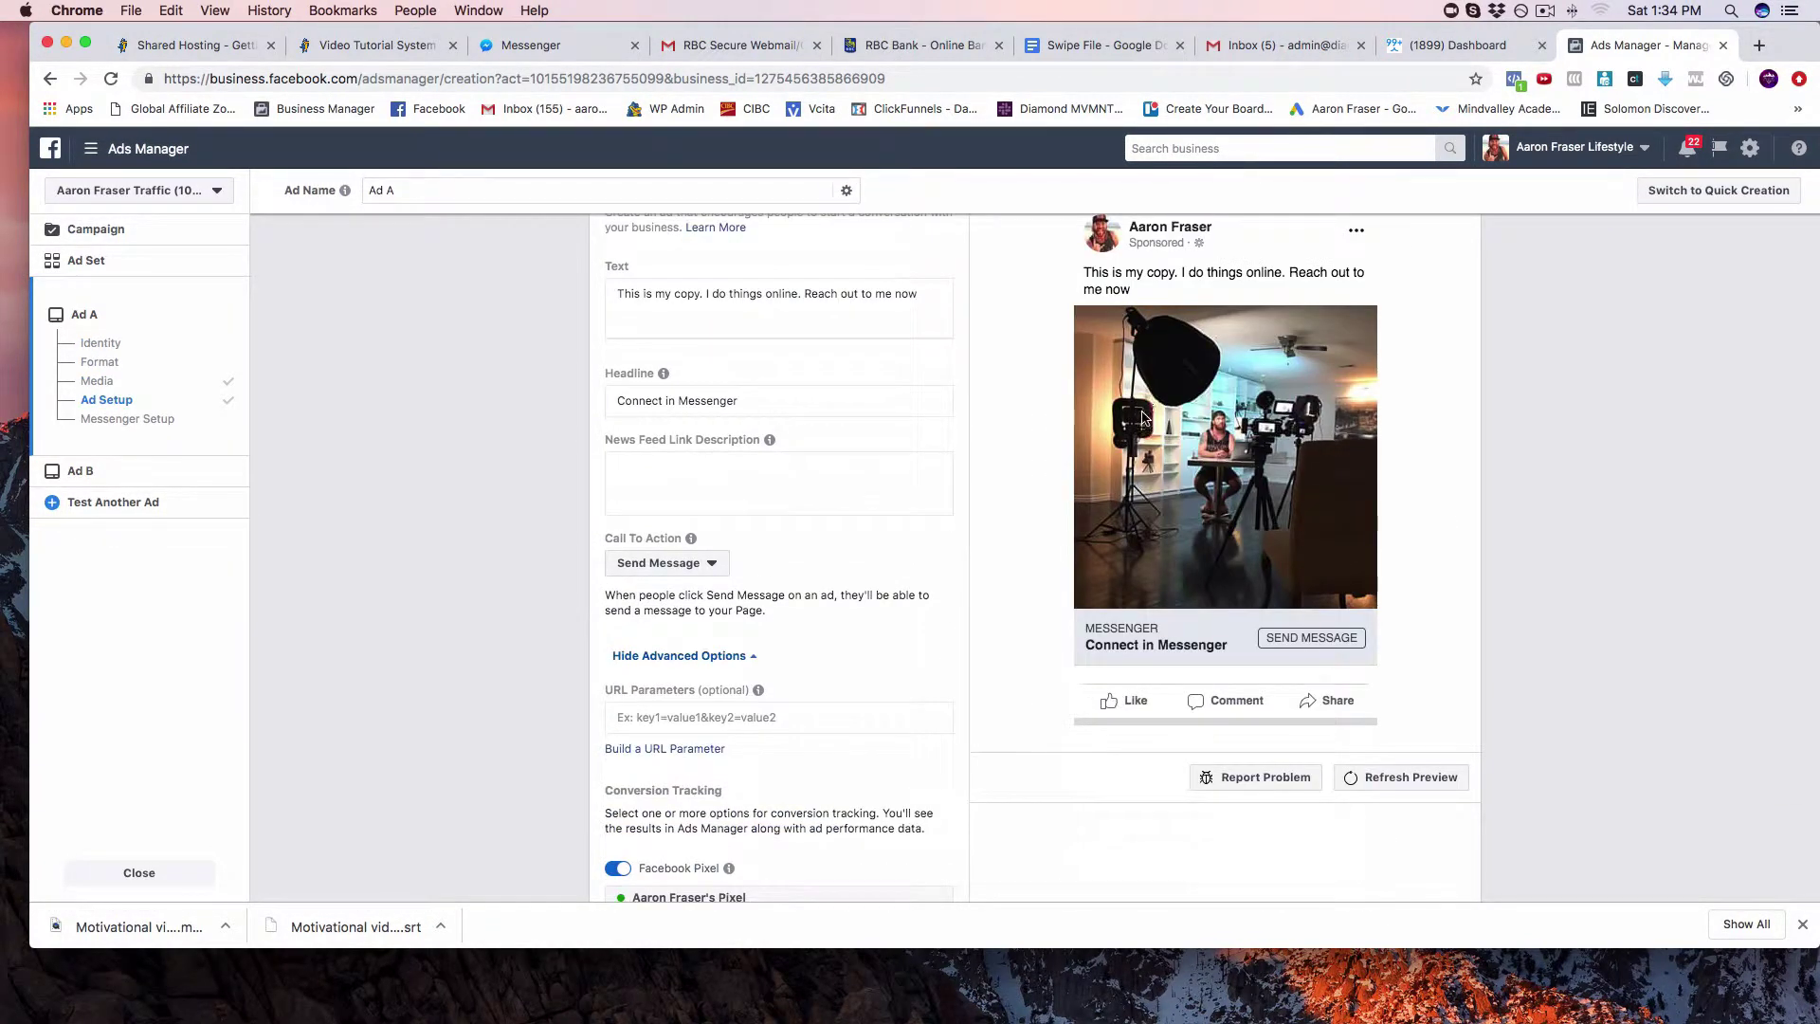
{"action": "scroll", "coordinate": [735, 300], "scroll_direction": "up", "scroll_amount": 2}
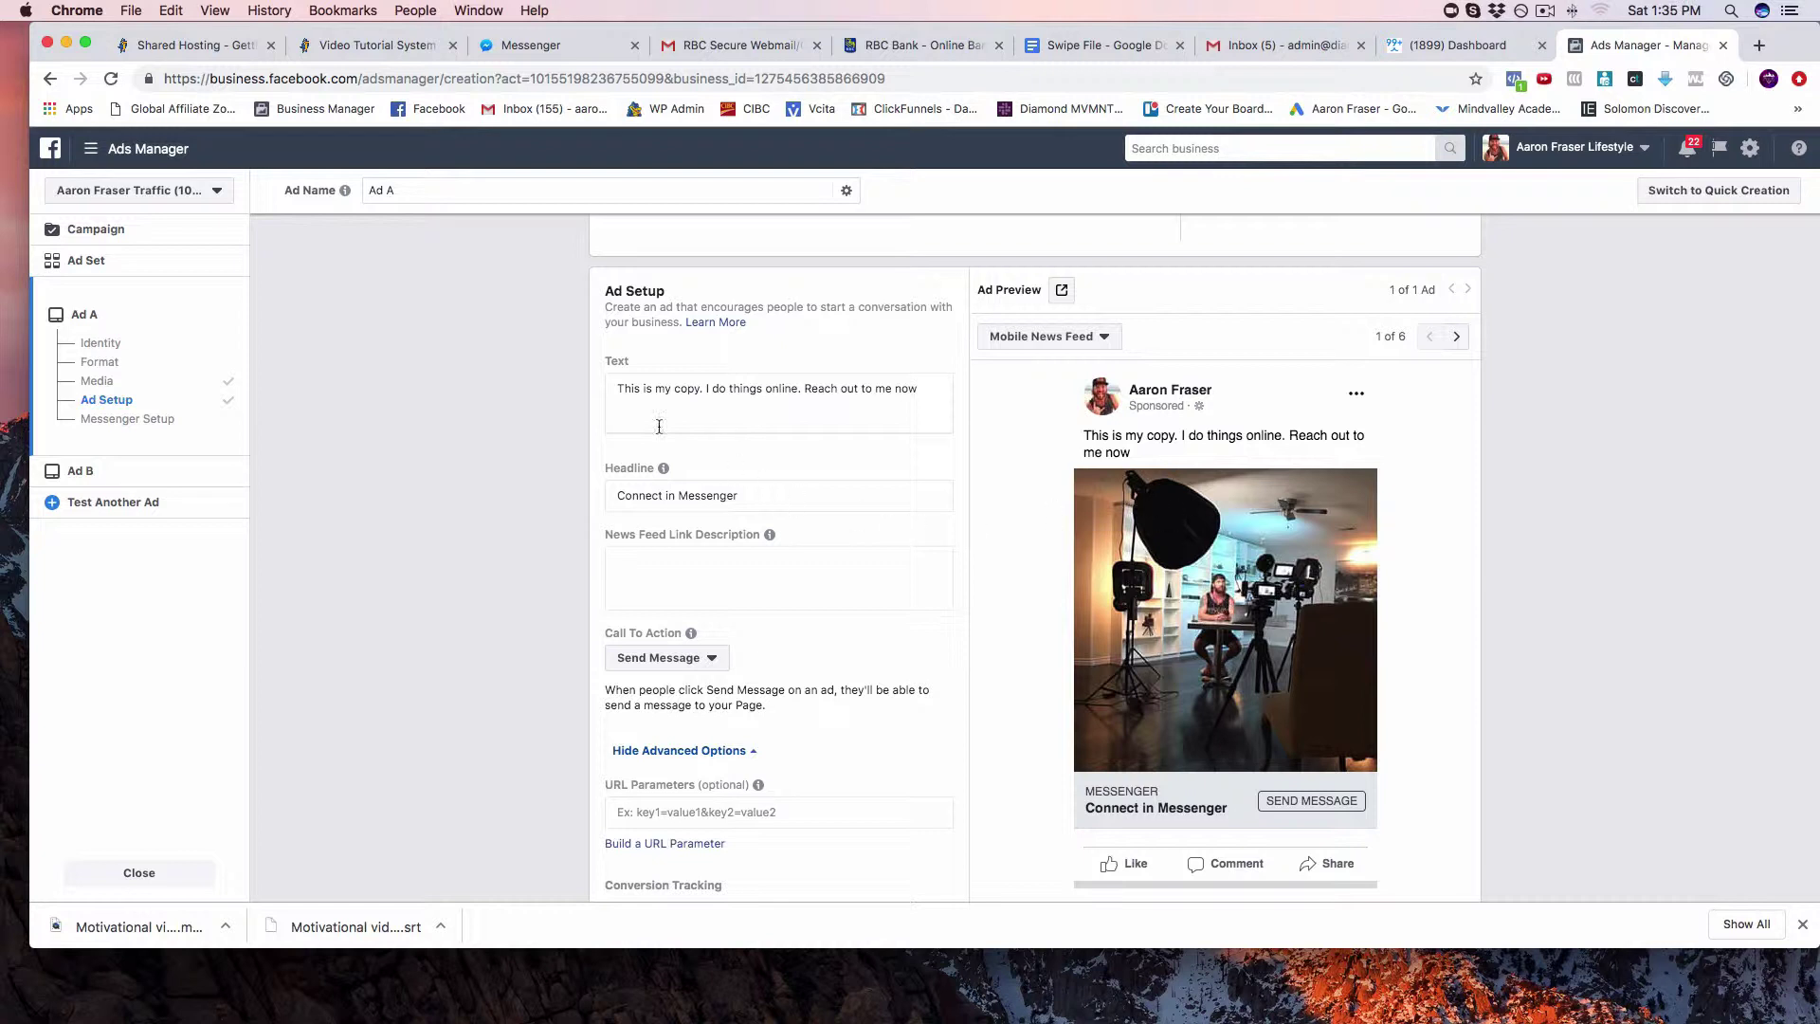
{"action": "left_click", "coordinate": [697, 390]}
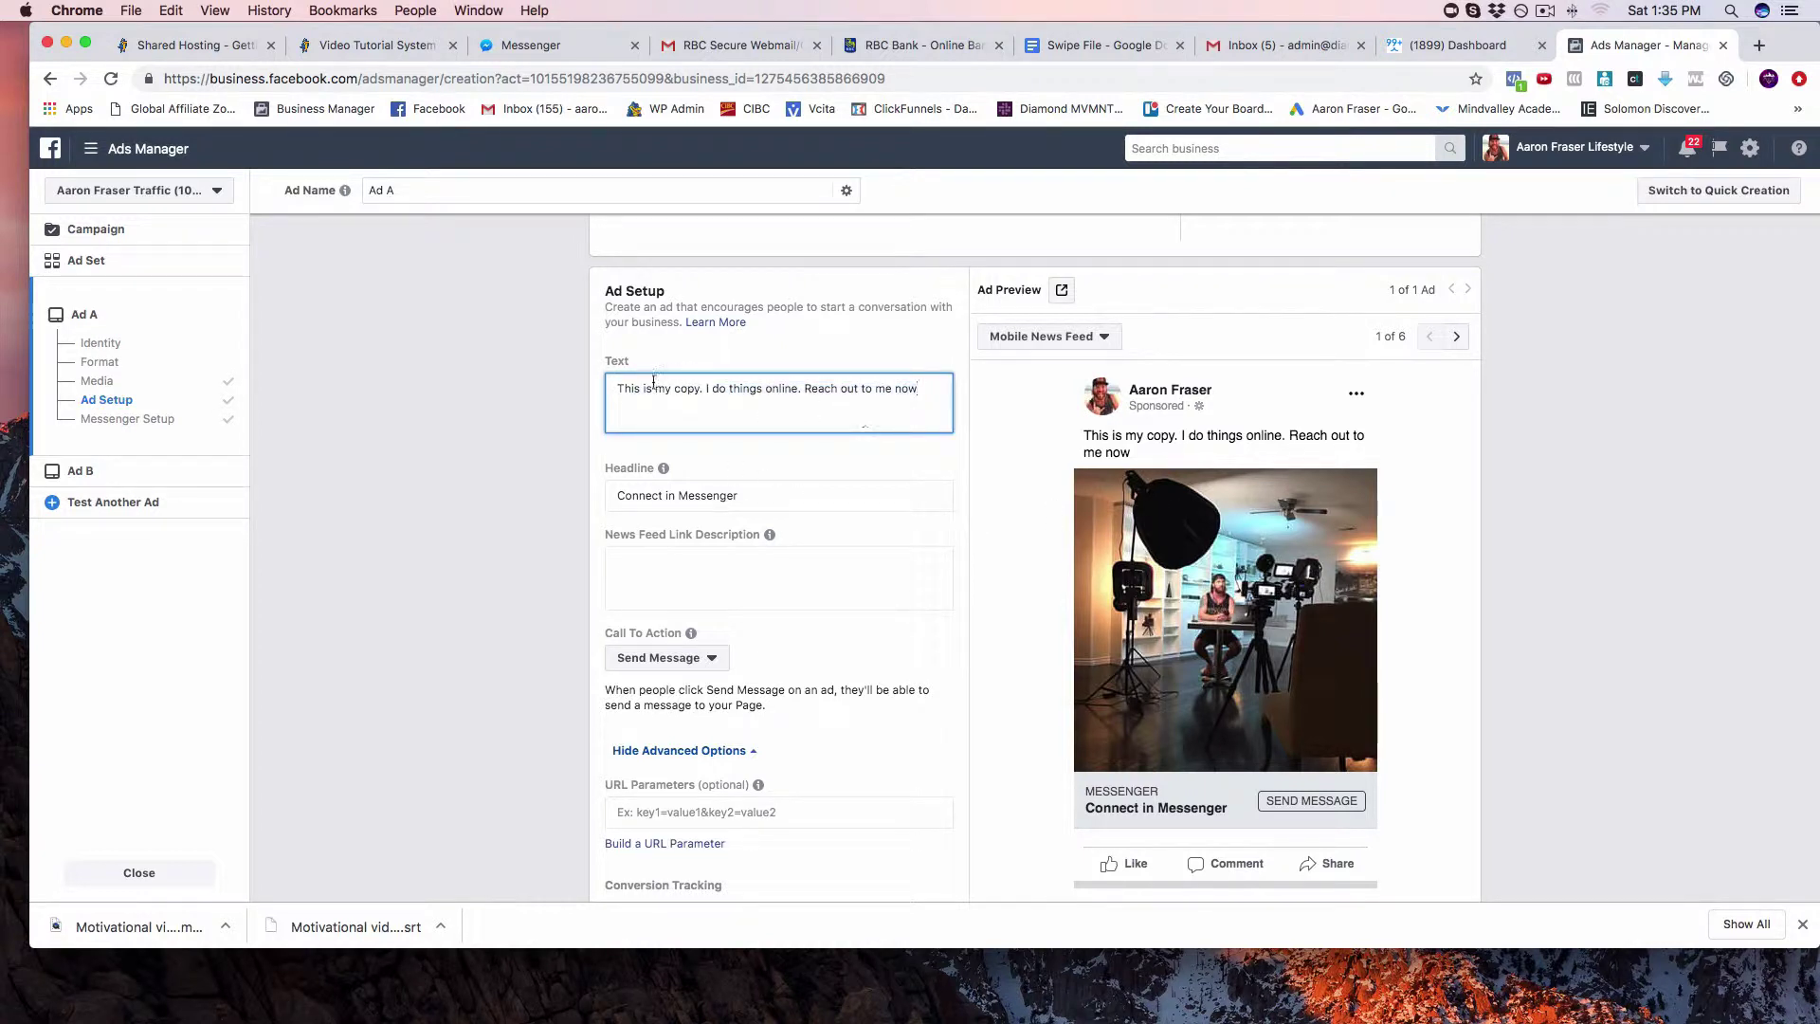
{"action": "scroll", "coordinate": [809, 398], "scroll_direction": "down", "scroll_amount": 2}
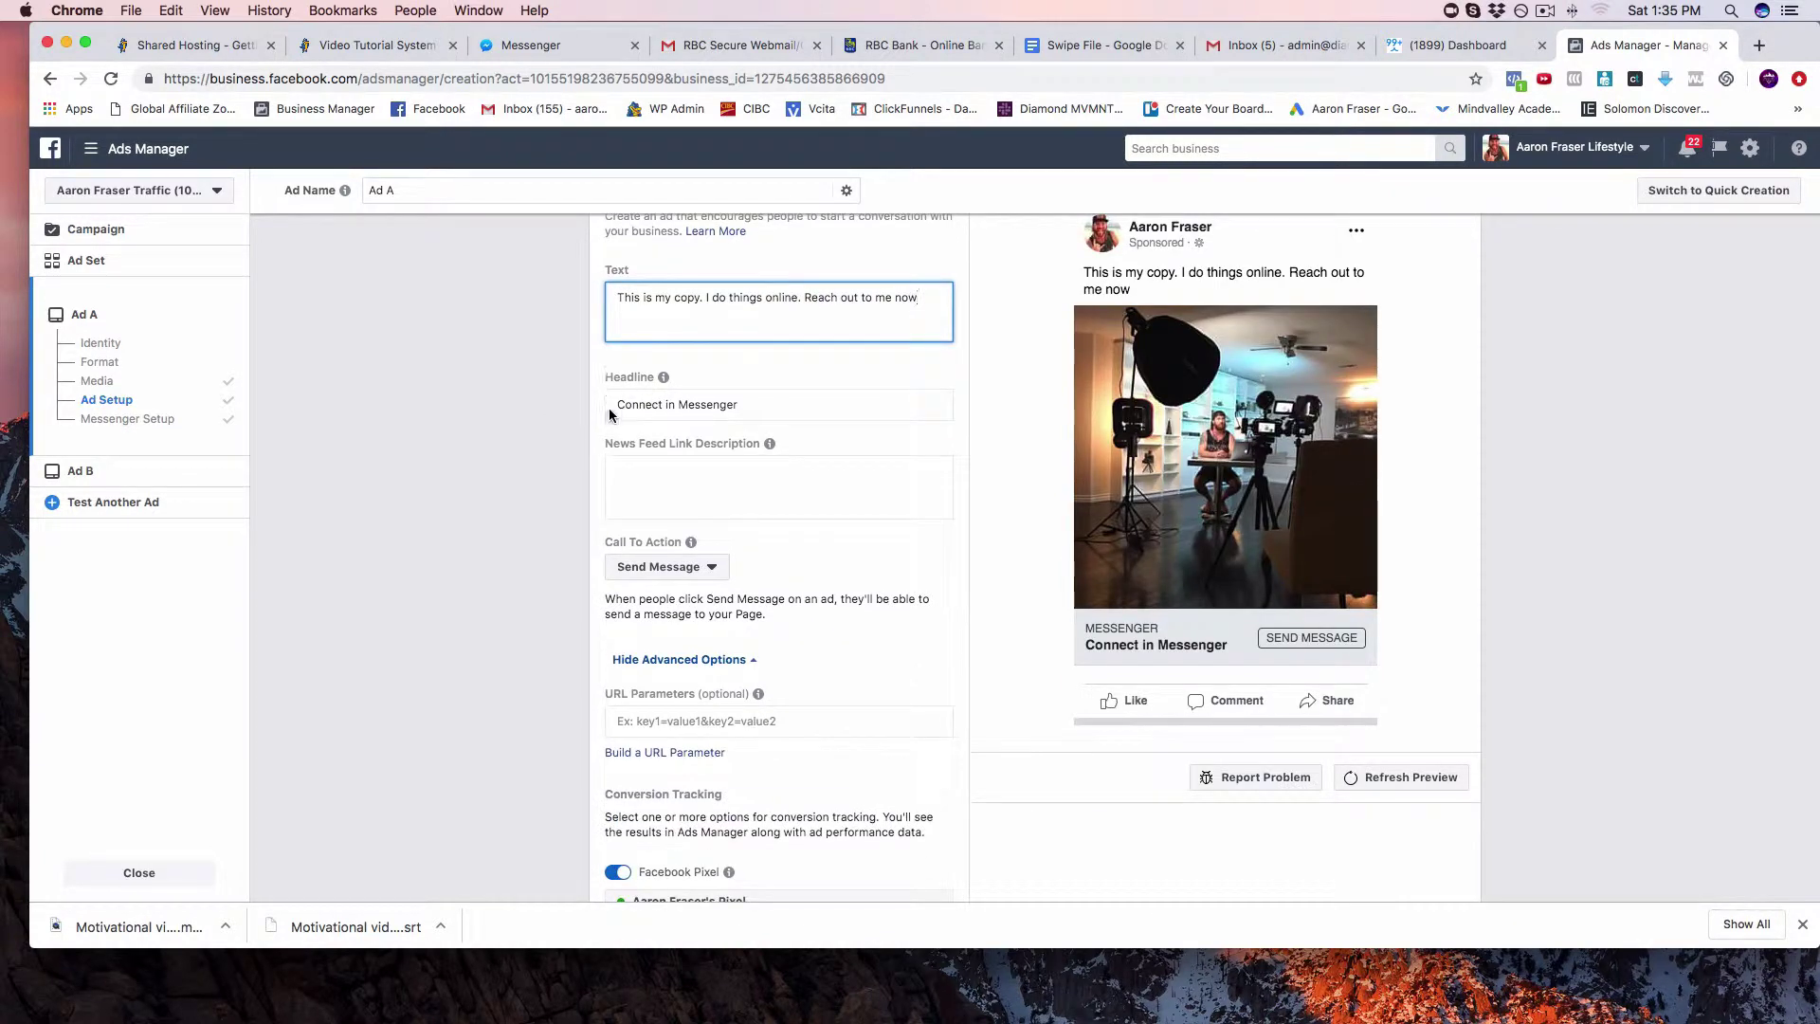
{"action": "scroll", "coordinate": [816, 410], "scroll_direction": "up", "scroll_amount": 10}
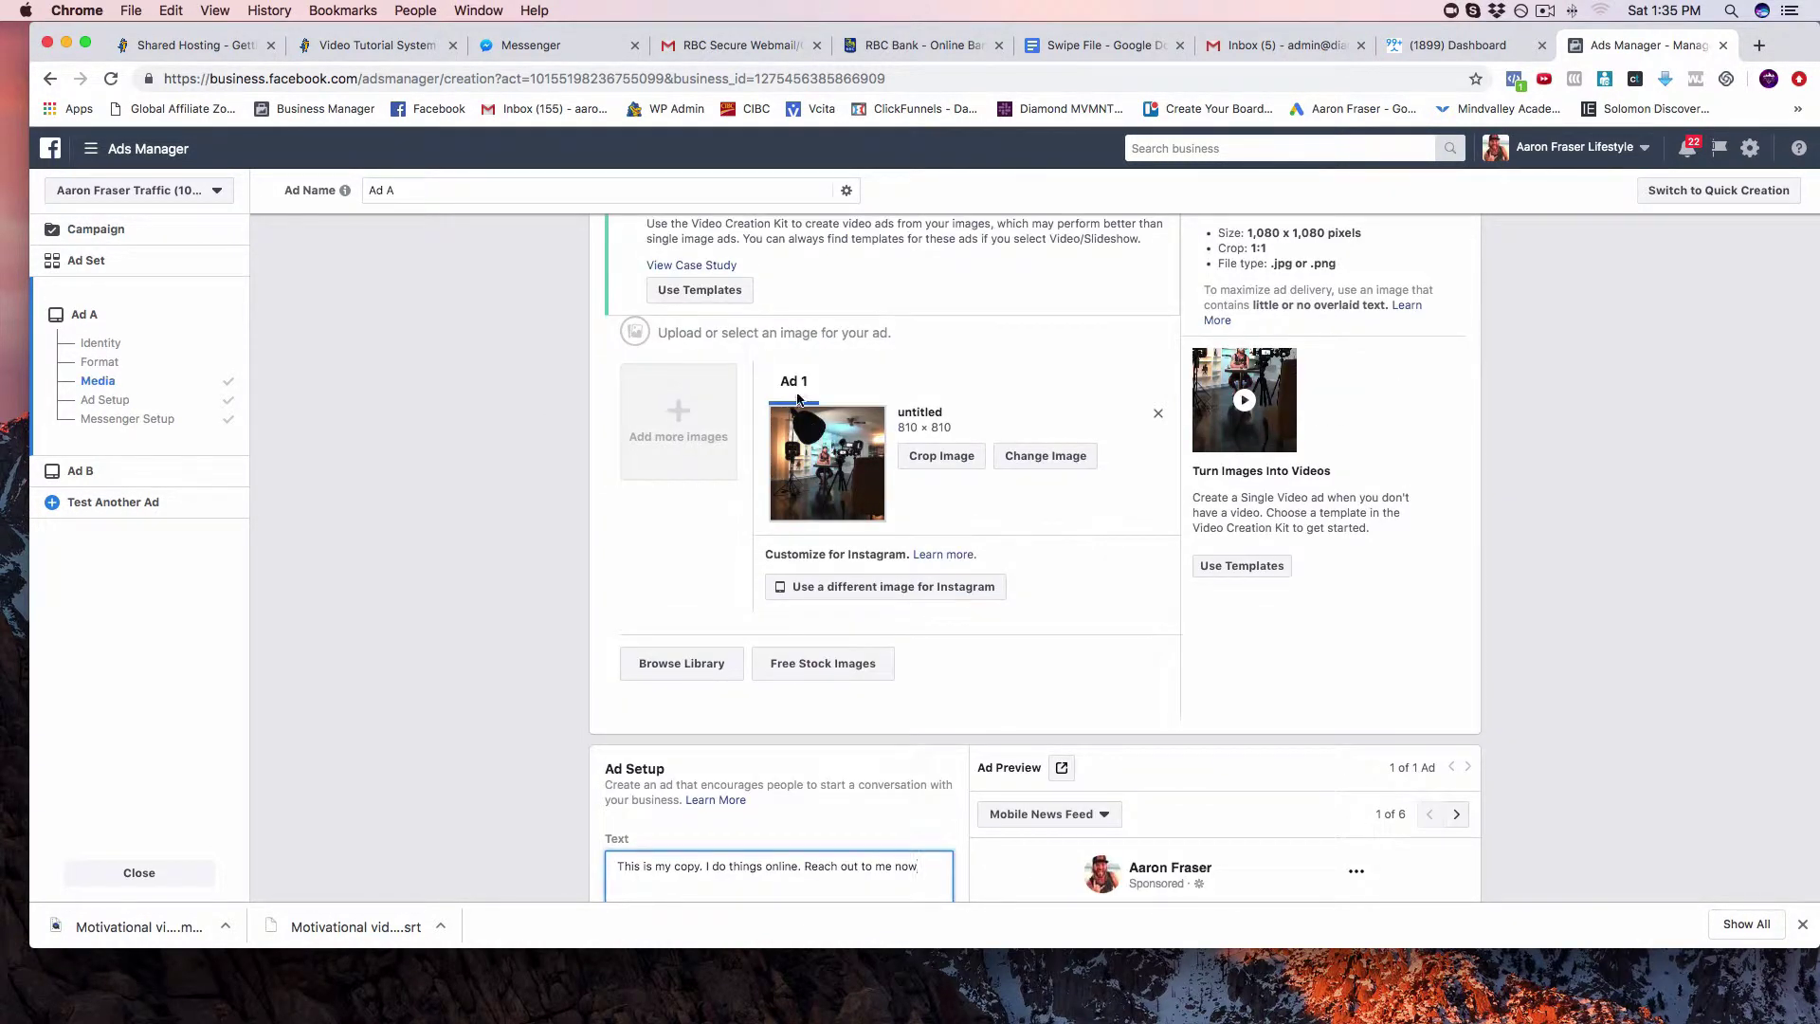
{"action": "scroll", "coordinate": [825, 476], "scroll_direction": "down", "scroll_amount": 13}
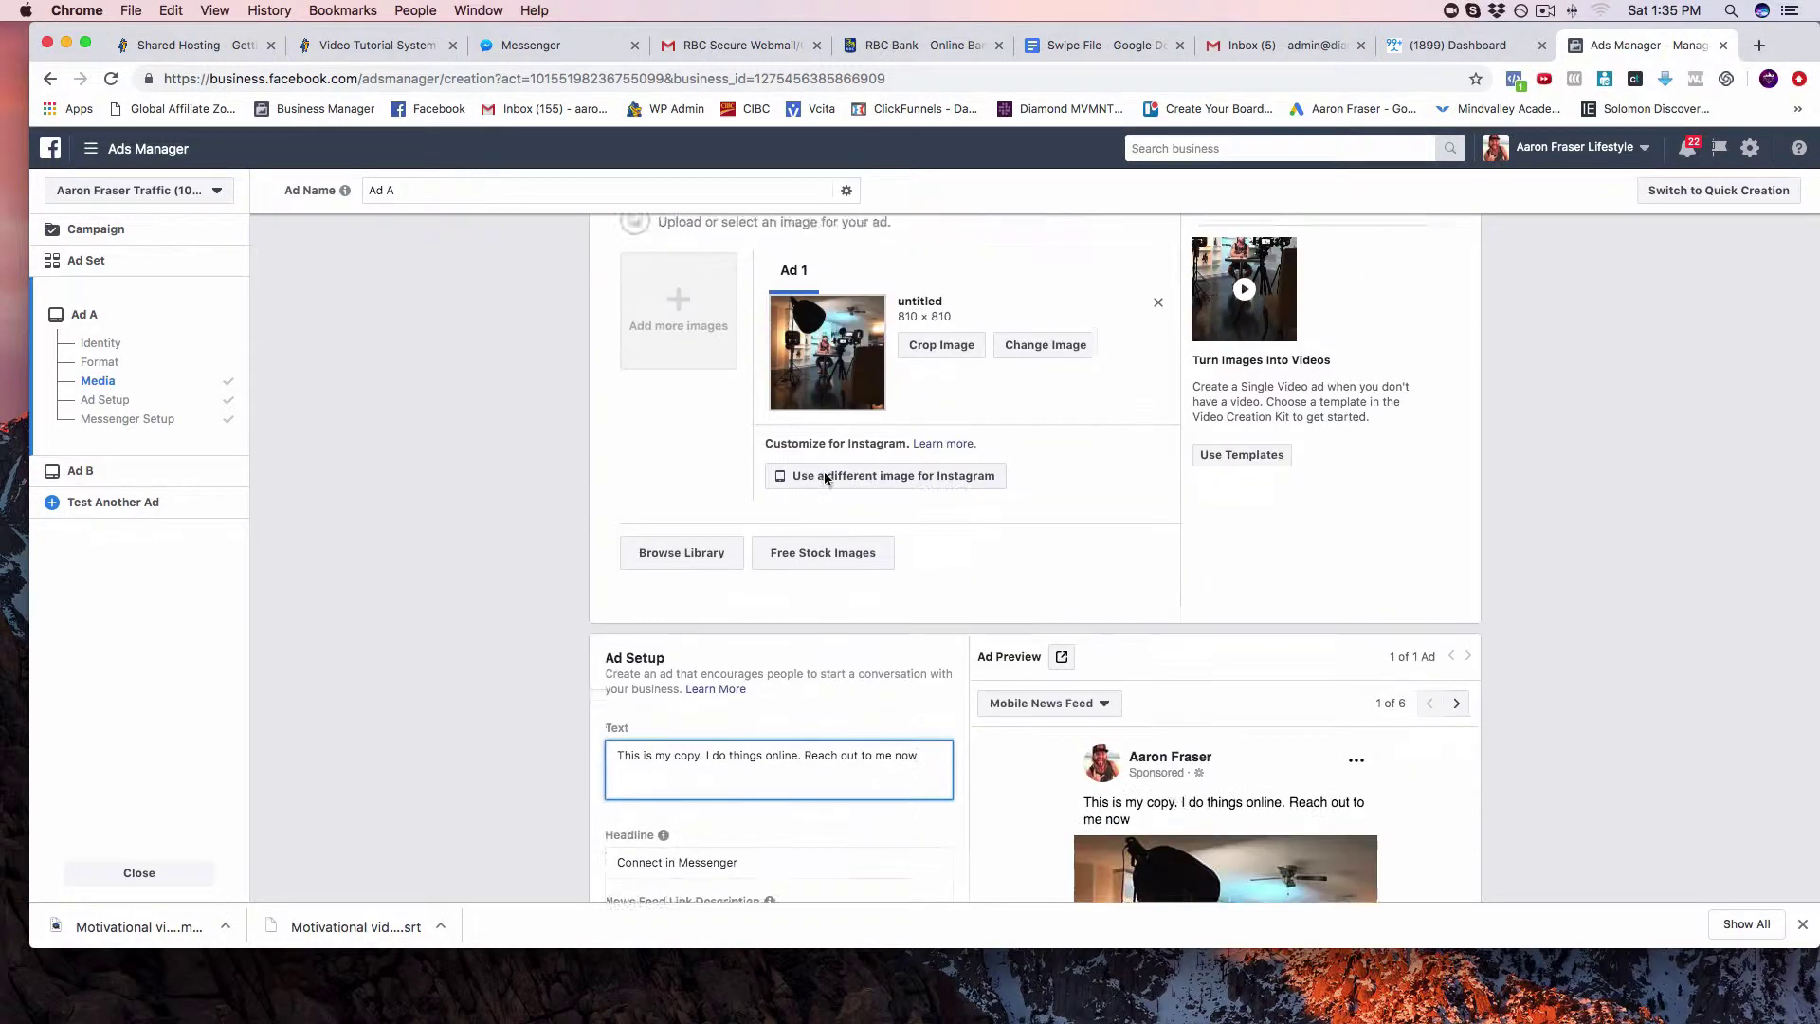
{"action": "scroll", "coordinate": [832, 469], "scroll_direction": "down", "scroll_amount": 12}
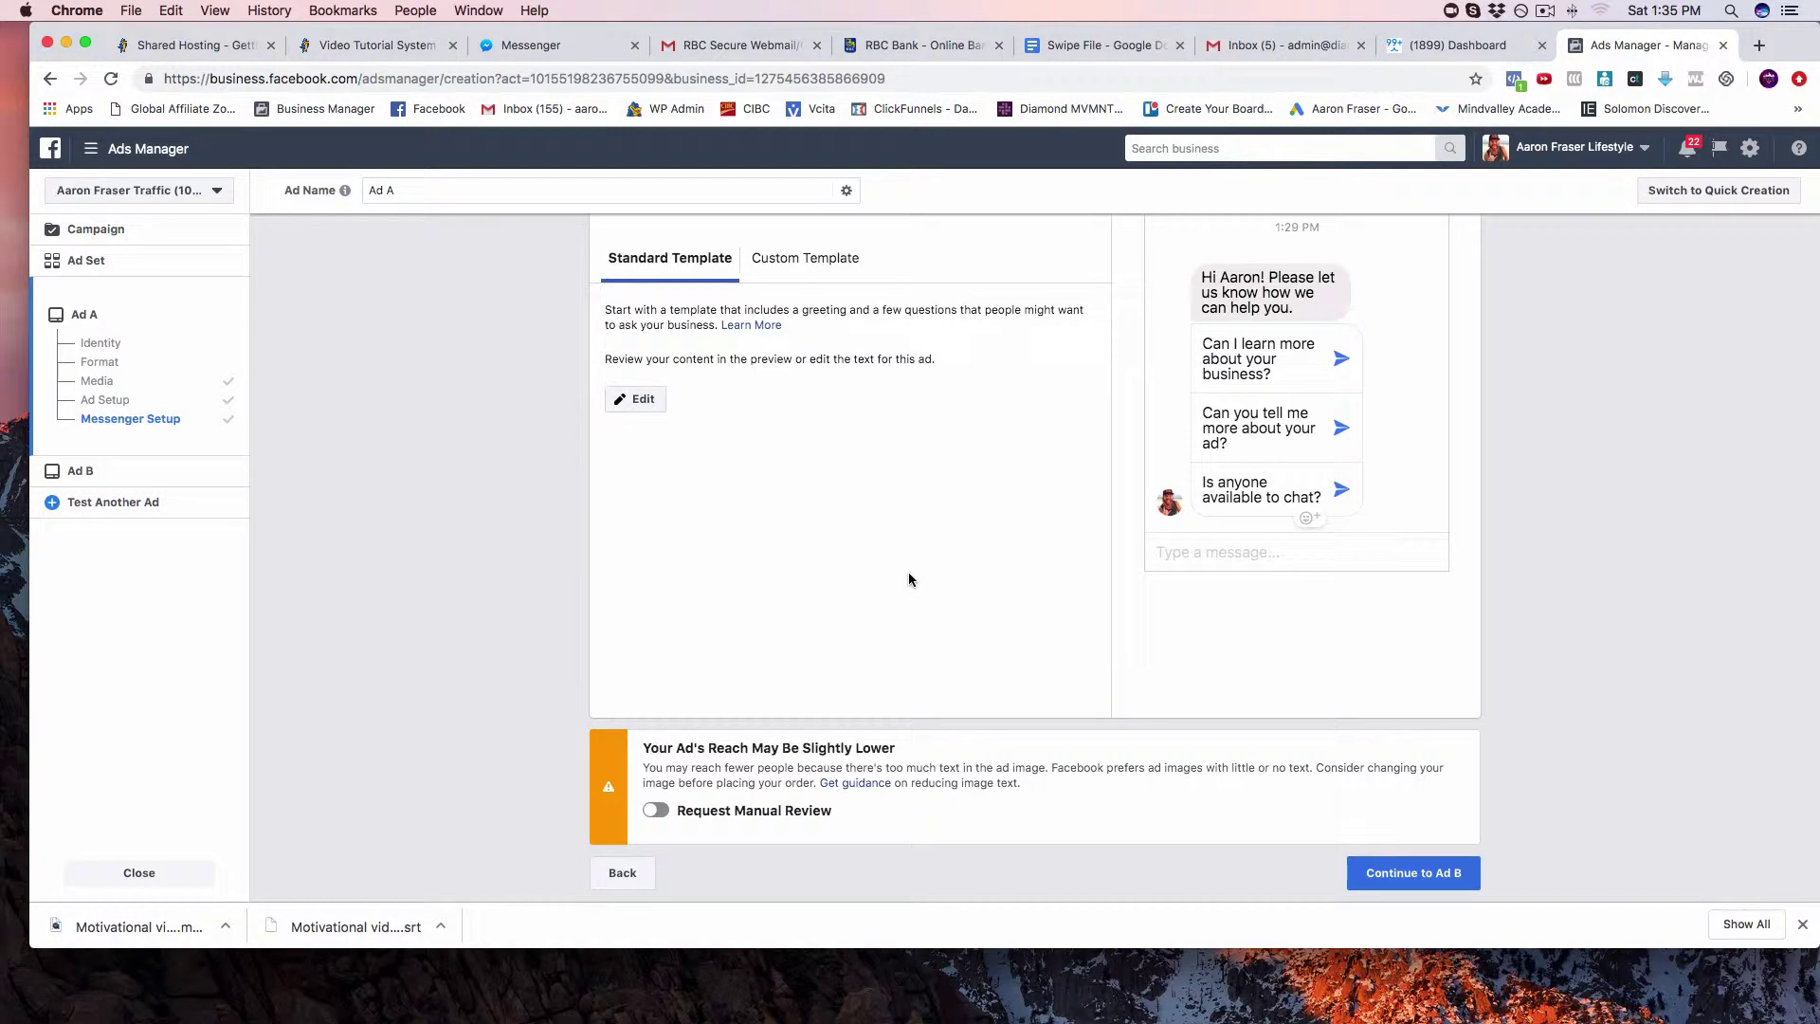
Continue to Ad B and review its auto-filled identity, format, media, ad setup and Messenger setup
{"action": "left_click", "coordinate": [1409, 873]}
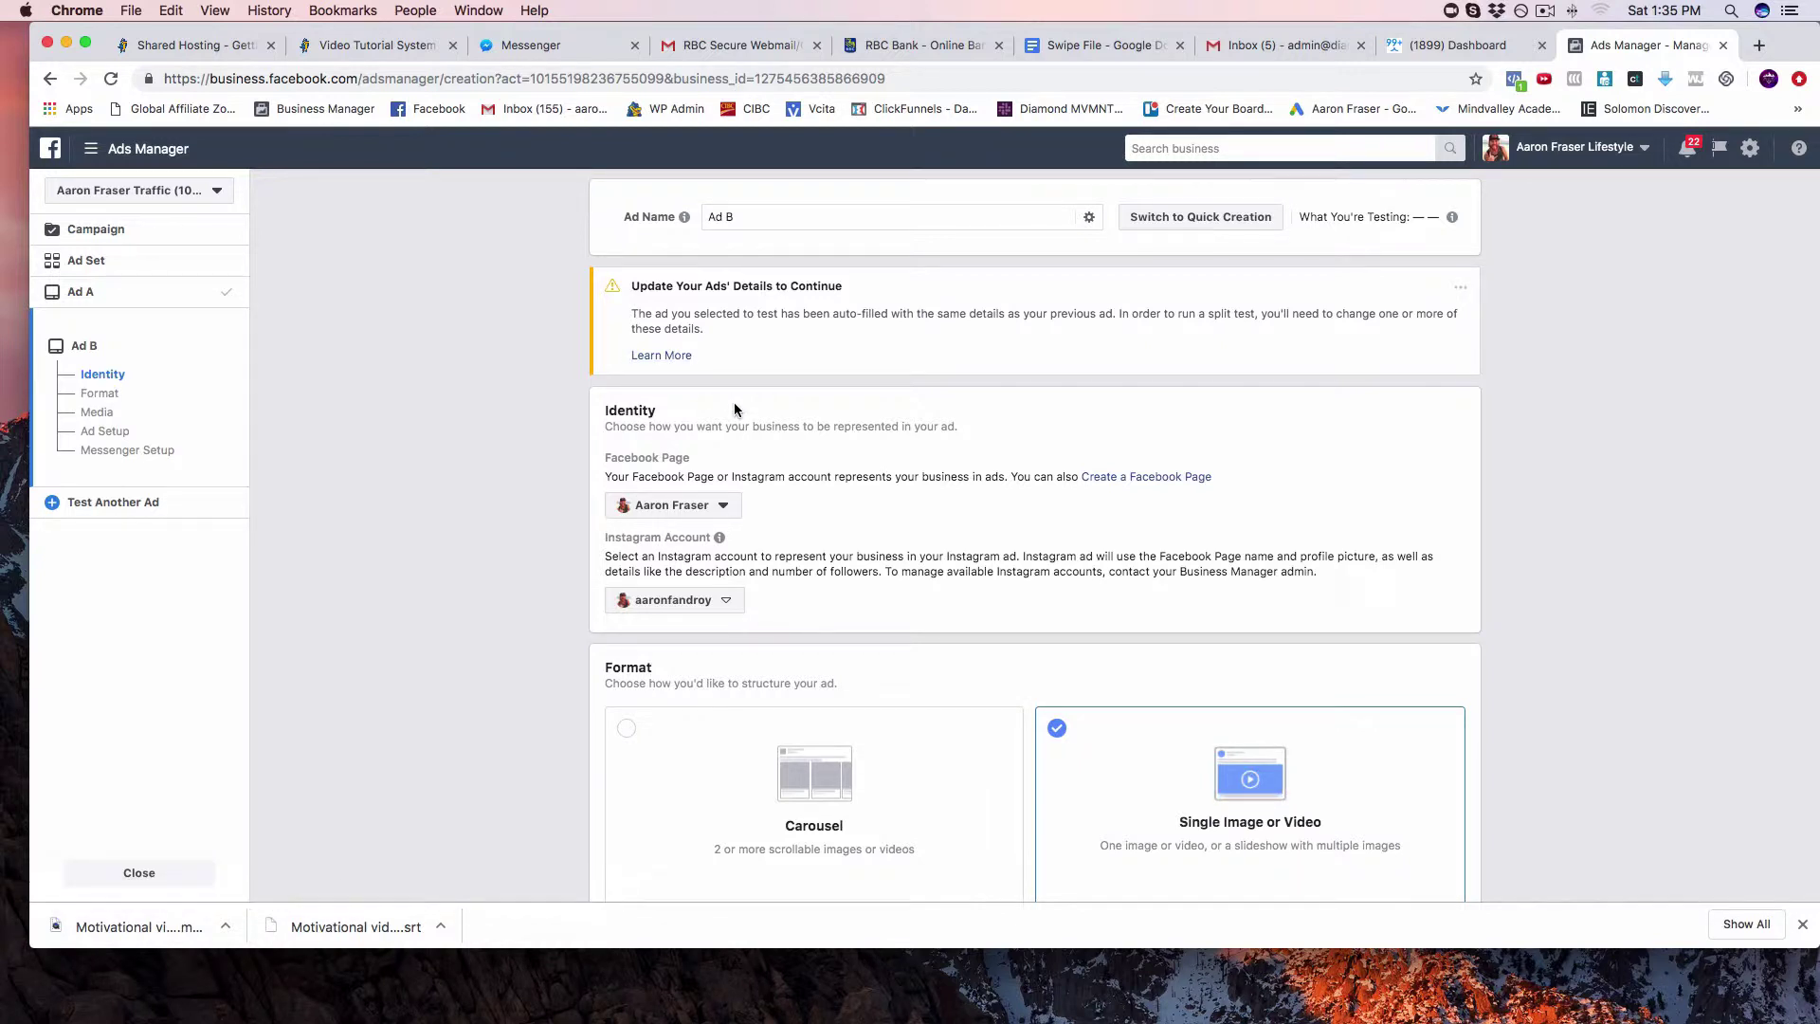
{"action": "scroll", "coordinate": [734, 408], "scroll_direction": "down", "scroll_amount": 1}
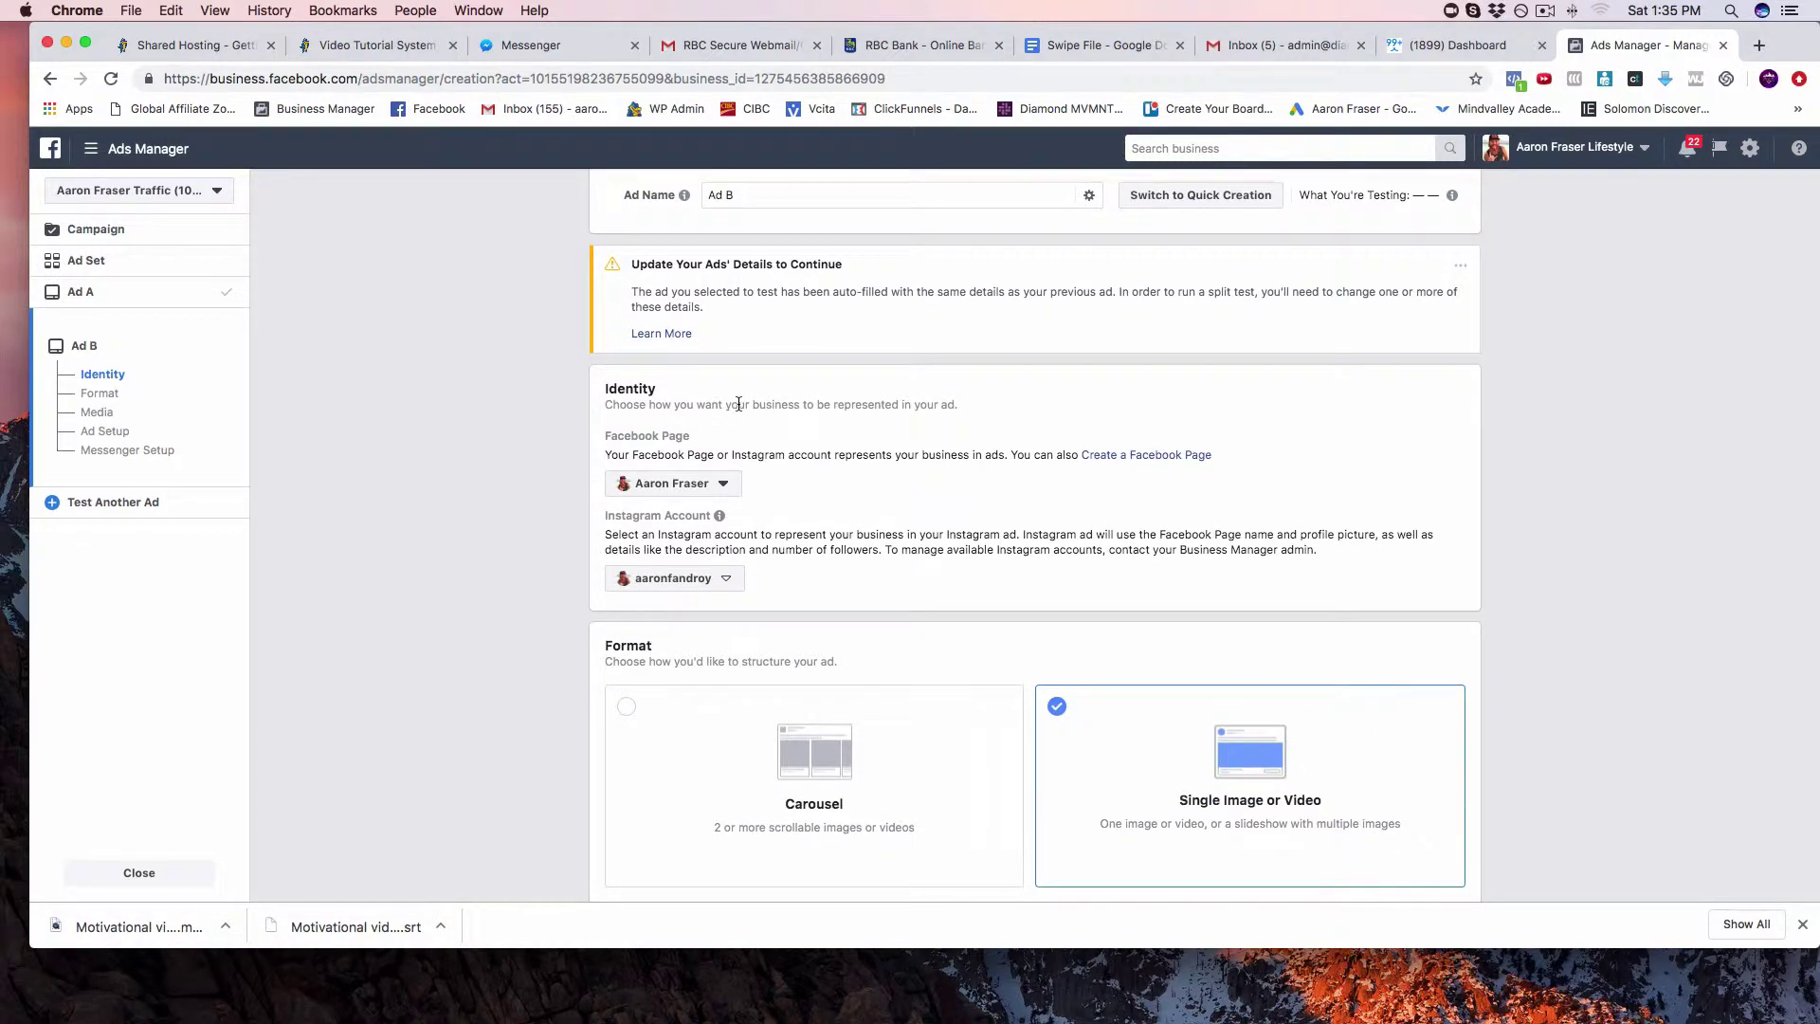
{"action": "scroll", "coordinate": [738, 405], "scroll_direction": "down", "scroll_amount": 2}
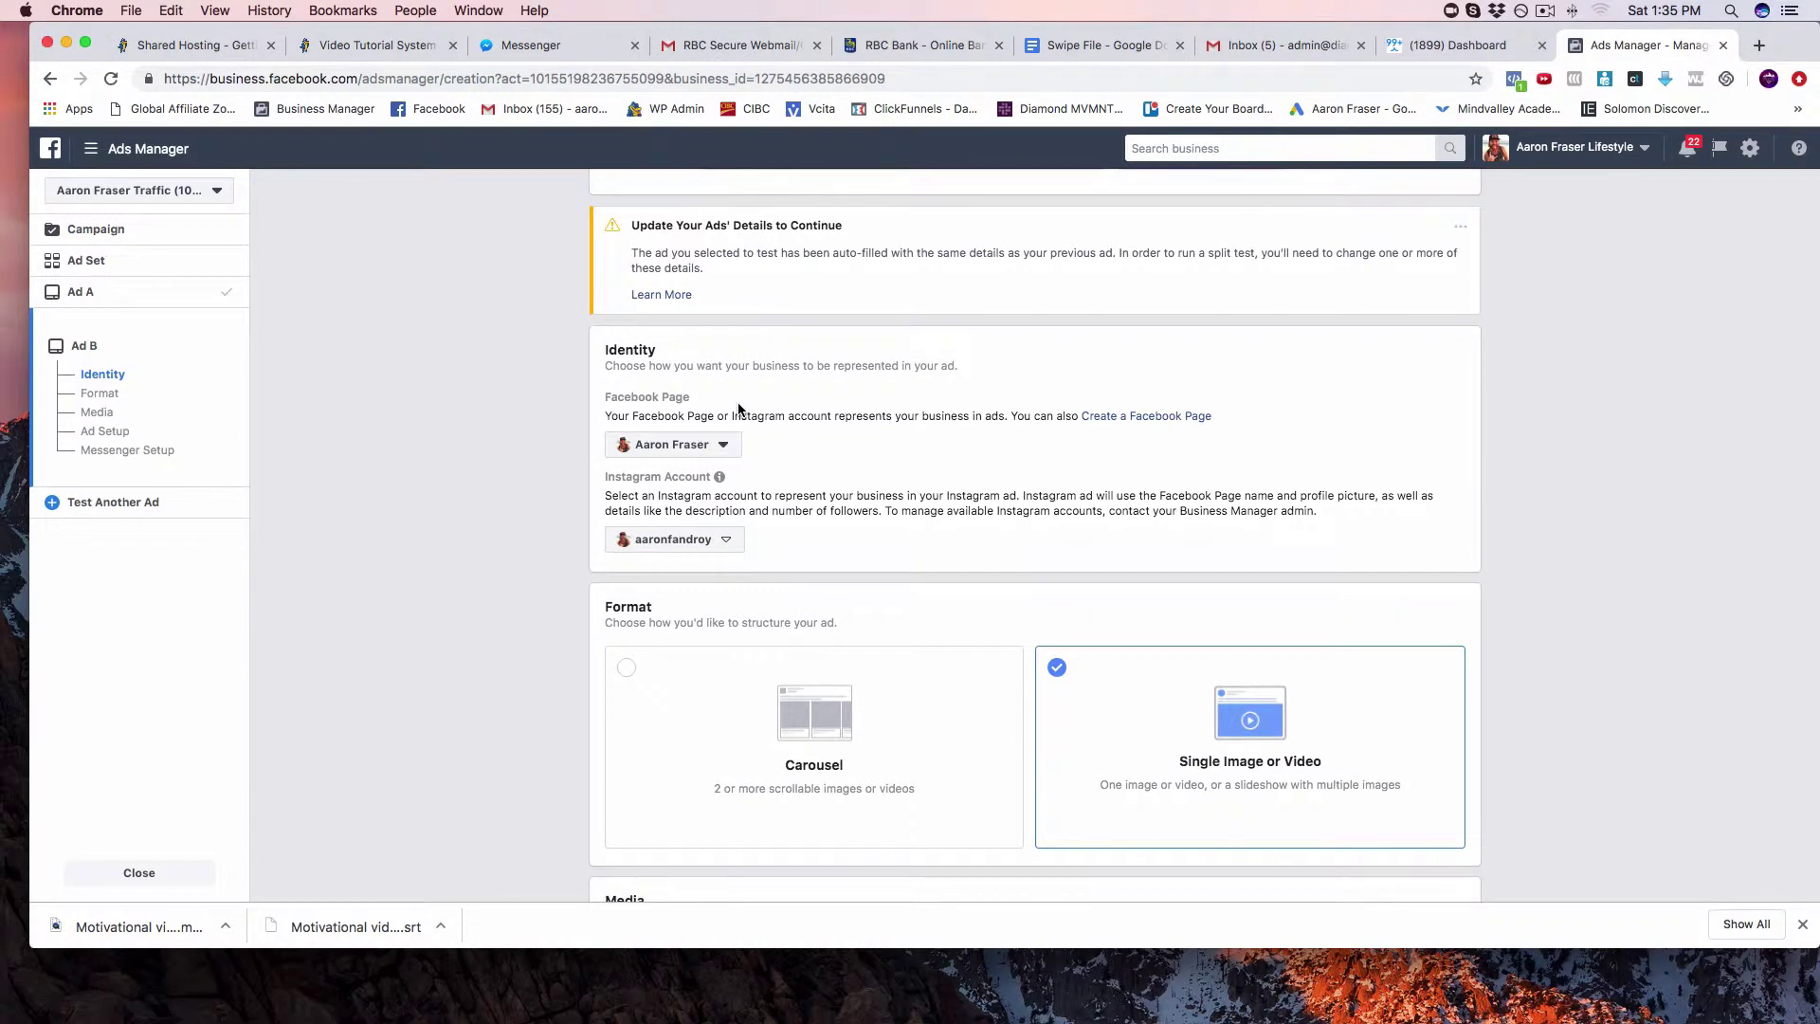
{"action": "scroll", "coordinate": [737, 408], "scroll_direction": "down", "scroll_amount": 3}
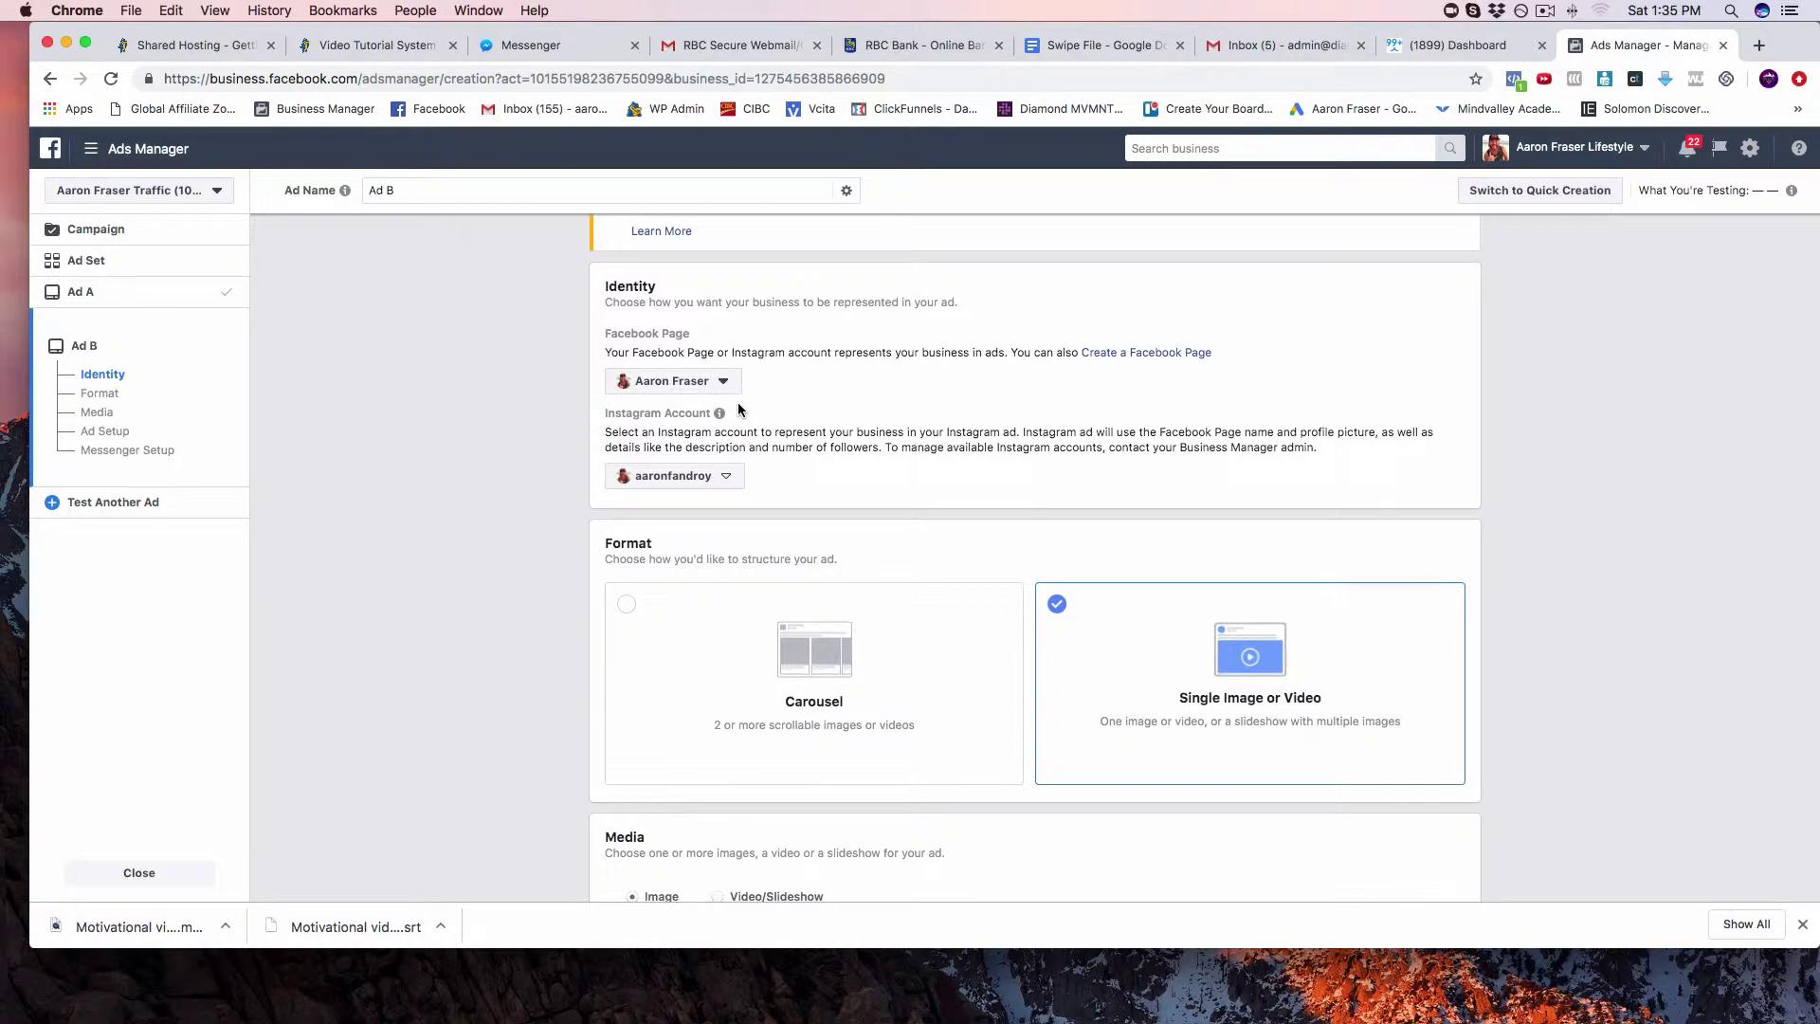
{"action": "scroll", "coordinate": [737, 409], "scroll_direction": "down", "scroll_amount": 10}
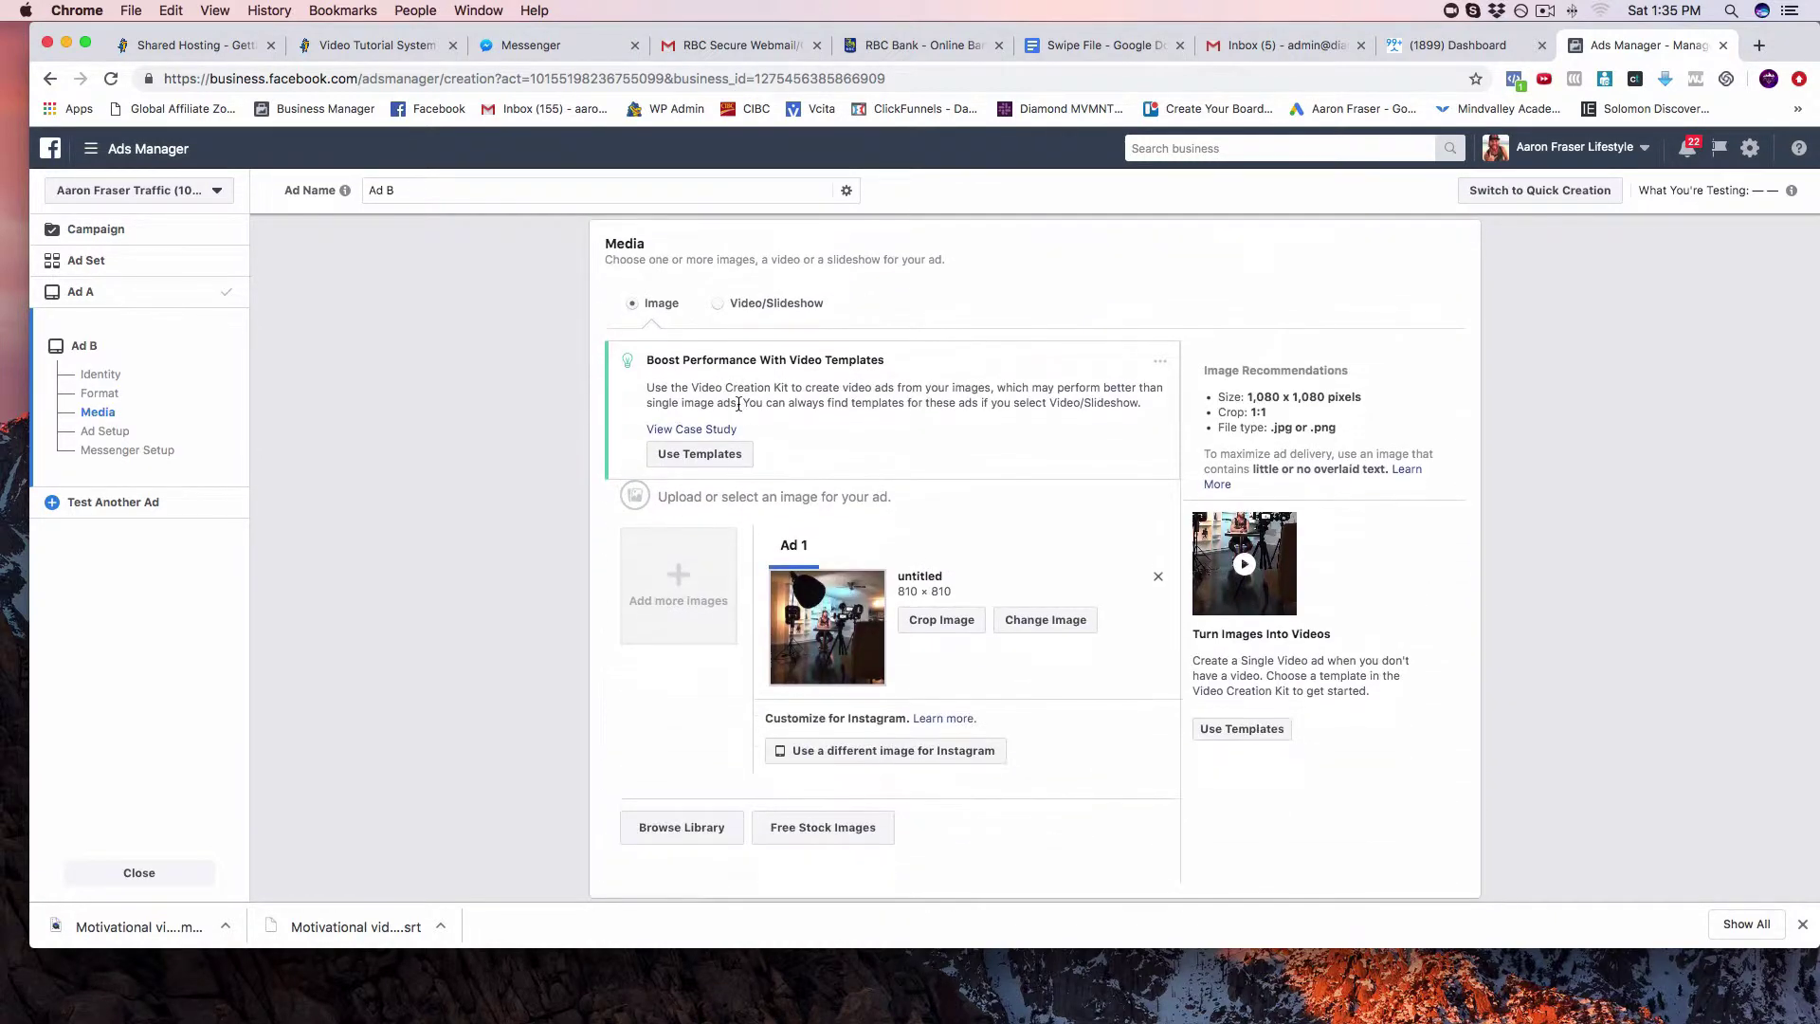
{"action": "scroll", "coordinate": [738, 405], "scroll_direction": "down", "scroll_amount": 9}
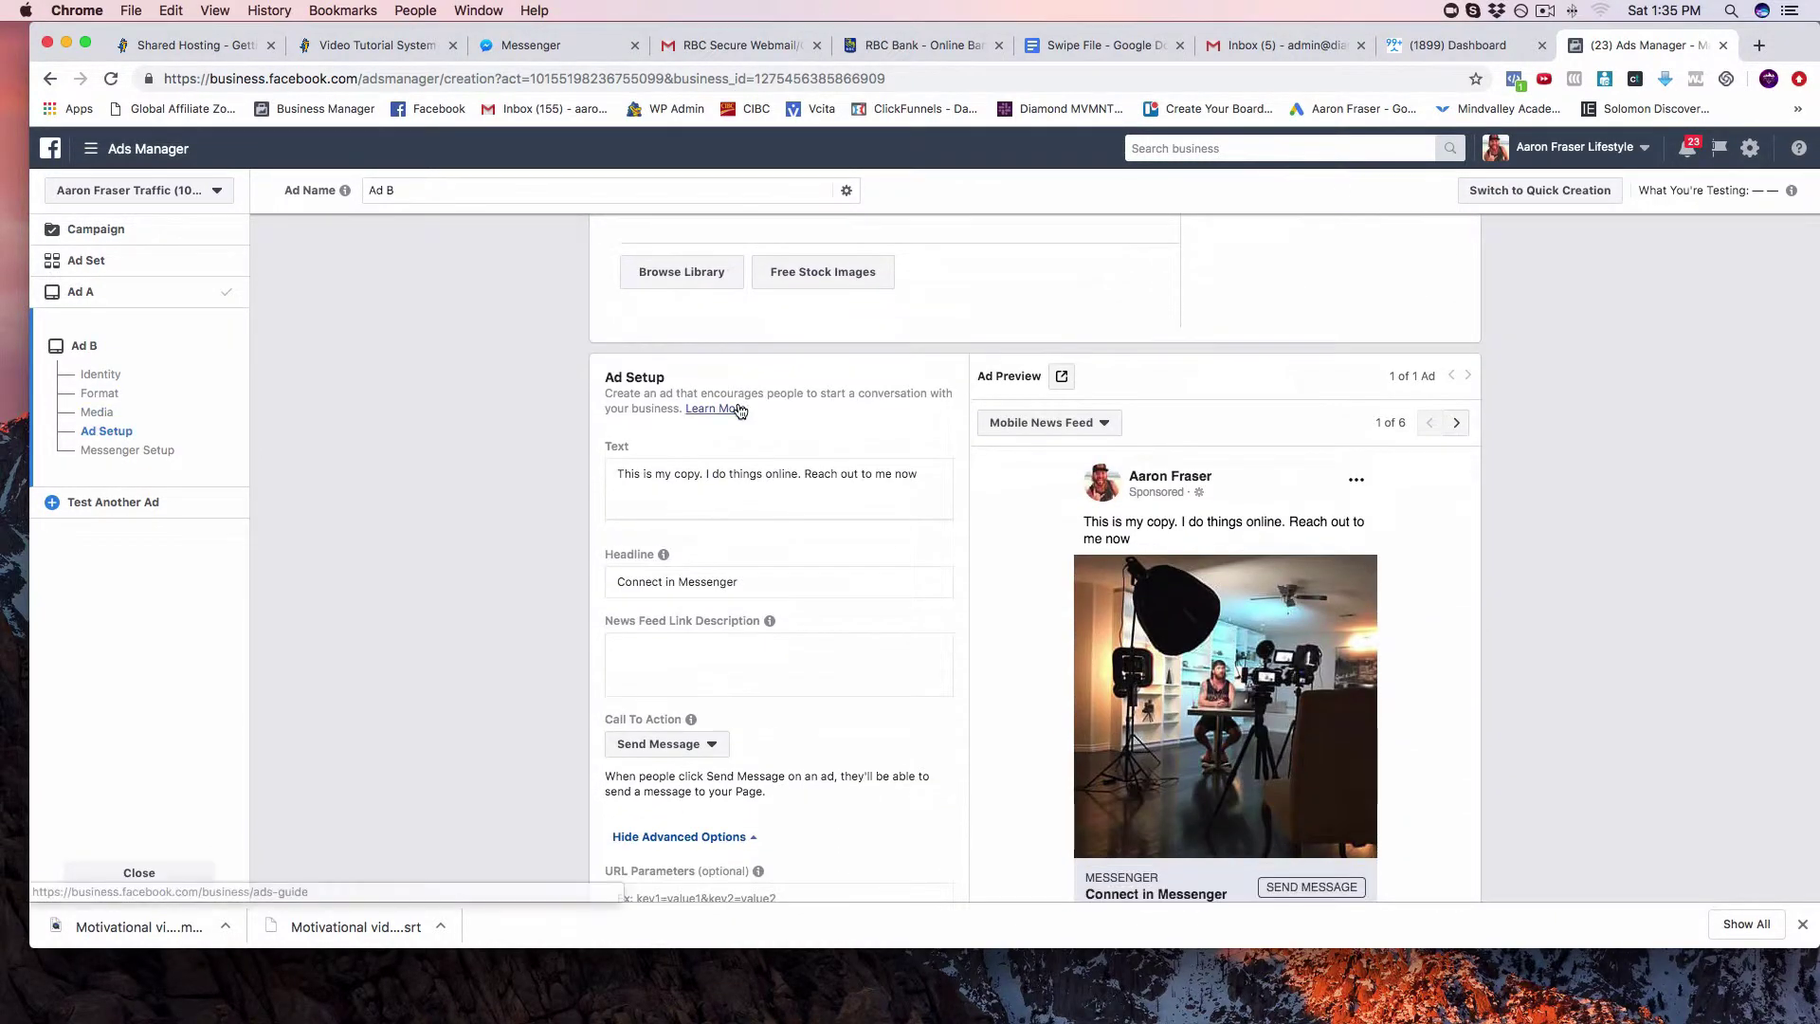
{"action": "scroll", "coordinate": [739, 409], "scroll_direction": "down", "scroll_amount": 14}
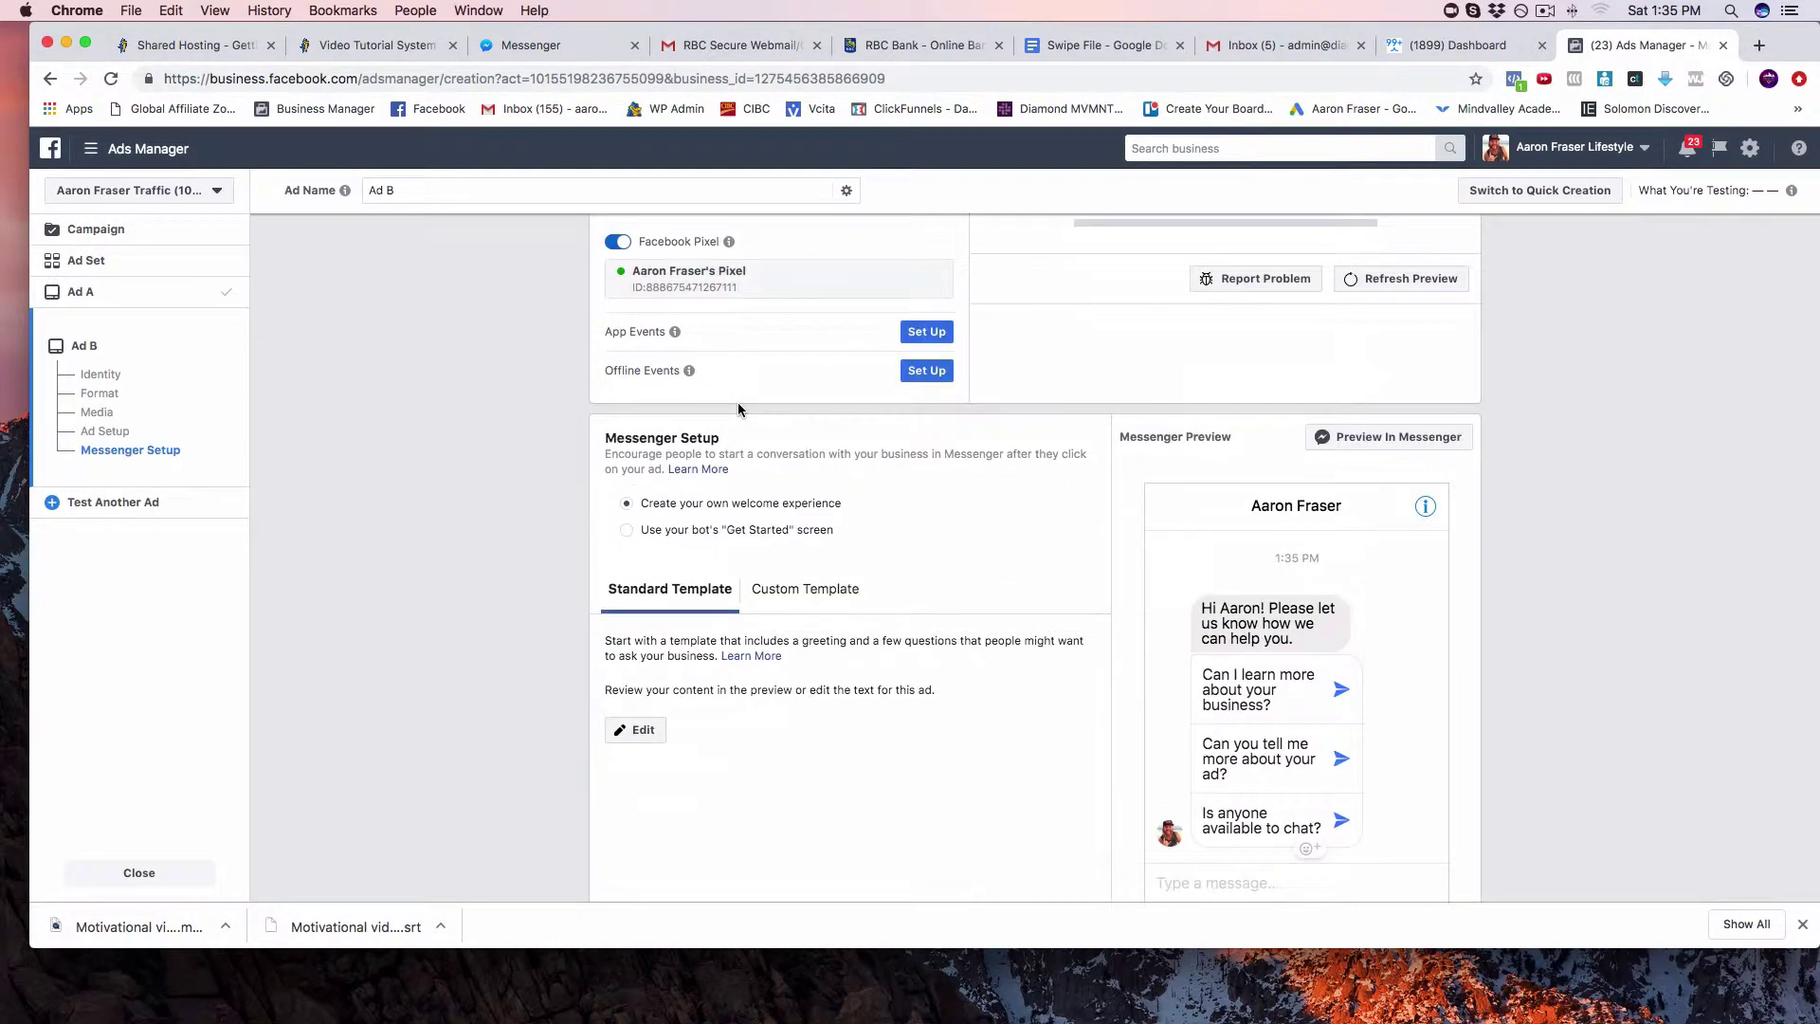
{"action": "scroll", "coordinate": [738, 409], "scroll_direction": "down", "scroll_amount": 7}
{"action": "scroll", "coordinate": [738, 406], "scroll_direction": "up", "scroll_amount": 20}
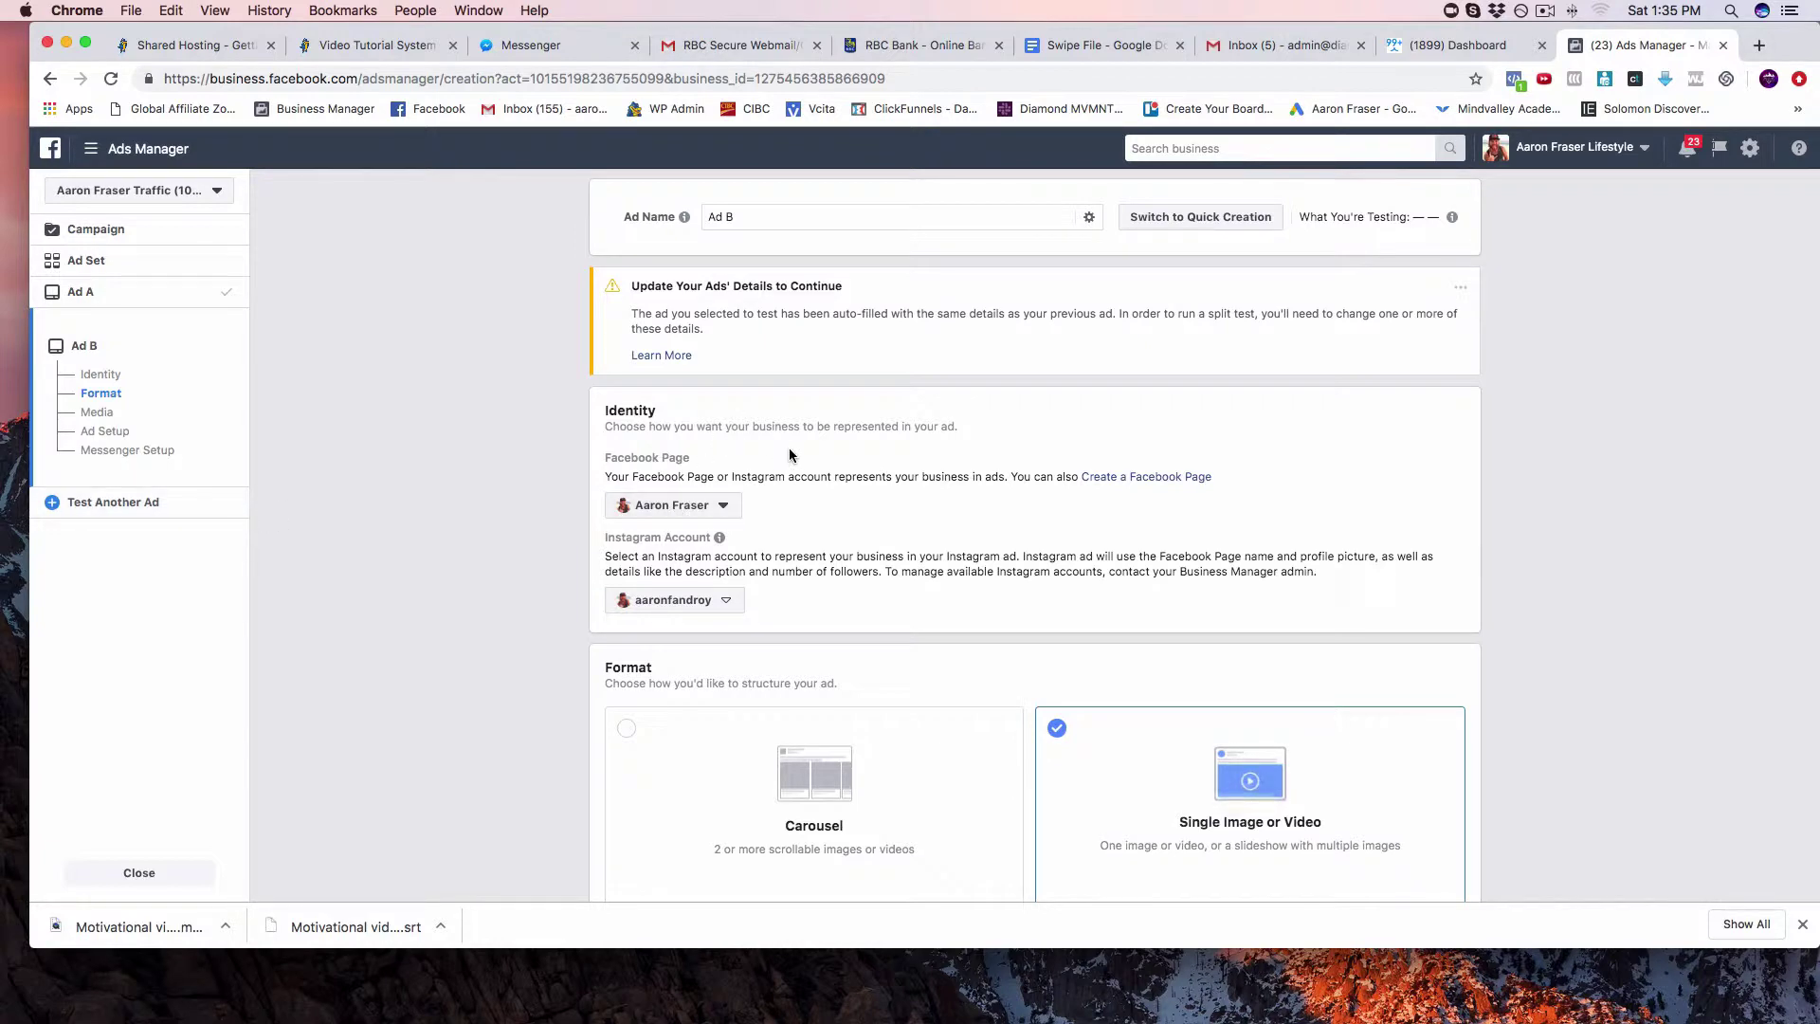
Replace Ad B's image with the 960 × 960 photo of two men in front of a tank from the Page images
{"action": "scroll", "coordinate": [788, 447], "scroll_direction": "down", "scroll_amount": 8}
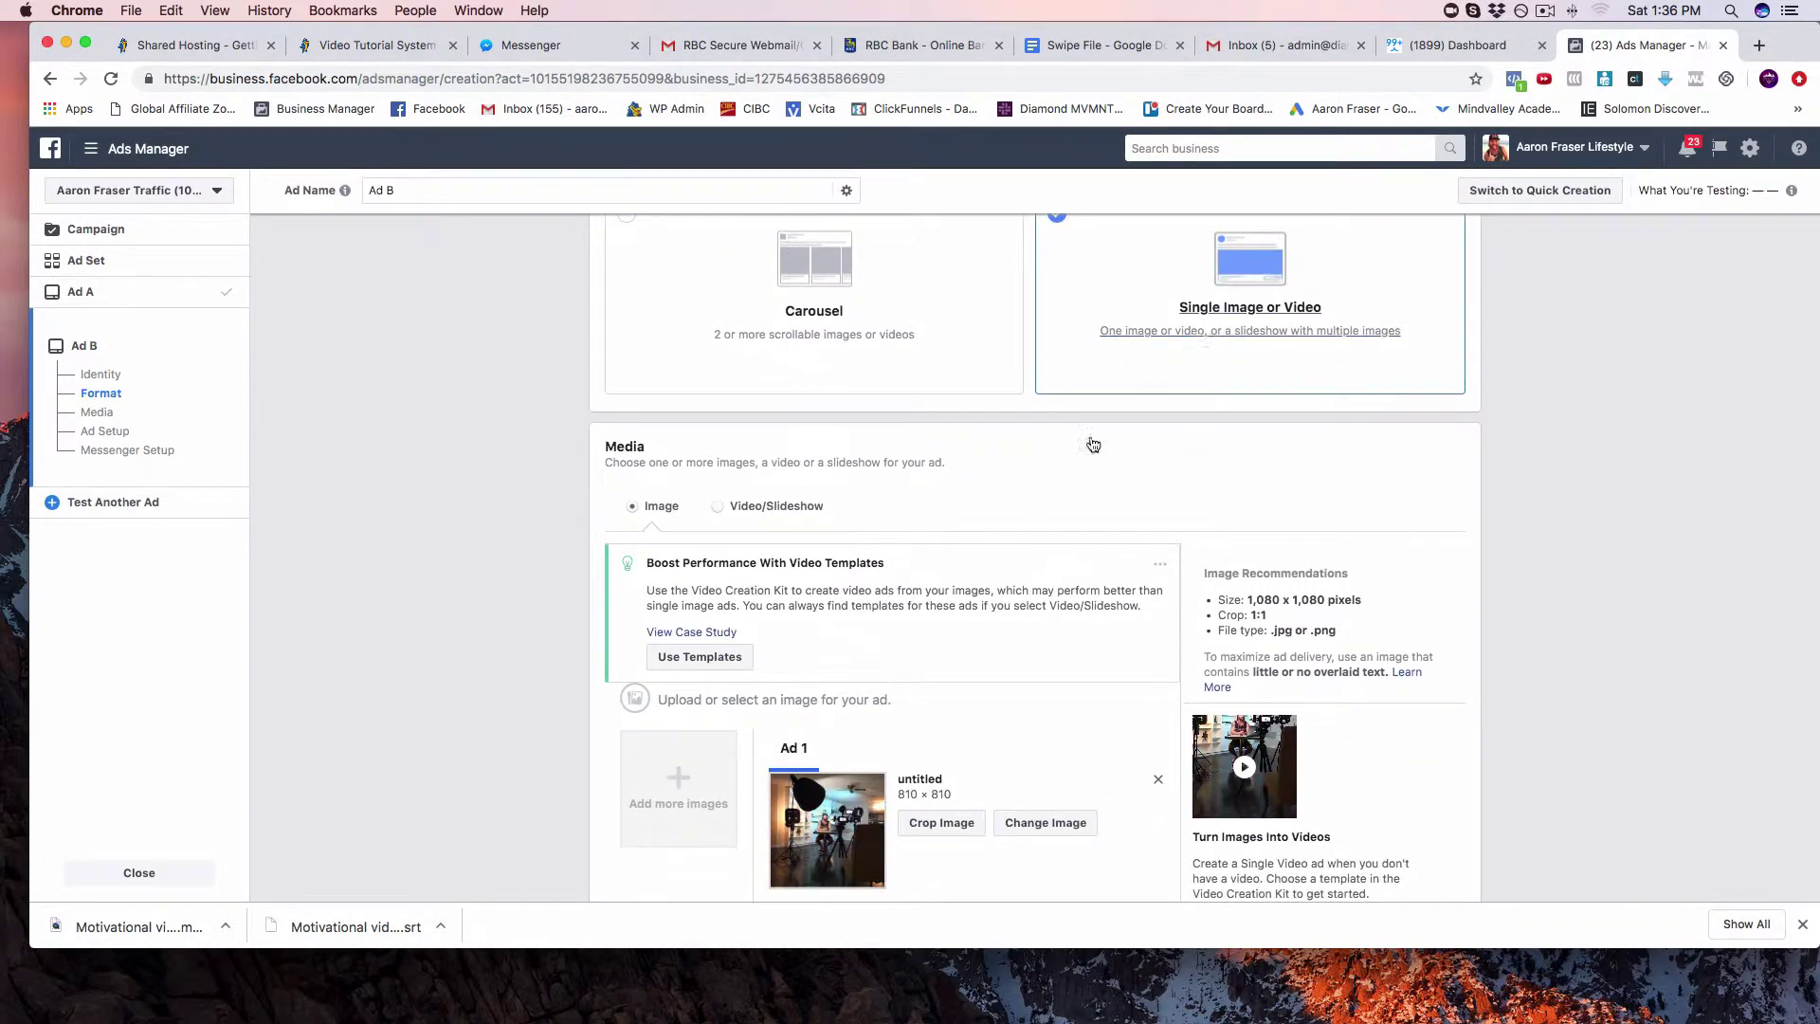
{"action": "scroll", "coordinate": [1093, 445], "scroll_direction": "down", "scroll_amount": 2}
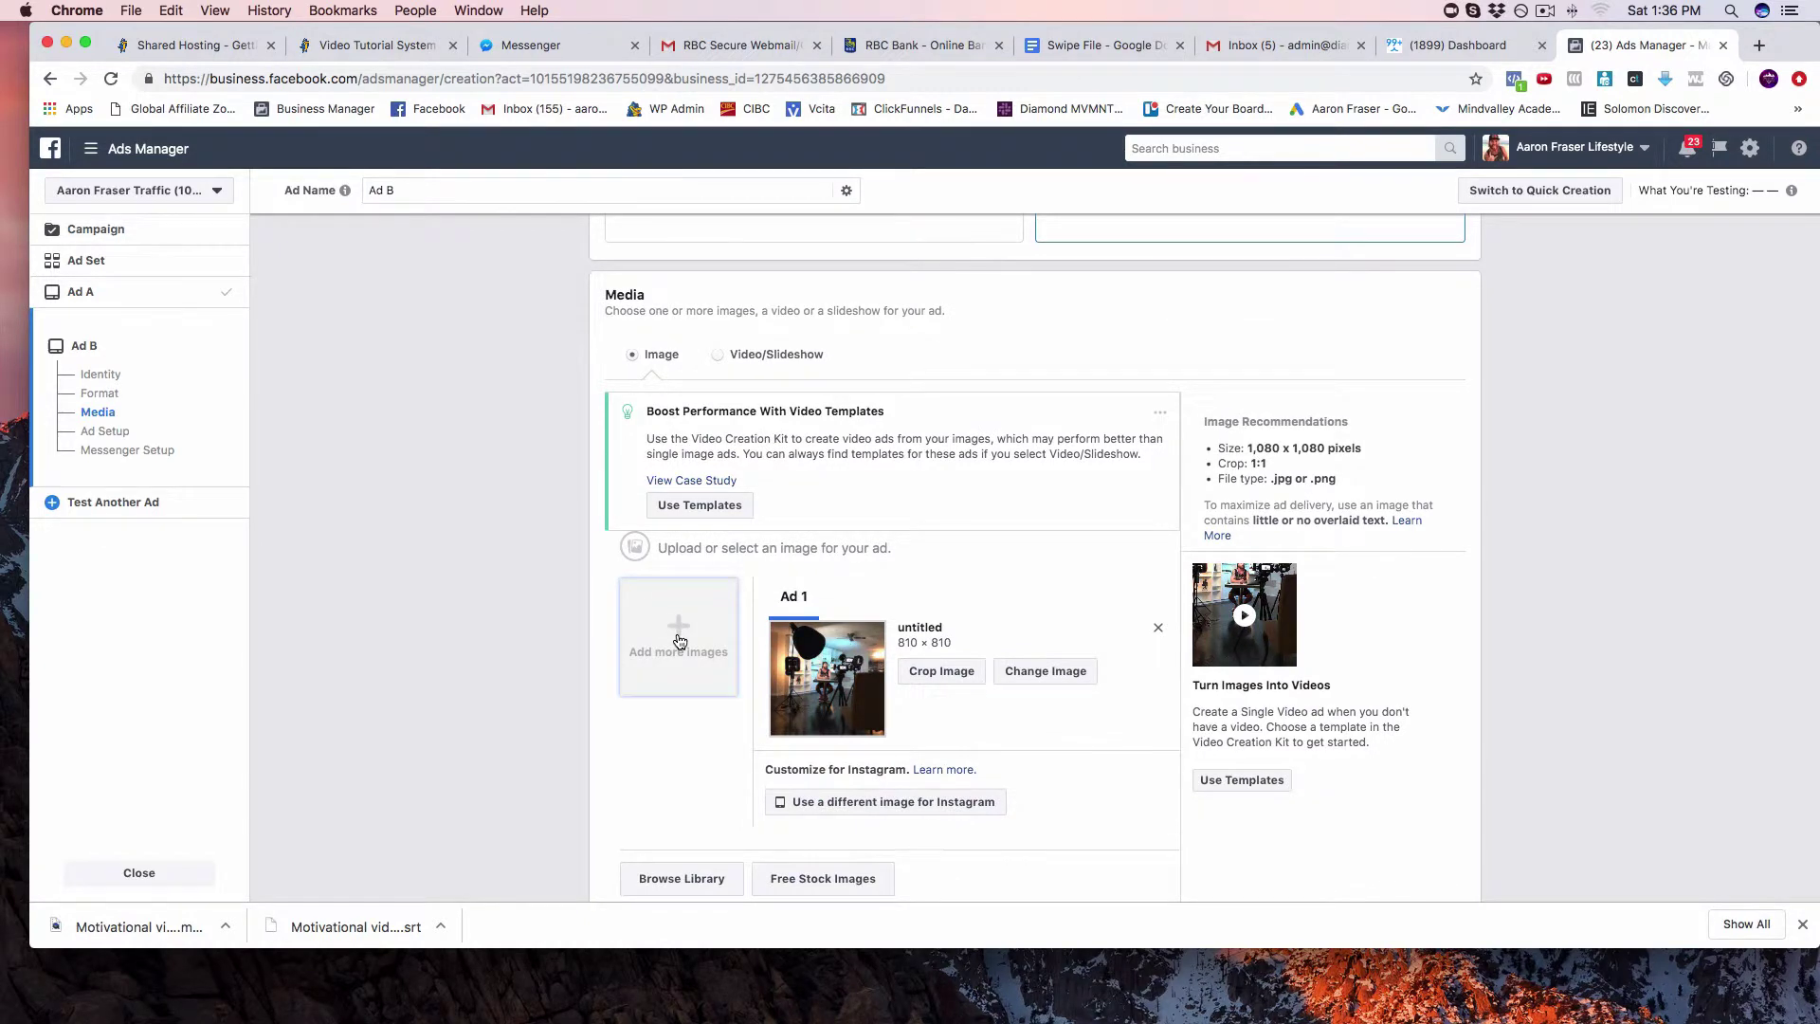
{"action": "scroll", "coordinate": [786, 615], "scroll_direction": "down", "scroll_amount": 2}
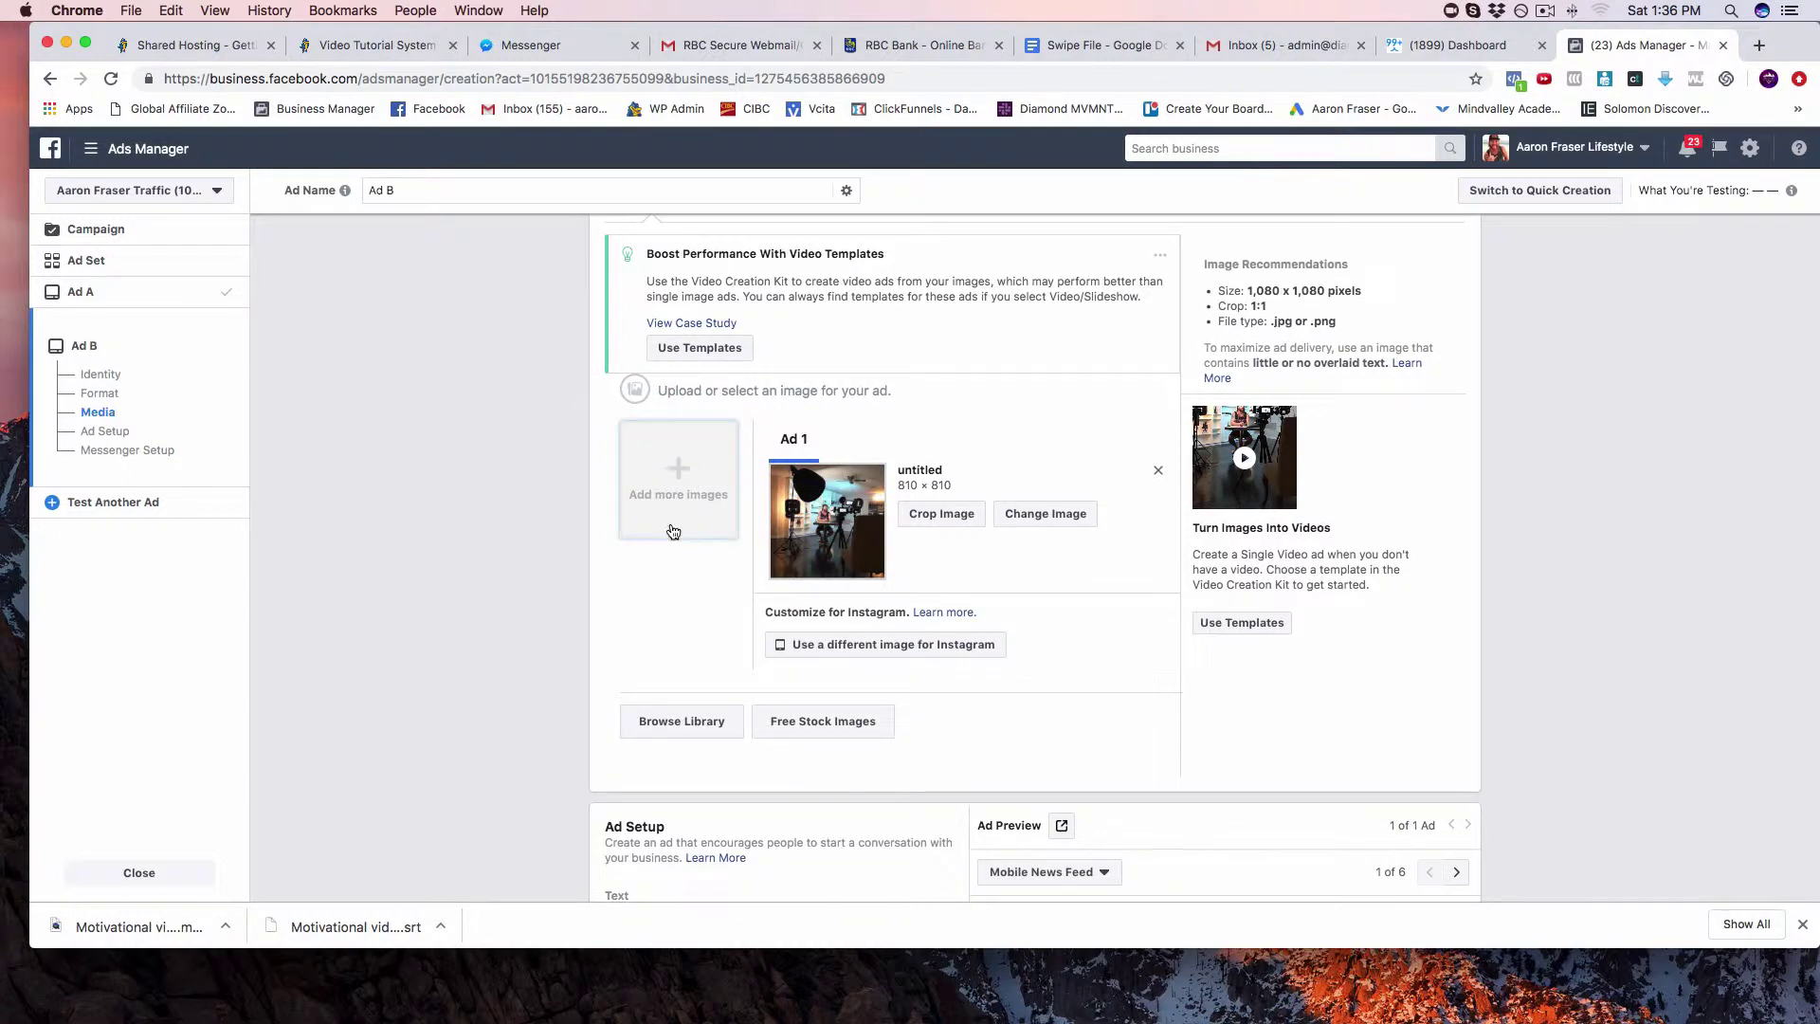
{"action": "scroll", "coordinate": [689, 588], "scroll_direction": "up", "scroll_amount": 1}
{"action": "scroll", "coordinate": [690, 584], "scroll_direction": "up", "scroll_amount": 1}
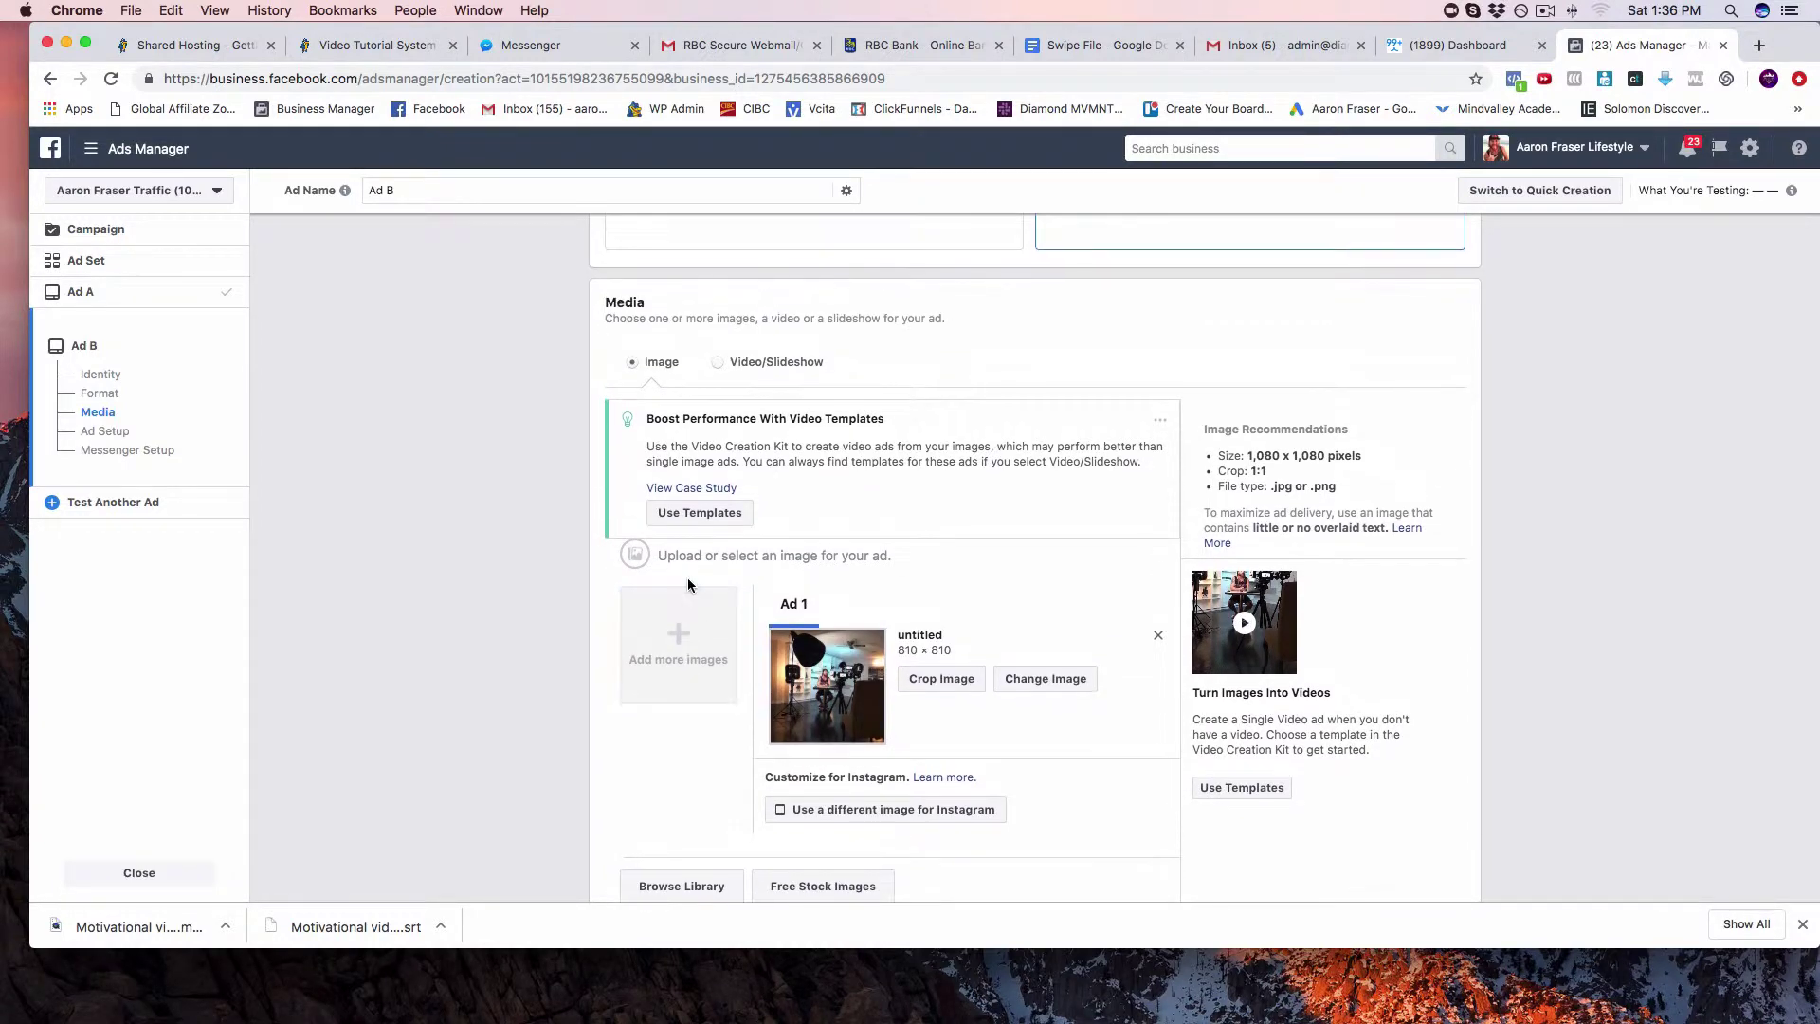
{"action": "scroll", "coordinate": [688, 580], "scroll_direction": "down", "scroll_amount": 4}
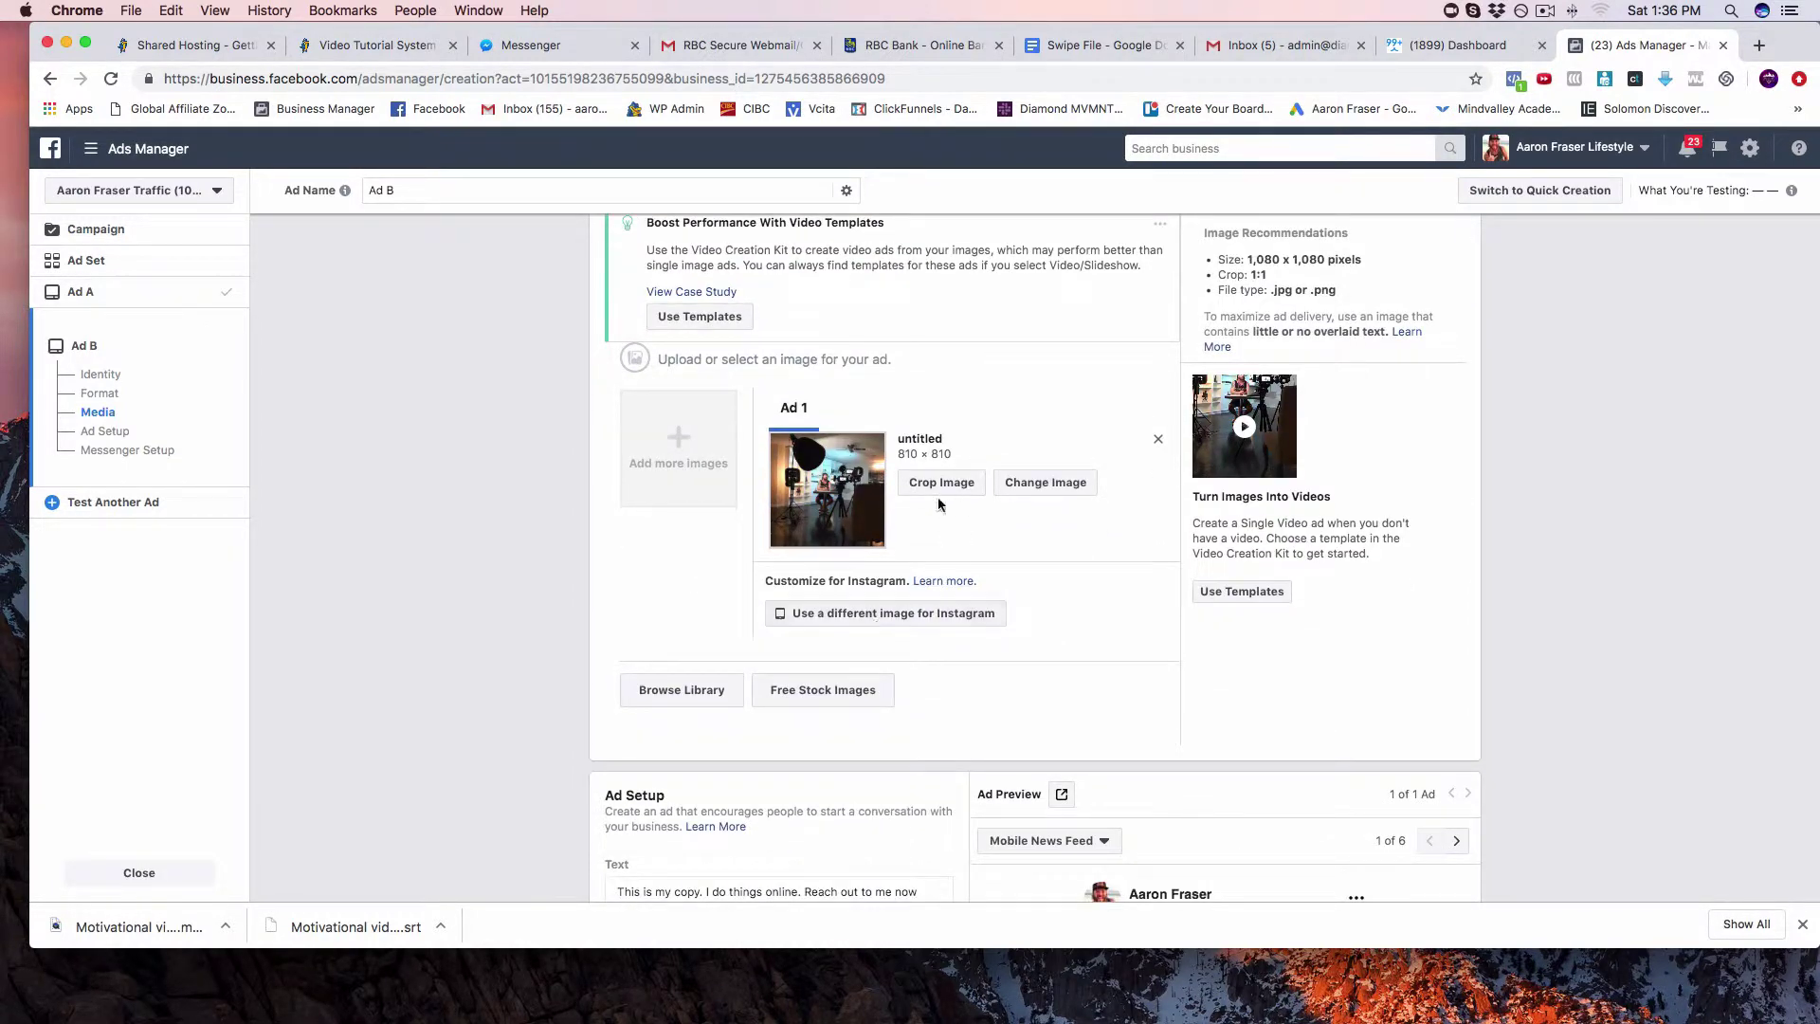
{"action": "left_click", "coordinate": [1045, 482]}
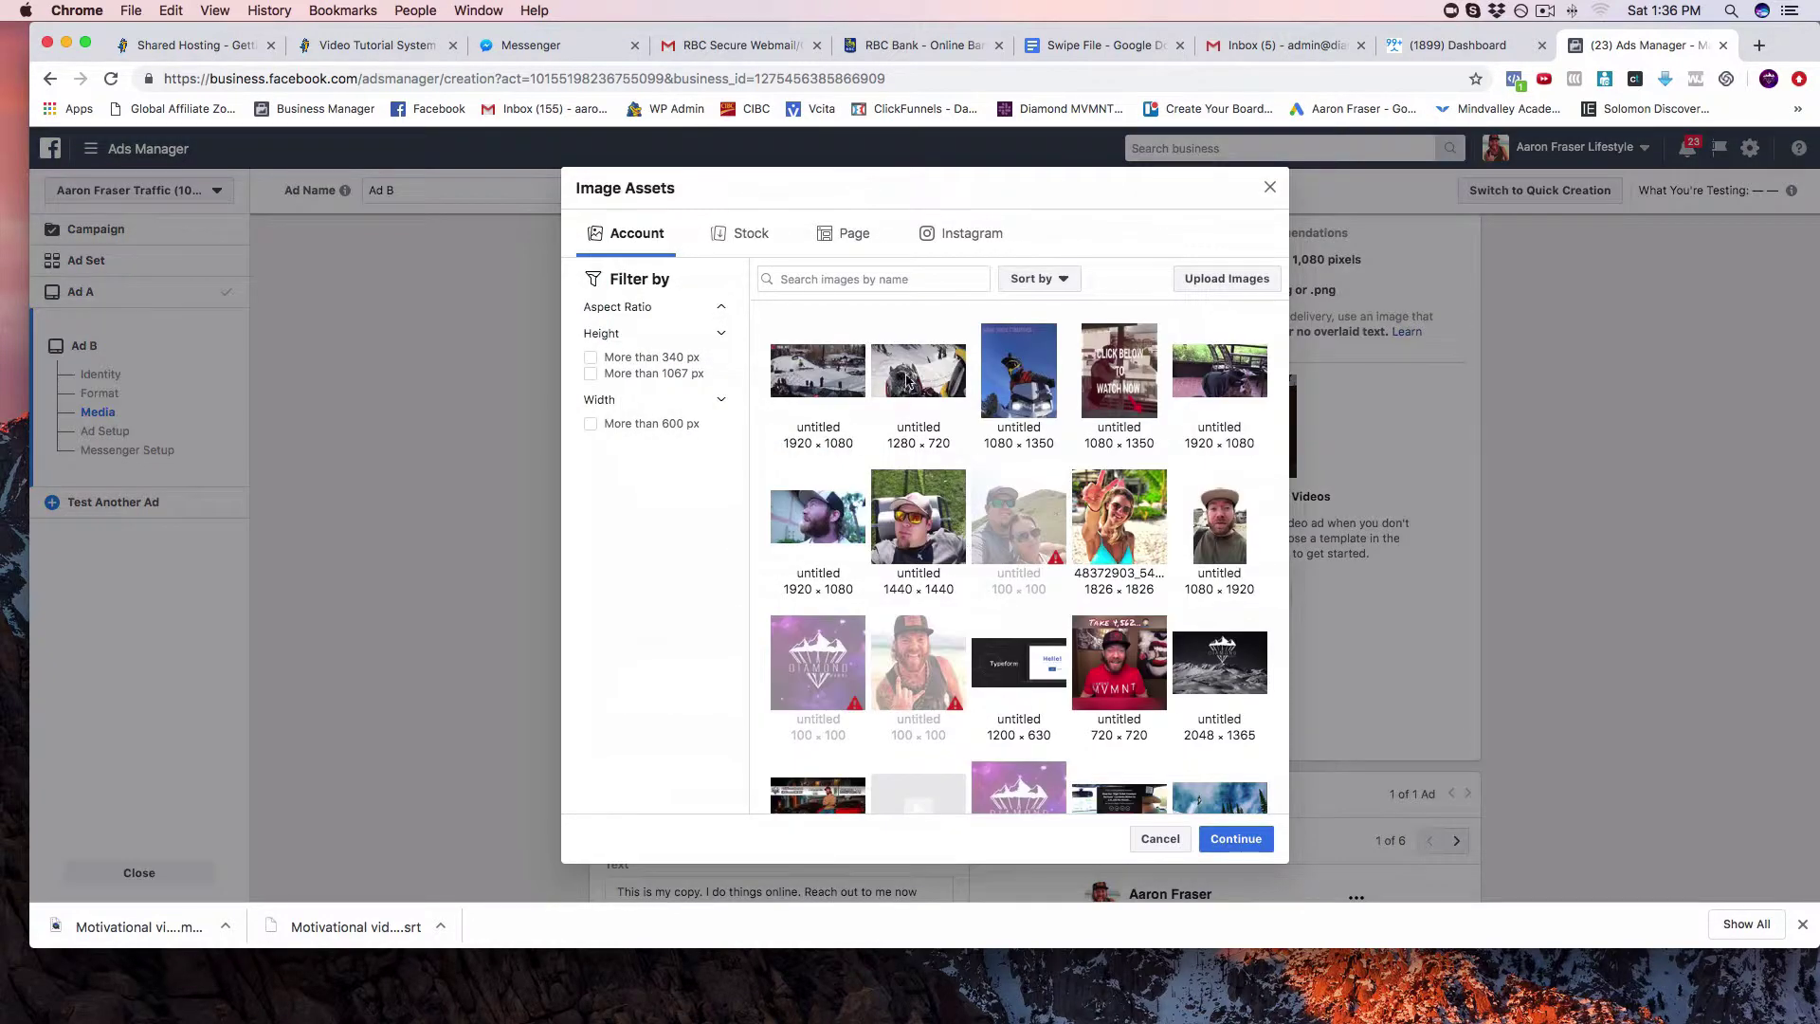
{"action": "scroll", "coordinate": [1032, 439], "scroll_direction": "down", "scroll_amount": 2}
{"action": "scroll", "coordinate": [1032, 439], "scroll_direction": "down", "scroll_amount": 5}
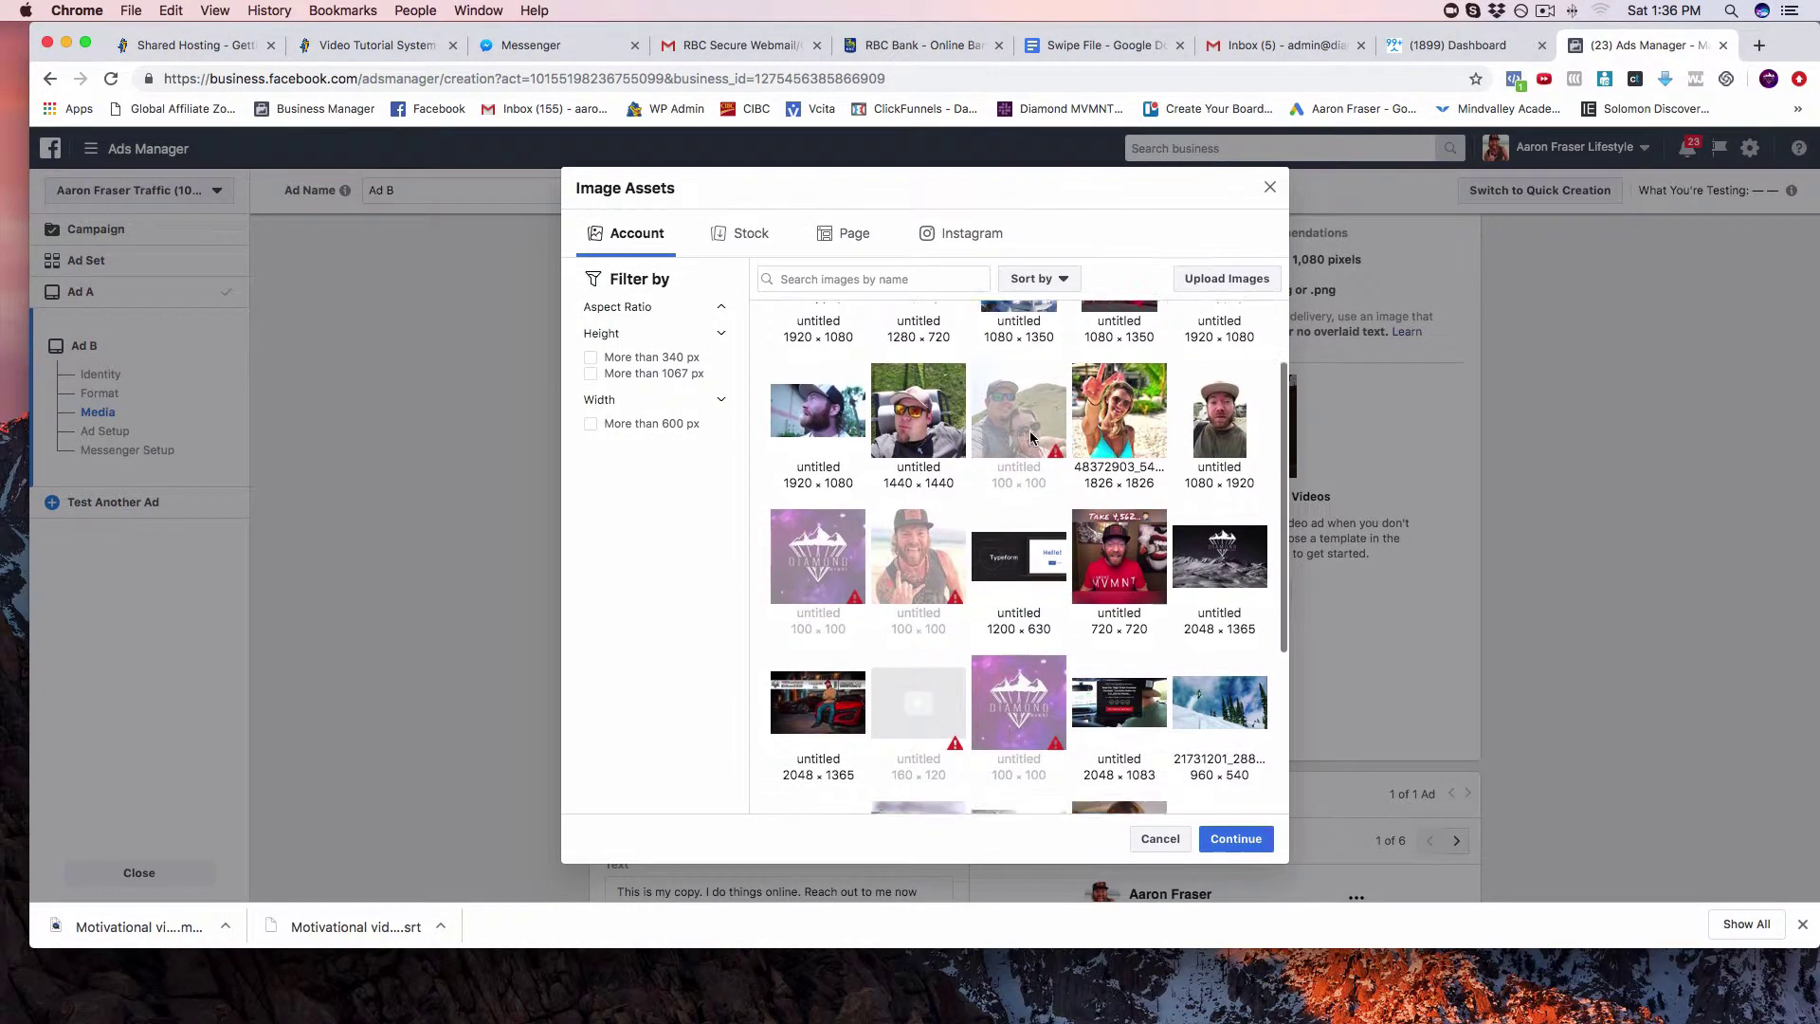
{"action": "scroll", "coordinate": [1030, 437], "scroll_direction": "down", "scroll_amount": 4}
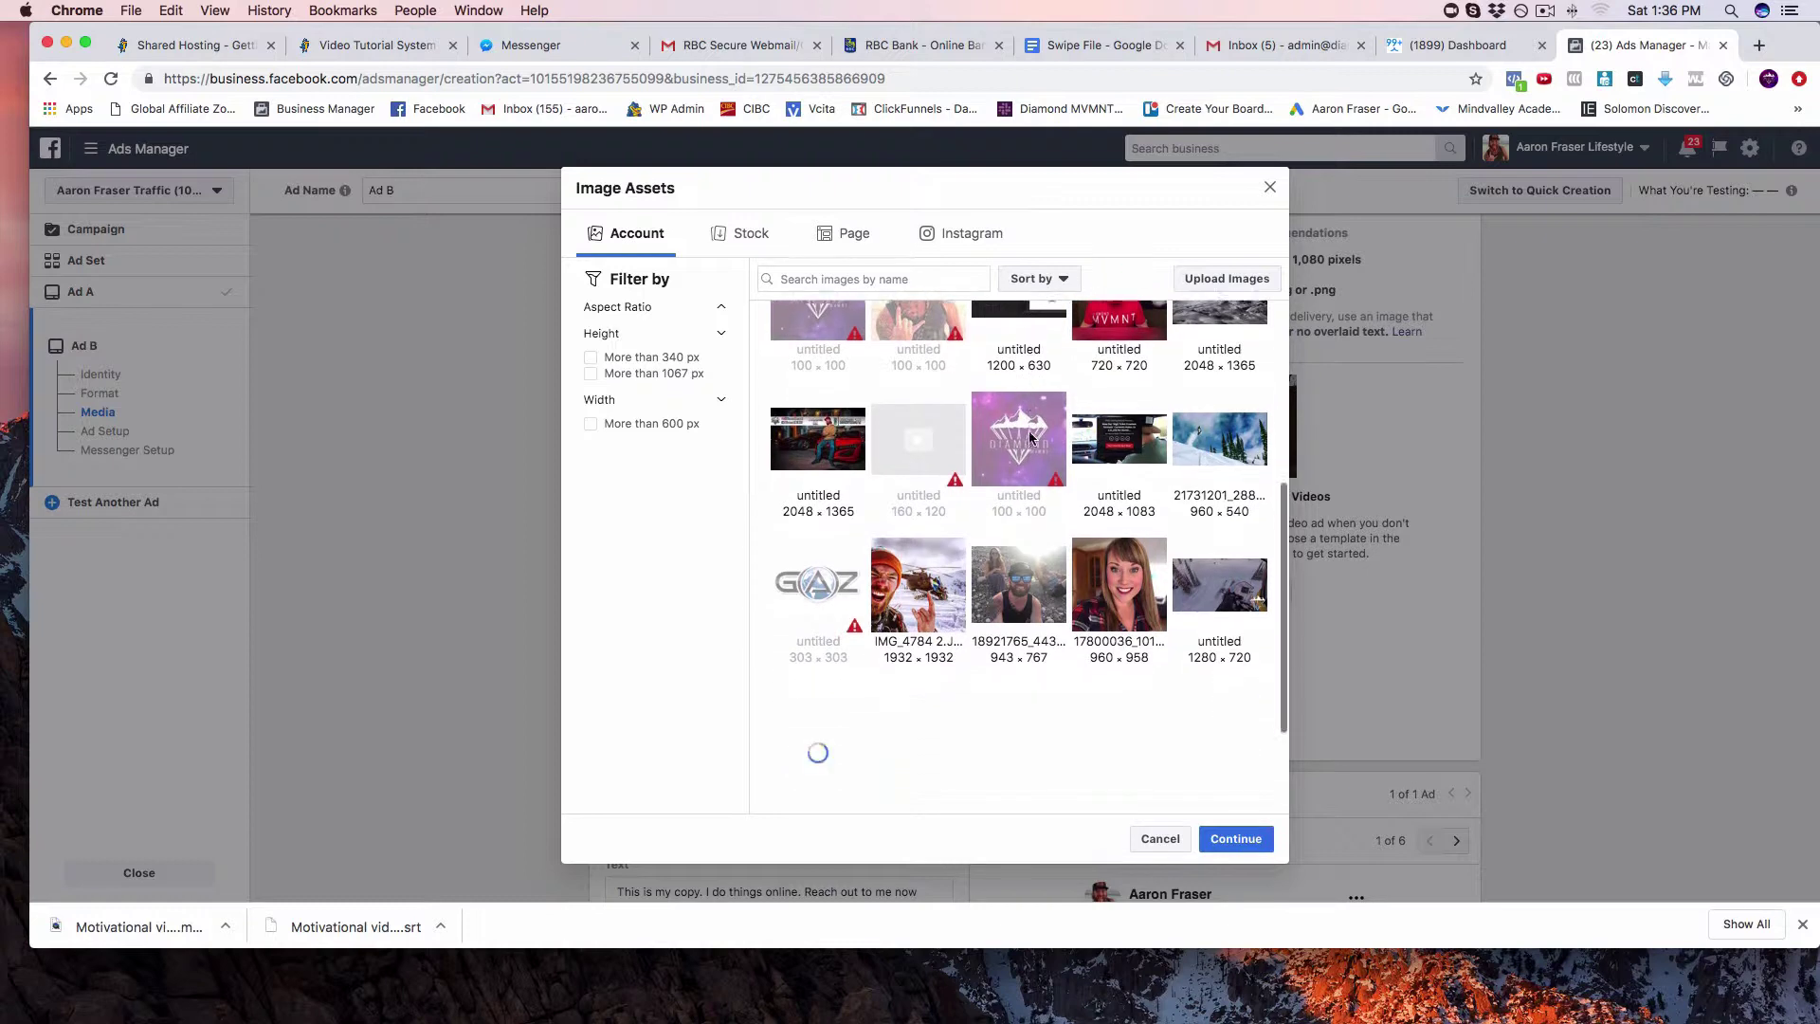
{"action": "left_click", "coordinate": [843, 237]}
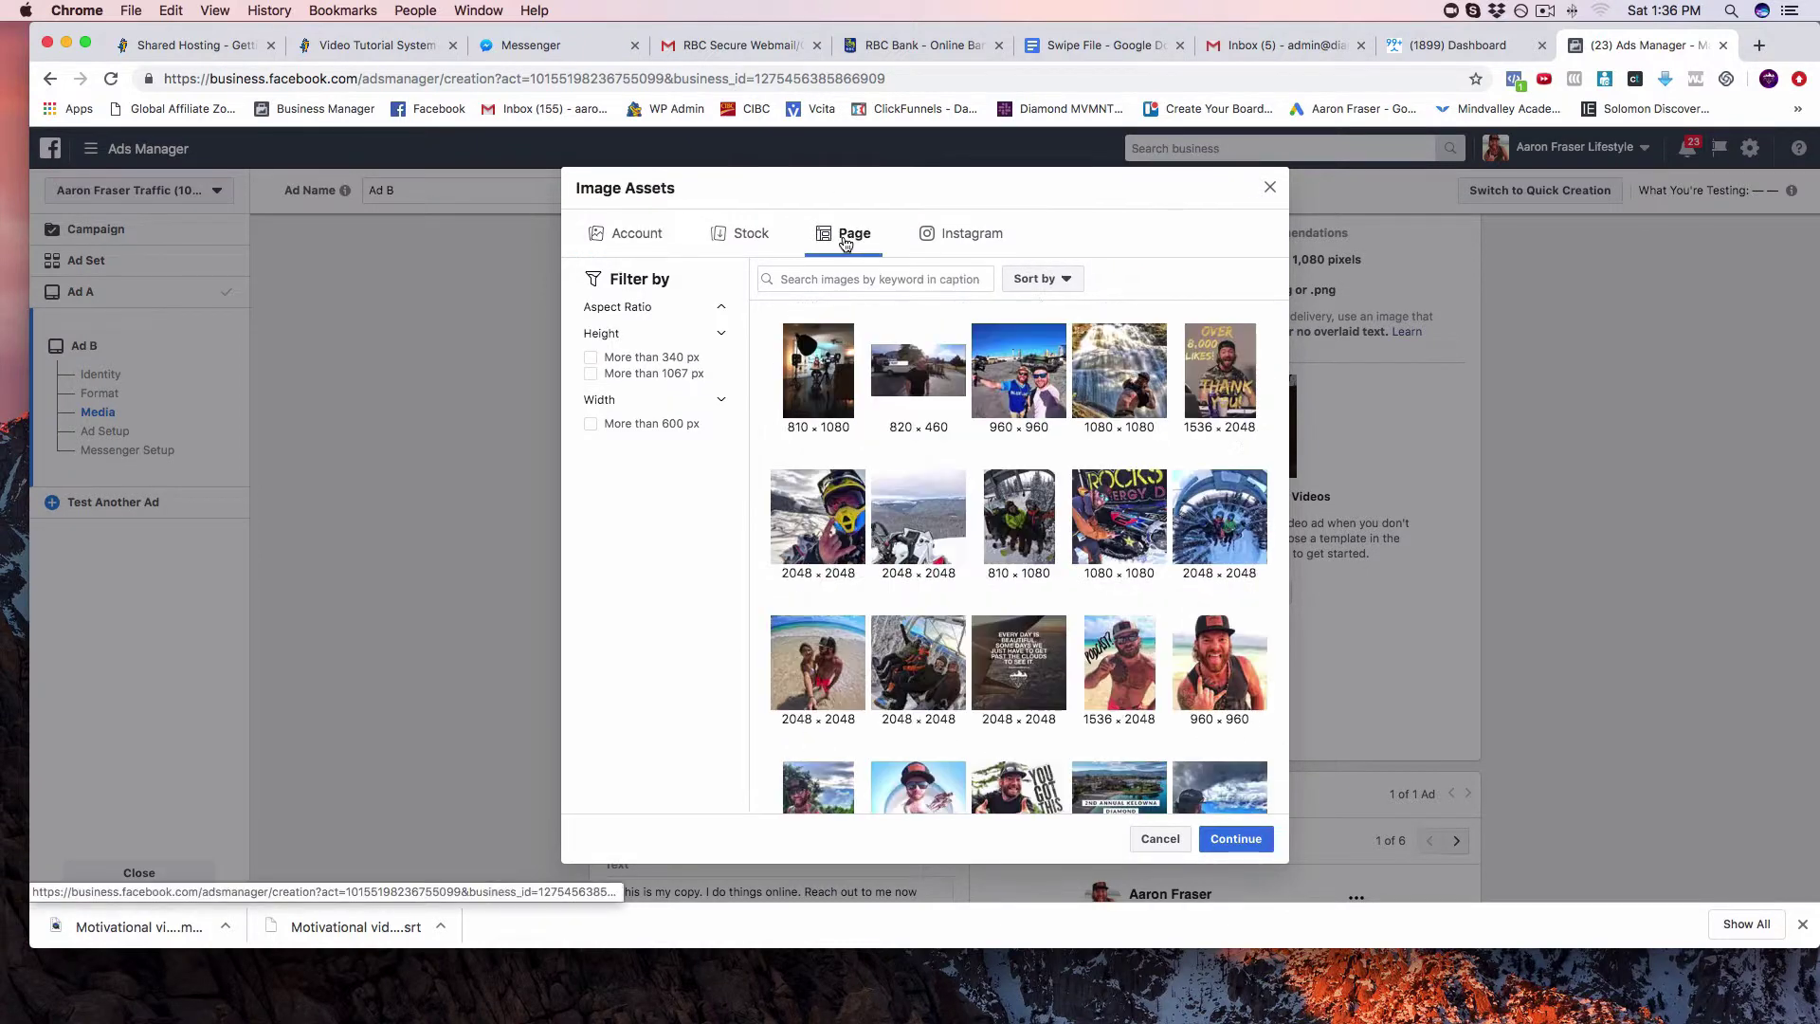
{"action": "left_click", "coordinate": [1013, 392]}
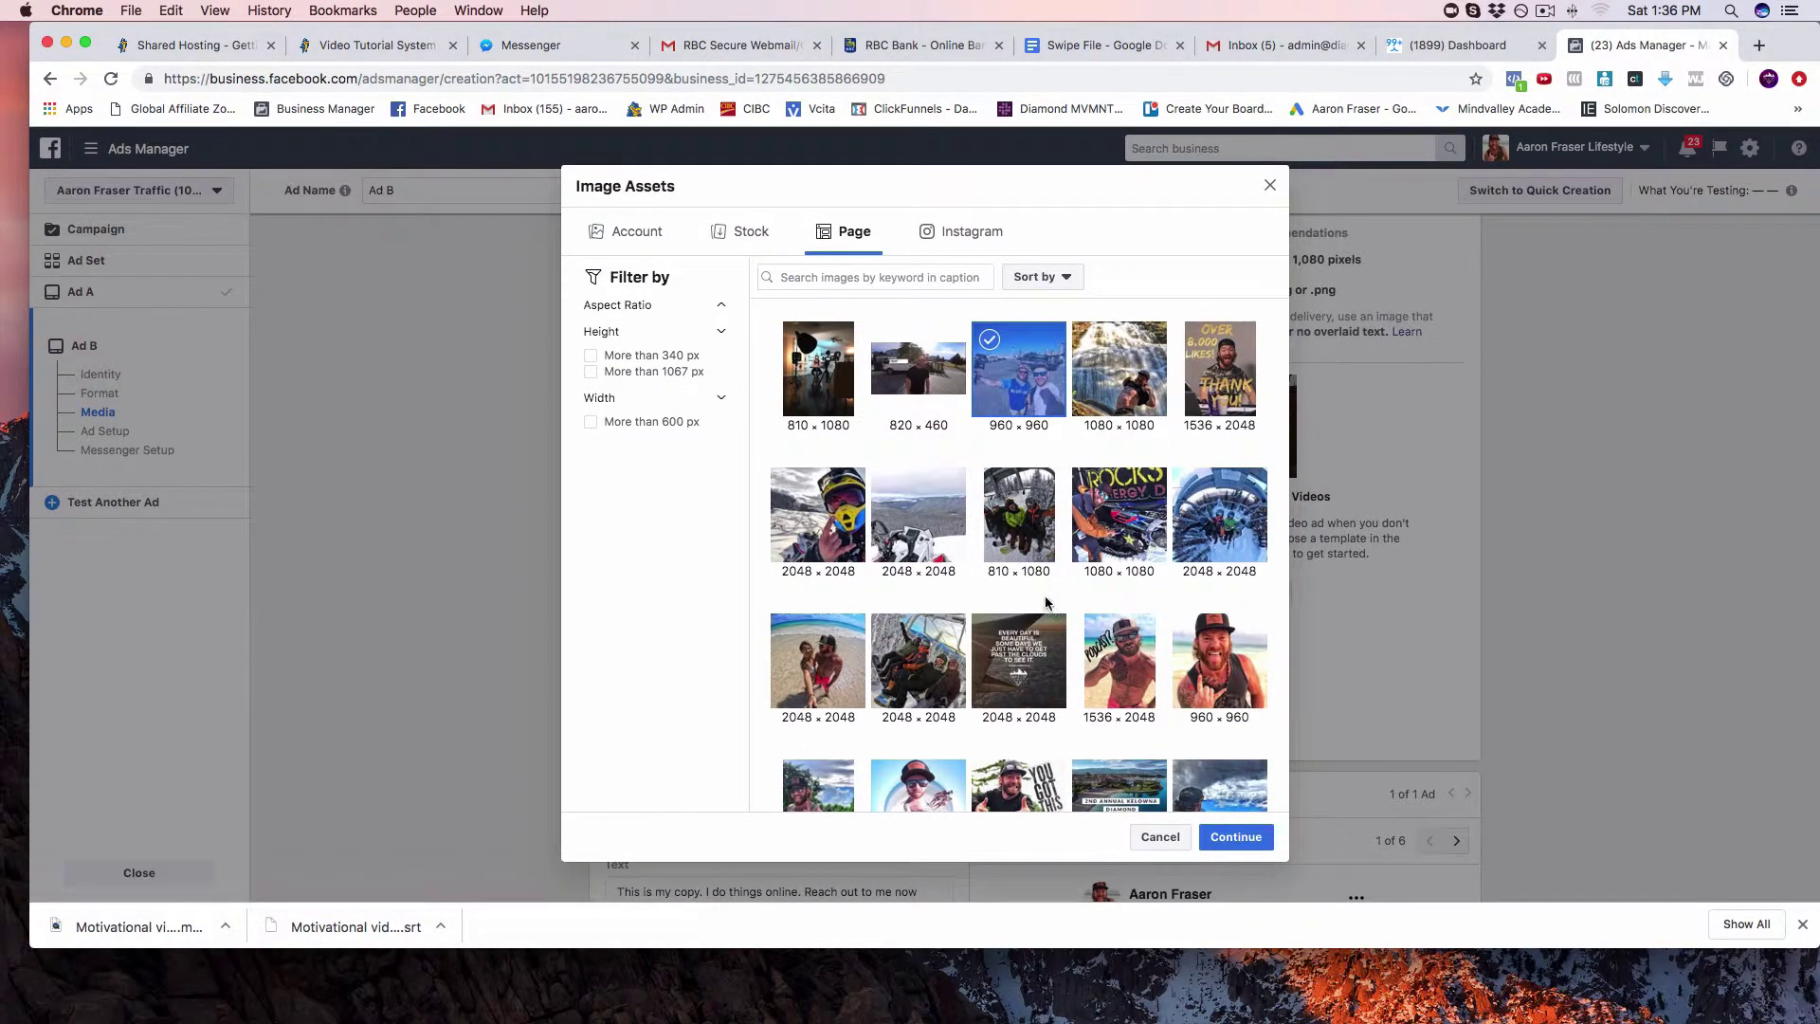
{"action": "left_click", "coordinate": [1230, 836]}
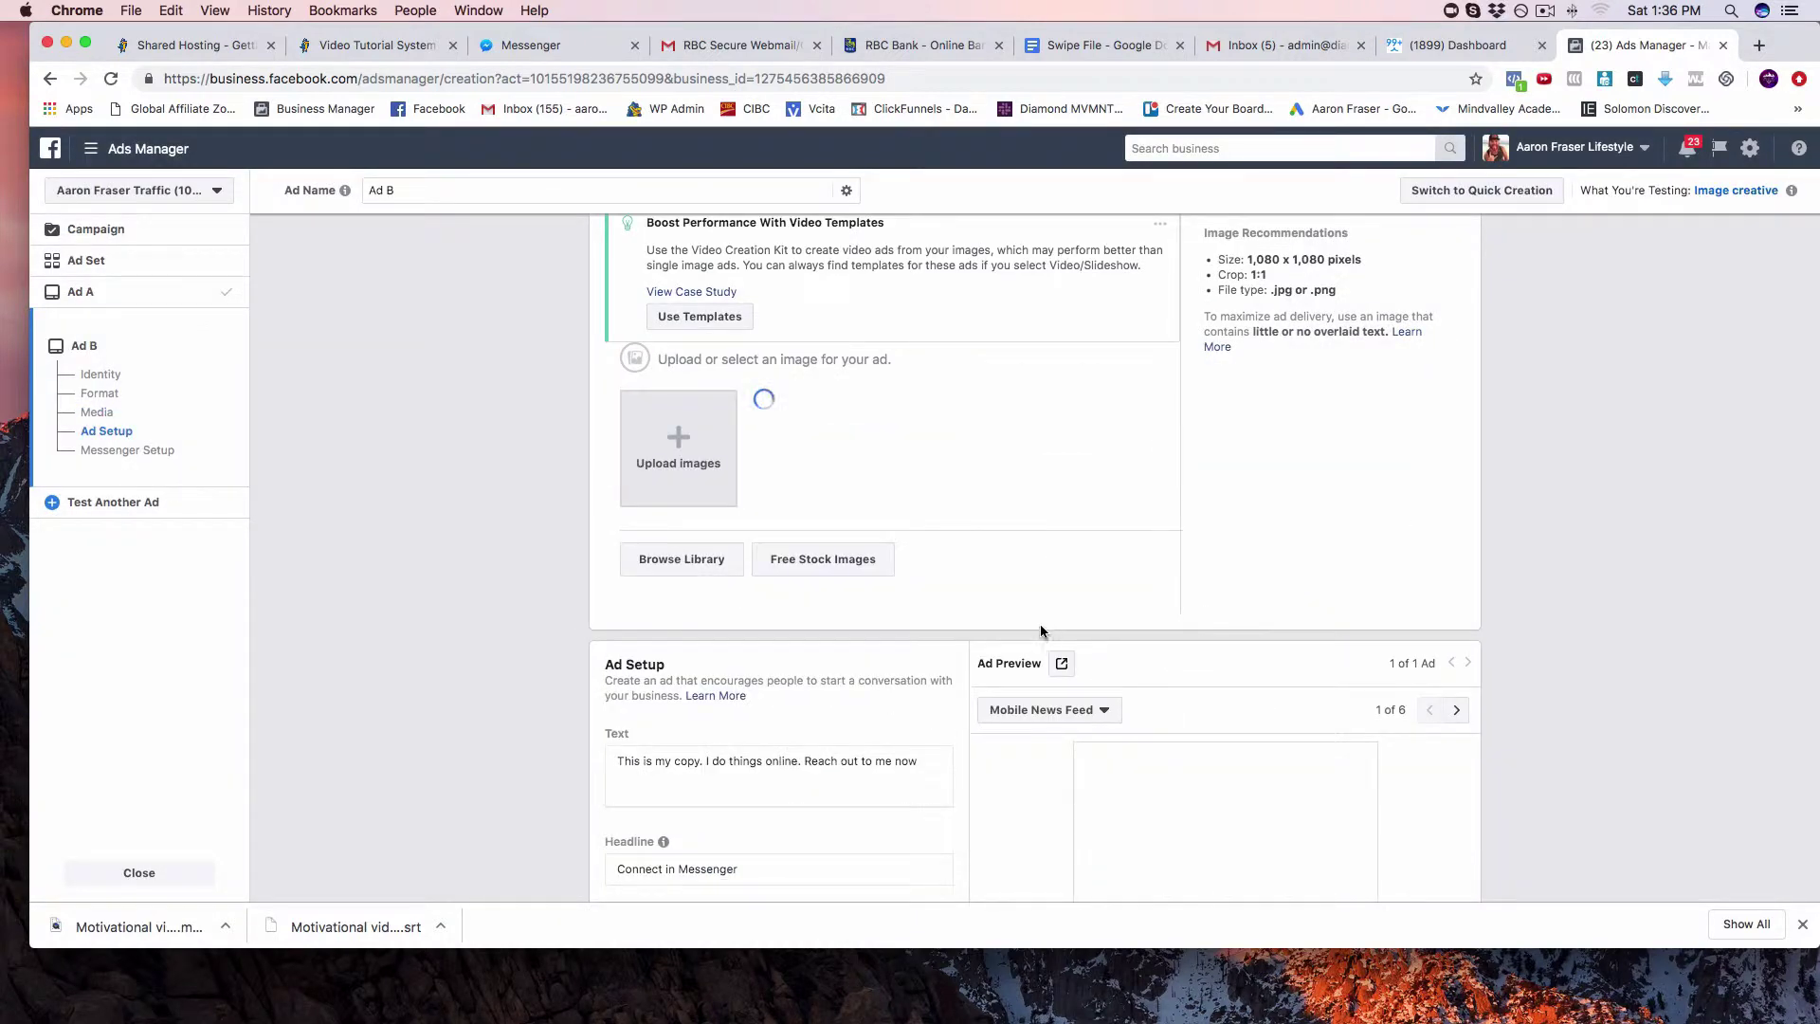
Crop Ad B's new image to the full Square (1:1) frame and apply the changes
{"action": "left_click", "coordinate": [936, 484]}
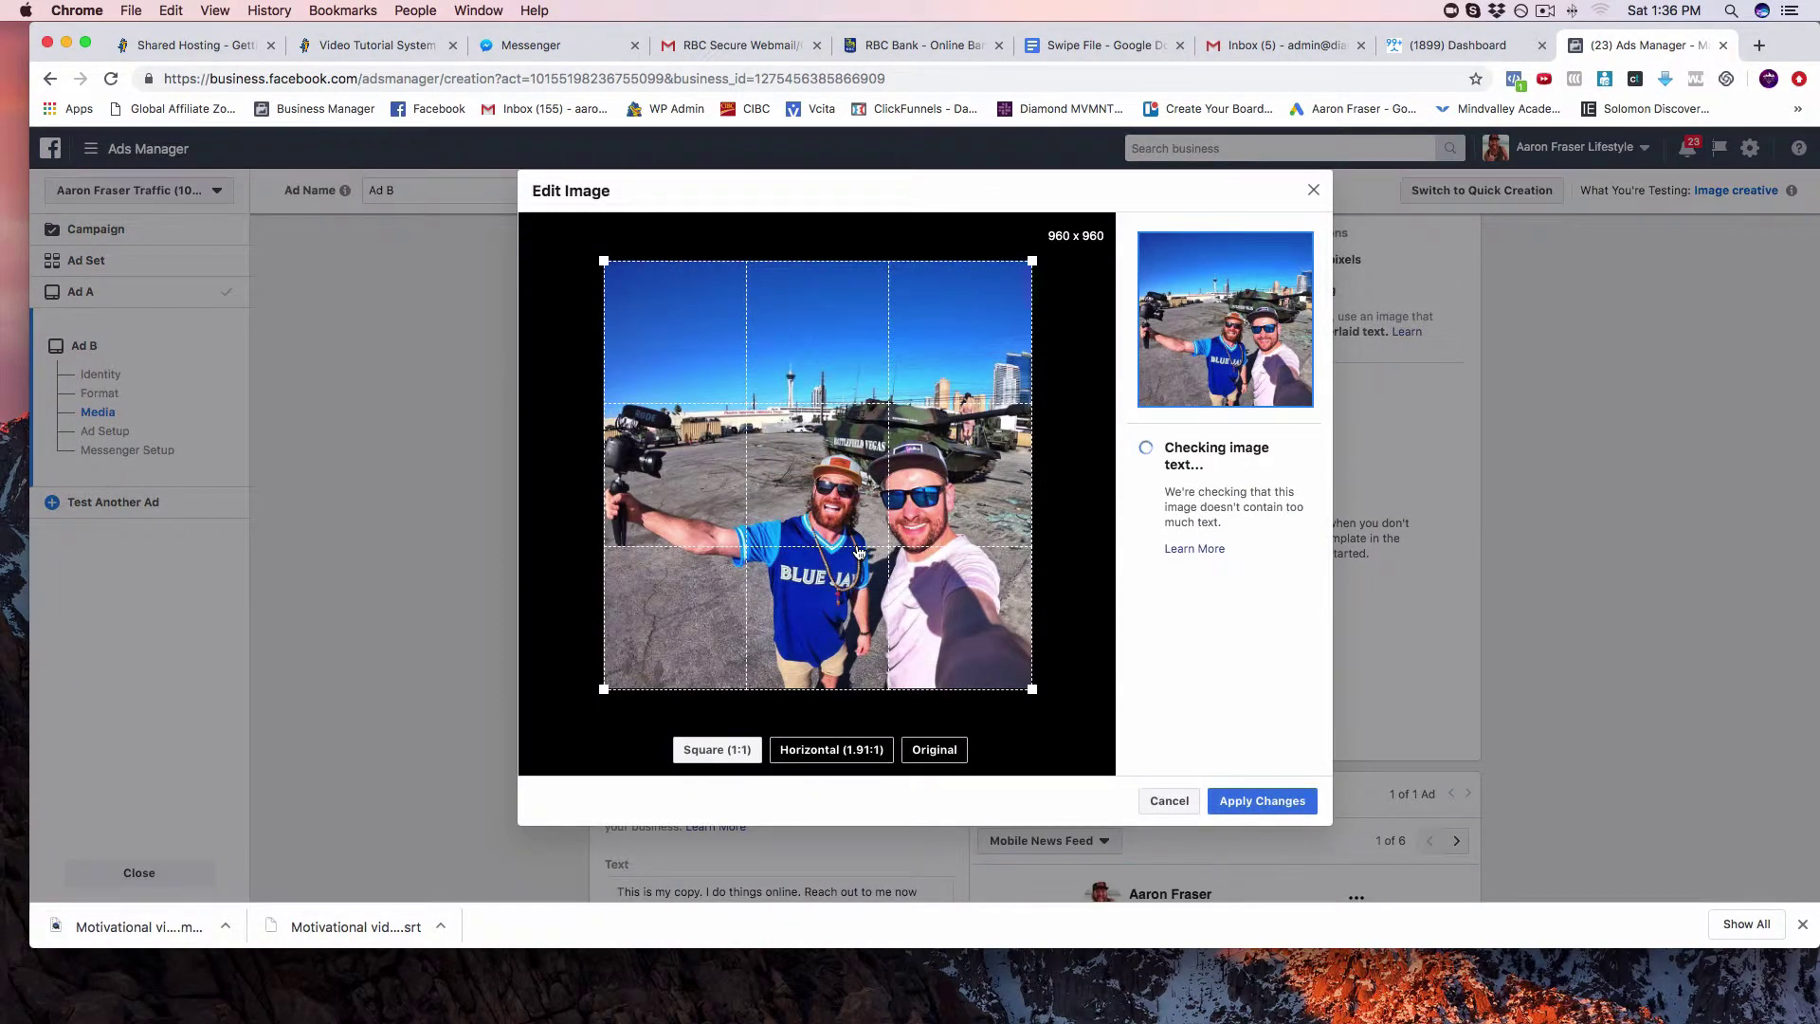
{"action": "left_click", "coordinate": [851, 576]}
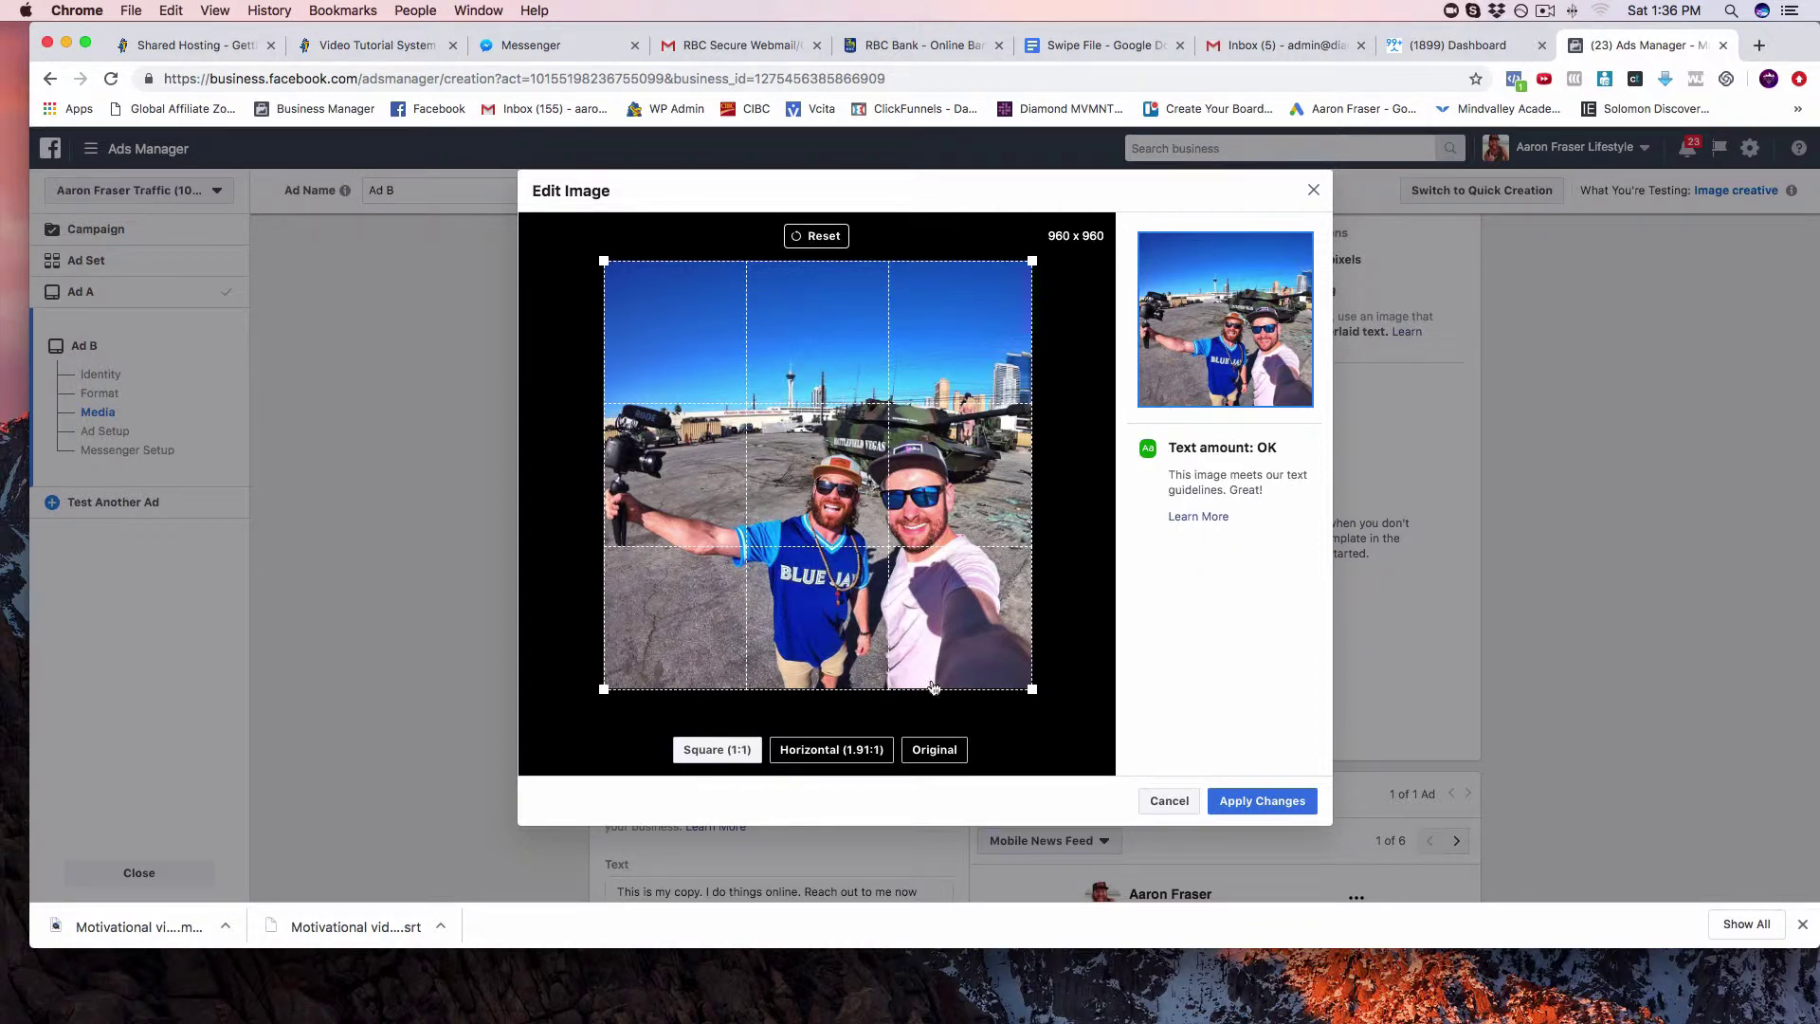
{"action": "left_click", "coordinate": [1277, 803]}
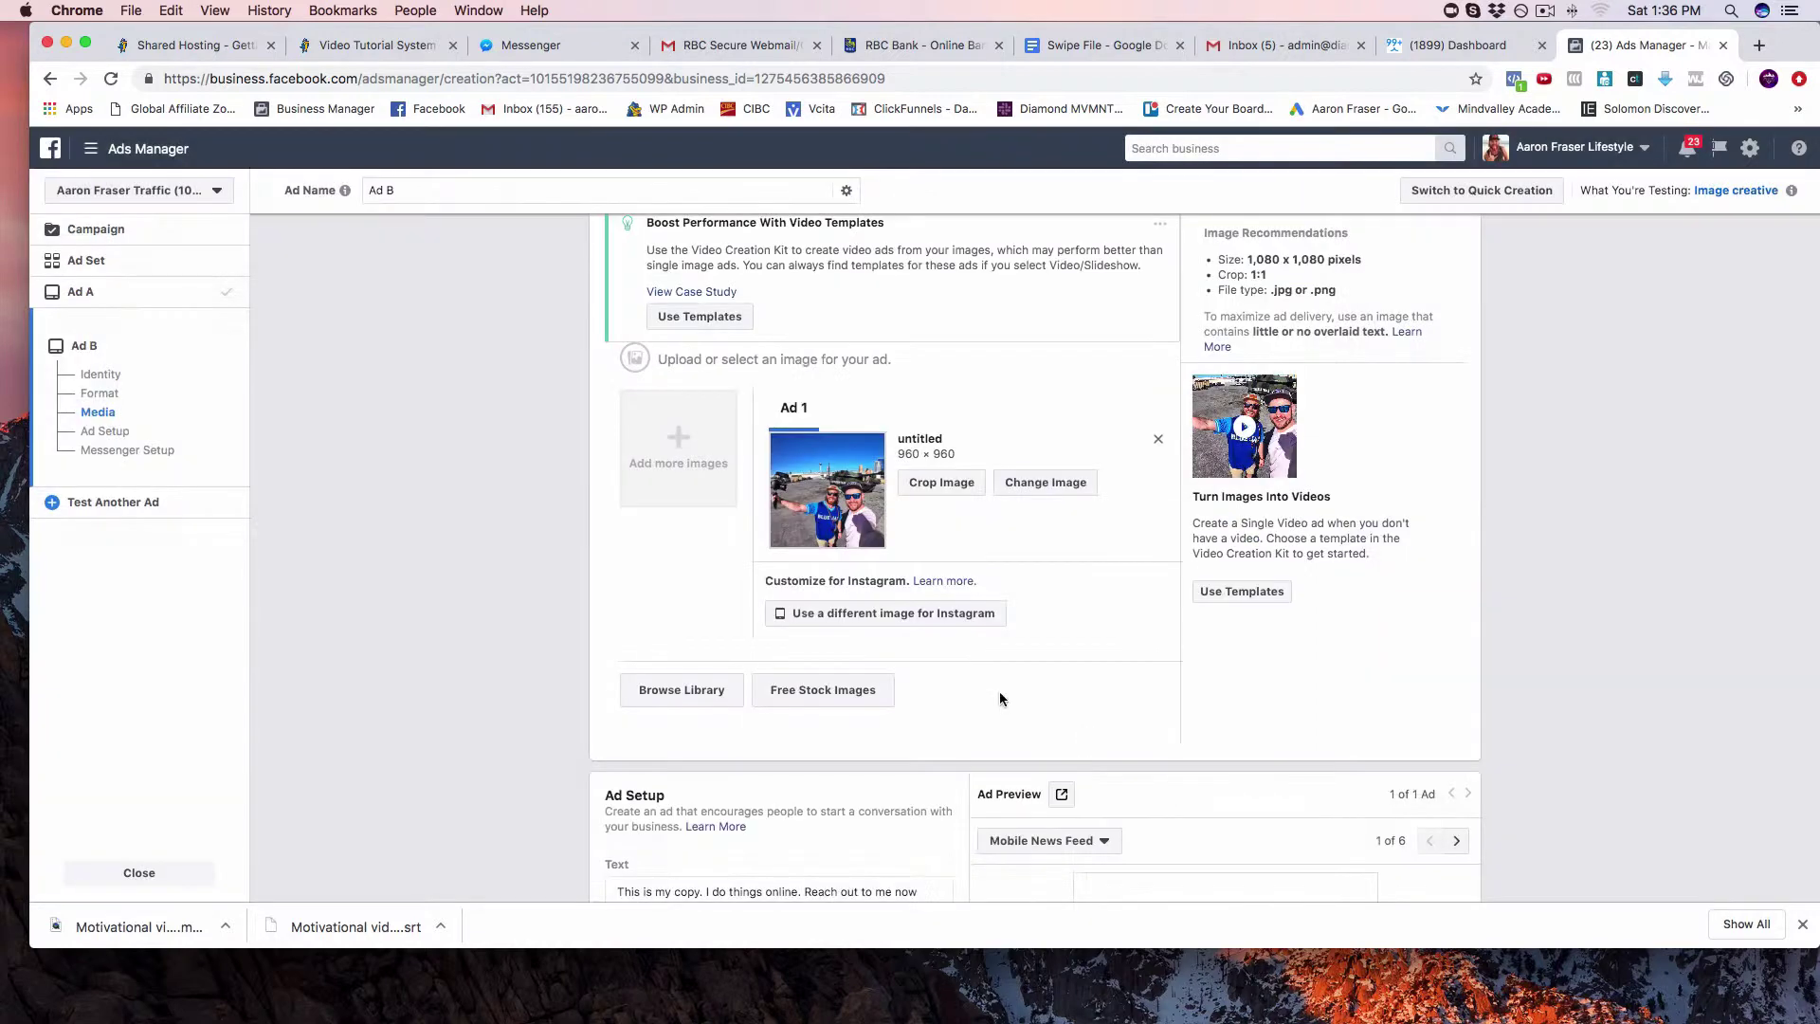
Check Ad B's text, headline, preview and Messenger setup, and add a third ad to the split test
{"action": "scroll", "coordinate": [956, 658], "scroll_direction": "down", "scroll_amount": 5}
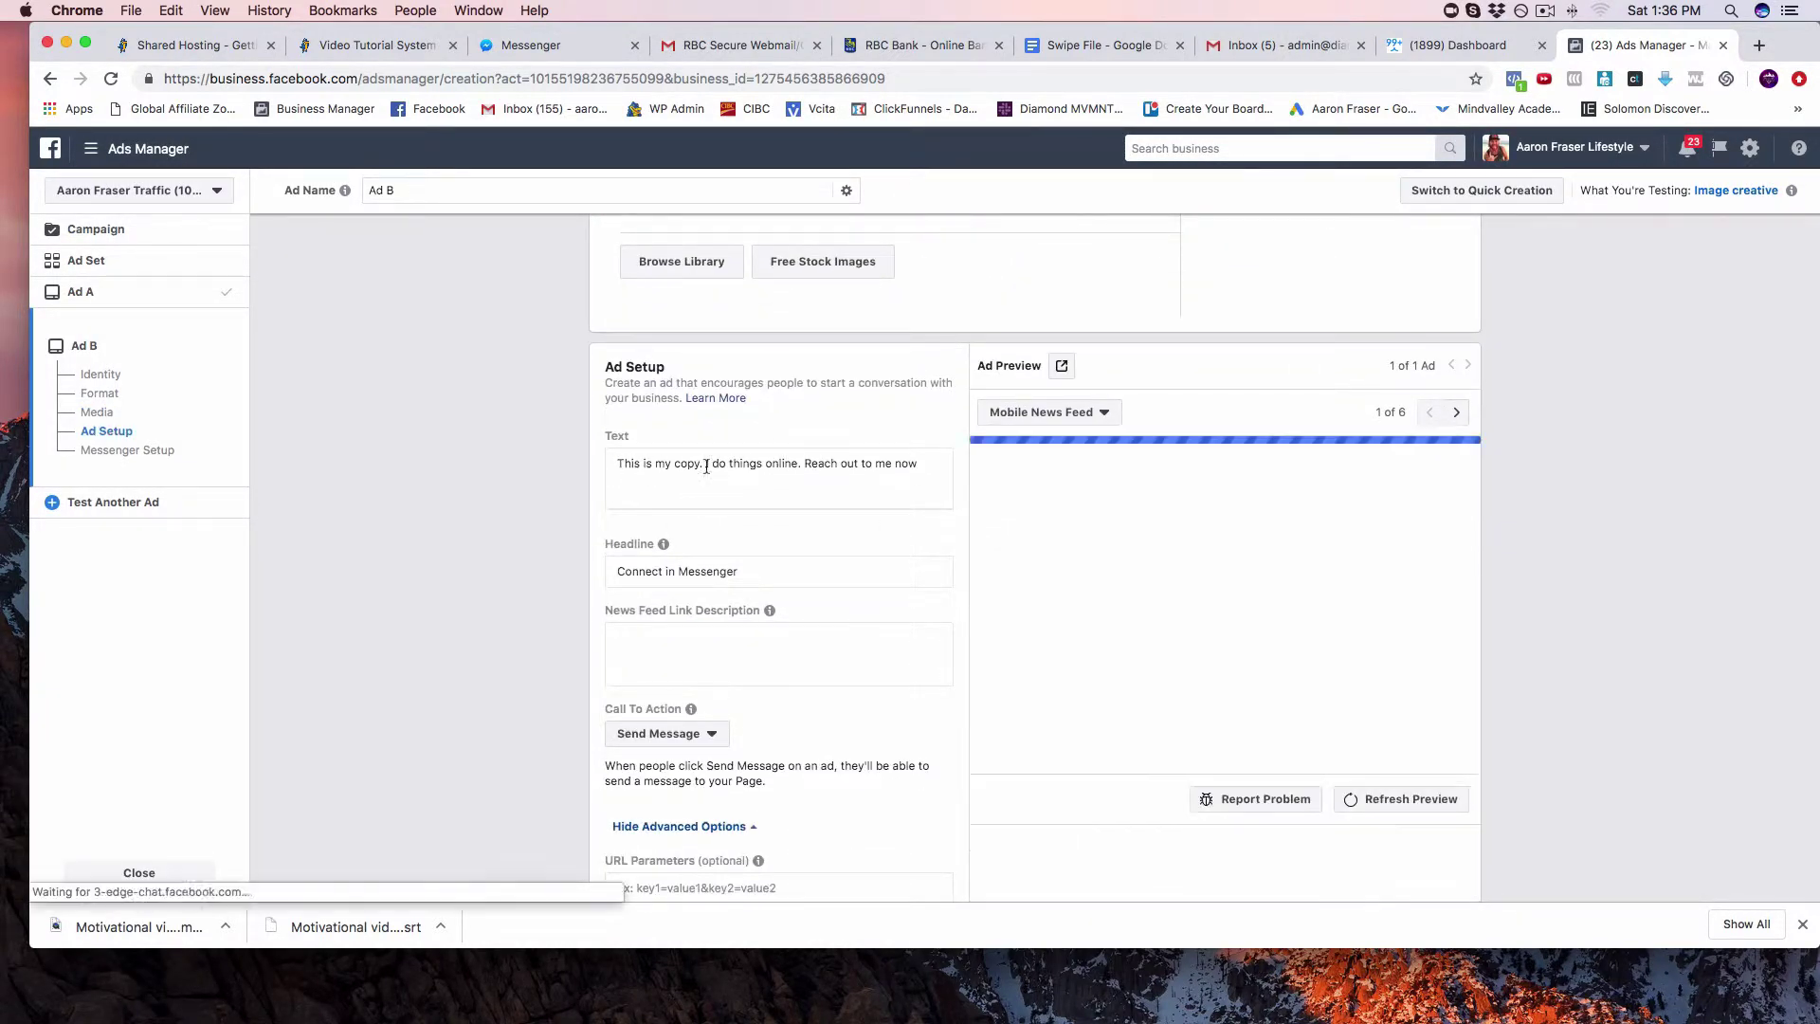
{"action": "scroll", "coordinate": [706, 420], "scroll_direction": "down", "scroll_amount": 3}
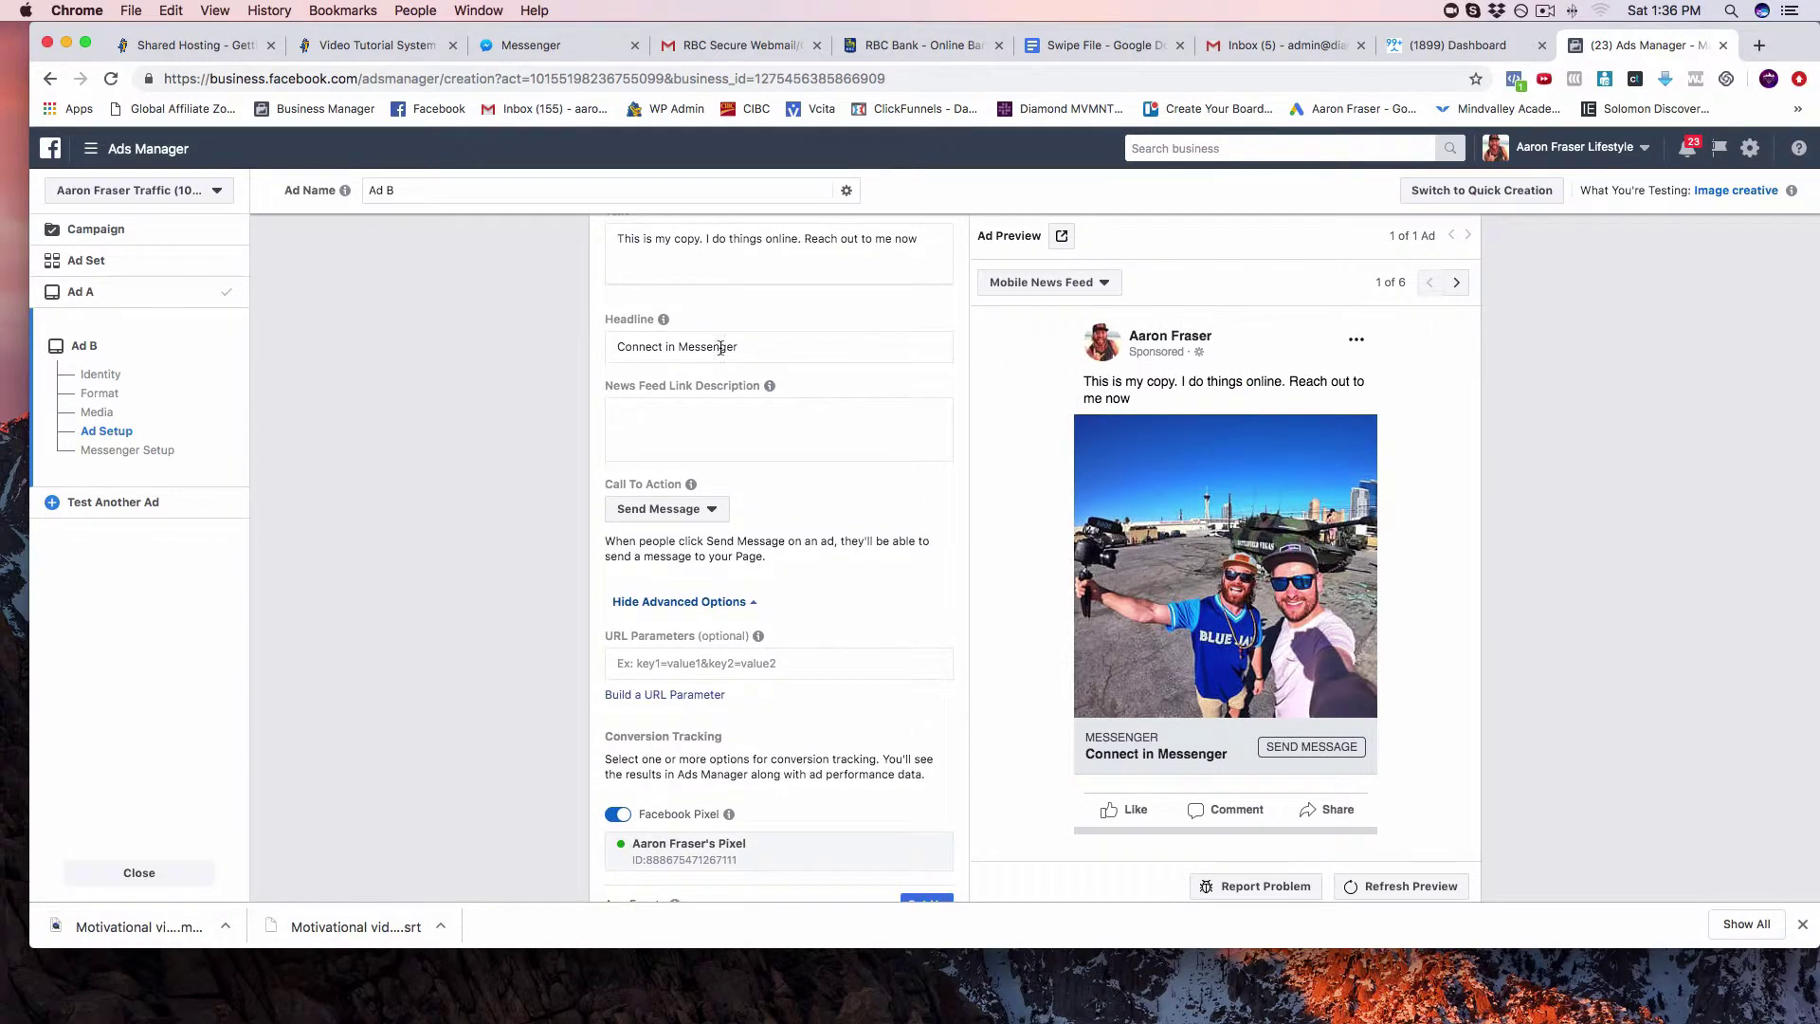
{"action": "scroll", "coordinate": [765, 428], "scroll_direction": "down", "scroll_amount": 10}
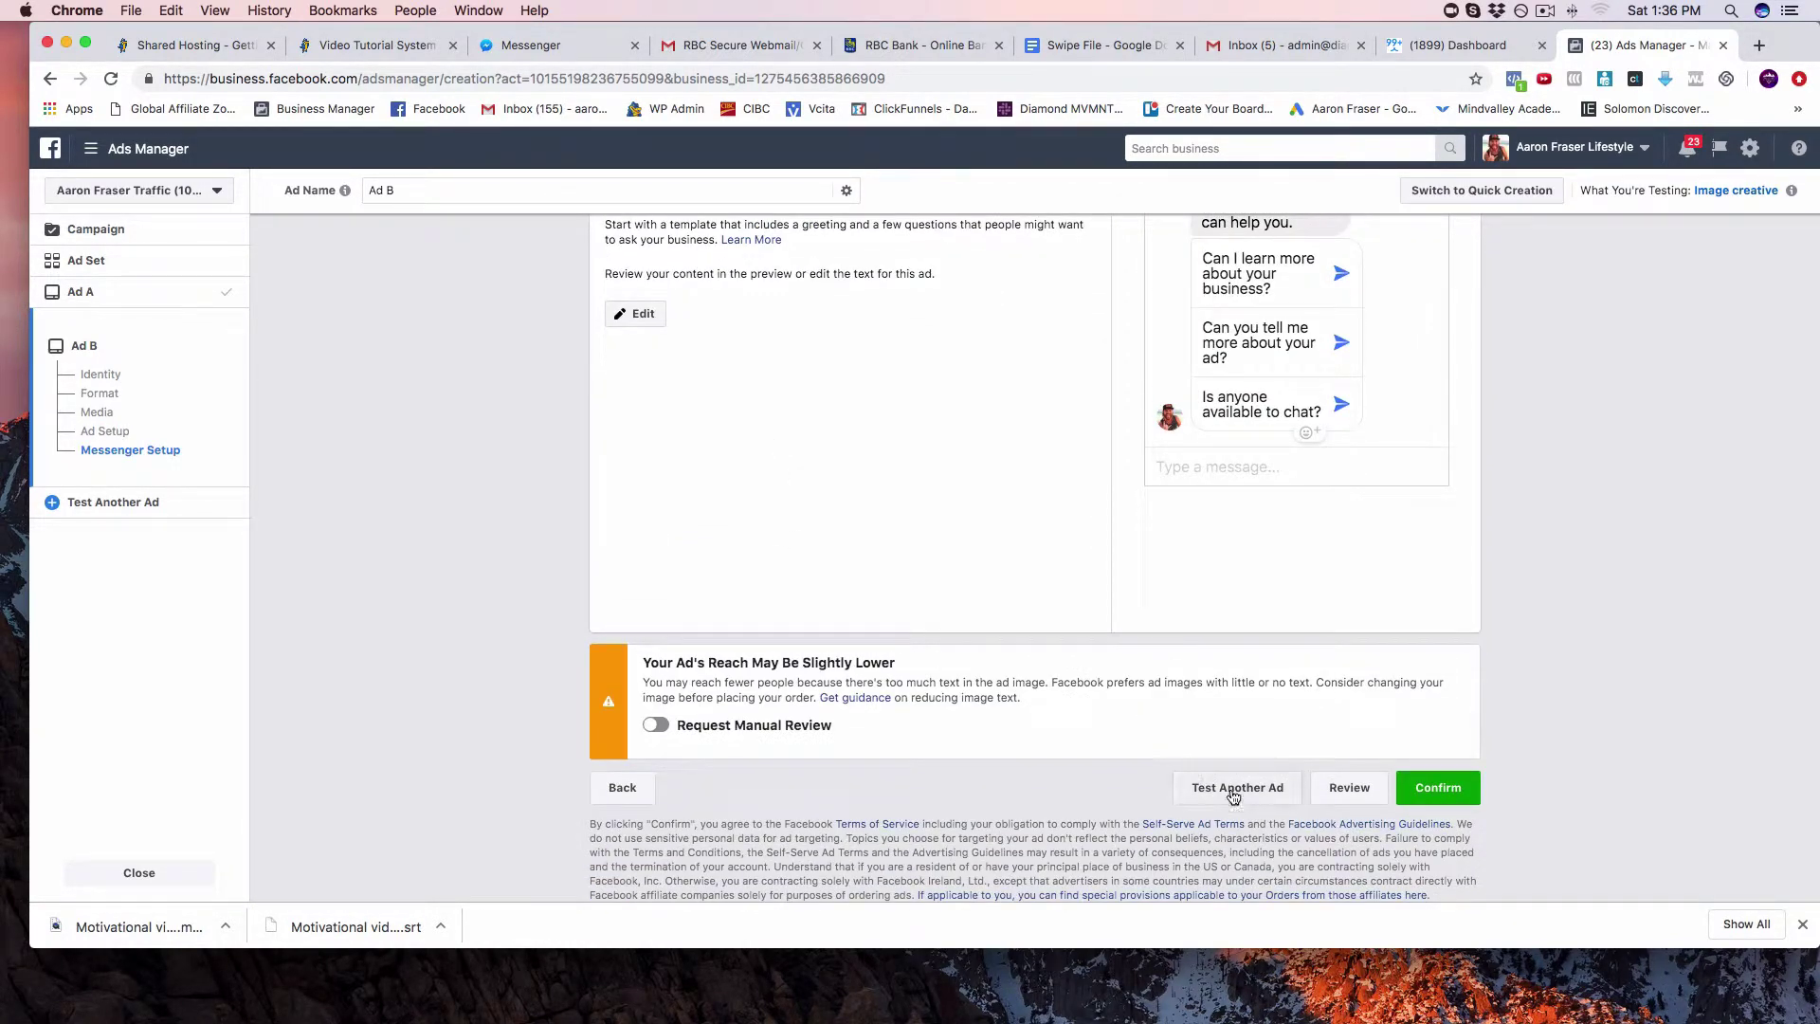
{"action": "left_click", "coordinate": [124, 508]}
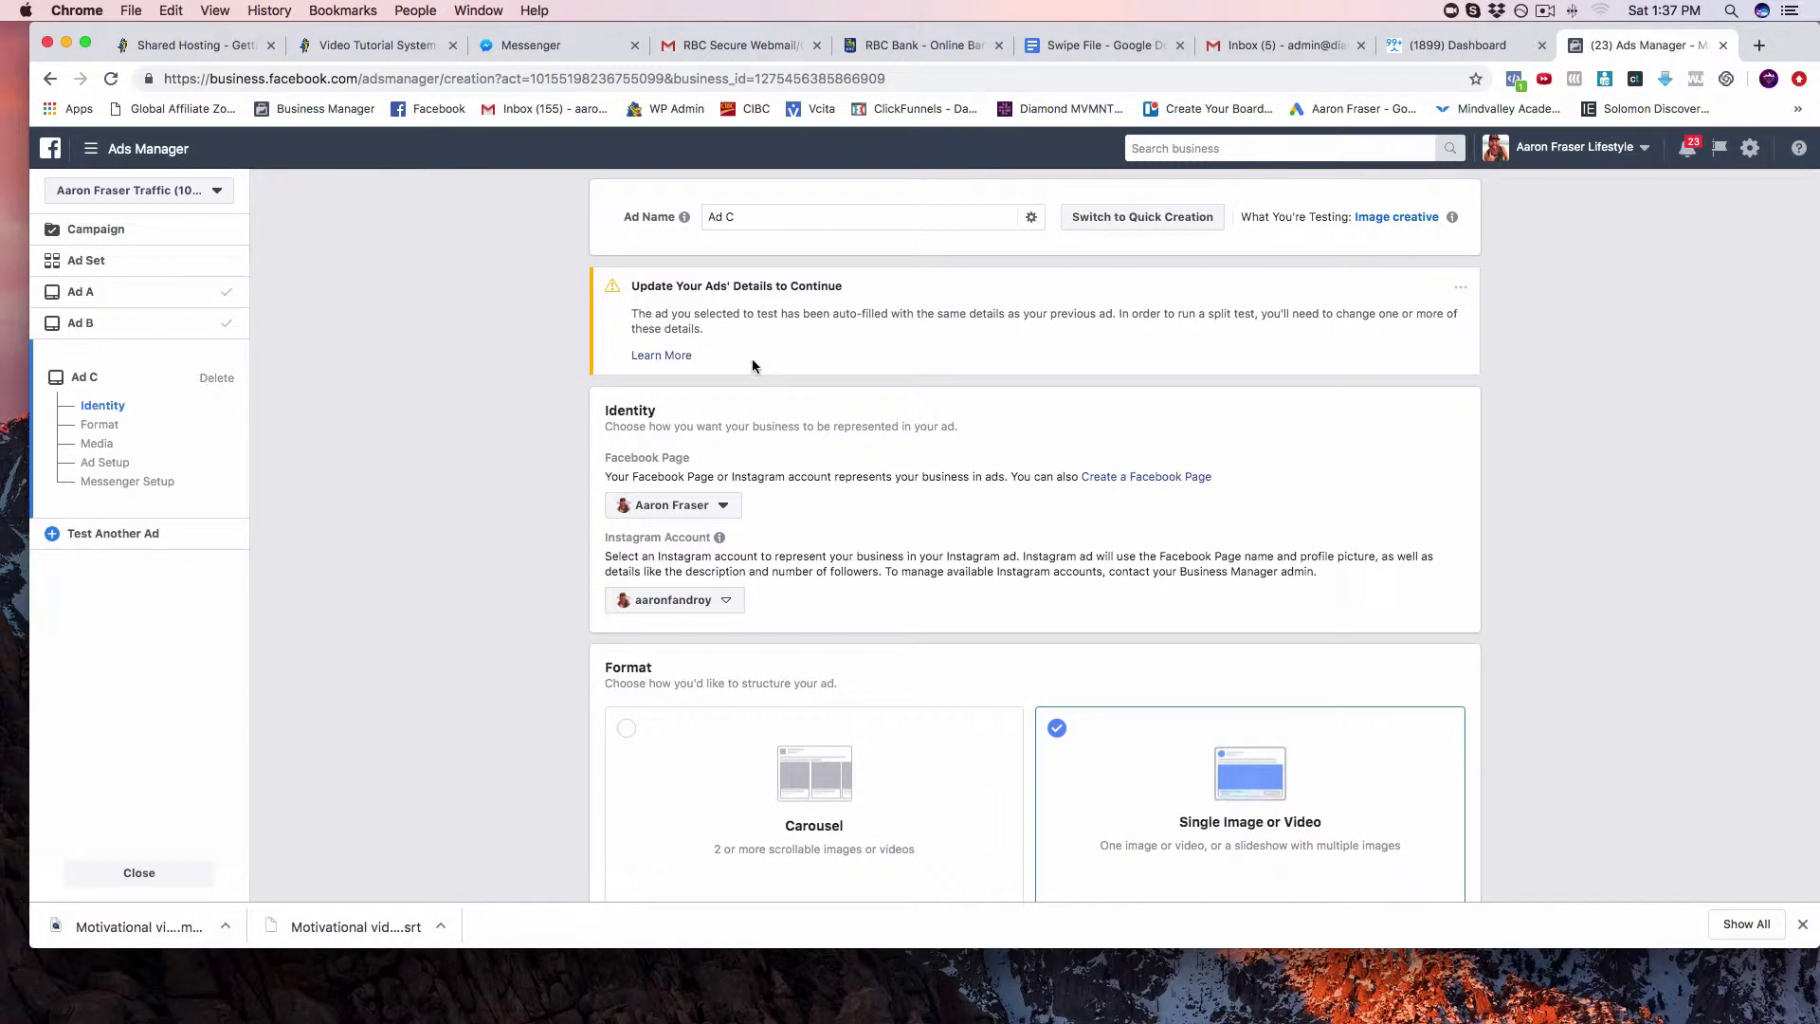
{"action": "scroll", "coordinate": [752, 366], "scroll_direction": "down", "scroll_amount": 5}
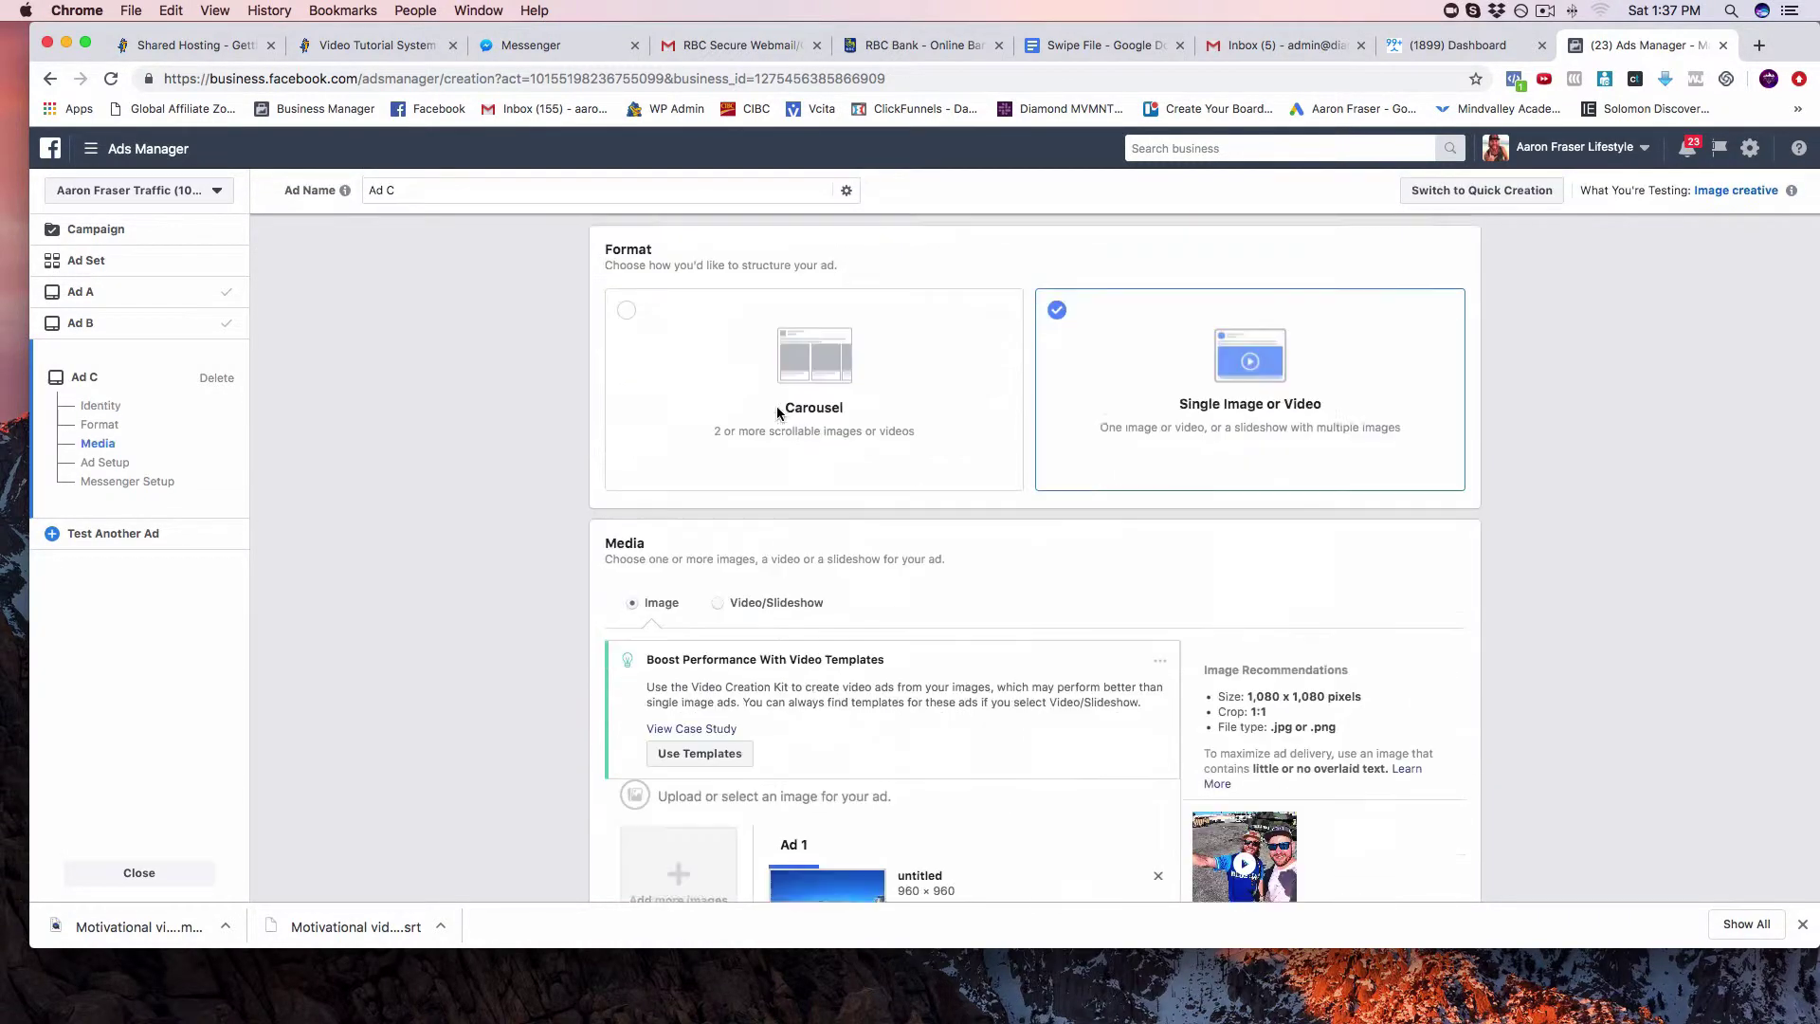
Replace Ad C's image with the 960 × 960 beach photo of the bearded man in a cap from the Page images
{"action": "scroll", "coordinate": [777, 413], "scroll_direction": "down", "scroll_amount": 3}
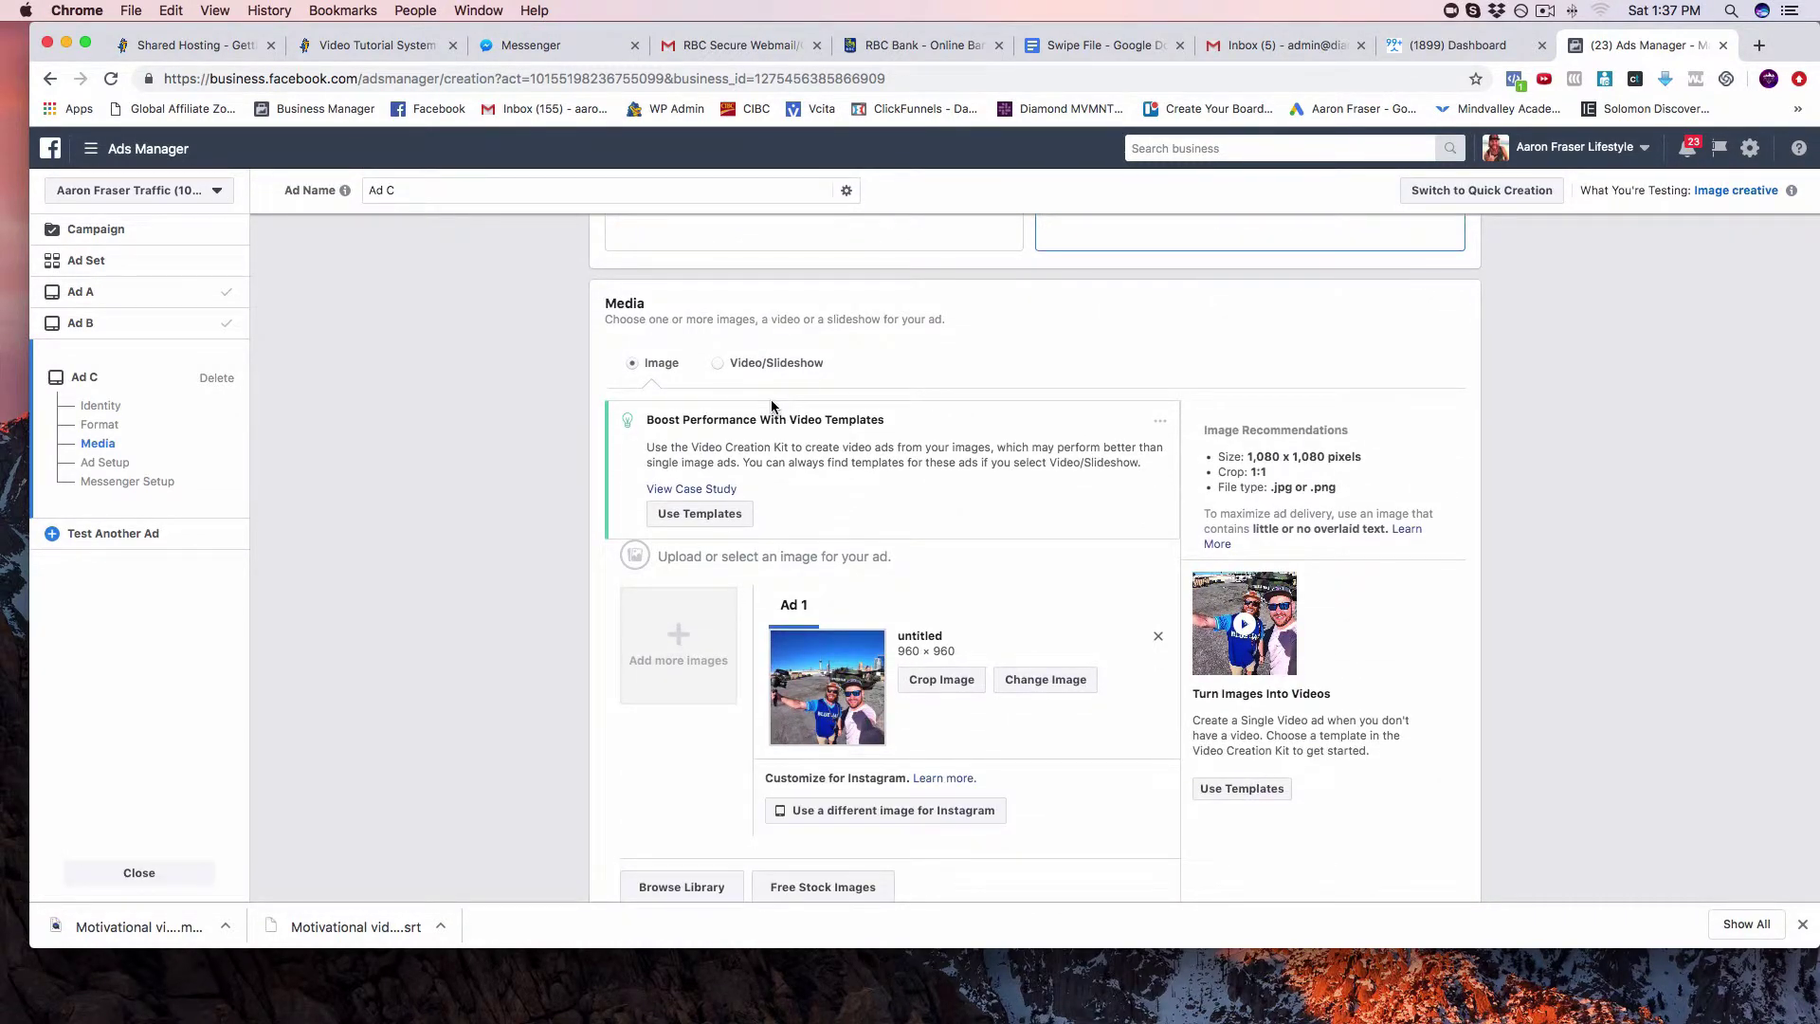
{"action": "scroll", "coordinate": [806, 493], "scroll_direction": "down", "scroll_amount": 3}
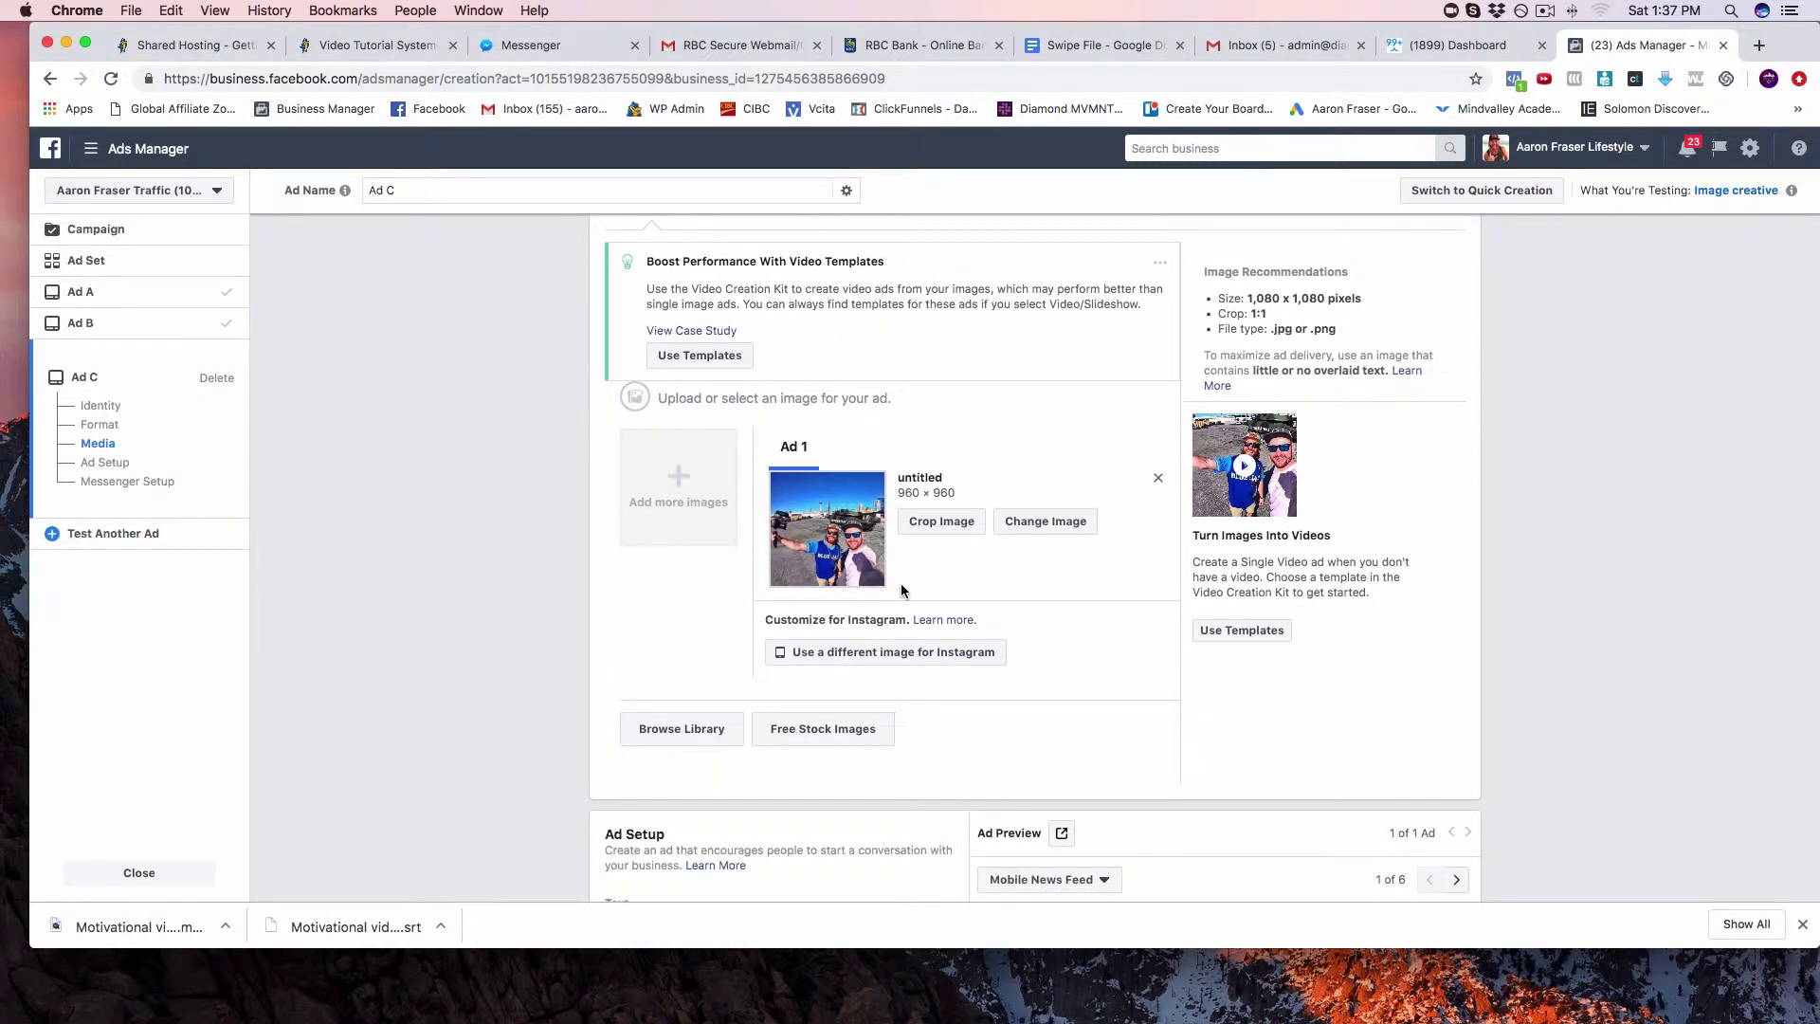
{"action": "left_click", "coordinate": [1031, 526]}
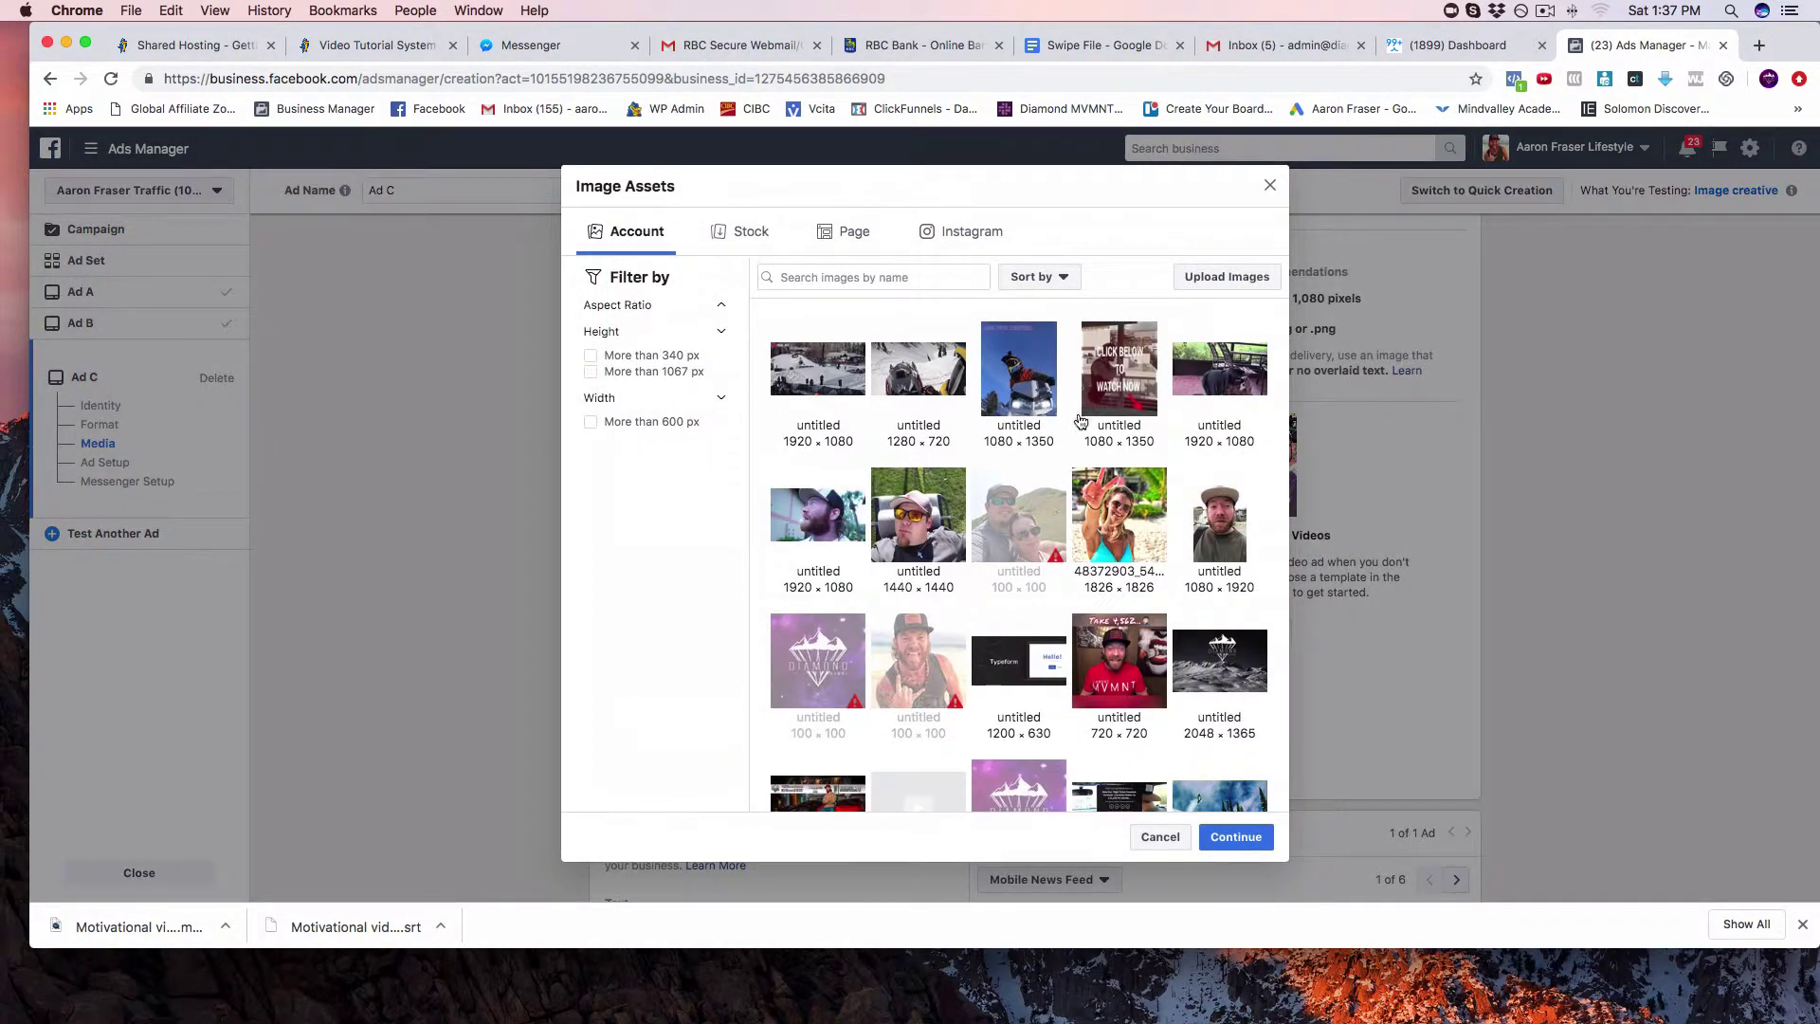
{"action": "scroll", "coordinate": [1081, 436], "scroll_direction": "down", "scroll_amount": 3}
{"action": "left_click", "coordinate": [853, 234]}
{"action": "scroll", "coordinate": [960, 445], "scroll_direction": "down", "scroll_amount": 5}
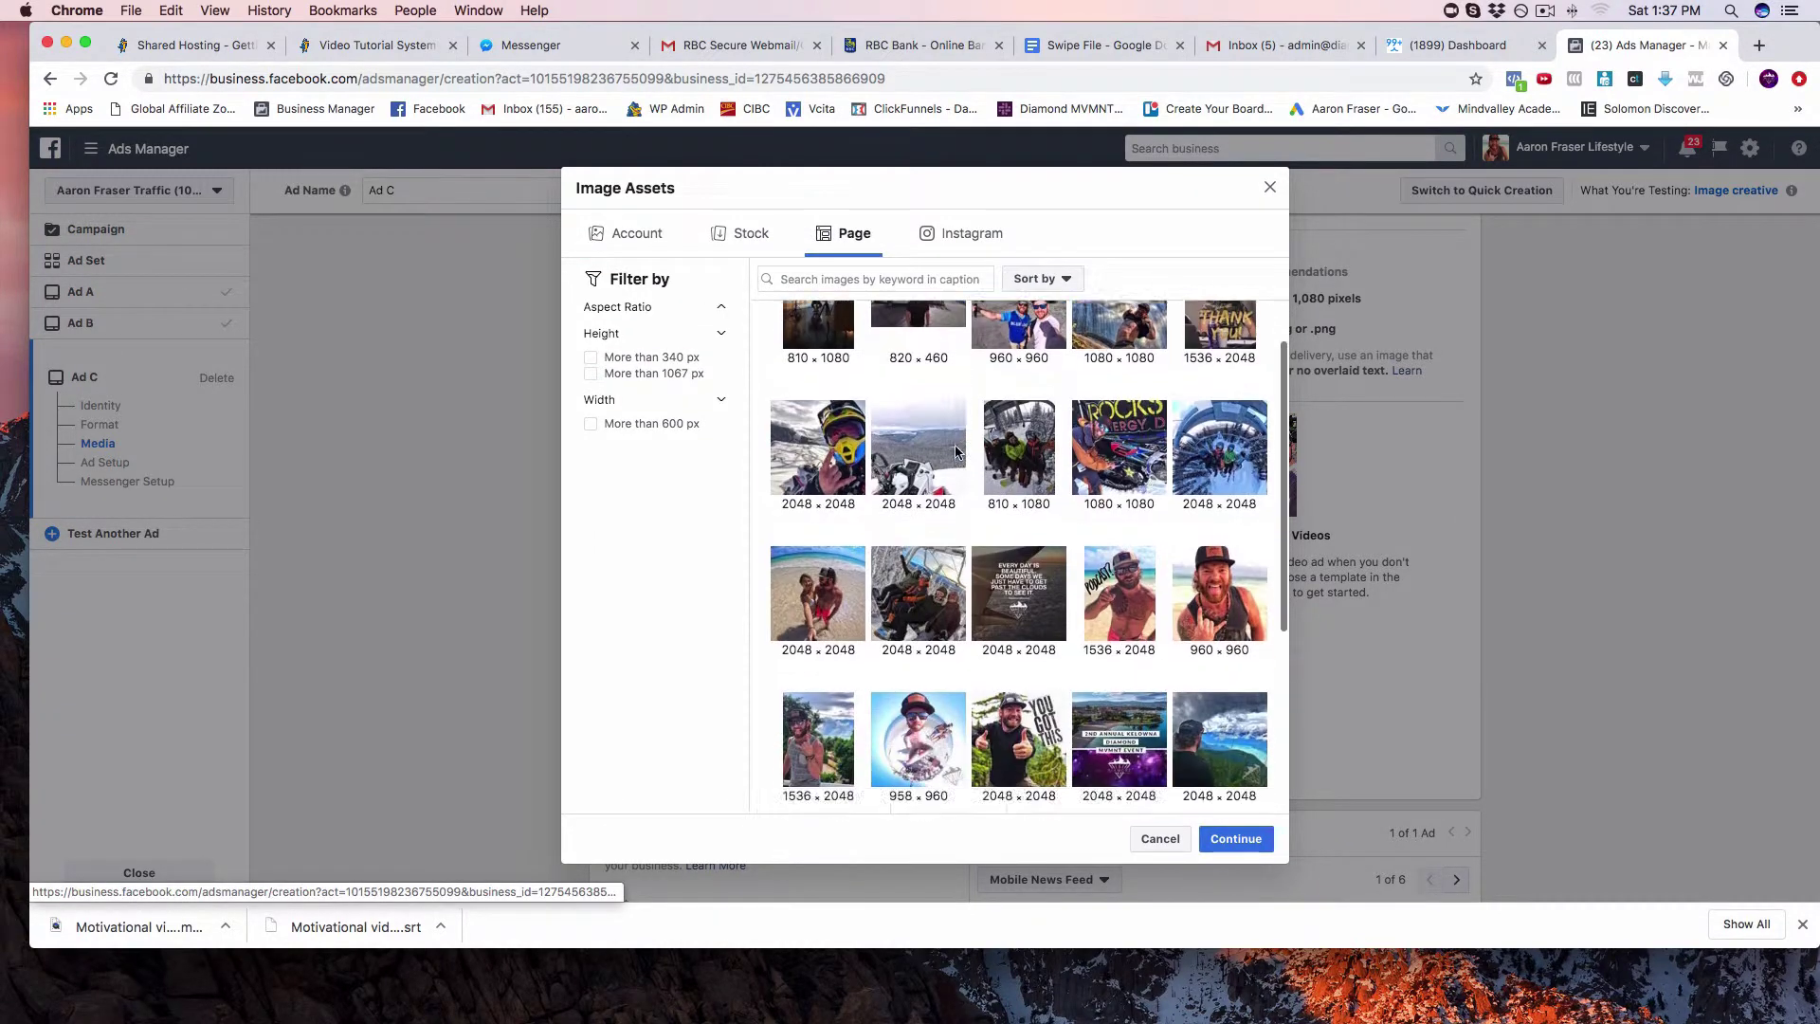
{"action": "left_click", "coordinate": [1231, 375]}
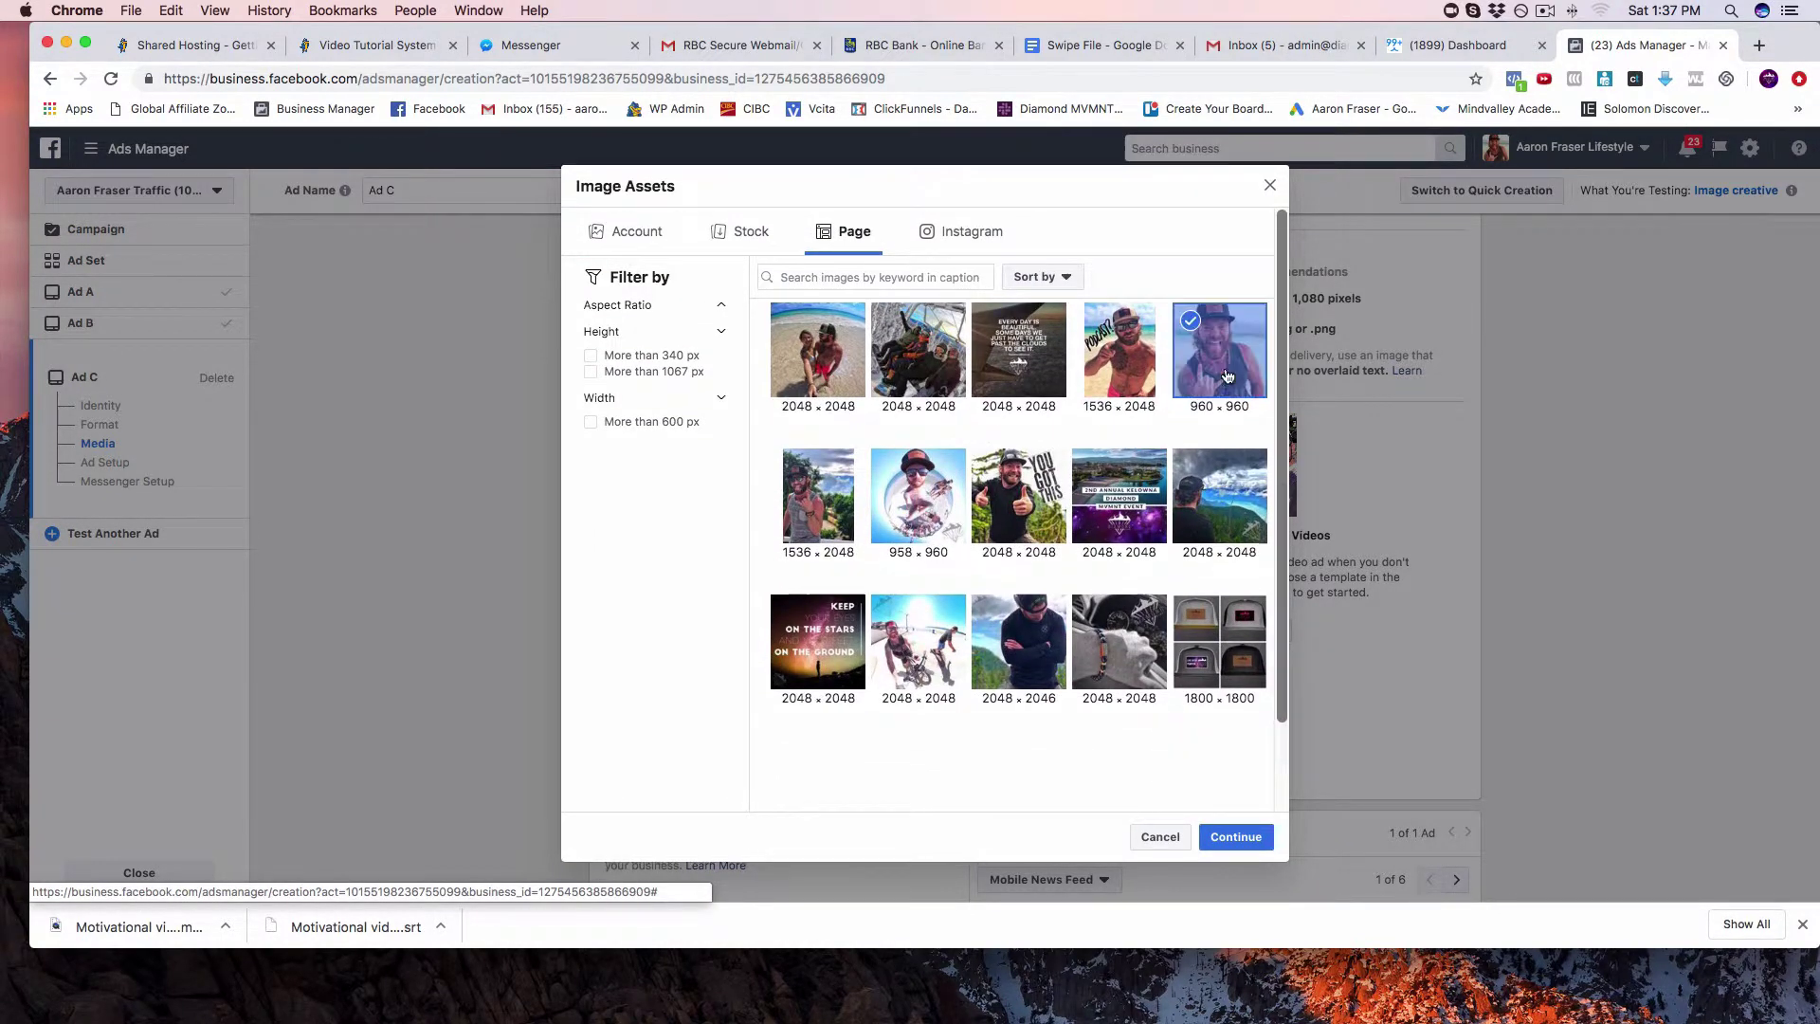
{"action": "left_click", "coordinate": [1233, 836]}
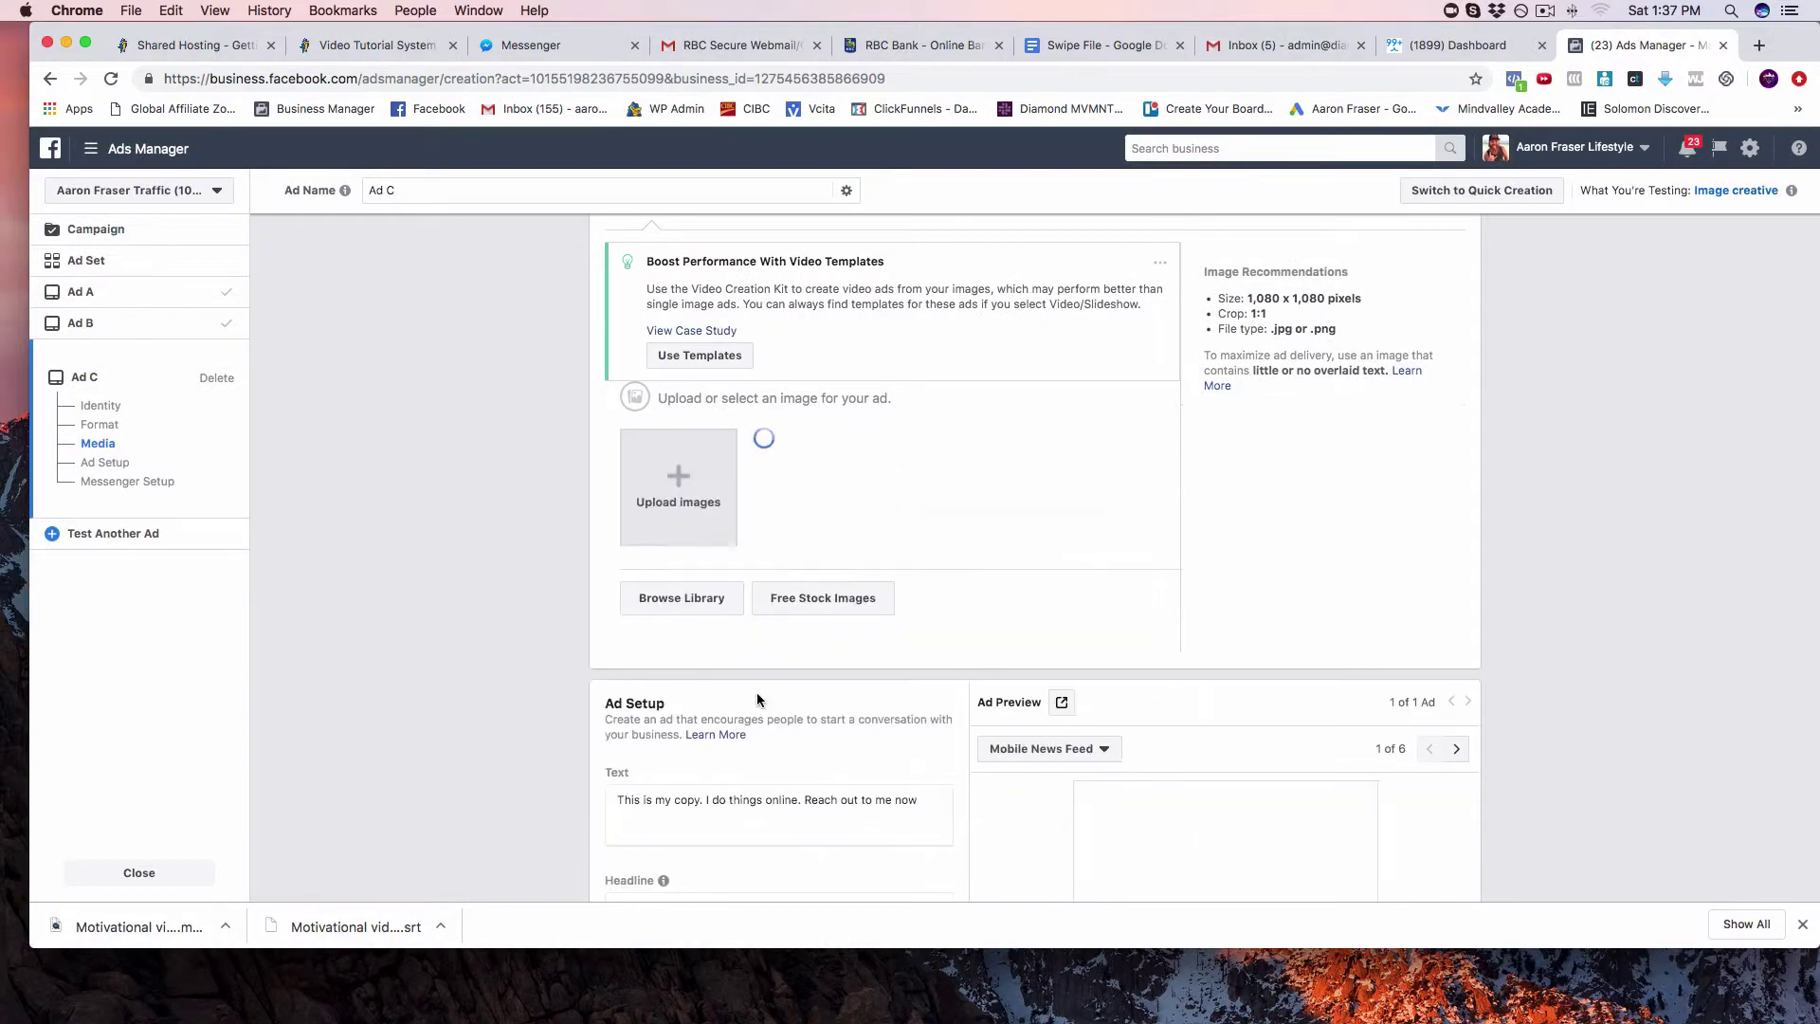
Check Ad C's text, headline, preview, conversion tracking and Messenger setup, and add a fourth ad to the split test
{"action": "scroll", "coordinate": [860, 709], "scroll_direction": "down", "scroll_amount": 3}
{"action": "scroll", "coordinate": [861, 703], "scroll_direction": "down", "scroll_amount": 5}
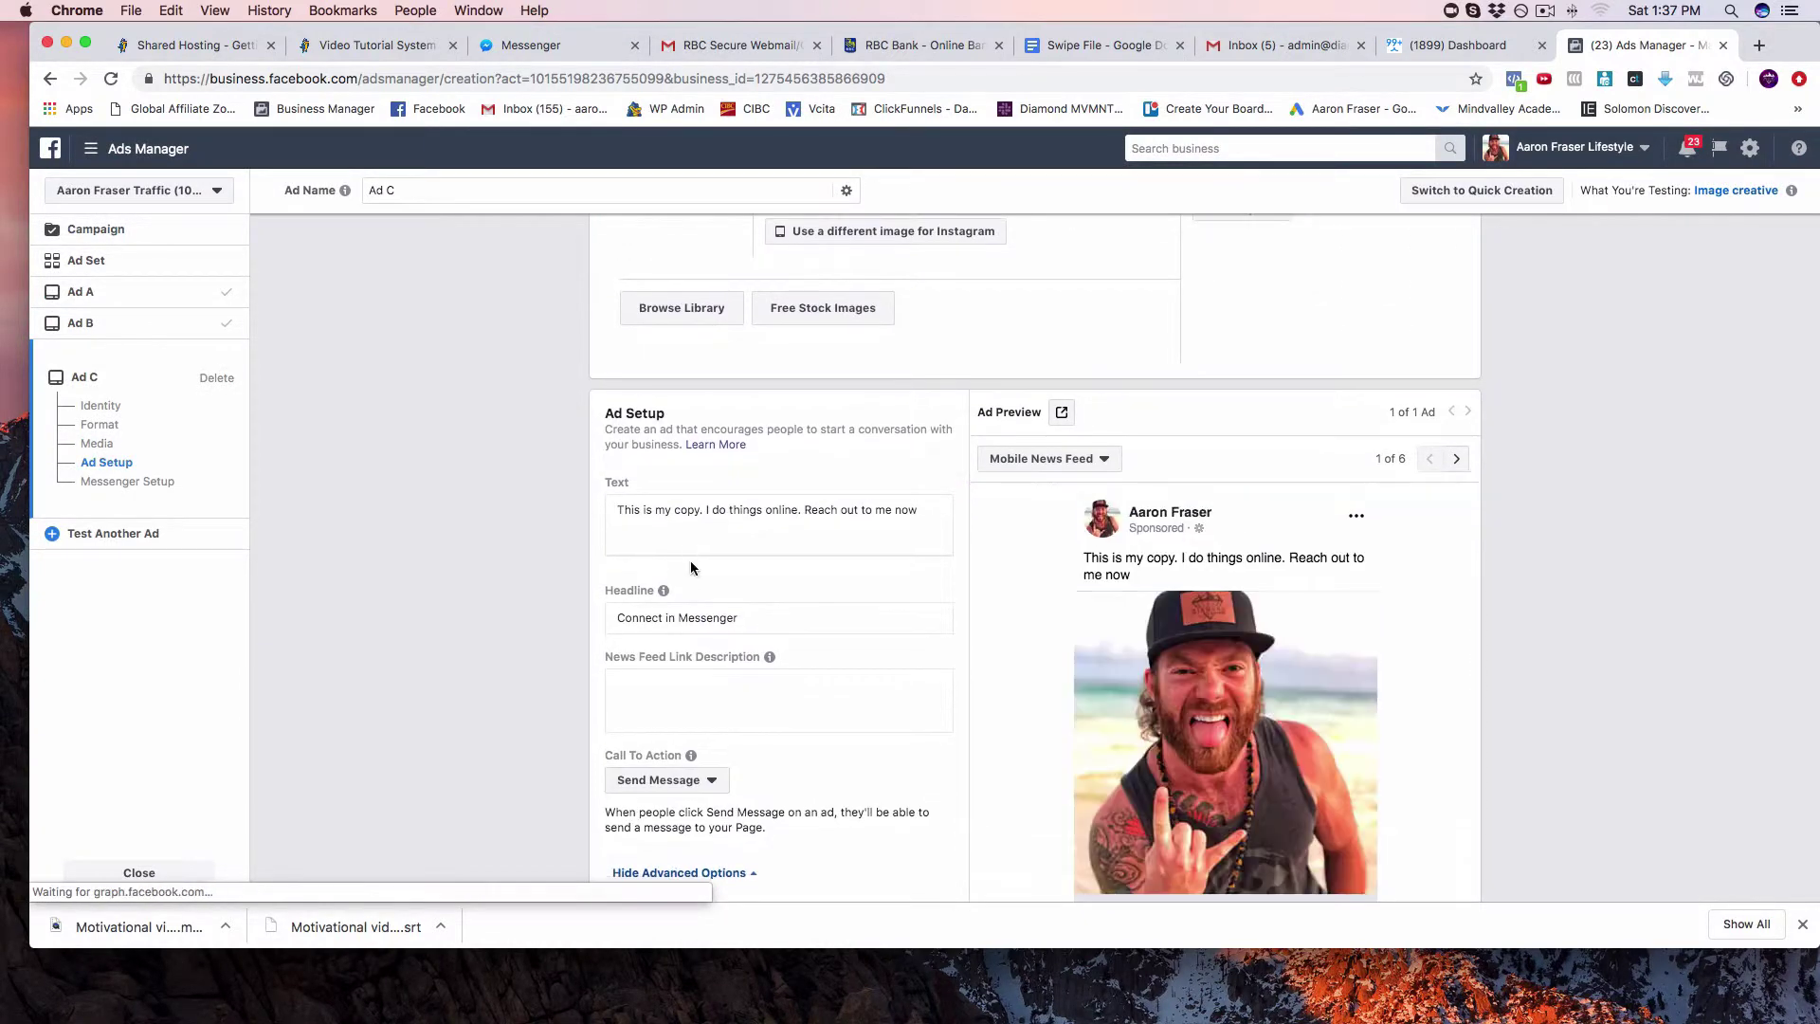
{"action": "scroll", "coordinate": [740, 561], "scroll_direction": "down", "scroll_amount": 8}
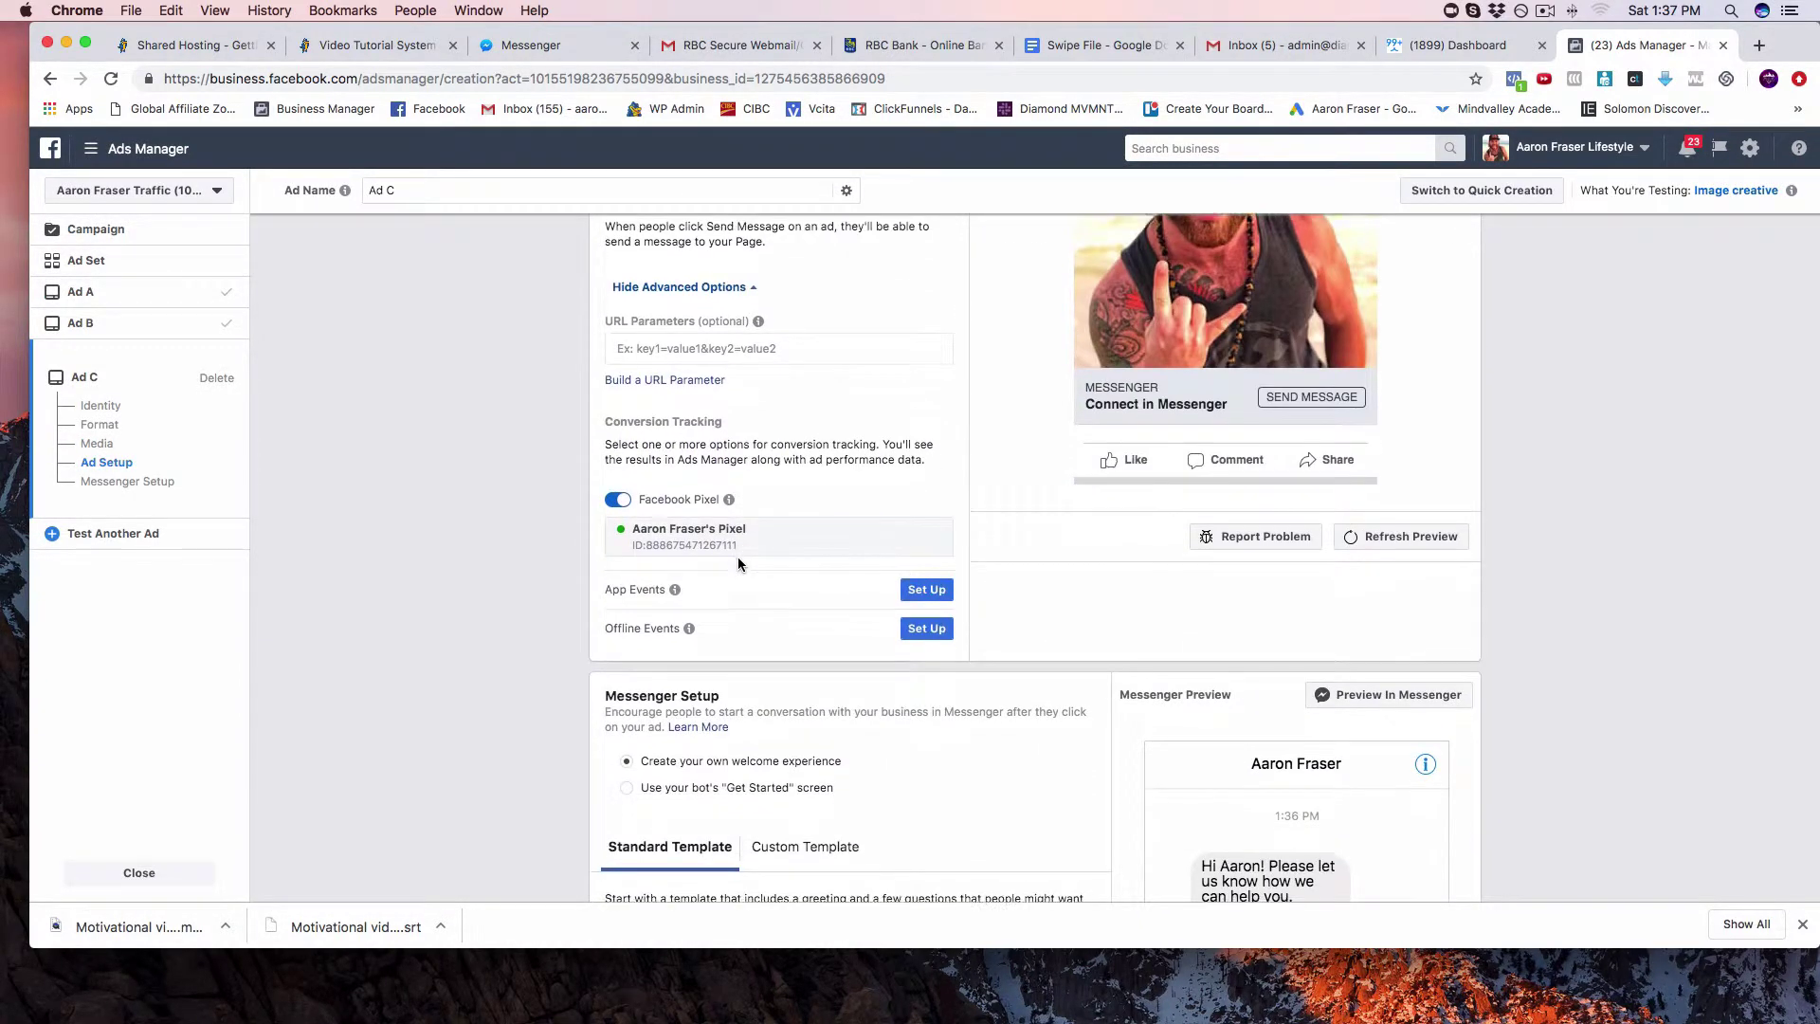
{"action": "scroll", "coordinate": [738, 561], "scroll_direction": "up", "scroll_amount": 5}
{"action": "scroll", "coordinate": [772, 577], "scroll_direction": "down", "scroll_amount": 2}
{"action": "scroll", "coordinate": [772, 577], "scroll_direction": "down", "scroll_amount": 8}
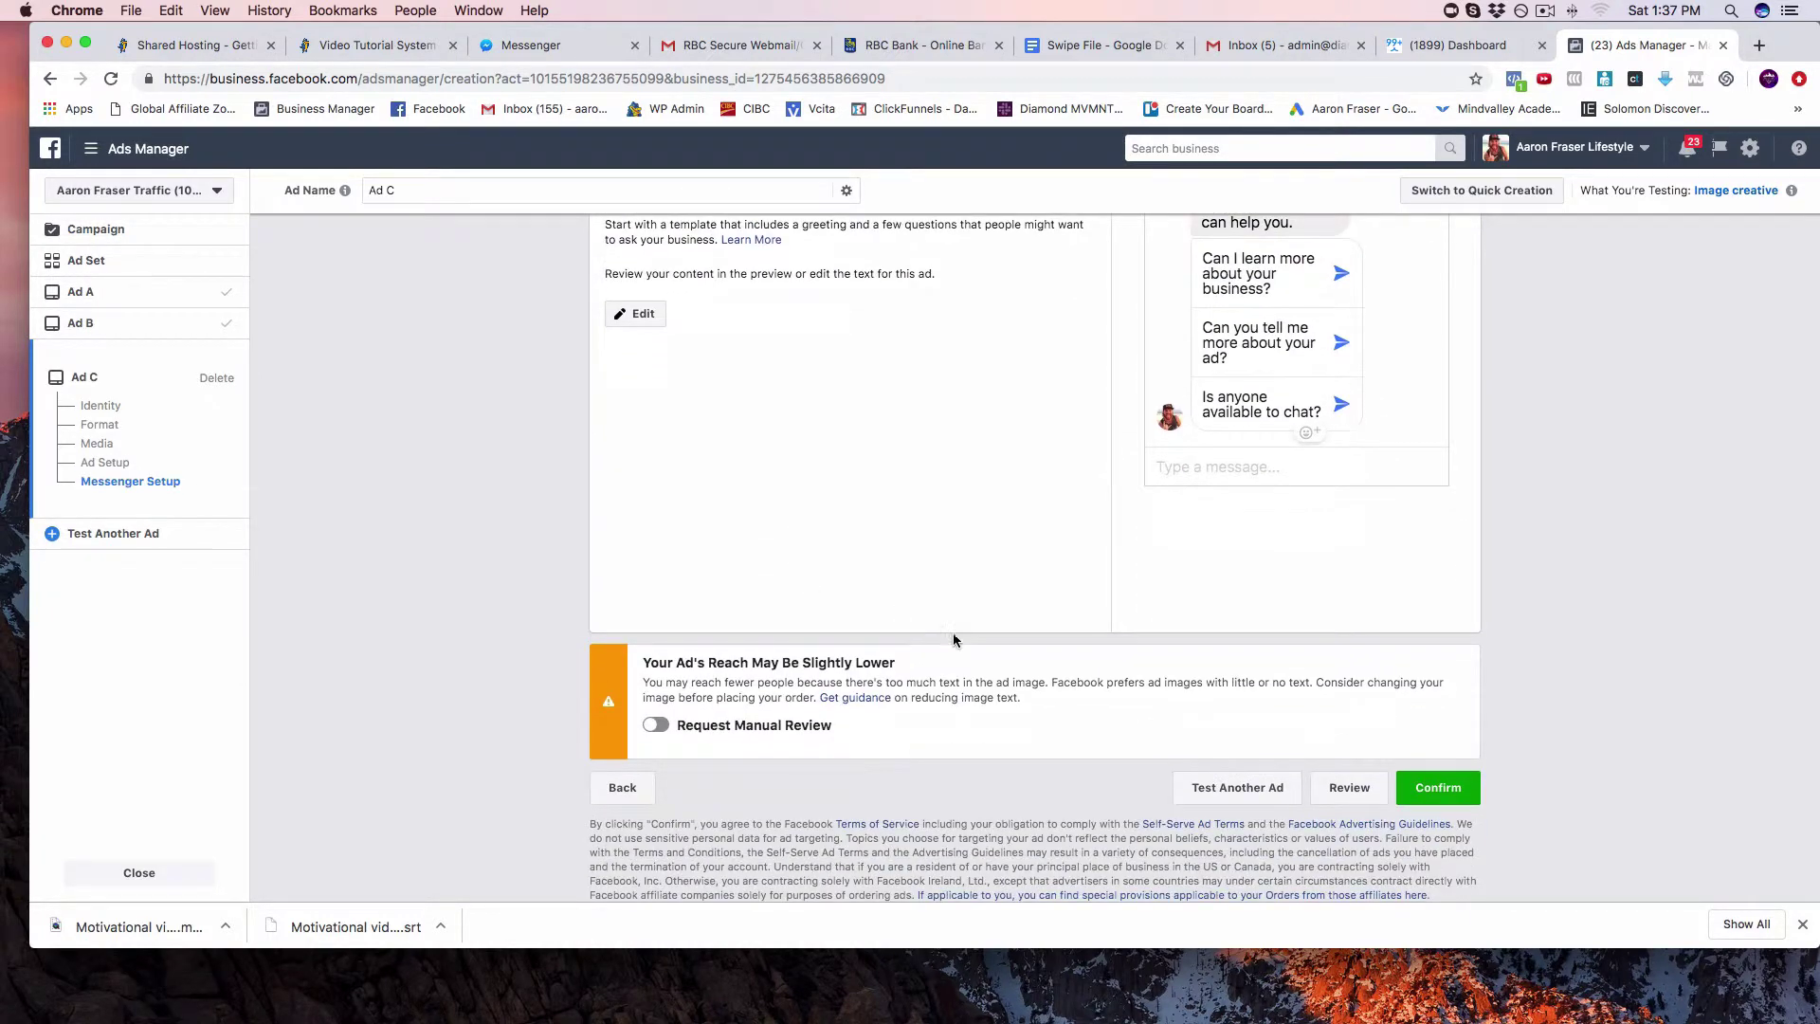
{"action": "left_click", "coordinate": [1257, 788]}
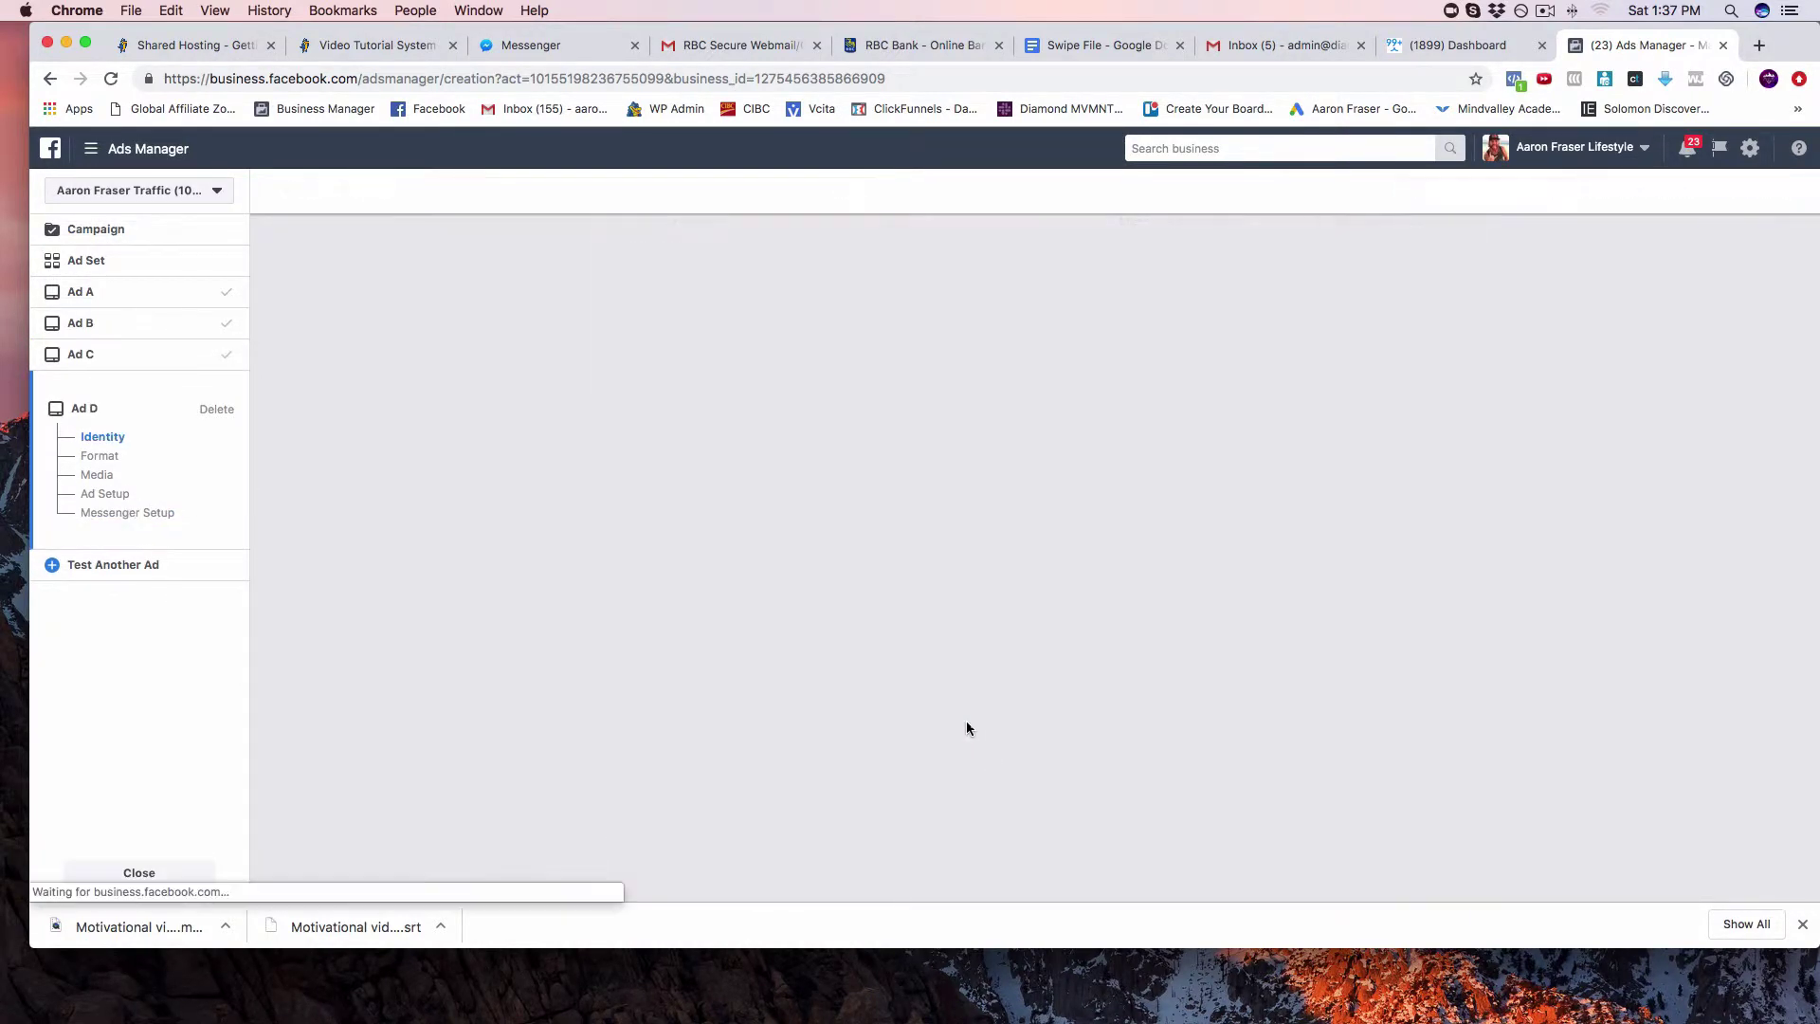
Replace Ad D's image with the 2048 × 2048 photo of the couple on the beach from the Page images and apply the Square (1:1) crop
{"action": "scroll", "coordinate": [877, 554], "scroll_direction": "down", "scroll_amount": 5}
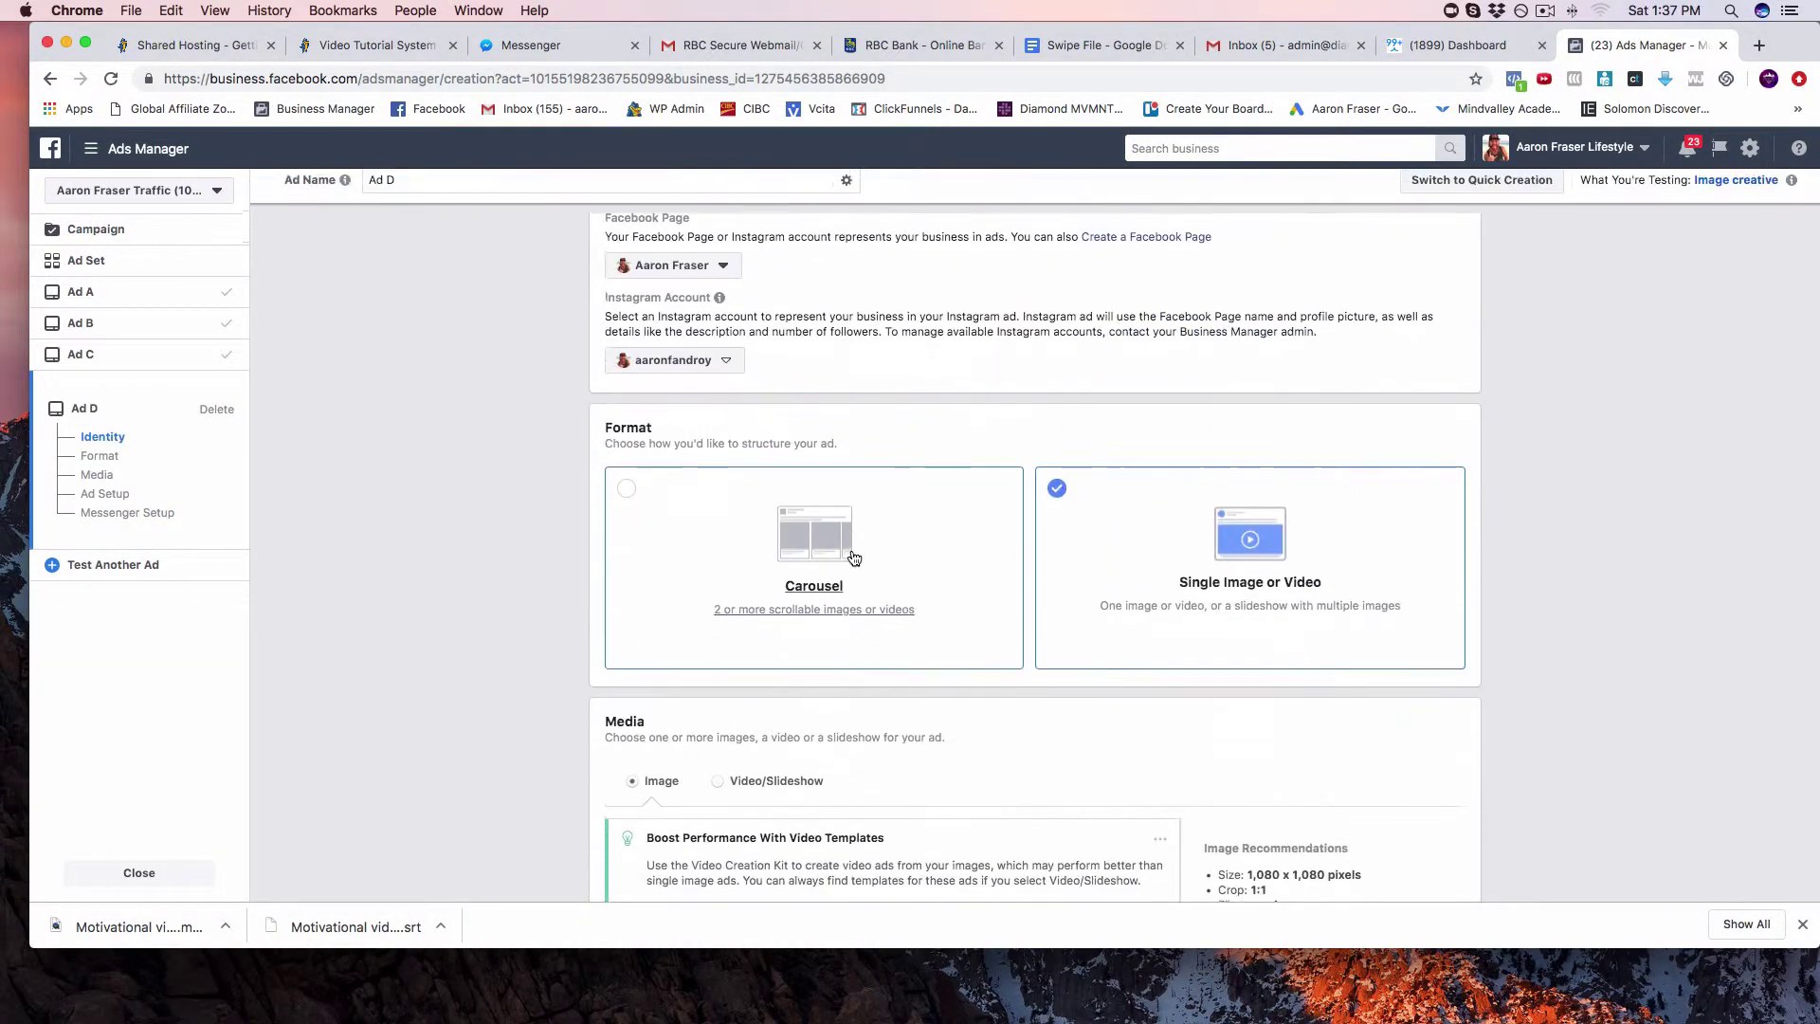
{"action": "scroll", "coordinate": [857, 566], "scroll_direction": "down", "scroll_amount": 3}
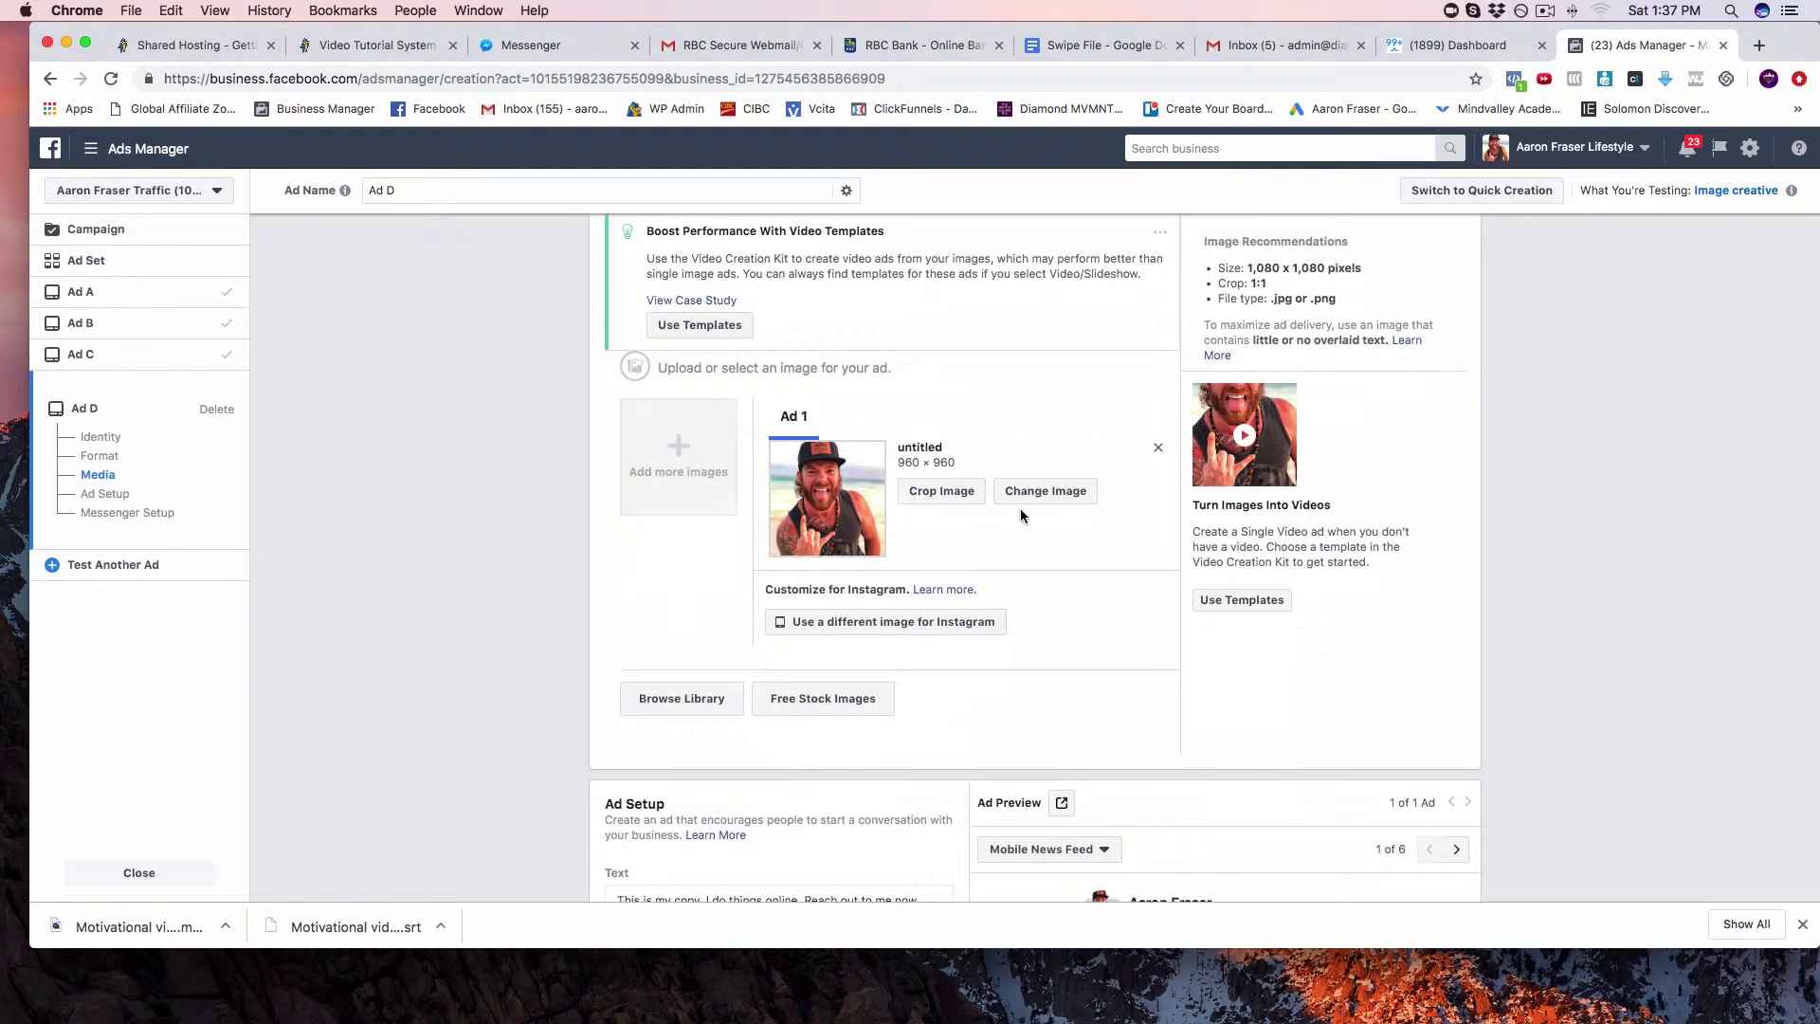
{"action": "left_click", "coordinate": [1046, 493]}
{"action": "left_click", "coordinate": [850, 254]}
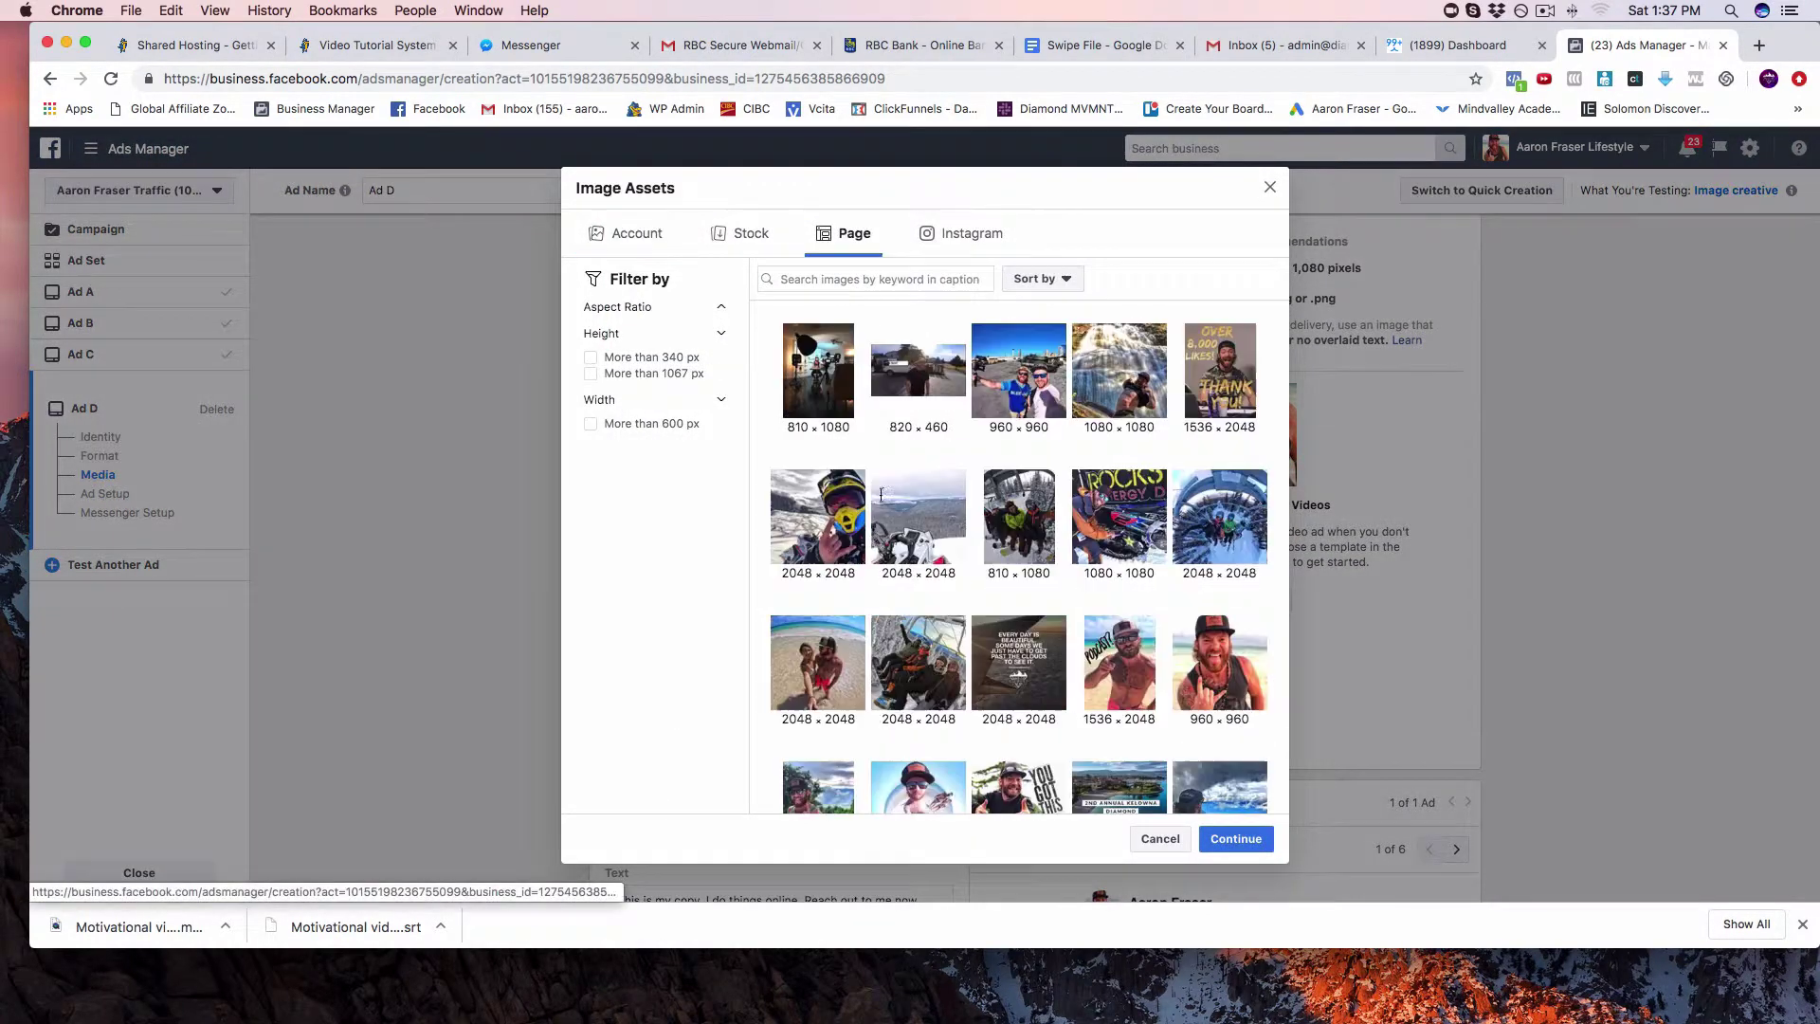
{"action": "scroll", "coordinate": [976, 578], "scroll_direction": "down", "scroll_amount": 5}
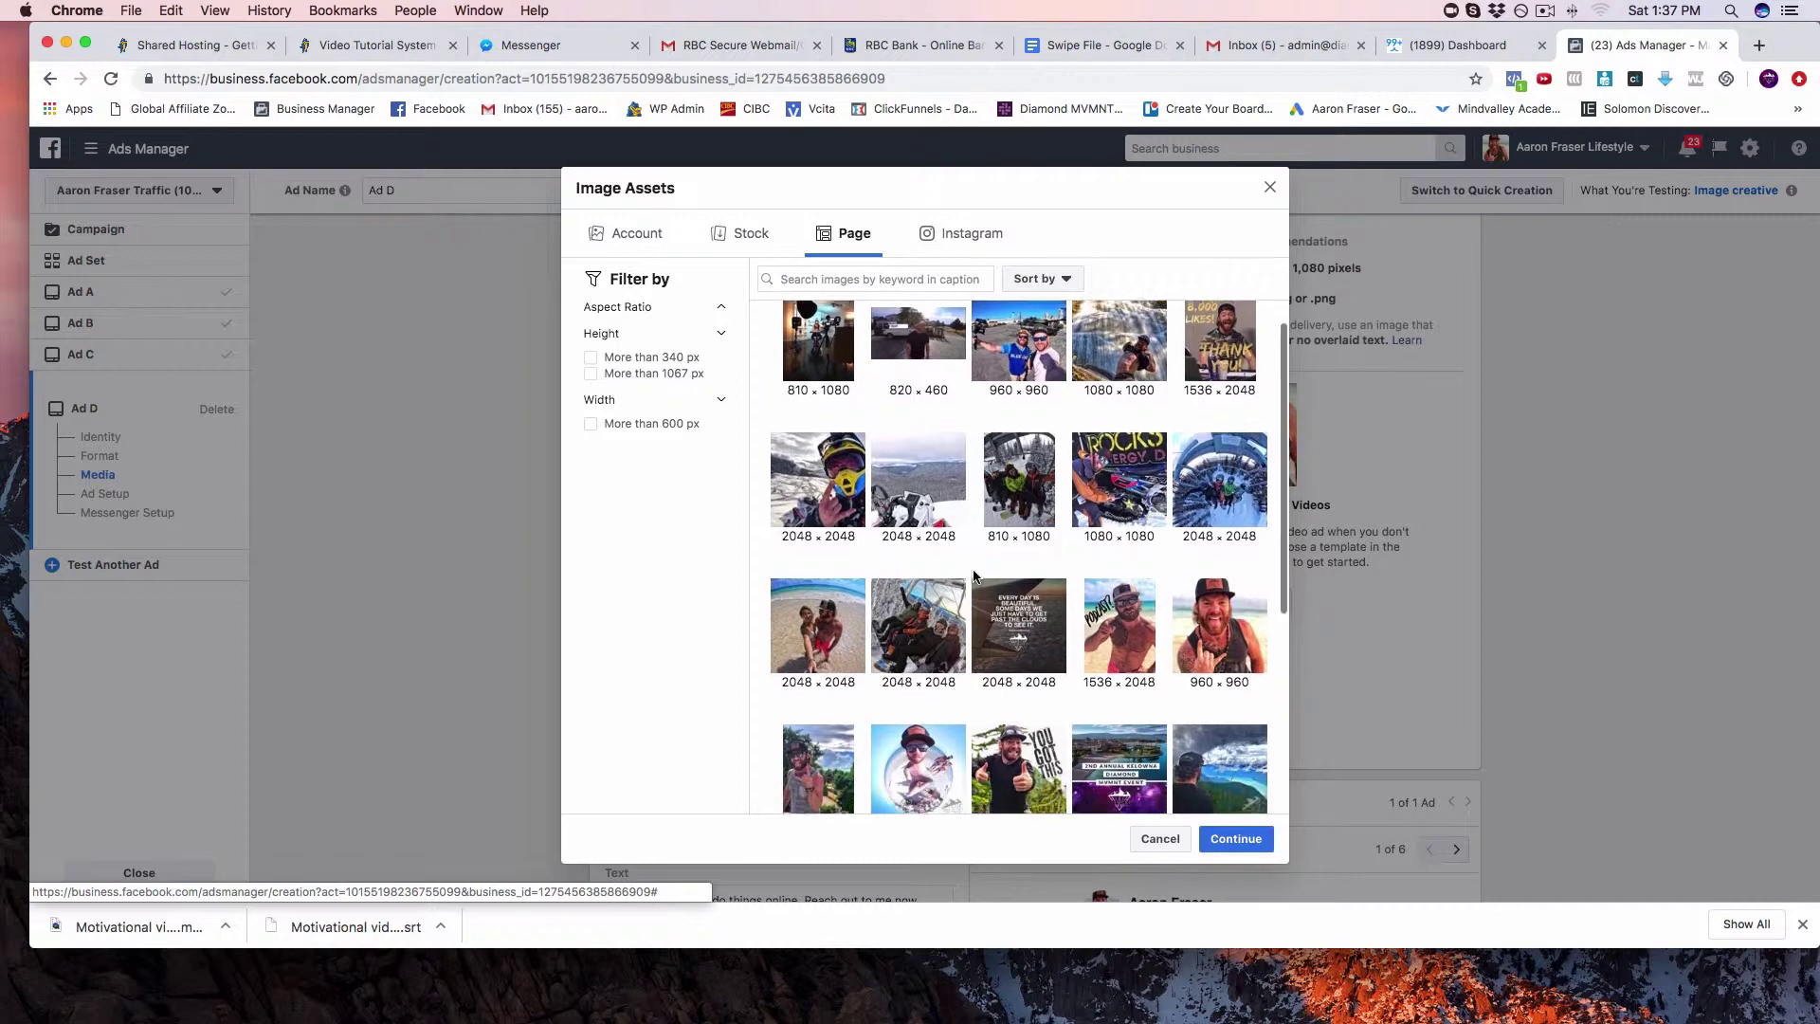
{"action": "scroll", "coordinate": [975, 574], "scroll_direction": "down", "scroll_amount": 5}
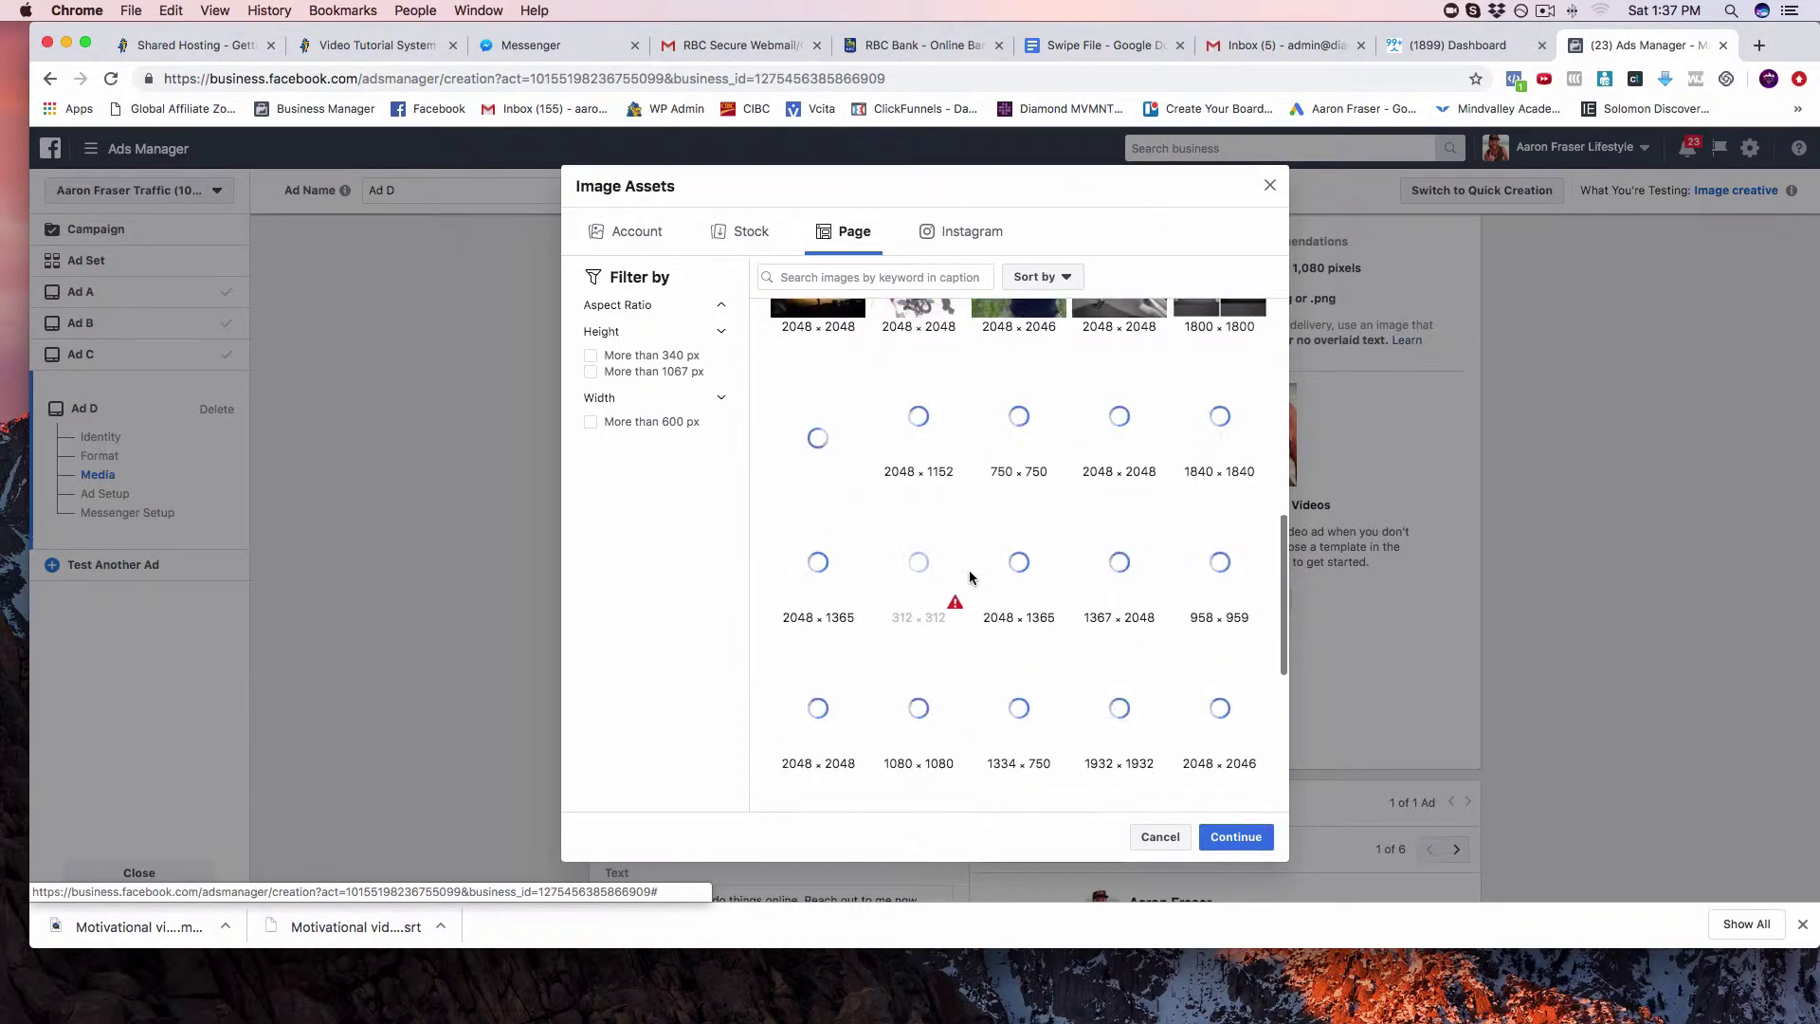
{"action": "scroll", "coordinate": [974, 574], "scroll_direction": "down", "scroll_amount": 5}
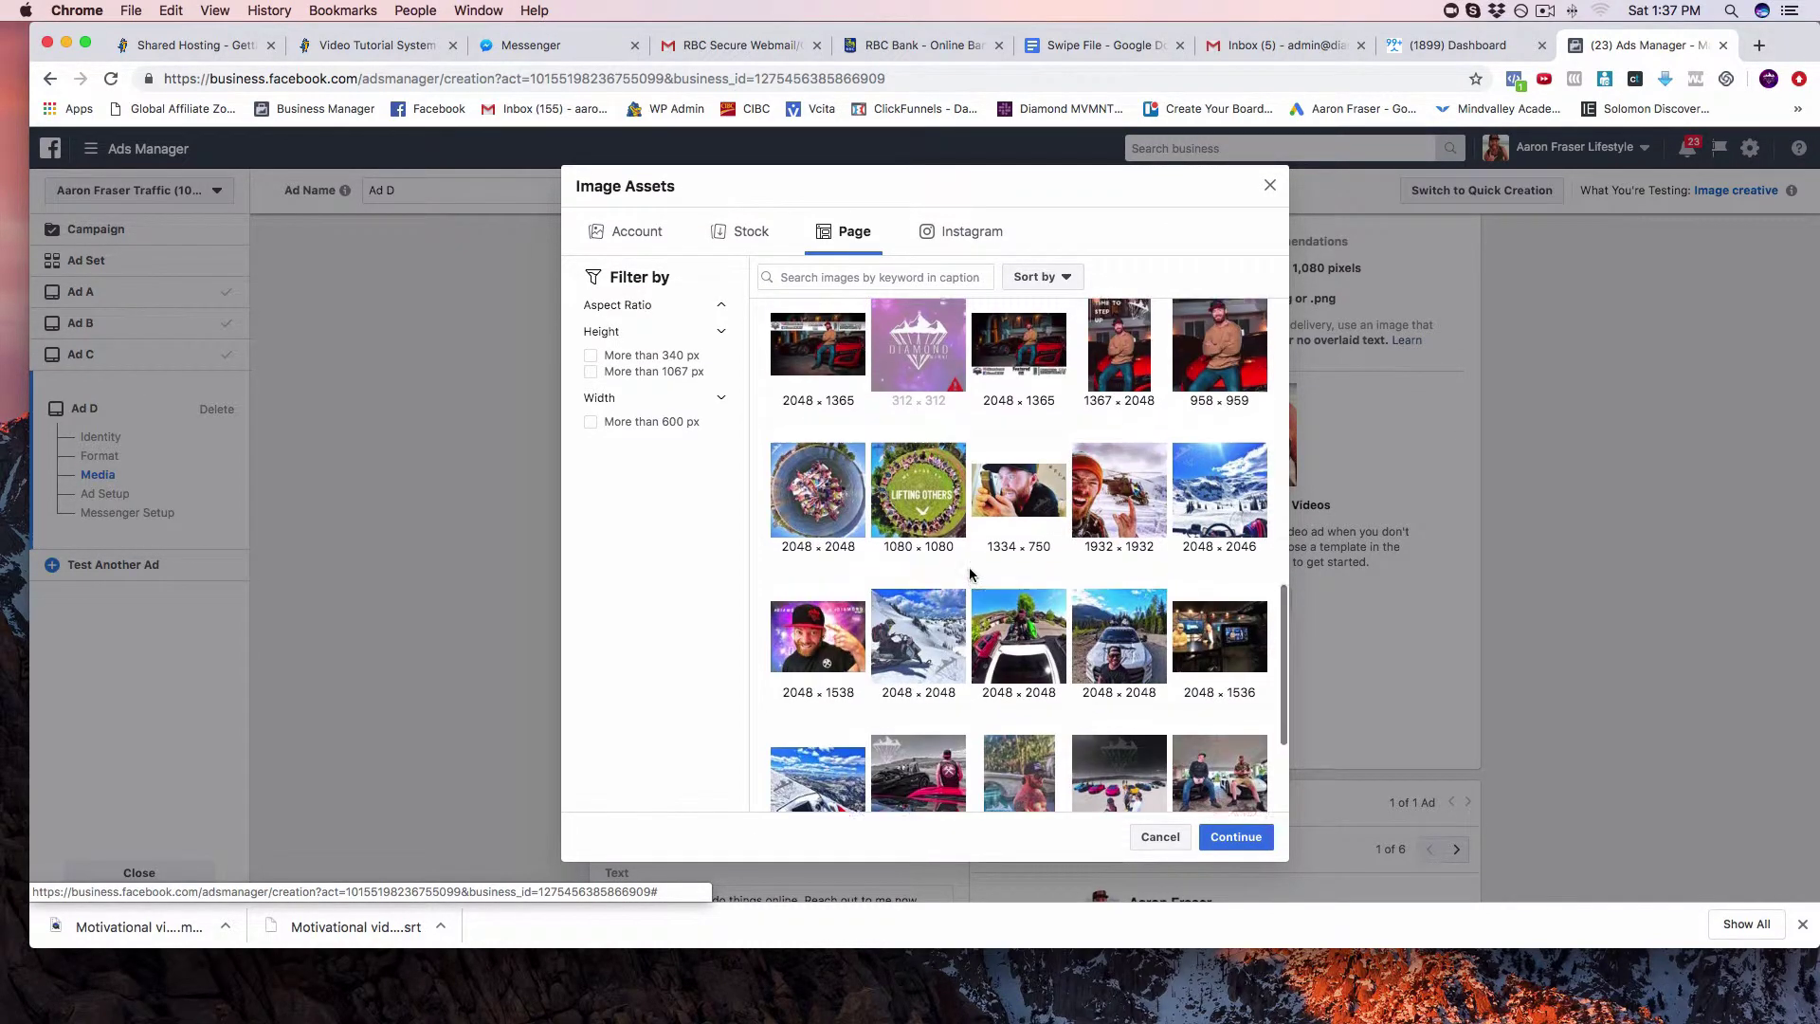
{"action": "scroll", "coordinate": [969, 573], "scroll_direction": "up", "scroll_amount": 3}
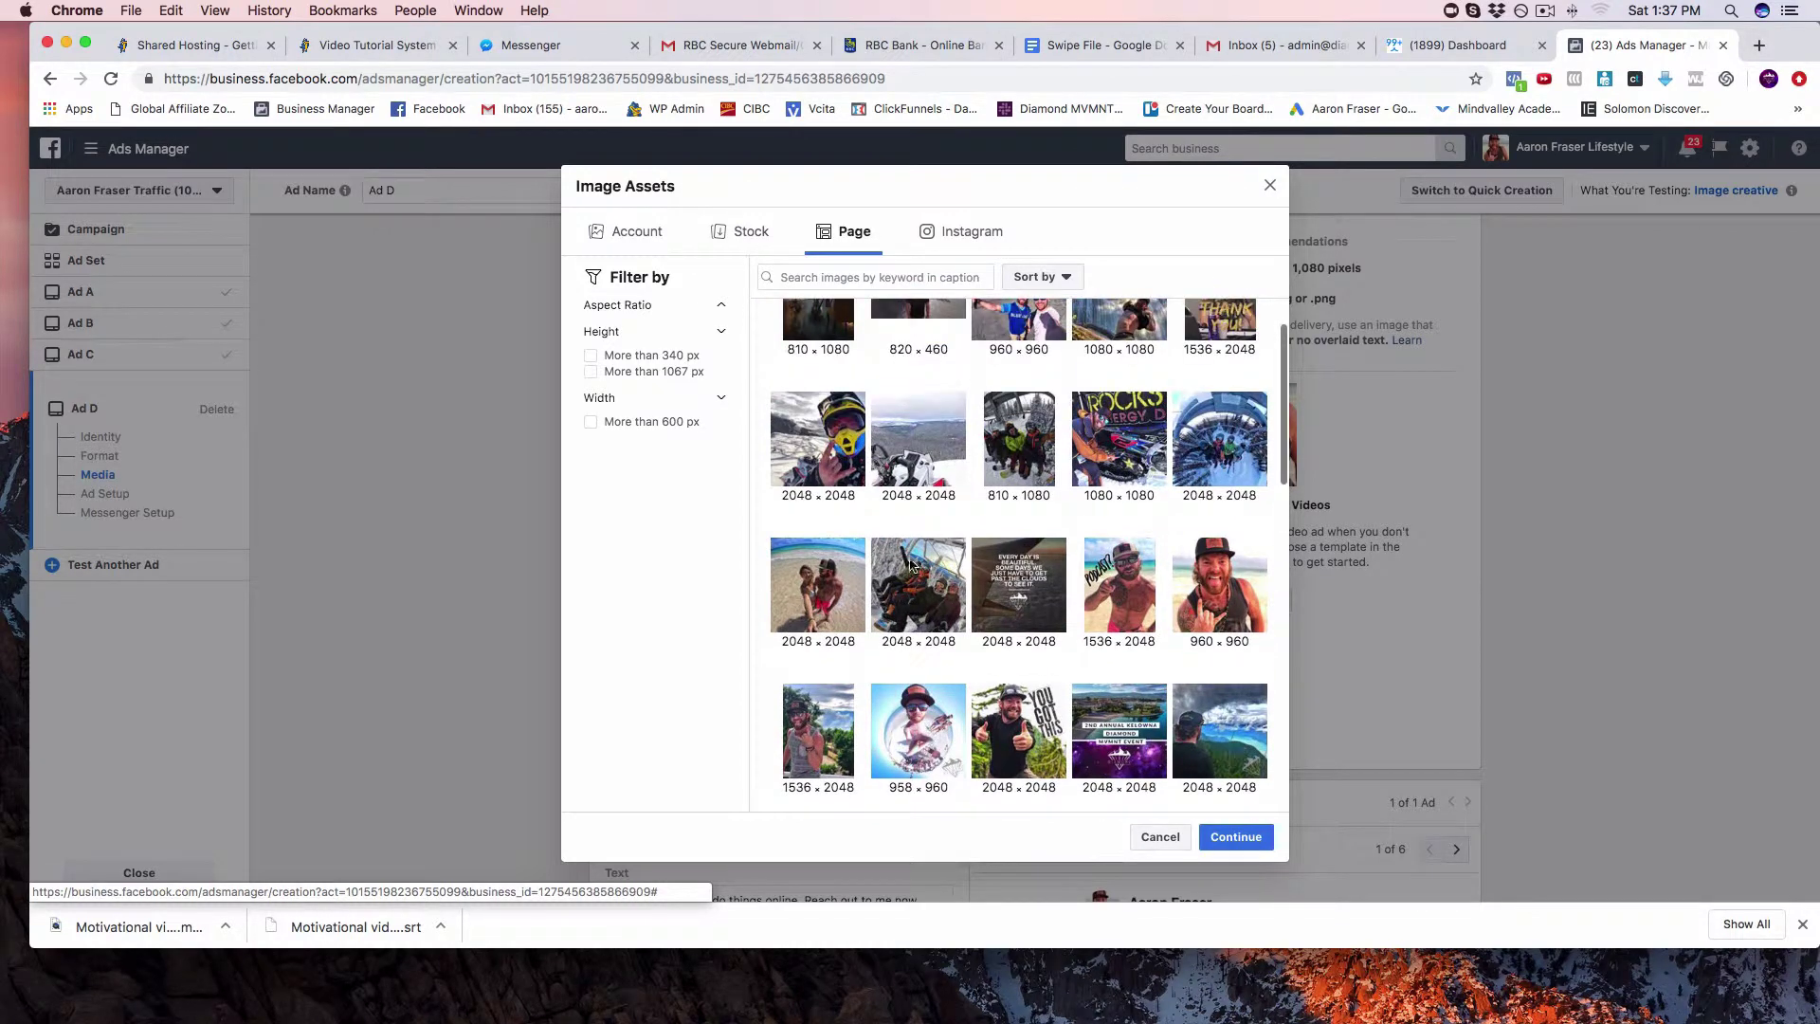
{"action": "left_click", "coordinate": [834, 583]}
{"action": "left_click", "coordinate": [1236, 835]}
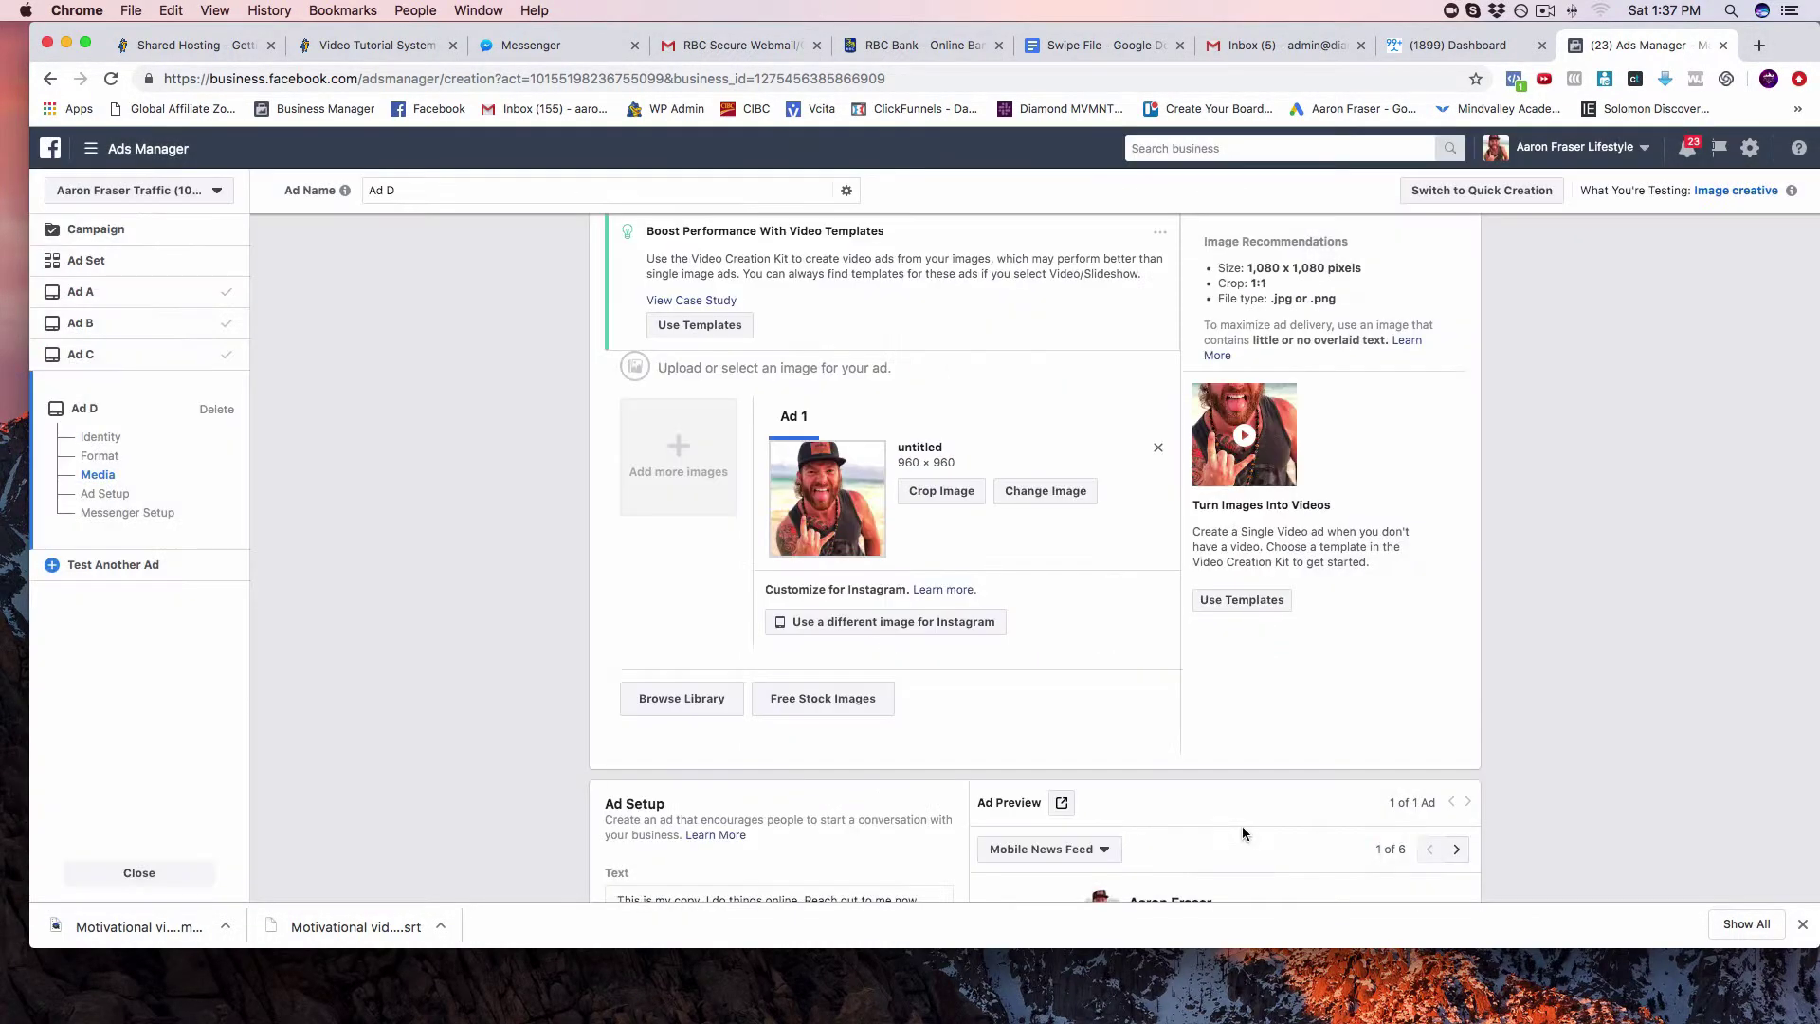
{"action": "left_click", "coordinate": [941, 490]}
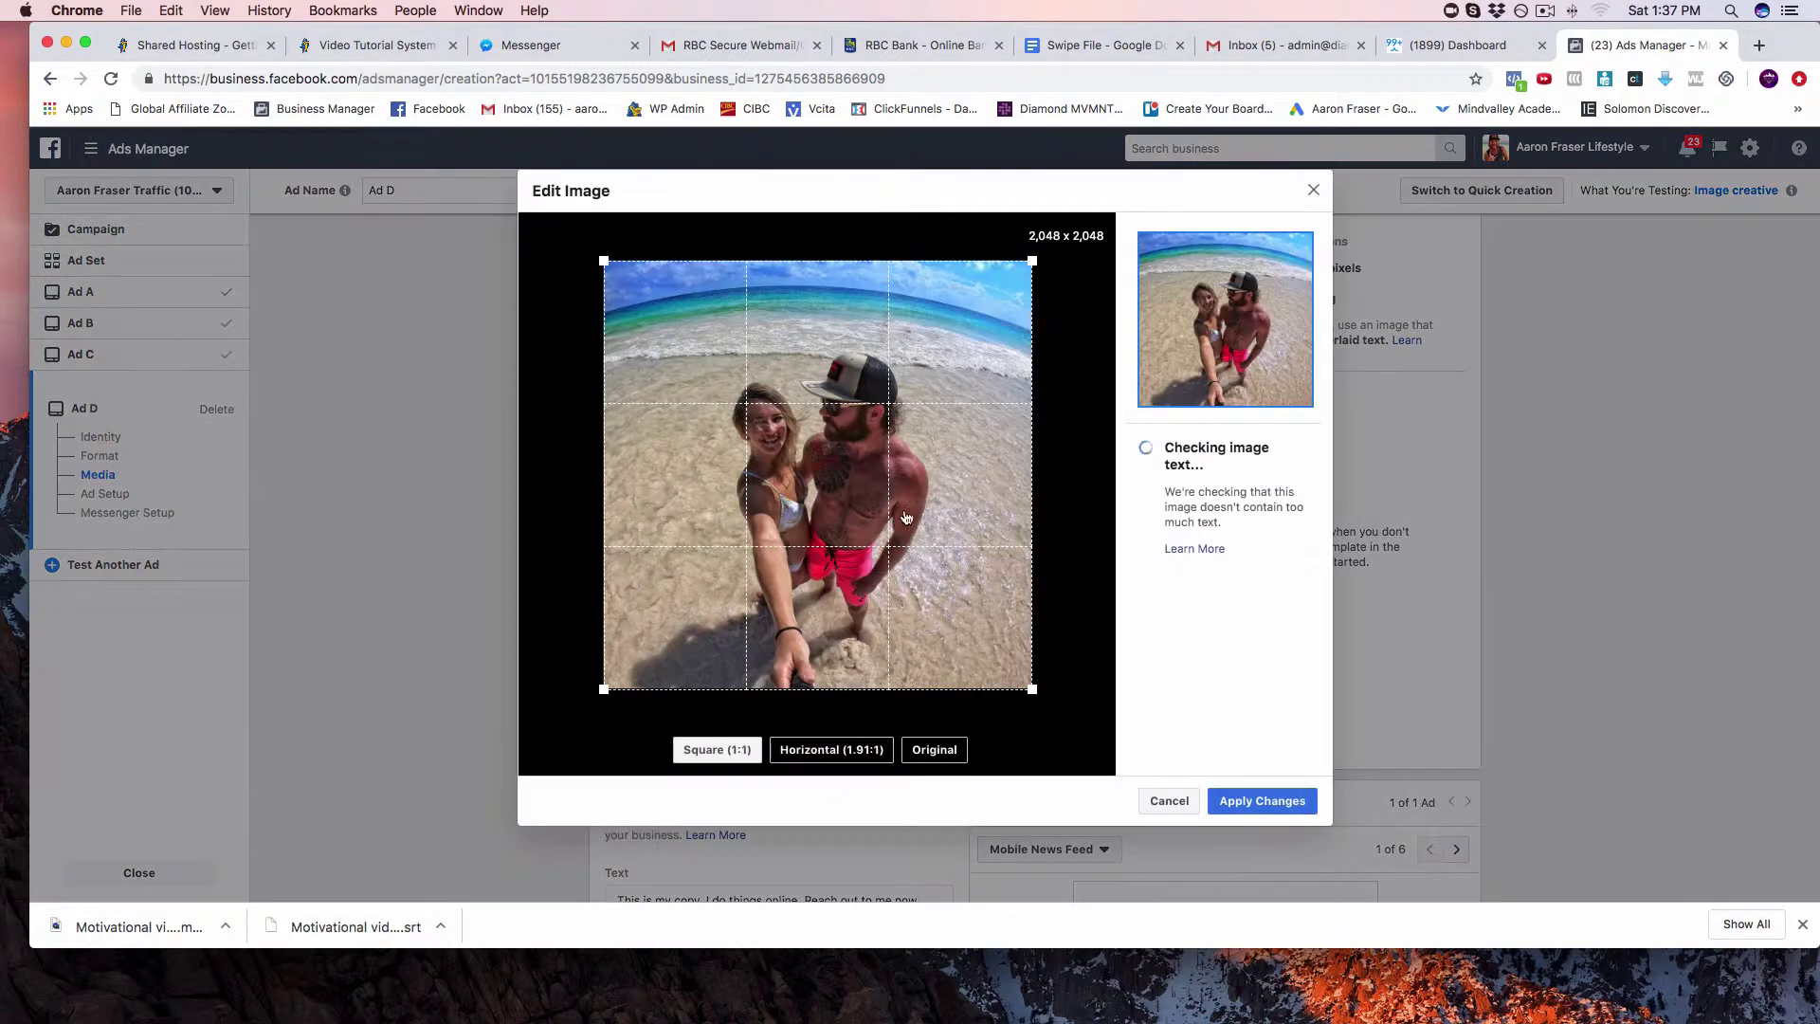
{"action": "left_click", "coordinate": [1285, 801]}
Review Ad D's ad setup, conversion tracking, Messenger setup, identity and format
{"action": "scroll", "coordinate": [825, 572], "scroll_direction": "down", "scroll_amount": 3}
{"action": "scroll", "coordinate": [824, 571], "scroll_direction": "down", "scroll_amount": 7}
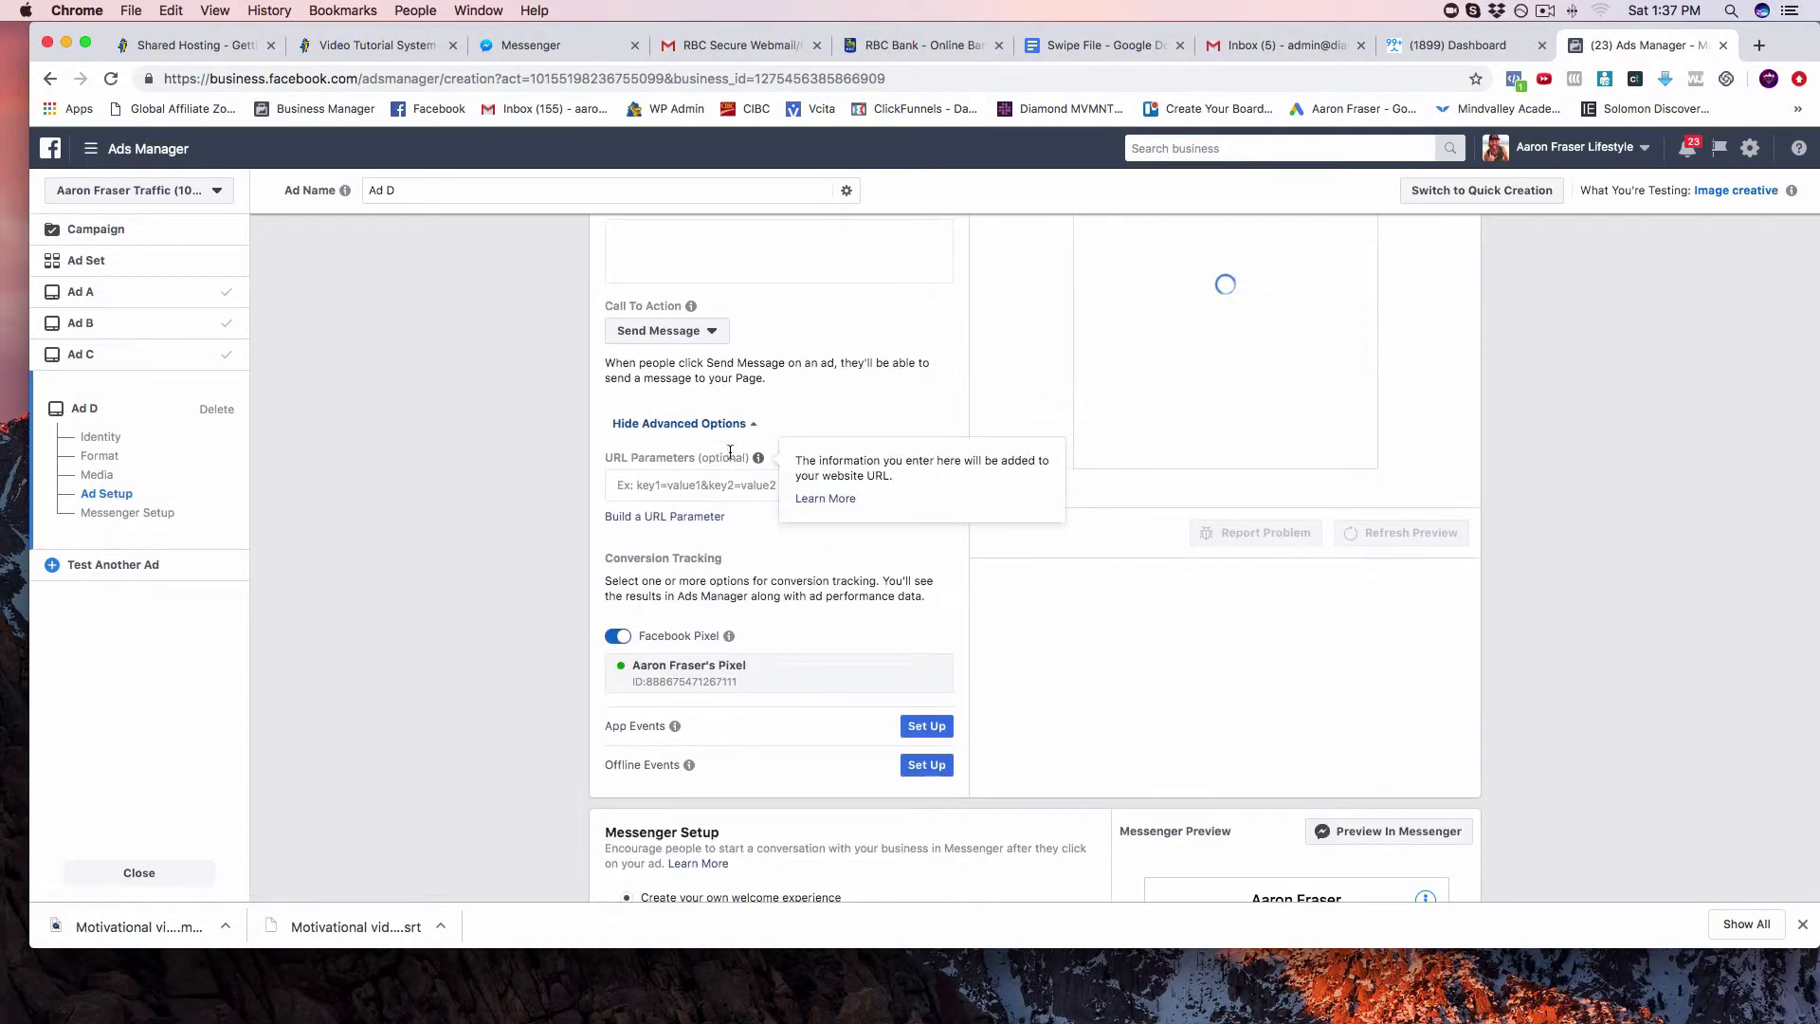
{"action": "scroll", "coordinate": [734, 531], "scroll_direction": "down", "scroll_amount": 1}
{"action": "scroll", "coordinate": [749, 647], "scroll_direction": "down", "scroll_amount": 10}
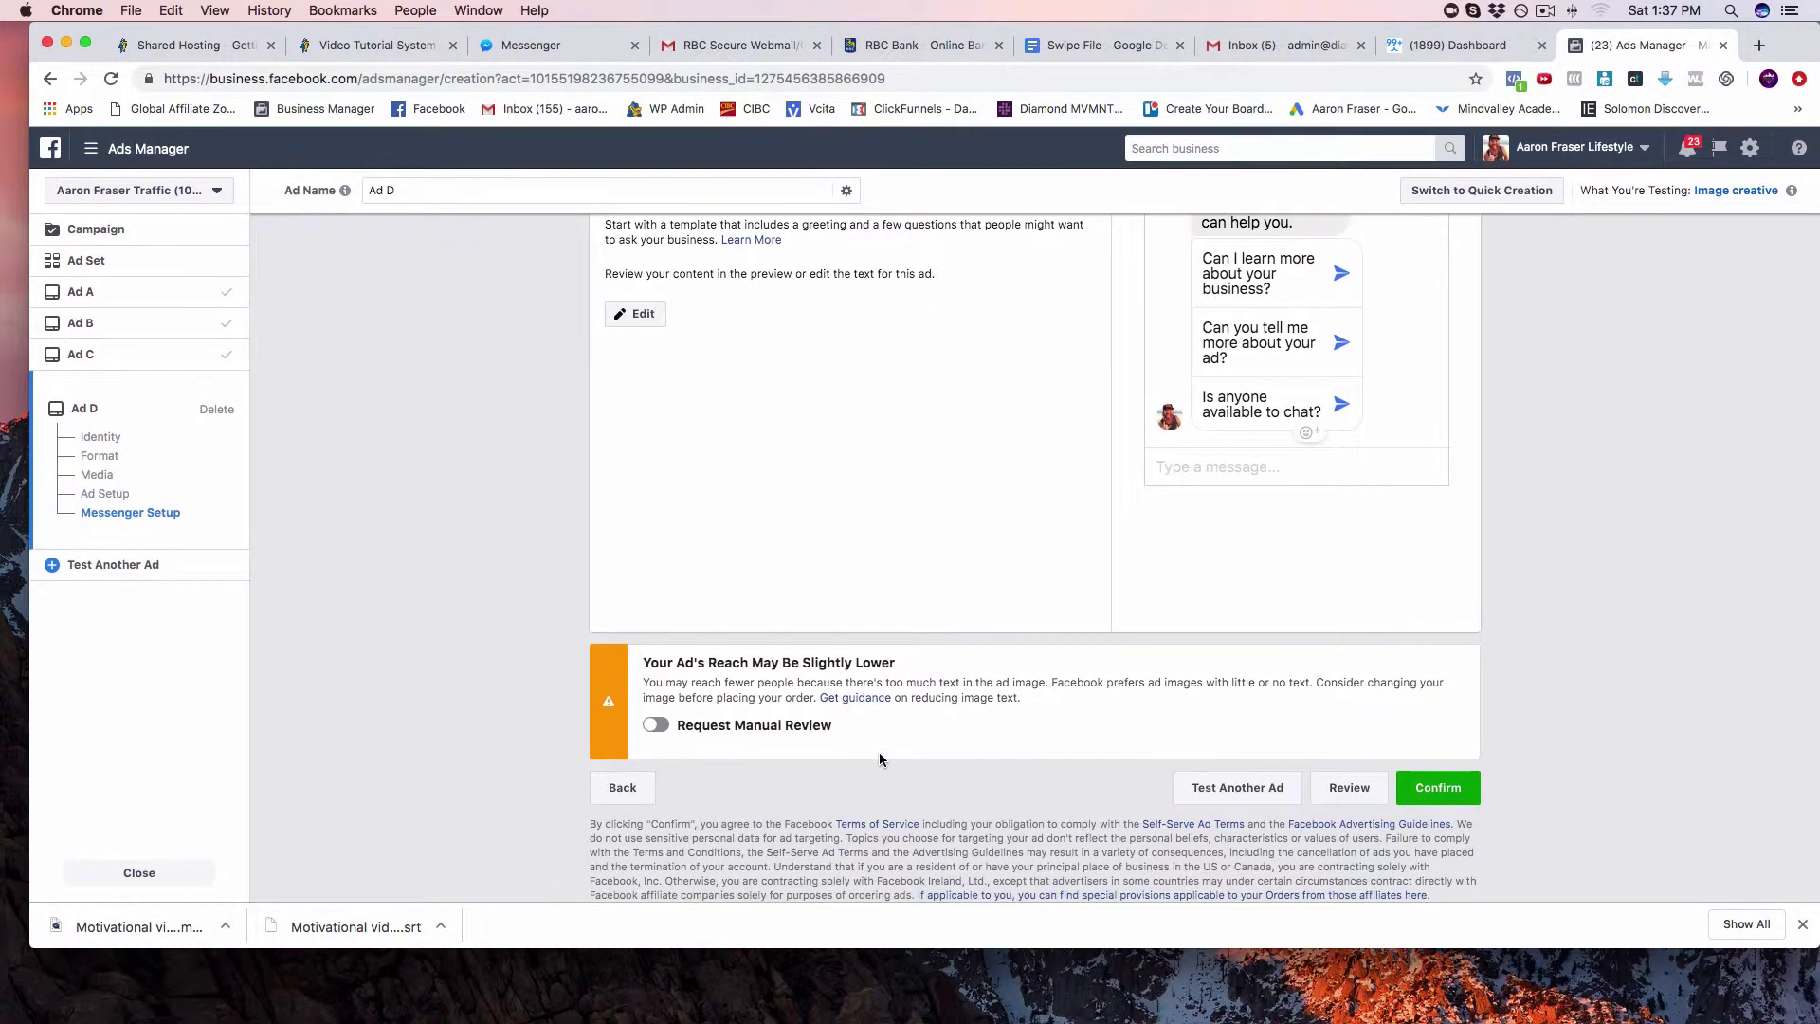
{"action": "left_click", "coordinate": [1468, 801]}
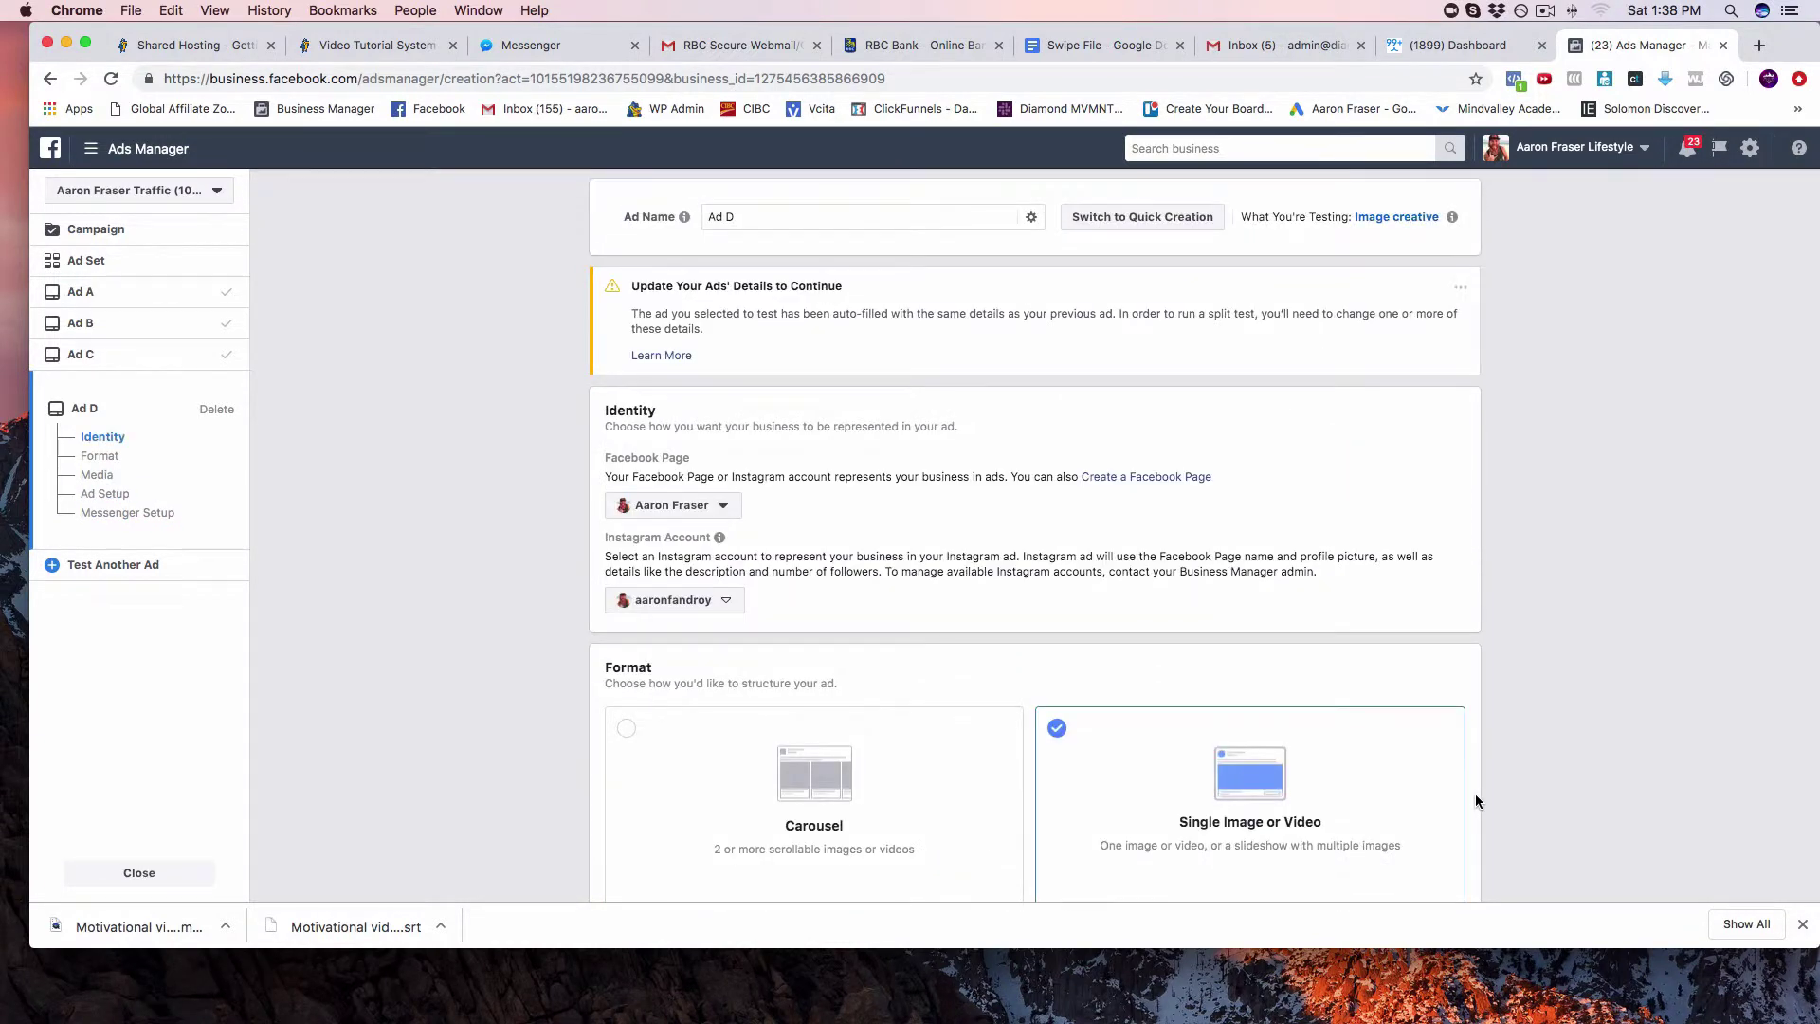
{"action": "scroll", "coordinate": [1475, 796], "scroll_direction": "down", "scroll_amount": 3}
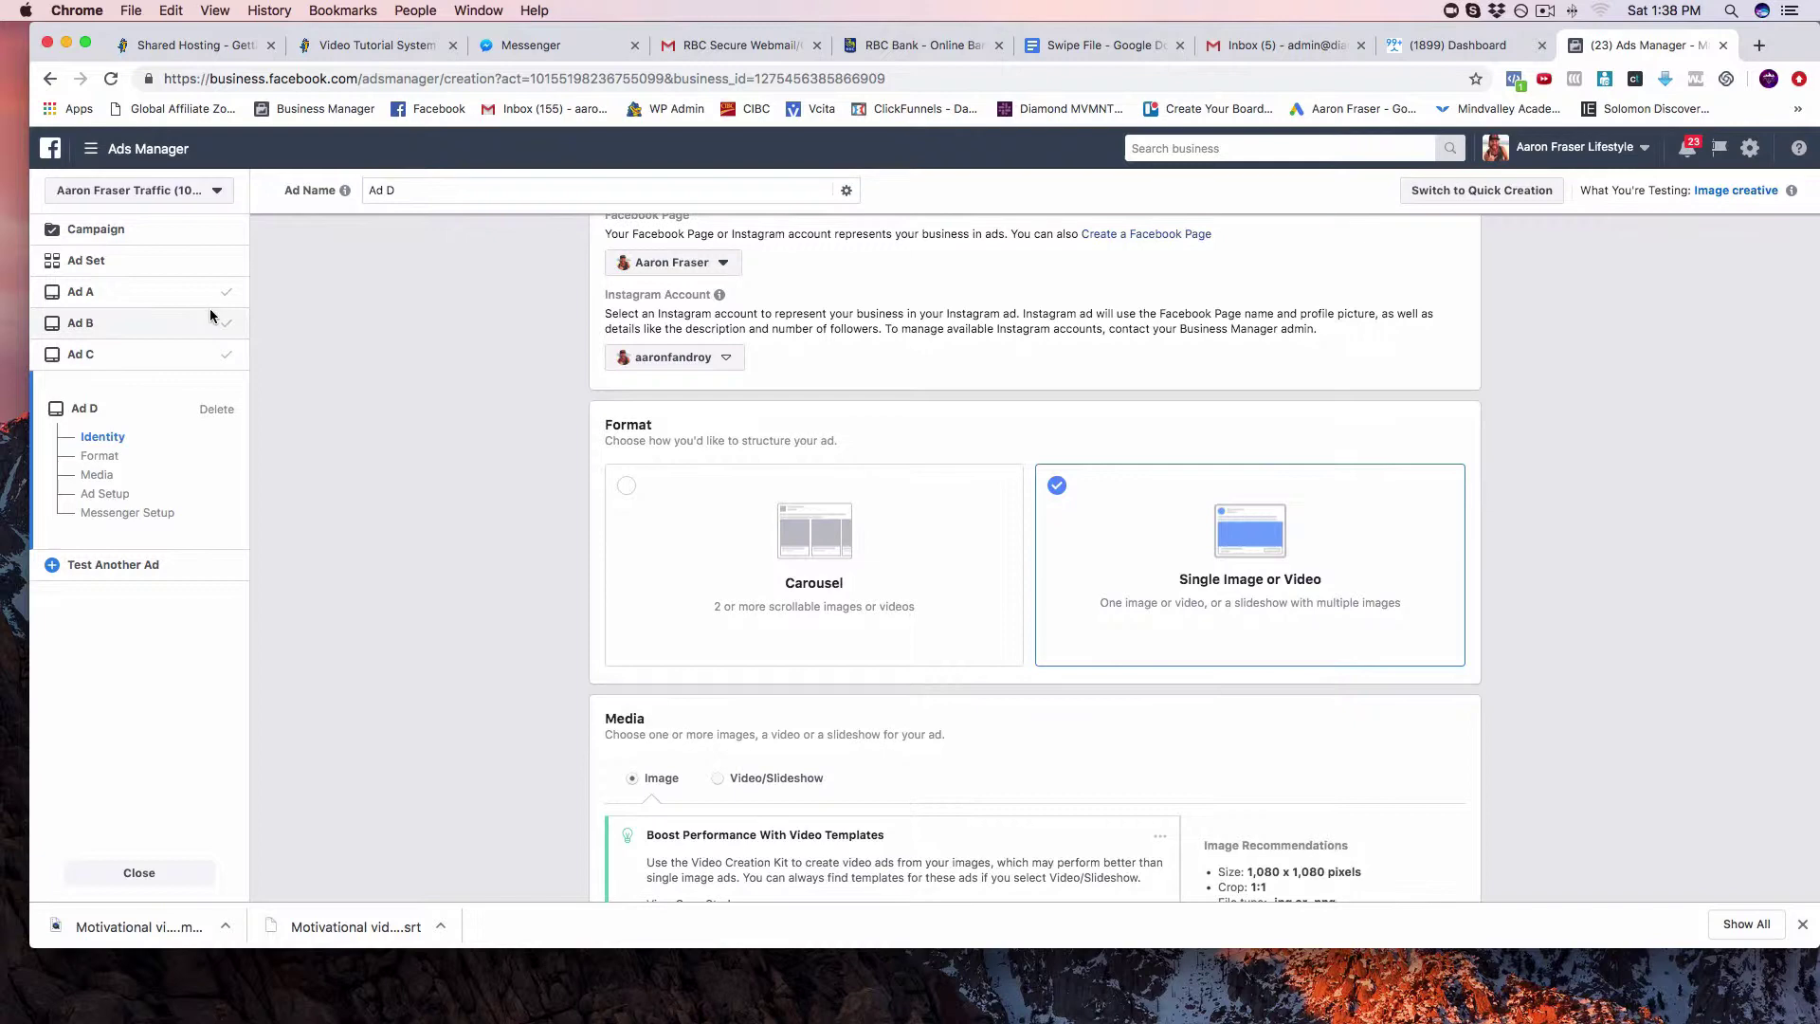
Return to the ad set and review its split-test settings, examining the daily budget, the chance of finding a winner and the duration options
{"action": "left_click", "coordinate": [87, 260]}
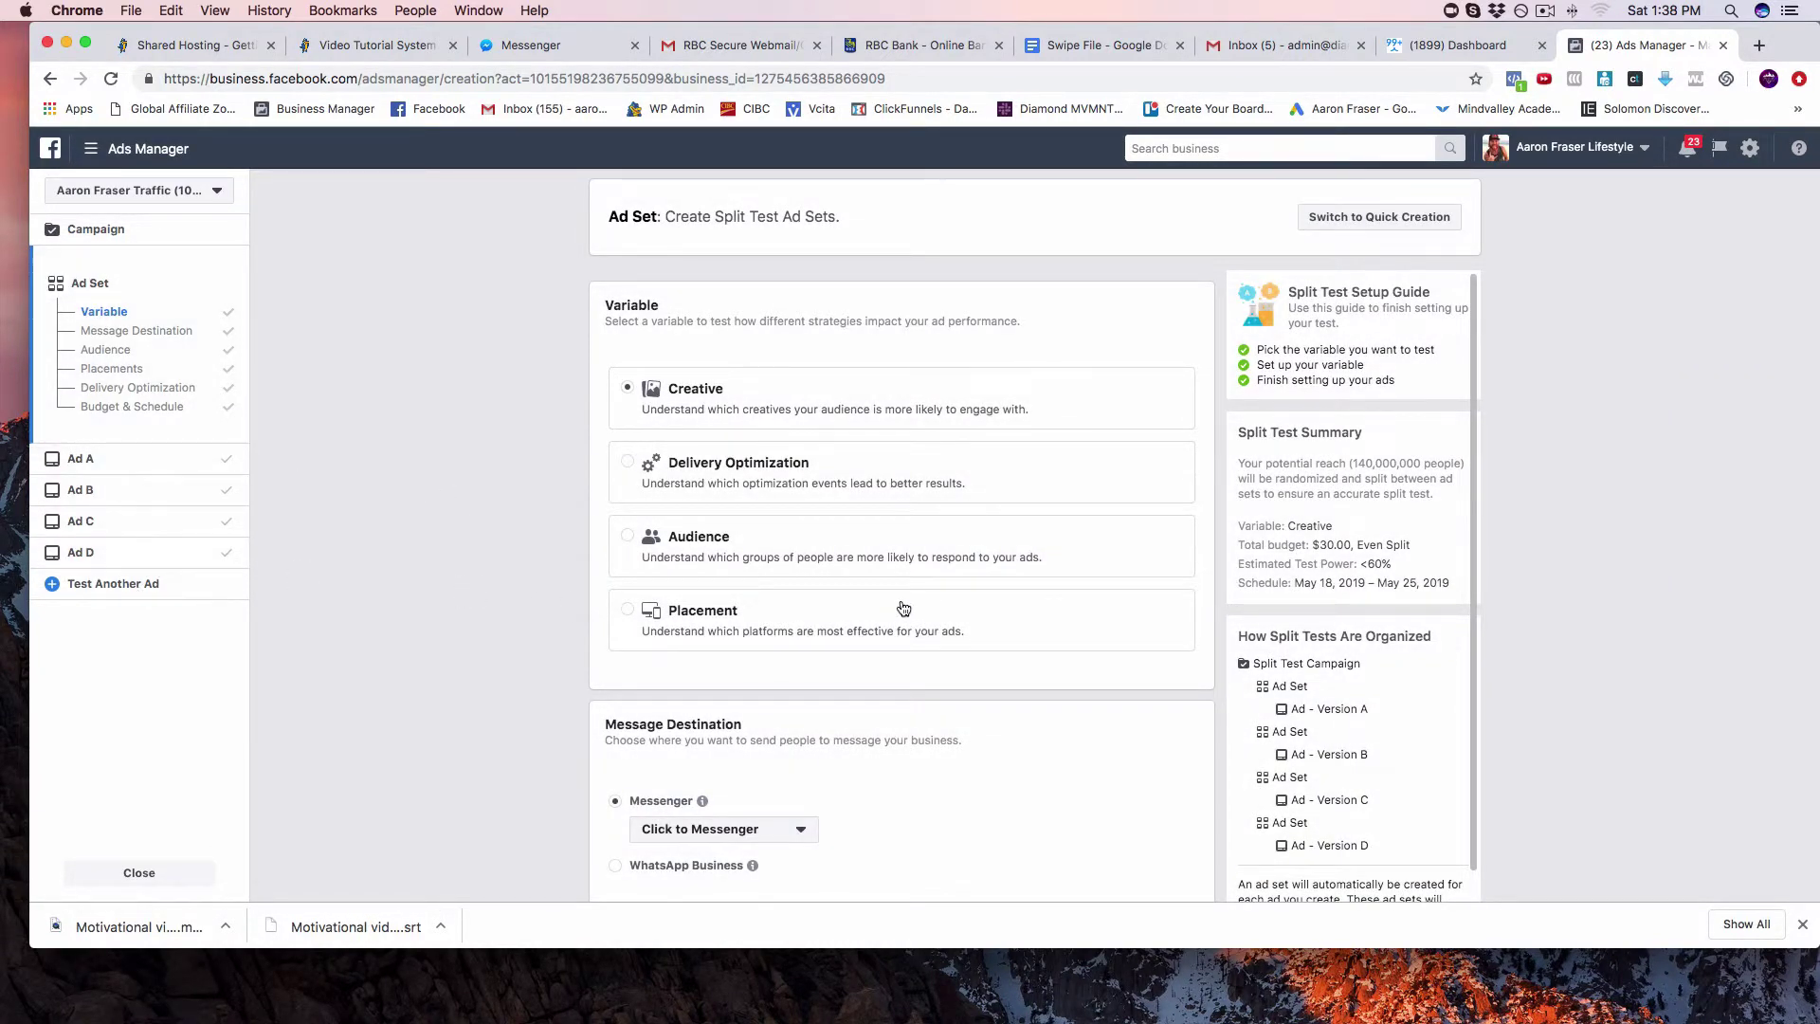
{"action": "scroll", "coordinate": [903, 608], "scroll_direction": "down", "scroll_amount": 5}
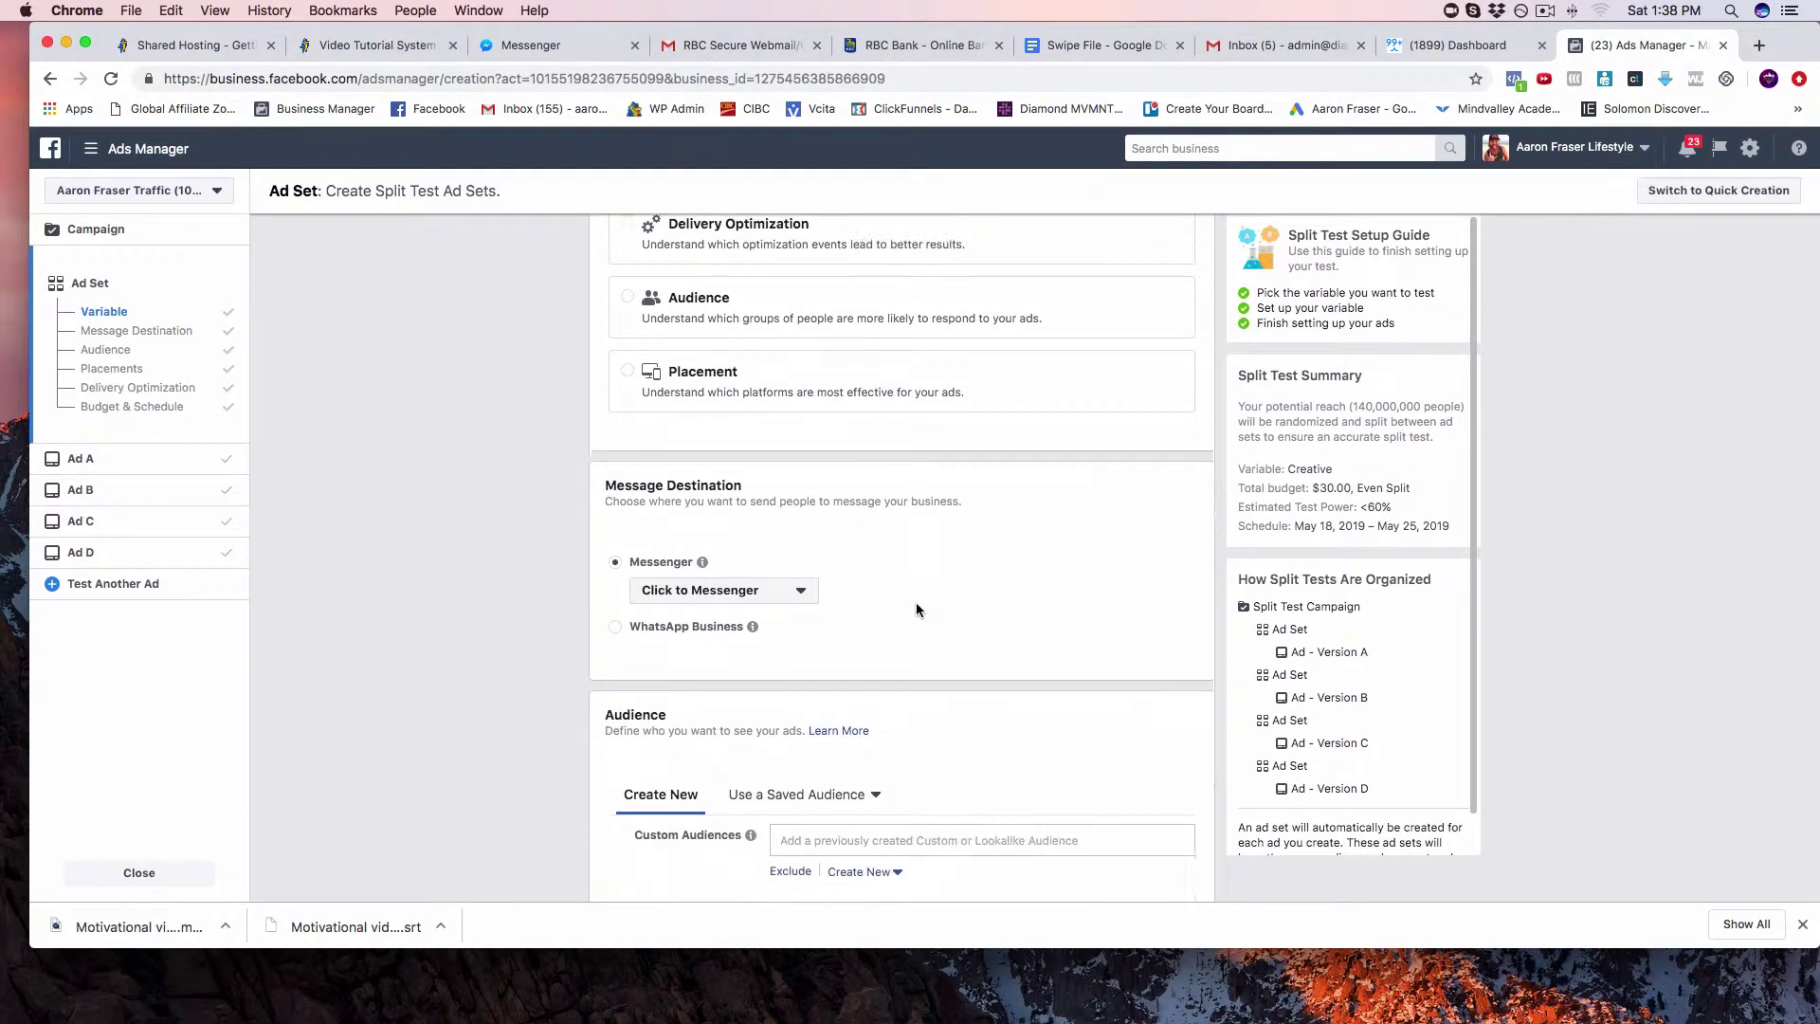
{"action": "scroll", "coordinate": [916, 607], "scroll_direction": "down", "scroll_amount": 15}
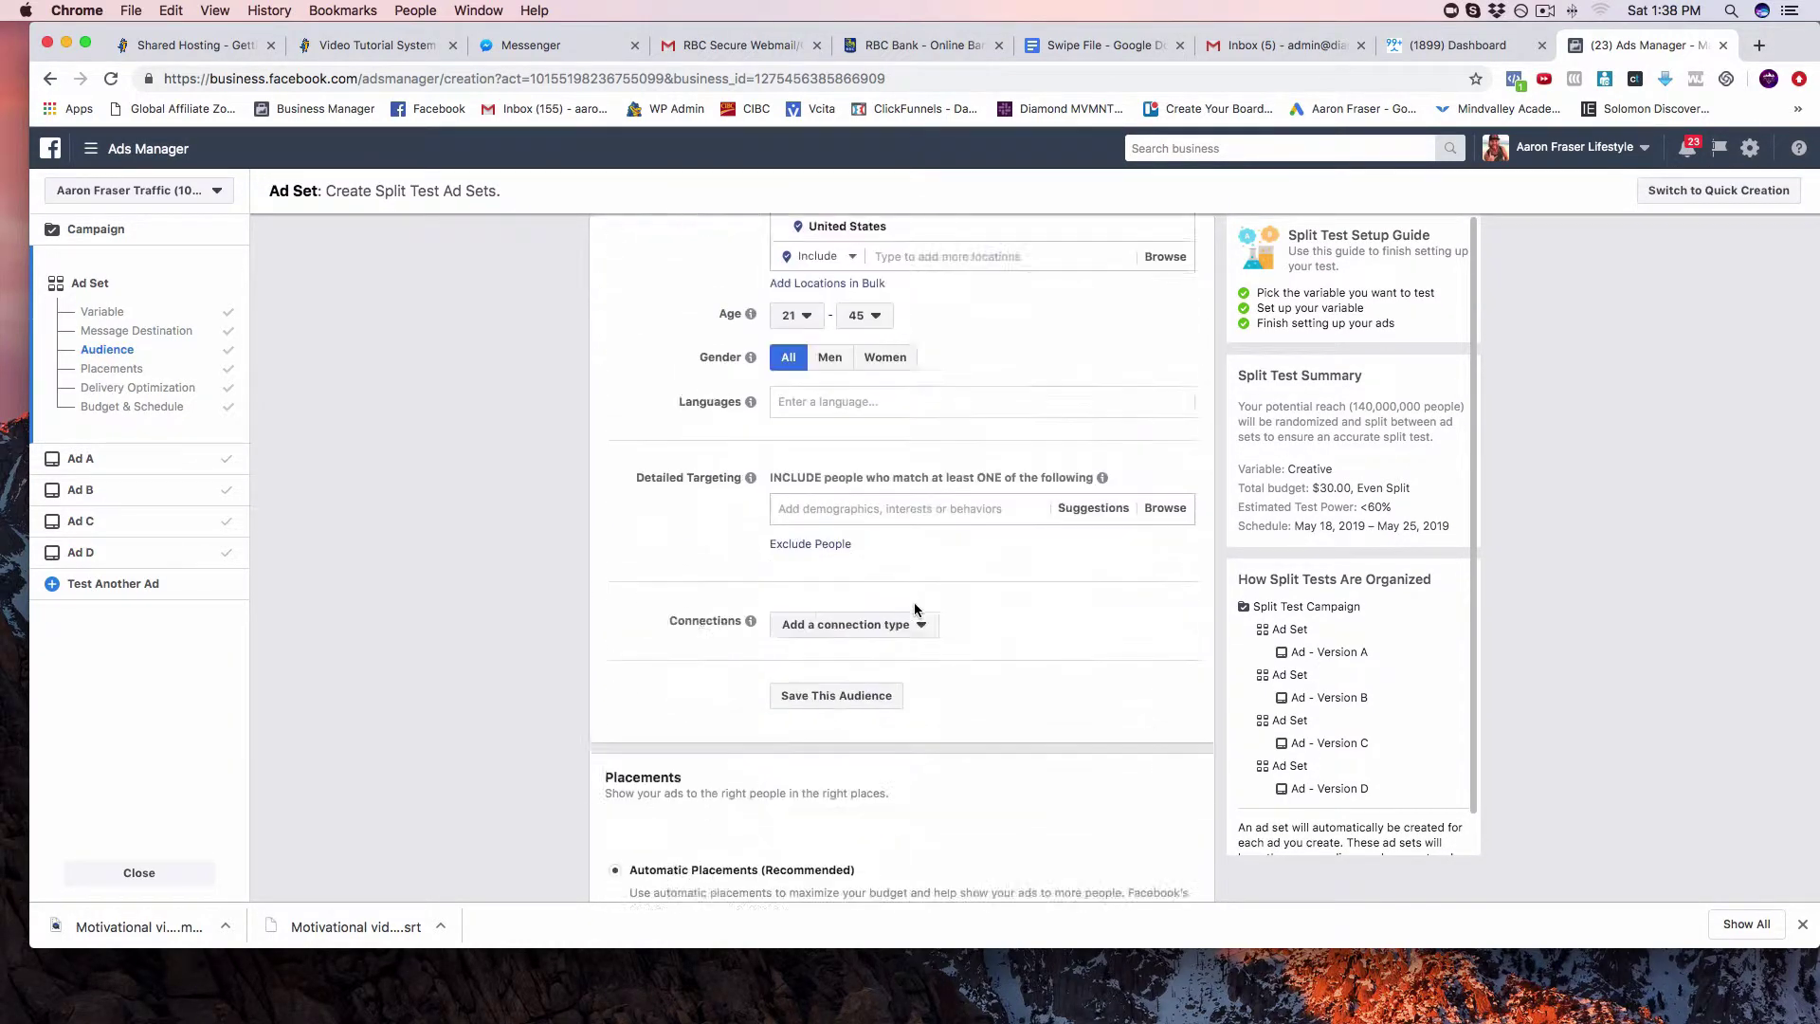
{"action": "scroll", "coordinate": [915, 607], "scroll_direction": "down", "scroll_amount": 4}
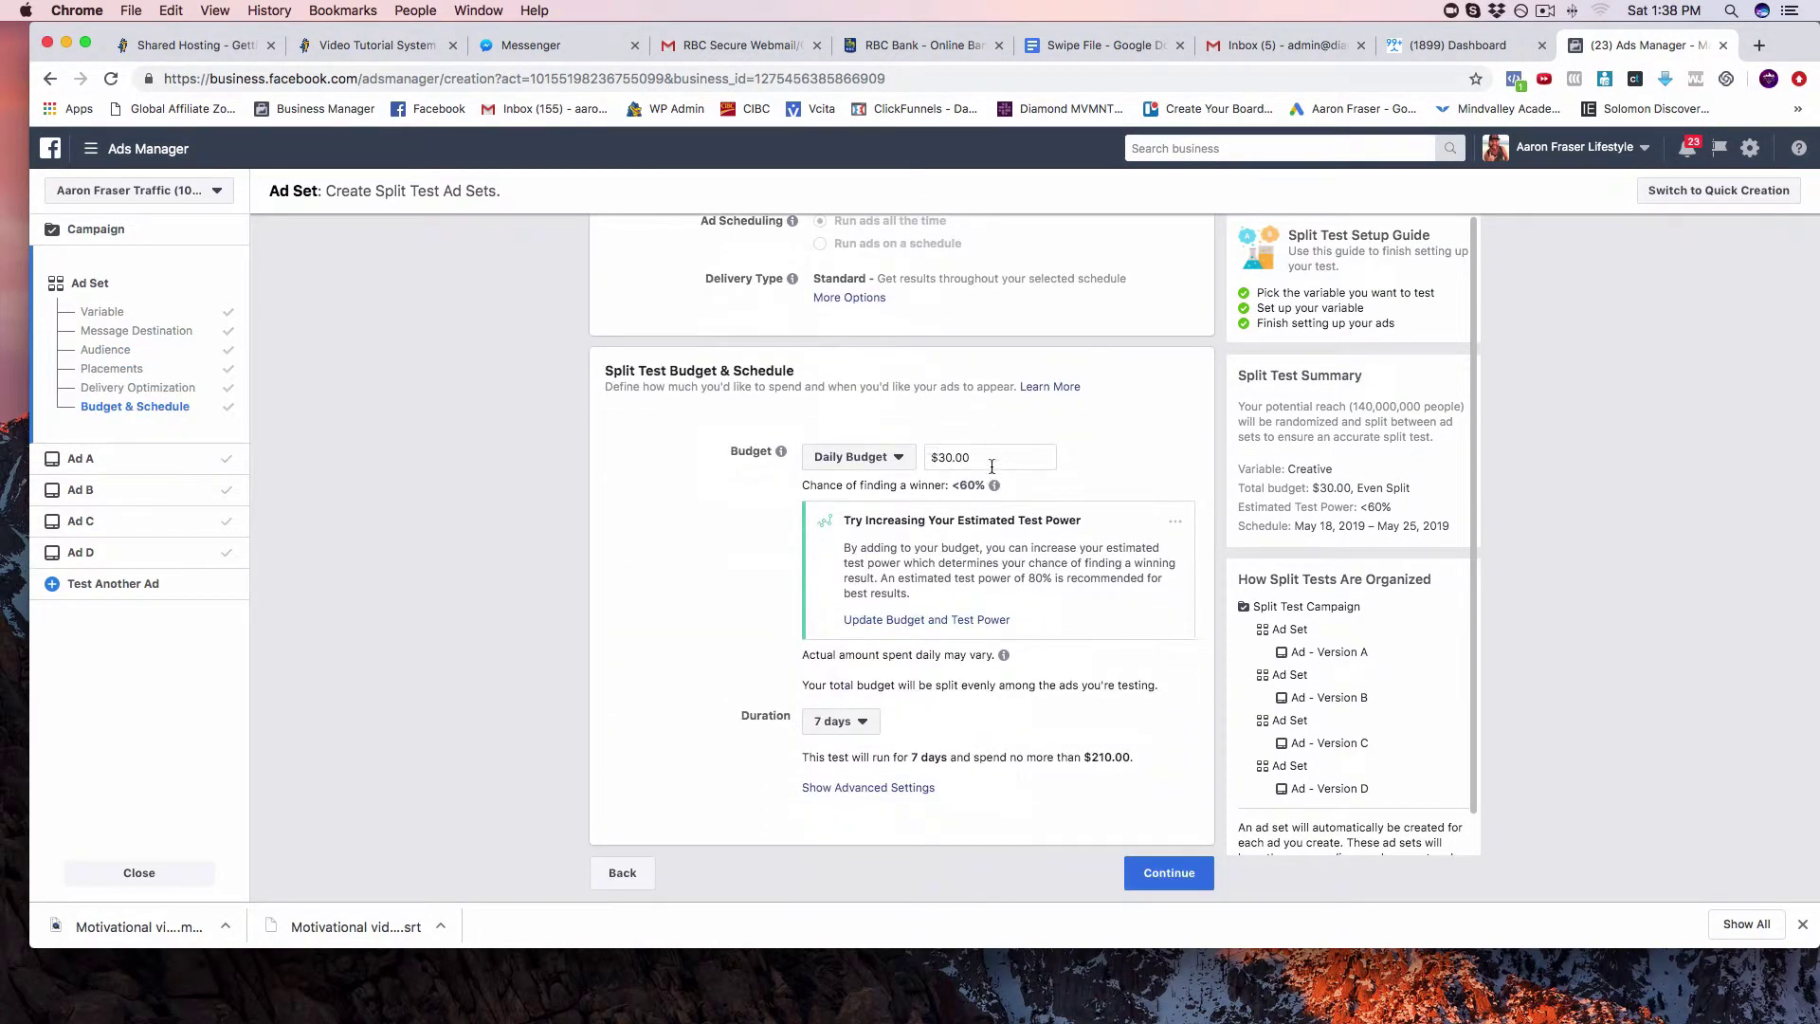
{"action": "left_click_drag", "start_coordinate": [991, 465], "coordinate": [908, 466]}
{"action": "left_click", "coordinate": [993, 484]}
{"action": "left_click_drag", "start_coordinate": [957, 484], "coordinate": [980, 484]}
{"action": "left_click", "coordinate": [836, 721]}
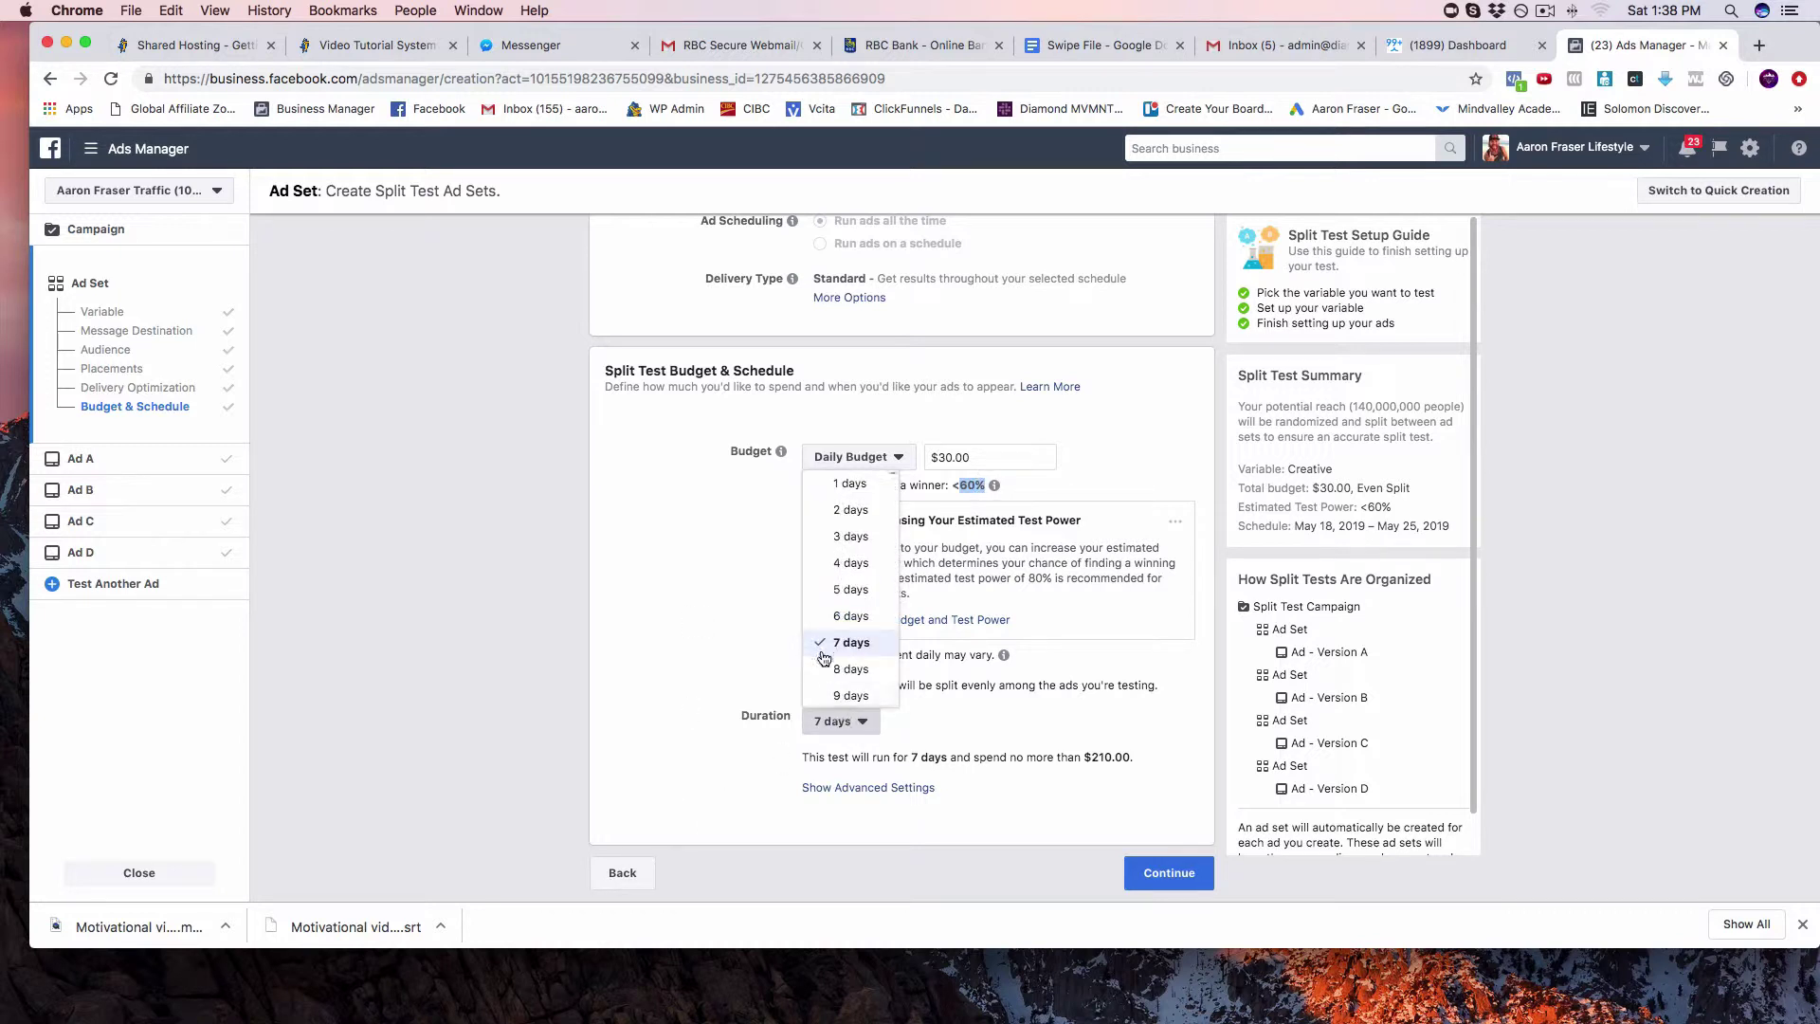
{"action": "left_click", "coordinate": [858, 723]}
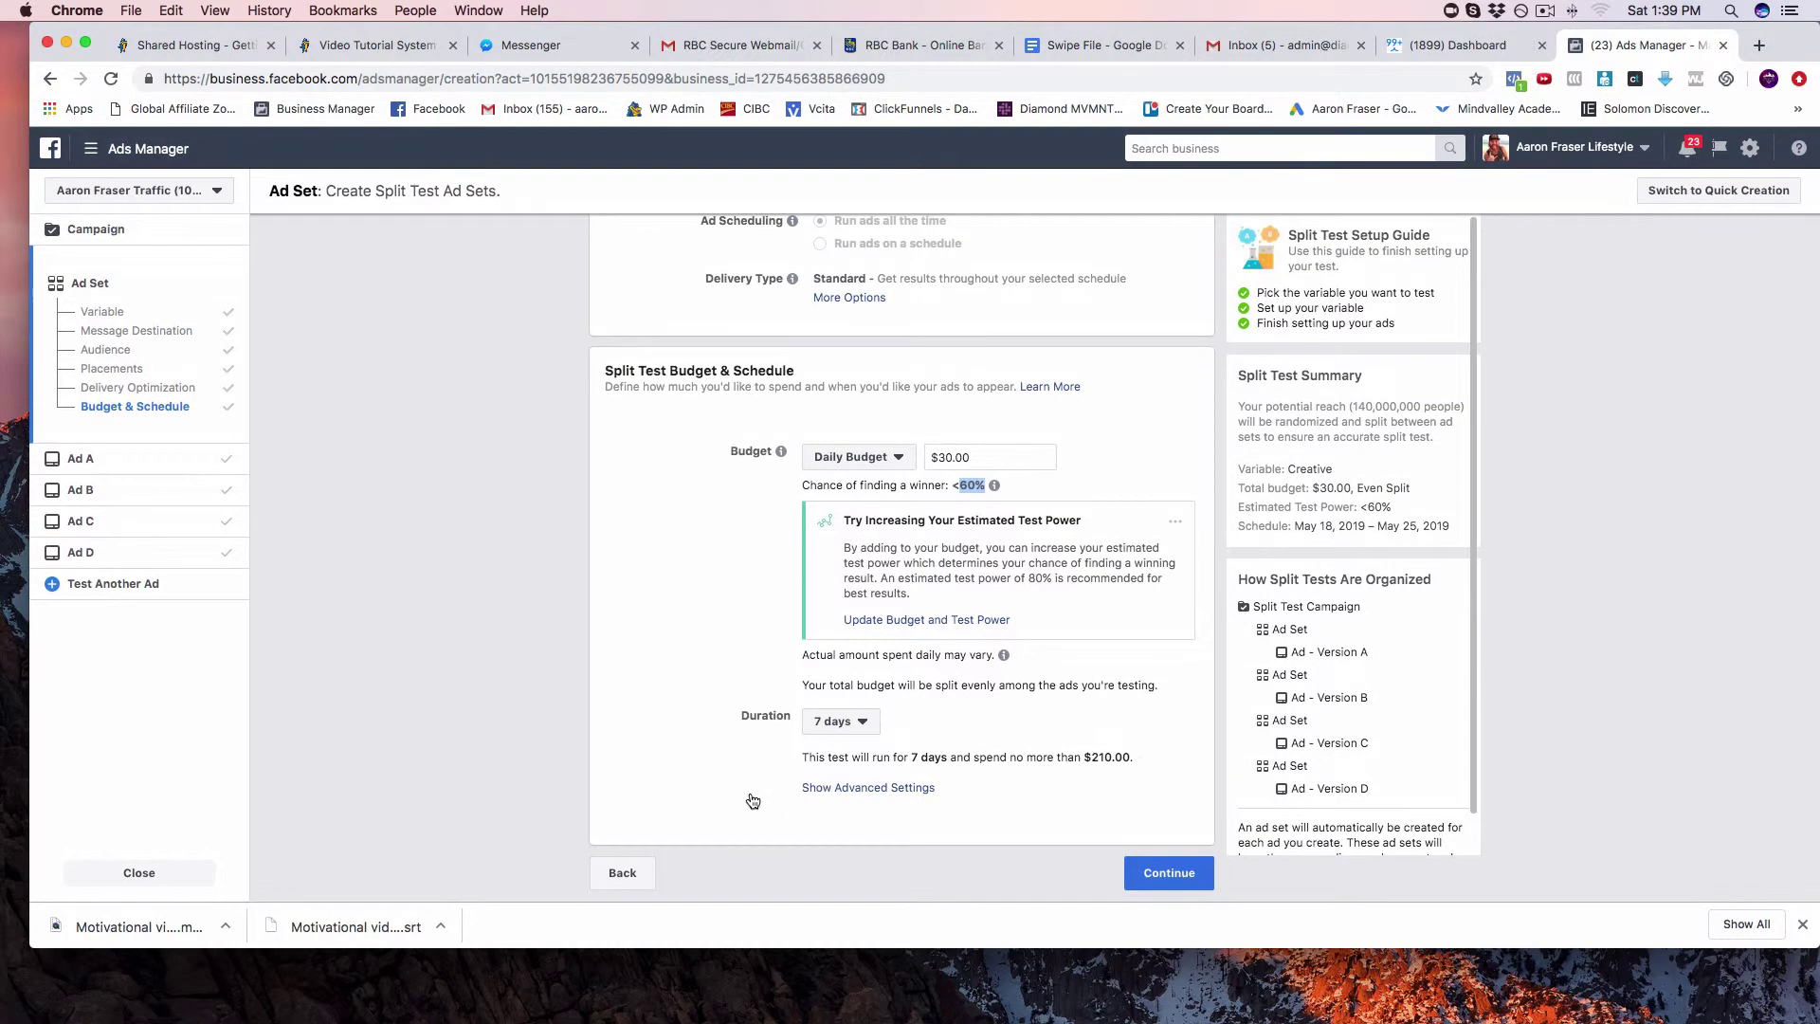
{"action": "scroll", "coordinate": [957, 315], "scroll_direction": "up", "scroll_amount": 10}
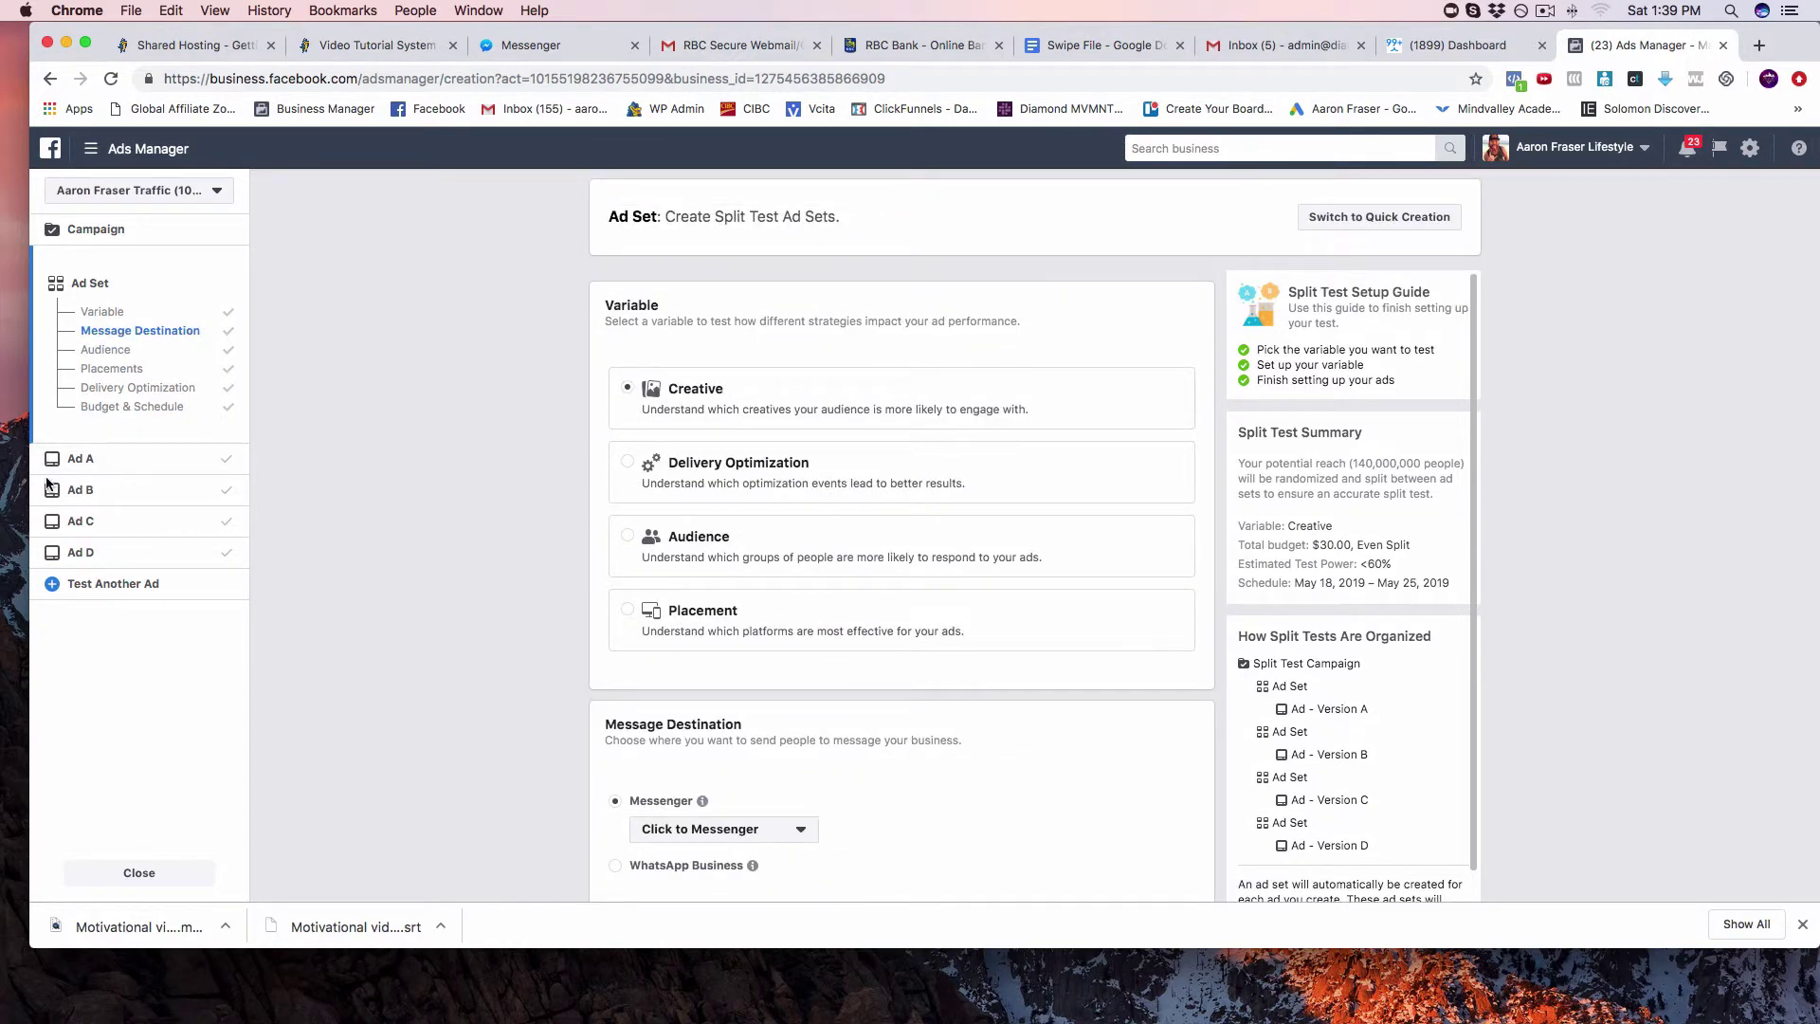
Reopen Ad D and review its image, ad preview, conversion tracking and Messenger setup
{"action": "left_click", "coordinate": [81, 553]}
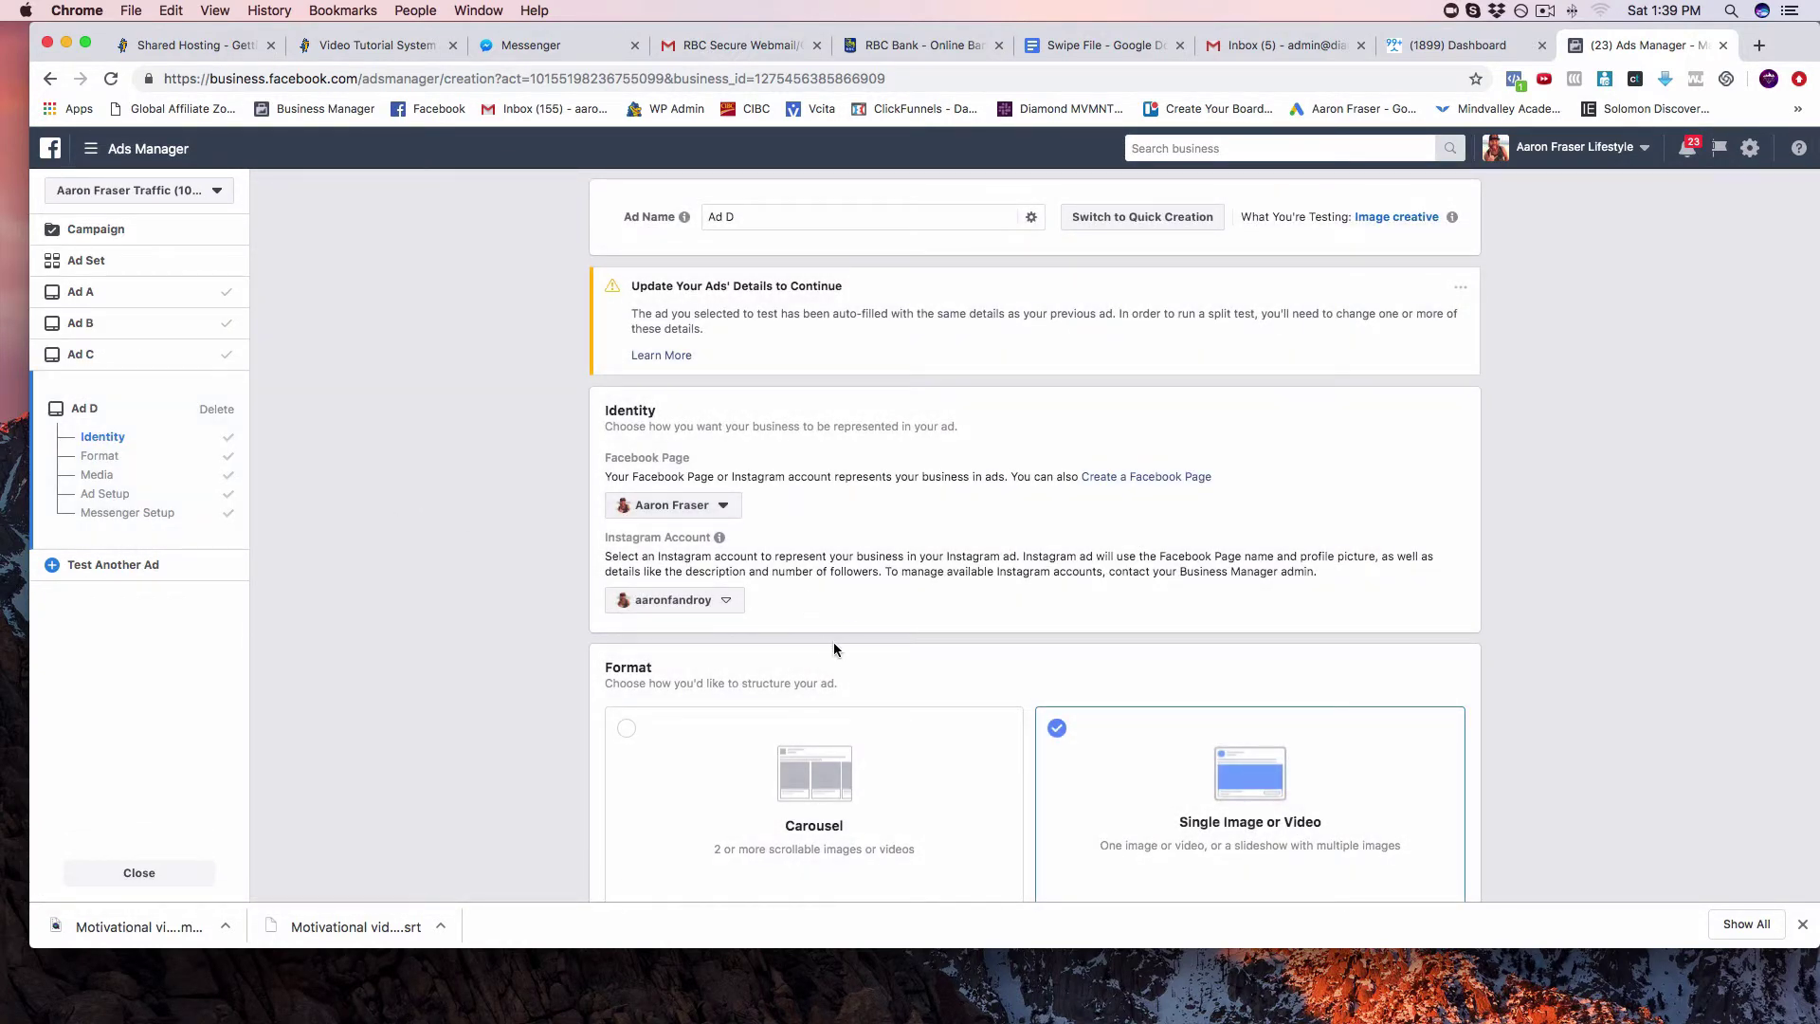
{"action": "scroll", "coordinate": [833, 640], "scroll_direction": "down", "scroll_amount": 8}
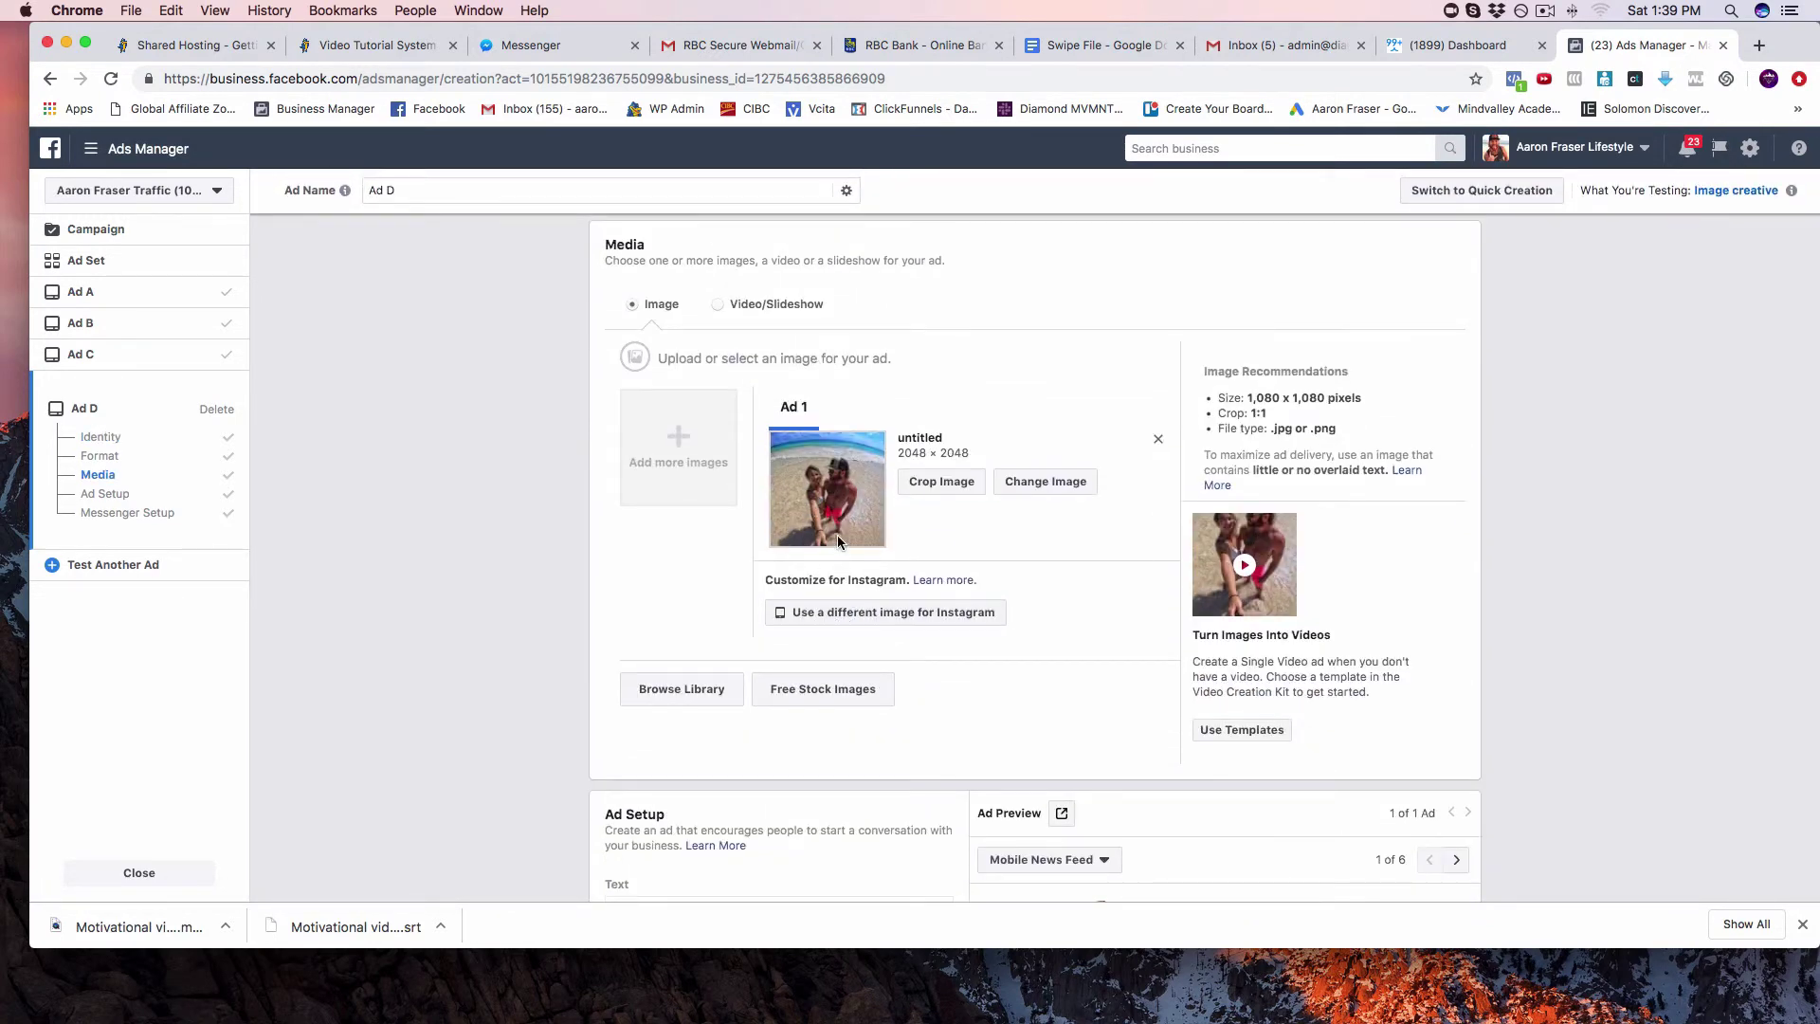
{"action": "scroll", "coordinate": [838, 541], "scroll_direction": "down", "scroll_amount": 10}
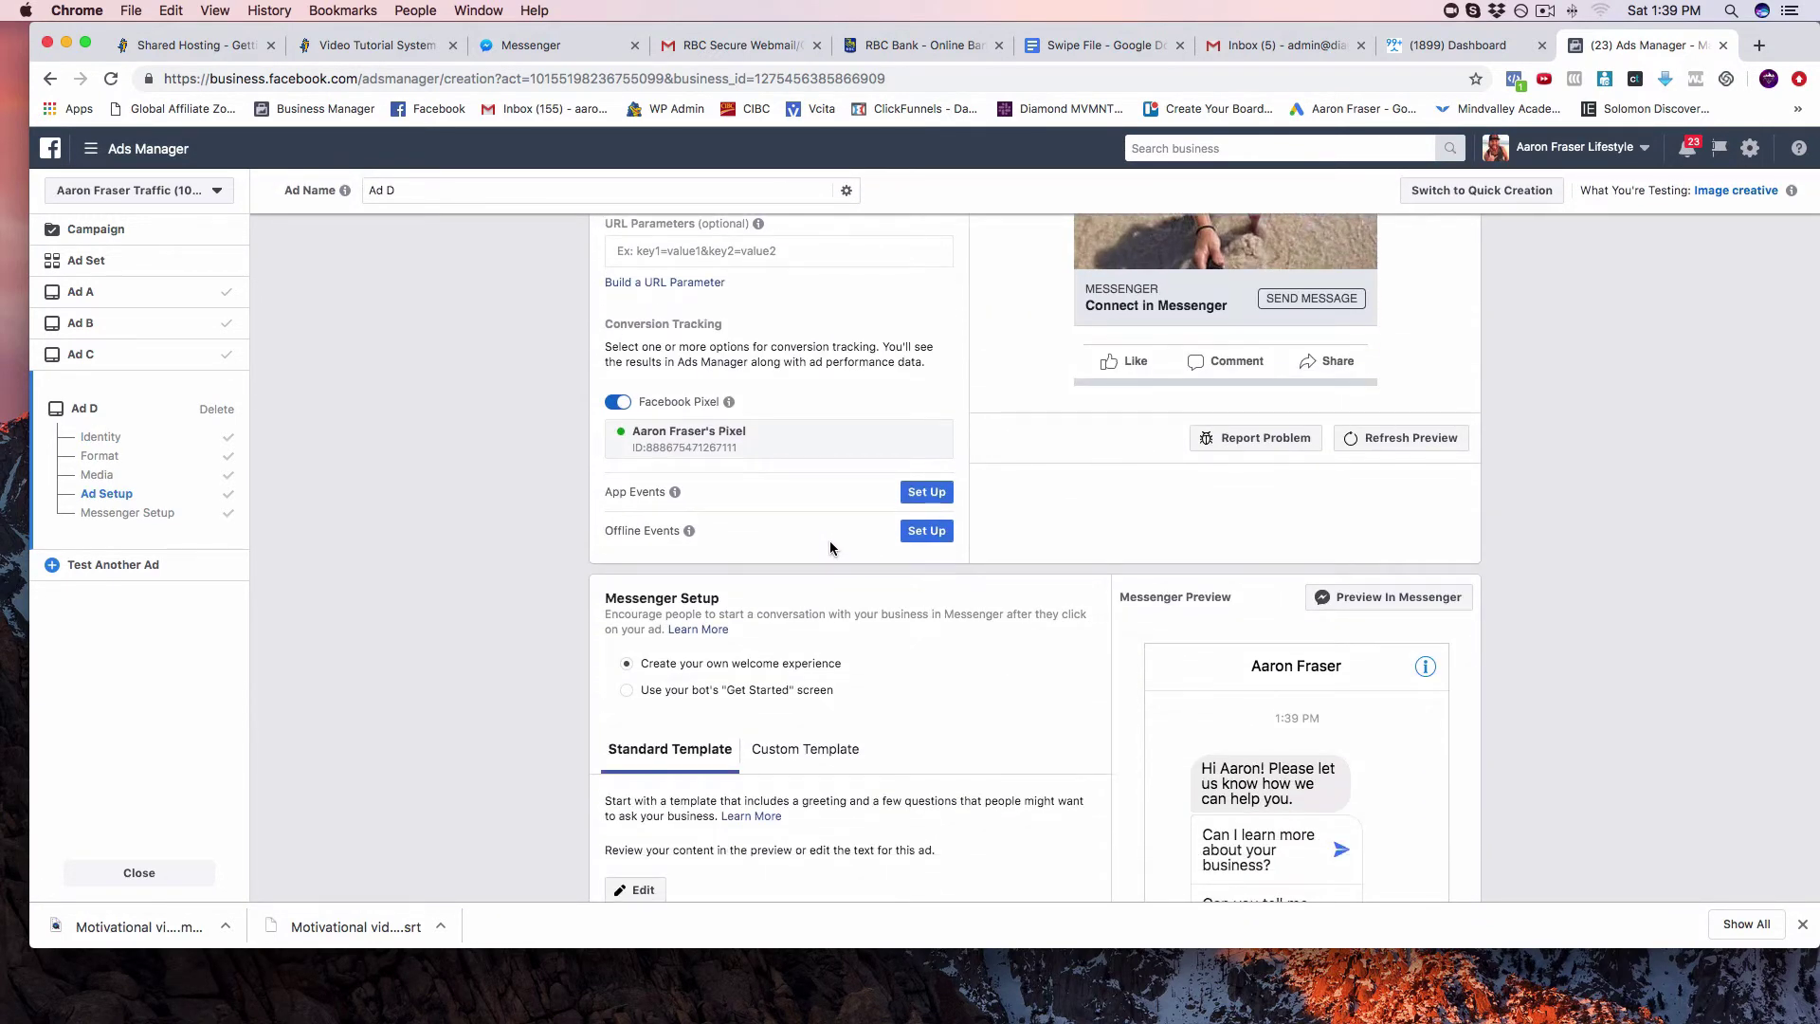
{"action": "scroll", "coordinate": [831, 548], "scroll_direction": "down", "scroll_amount": 8}
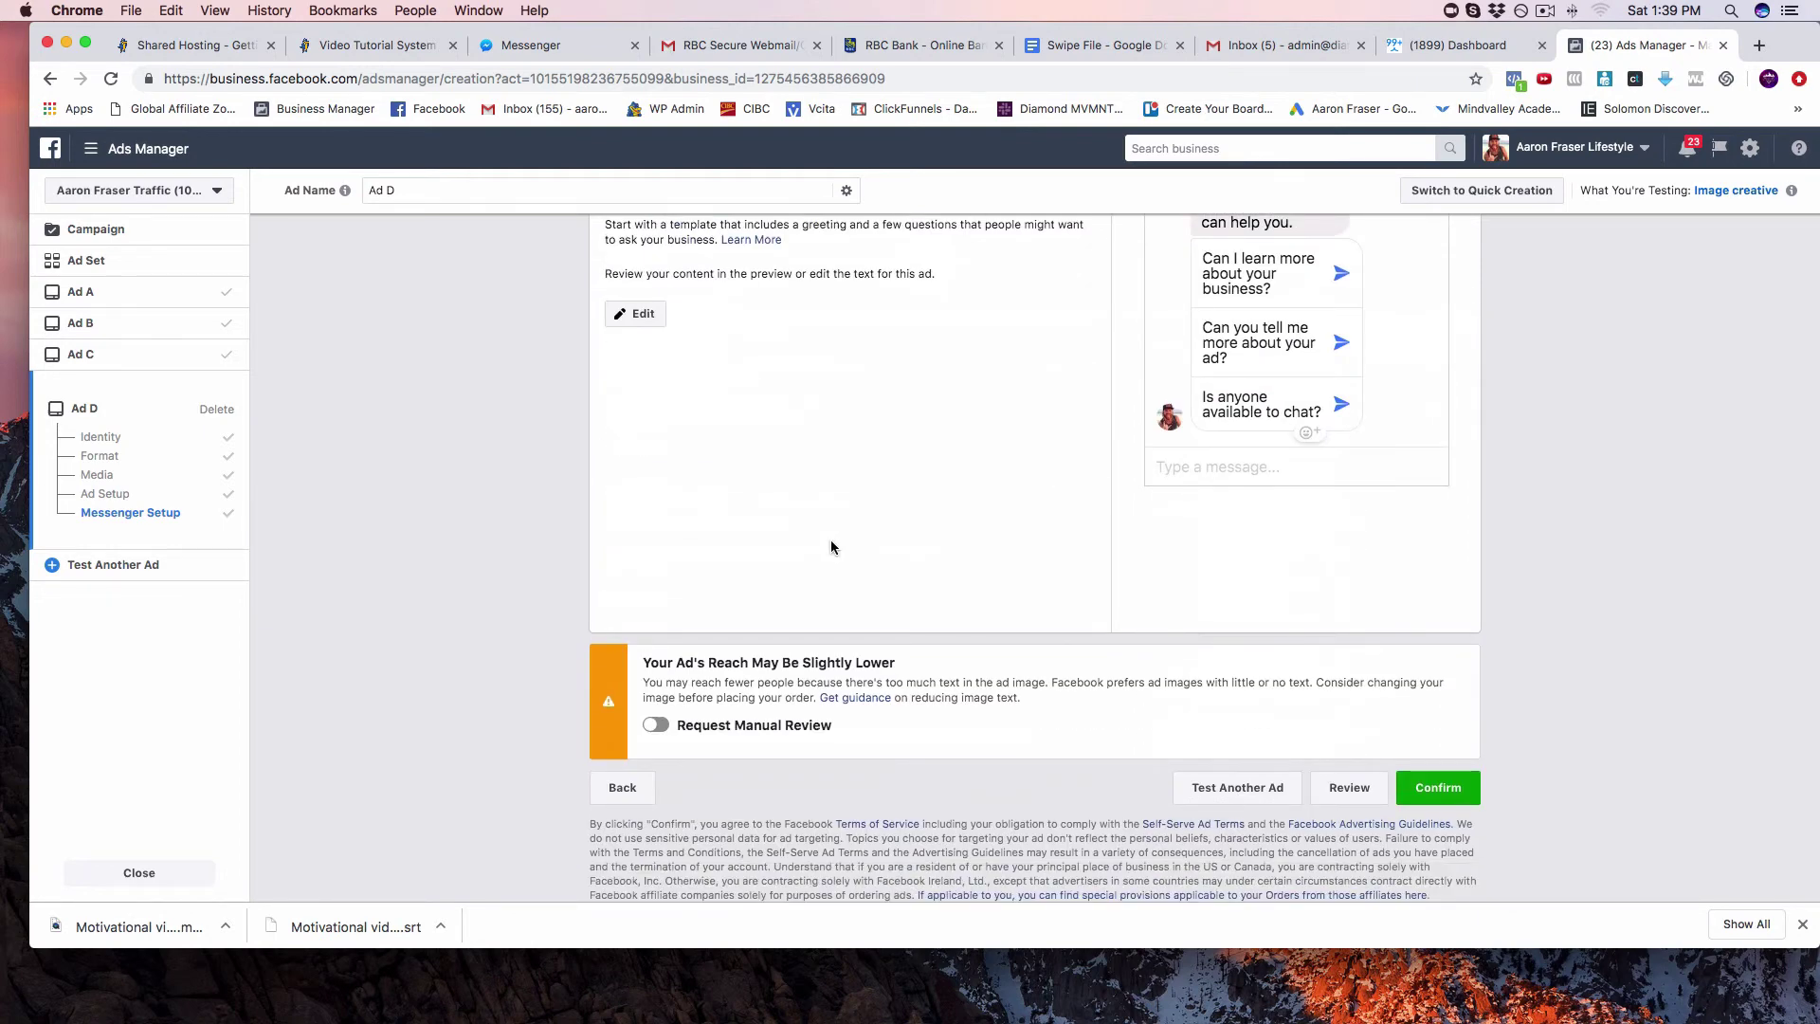
{"action": "scroll", "coordinate": [830, 538], "scroll_direction": "up", "scroll_amount": 8}
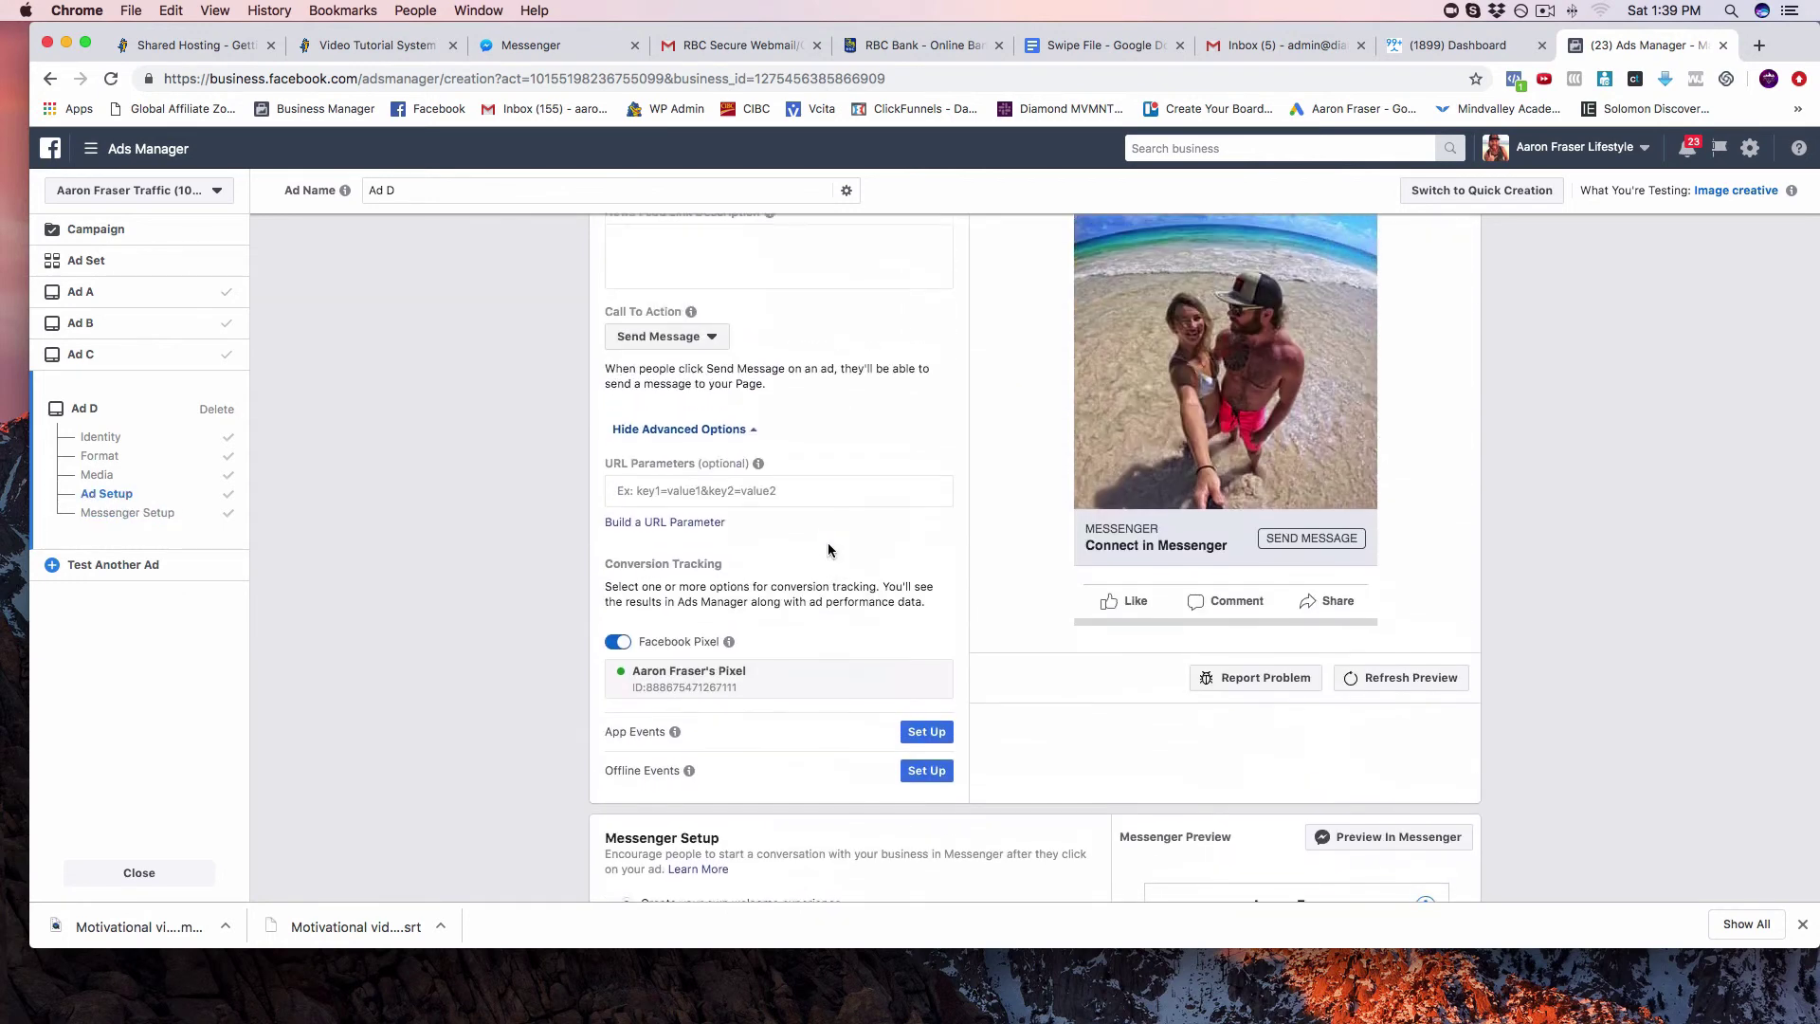
{"action": "scroll", "coordinate": [828, 549], "scroll_direction": "up", "scroll_amount": 10}
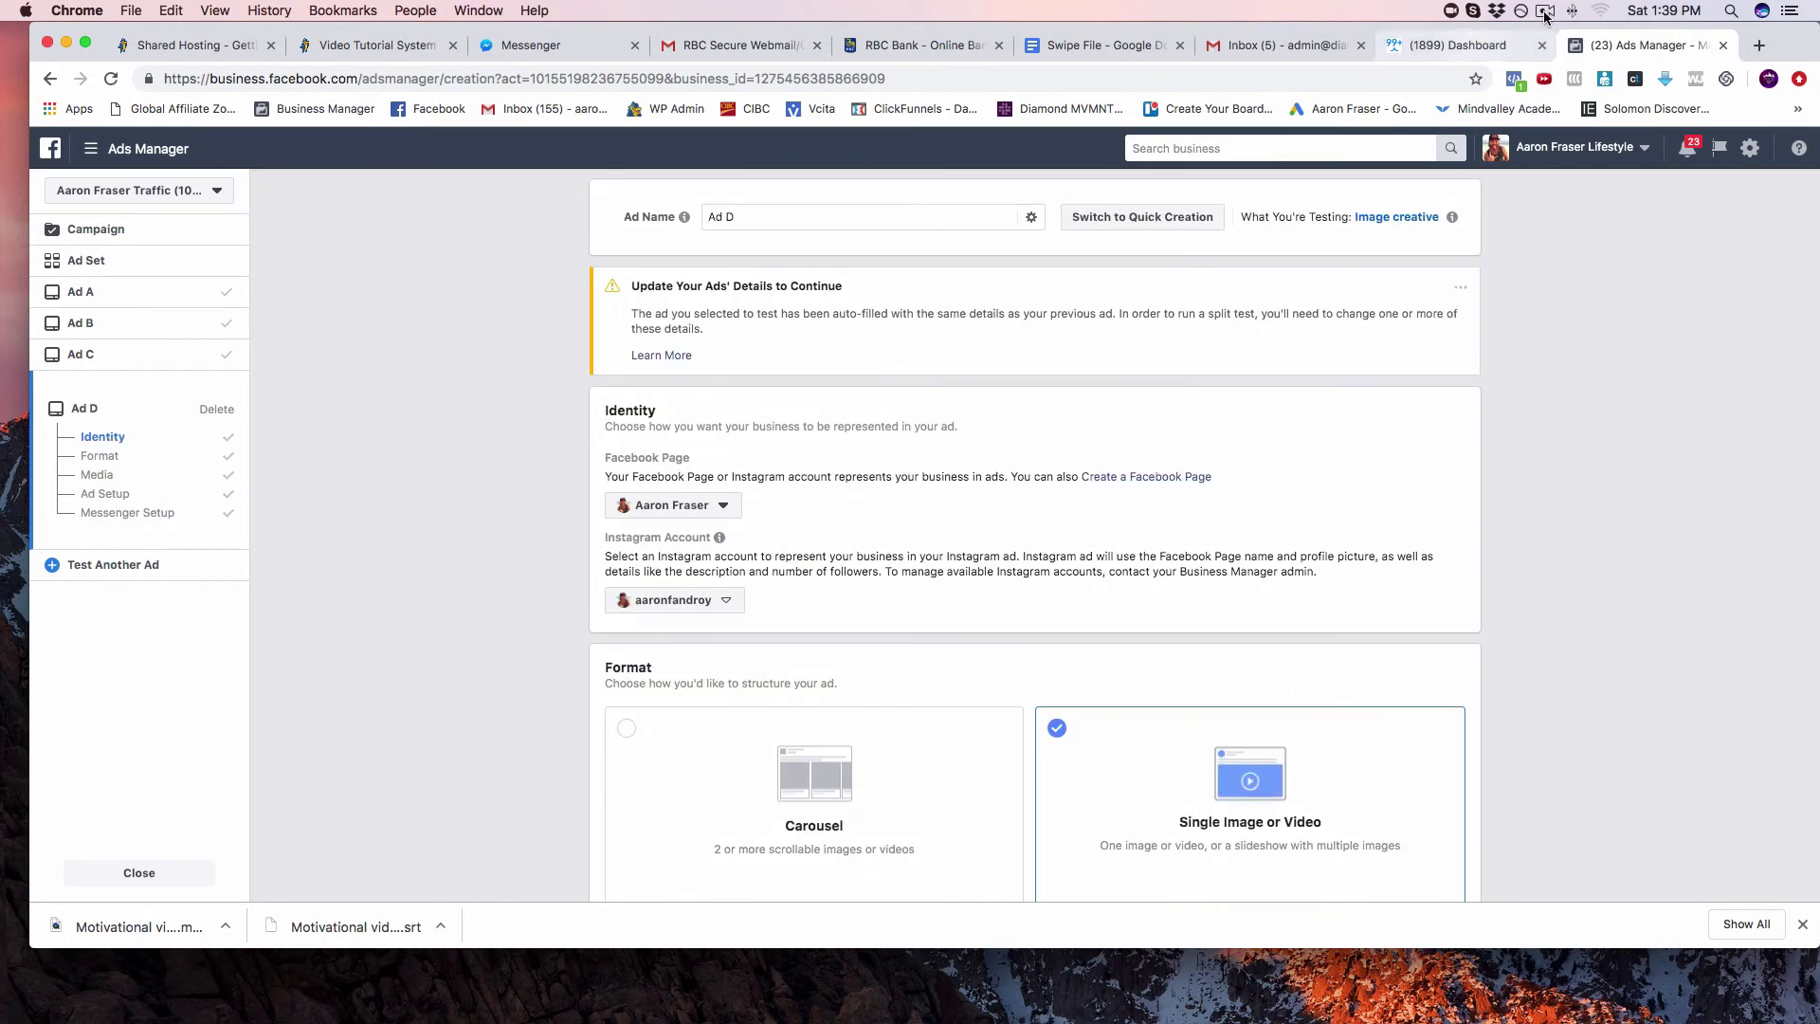
{"action": "left_click", "coordinate": [1545, 12]}
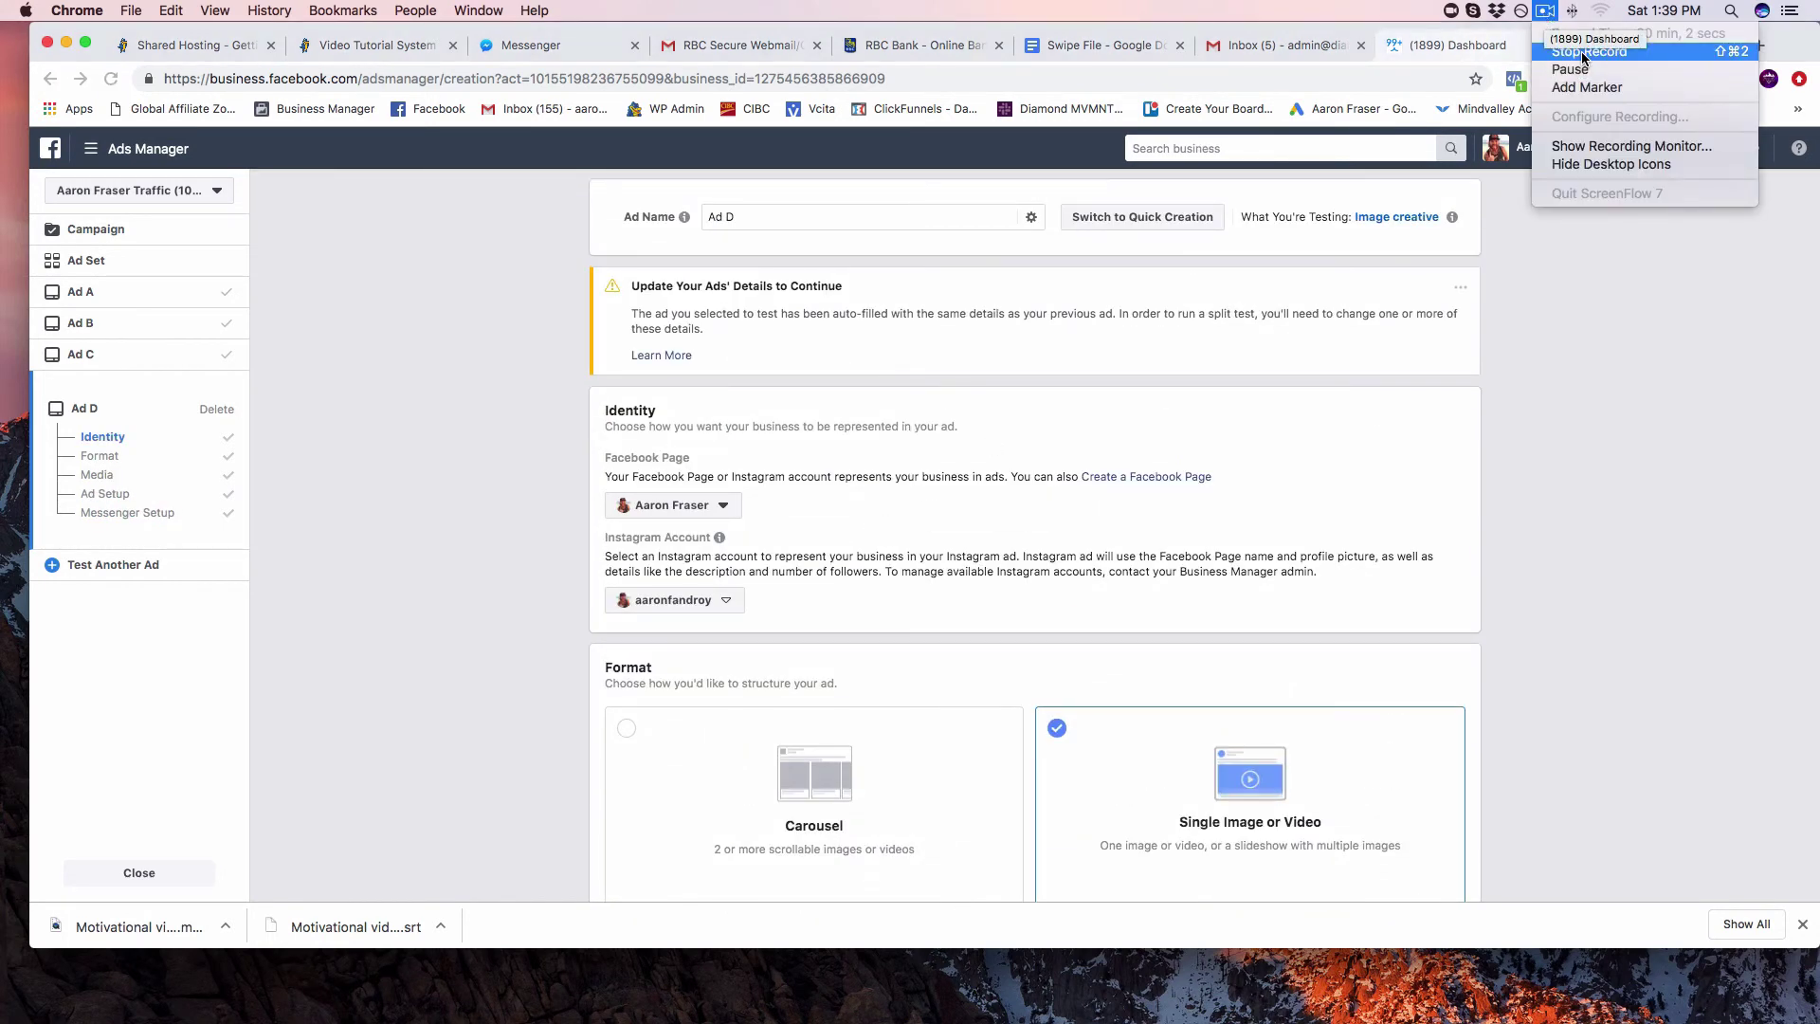